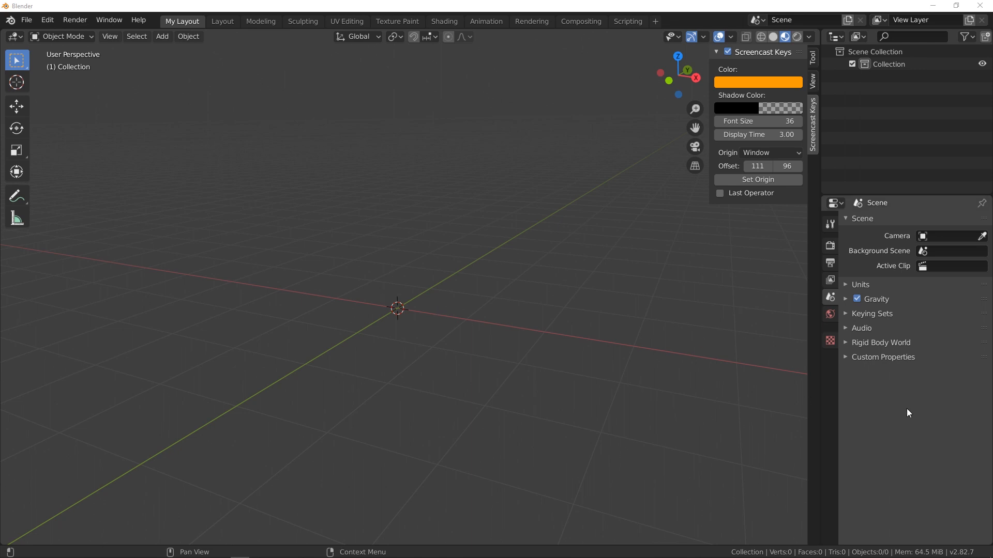
- Import the Avengers logo PNG from D:\ModelADayMay\day01 as an image plane, keeping the default import settings
mouse_move(379, 279)
middle_down()
mouse_move(423, 297)
mouse_move(392, 283)
middle_up()
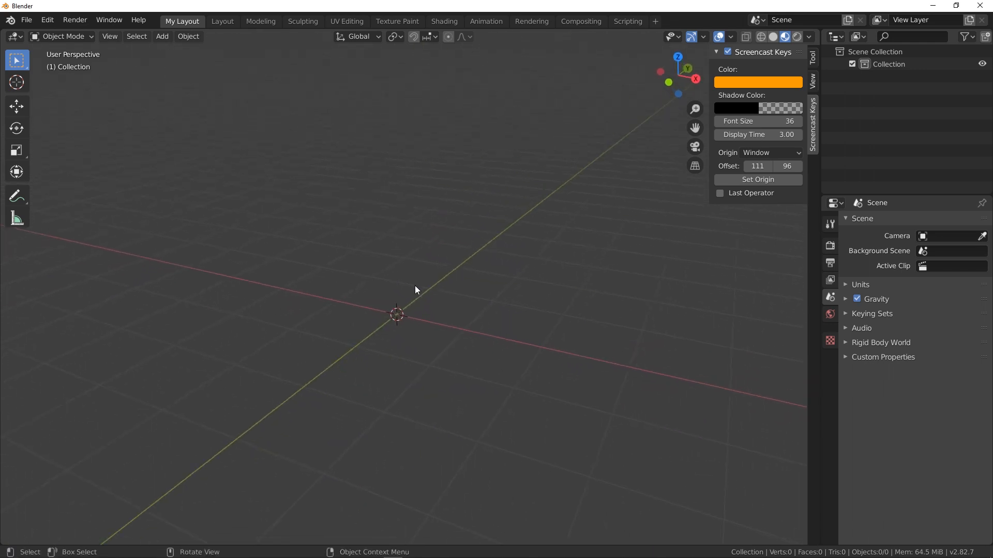
key(shift+a)
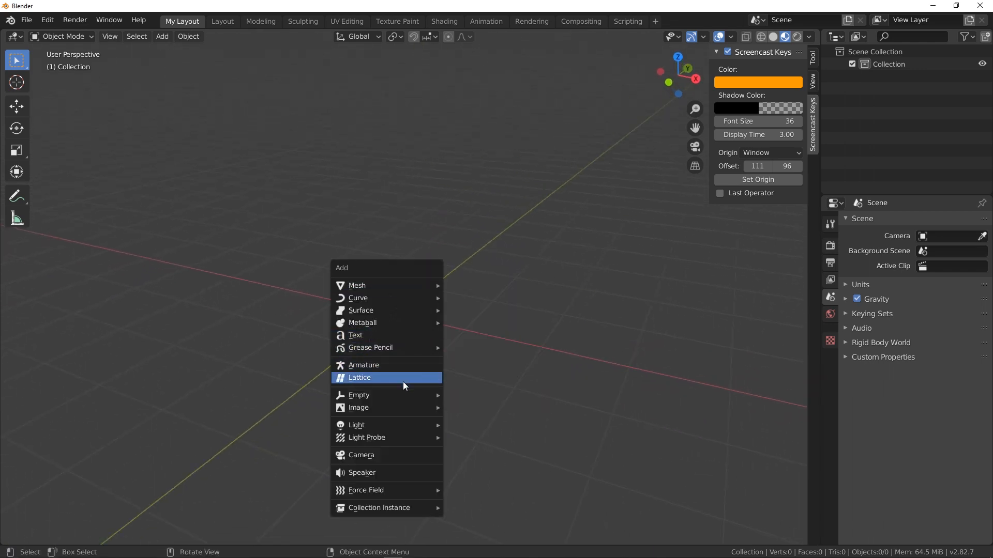
mouse_move(404, 403)
click(527, 435)
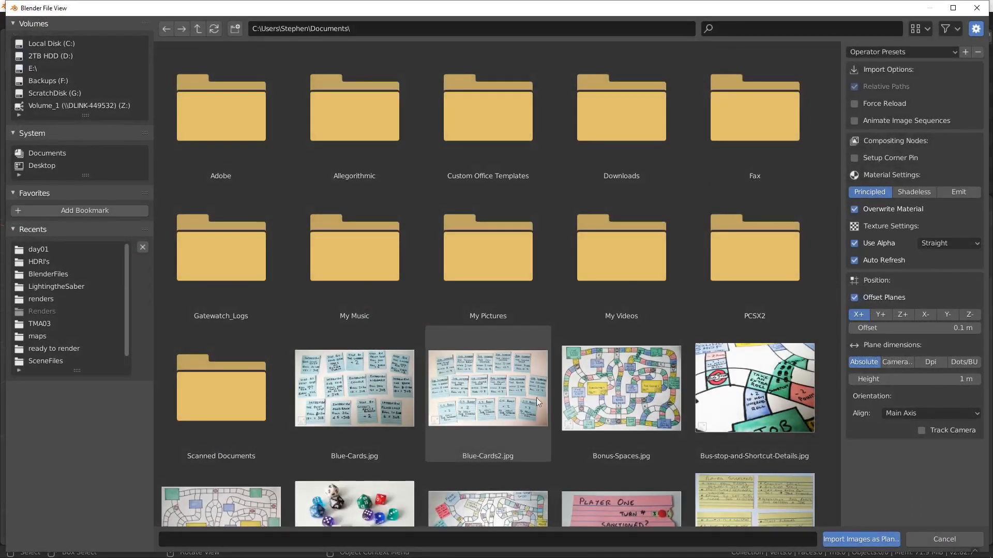
click(35, 56)
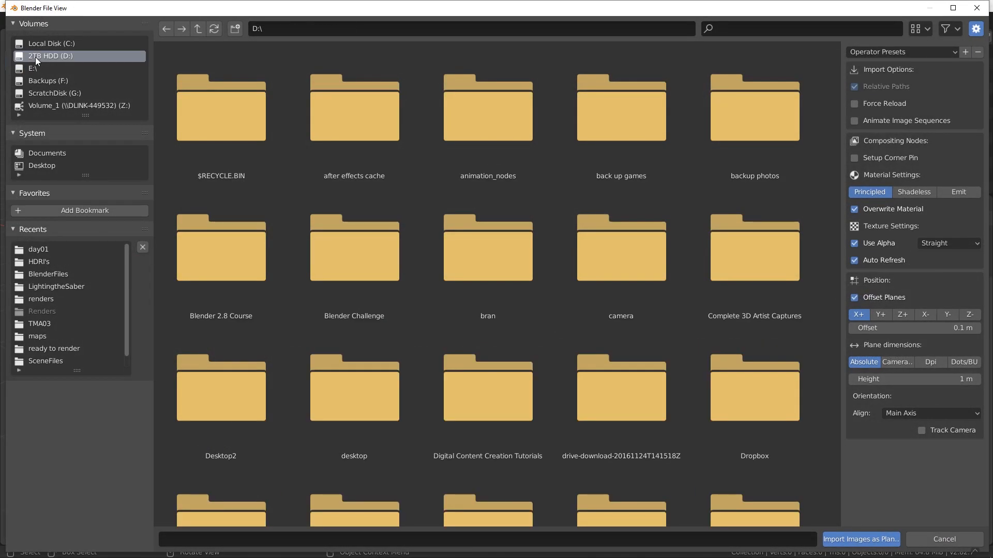
scroll(471, 383, down, 5)
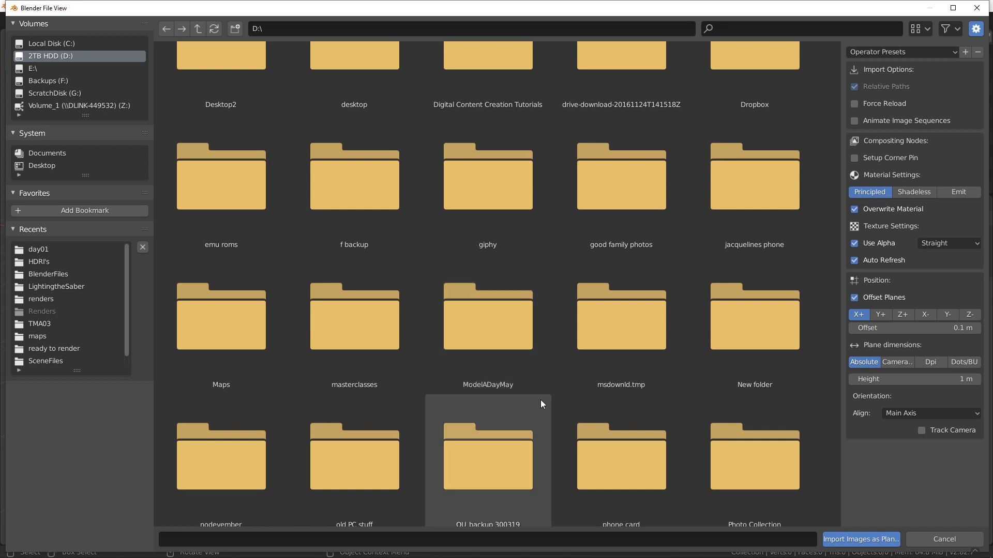
scroll(541, 399, down, 3)
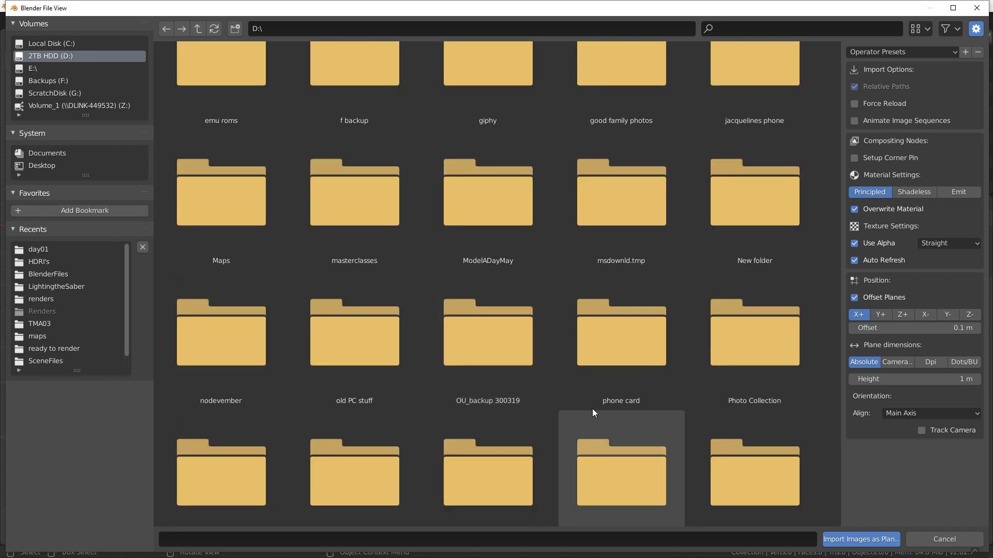
scroll(556, 409, down, 4)
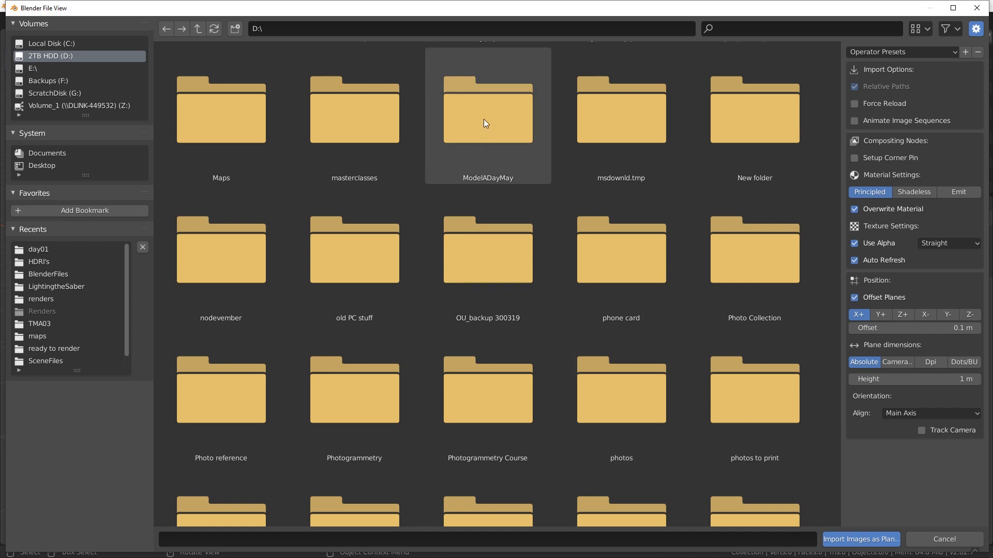
double_click(483, 122)
double_click(341, 129)
click(198, 131)
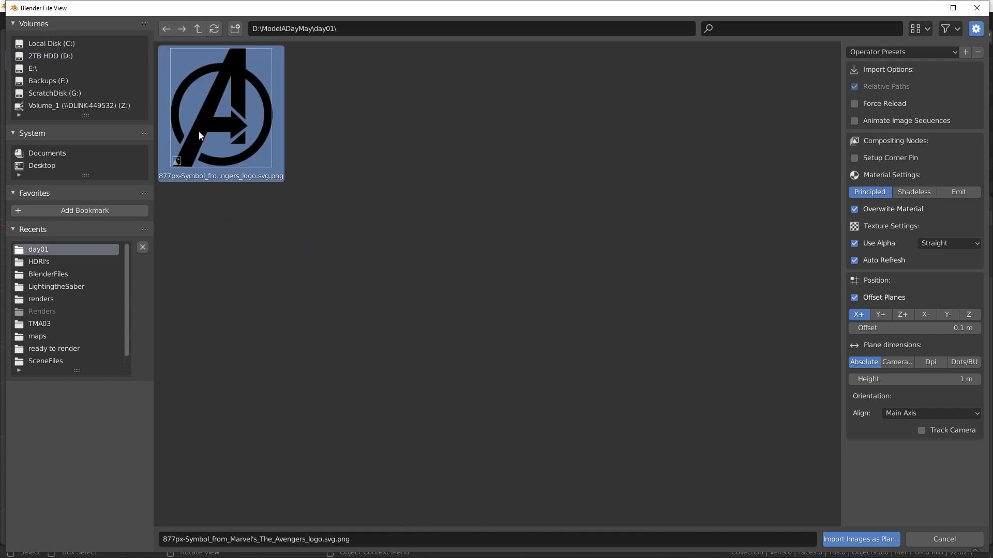
click(879, 539)
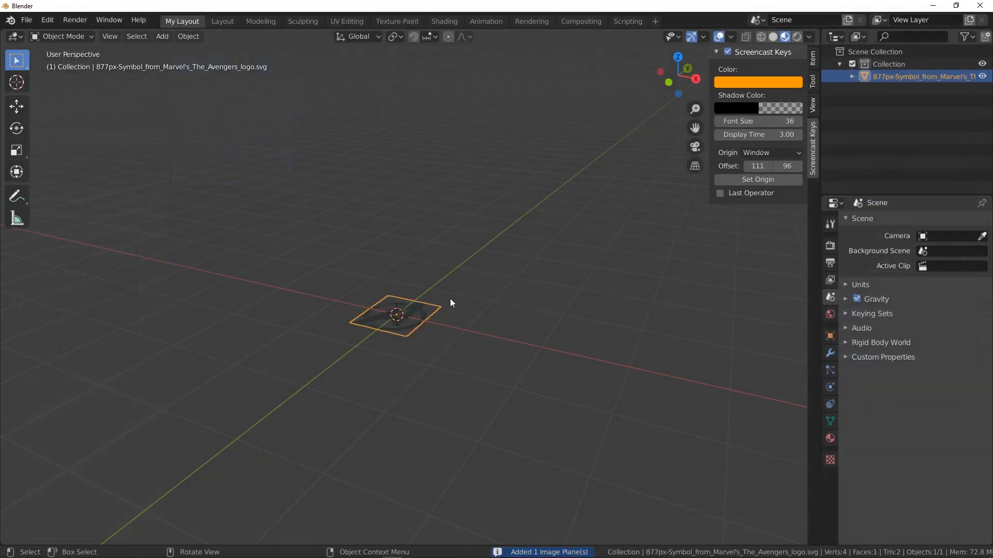
- Show the logo plane in top view with Solid shading and the viewport color set to Texture
key(KP_7)
key(KP_Decimal)
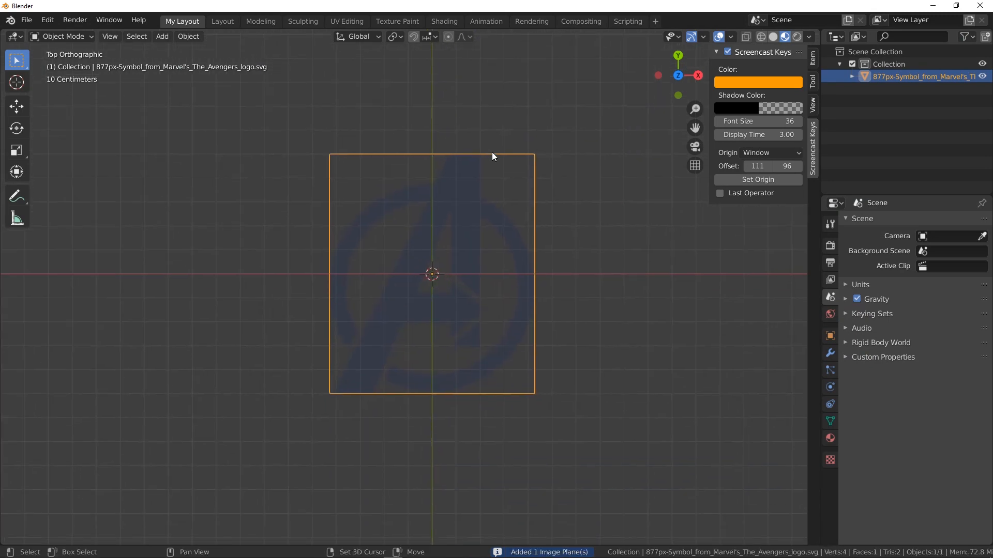
click(772, 36)
click(761, 37)
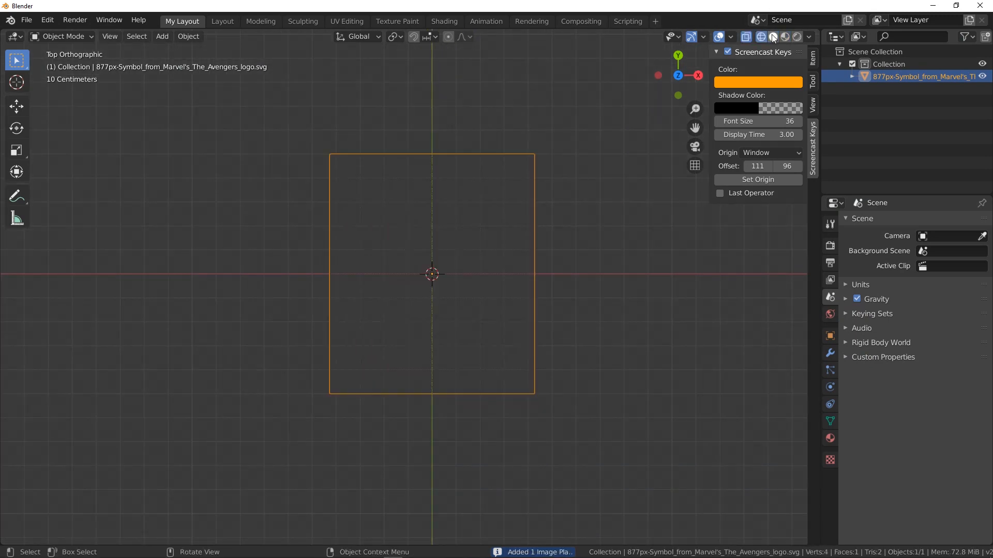
click(773, 36)
click(811, 36)
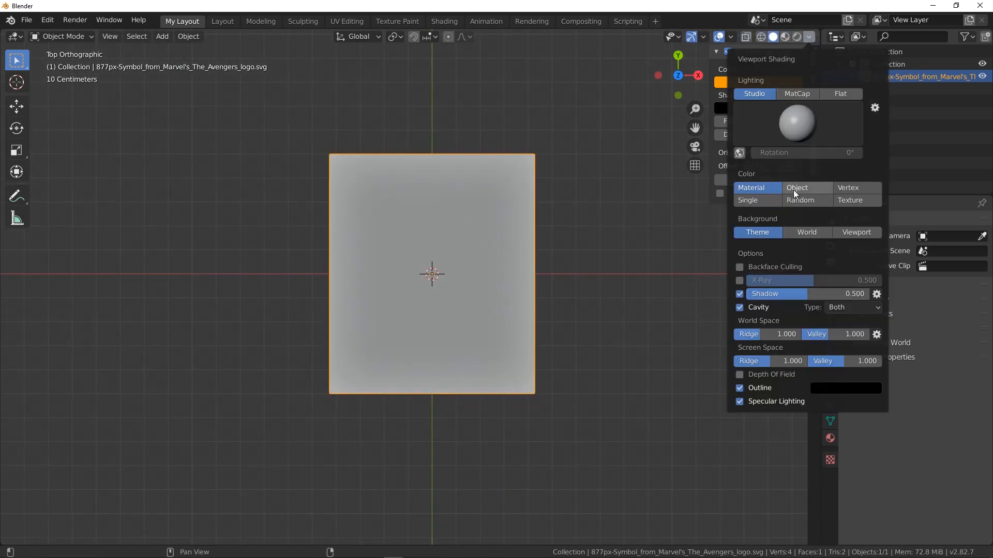
click(846, 200)
click(588, 237)
scroll(455, 285, up, 4)
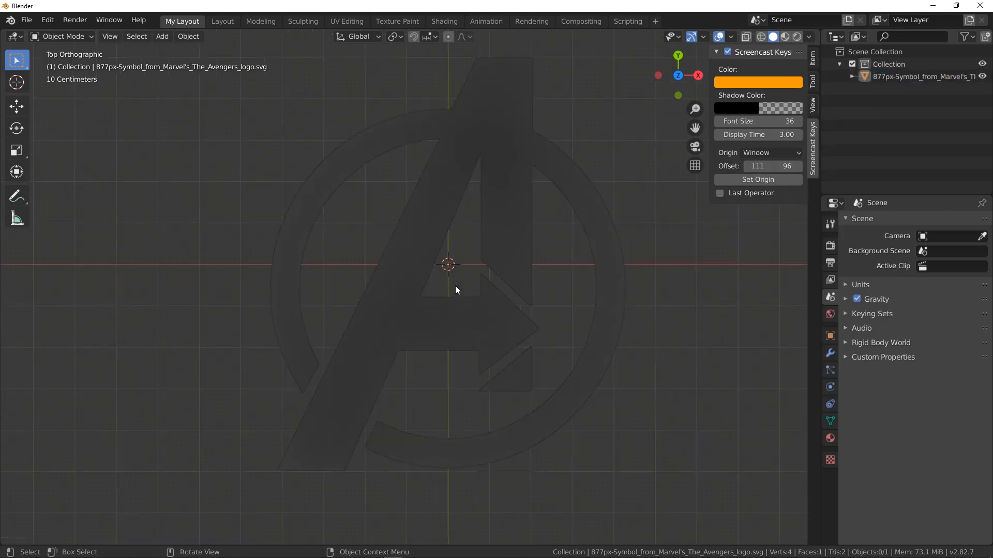
shift+middle_drag(543, 250, 498, 293)
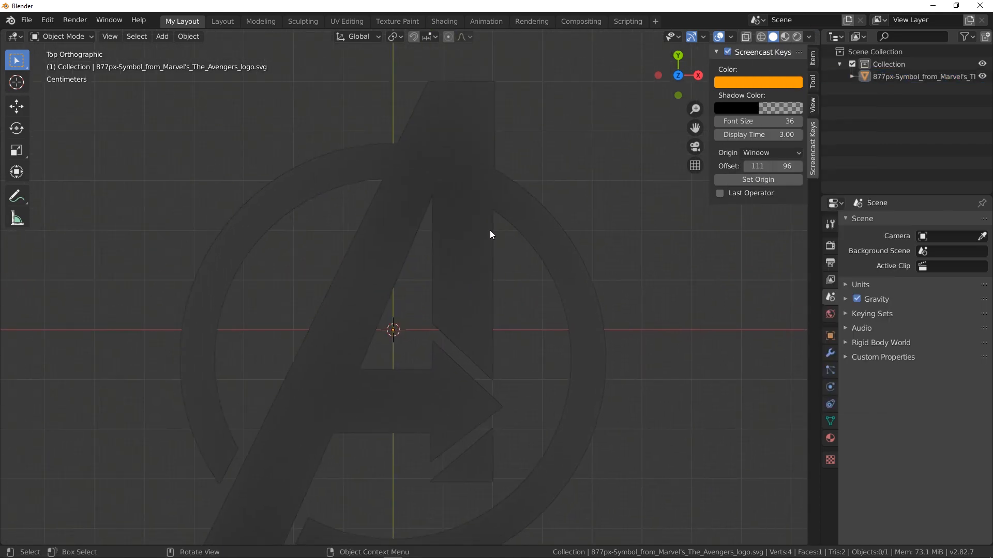
shift+middle_drag(495, 254, 511, 210)
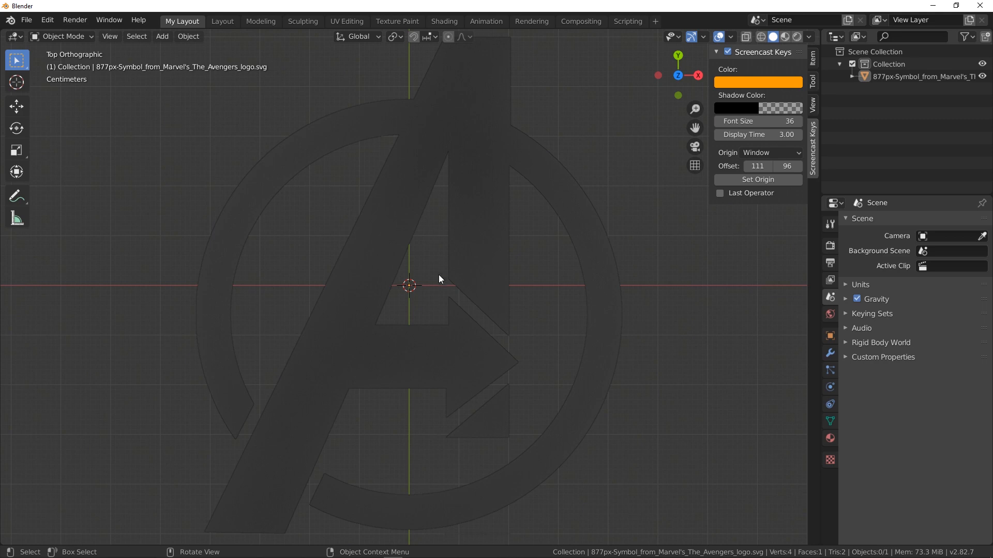
scroll(439, 274, down, 1)
shift+middle_drag(439, 275, 496, 296)
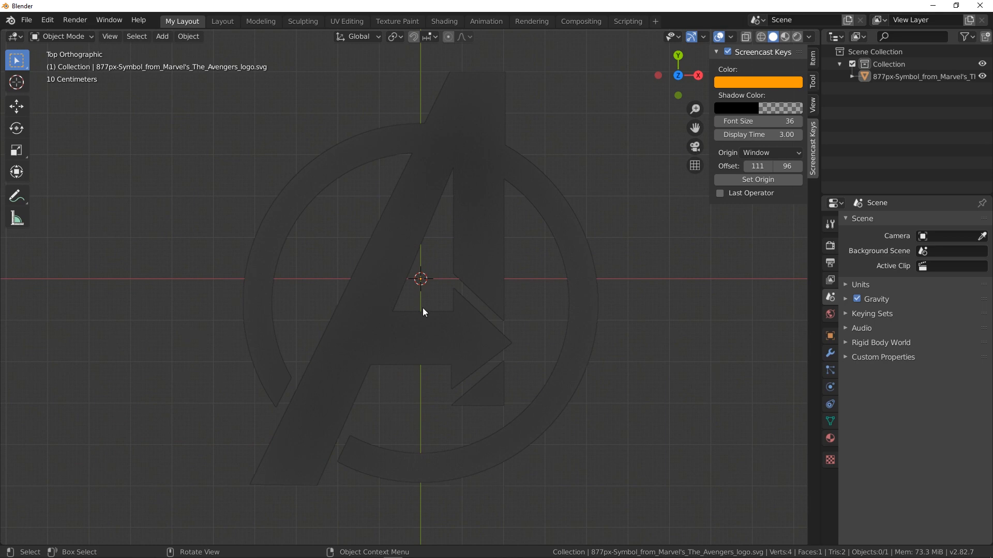
shift+middle_drag(470, 297, 469, 315)
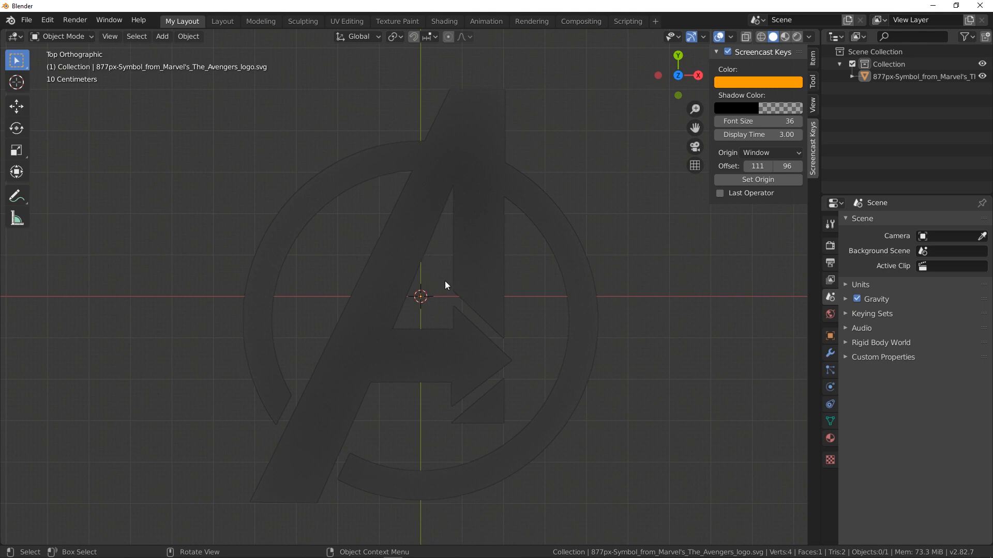
- Add a mesh plane and scale its geometry in Edit Mode to about 0.15
key(shift)
key(shift+a)
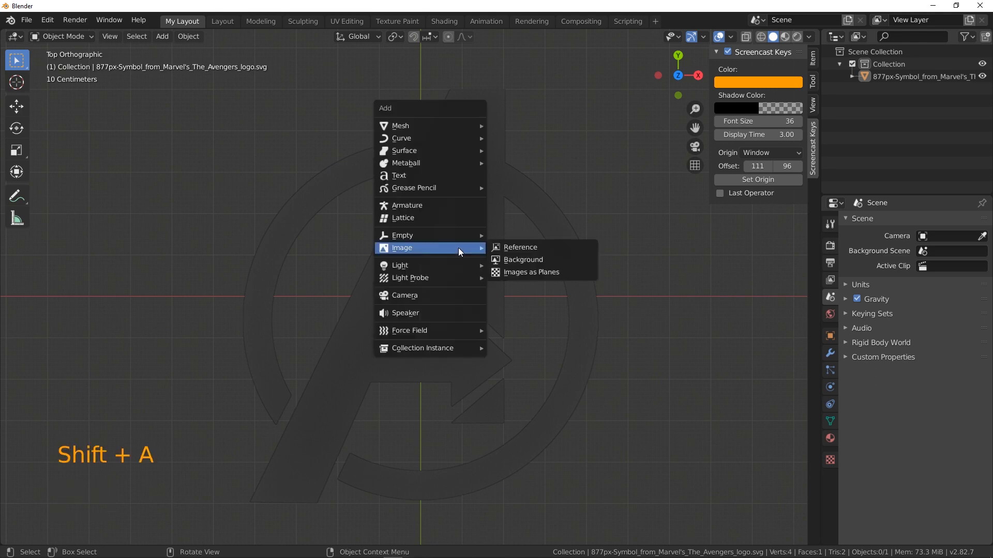
mouse_move(427, 128)
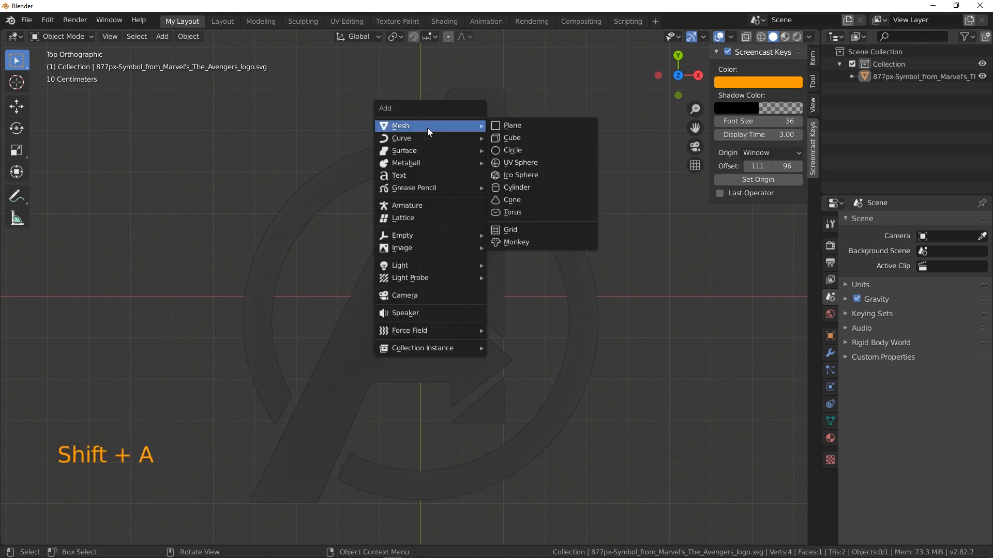
click(535, 124)
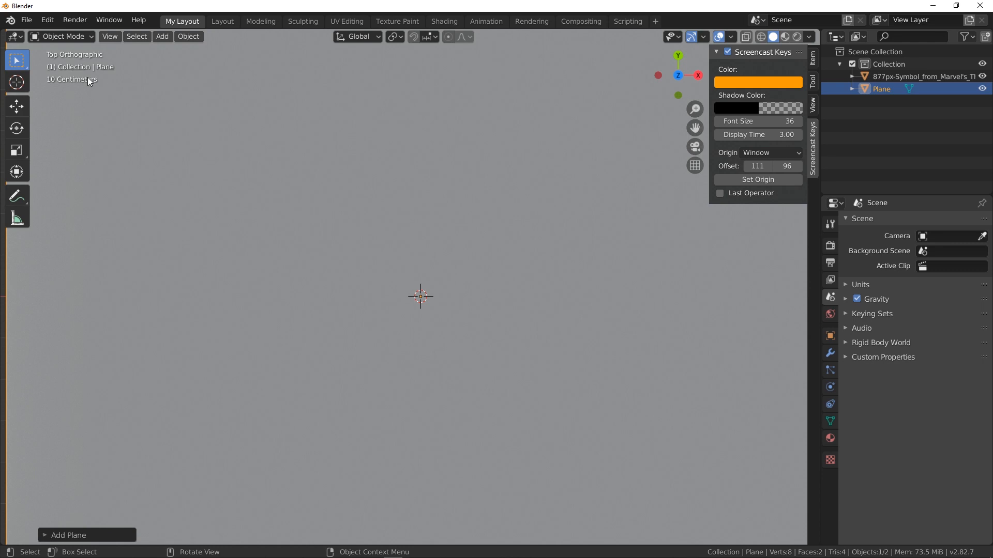
click(61, 36)
click(51, 60)
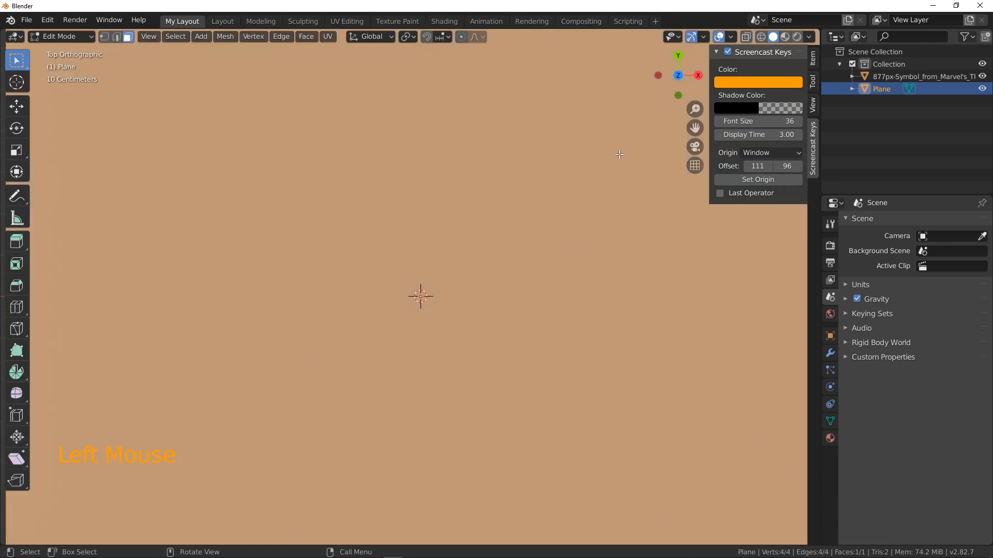
key(s)
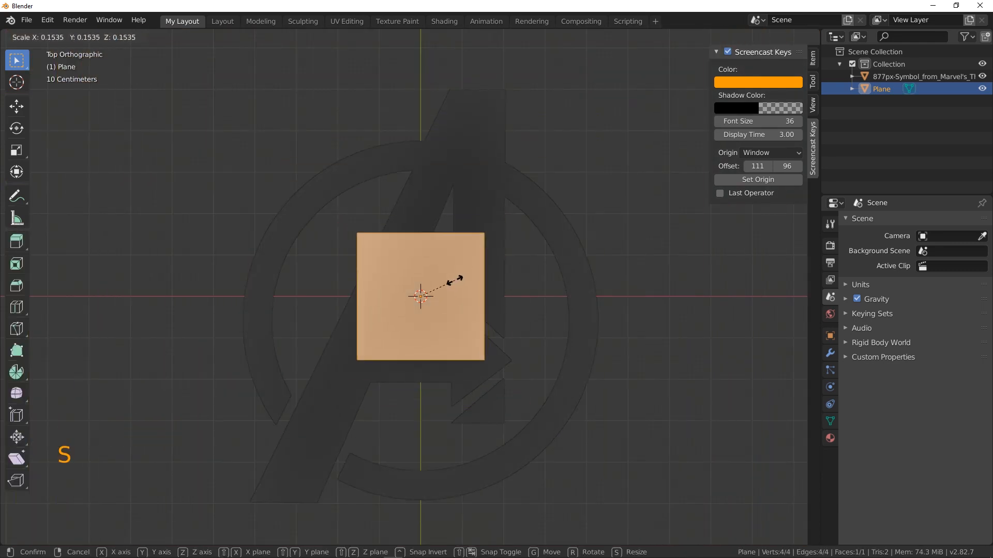
click(455, 279)
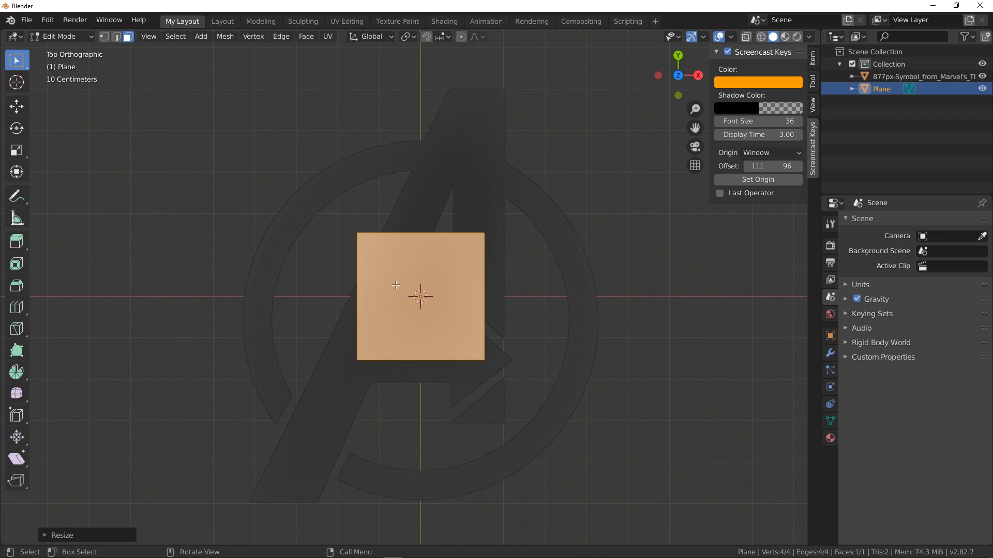
- Align the plane with the top-right corner of the A and shift its left edge about 0.18 m along X to match the upright's width
key(g)
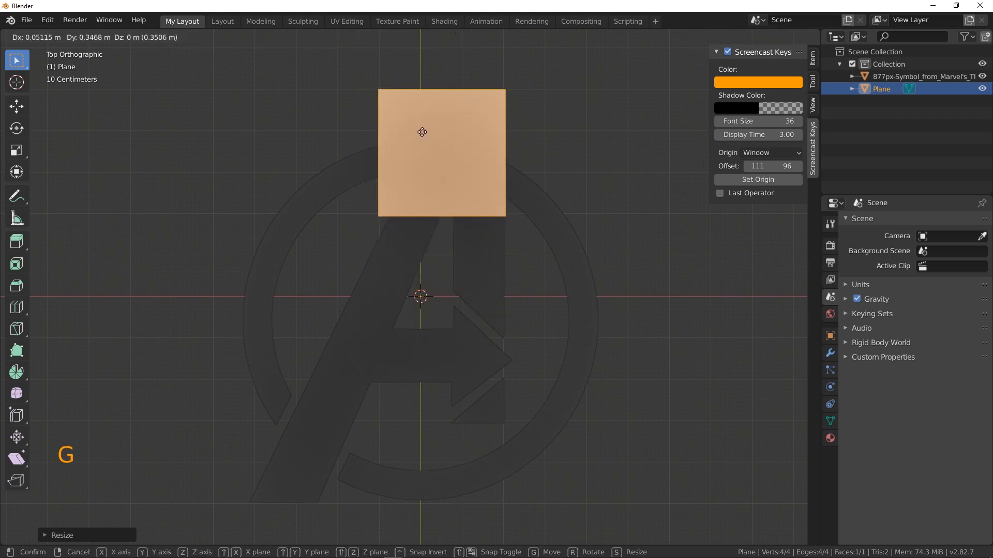
click(421, 133)
click(116, 36)
click(381, 140)
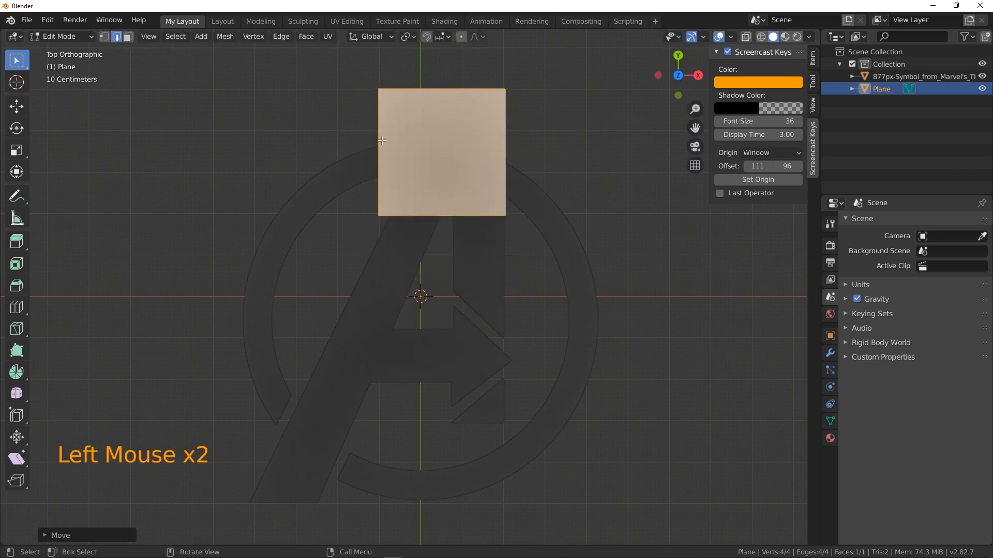
key(g)
key(x)
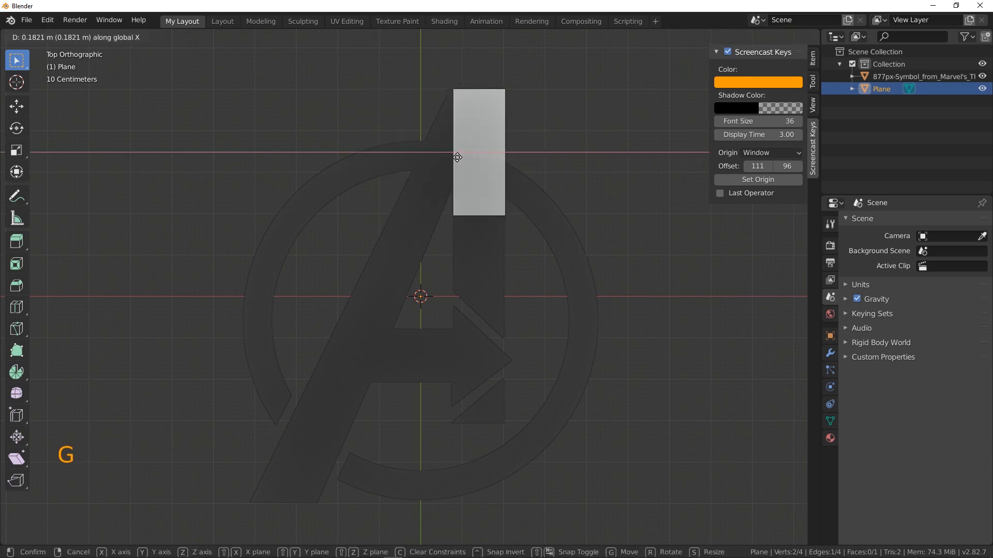
click(457, 158)
- Extrude the strip's bottom edge about 0.18 m down along Y to where the upright's slanted cut begins
shift+middle_drag(483, 237, 479, 285)
scroll(441, 300, up, 2)
click(517, 314)
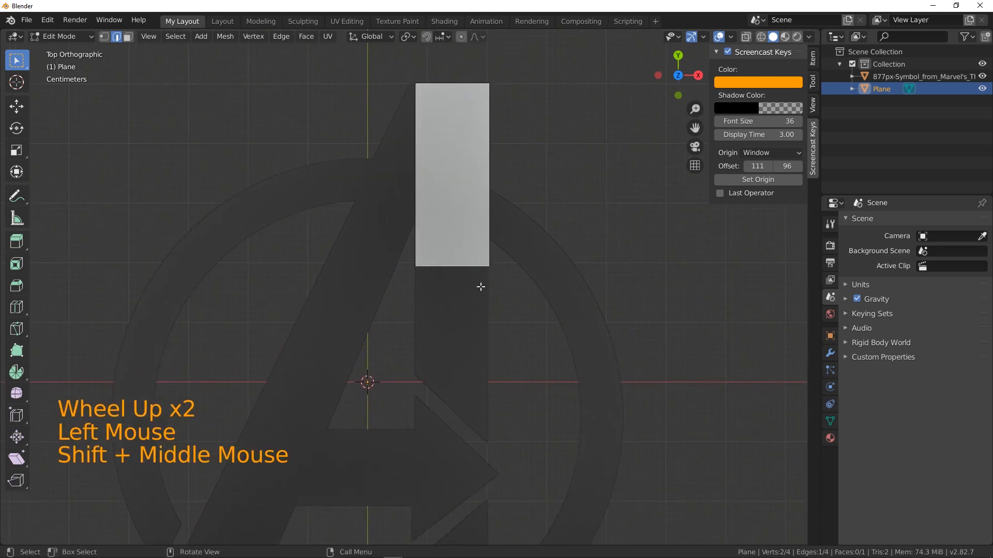
key(e)
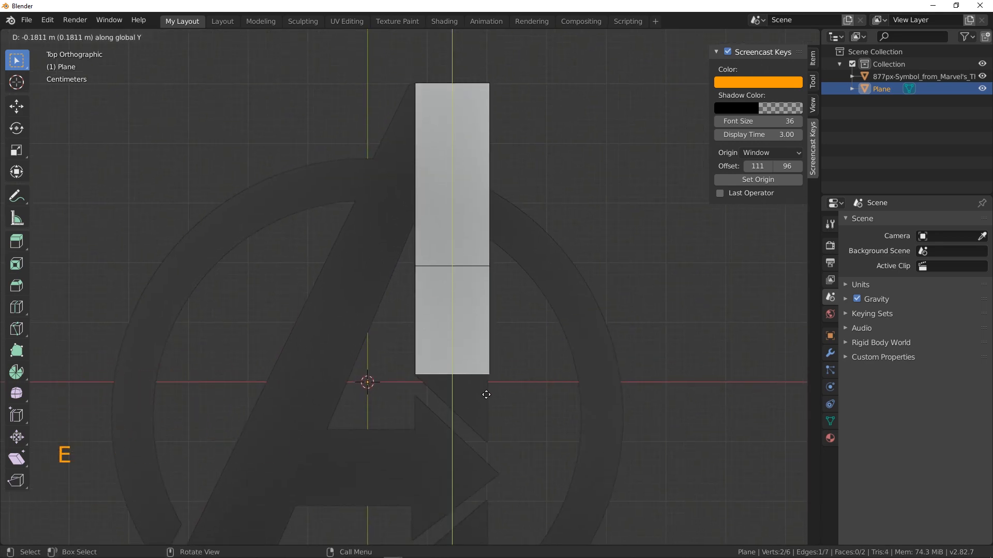
click(486, 394)
- Move the strip's bottom-right vertex down along Y to the lower tip of the upright's slanted cut
click(510, 415)
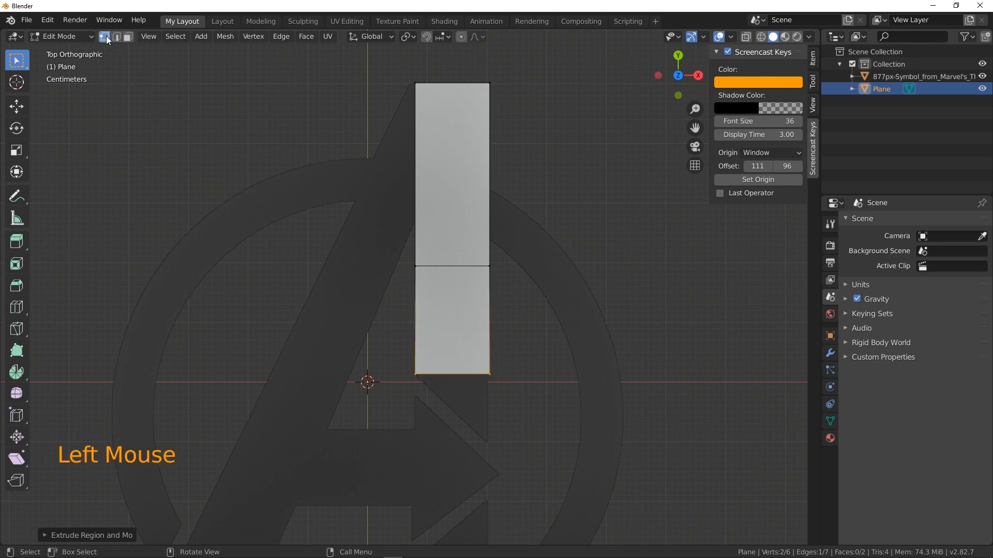
click(490, 373)
key(g)
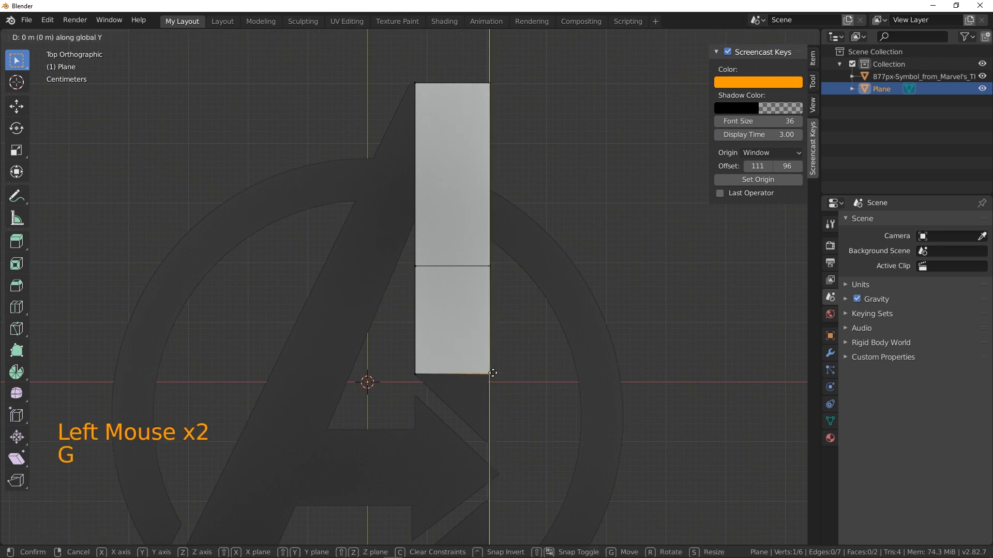
click(501, 443)
- Move the right vertex of the strip's middle edge up along Y to where the ring's inner curve meets the upright
scroll(499, 442, up, 2)
shift+middle_drag(481, 253, 479, 294)
click(513, 339)
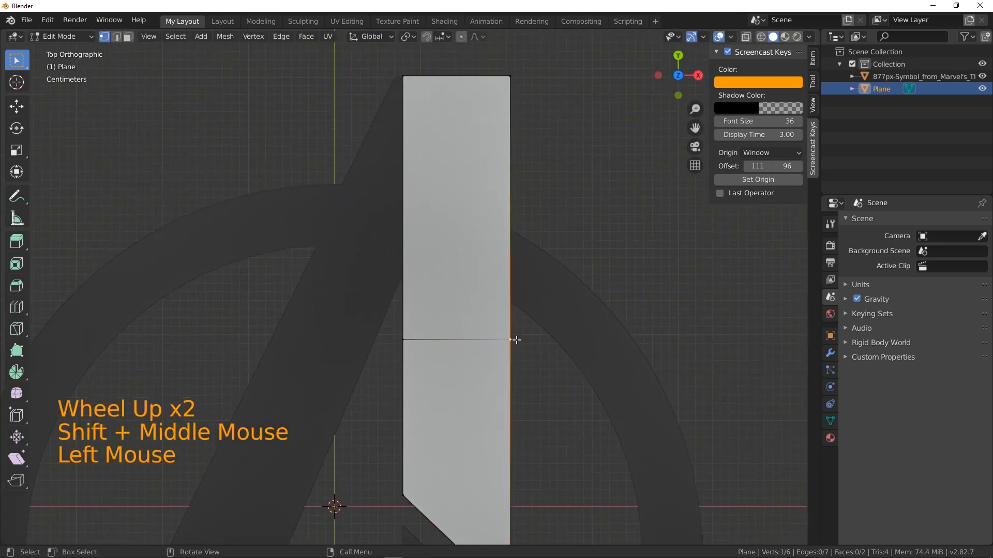
key(g)
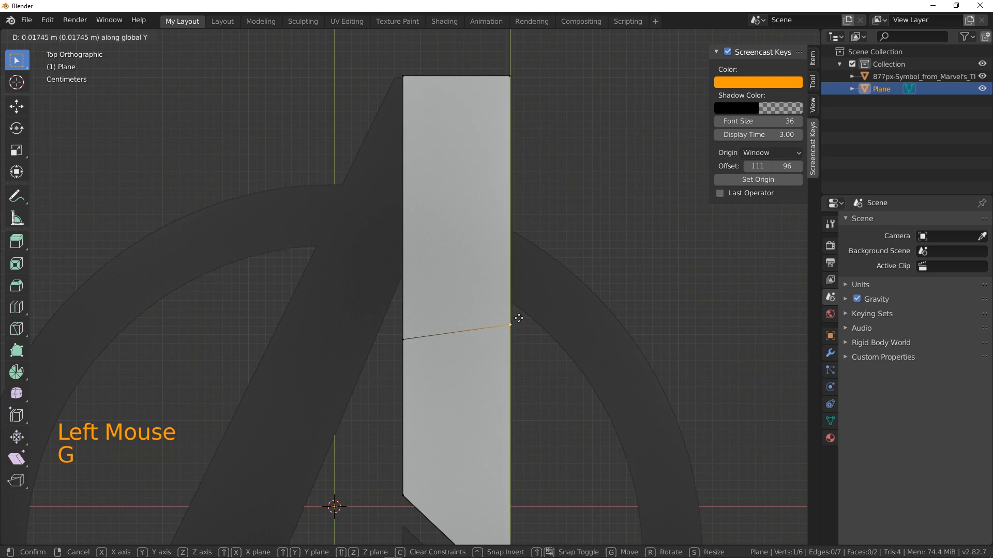
click(517, 300)
- Move the left vertex of the strip's middle edge up about 0.08 m along Y to the A's inner apex
click(409, 334)
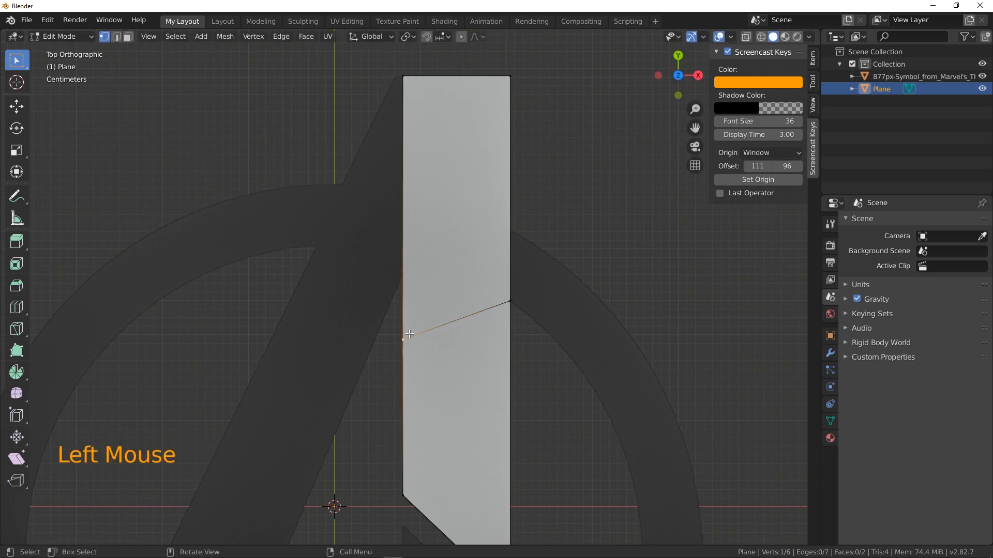
key(g)
key(y)
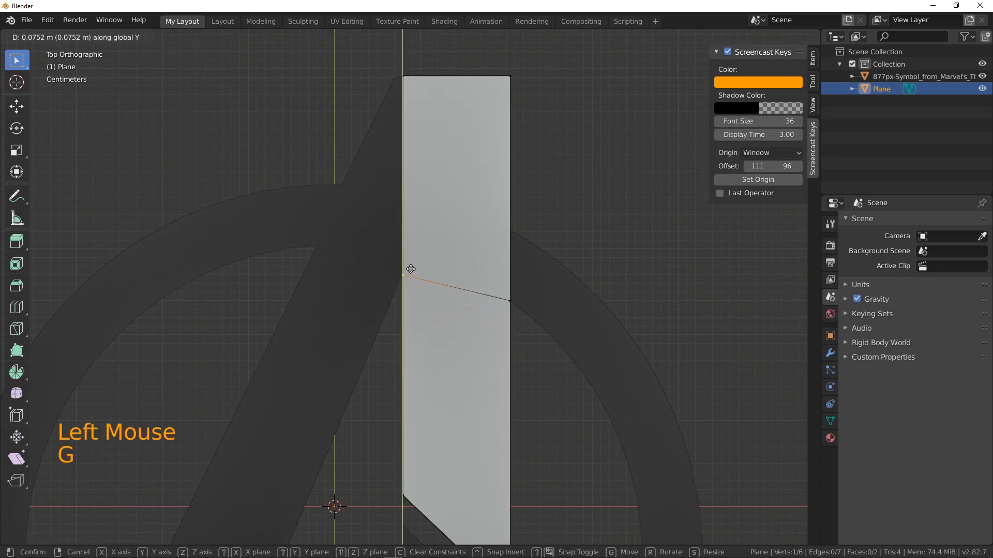
click(411, 266)
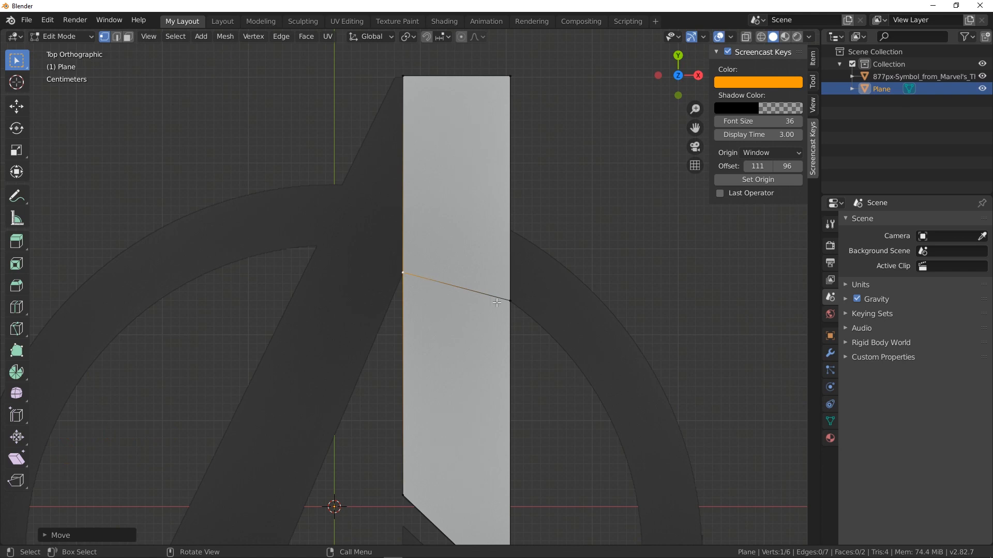
- Extrude the upper half of the upright's left edge slightly outward along X to the A's top-left corner
shift+middle_drag(496, 303, 539, 312)
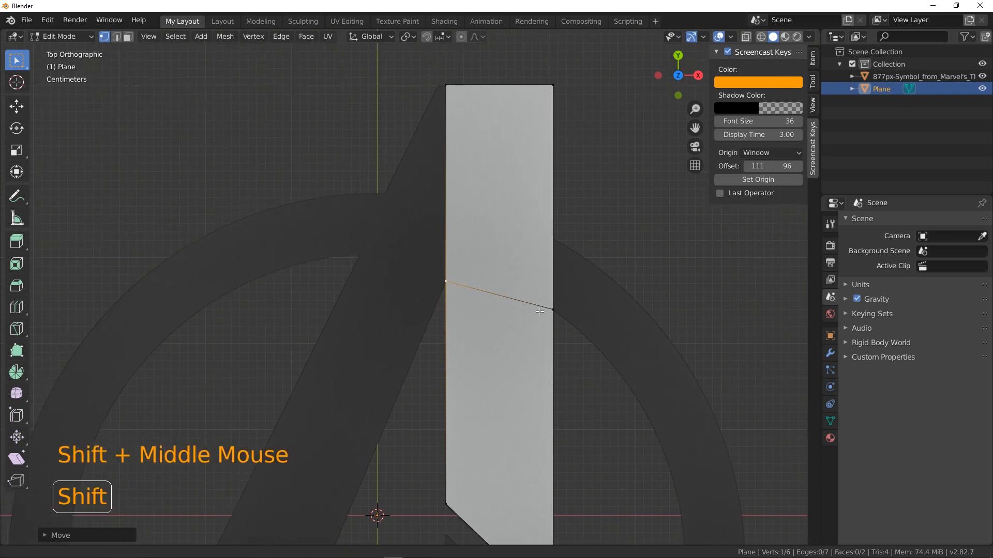
click(116, 36)
click(446, 170)
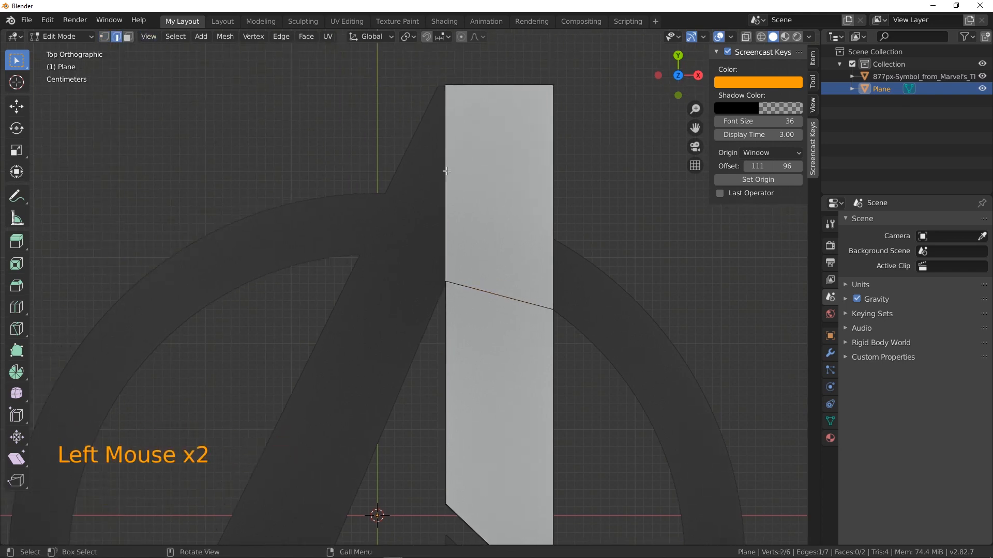
key(e)
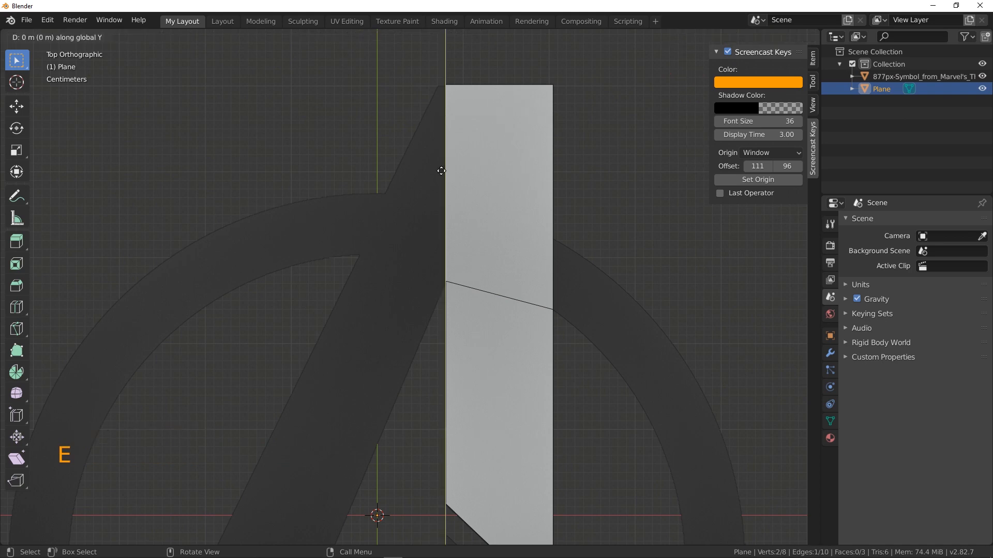
key(x)
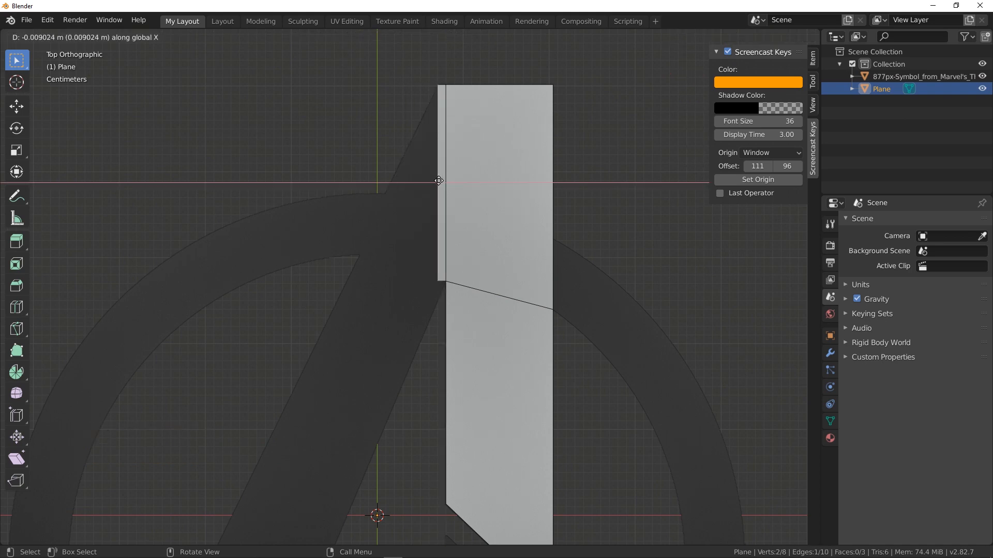
click(440, 181)
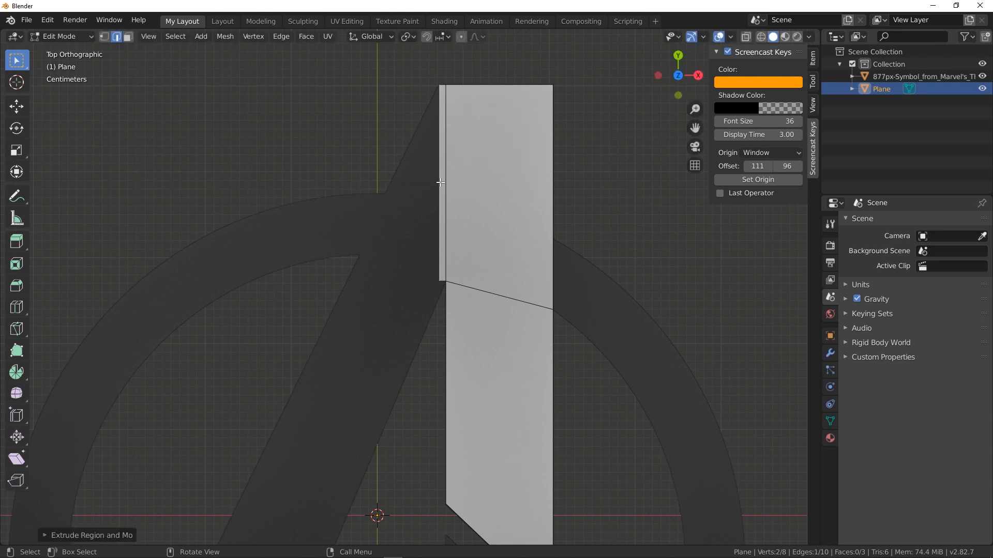
- Move the new edge's lower vertex out to where the A's slanted leg meets the ring's inner curve
click(104, 36)
click(441, 281)
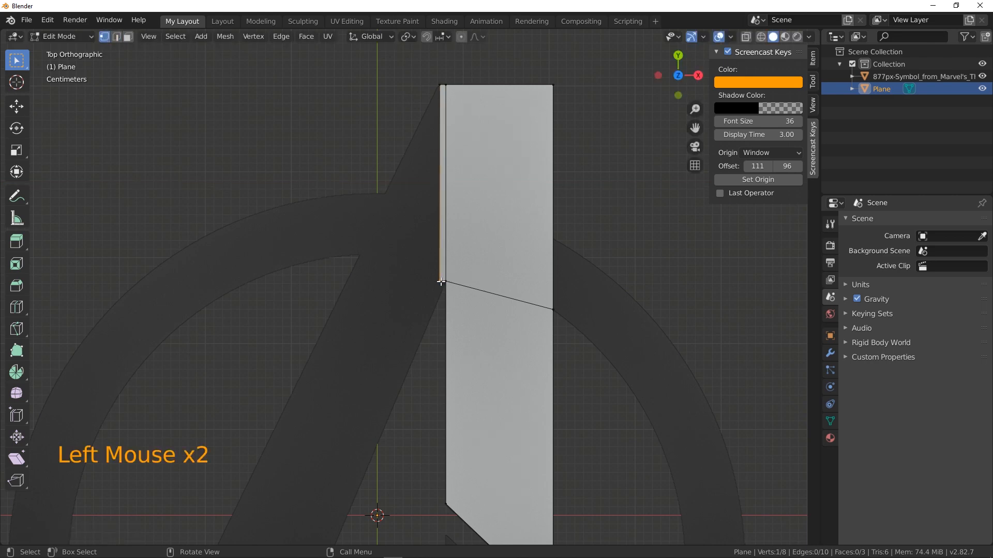
key(g)
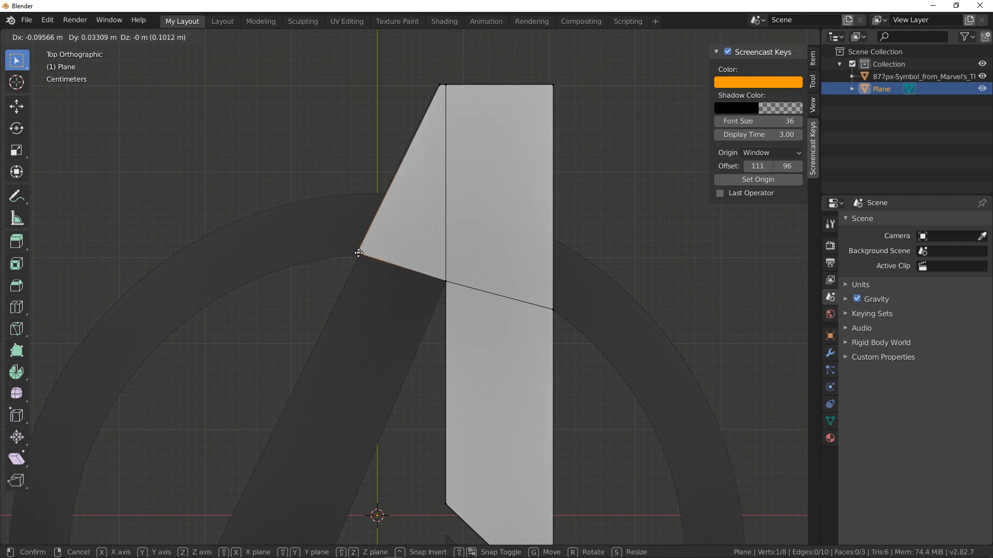
click(365, 256)
scroll(366, 264, up, 2)
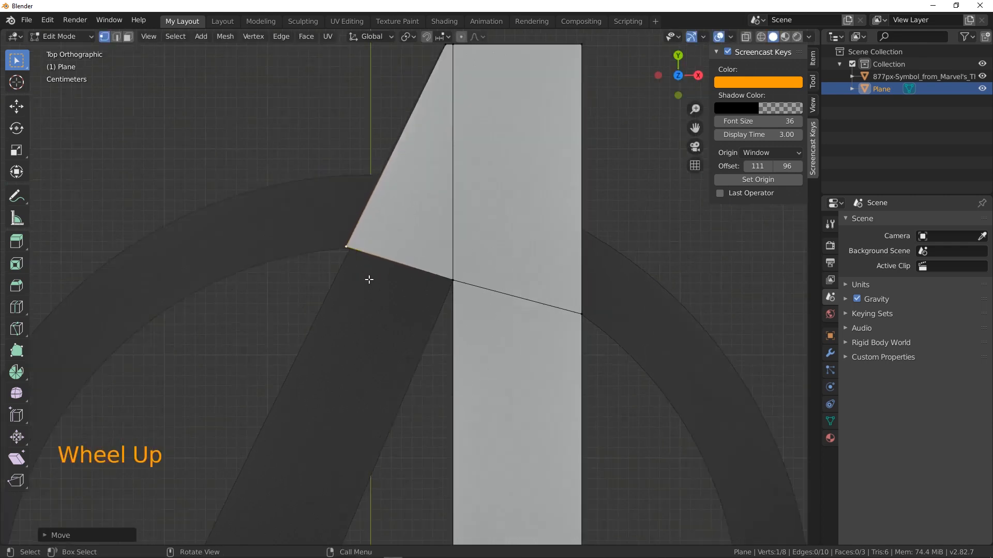
scroll(349, 235, up, 3)
shift+middle_drag(380, 162, 422, 281)
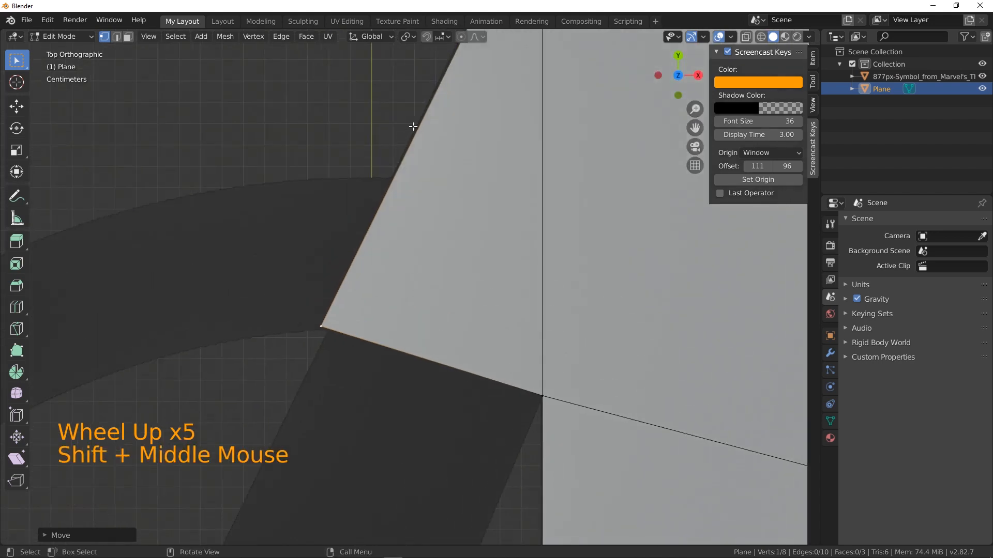
scroll(290, 432, down, 3)
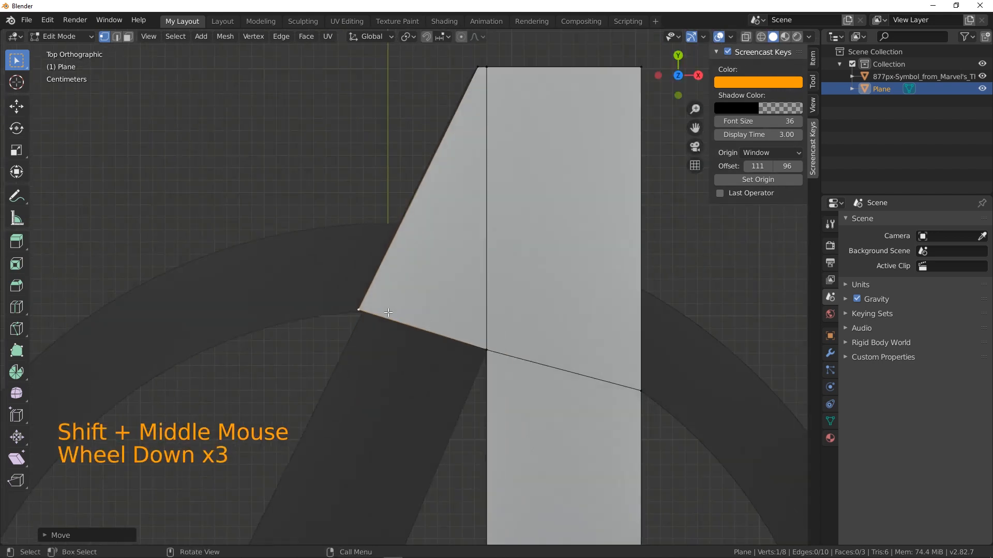
- Extrude the lower edge of the slanted piece about 0.3 m down along the A's leg
shift+middle_drag(423, 361, 480, 183)
scroll(480, 183, down, 2)
click(116, 37)
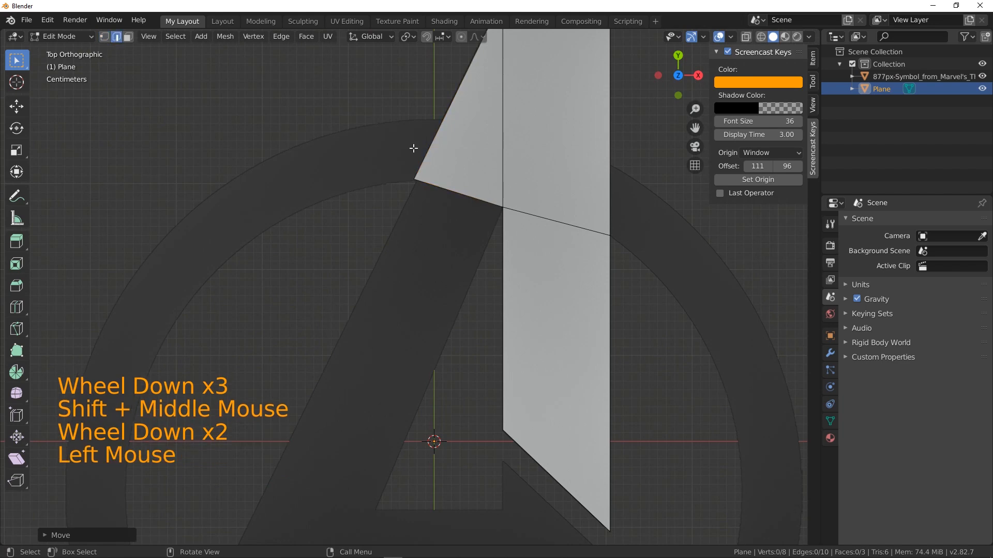
click(457, 196)
key(e)
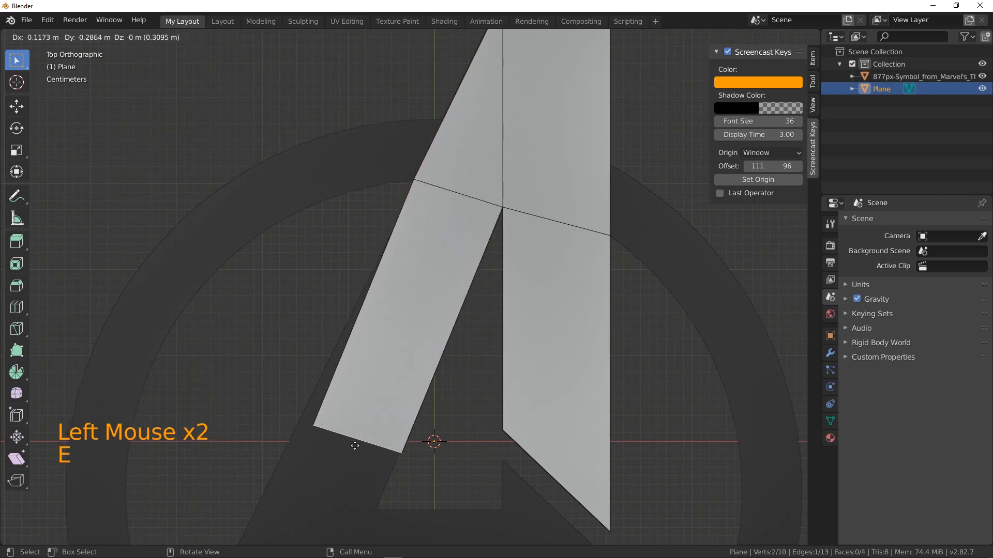
click(375, 448)
- Move the extruded leg edge about 0.58 m down so its left end meets the A's bottom-left corner
scroll(375, 448, down, 4)
shift+middle_drag(405, 450, 501, 266)
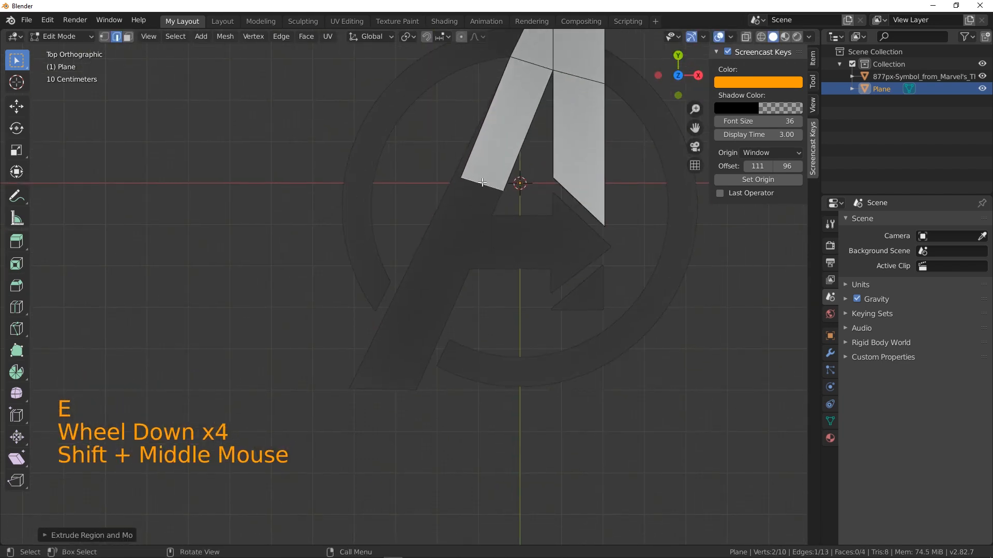
key(g)
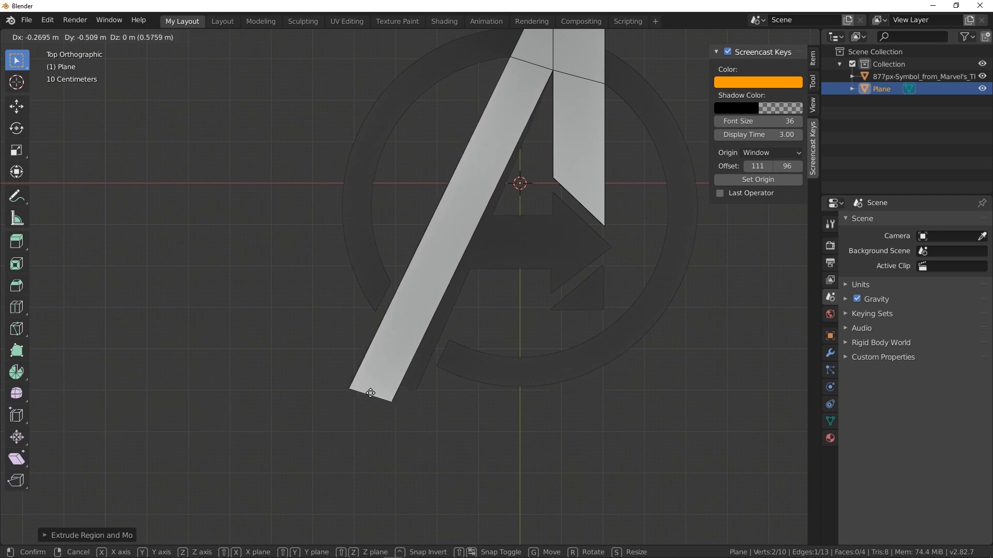
click(370, 392)
- Move the leg's bottom-right vertex about 0.07 m to the right corner of the A's foot
click(104, 37)
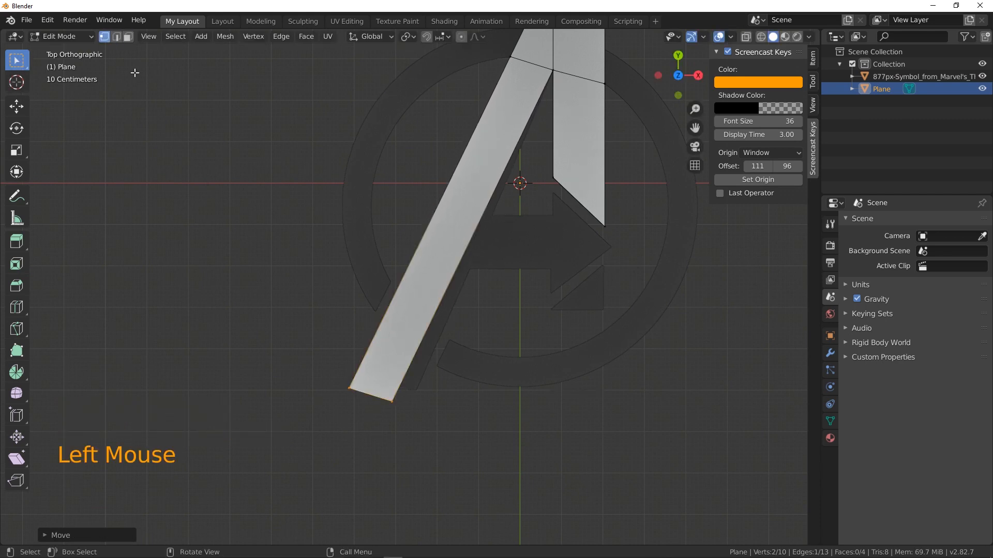
click(392, 401)
key(g)
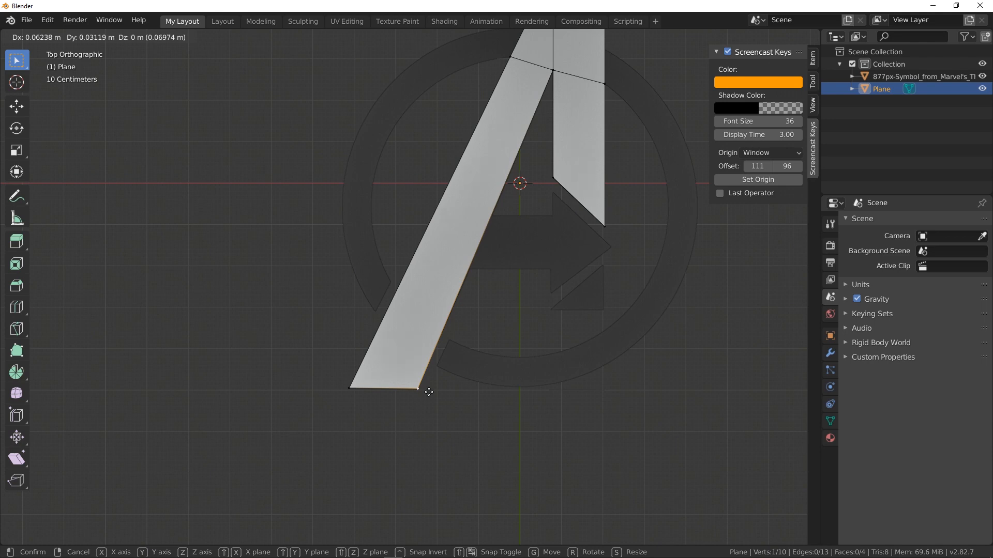
click(428, 392)
- Knife-cut horizontally across the slanted leg at the crossbar's top edge, using the angle constraint
click(116, 36)
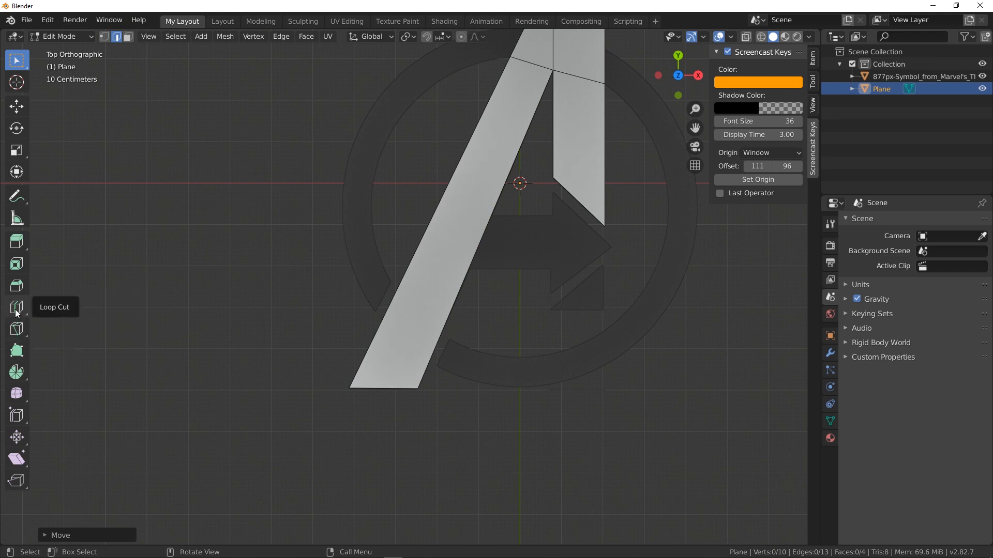
click(23, 332)
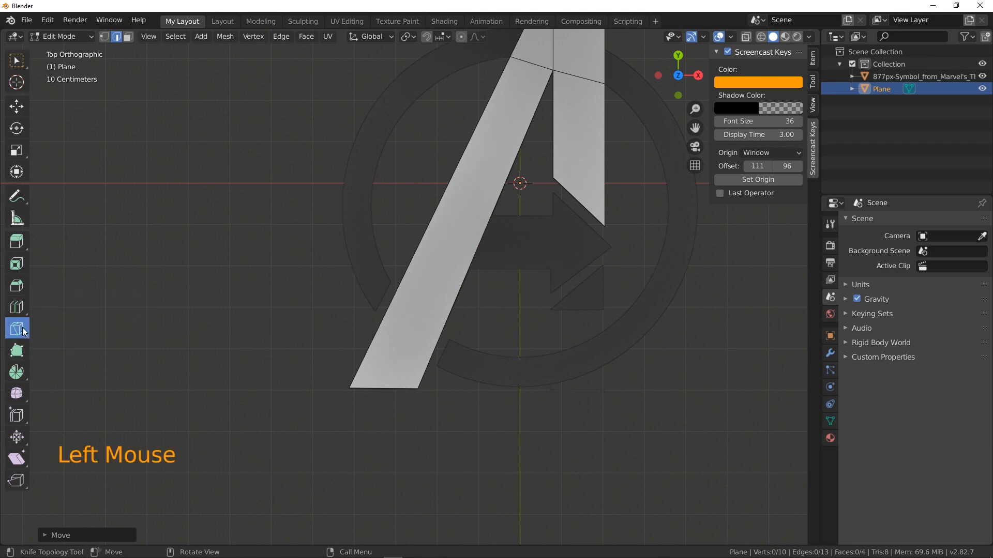
click(495, 216)
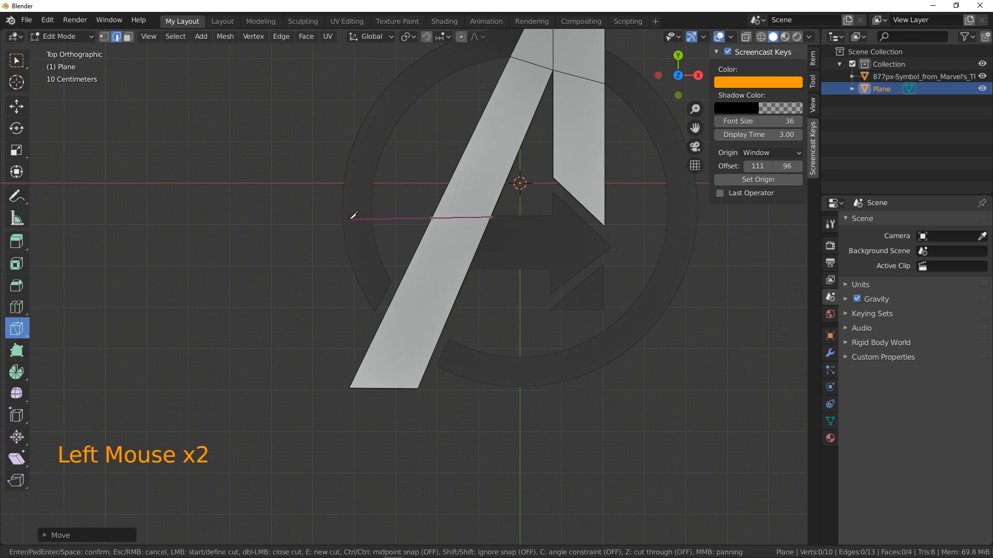
key(ctrl)
key(alt)
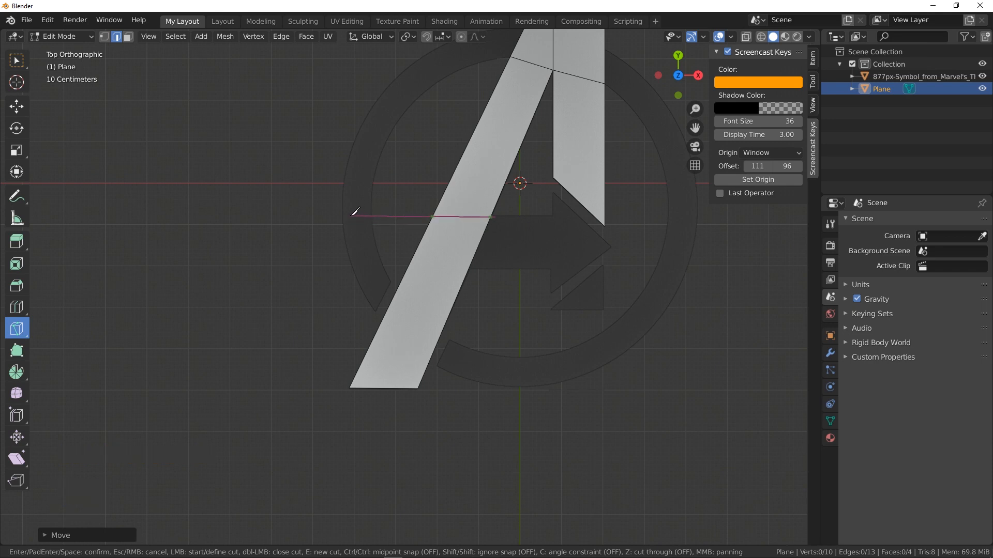
key(shift)
key(c)
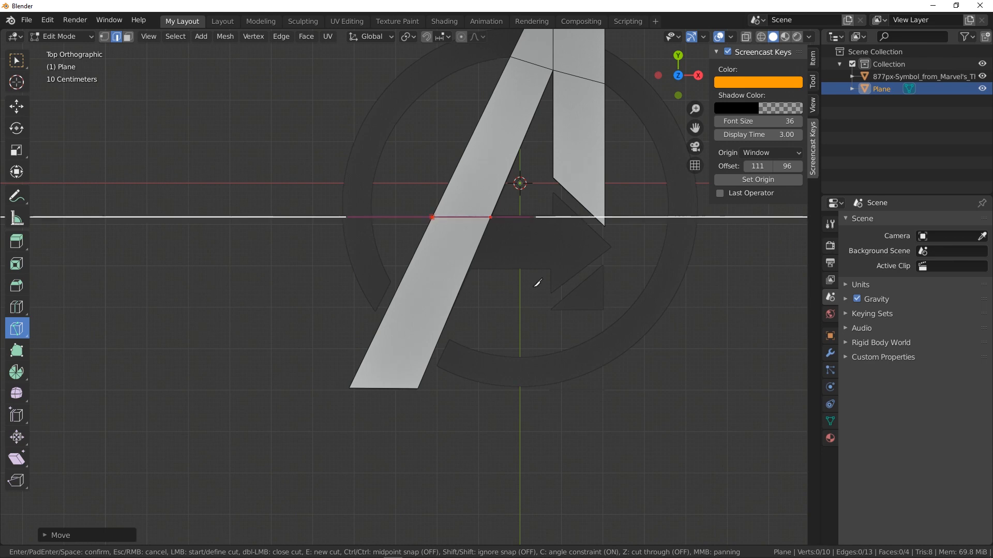
key(Return)
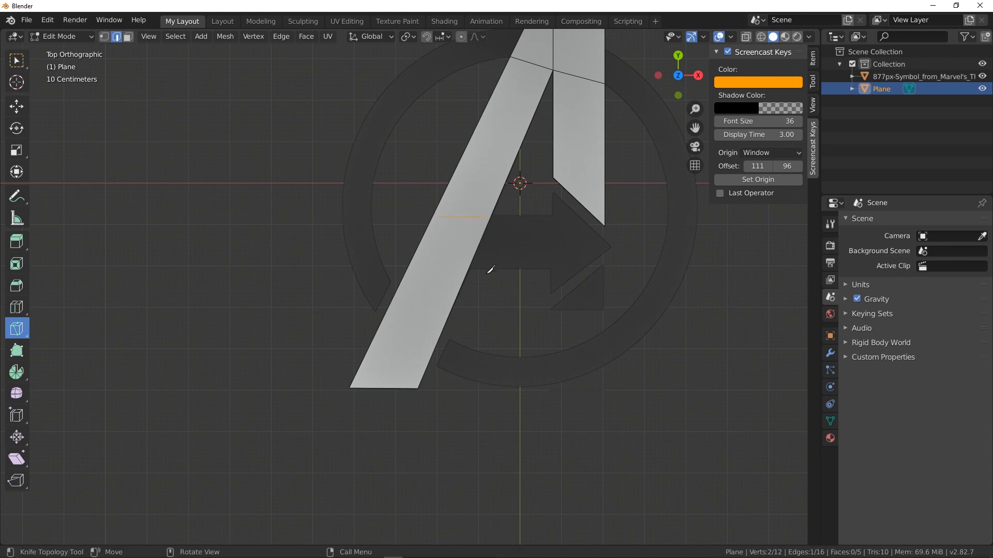
- Knife-cut a second angle-constrained horizontal line across the leg at the crossbar's bottom edge
click(489, 267)
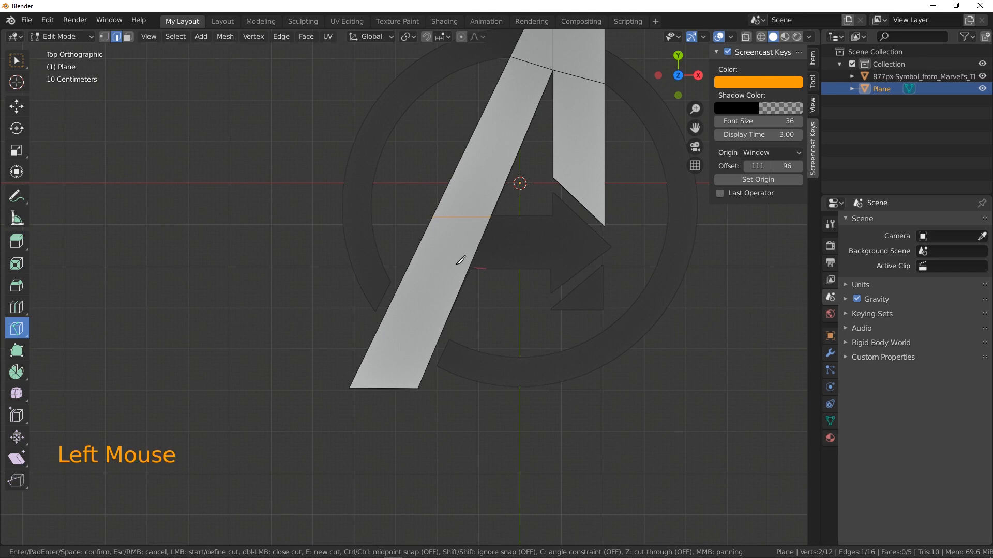
click(321, 267)
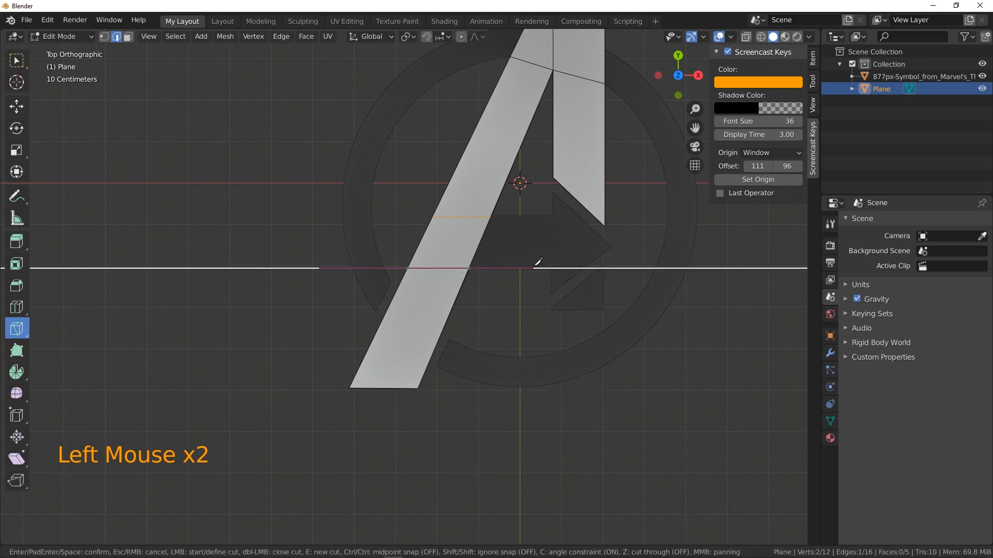
click(534, 267)
key(Return)
- Extrude the leg's right edge between the two cuts about 0.15 m along X to the arrowhead's base
scroll(434, 246, up, 4)
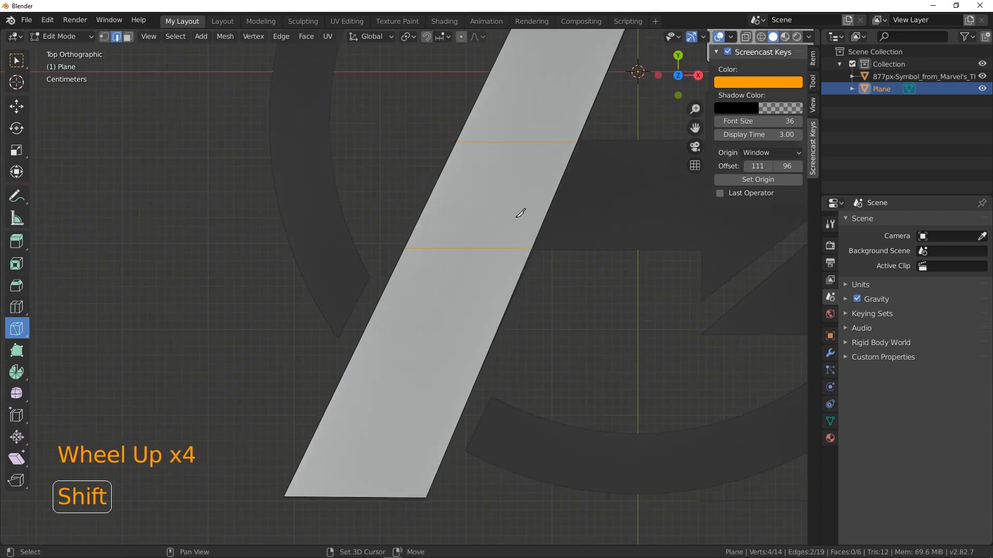
shift+middle_drag(520, 212, 268, 262)
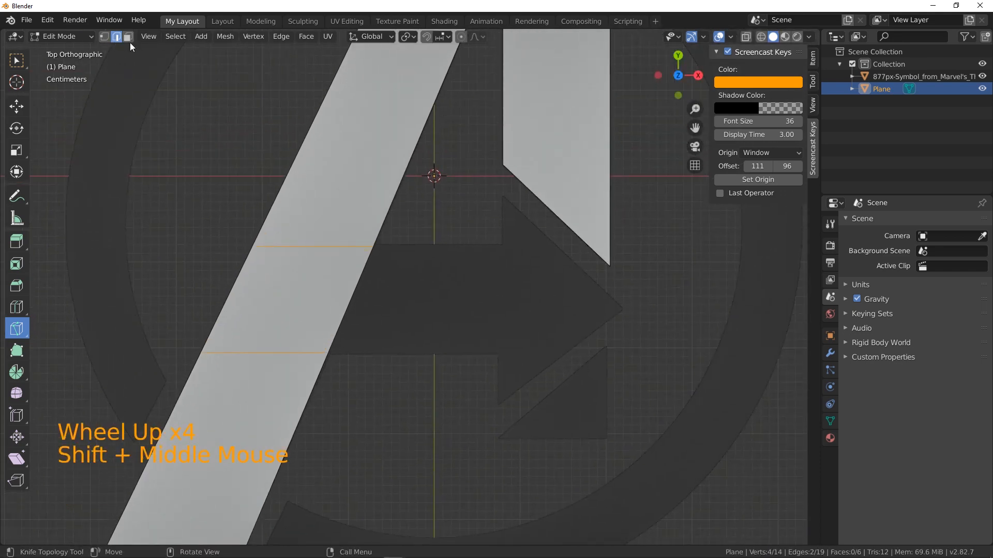
click(16, 61)
click(363, 283)
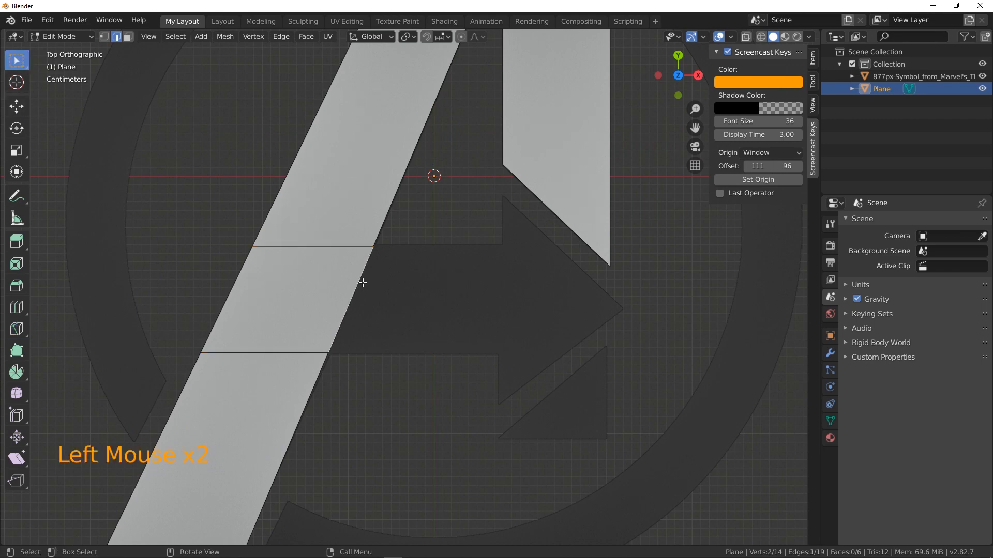
key(e)
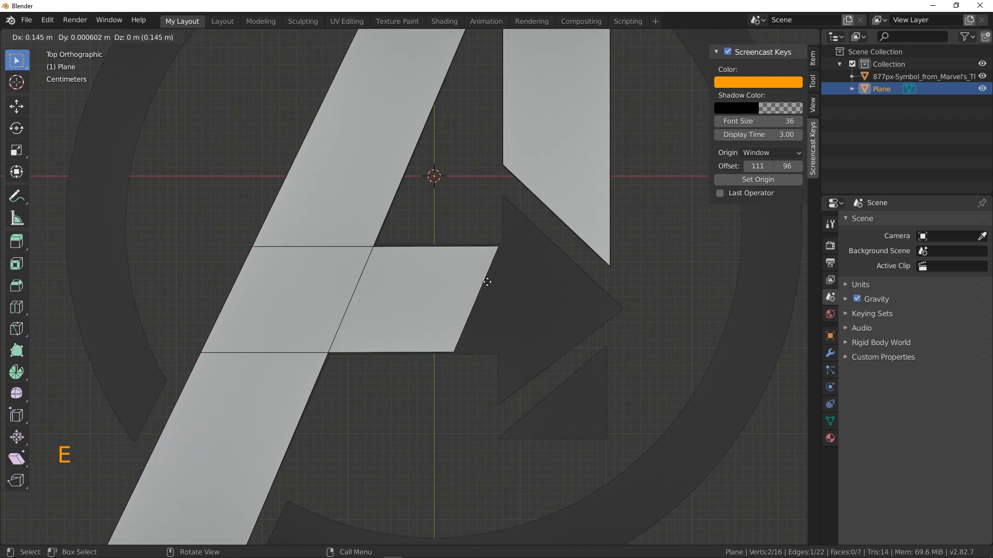
key(x)
click(490, 282)
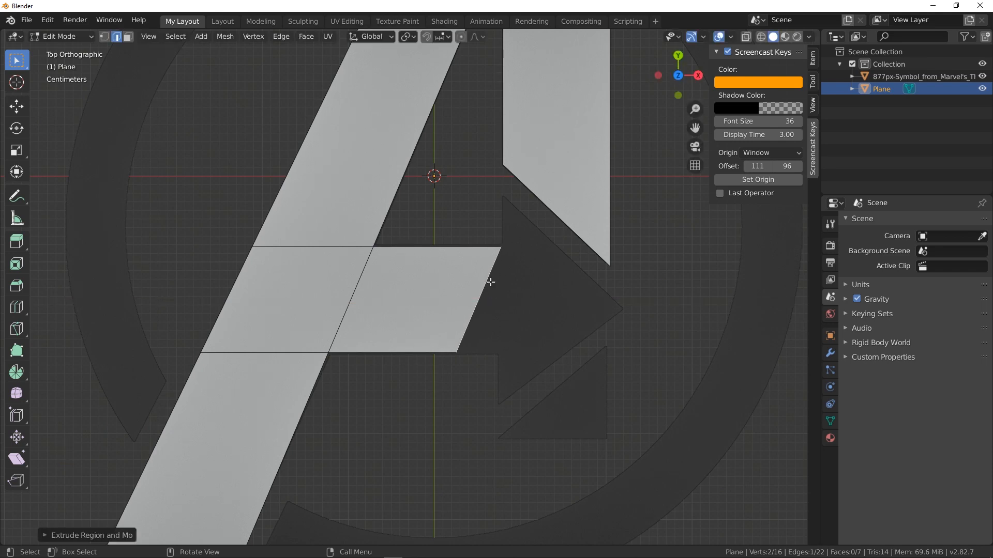
- Turn on vertex snapping and move the crossbar's bottom-right vertex along X into line with its top-right vertex
click(104, 36)
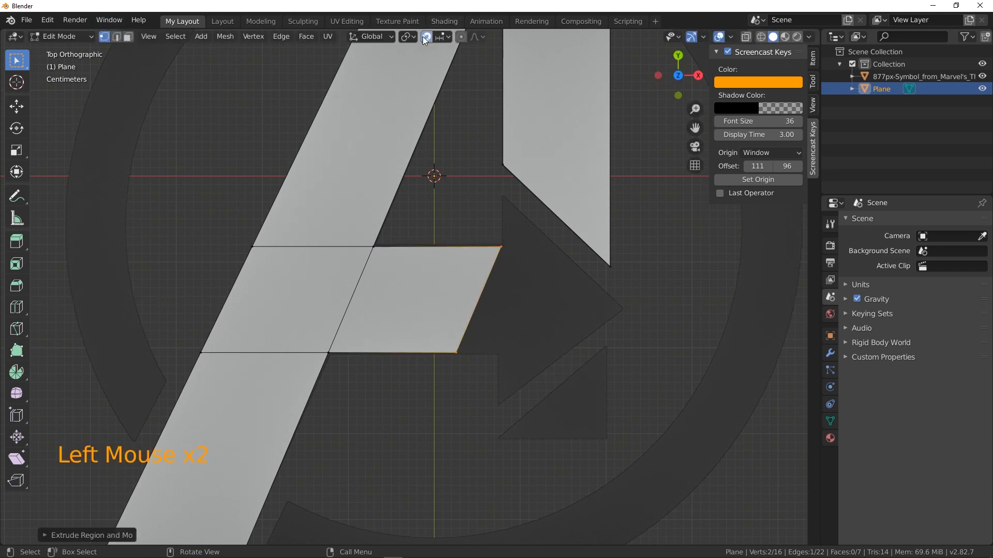
click(458, 352)
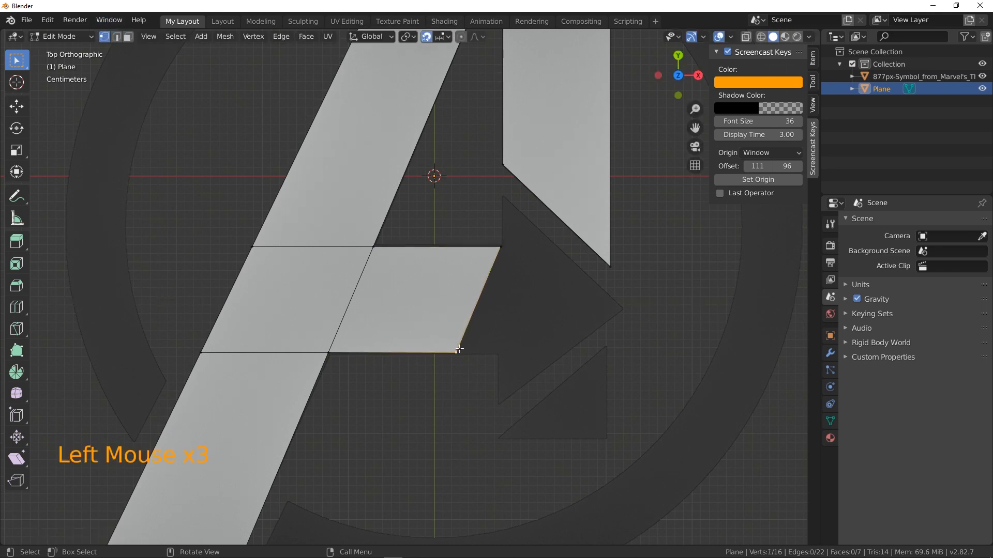
click(443, 38)
click(429, 86)
click(464, 351)
key(g)
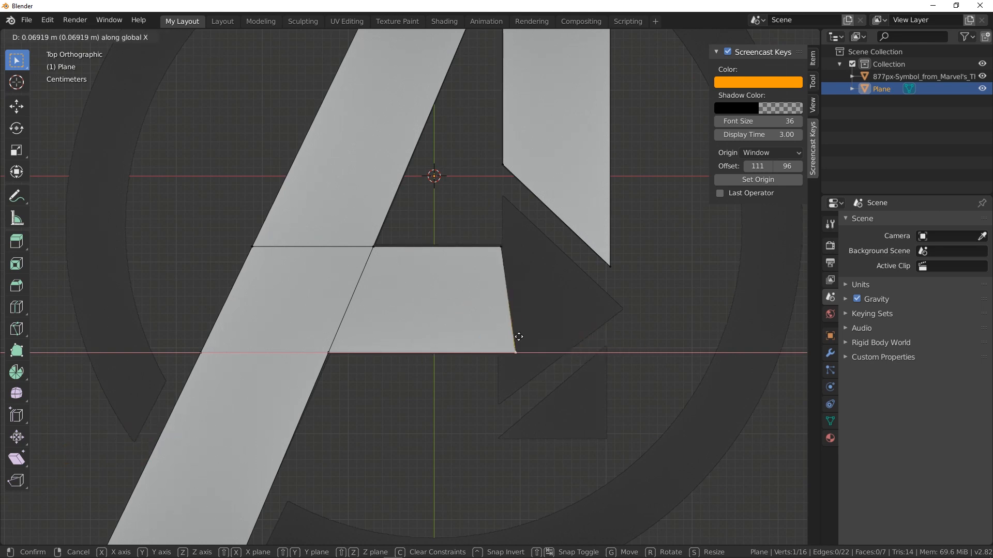
key(ctrl)
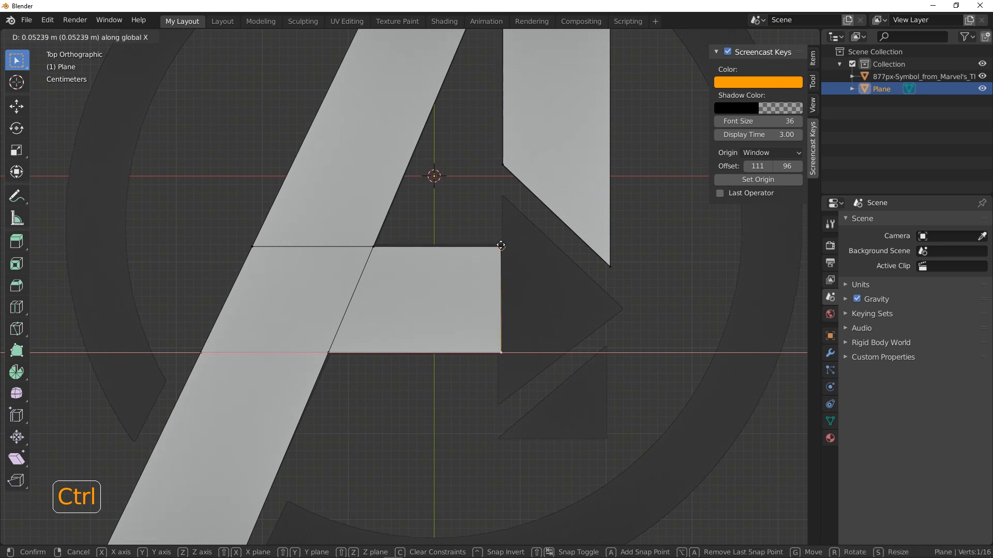
click(501, 247)
right_click(503, 248)
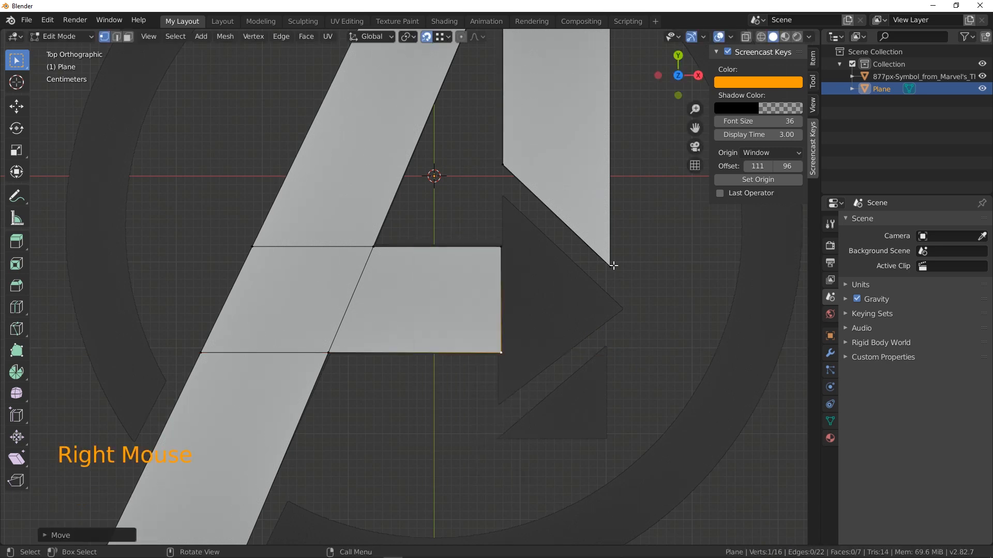
- Turn off snapping and extrude the crossbar's end edge about 0.14 m along X to the arrowhead's tip
click(615, 267)
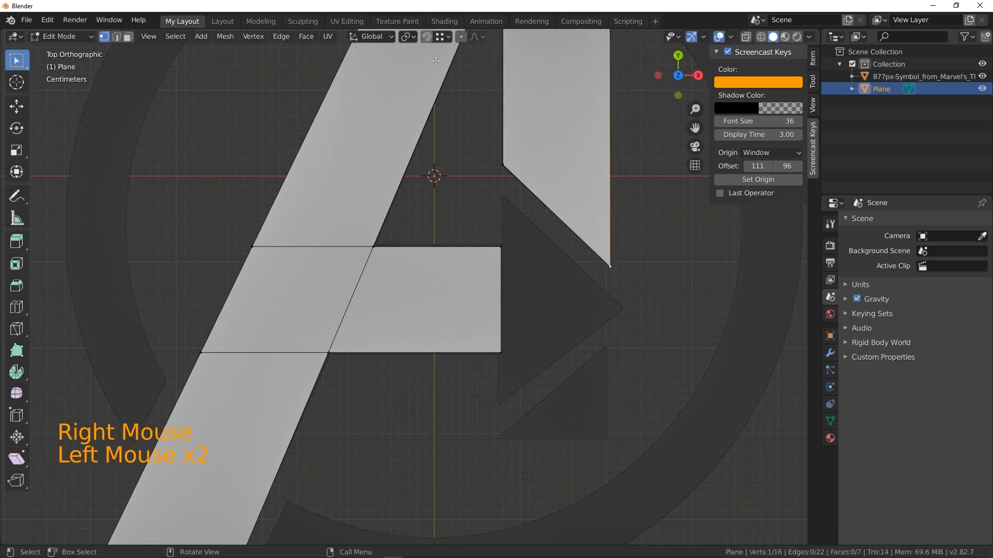
click(426, 37)
double_click(426, 37)
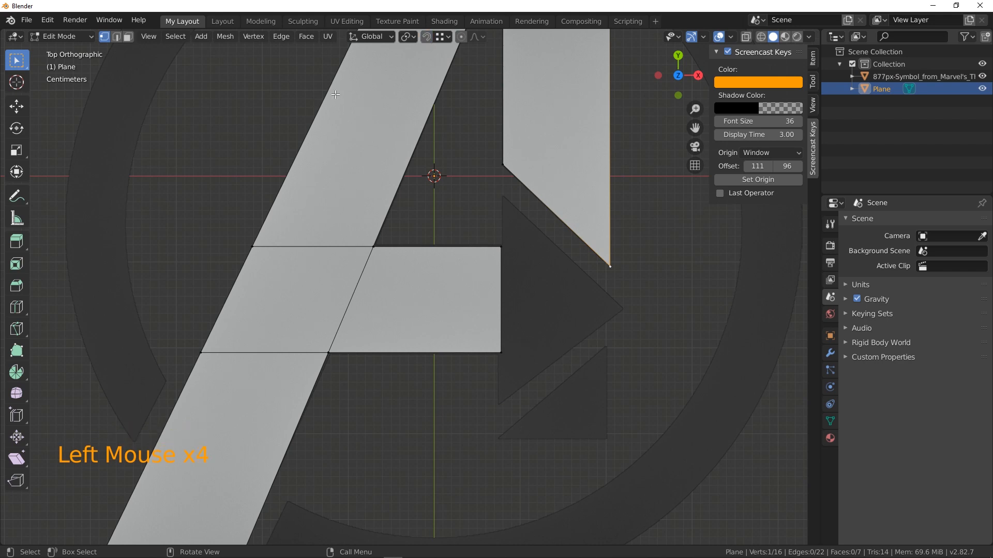
shift+middle_drag(557, 281, 436, 325)
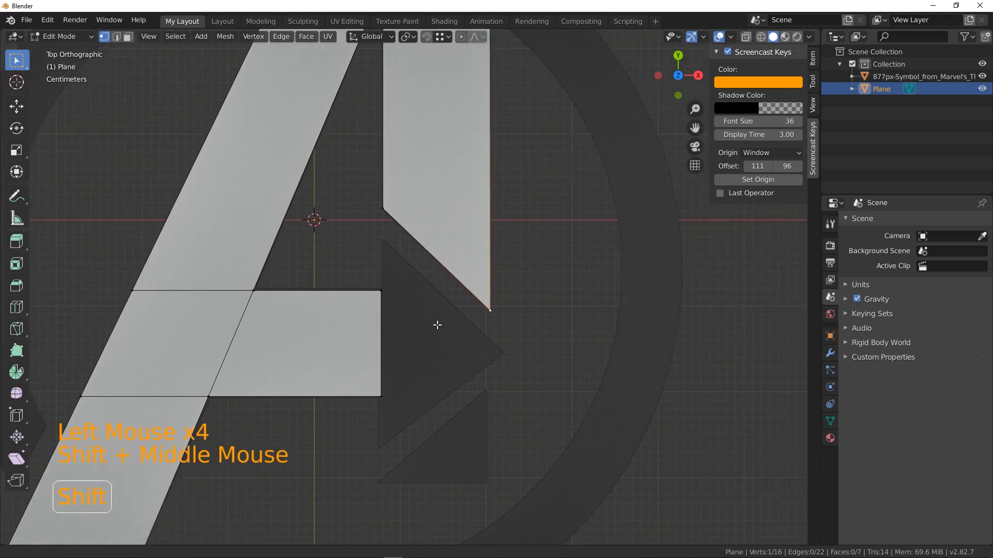
click(118, 37)
click(385, 327)
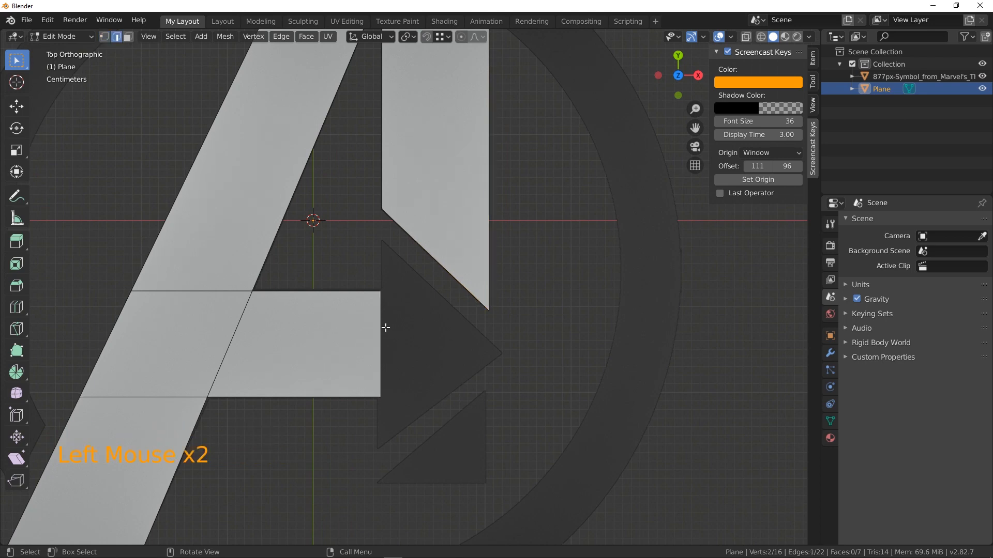
key(e)
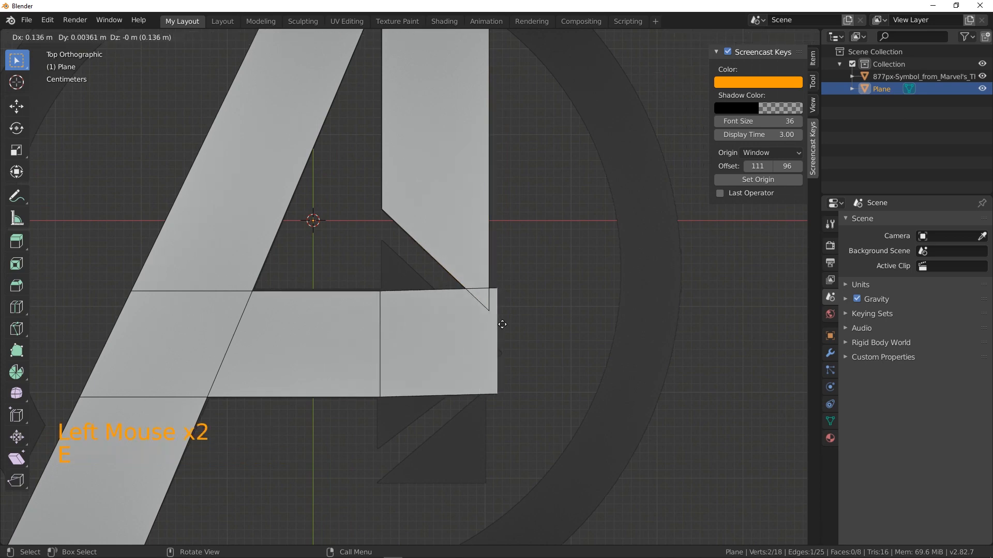
key(x)
click(502, 326)
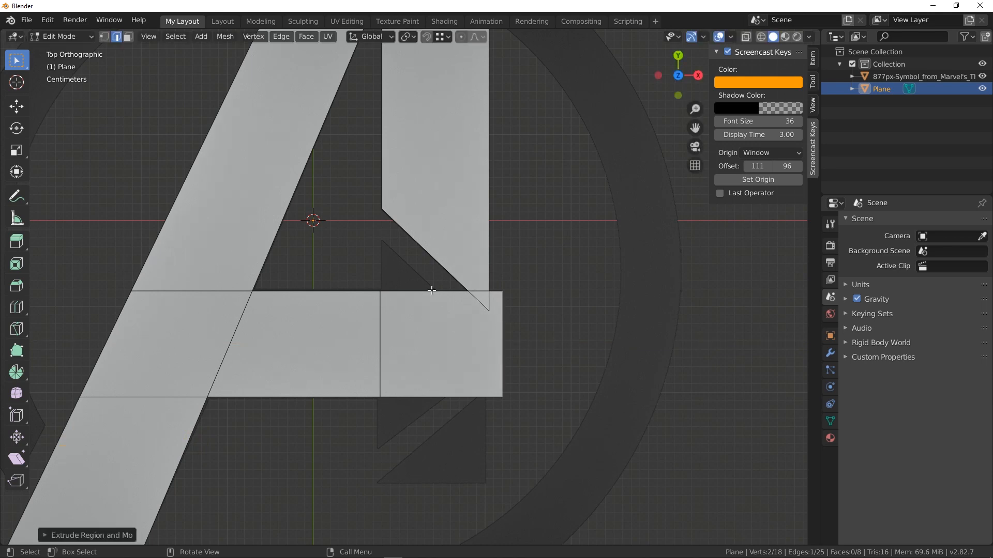
- Extrude the new section's top and bottom edges outward along Y by about 0.06 m each to the arrowhead's corners
click(432, 291)
key(e)
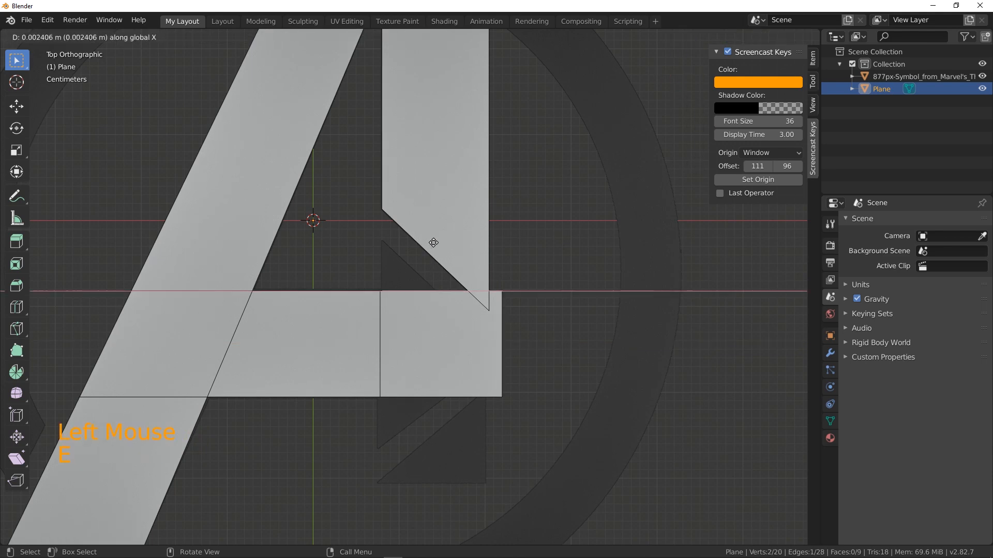
key(y)
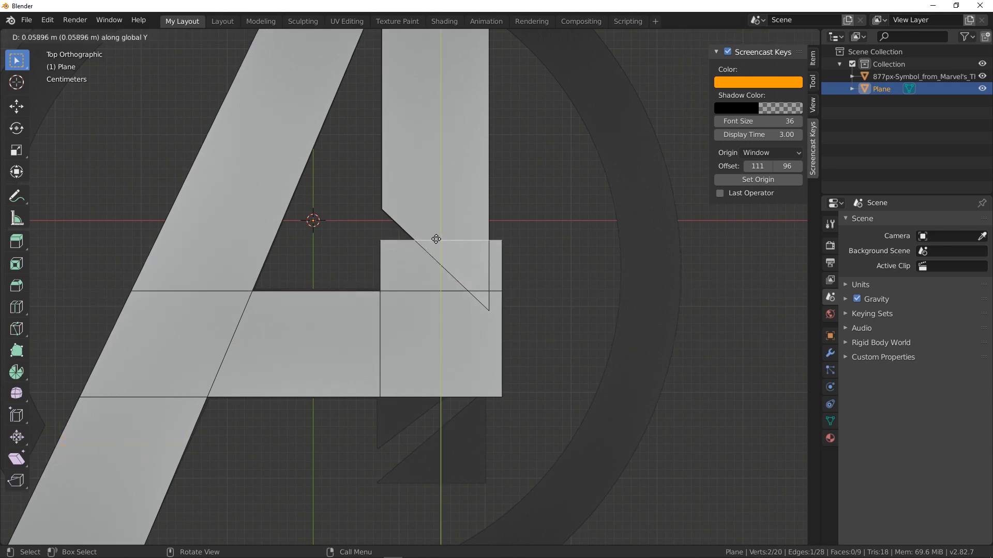
click(436, 240)
click(440, 396)
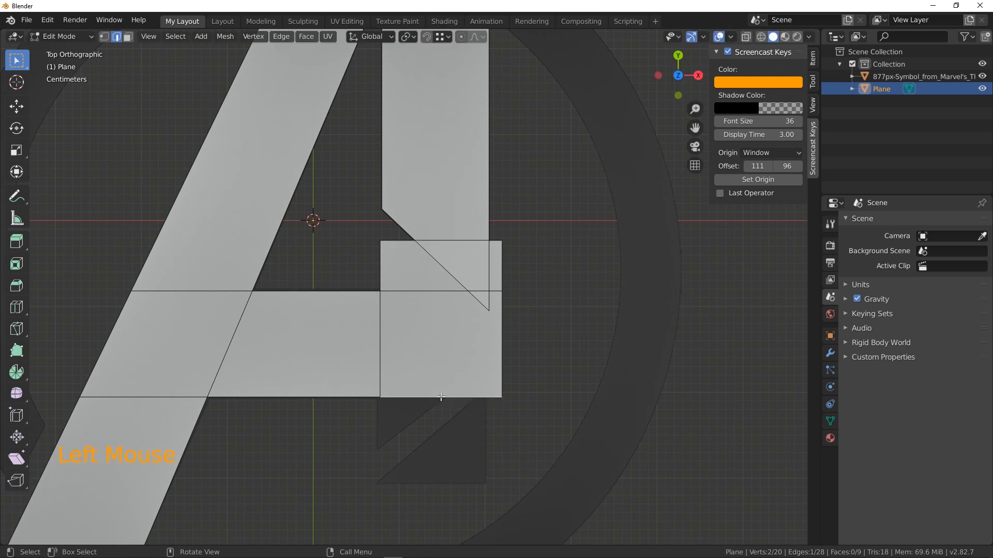
key(e)
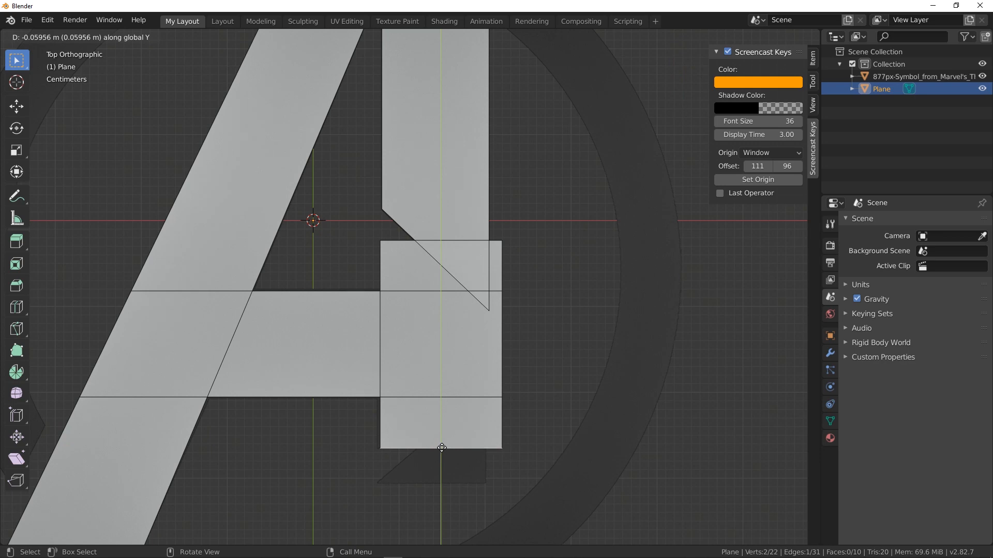
click(442, 447)
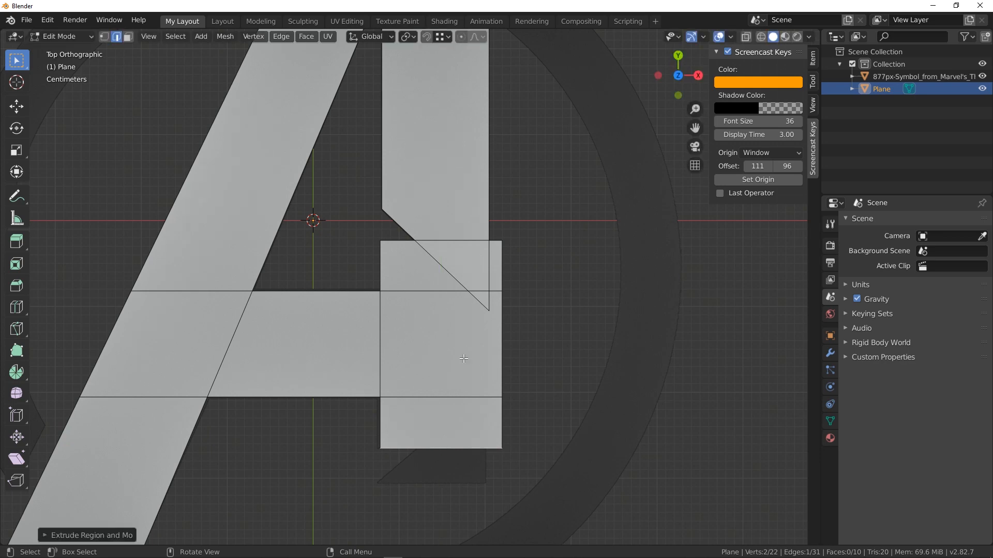
- Merge the four outer vertices on the arrowhead block's right side at their center to form the arrow tip
click(104, 36)
click(502, 241)
shift+click(501, 291)
shift+click(514, 396)
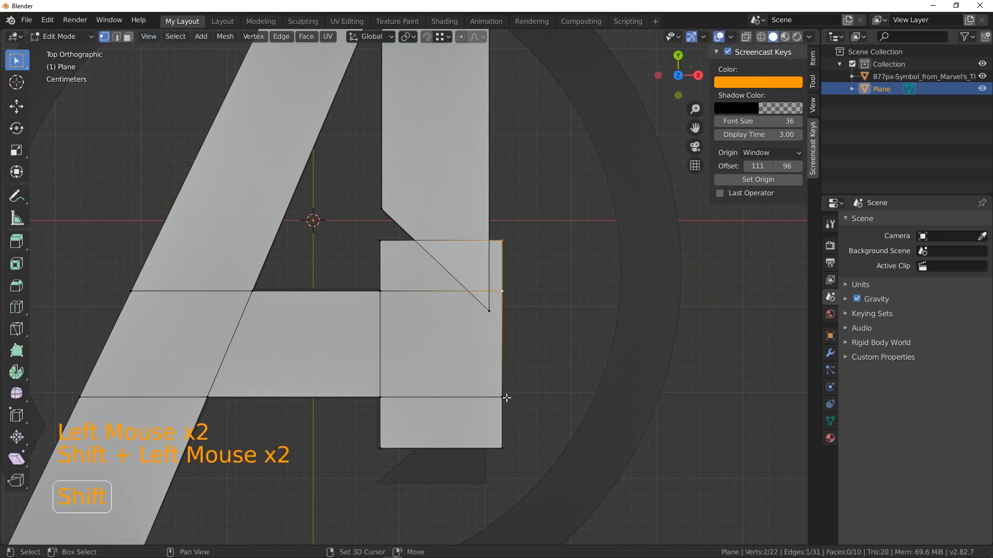
shift+click(509, 445)
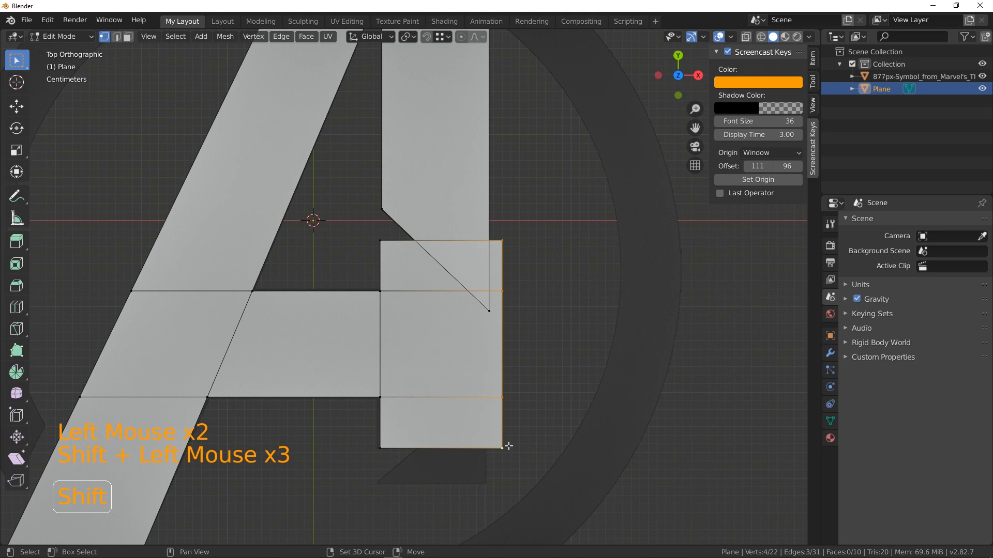
key(alt+m)
click(524, 399)
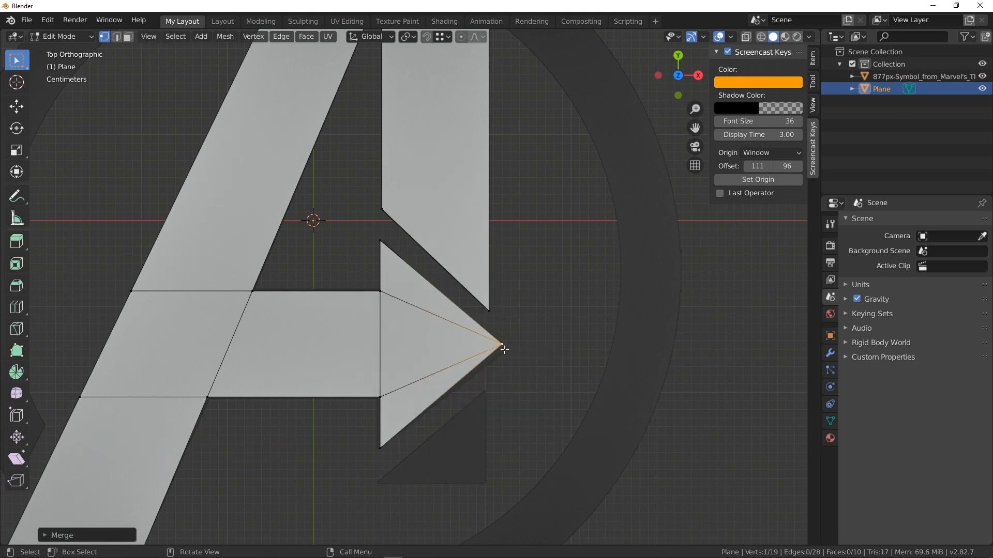
- Add a horizontal loop cut along the middle of the crossbar and across the slanted leg
click(117, 37)
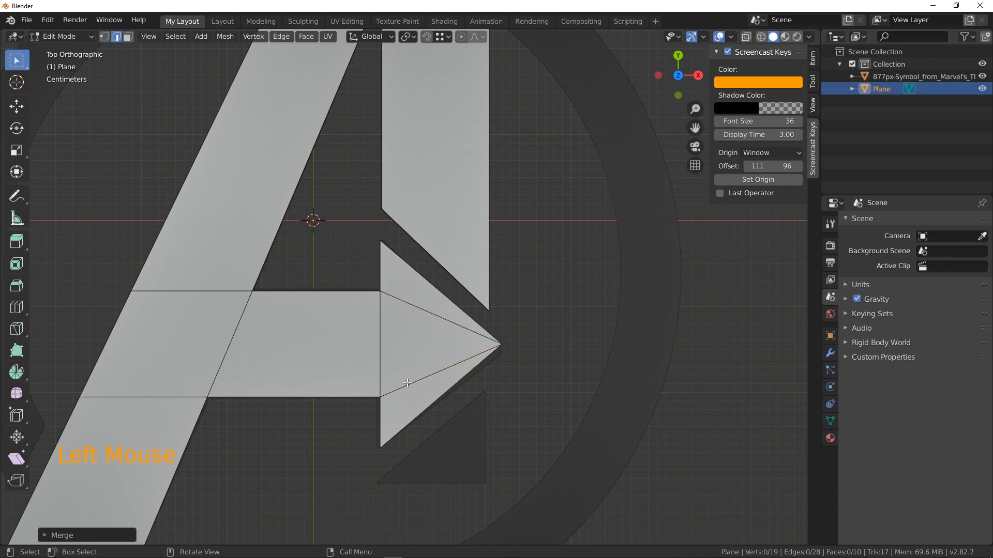
click(449, 320)
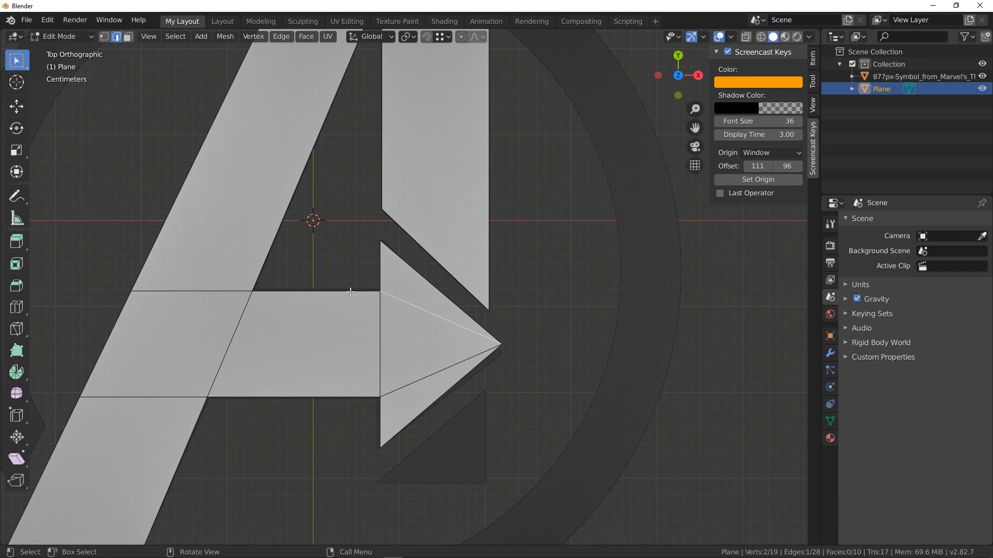
scroll(523, 390, down, 3)
scroll(474, 346, up, 2)
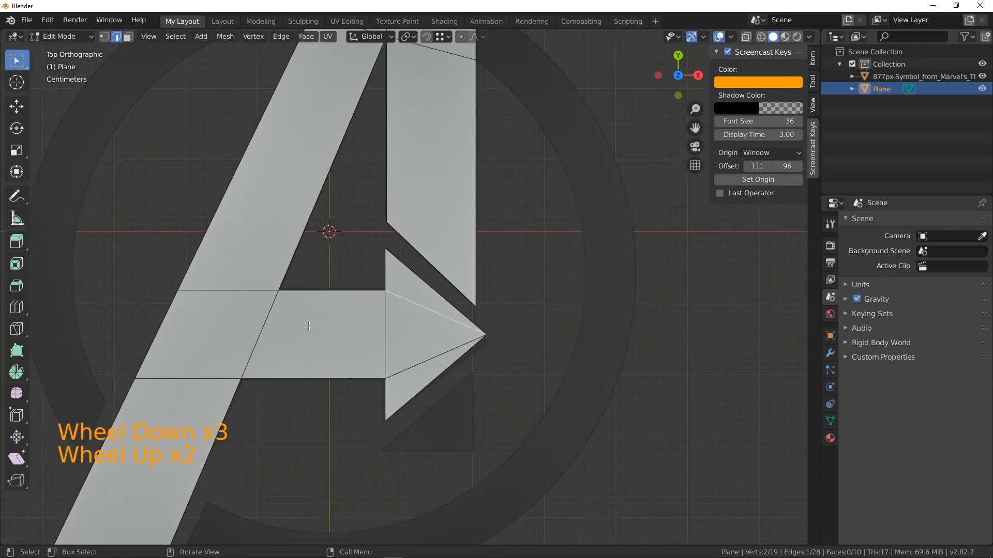
key(ctrl+r)
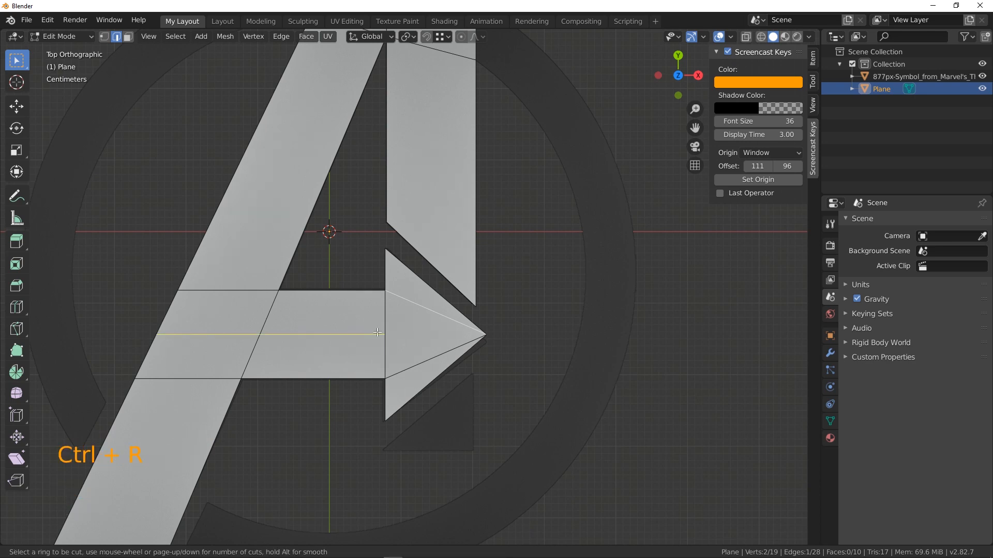
click(377, 332)
- Connect the loop cut's end vertex at the arrowhead's base to the arrow tip with a new edge
click(104, 37)
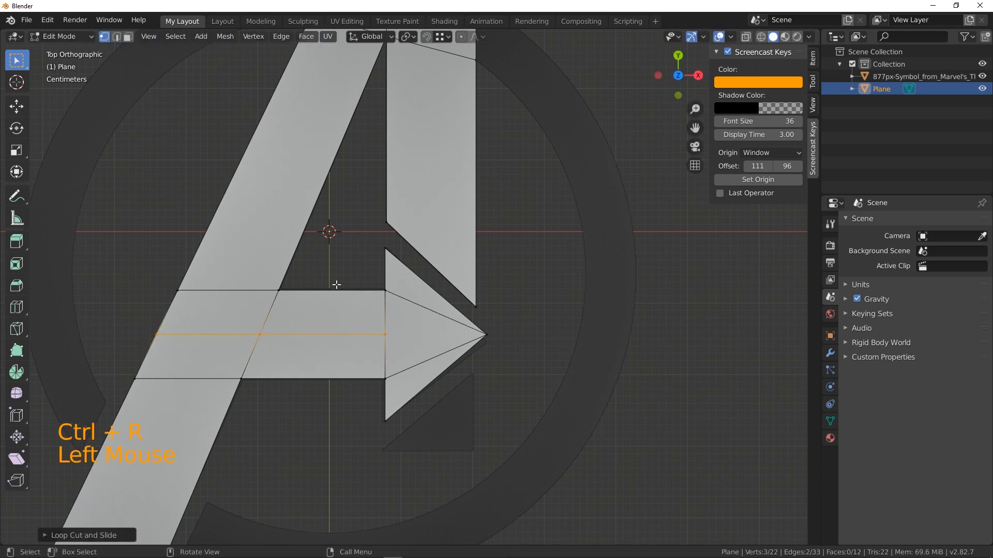
click(384, 335)
shift+click(486, 335)
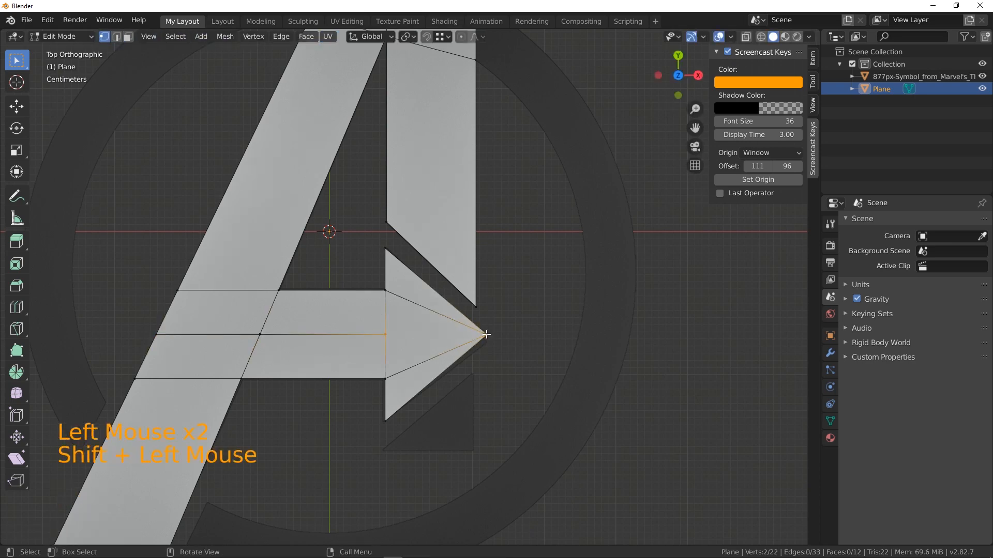
key(j)
click(520, 345)
scroll(354, 348, up, 3)
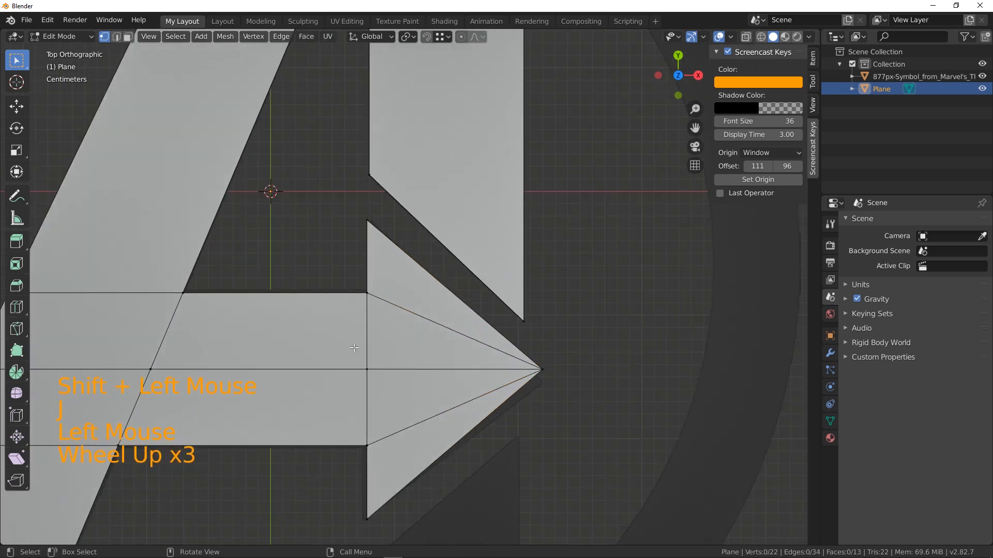
scroll(443, 365, down, 1)
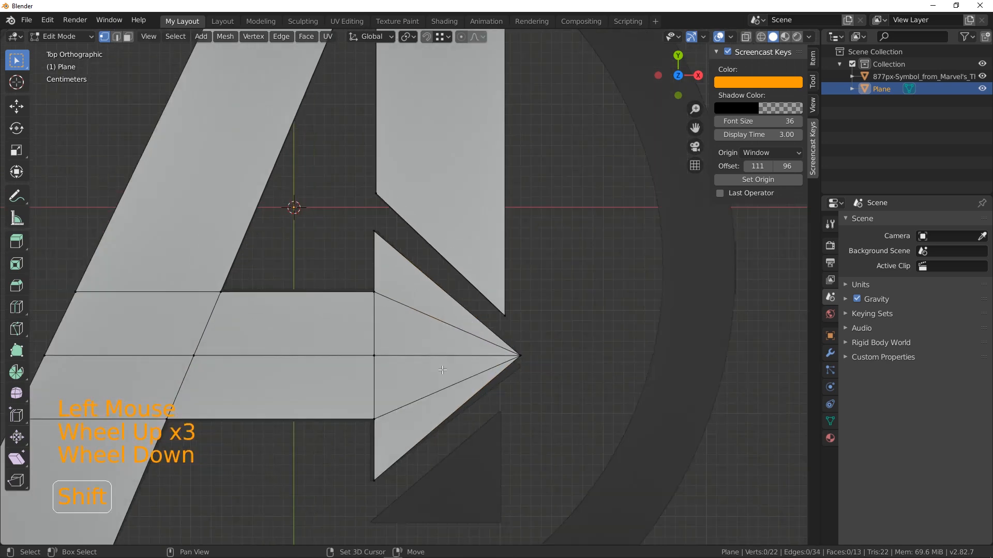
shift+middle_drag(444, 365, 462, 362)
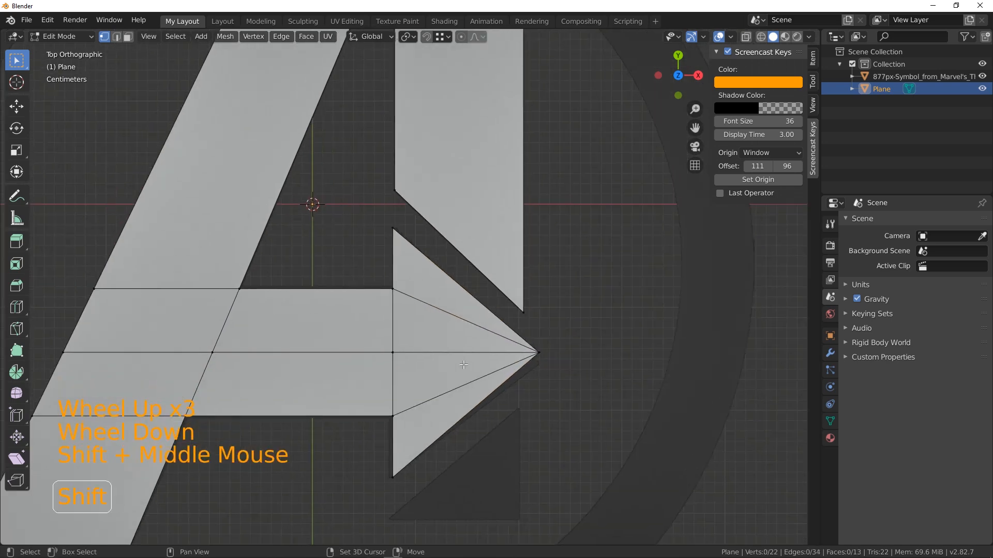
click(116, 37)
click(468, 320)
shift+click(447, 394)
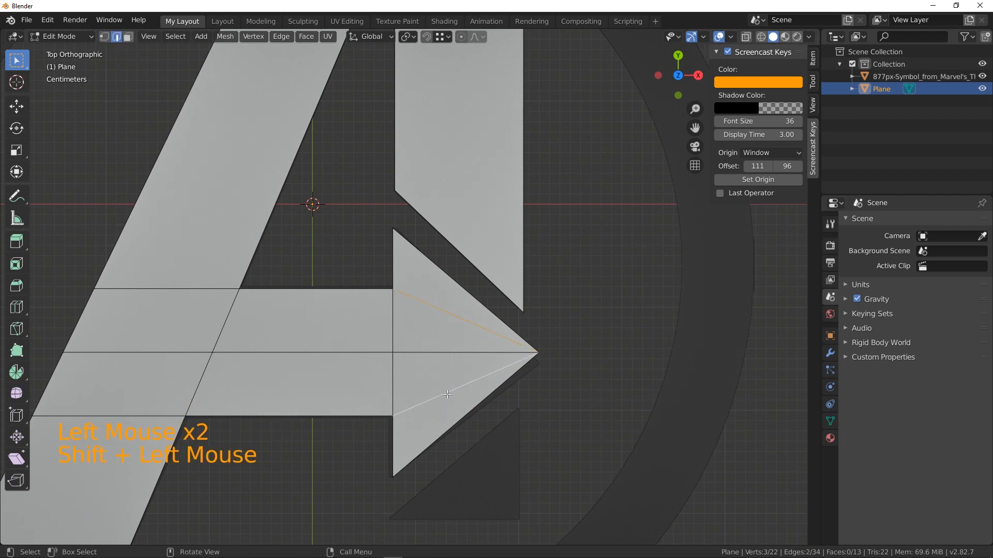
key(x)
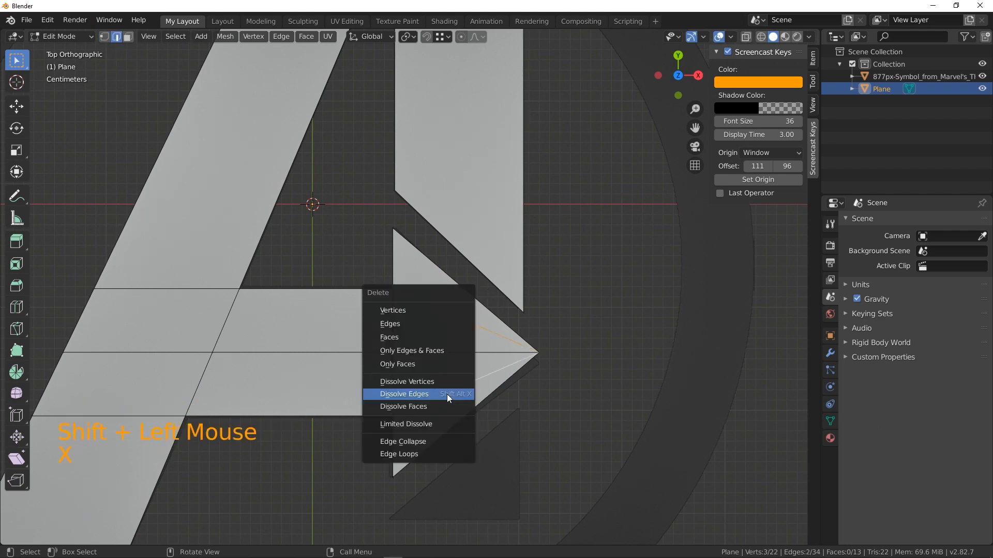
click(549, 368)
- Add a loop cut across the top of the A, midway between its top edge and the existing cross edge
scroll(520, 359, down, 4)
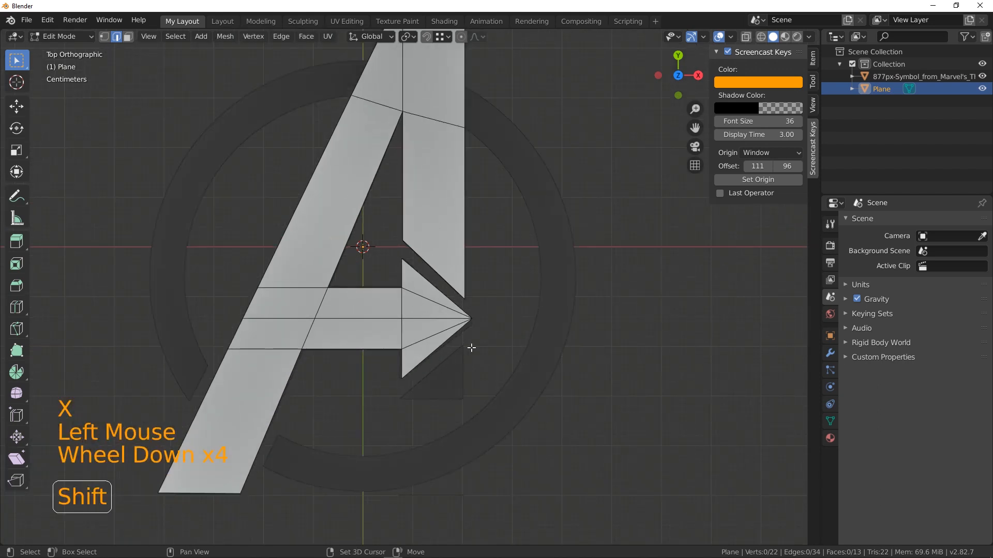
shift+middle_drag(470, 348, 476, 402)
shift+middle_drag(425, 165, 419, 275)
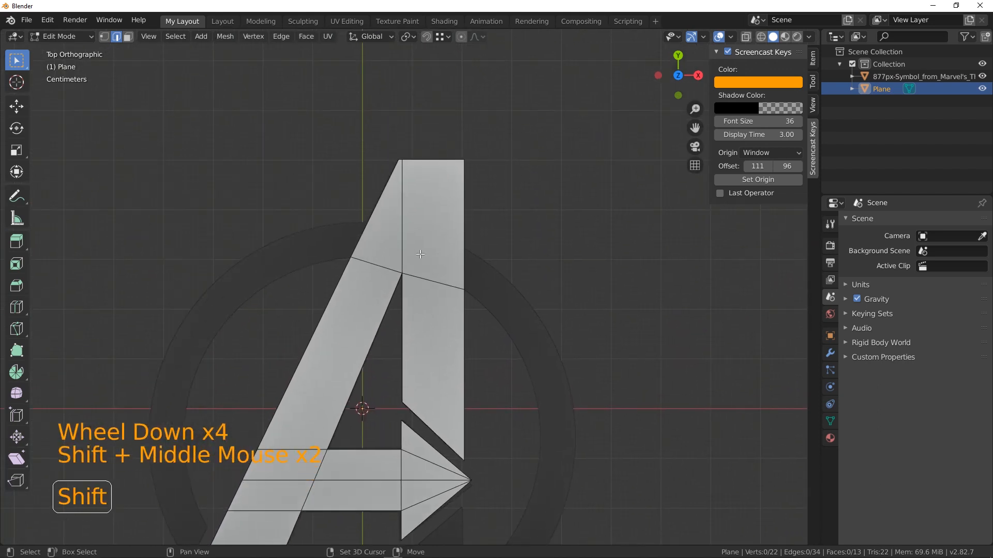
scroll(454, 222, up, 2)
key(ctrl+r)
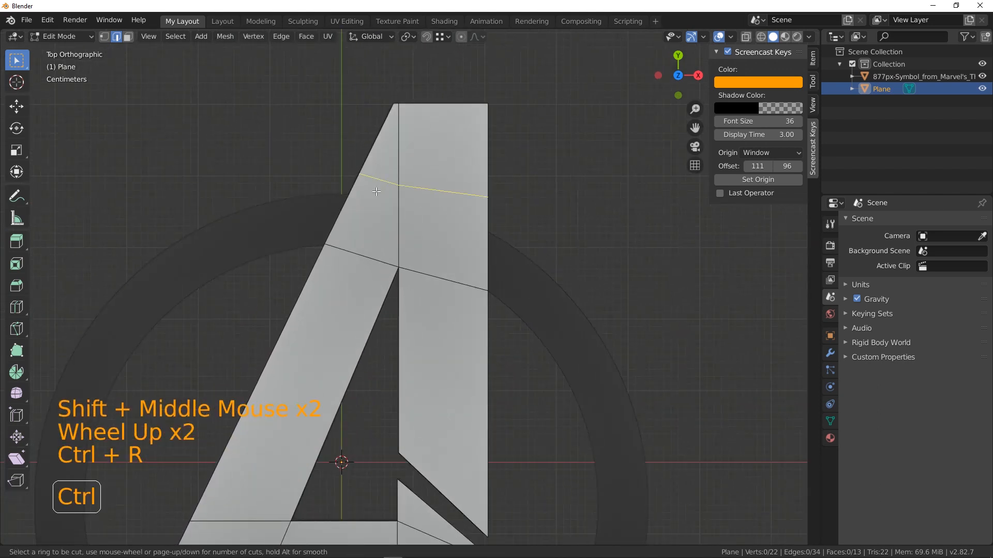
click(373, 187)
click(372, 187)
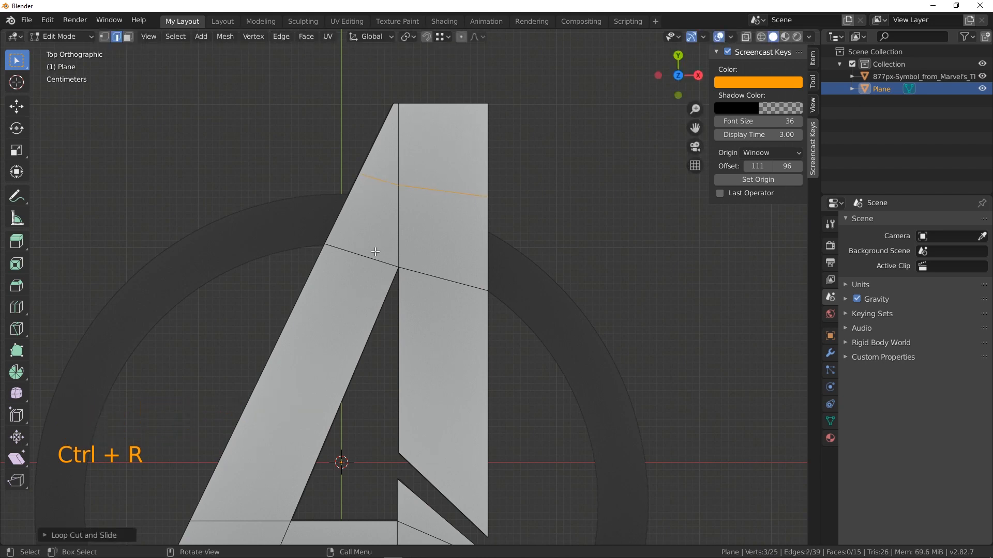
- Slide the new loop's left and right end vertices down the A's outer edges to meet the ring's outer boundary
click(109, 37)
click(239, 104)
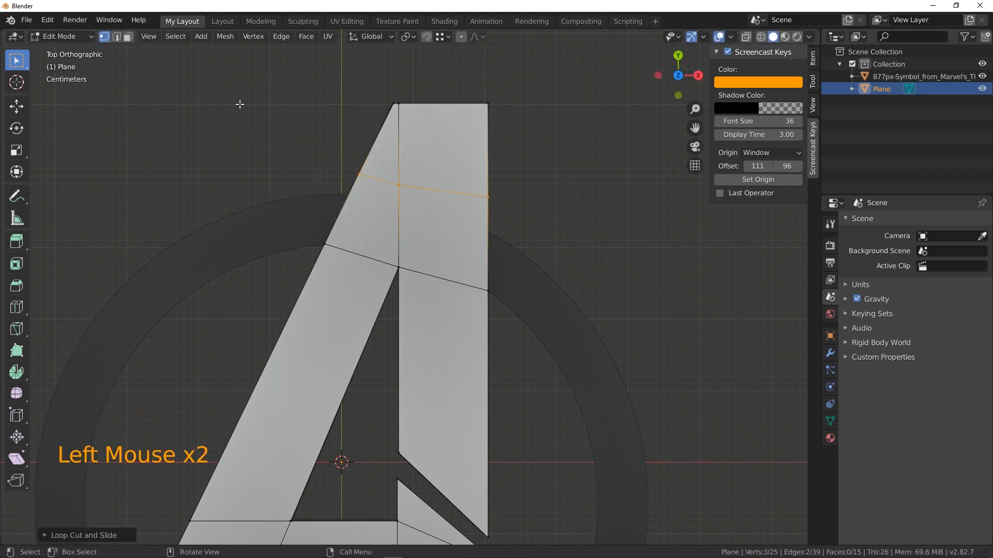
click(365, 169)
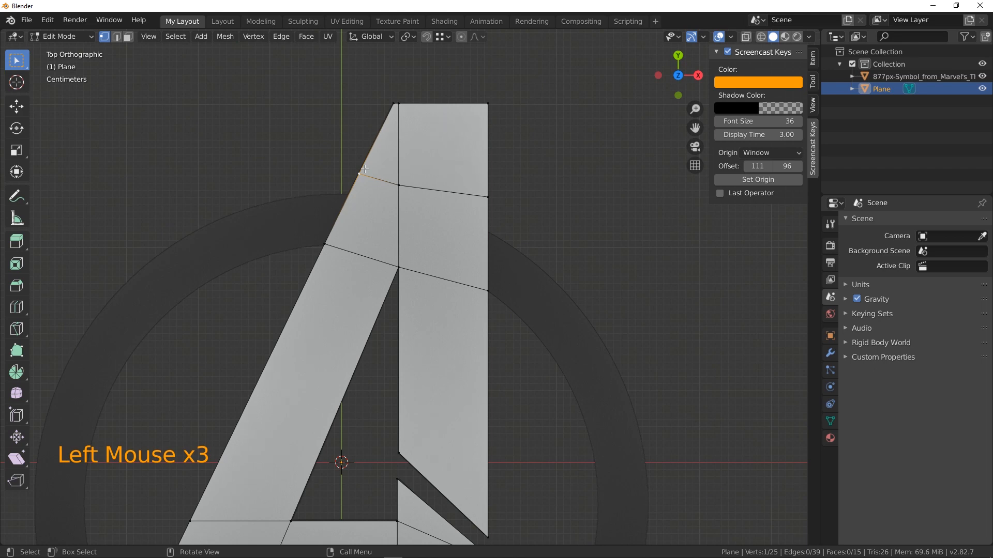
key(shift+v)
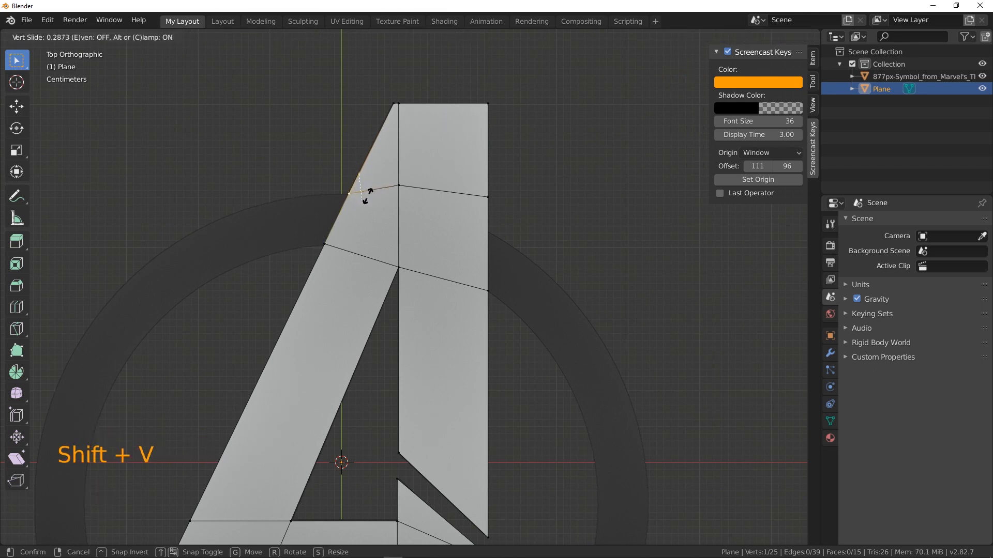
click(368, 196)
click(490, 196)
key(shift+v)
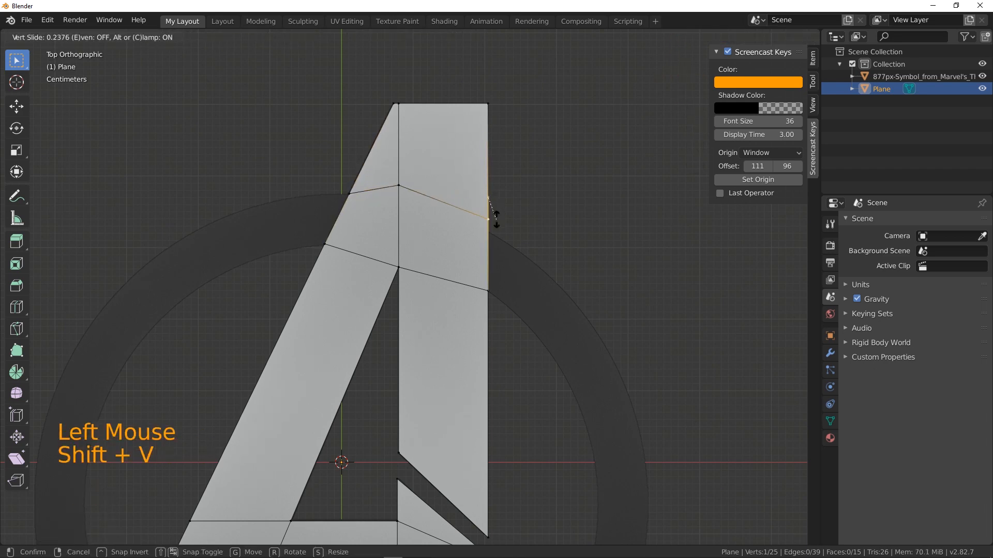
click(503, 231)
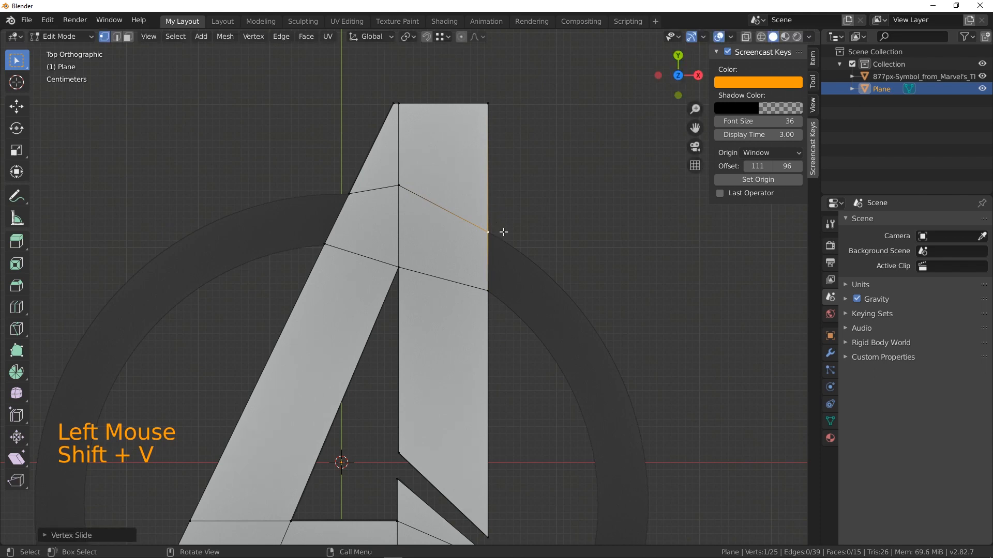
scroll(509, 243, down, 3)
shift+middle_drag(523, 317, 540, 185)
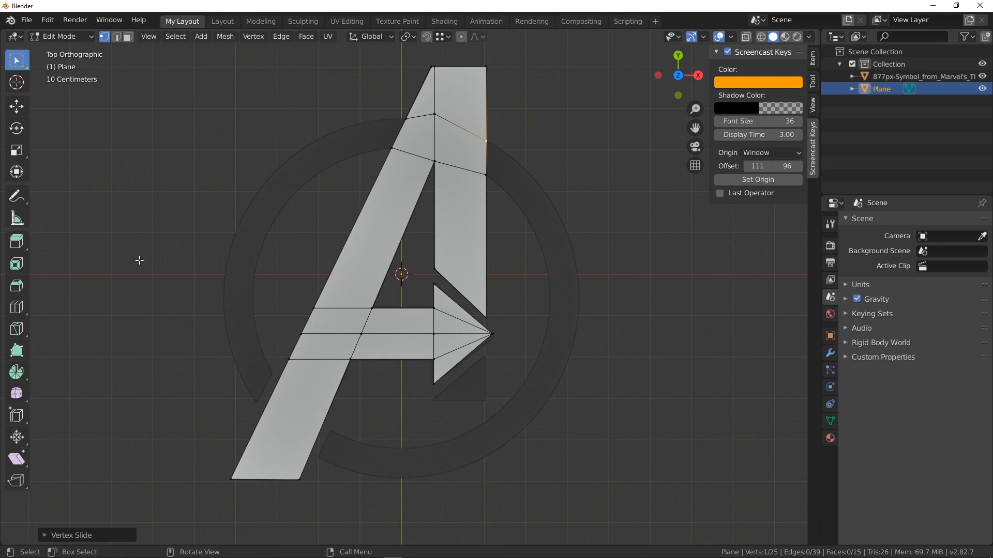
- Try to build the small triangle below the arrowhead with the Poly Build tool, starting from the arrowhead's lower edge
click(16, 351)
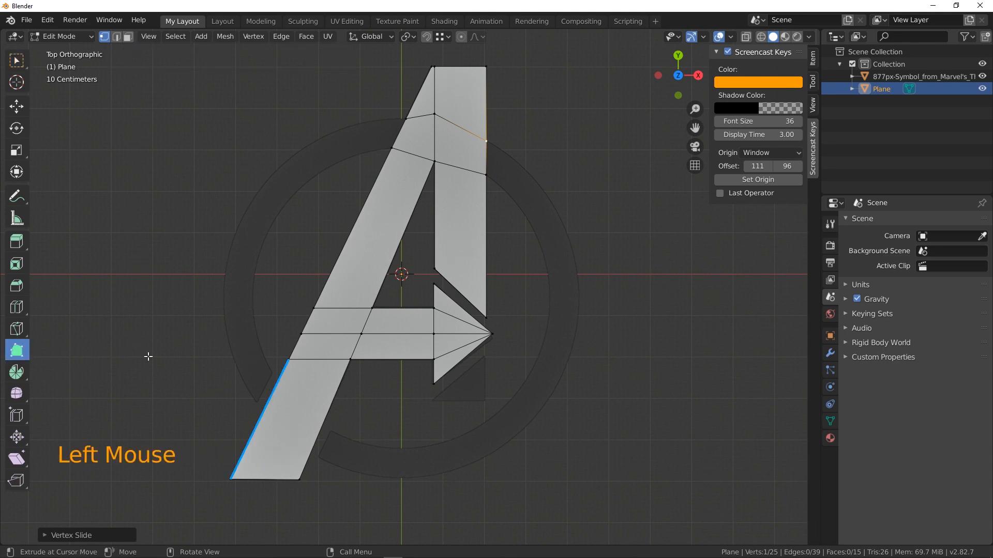
click(432, 402)
click(485, 352)
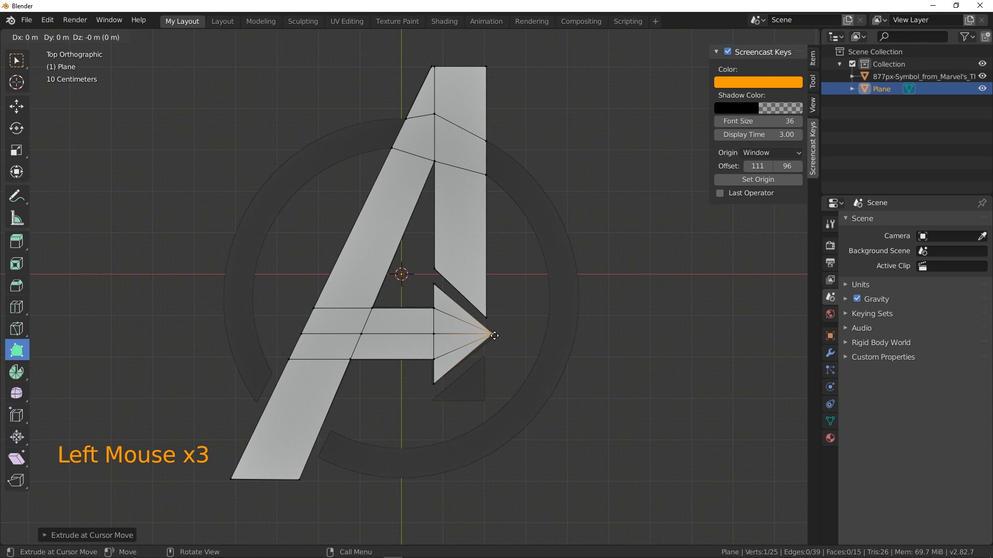
click(499, 371)
scroll(503, 373, up, 3)
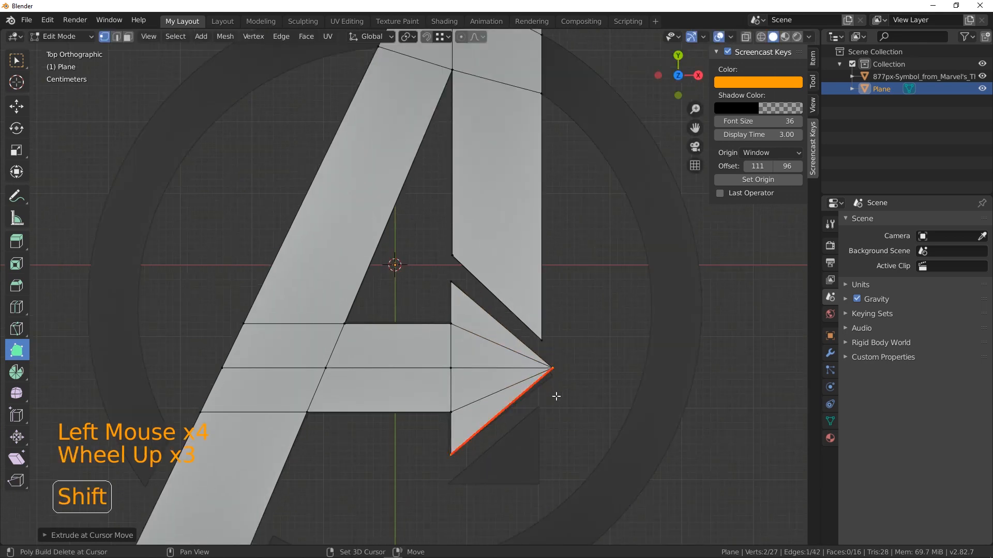
shift+middle_drag(552, 397, 481, 270)
right_click(480, 264)
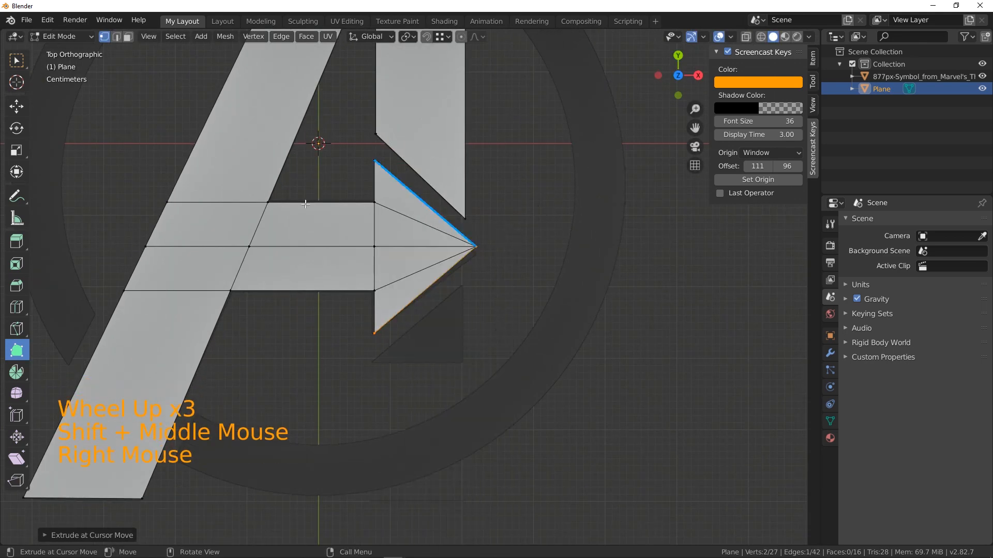
- Duplicate the arrowhead's lowest triangular face and place the copy over the reference triangle below the arrow
click(125, 38)
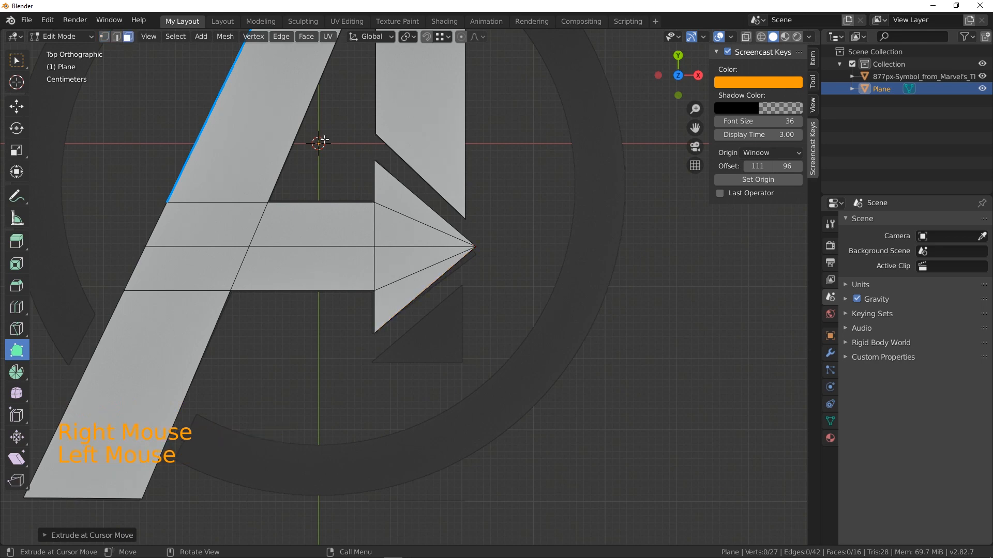
click(413, 292)
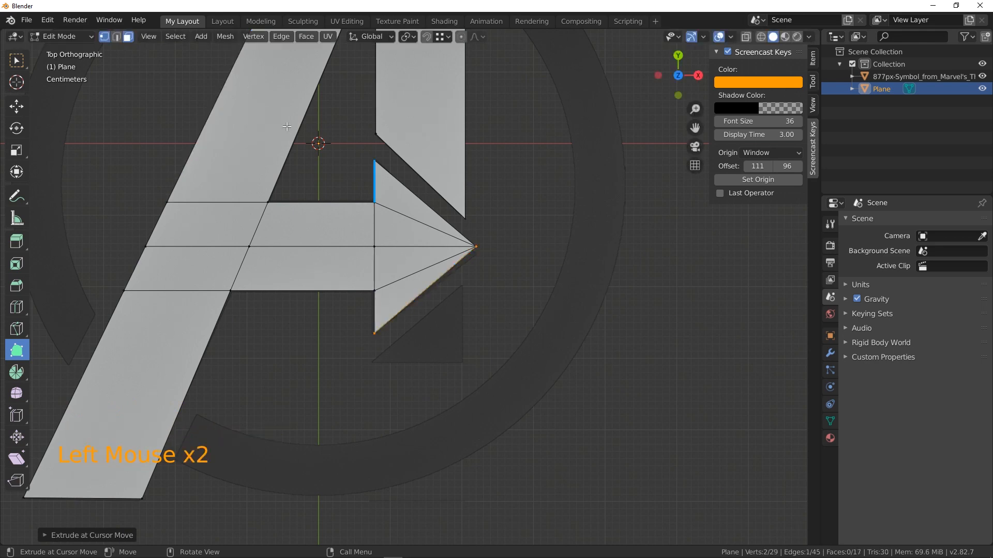
click(16, 62)
click(413, 284)
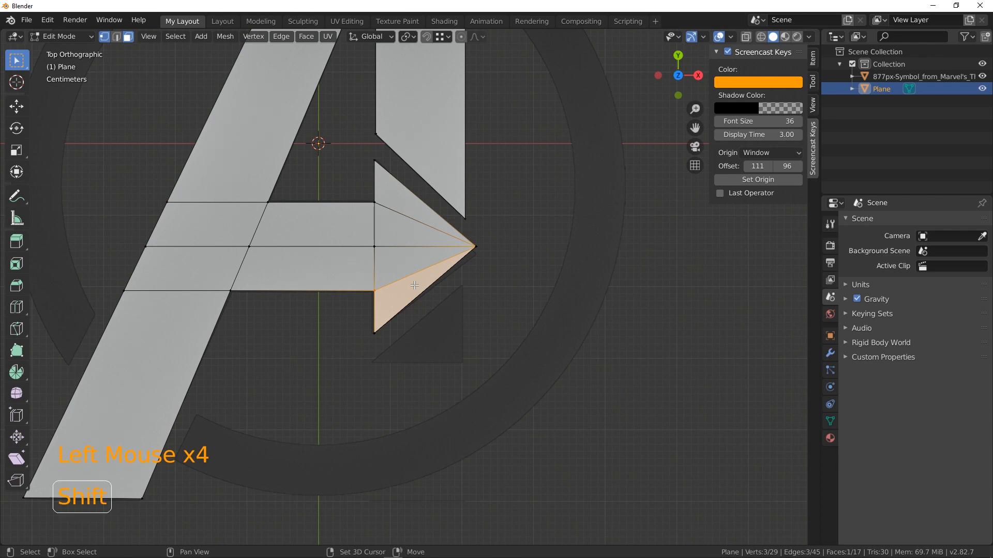
key(shift+d)
click(437, 345)
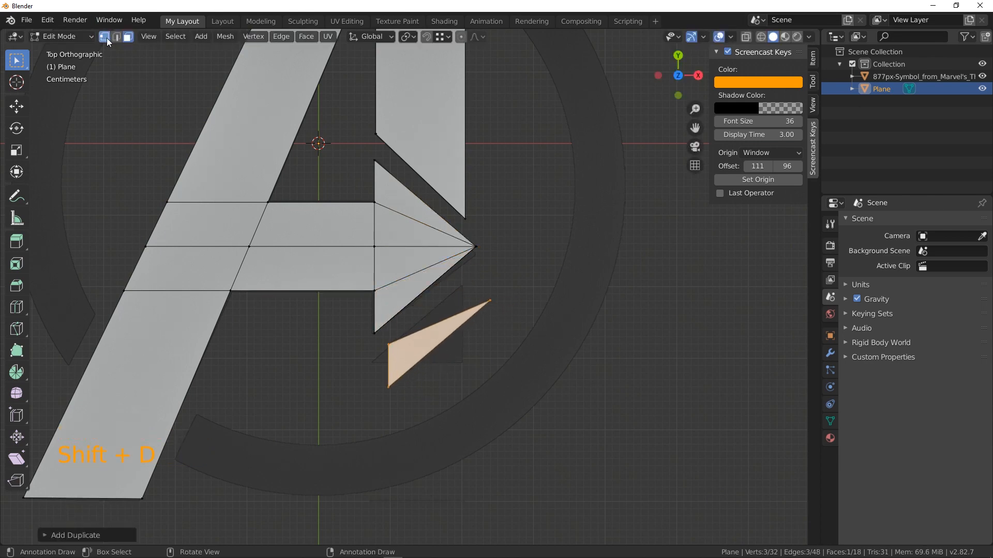
- Move the copied triangle's tip and lowest vertex along X, snapping both in line with the right leg's outer edge
click(486, 258)
click(492, 297)
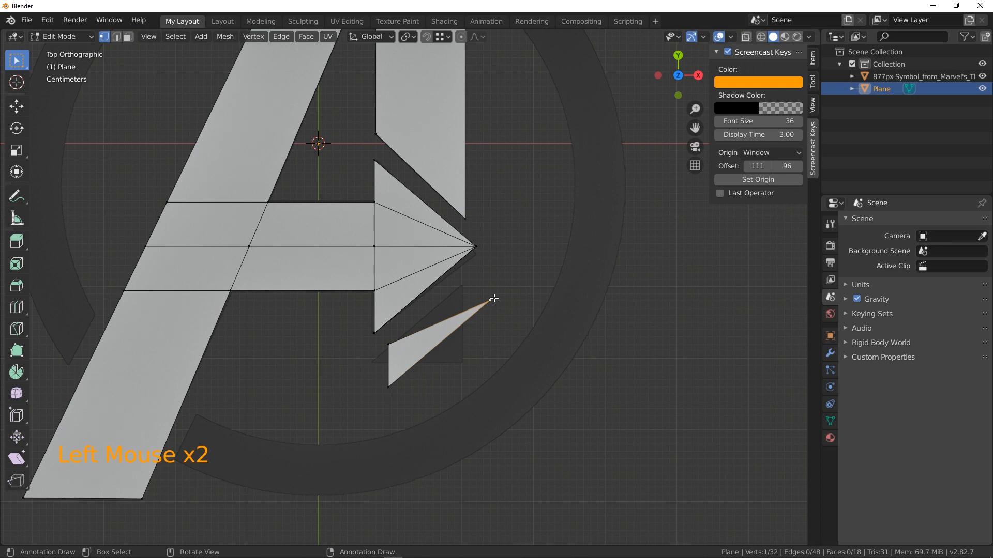
key(g)
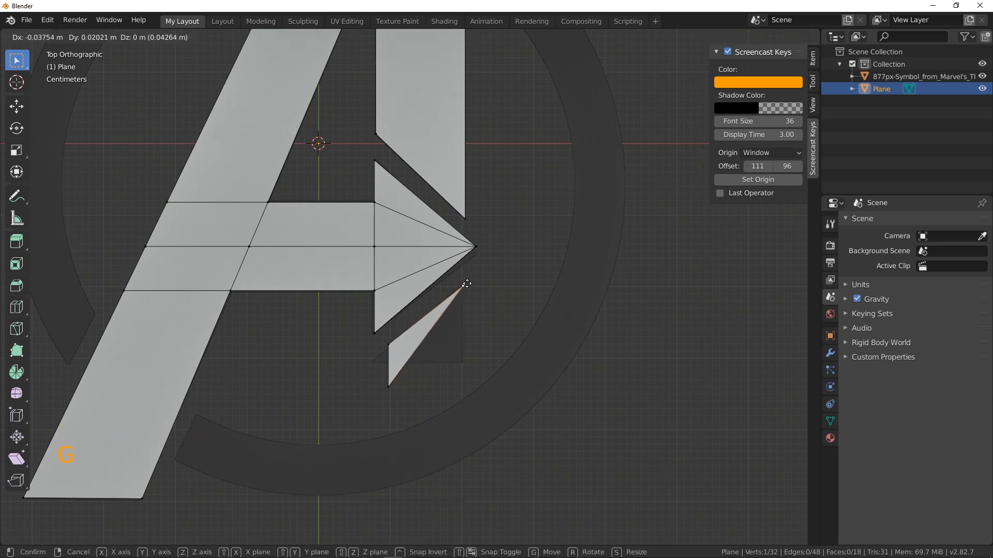
key(x)
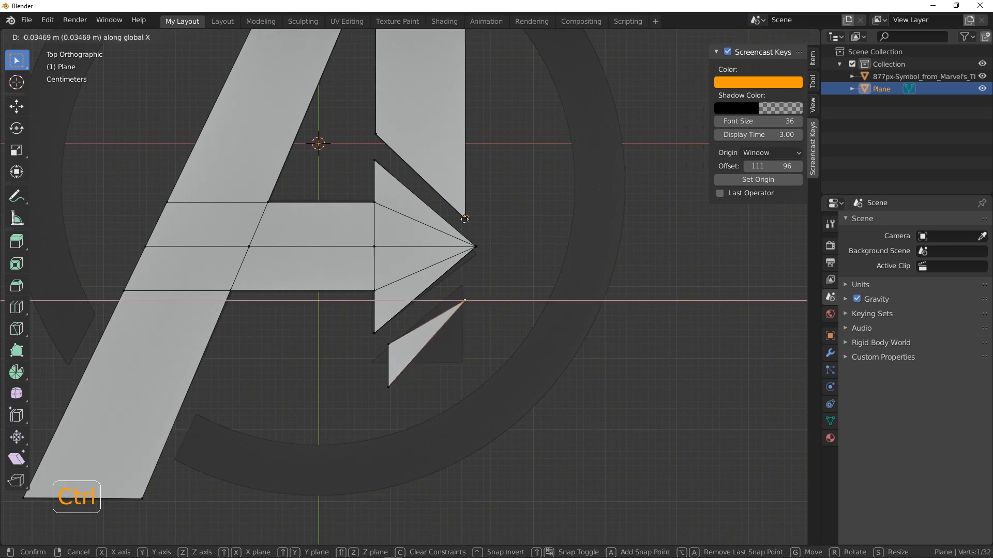
ctrl+click(465, 221)
click(395, 387)
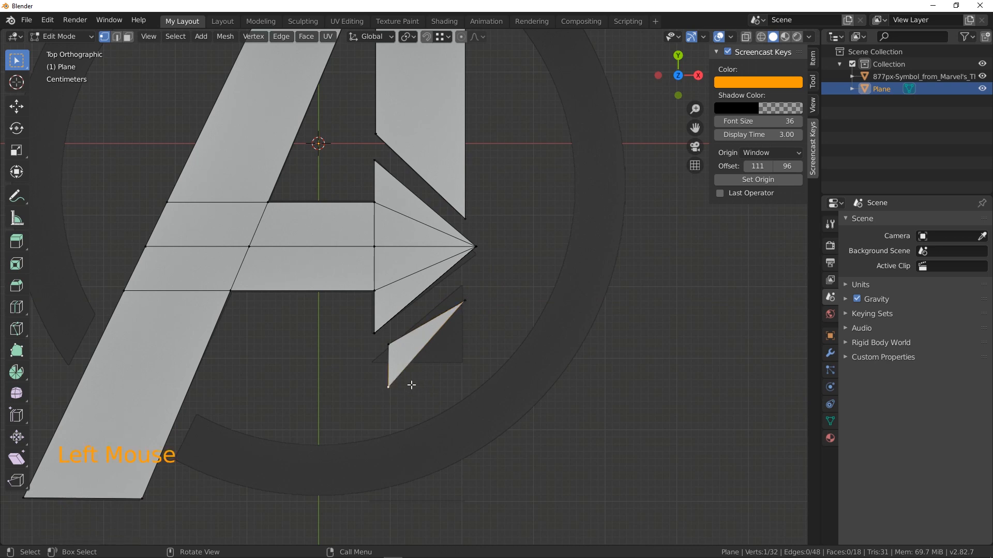
key(g)
key(x)
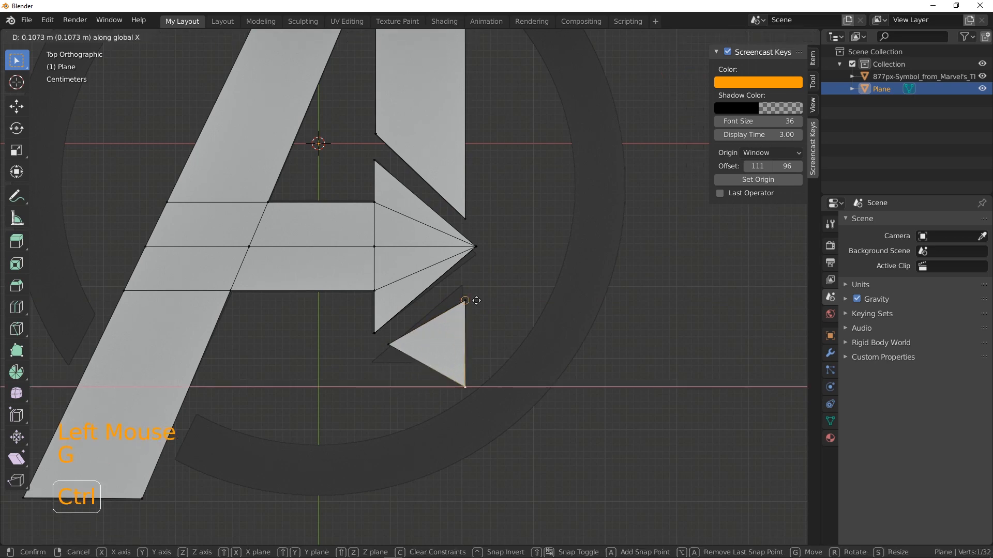
ctrl+click(468, 299)
click(469, 299)
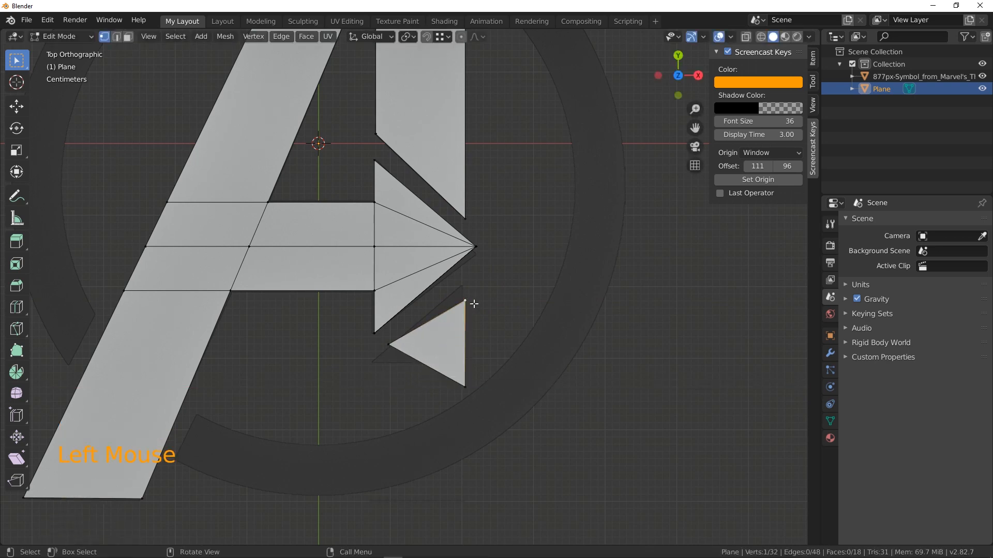
key(y)
key(g)
click(476, 280)
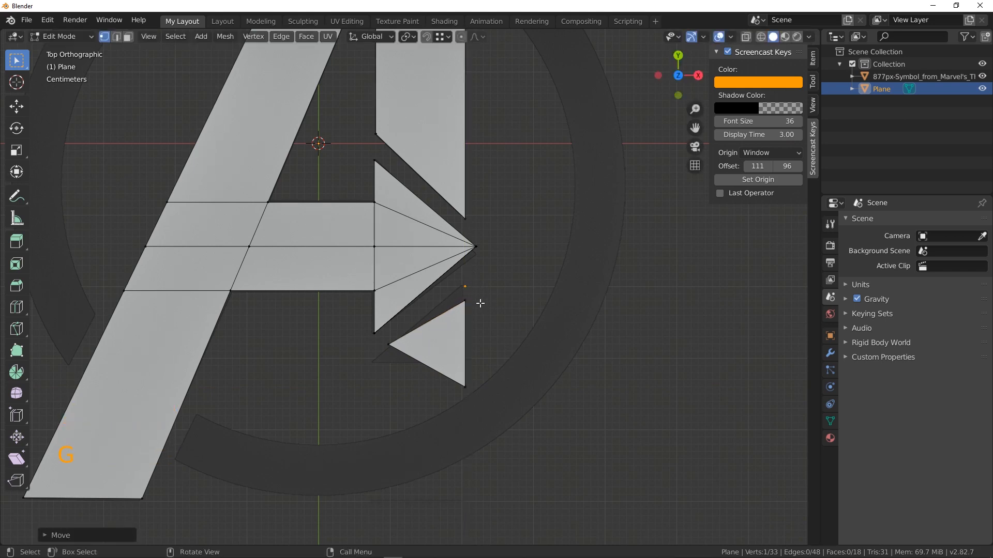
key(ctrl+x)
- Raise the small triangle's upper vertex along Y to the top corner of the reference triangle
click(474, 302)
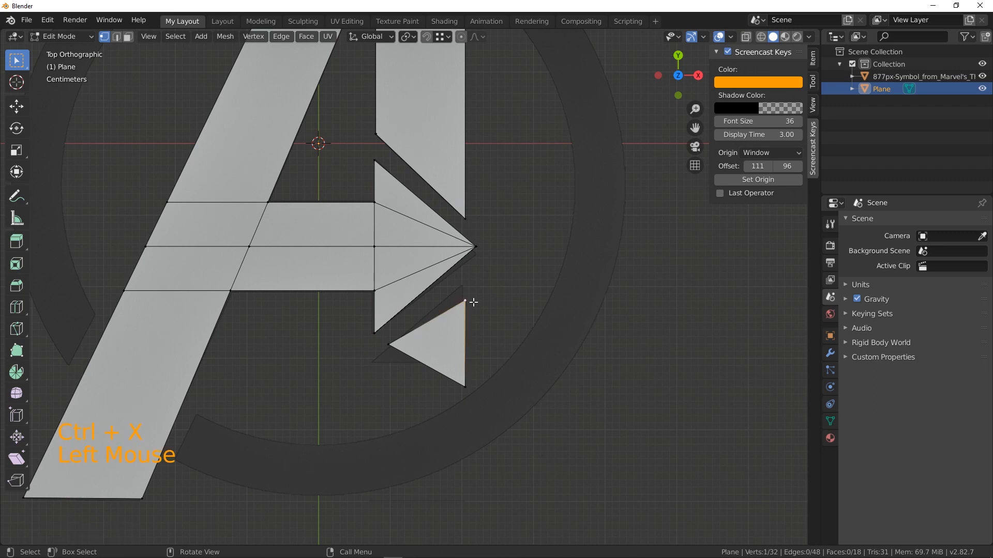
key(g)
click(476, 297)
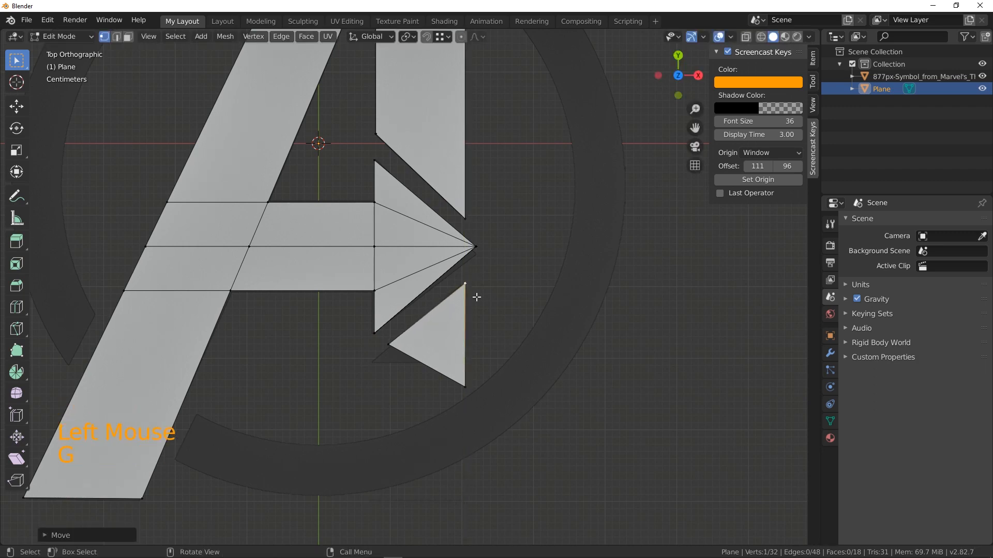
click(465, 385)
key(y)
key(g)
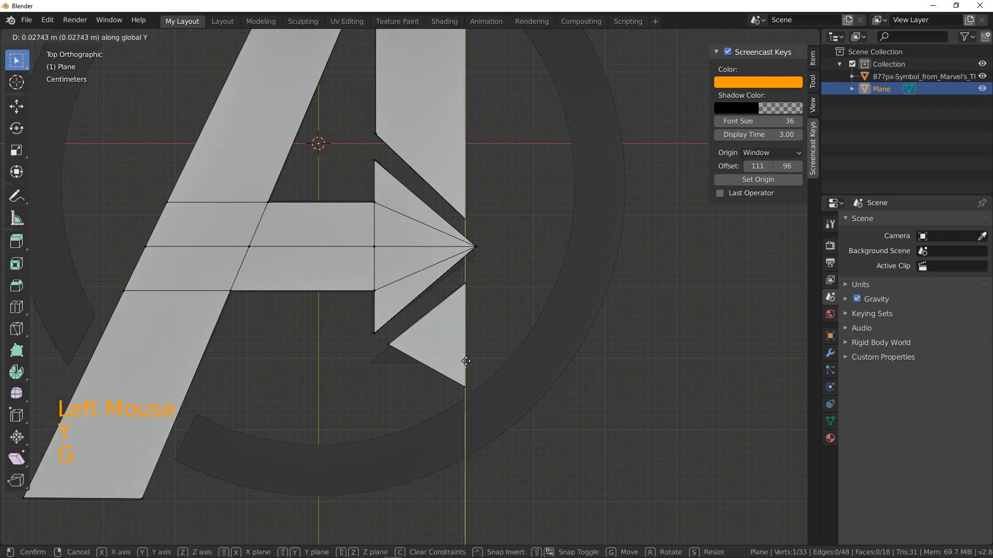
click(480, 341)
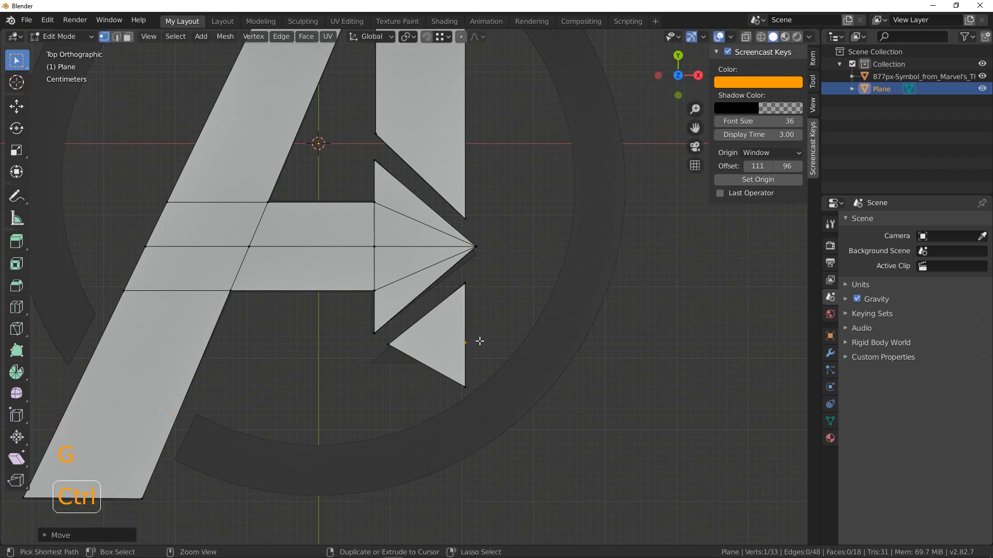
key(ctrl+z)
key(ctrl+z)
- Raise the small triangle's lowest vertex along Y to the bottom edge of the reference triangle
click(472, 384)
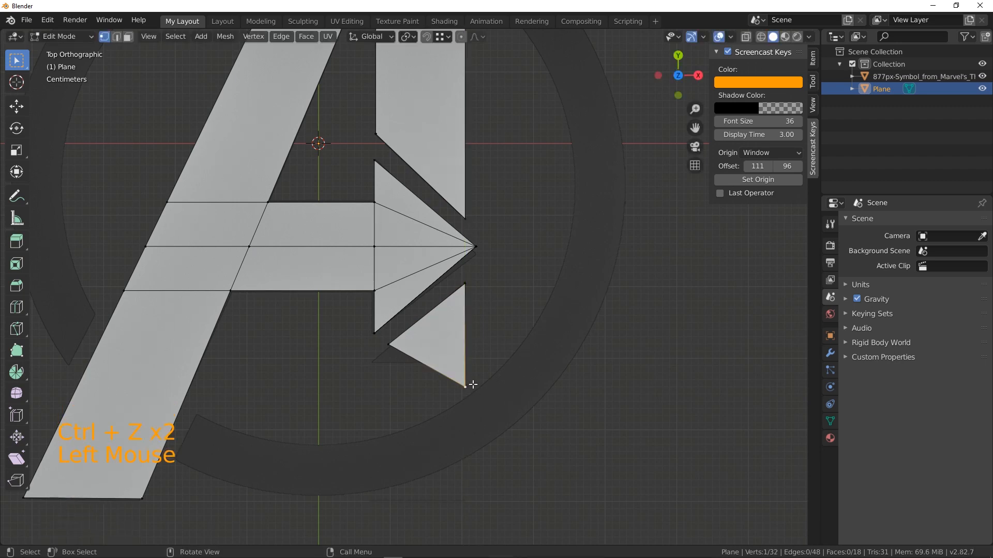
key(g)
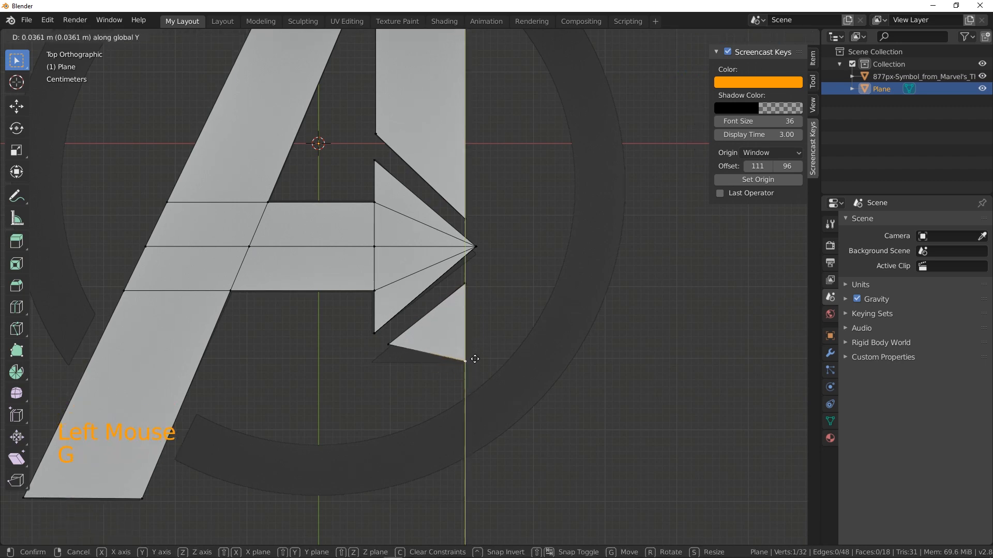
click(422, 354)
- Move the small triangle's inner vertex to the reference corner, aligned in X with the arrowhead's base and in Y with the triangle's lower outer corner
click(392, 344)
key(g)
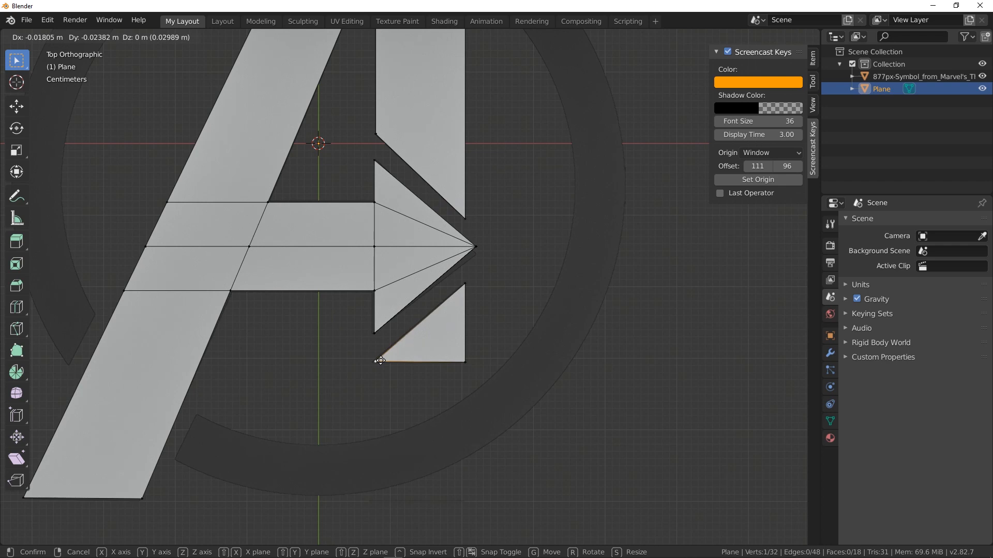
click(380, 361)
key(g)
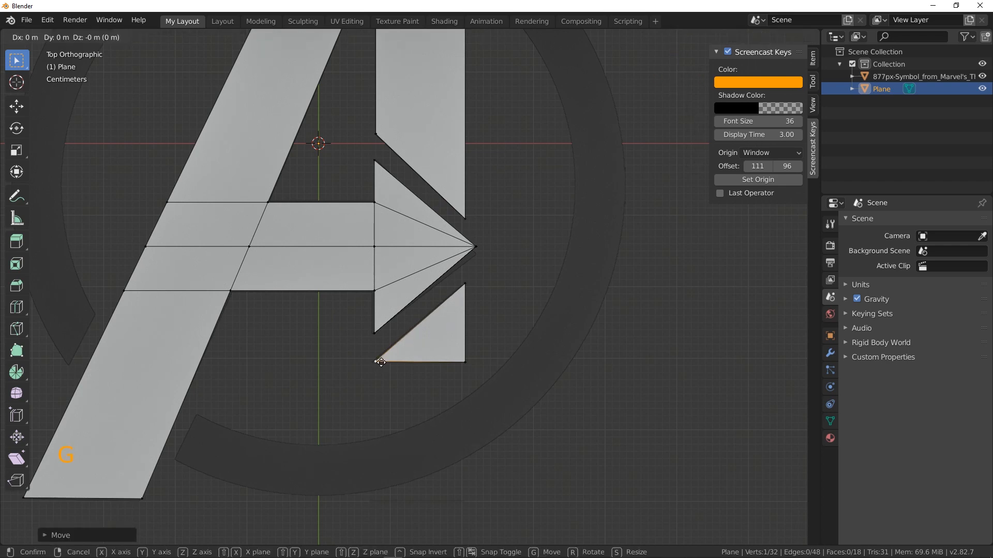
click(375, 324)
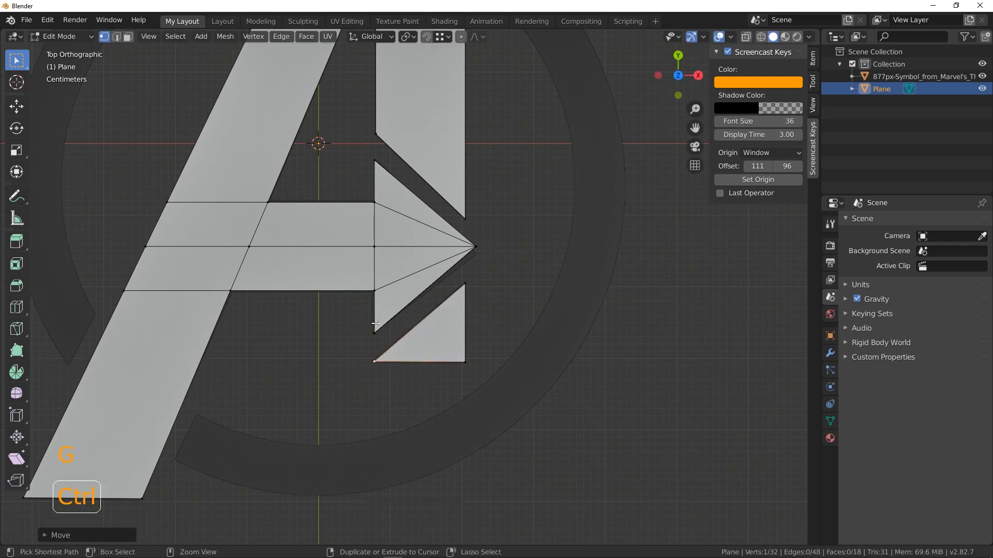
click(375, 362)
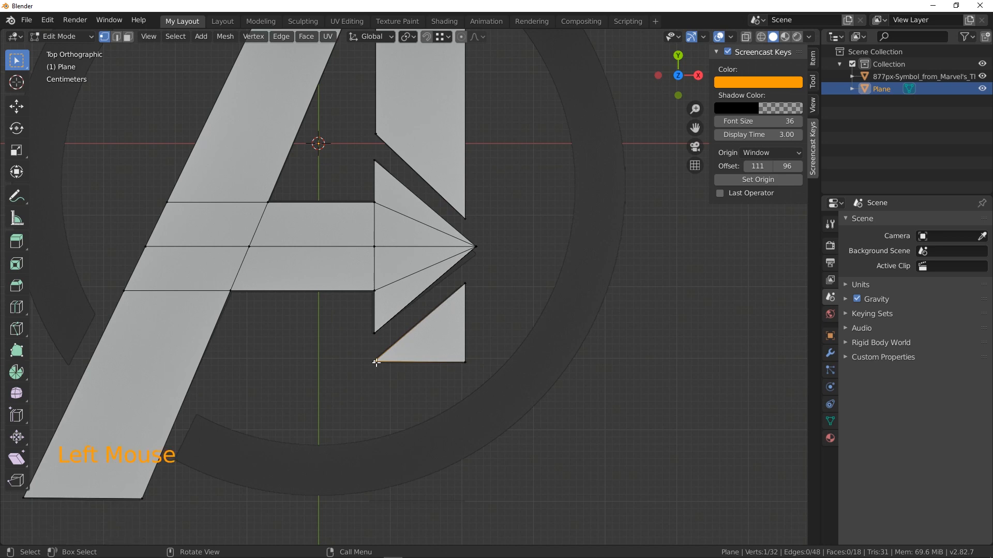
key(g)
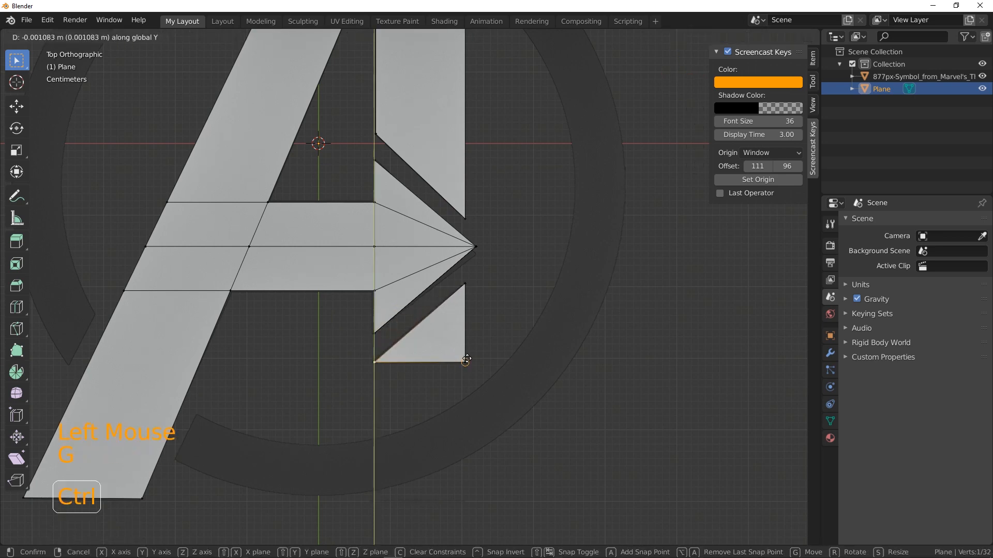
click(480, 370)
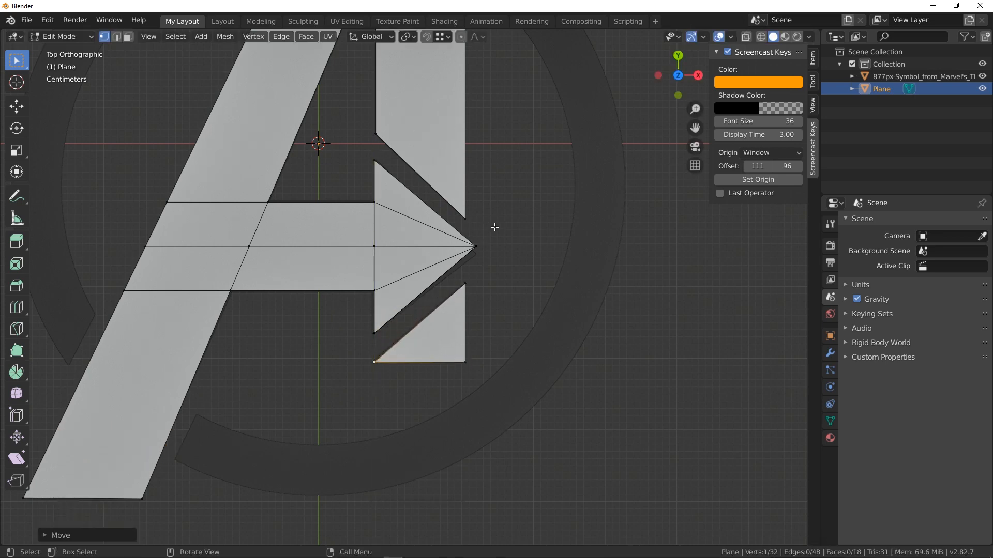
- Add a cylinder to the logo mesh at the 3D cursor
scroll(495, 227, down, 2)
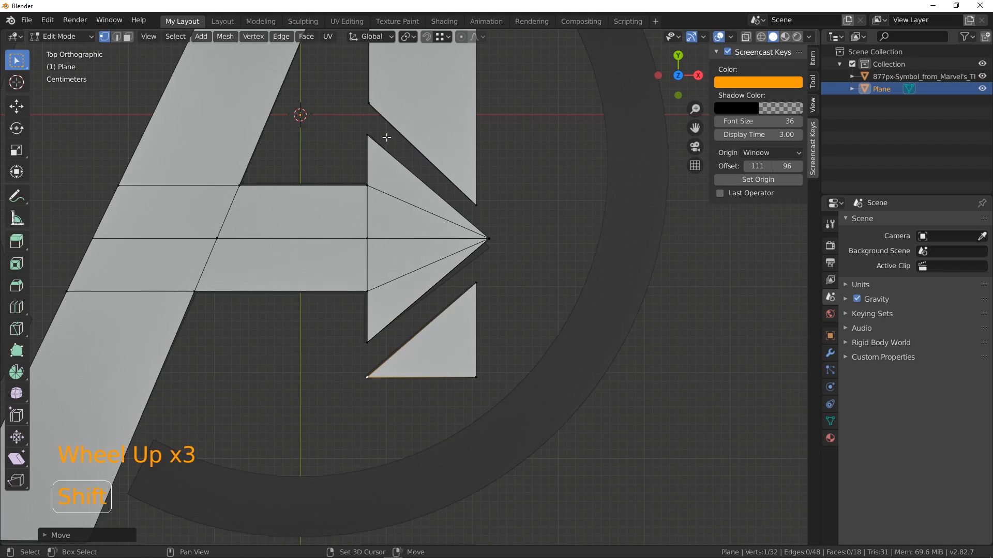
shift+middle_drag(387, 133, 395, 226)
scroll(394, 226, down, 3)
shift+middle_drag(408, 161, 463, 238)
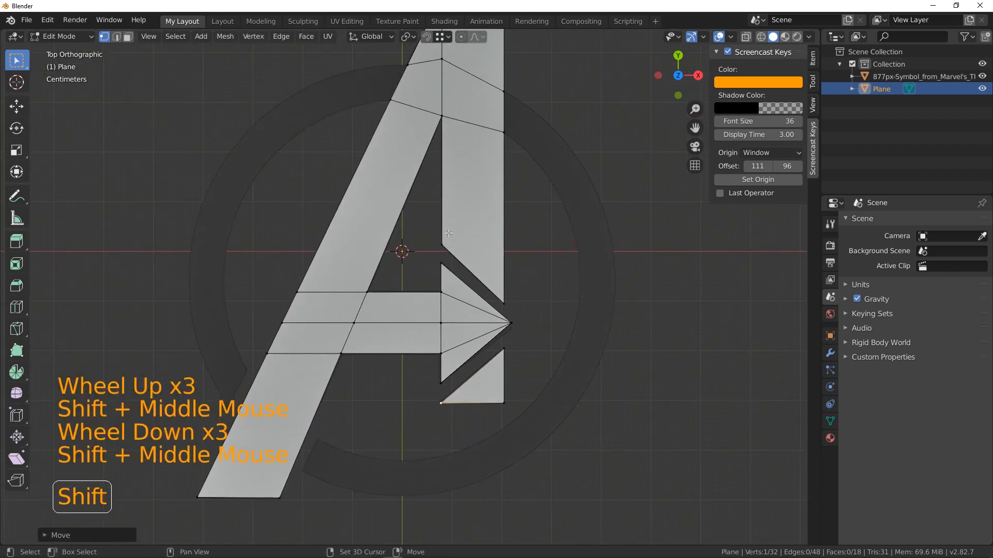
click(533, 225)
scroll(404, 259, down, 1)
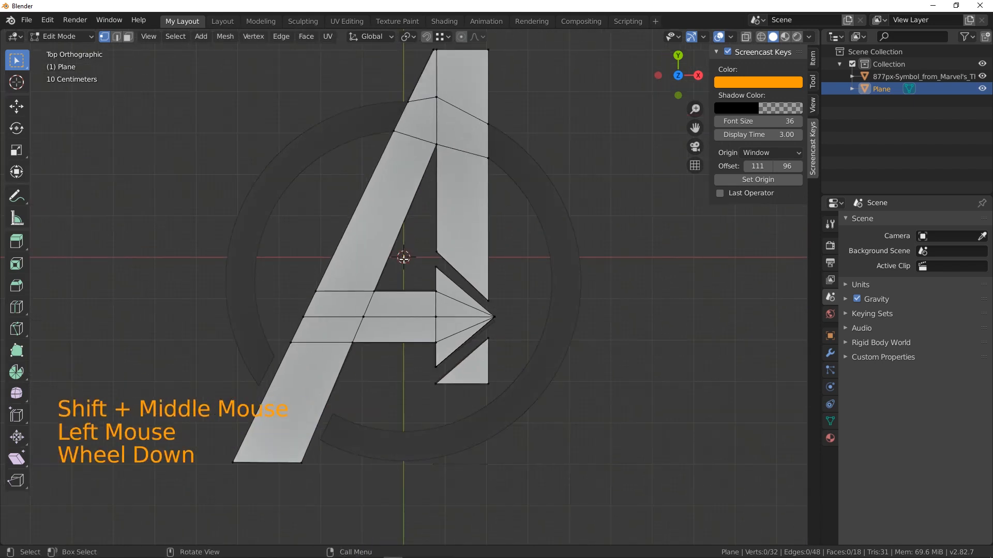
click(416, 271)
key(shift+a)
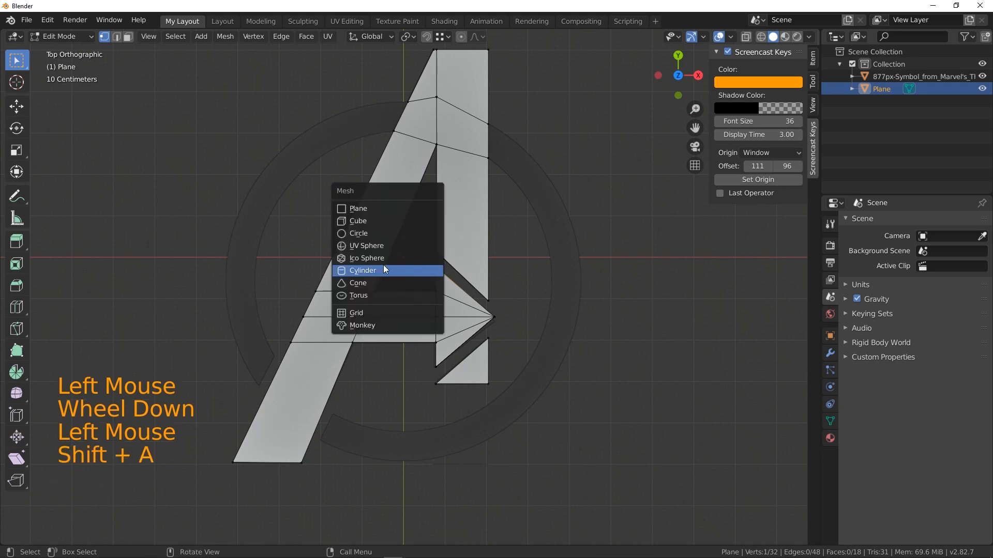
click(362, 270)
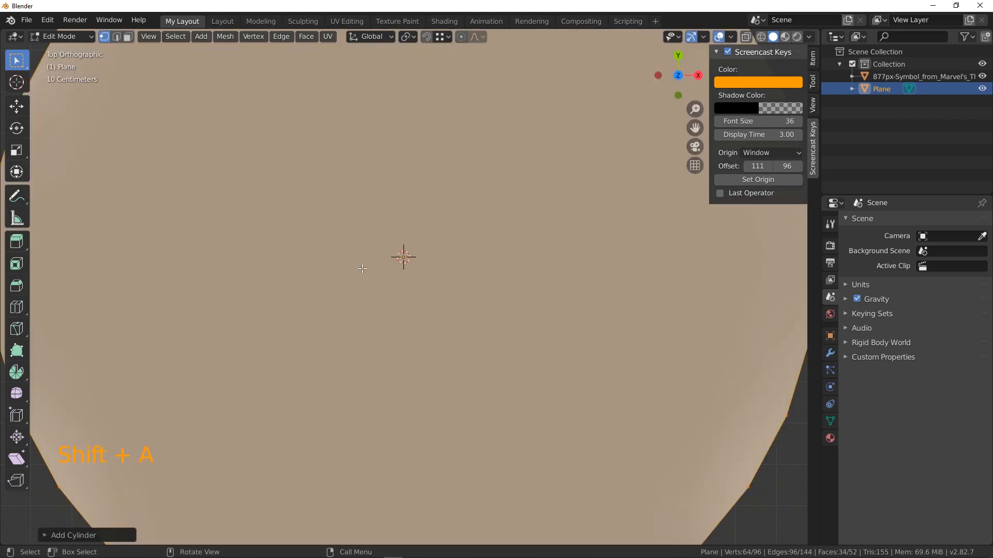
- Set the new cylinder's vertex count to 64
scroll(362, 268, down, 5)
middle_drag(362, 268, 260, 304)
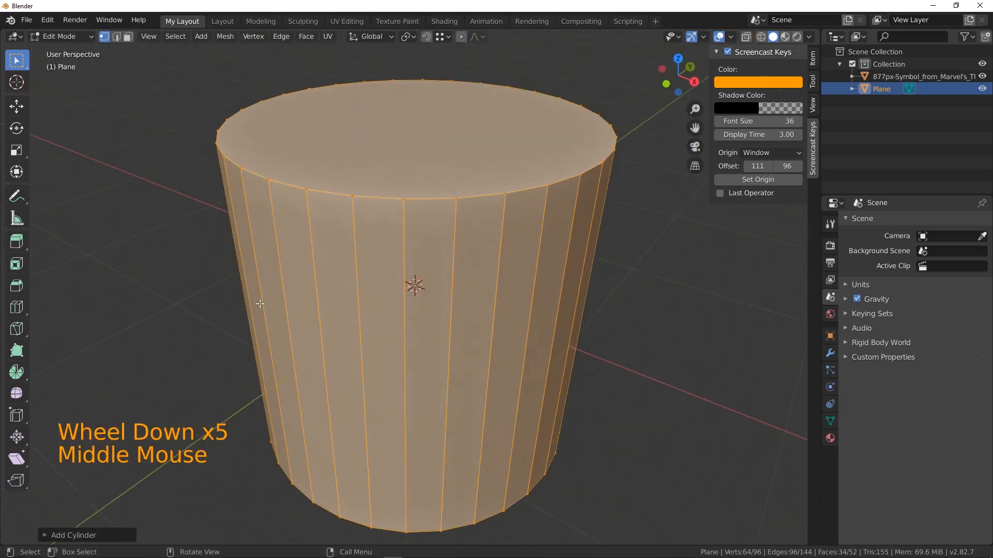
click(77, 536)
click(178, 389)
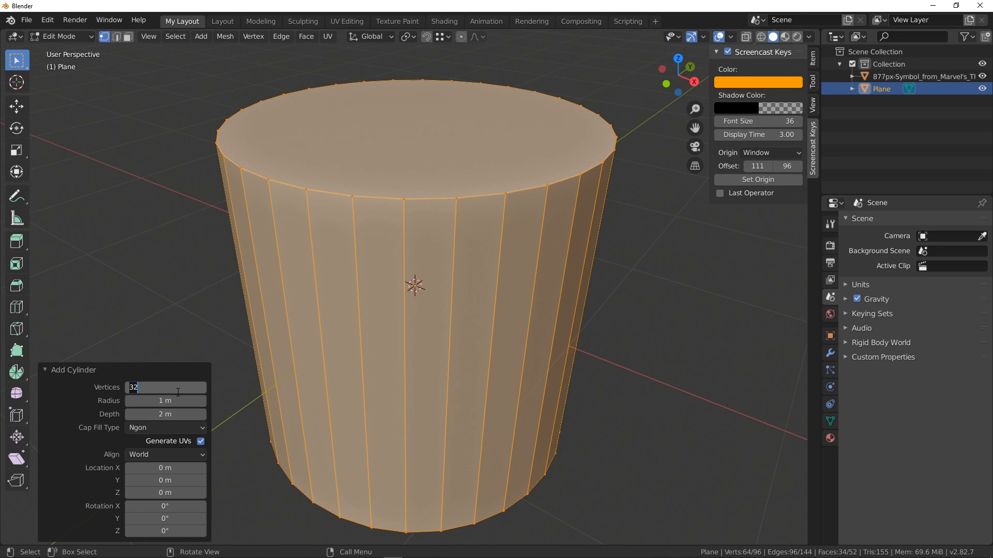
text(64)
key(Return)
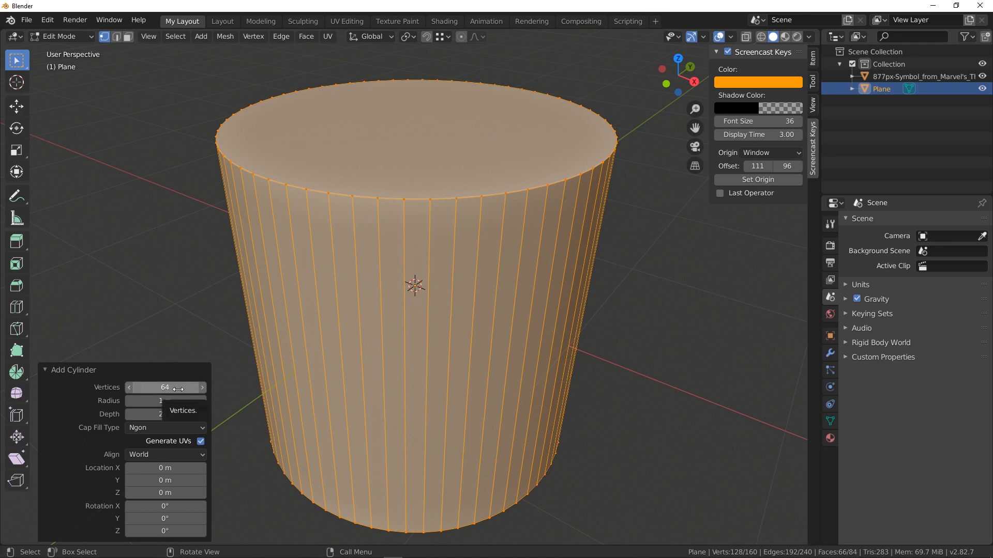
- Confirm 64 vertices for the cylinder and select its top cap in face selection mode
click(178, 389)
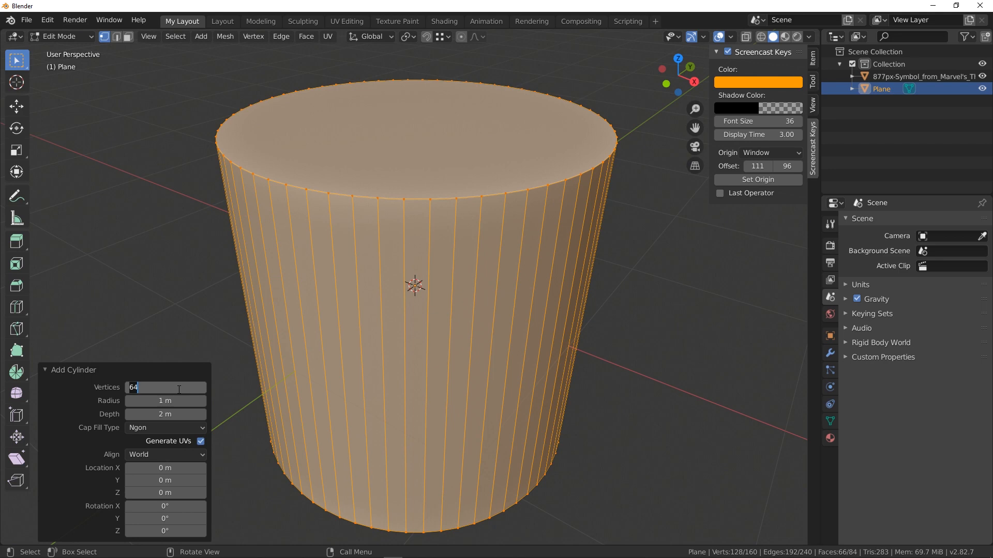
key(Return)
middle_drag(328, 292, 207, 208)
click(128, 37)
click(448, 132)
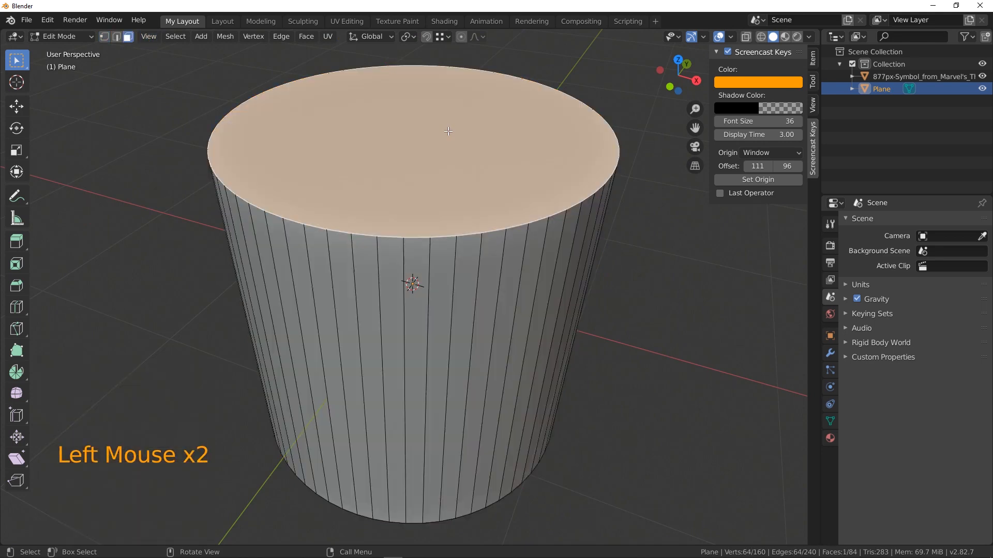
- Delete the cylinder's bottom cap and side faces, keeping only the top cap
middle_drag(458, 309, 438, 375)
click(438, 375)
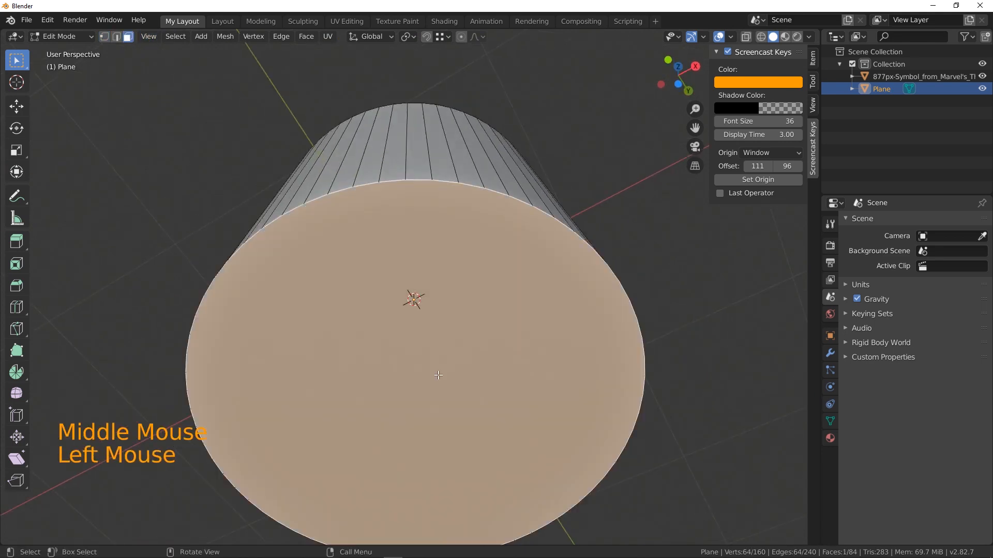
key(ctrl+KP_Add)
key(x)
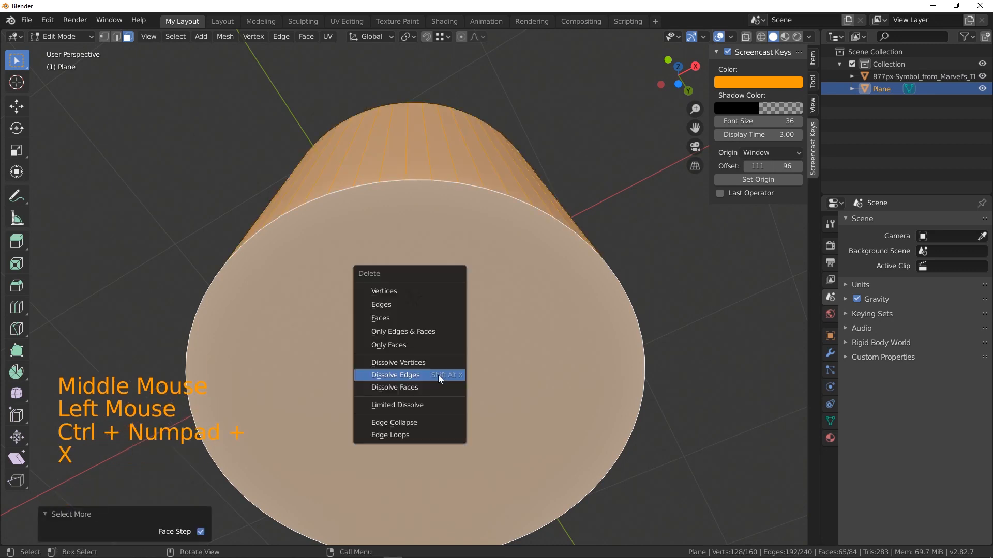
click(393, 305)
key(ctrl+z)
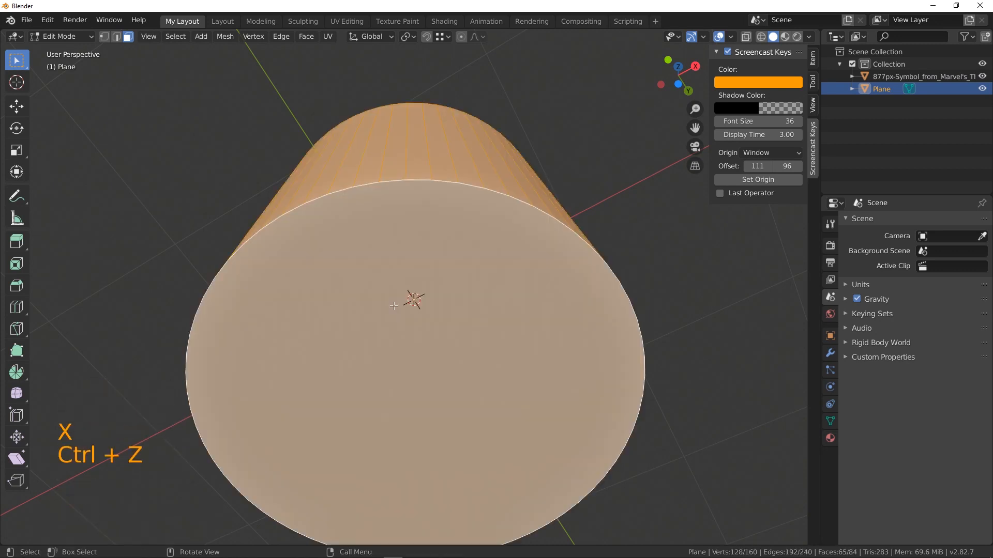
key(x)
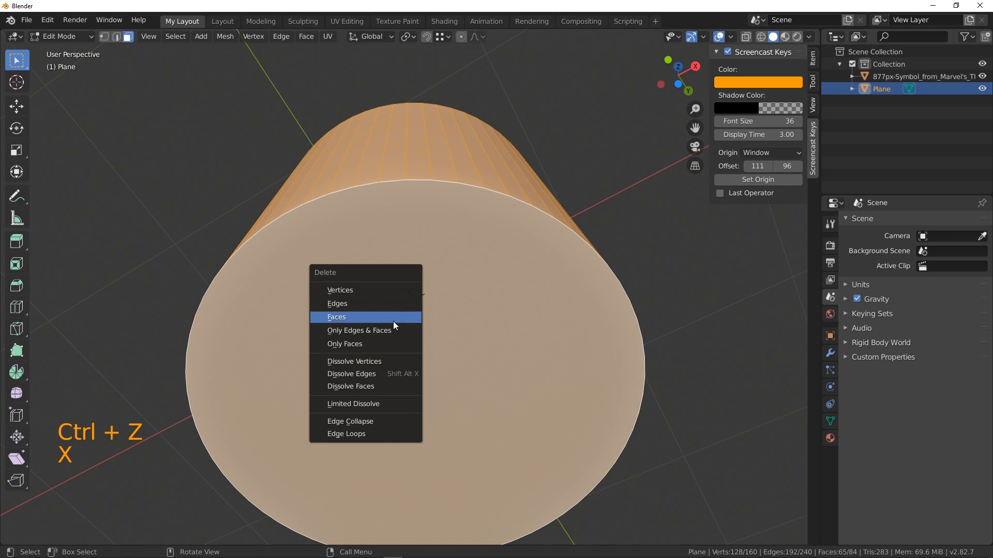
click(393, 321)
- In top view with X-ray on, scale the circular cap to about 0.422 to match the reference ring's outer width
middle_drag(393, 321, 449, 402)
key(KP_7)
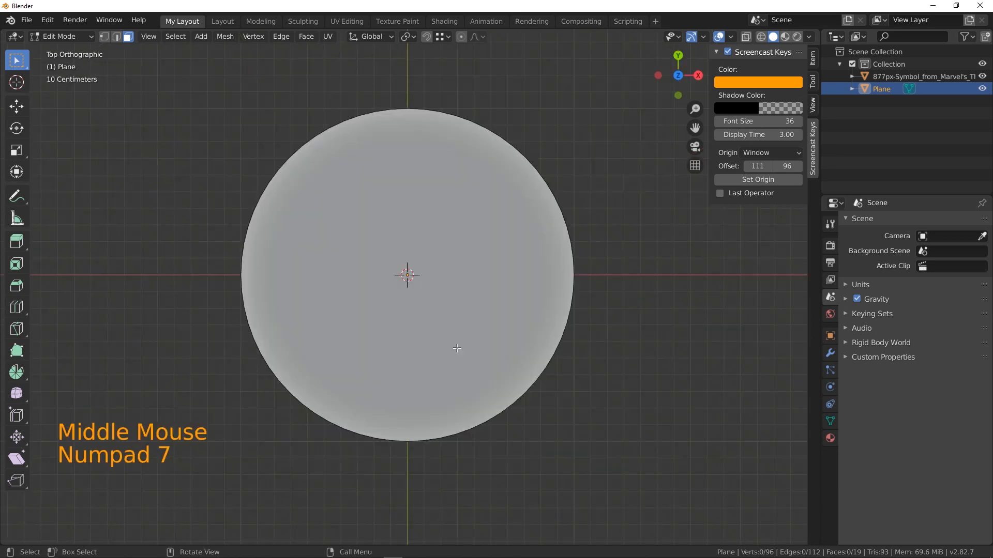
click(438, 267)
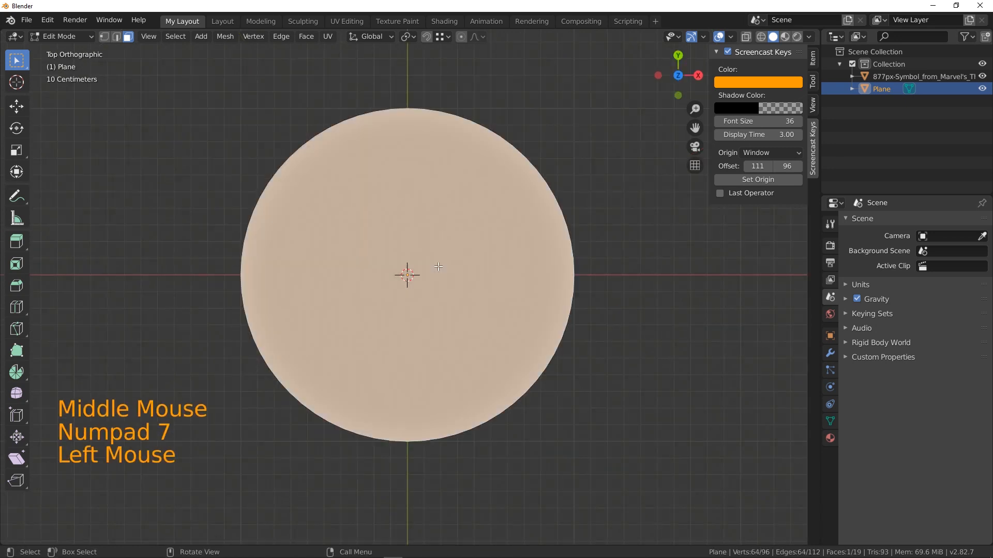
click(745, 37)
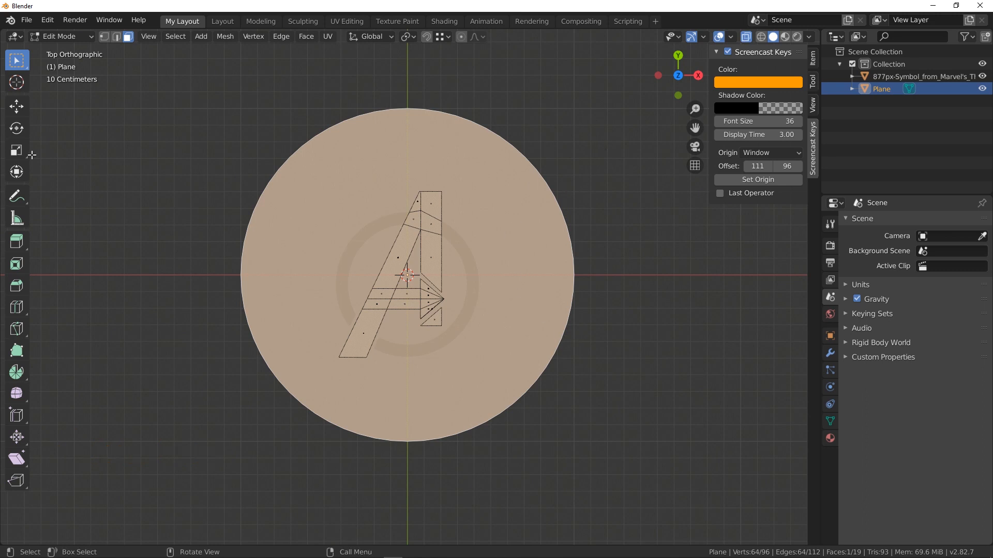
key(s)
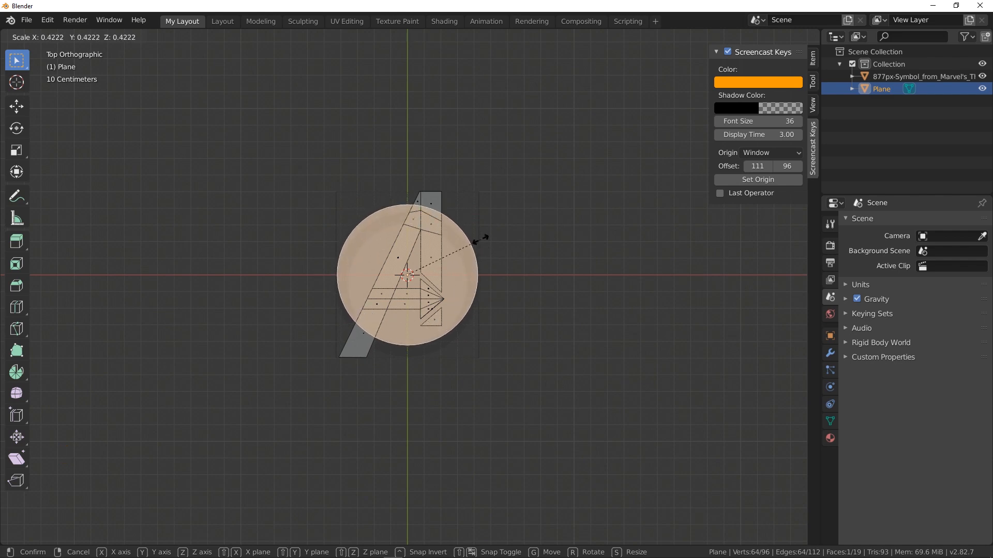
click(481, 239)
- Move the disc about -0.05 m along Y onto the reference ring and scale it by about 1.014
key(KP_7)
scroll(452, 243, up, 5)
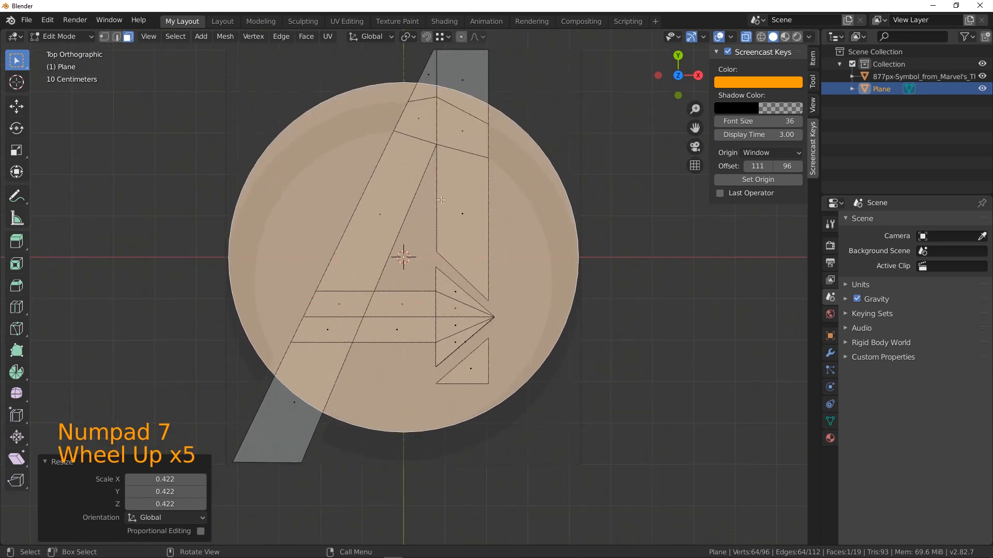
key(g)
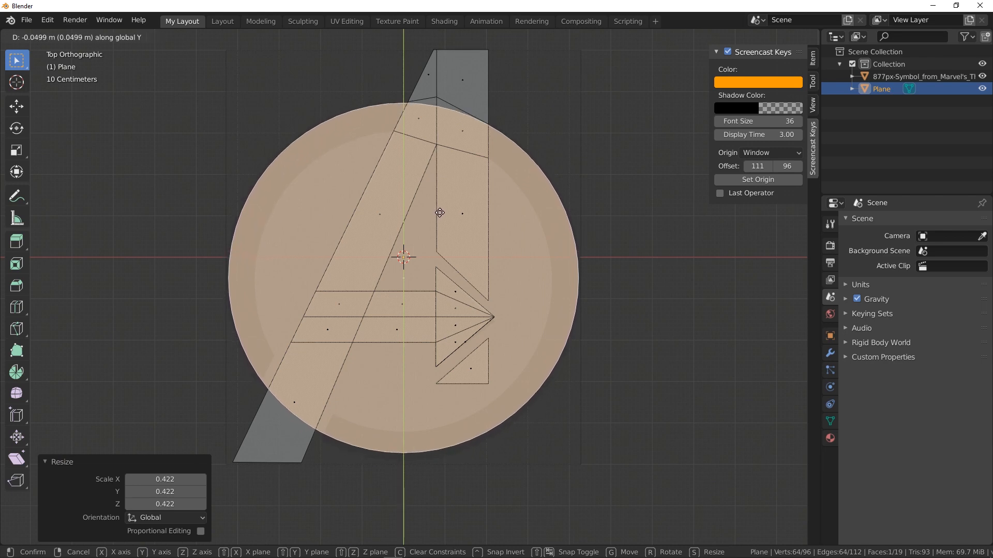
click(440, 213)
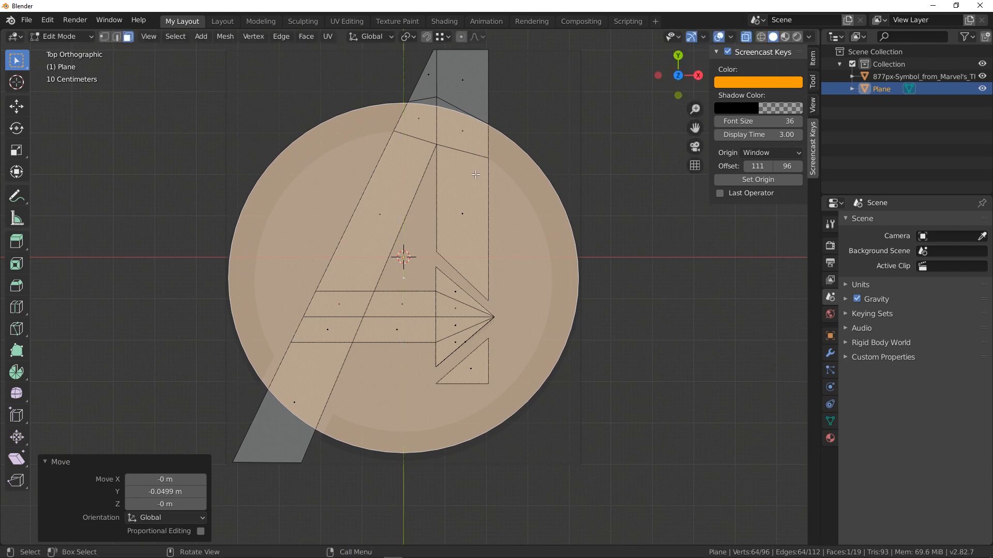
key(s)
click(475, 172)
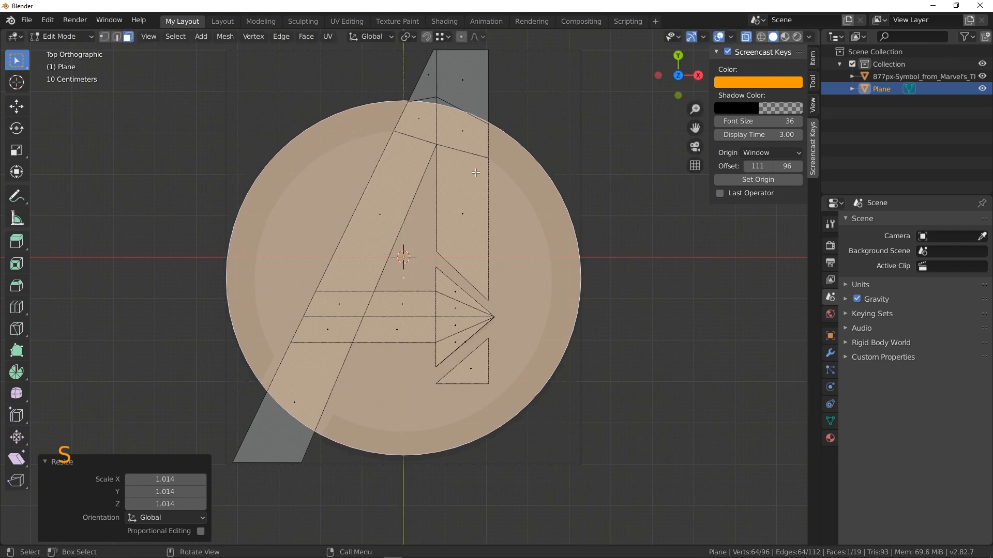
- Nudge the disc about -0.0037 m along Y and inset it about 0.068 m to match the reference ring's thickness
key(g)
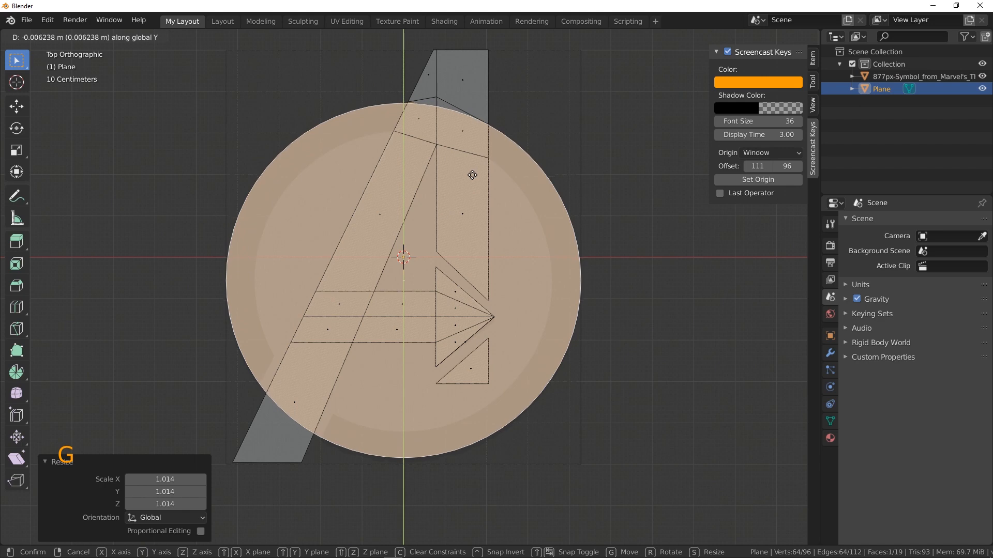
click(470, 171)
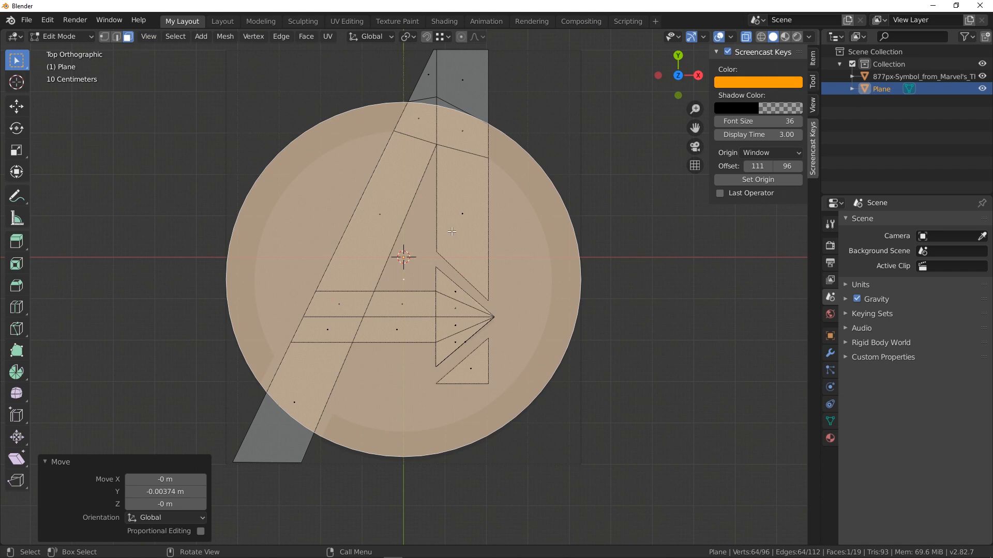
key(i)
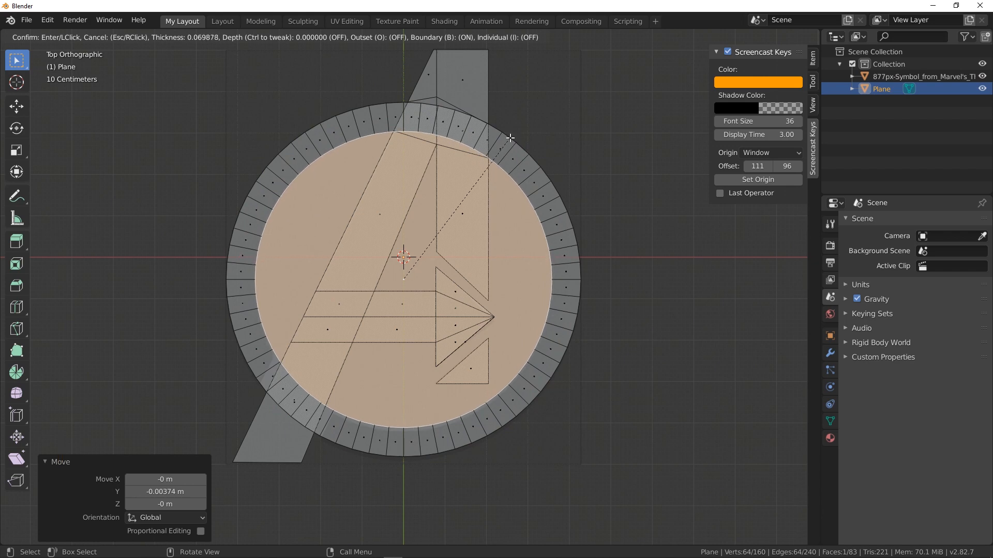
click(511, 139)
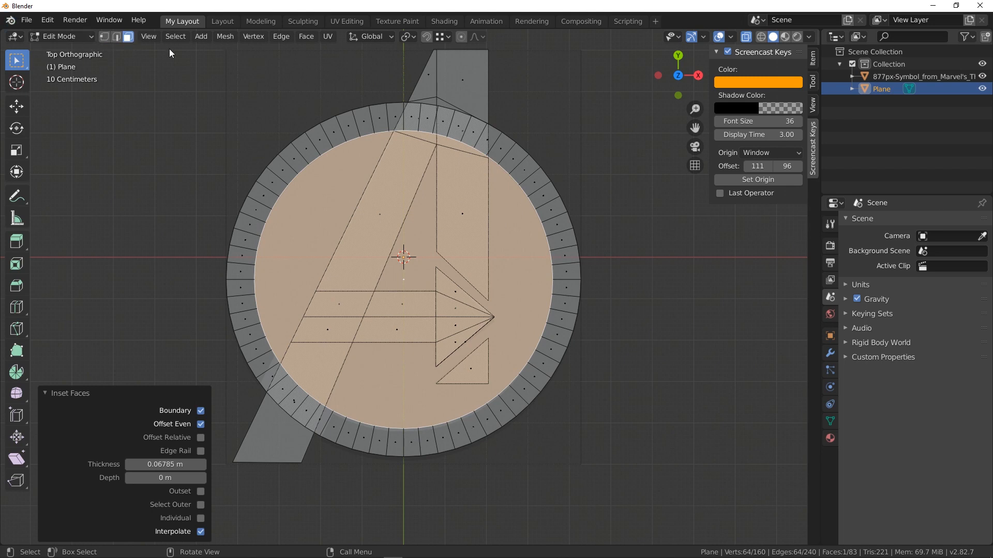
- Delete the six ring faces that cross the upper part of the letter A
click(409, 118)
scroll(469, 112, up, 4)
shift+middle_drag(469, 112, 395, 450)
scroll(329, 250, up, 4)
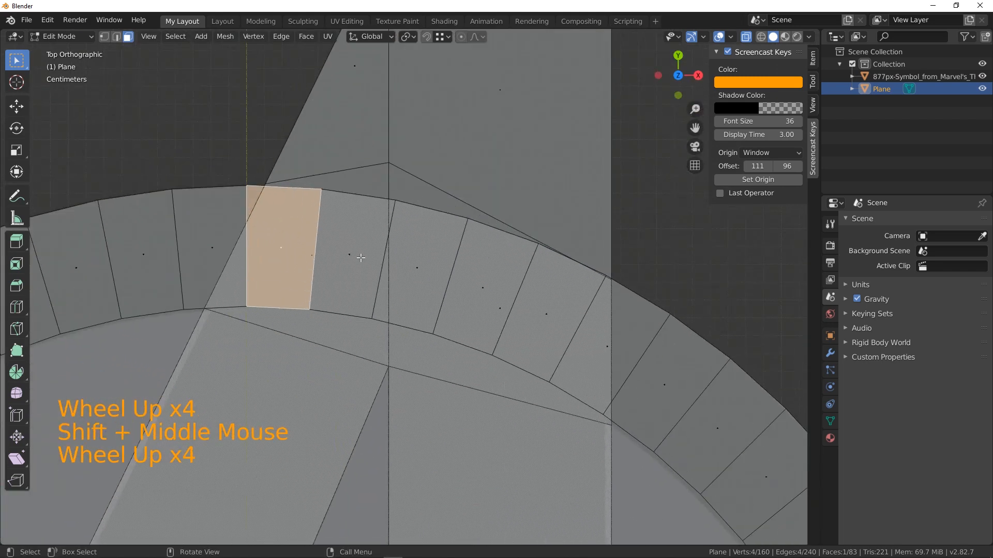
shift+click(351, 256)
shift+click(429, 274)
shift+click(501, 297)
shift+click(542, 305)
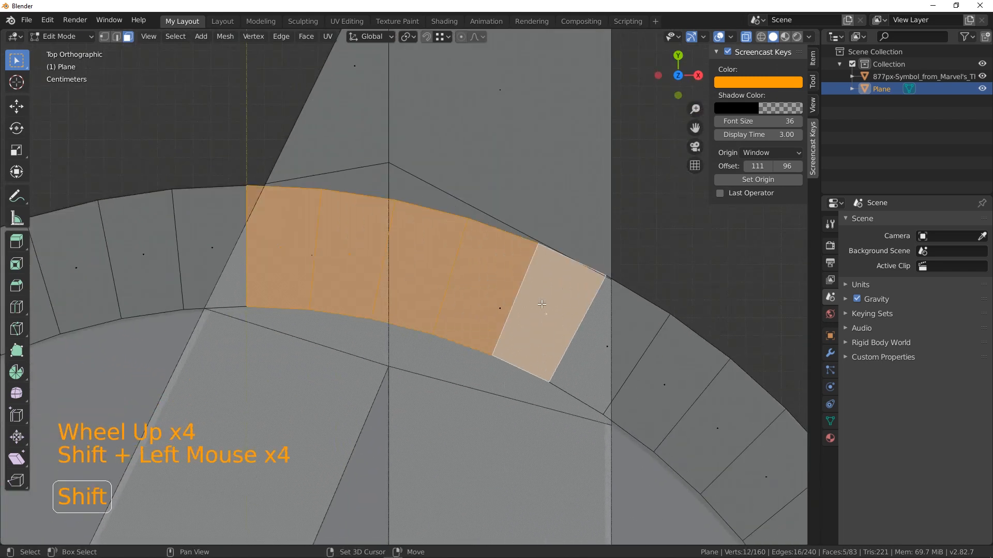
shift+click(596, 347)
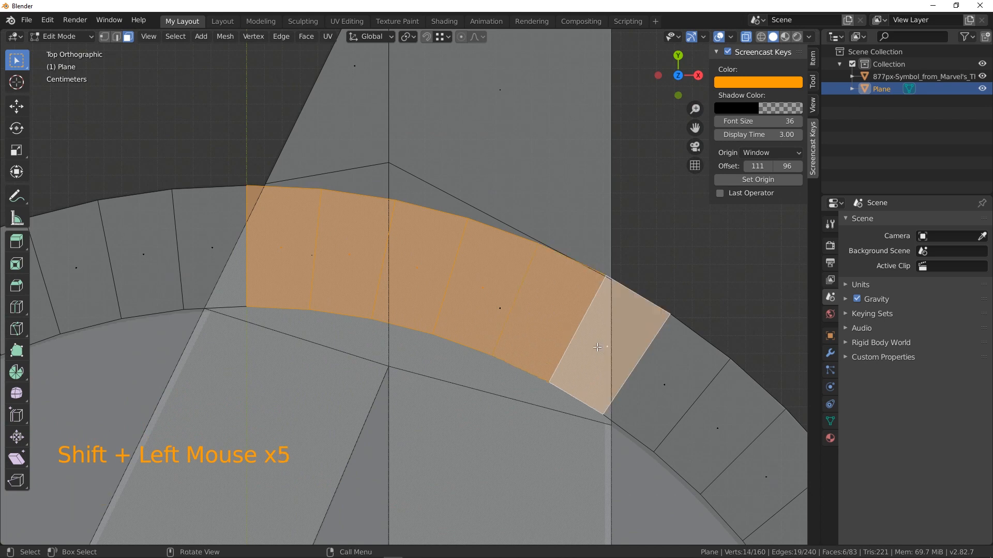
key(x)
click(576, 347)
- Delete the large inner disc face so that only the ring band remains
shift+middle_drag(628, 436, 585, 358)
scroll(584, 358, down, 6)
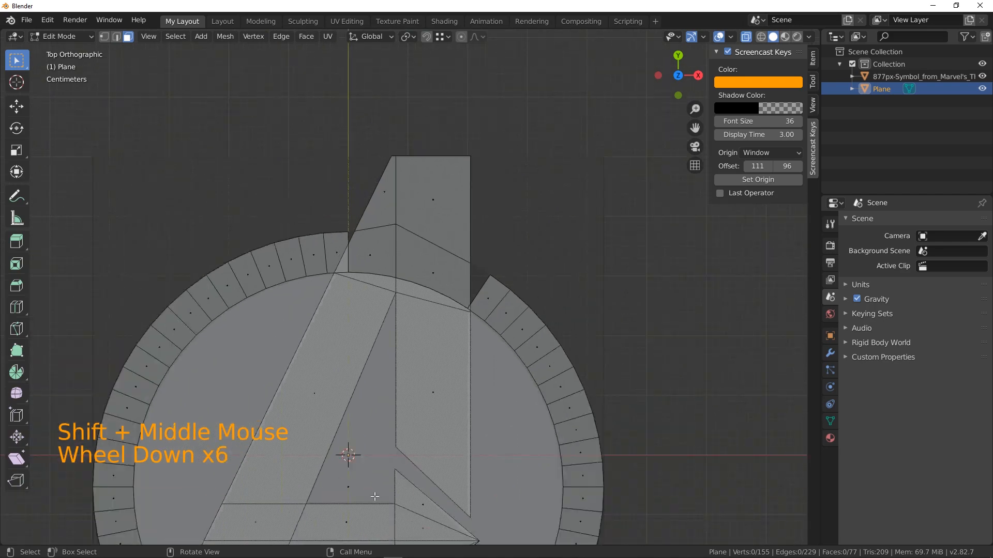
click(334, 493)
click(353, 482)
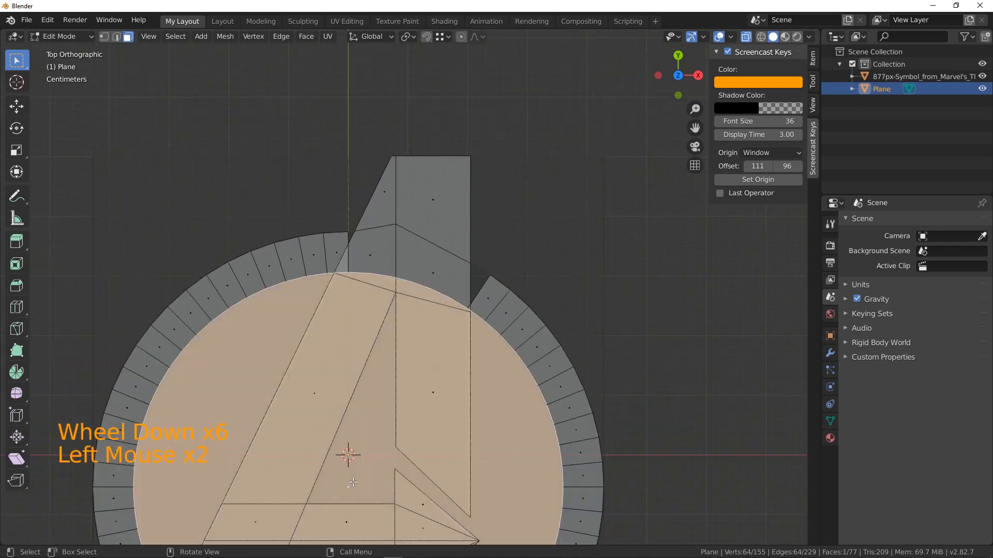
key(x)
click(318, 429)
- Delete the three ring faces that cross the lower part of the A's slanted leg
scroll(401, 414, down, 2)
shift+middle_drag(402, 415, 450, 206)
scroll(303, 354, up, 3)
shift+middle_drag(239, 378, 338, 317)
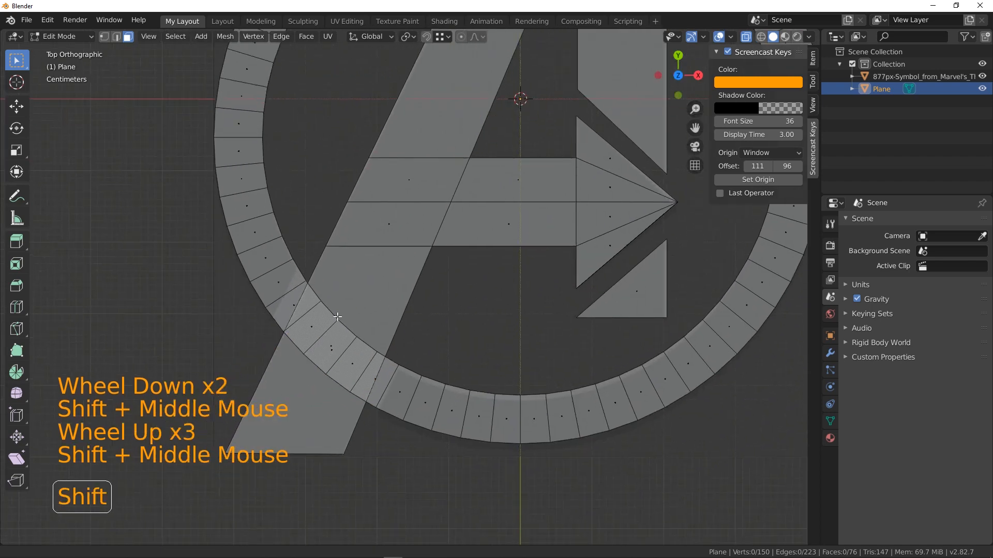
click(294, 306)
click(315, 324)
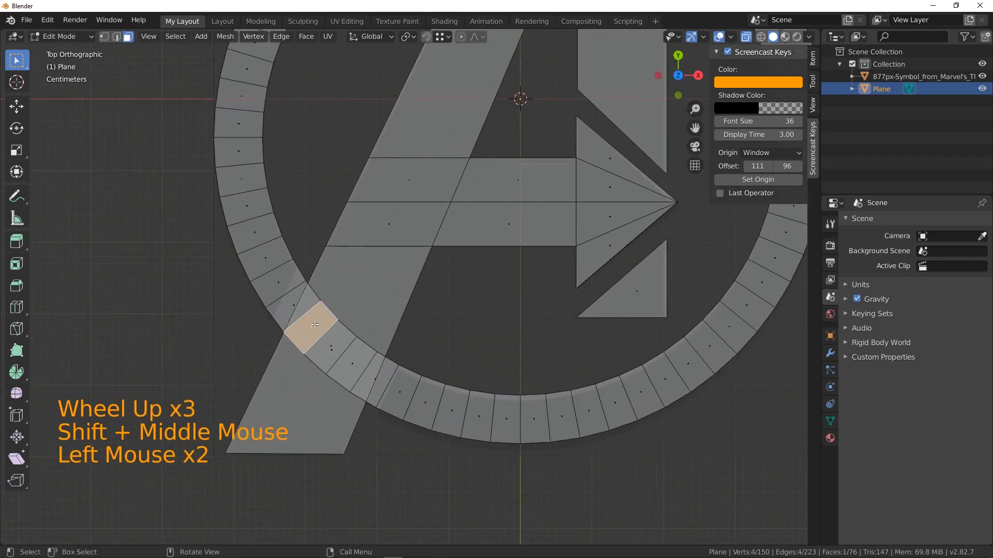
shift+click(333, 344)
shift+click(356, 361)
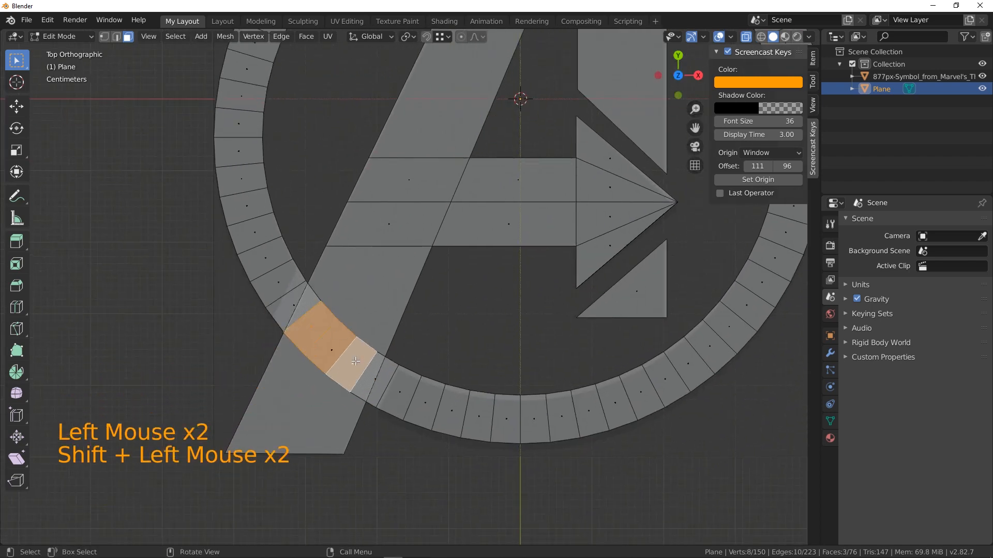
key(x)
click(351, 361)
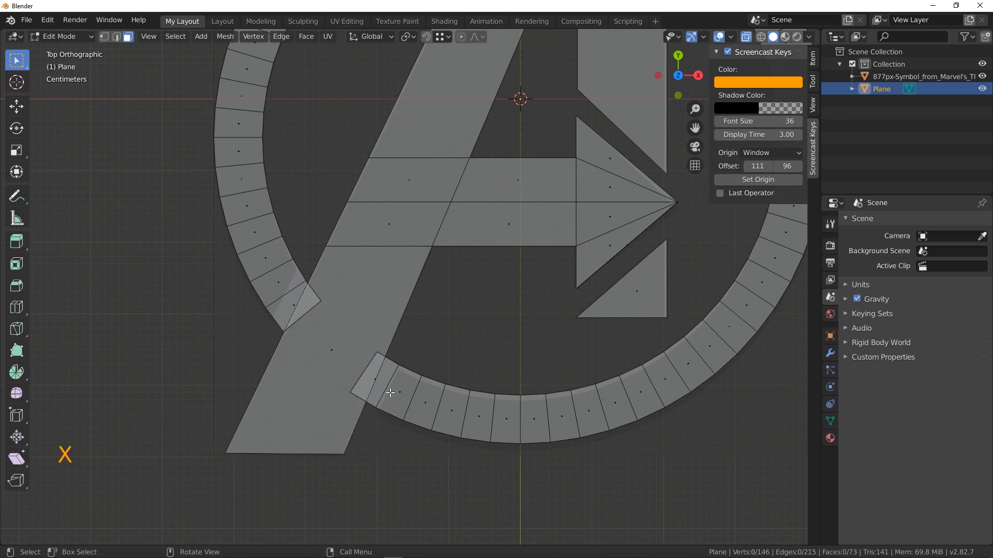
scroll(388, 362, up, 4)
shift+middle_drag(392, 363, 427, 279)
scroll(427, 280, up, 1)
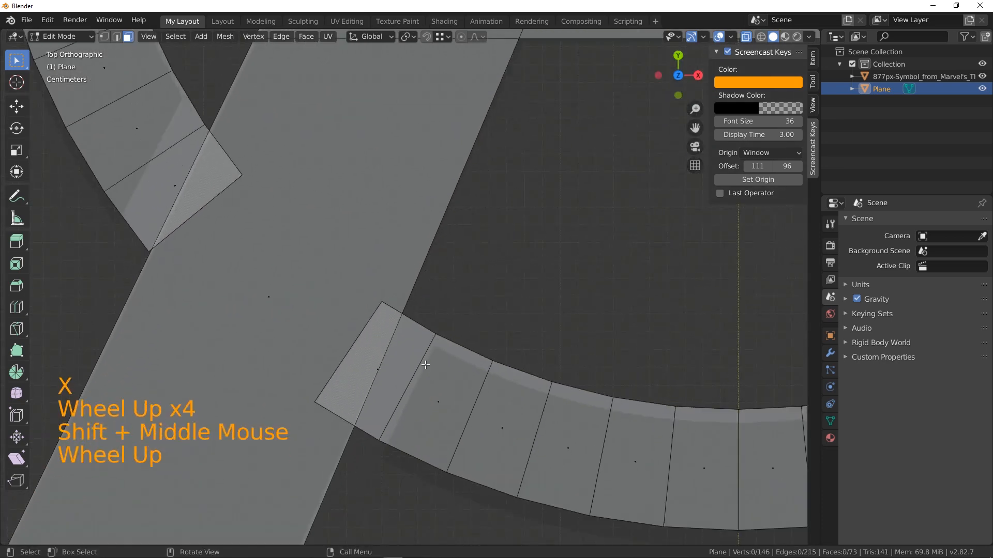
click(411, 343)
click(388, 353)
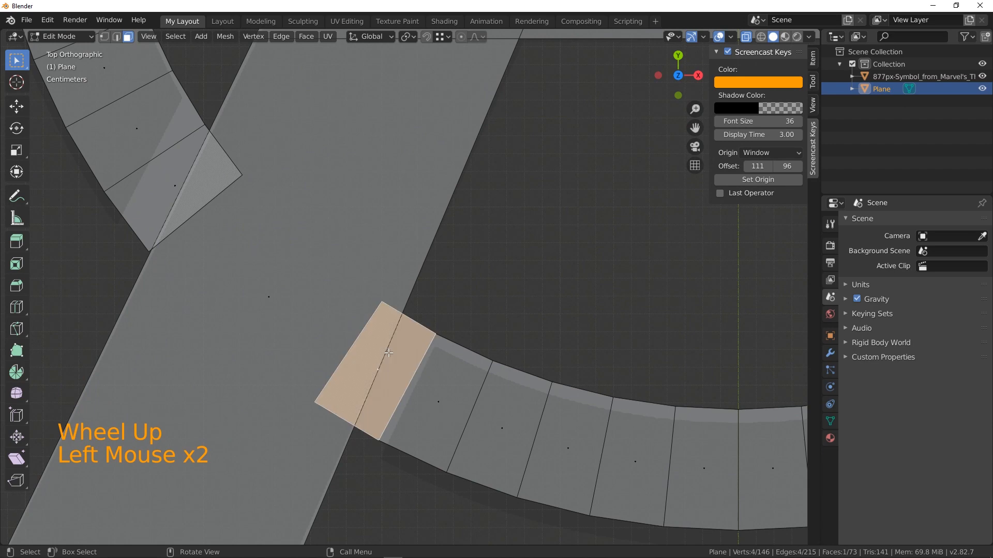
key(d)
click(376, 376)
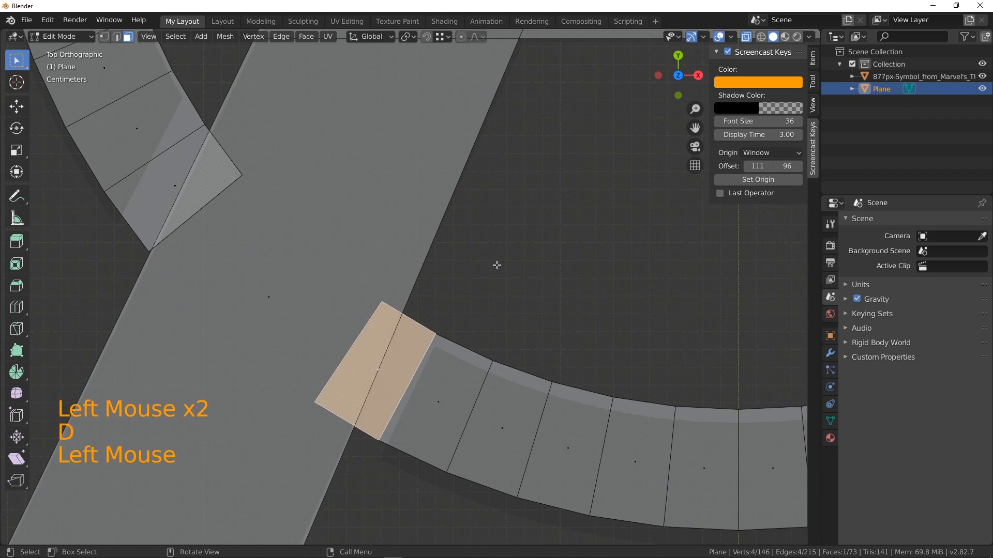
click(496, 265)
- Slide the inner and outer vertices of the ring edge beside the A's slanted leg away from it, by factors of about 0.089 and 0.135
click(104, 36)
click(437, 332)
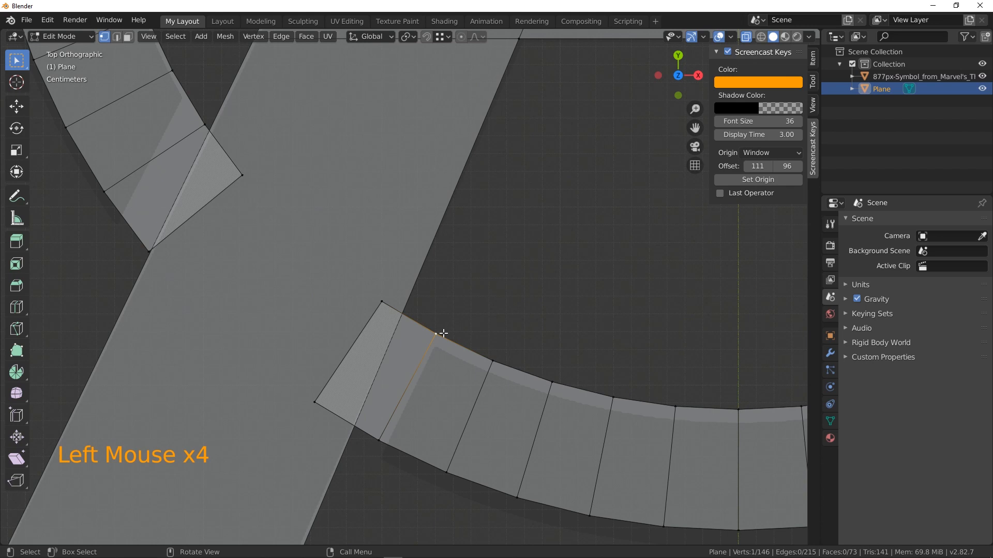
key(shift+v)
click(447, 335)
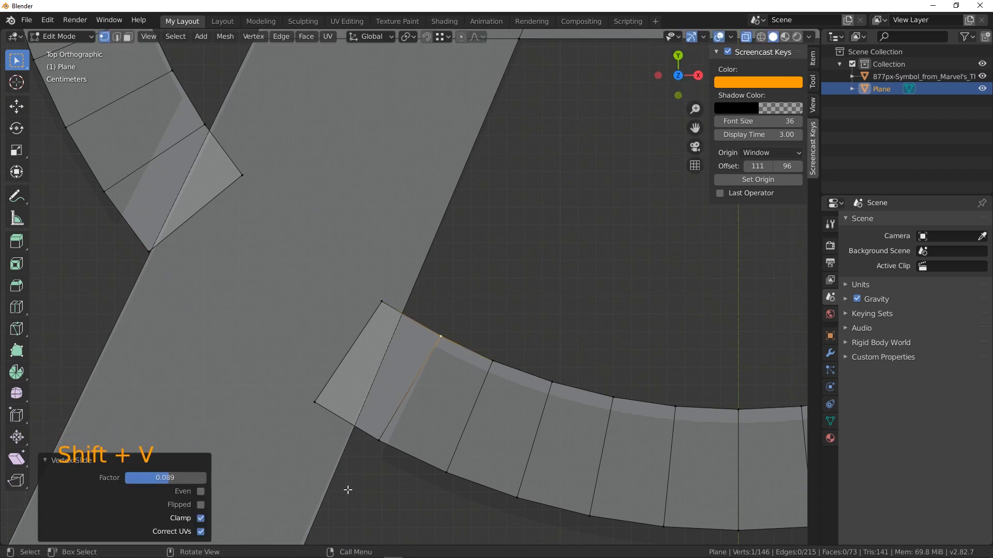
click(380, 443)
key(shift+v)
click(388, 446)
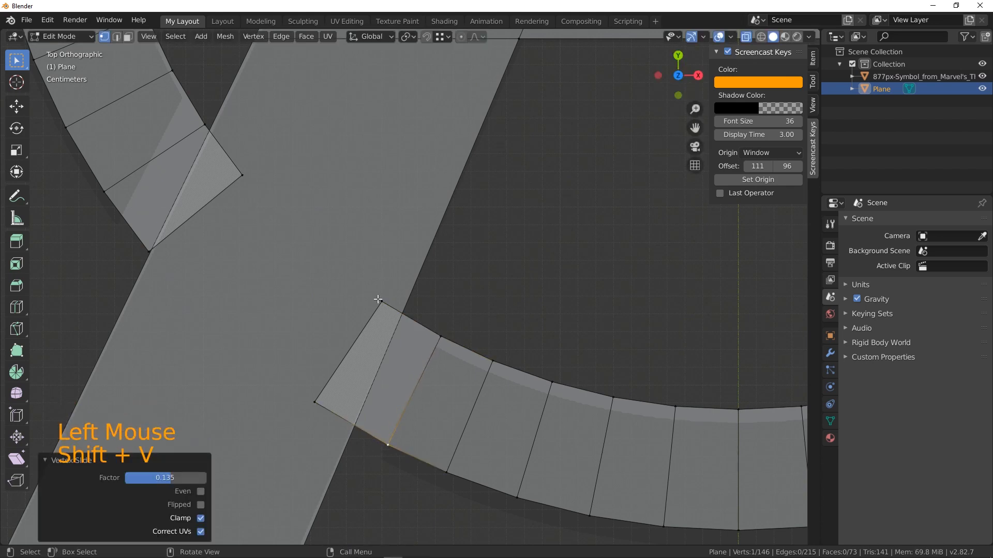
- Delete the end face of the lower ring arc that overlaps the A's slanted leg
click(122, 35)
click(126, 38)
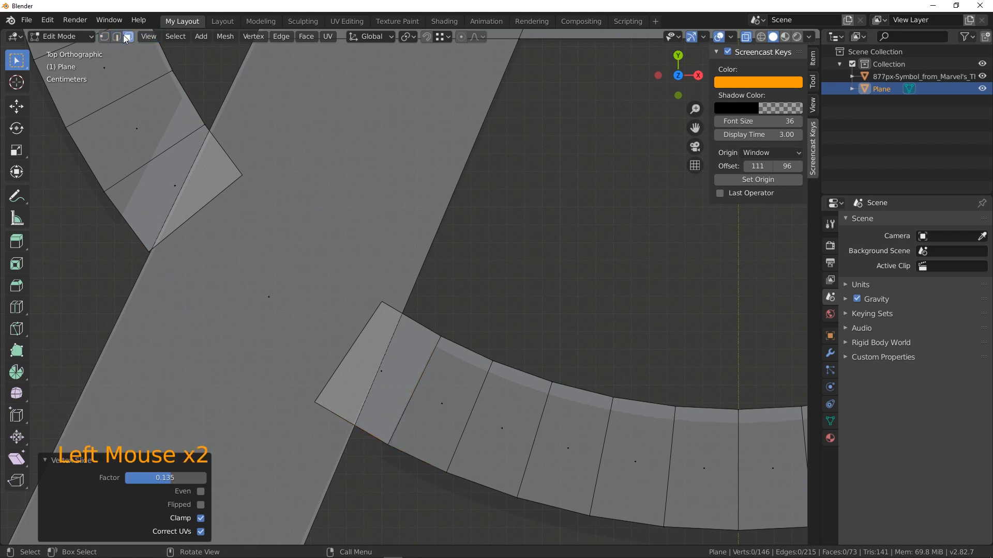
click(384, 371)
key(x)
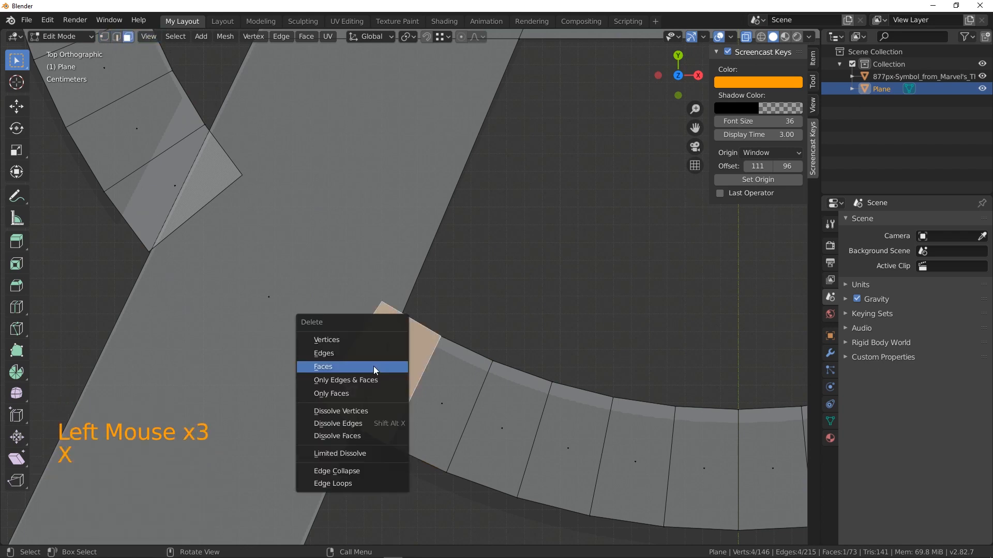
click(376, 370)
- Knife-cut the end of the left ring arc along a line parallel to the outer edge of the A's slanted leg
scroll(251, 116, down, 2)
shift+middle_drag(251, 117, 373, 246)
scroll(344, 257, up, 3)
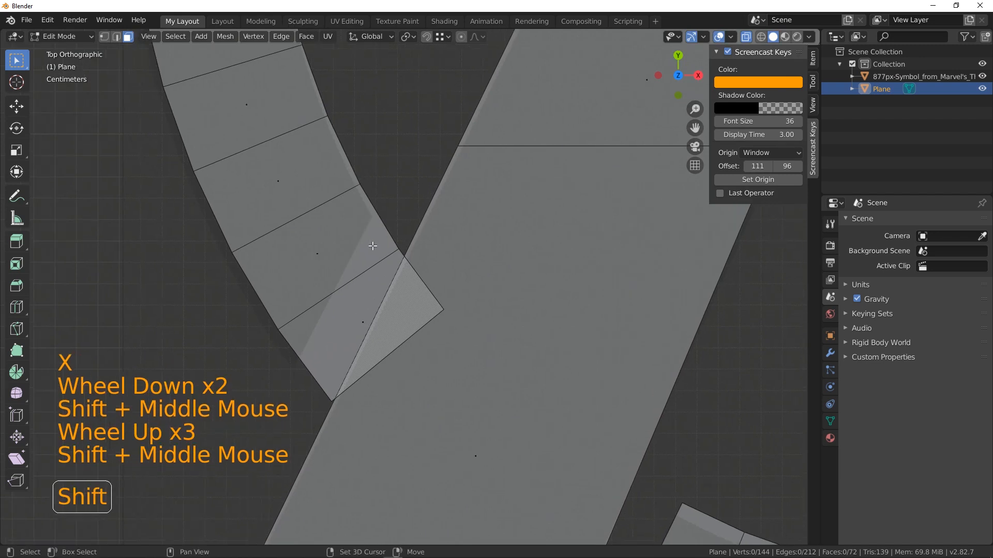
click(17, 329)
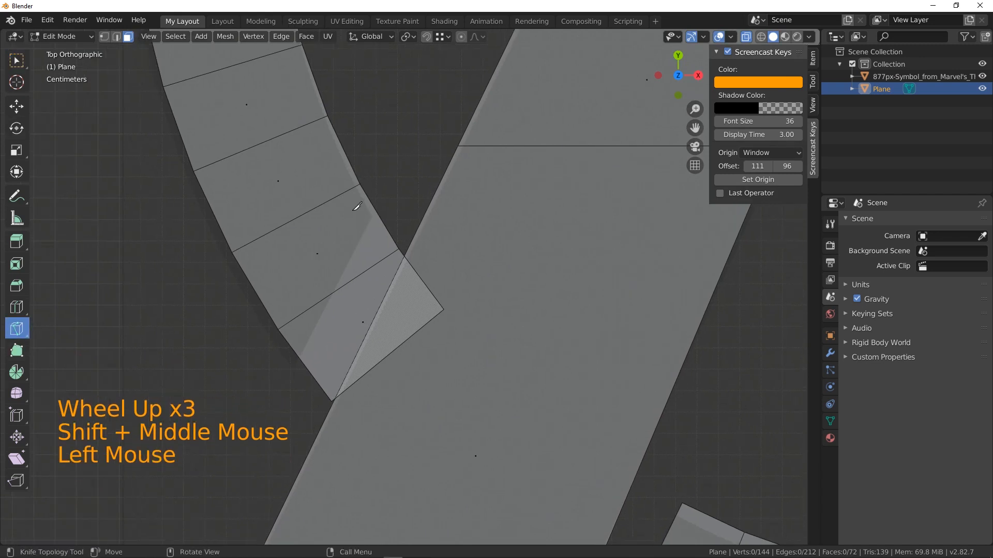
click(374, 209)
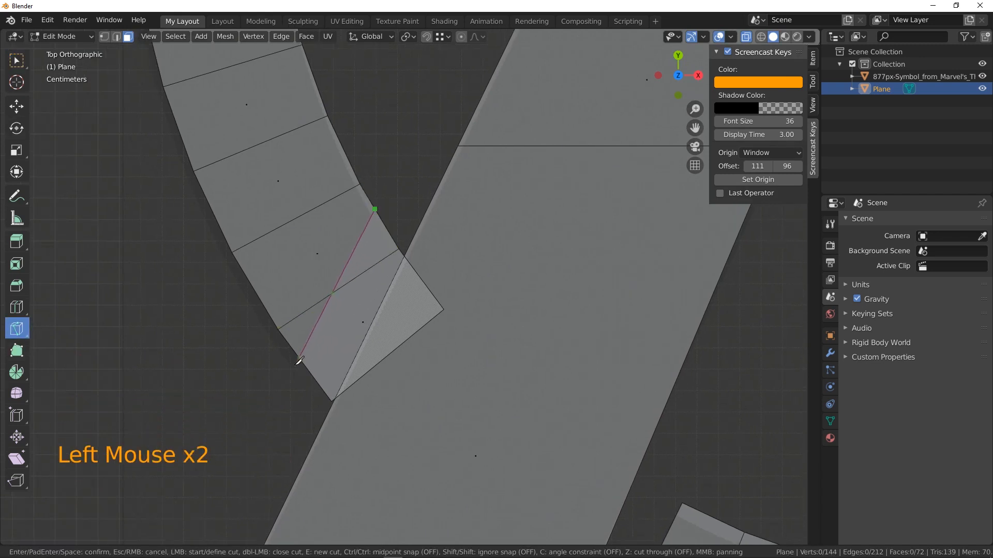
click(300, 358)
key(Return)
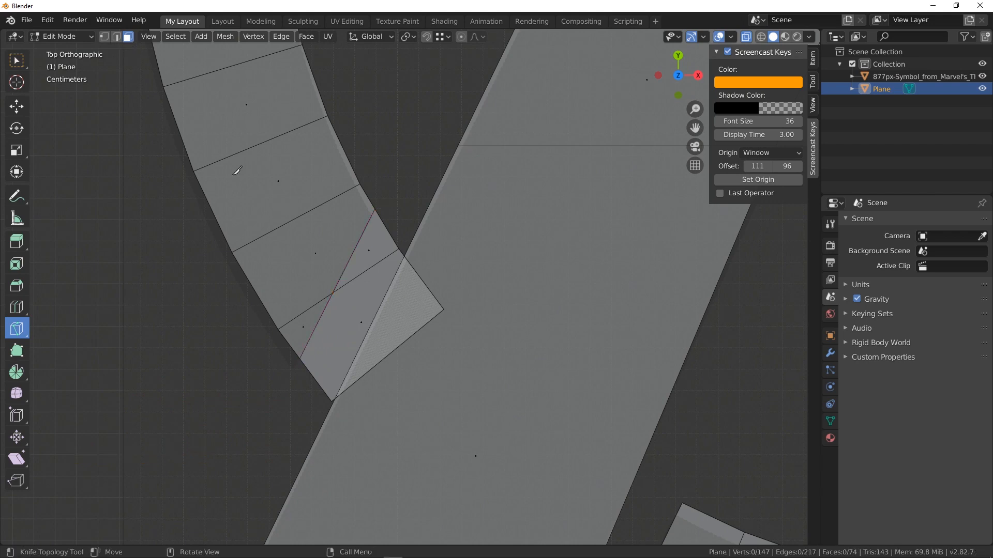
- Delete the two faces between the knife cut and the A's slanted leg at the left arc's end
click(16, 61)
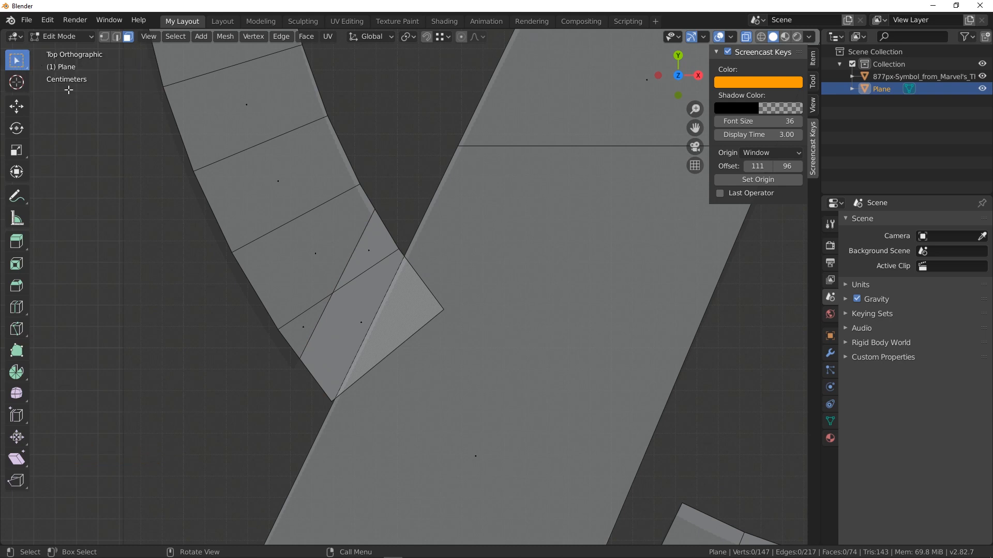
click(377, 253)
shift+click(388, 321)
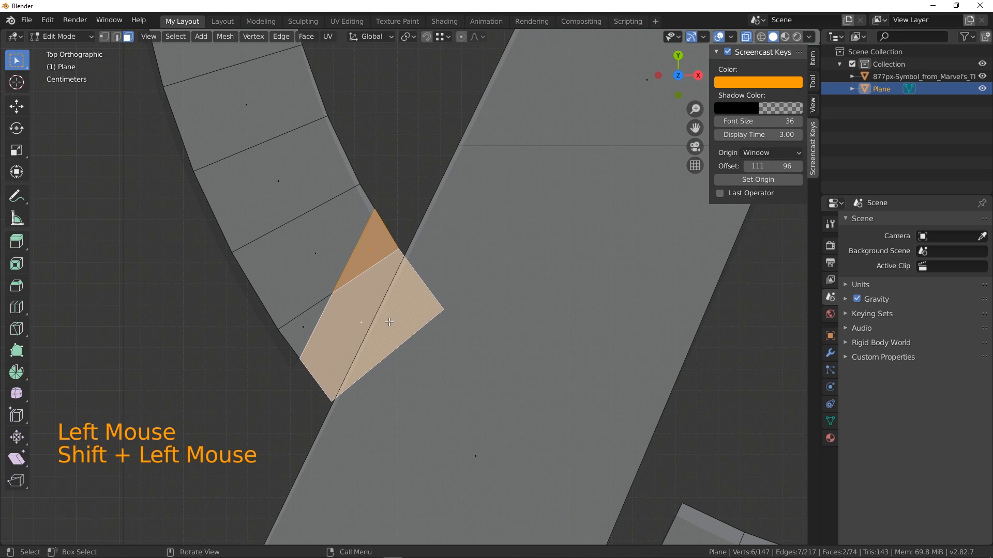
key(x)
click(365, 323)
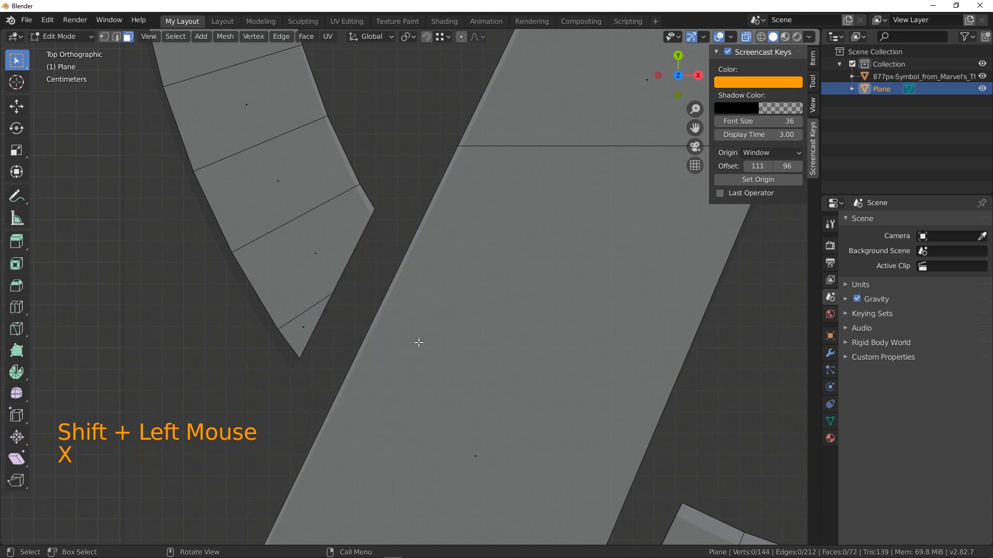
- Merge the inner end vertex of the right ring arc into the adjacent vertex on the A's vertical edge, using At Last
scroll(440, 352, down, 8)
shift+middle_drag(440, 352, 305, 415)
shift+middle_drag(523, 348, 517, 489)
scroll(517, 489, up, 3)
shift+middle_drag(512, 248, 560, 297)
scroll(560, 296, up, 3)
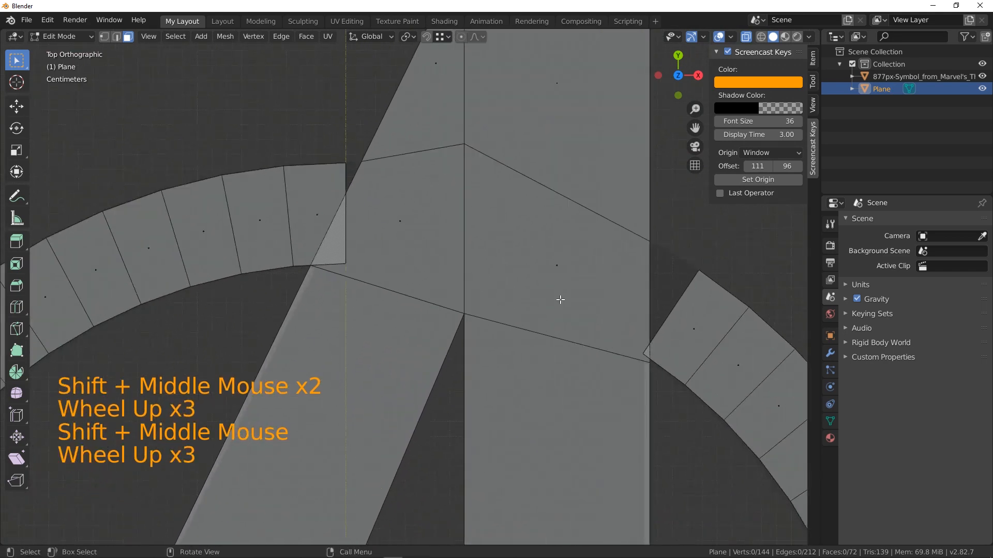
shift+middle_drag(620, 317, 443, 271)
scroll(448, 282, up, 2)
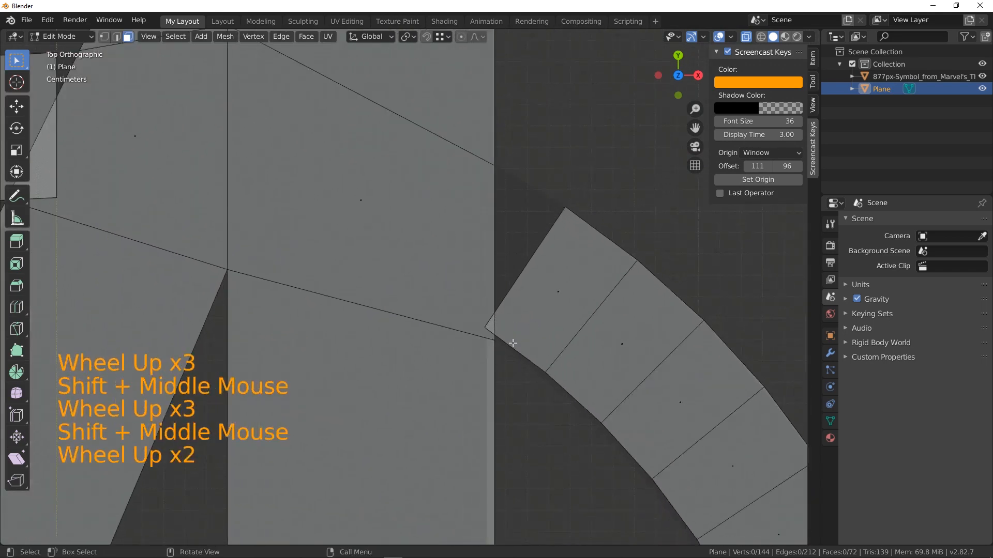
click(104, 36)
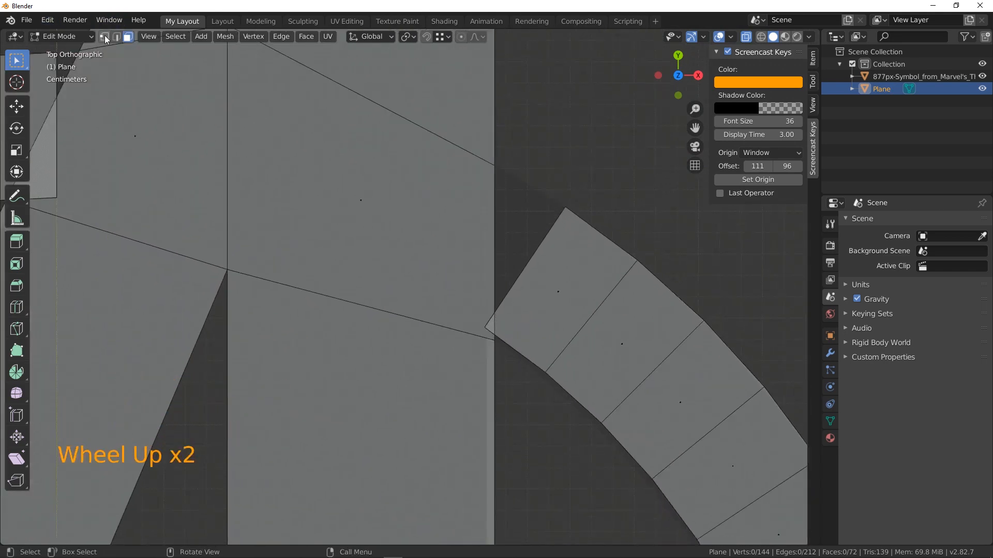
click(491, 331)
shift+click(496, 337)
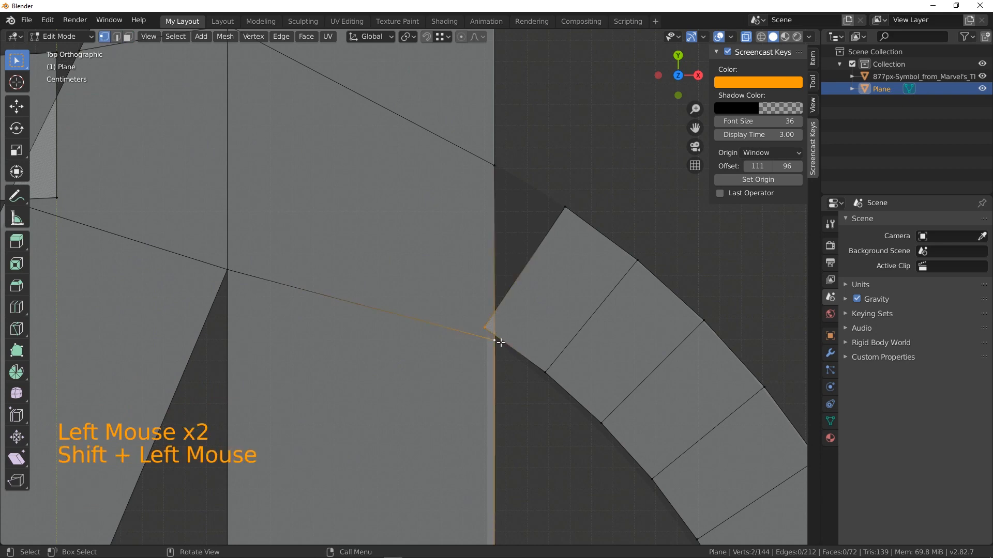
key(alt+m)
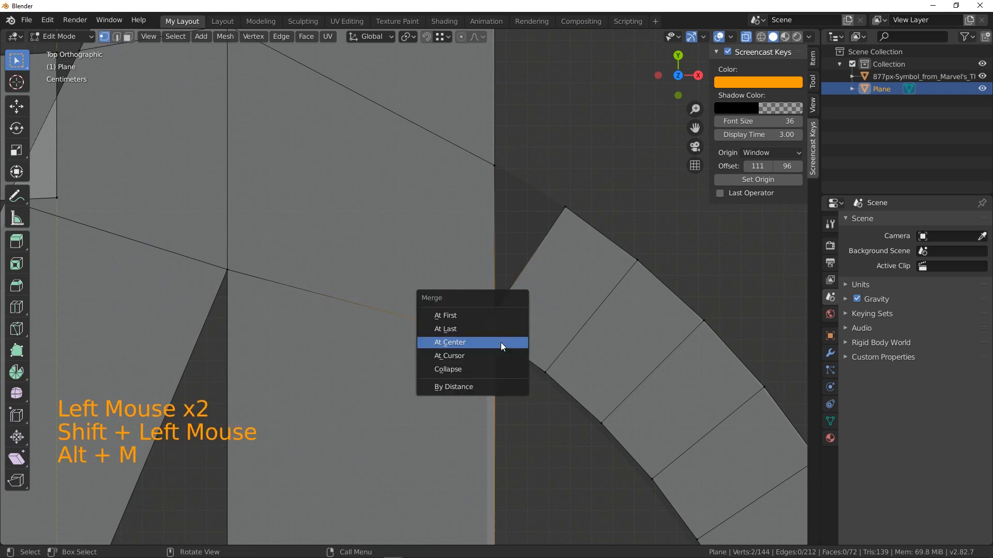
click(466, 329)
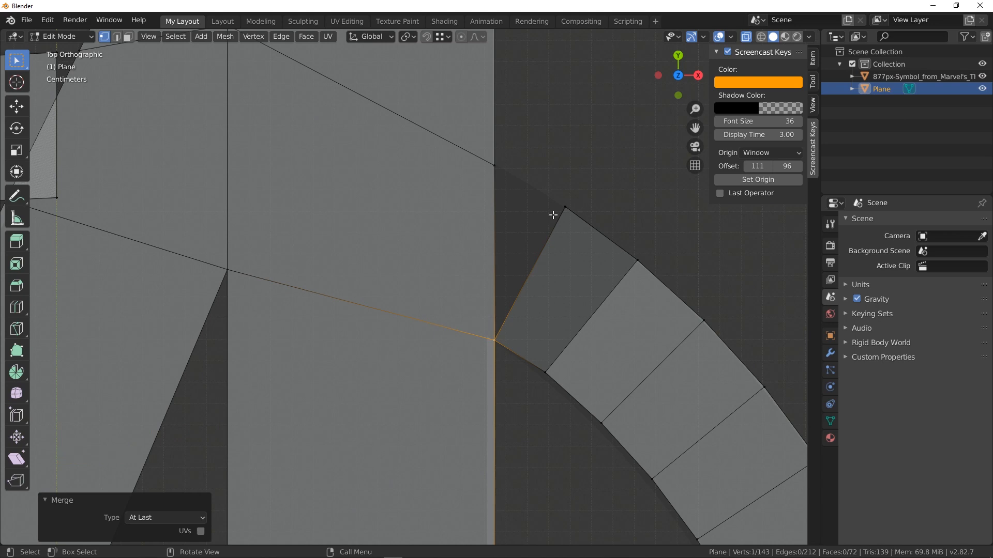
- Fill a triangular face between the A's upper vertical edge and the end edge of the right ring arc
click(116, 36)
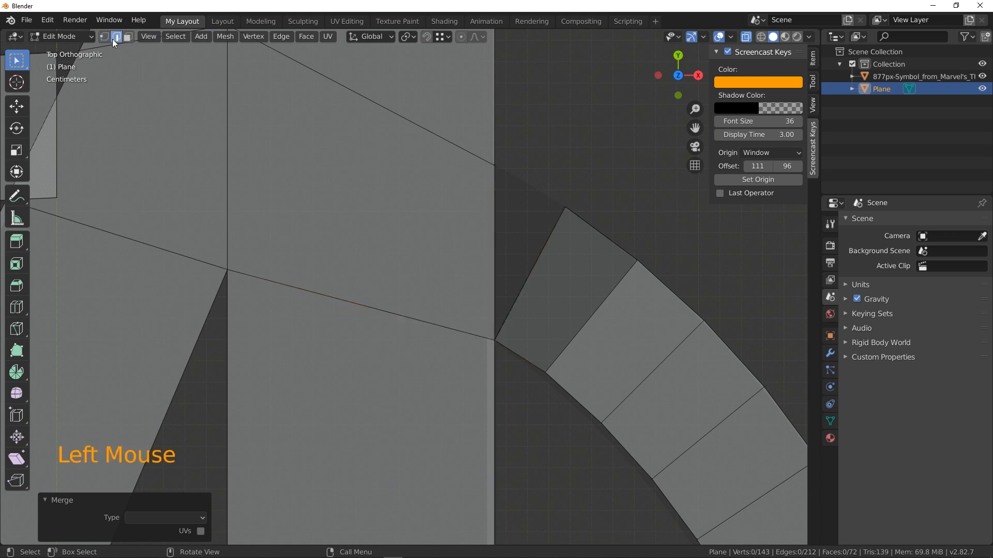
click(507, 219)
shift+click(541, 248)
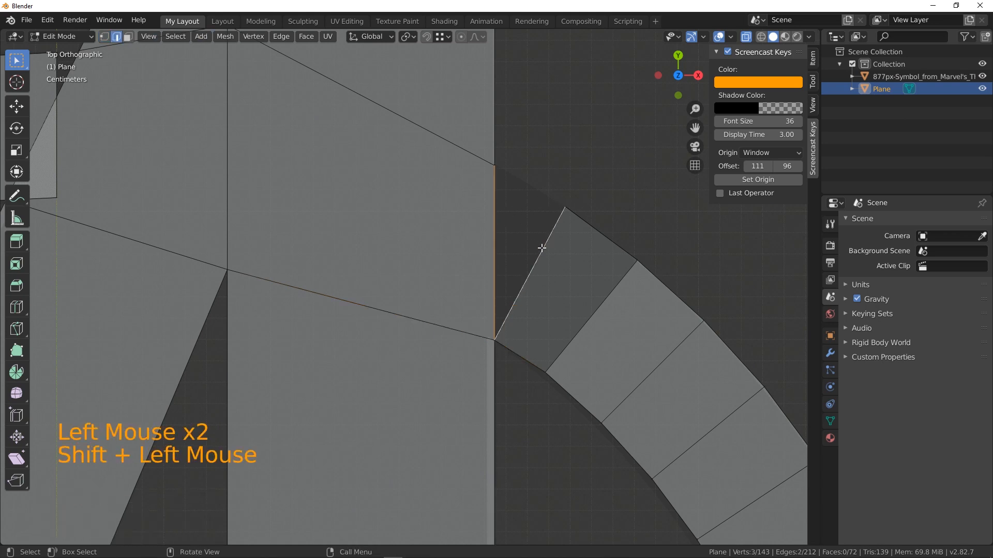
key(f)
- Subdivide the end edge of the upper-left ring arc and slide its new middle vertex to the A's slanted edge, by a factor of about 0.369
scroll(545, 288, down, 2)
shift+middle_drag(489, 295, 523, 228)
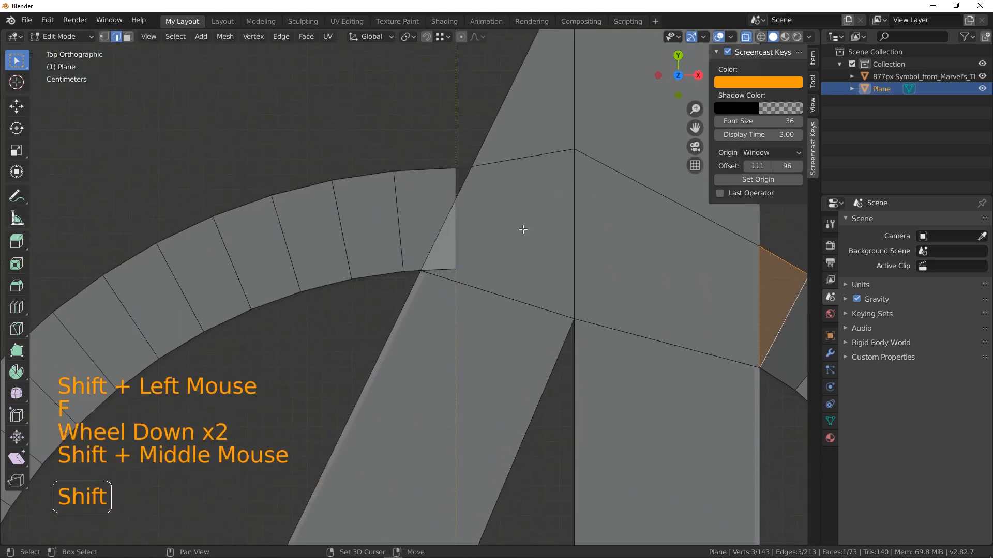
scroll(439, 171, up, 2)
shift+middle_drag(439, 171, 491, 194)
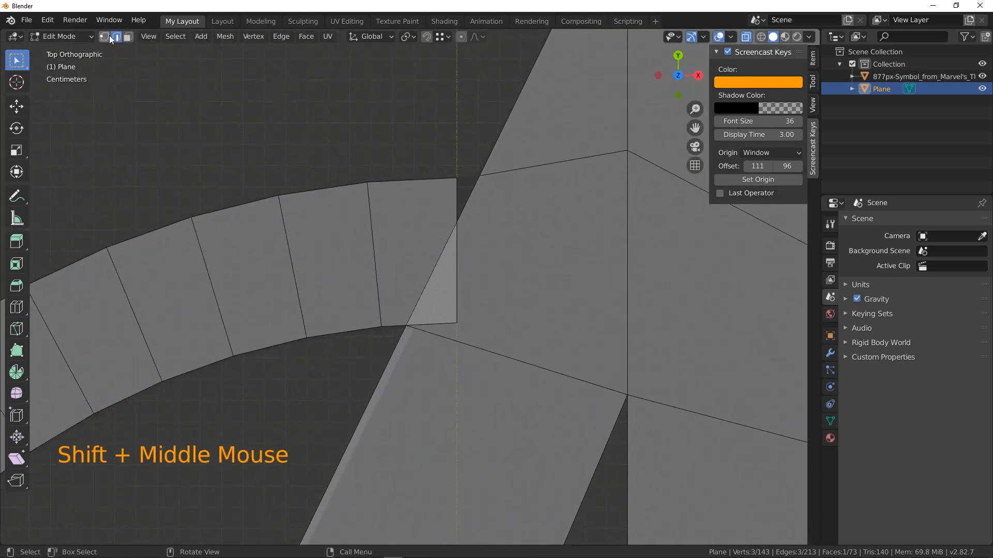
click(460, 253)
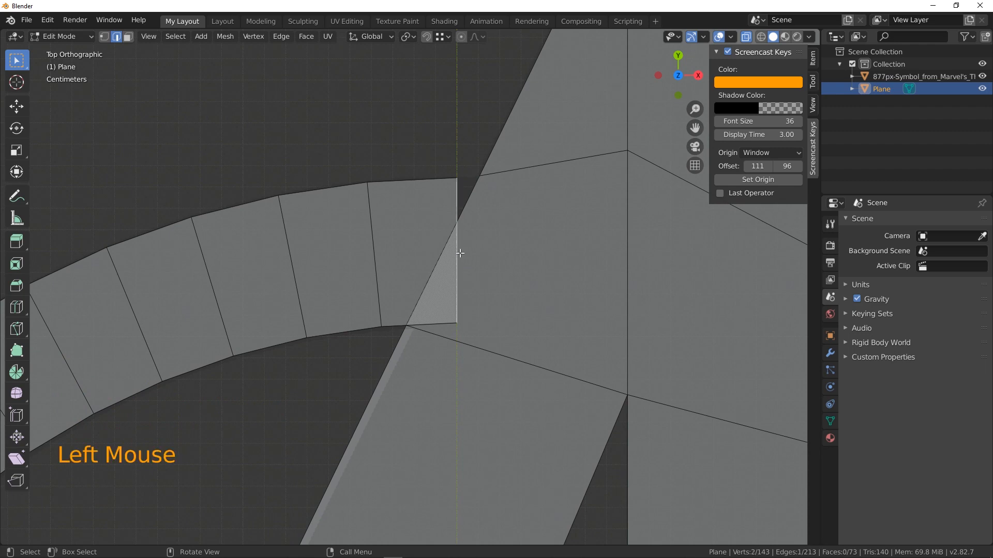
key(ctrl+e)
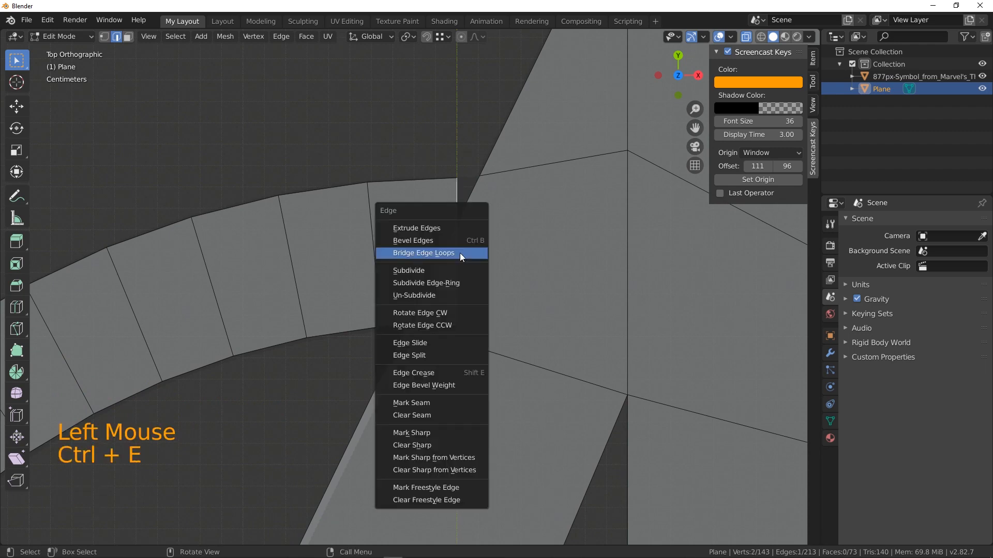
click(429, 270)
key(1)
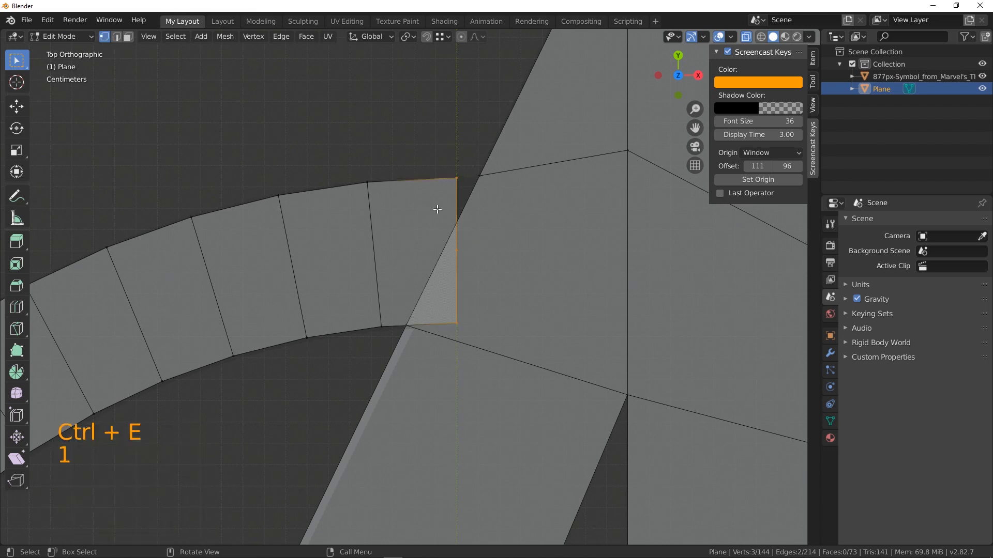
click(459, 247)
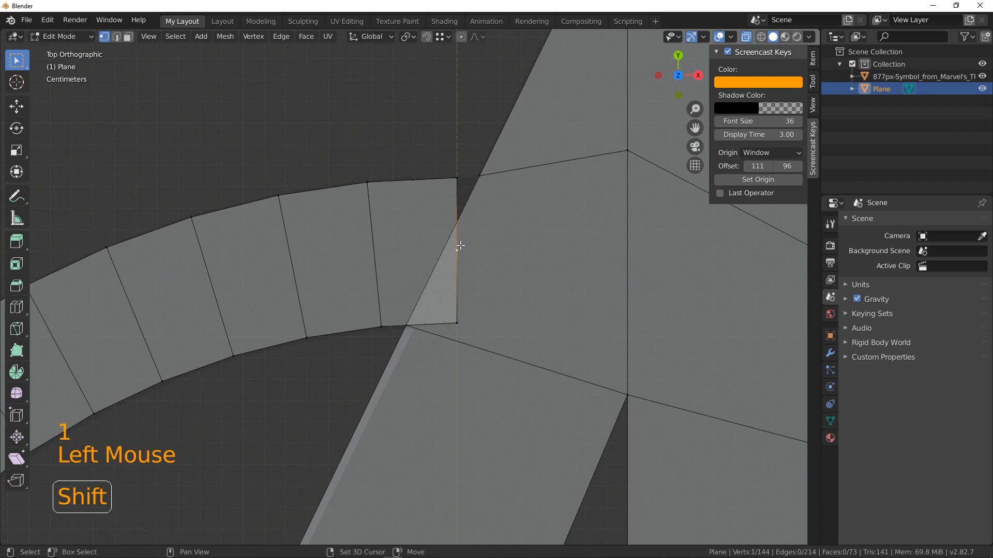
key(shift+v)
click(466, 218)
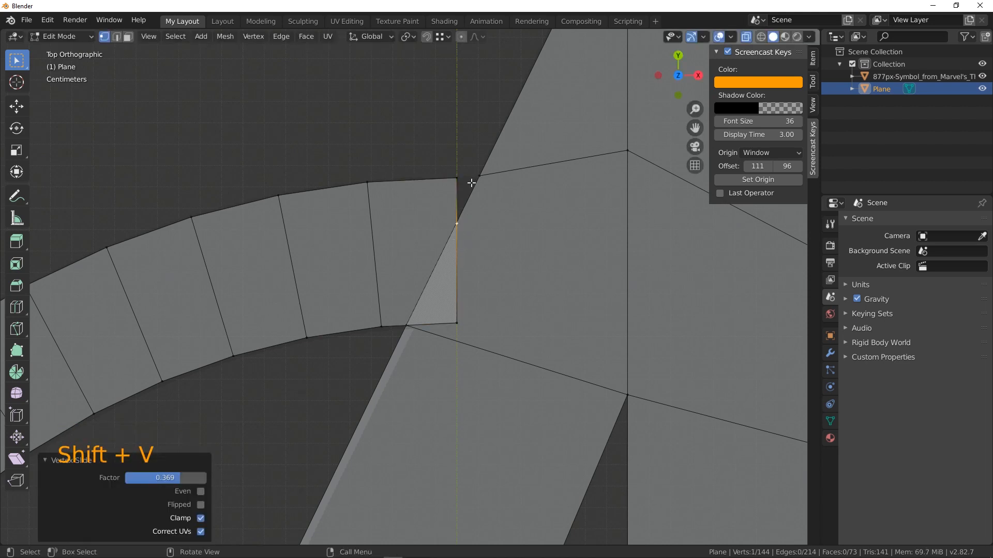
- Try to fill a face between the upper half of the arc's end edge and the A's slanted edge
click(116, 36)
click(456, 202)
shift+click(472, 193)
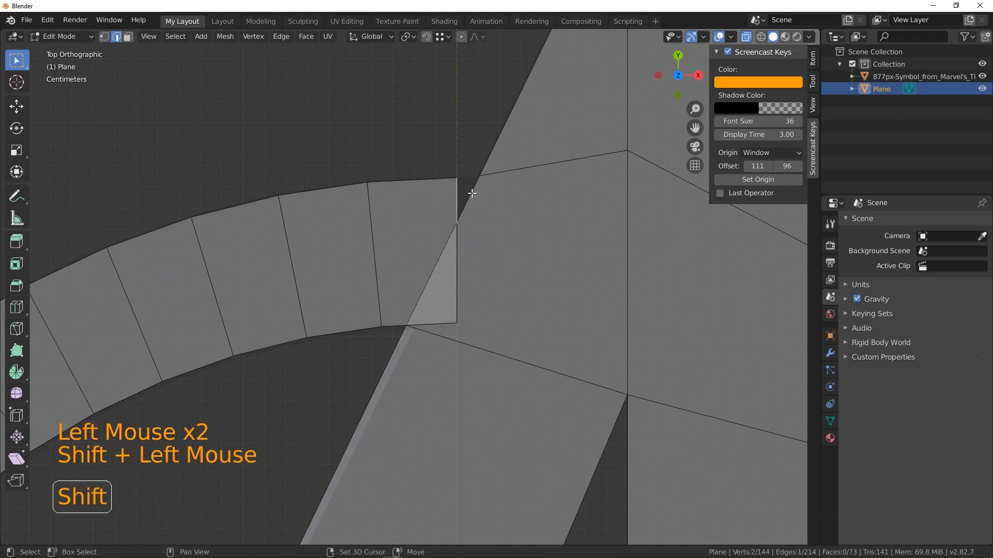
key(f)
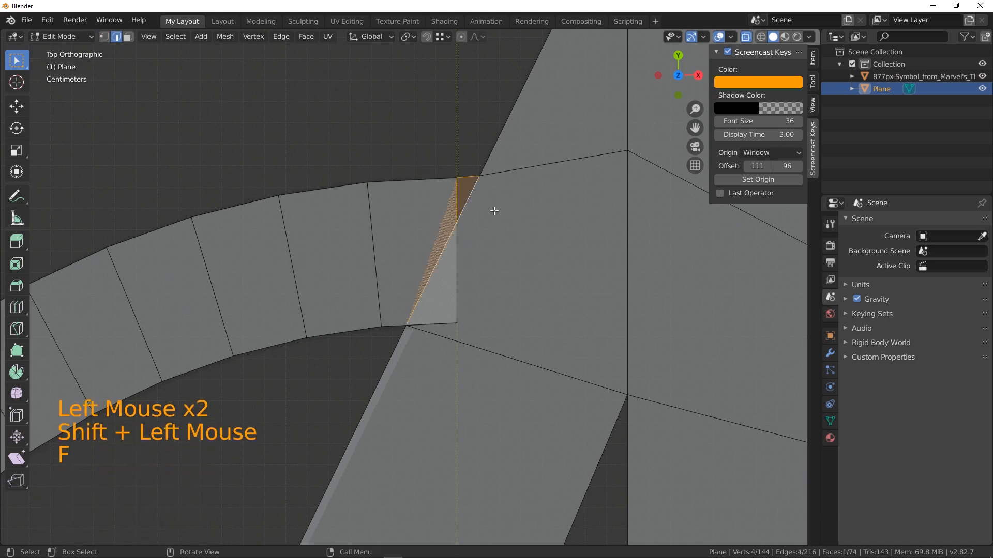
click(493, 211)
key(ctrl+z)
key(ctrl+z)
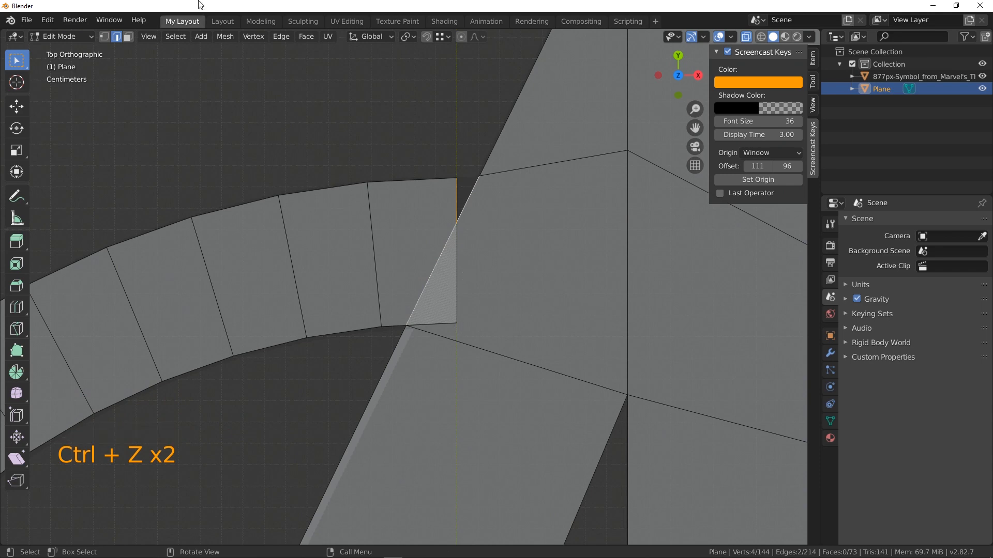
- Merge the inner end vertex of the upper-left ring arc into the nearby corner vertex on the A's slanted side, using At Last
click(104, 36)
click(460, 324)
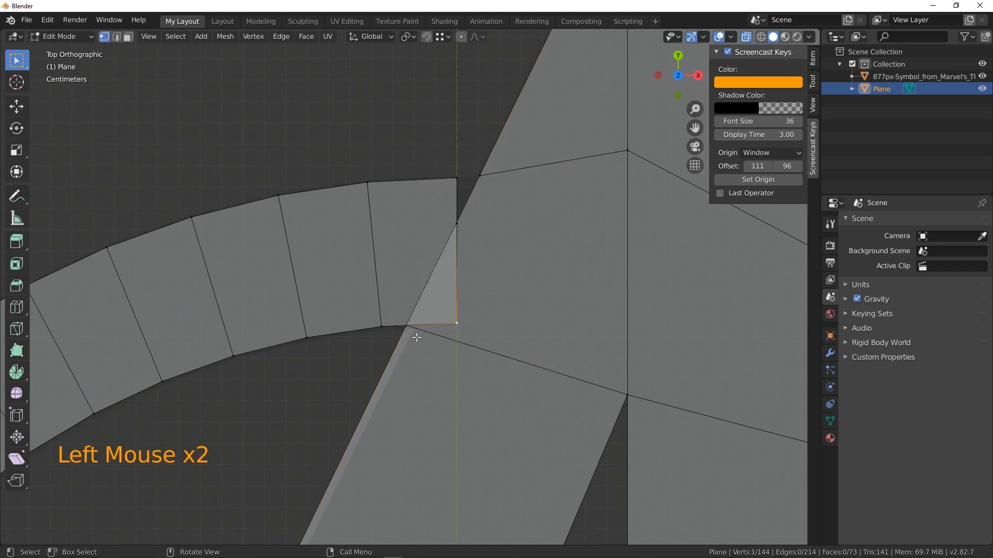
shift+click(407, 325)
key(alt+n)
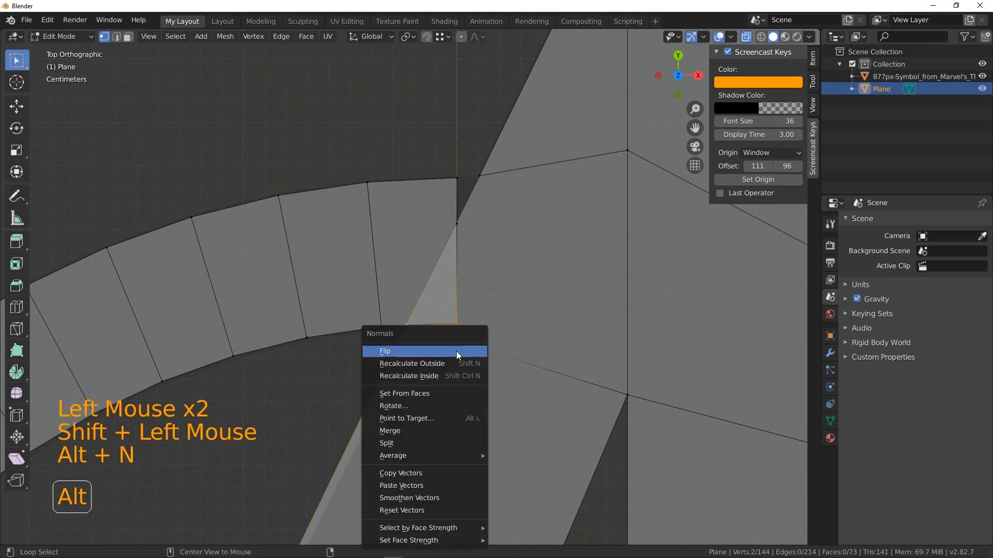
key(alt+m)
click(464, 297)
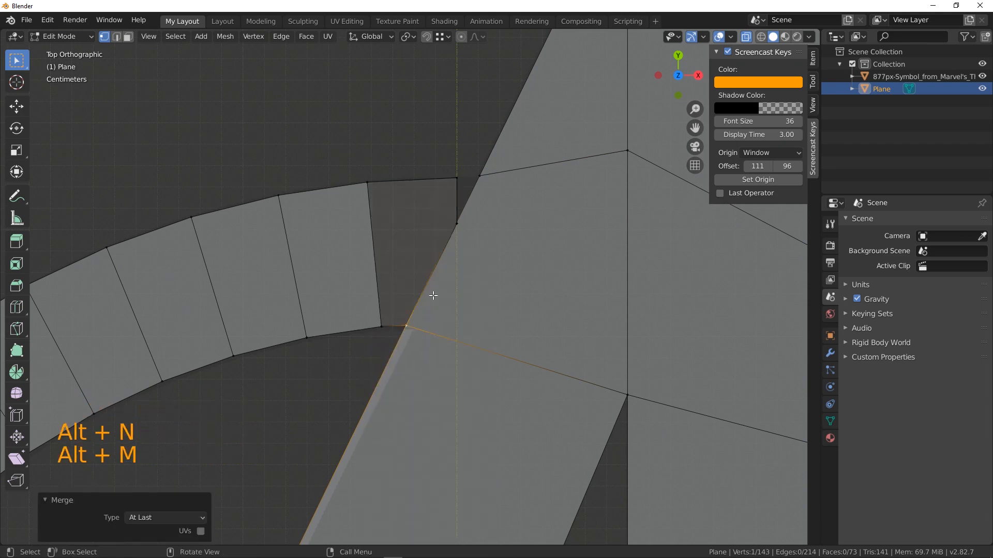
- Fill a face between the upper part of the arc's end edge and the A's slanted edge
click(117, 37)
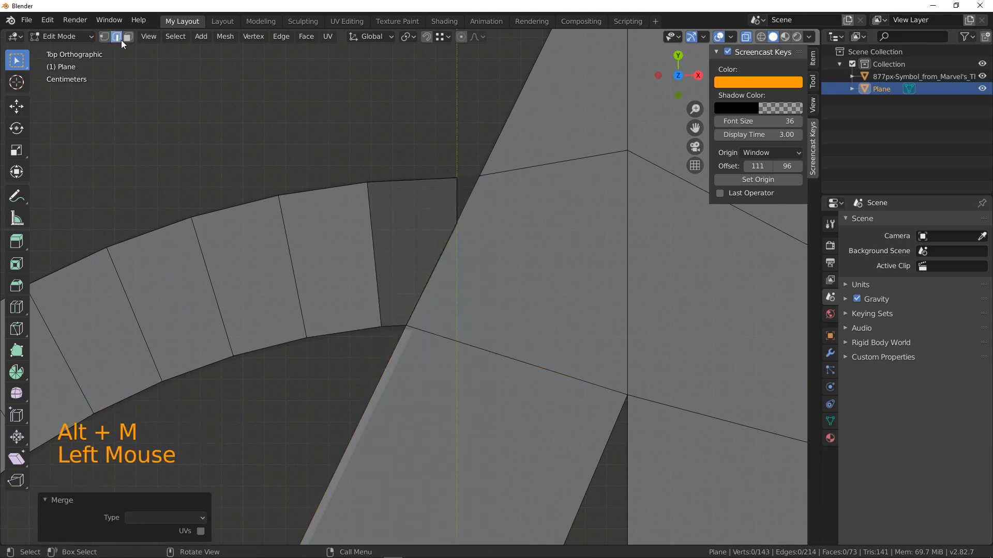
click(464, 202)
shift+click(473, 193)
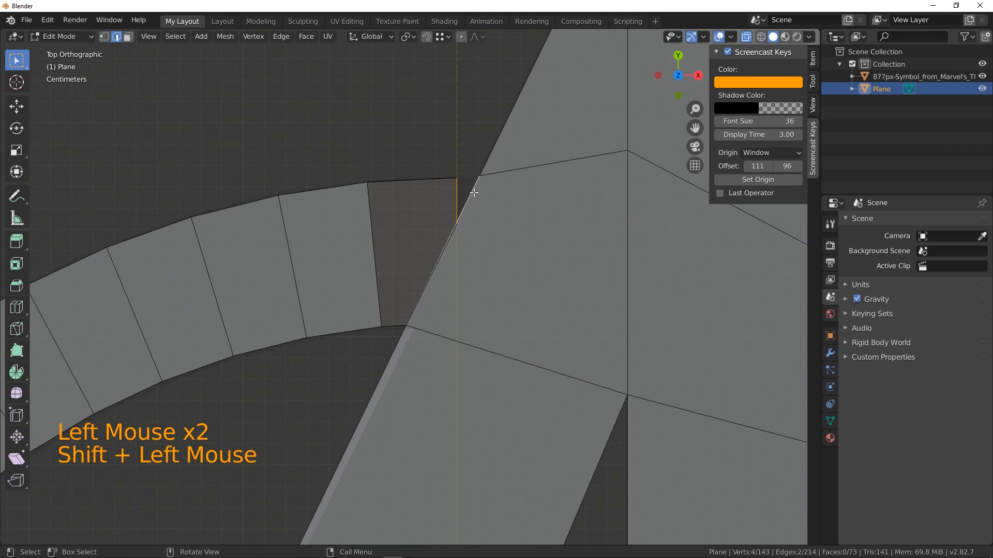
key(f)
- Select the whole logo mesh, including the ring floating above the A, and flatten it by scaling to 0 along Z
scroll(523, 287, down, 7)
middle_drag(600, 337, 631, 294)
scroll(632, 295, down, 9)
scroll(436, 183, up, 3)
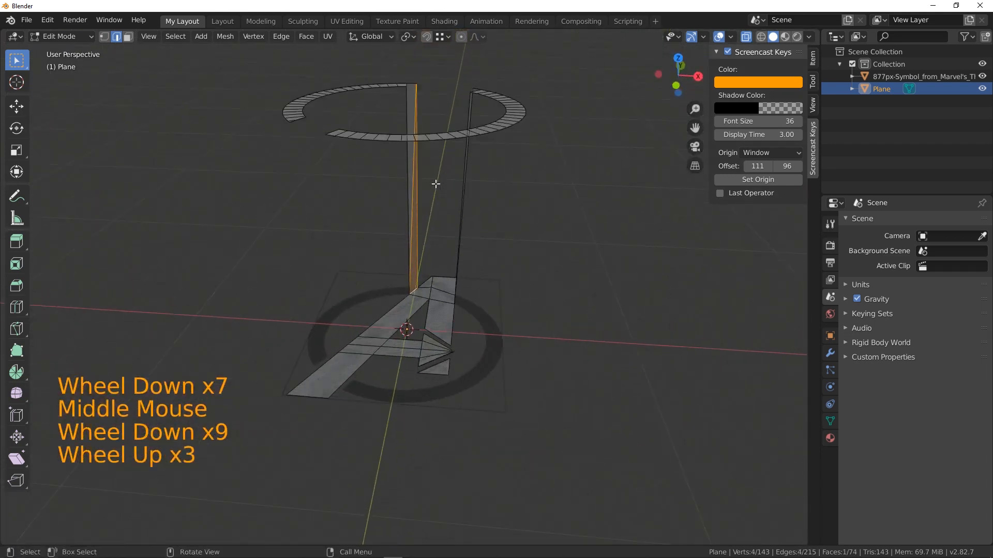
click(436, 113)
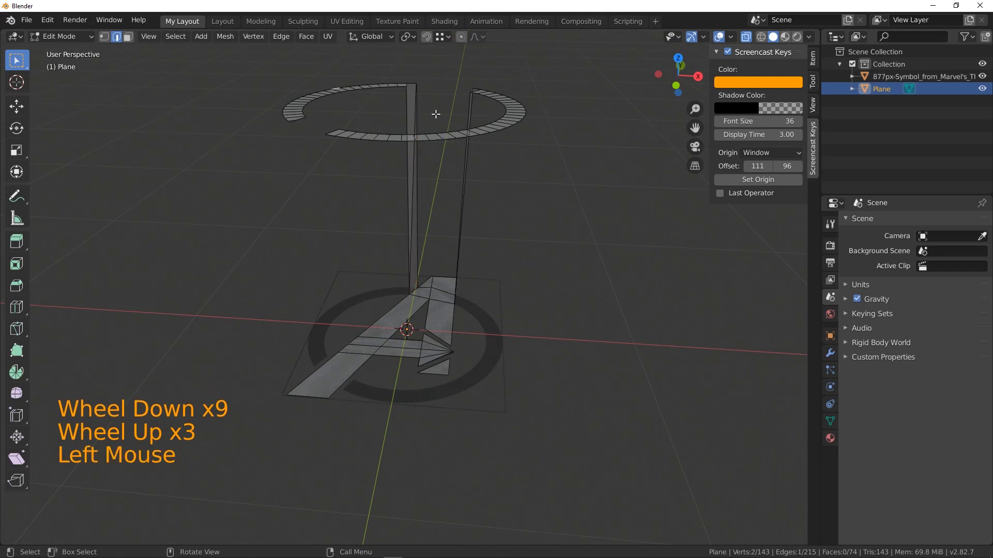
click(128, 37)
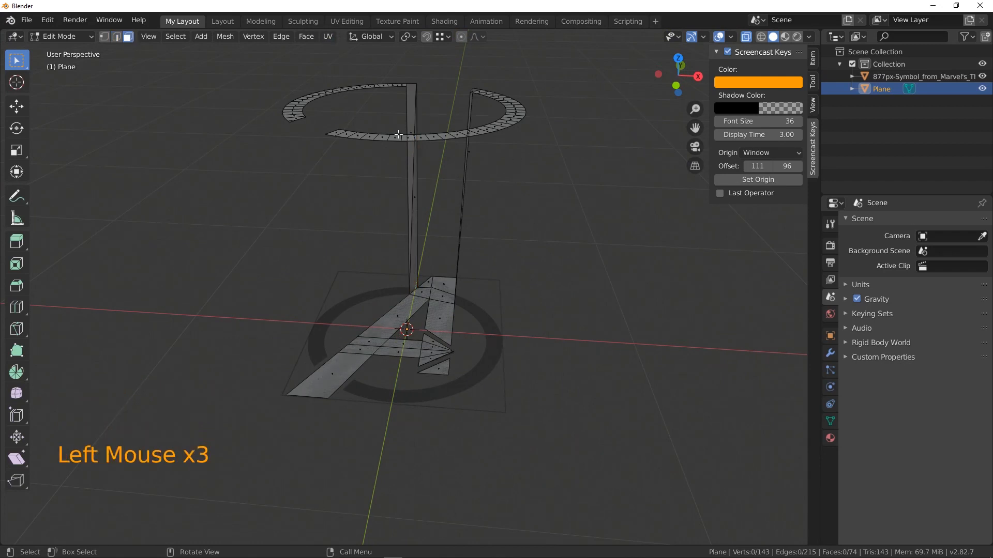
click(105, 37)
key(a)
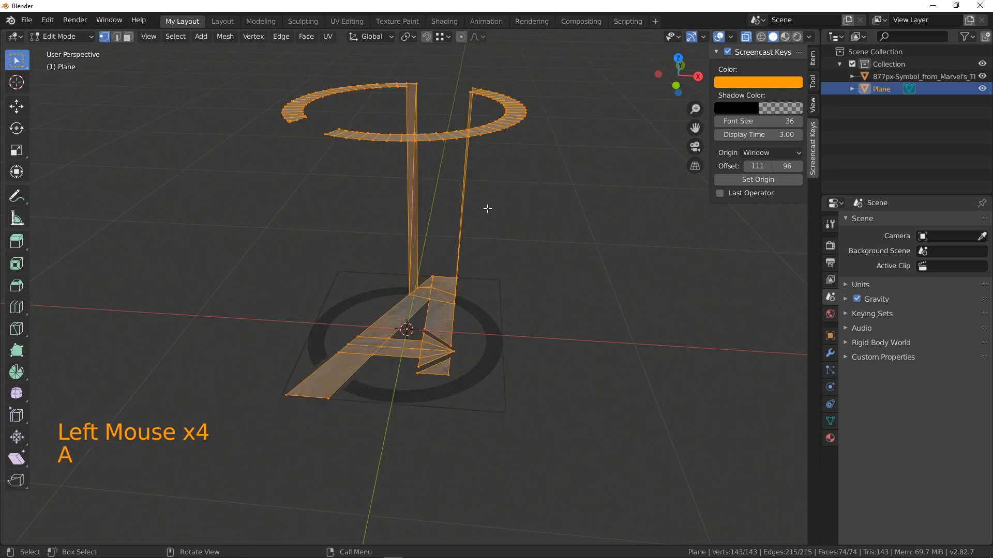
key(s)
key(z)
key(0)
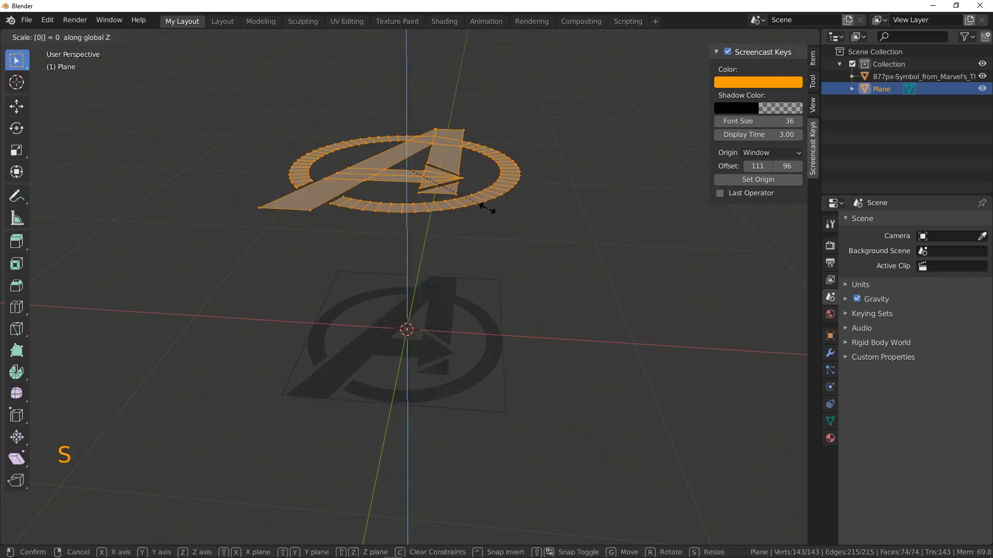
key(Return)
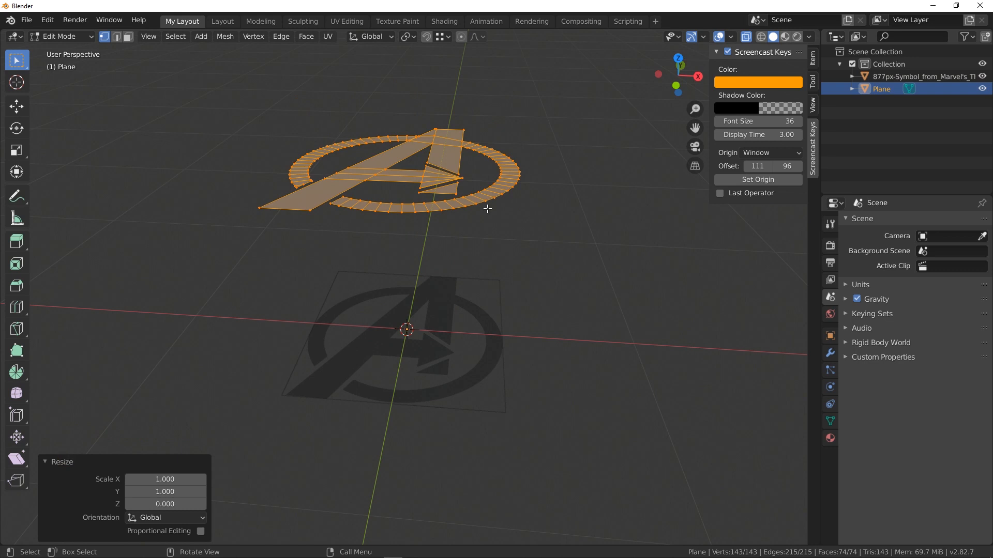
- Move the flattened logo down about 0.749 m along Z and hide the reference image
key(g)
key(z)
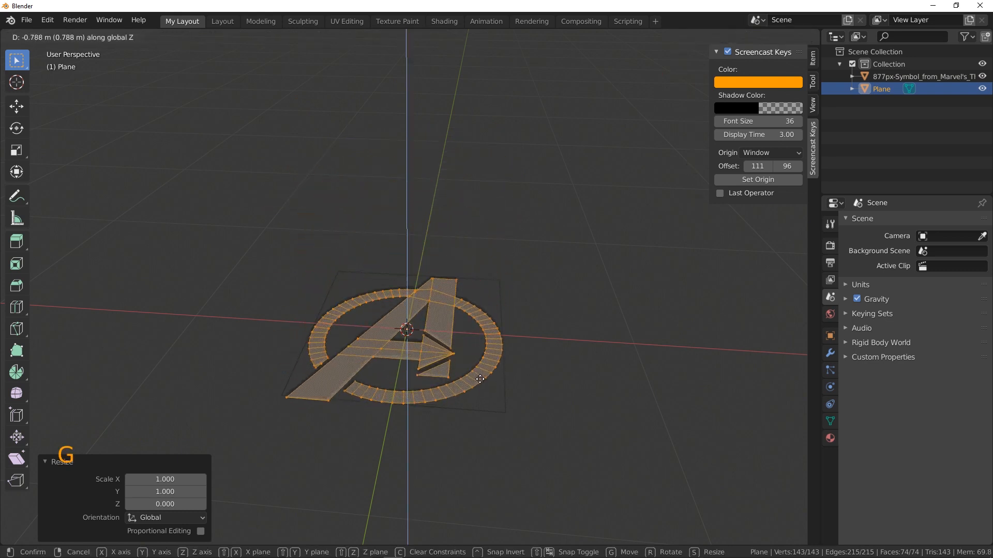
click(481, 373)
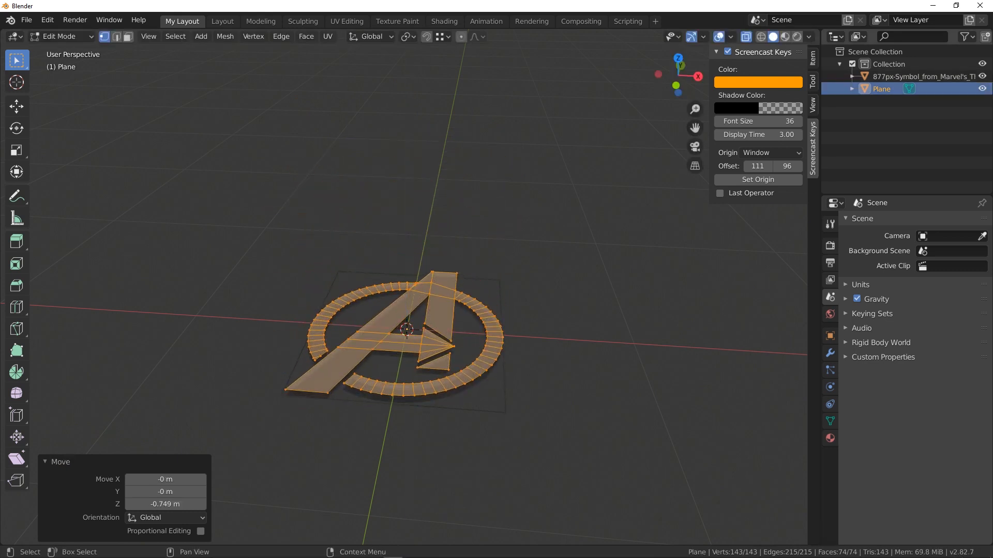
click(982, 76)
- Nudge the outer end vertex of the upper-left ring arc up along Y by about 0.0008 m, level with the A's adjacent corner vertex
middle_drag(543, 289, 498, 253)
key(KP_7)
scroll(379, 250, up, 5)
scroll(372, 166, up, 4)
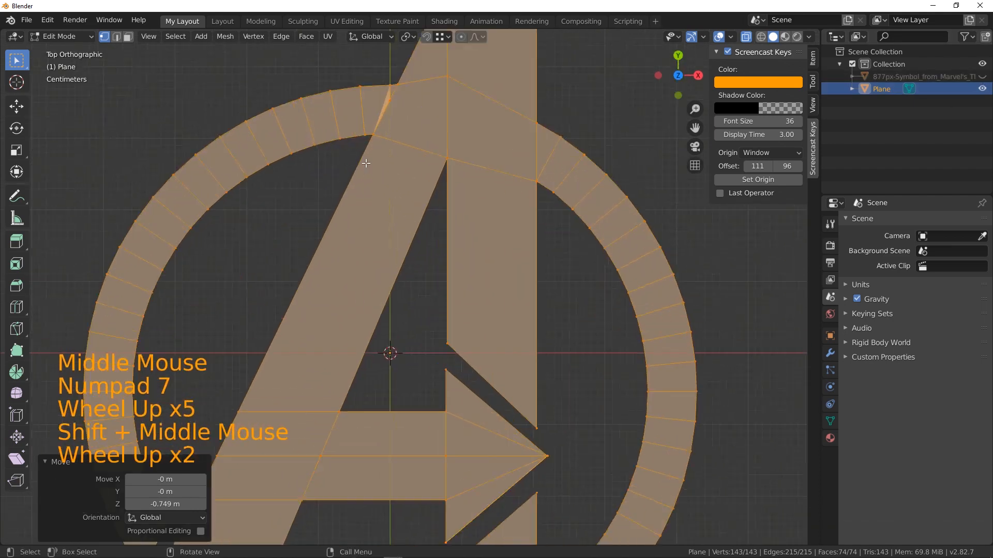
shift+middle_drag(372, 165, 433, 315)
scroll(393, 264, up, 4)
scroll(405, 256, up, 3)
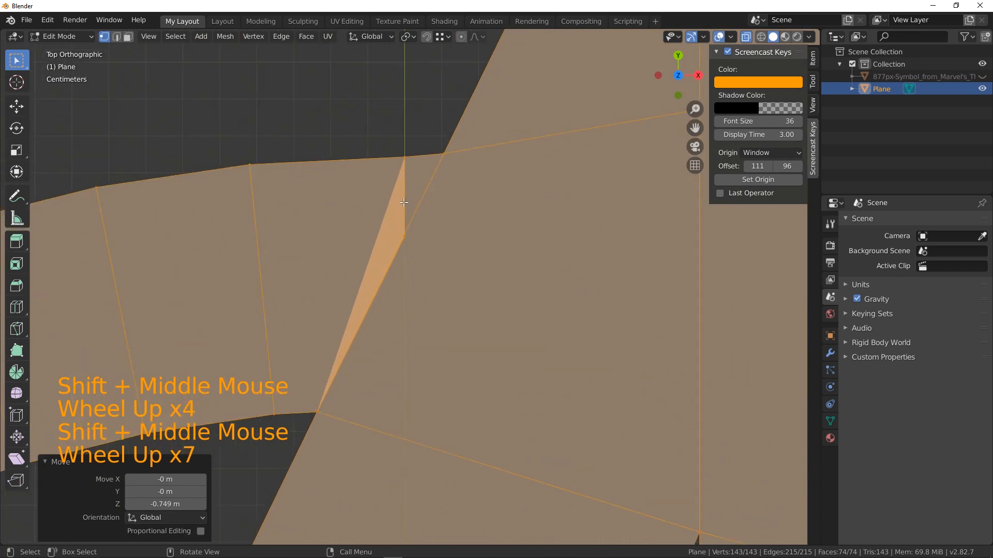
shift+middle_drag(405, 256, 430, 179)
scroll(430, 179, down, 5)
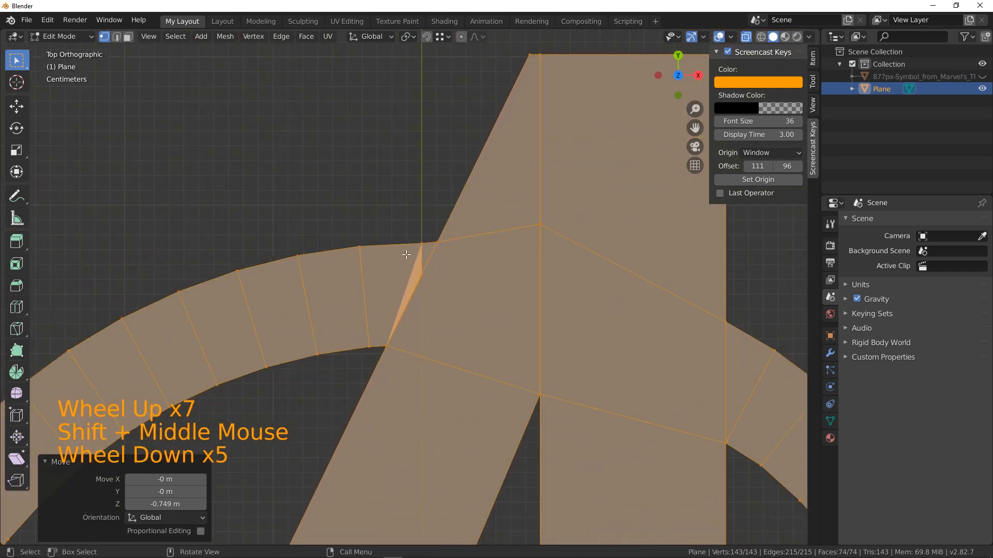
scroll(431, 204, up, 3)
click(430, 212)
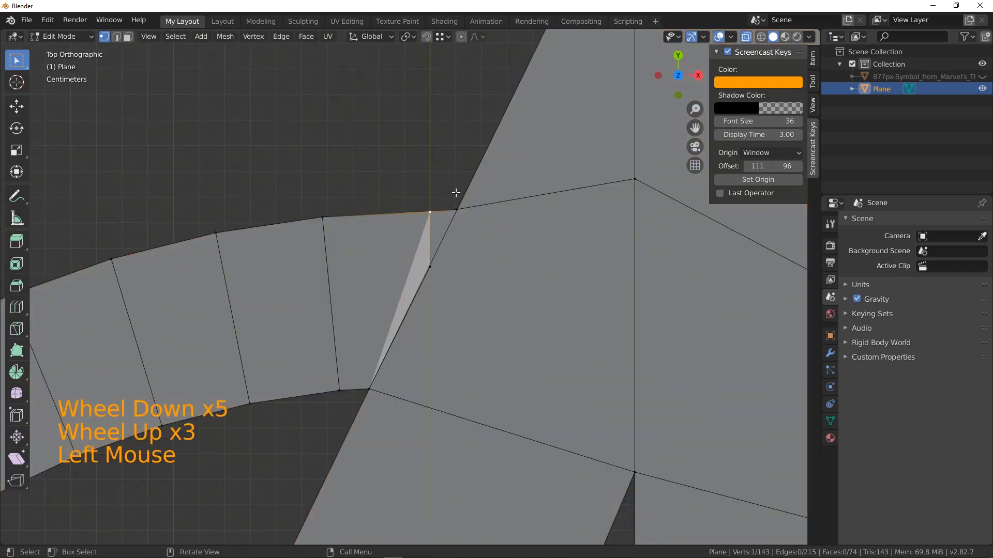
key(g)
key(y)
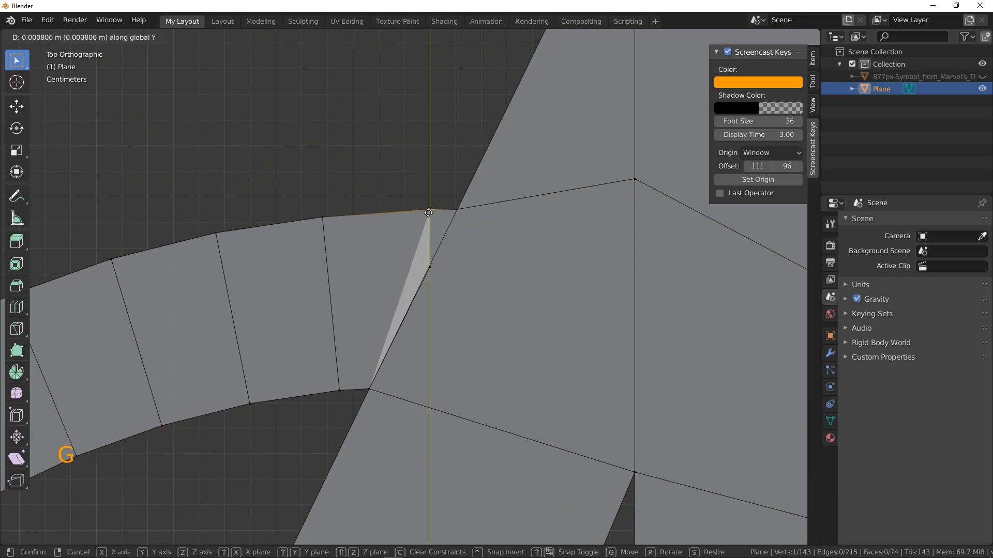
click(428, 212)
- Move the overlapping middle vertex at the A's slanted edge into the arc's end face, about -0.0158 m in X and 0.005 m in Y
scroll(447, 233, down, 2)
scroll(448, 233, up, 3)
click(432, 268)
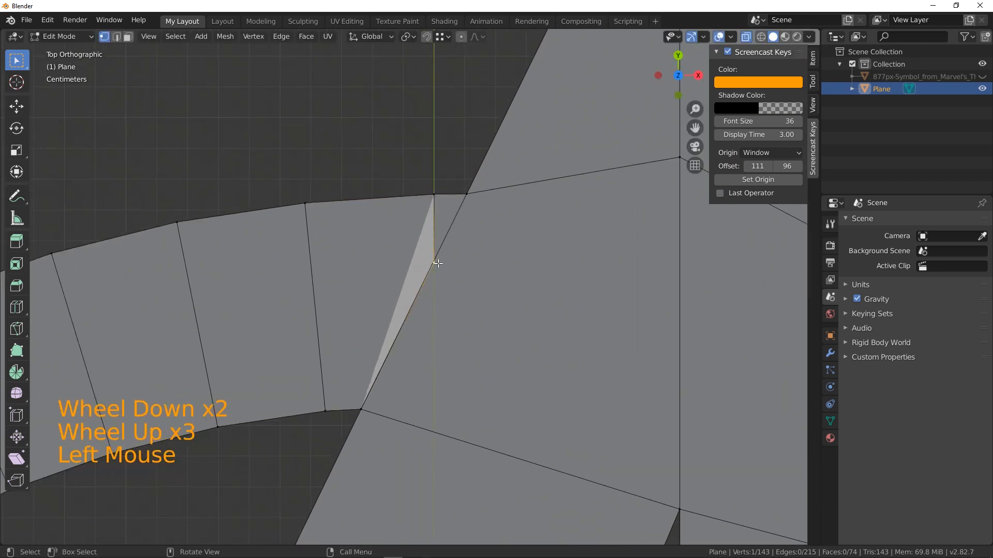
key(g)
click(395, 245)
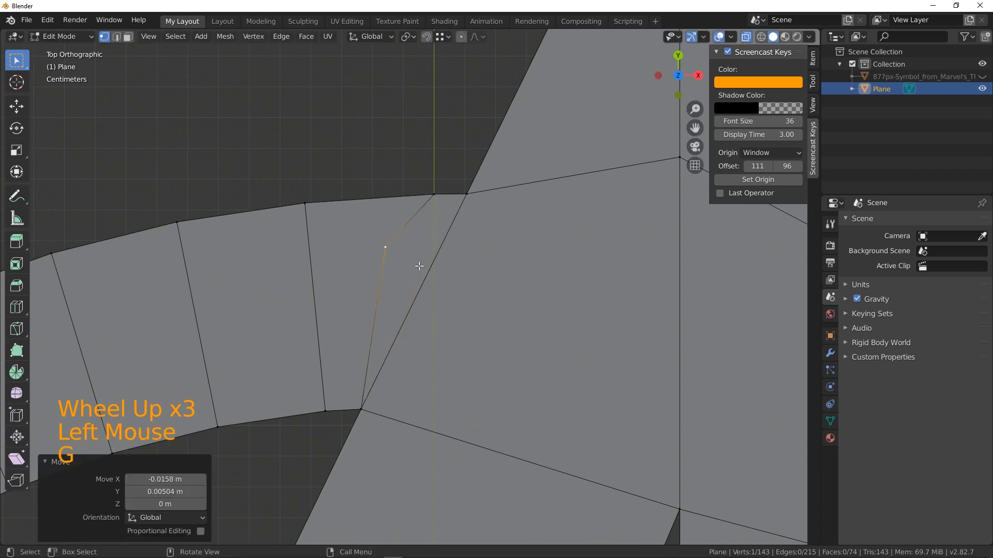
- Dissolve the two extra edges crossing the last face of the upper-left ring arc
click(117, 36)
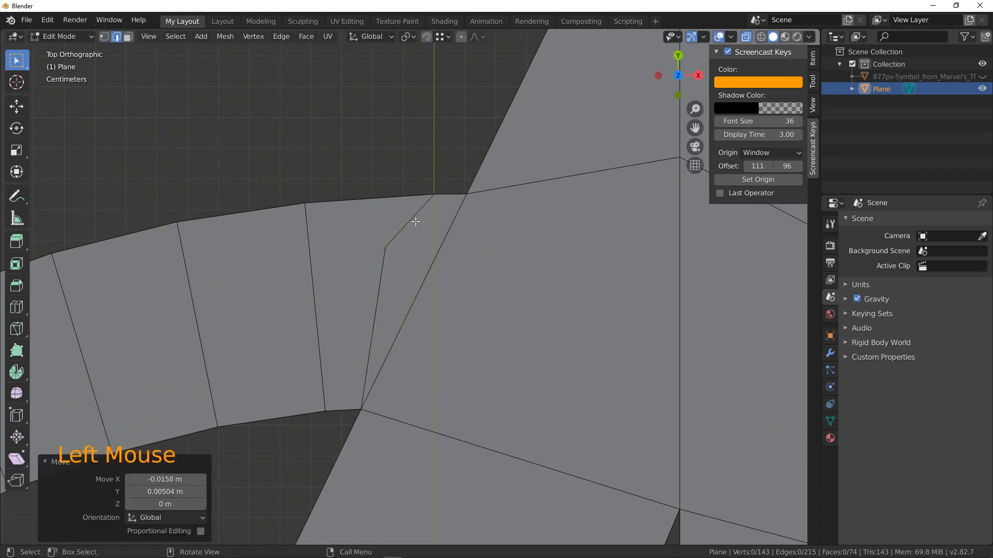
click(414, 221)
shift+click(388, 299)
key(x)
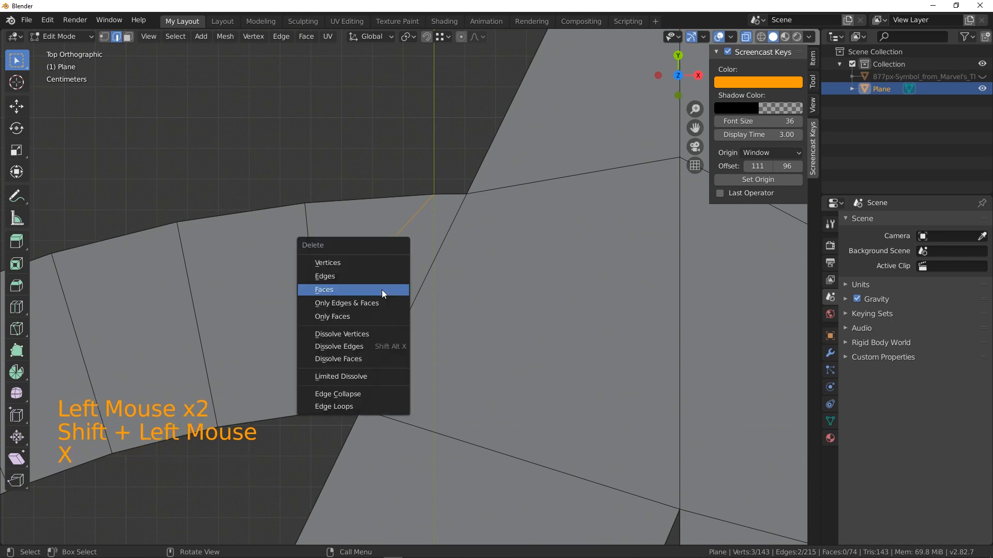
click(376, 345)
- Select all faces of the logo and extrude them upward by about 0.077 m
scroll(483, 326, down, 9)
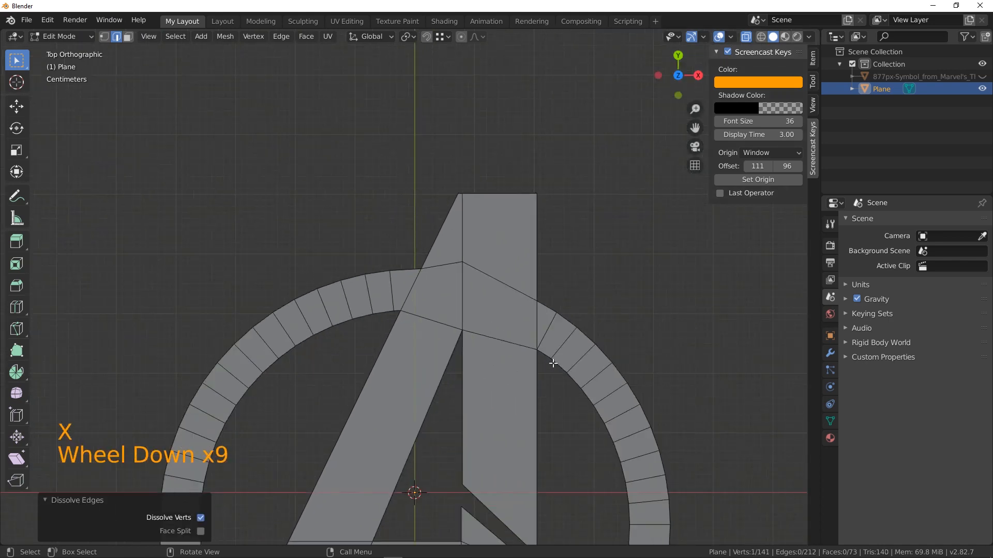
scroll(555, 369, down, 4)
shift+middle_drag(560, 377, 520, 329)
scroll(521, 326, up, 3)
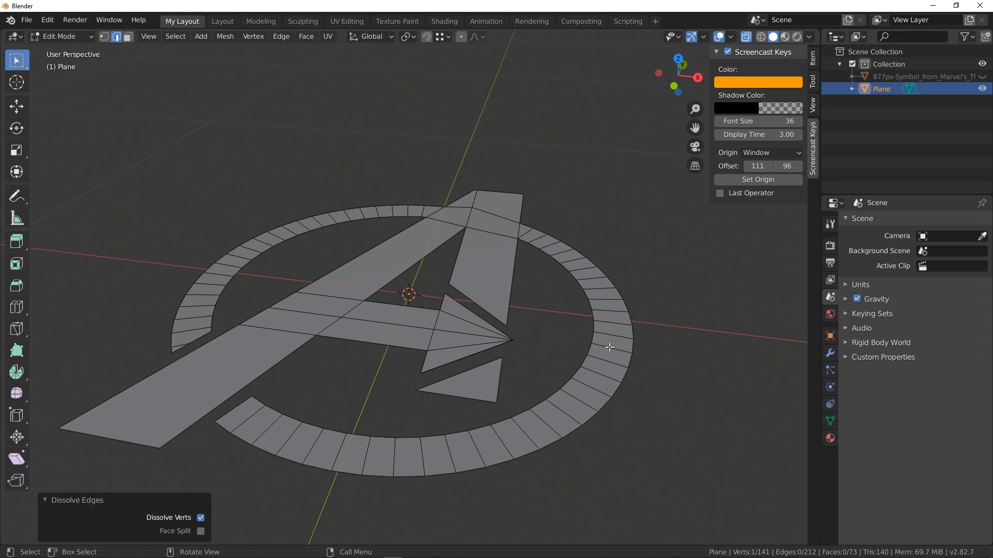
middle_drag(670, 384, 542, 314)
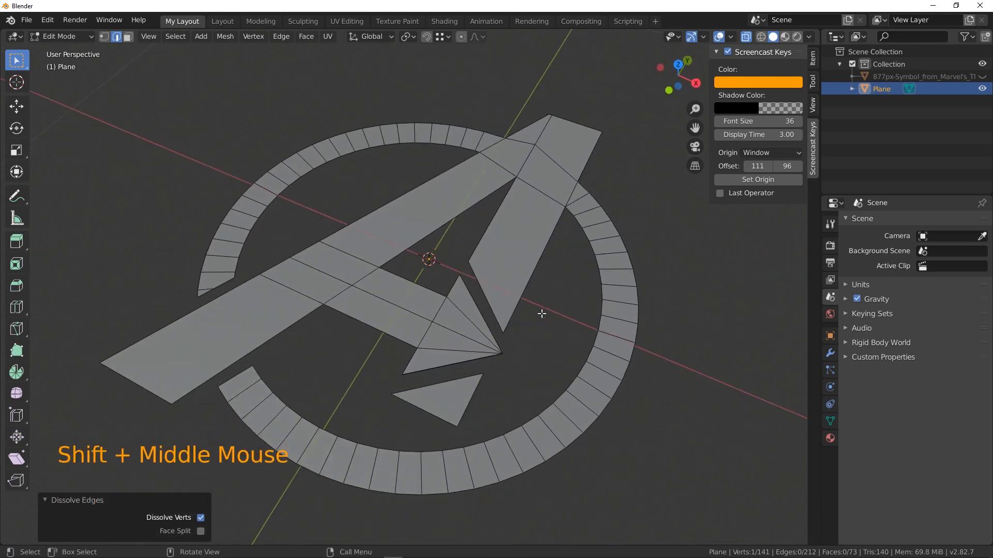
click(127, 37)
key(a)
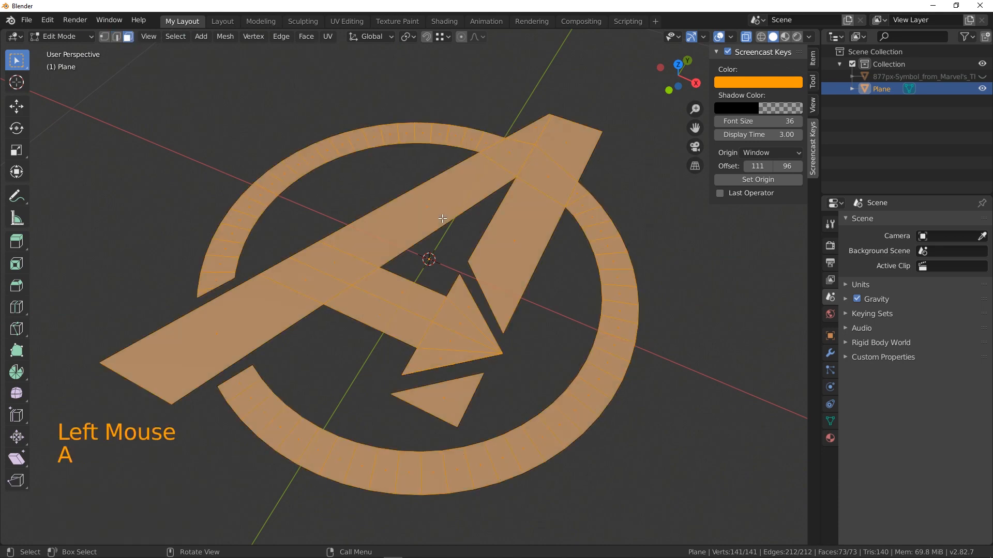
key(e)
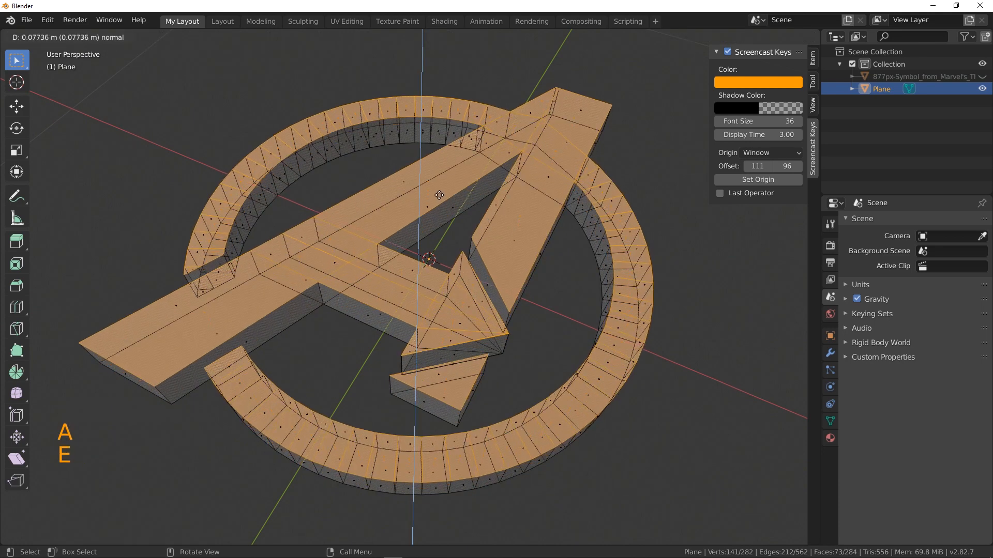
click(437, 207)
- Apply a Limited Dissolve to the whole extruded mesh to remove redundant edges on its flat faces
middle_drag(437, 207, 531, 361)
click(548, 369)
key(a)
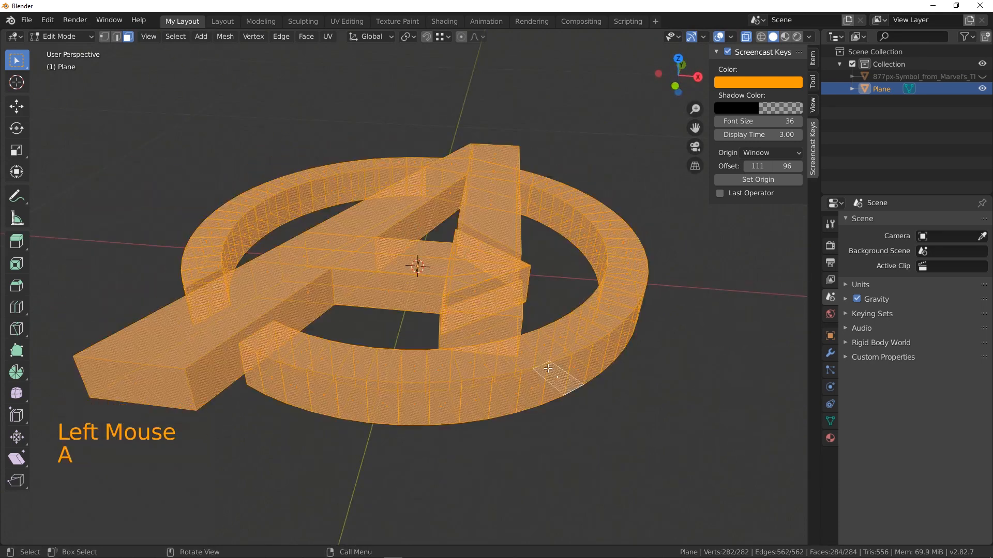
key(x)
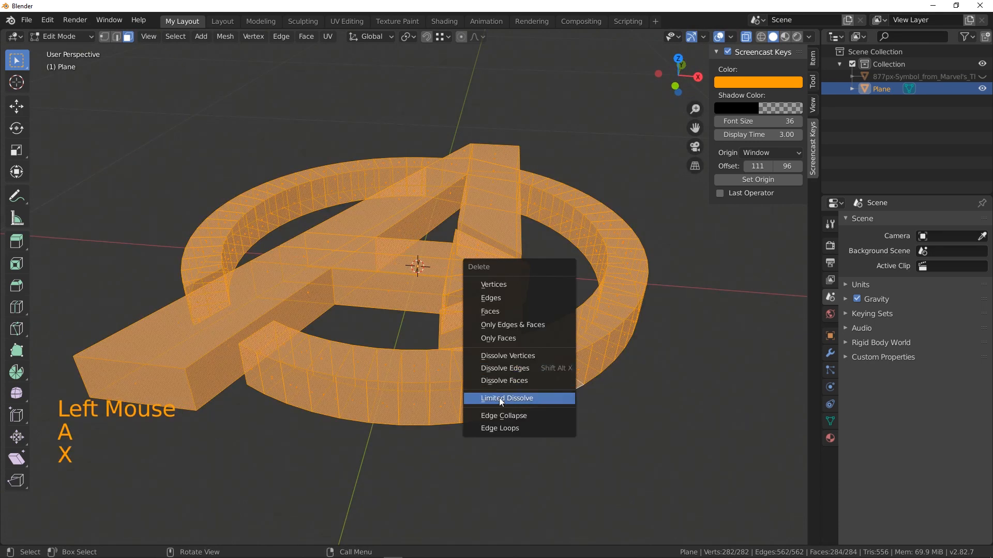
click(499, 398)
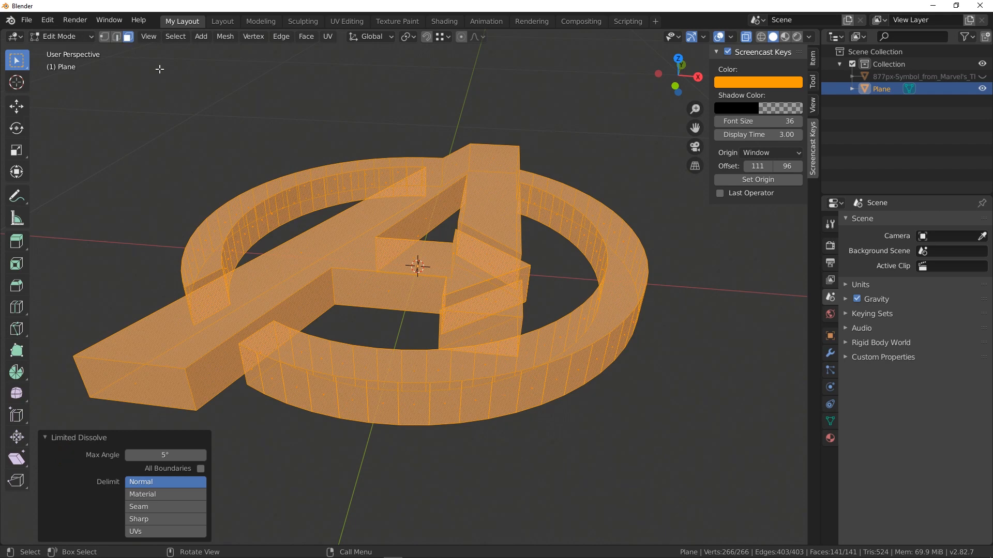
- Switch to Object Mode and turn off X-ray display
click(62, 36)
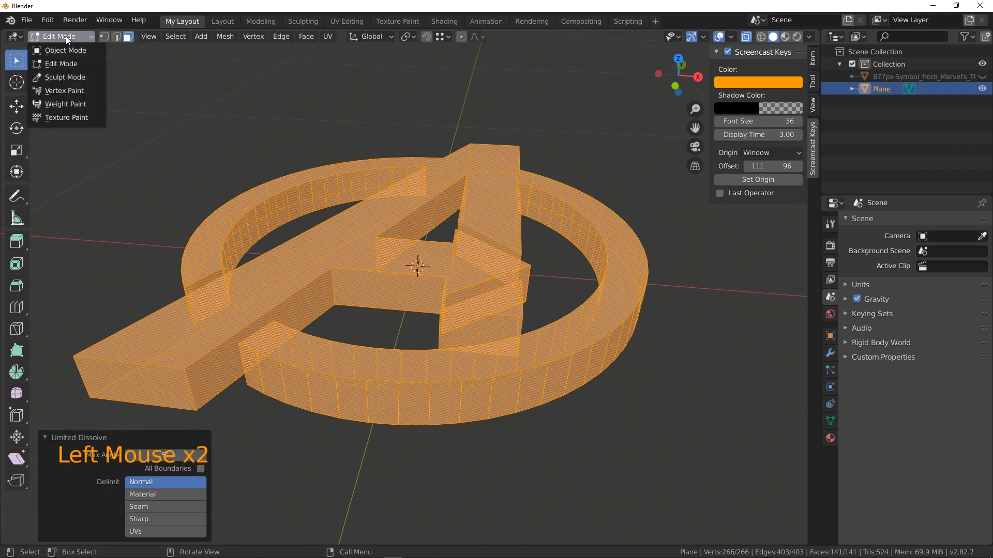
click(70, 47)
click(749, 36)
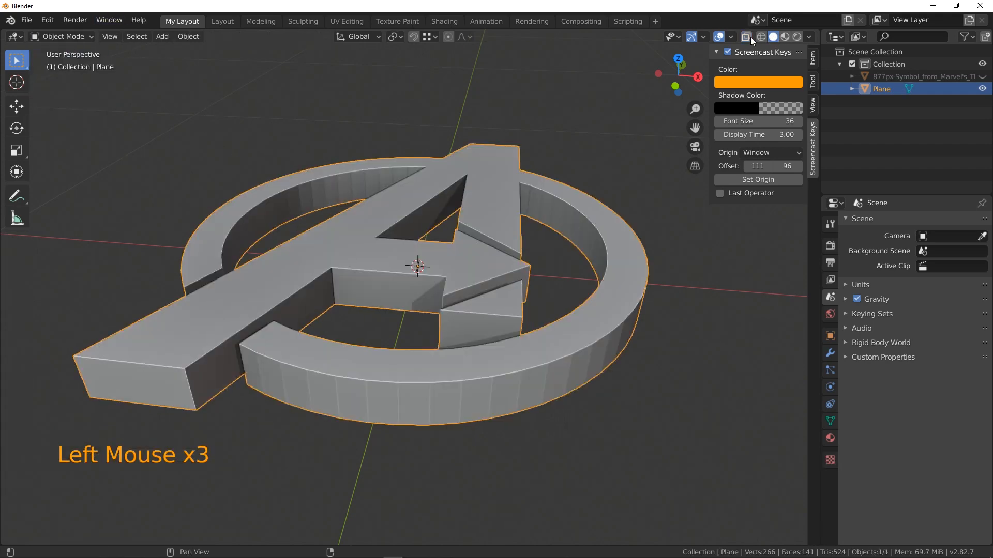
- Return the logo mesh to Edit Mode
middle_drag(674, 246, 650, 269)
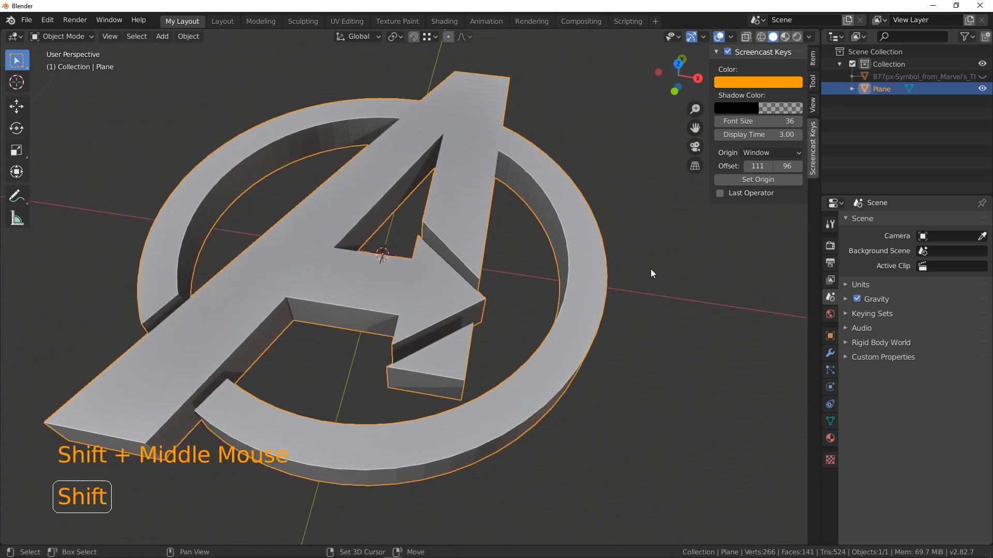
click(347, 241)
click(62, 36)
click(67, 50)
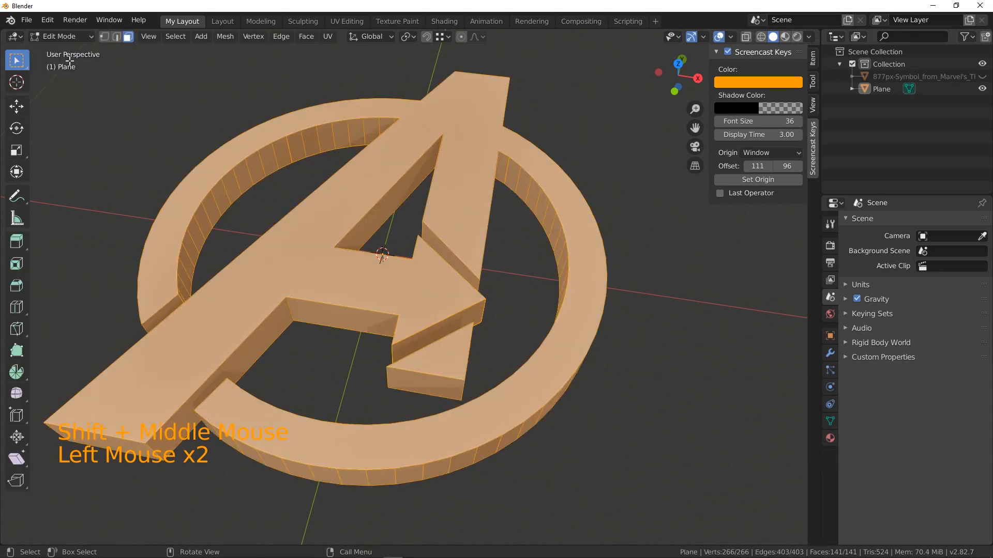
- Examine the solid logo's ring, A and arrow shapes from several angles and from above
middle_drag(434, 227, 453, 206)
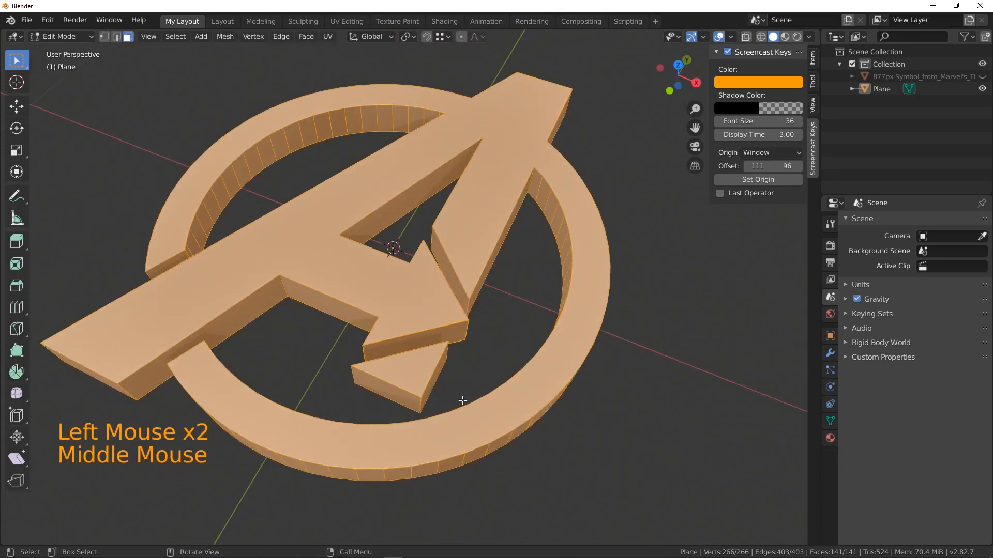
mouse_move(462, 401)
middle_down()
mouse_move(556, 315)
mouse_move(513, 276)
mouse_move(469, 402)
middle_up()
middle_drag(541, 394, 587, 359)
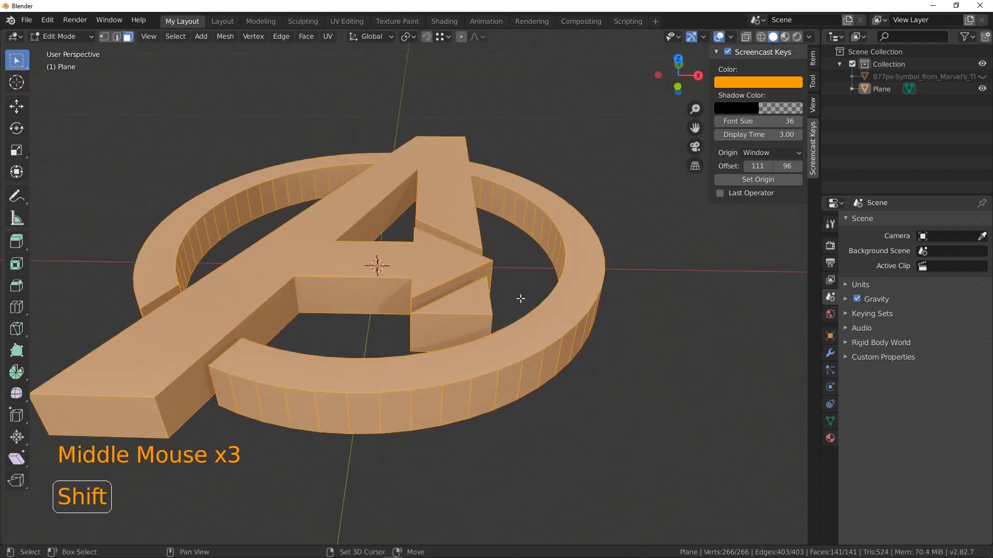
shift+middle_drag(521, 298, 425, 296)
middle_drag(571, 353, 430, 353)
scroll(612, 343, up, 2)
key(KP_7)
scroll(473, 327, down, 3)
scroll(369, 397, up, 2)
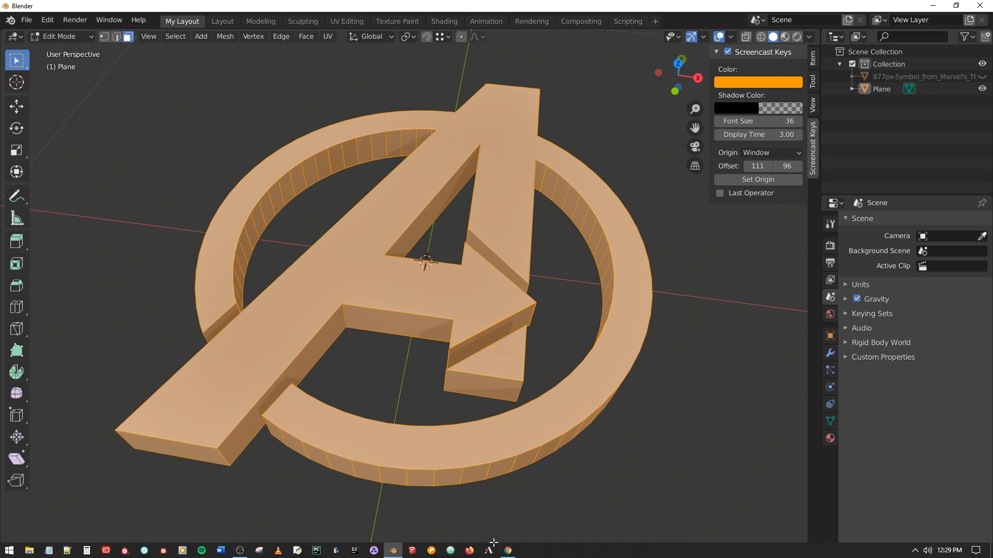
- Switch to the browser, search Google Images for "avengers logo" and open the red Avengers Logo Temporary Tattoo image
click(508, 552)
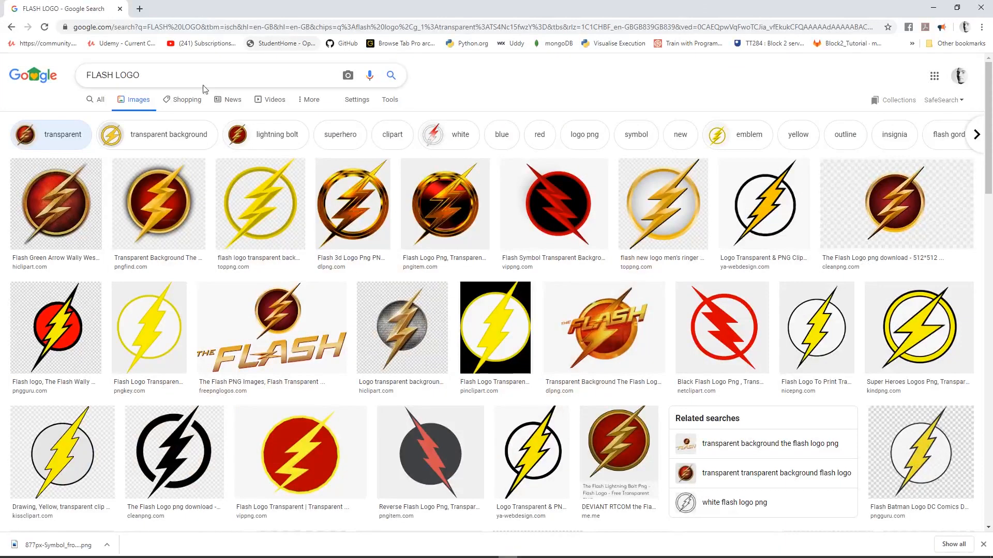
drag(192, 78, 82, 76)
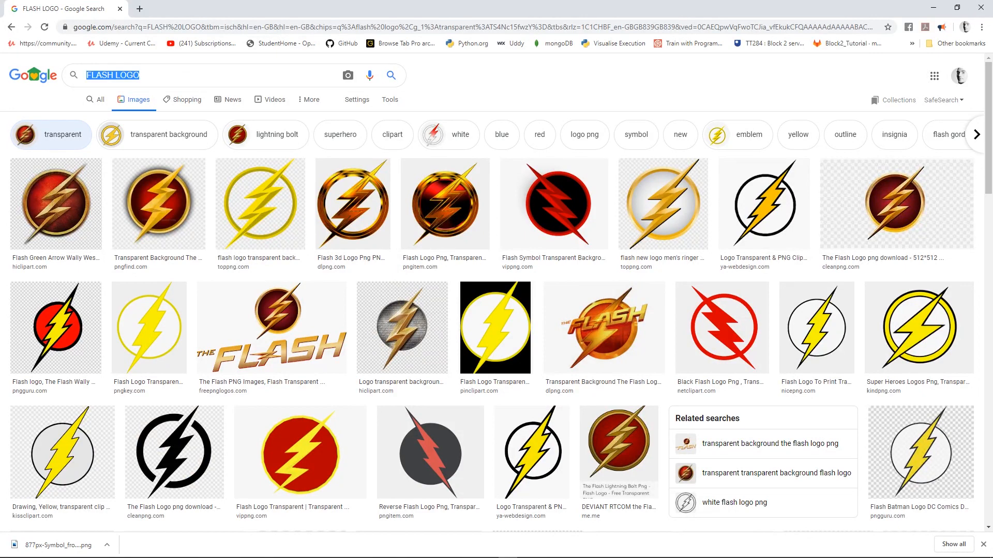
text(AVENGER)
key(Down)
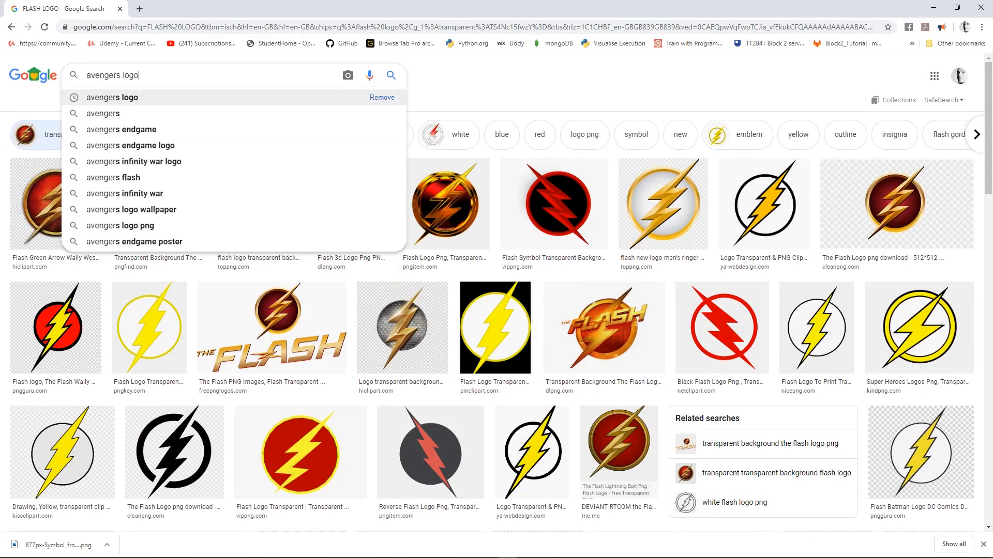
key(Return)
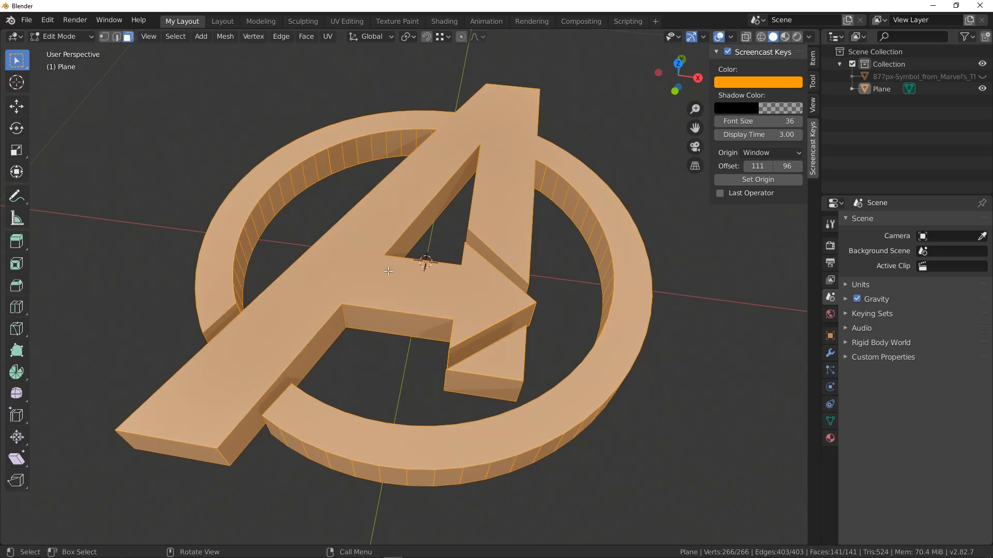
middle_drag(388, 271, 436, 222)
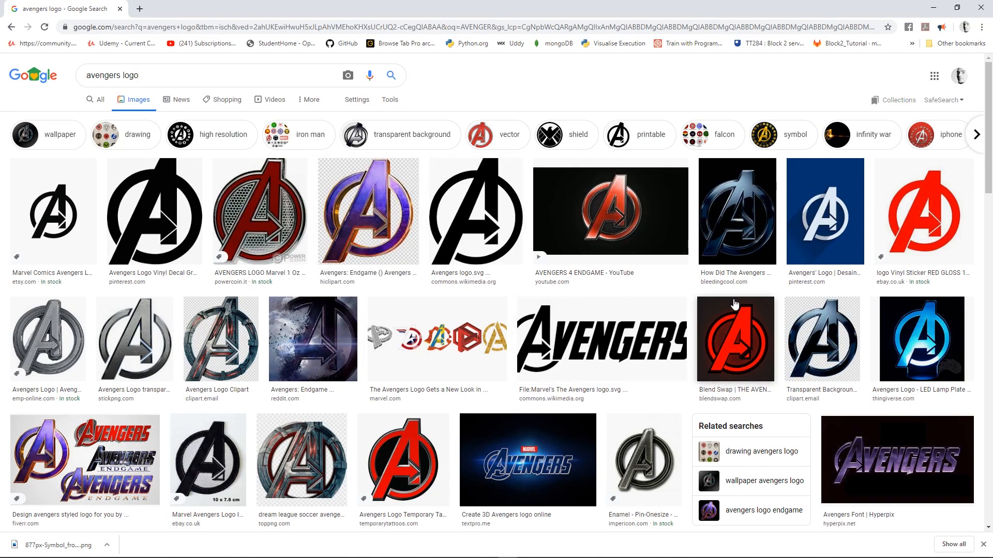
click(400, 464)
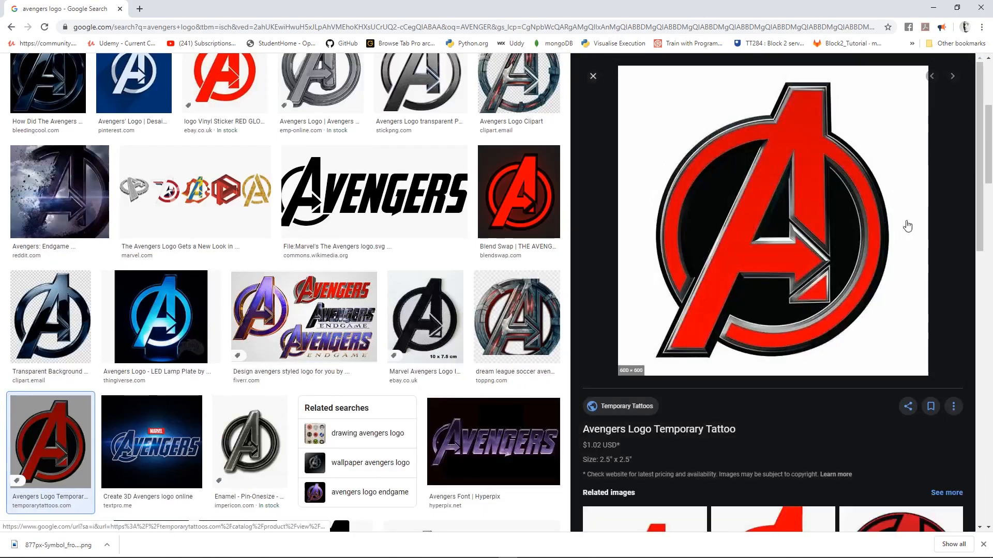
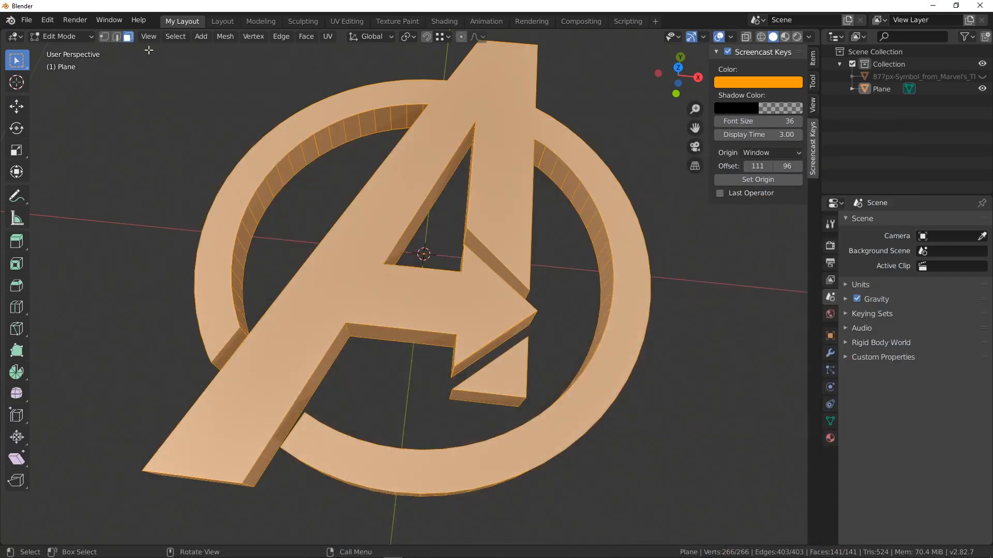
- Inset the logo's main top face and the small triangle's top face by about 0.00594 m
click(451, 106)
shift+click(475, 350)
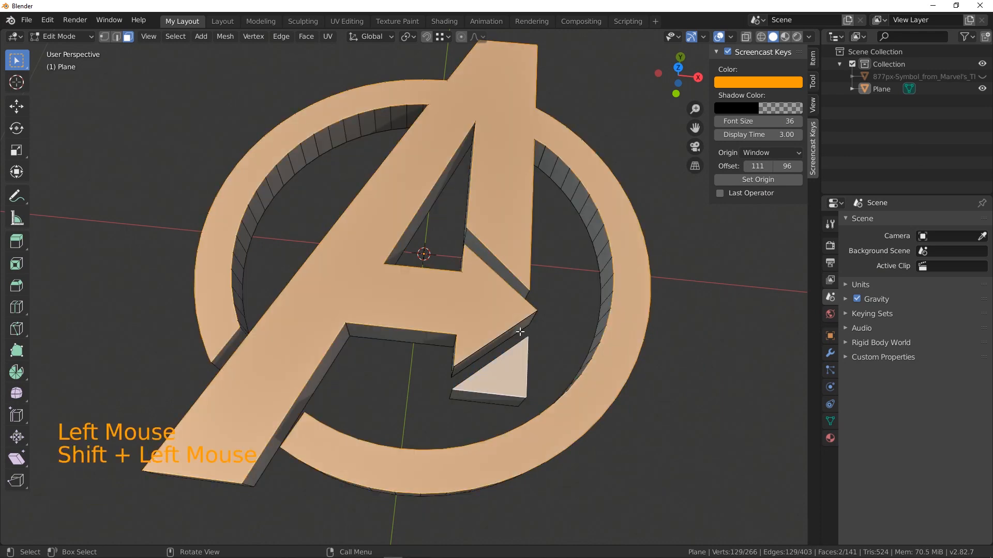
key(KP_7)
shift+middle_drag(534, 276, 520, 318)
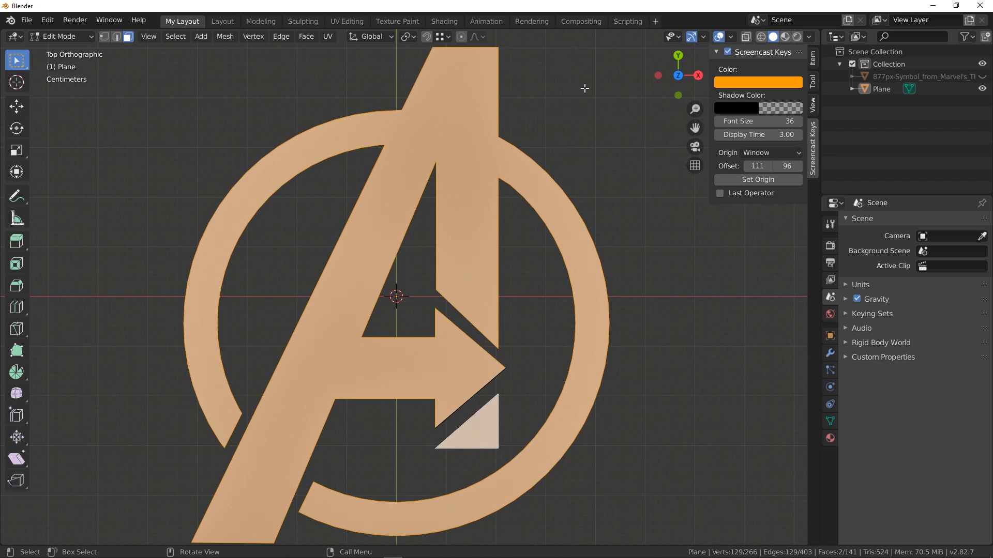
key(i)
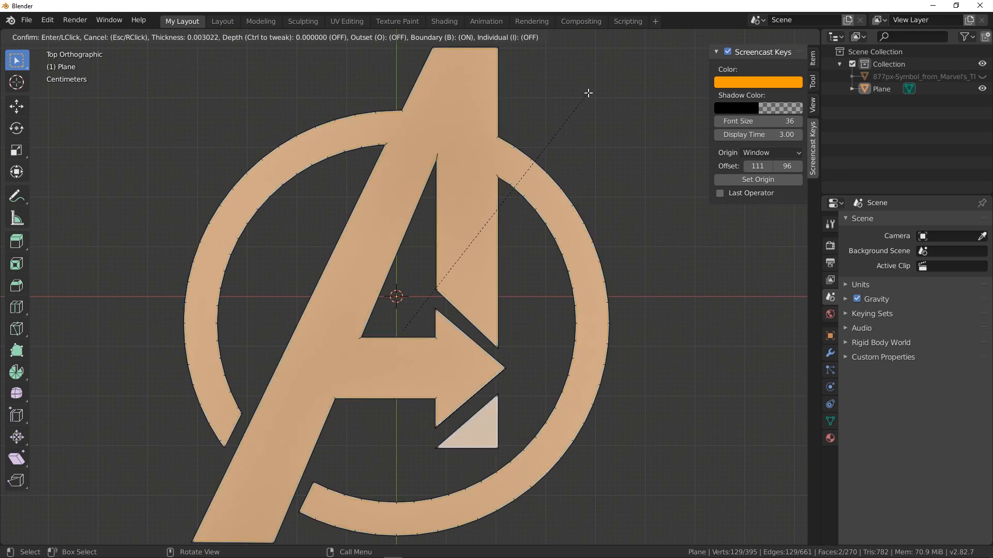
click(587, 93)
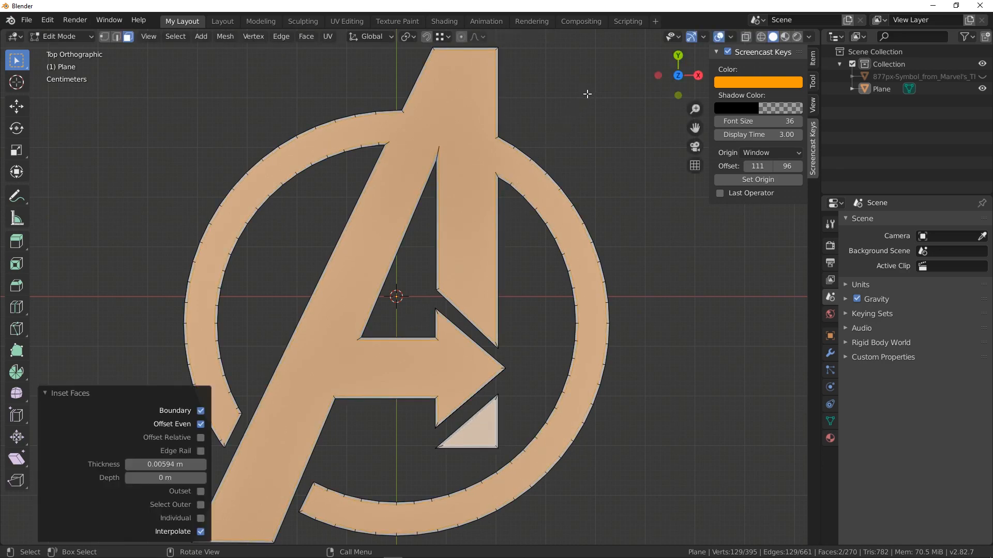
- Try a second inset of the top faces, checking its border at the ring's pointed end beside the A's long leg
middle_drag(314, 393, 398, 321)
shift+middle_drag(492, 389, 567, 410)
scroll(661, 173, up, 3)
shift+middle_drag(660, 173, 437, 210)
scroll(488, 166, down, 1)
scroll(489, 166, up, 3)
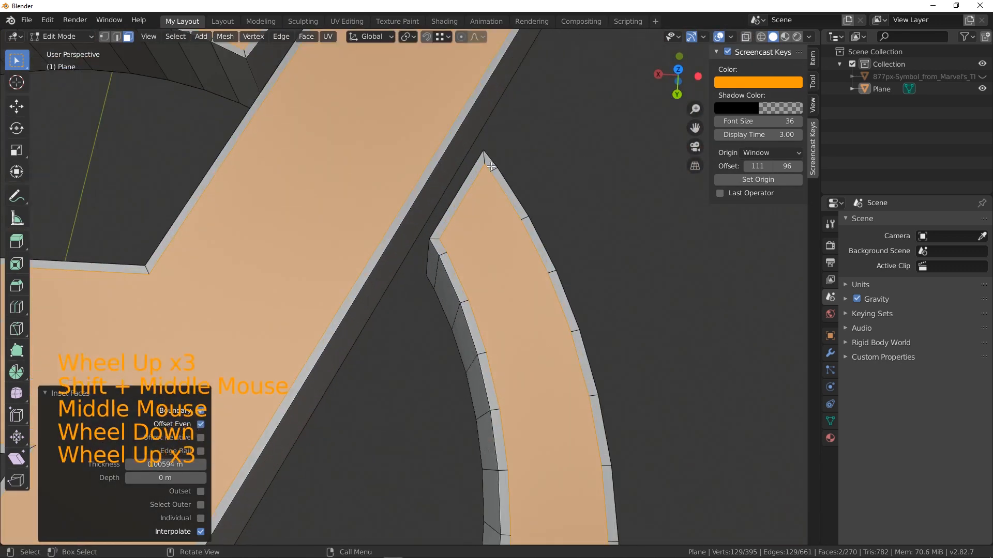
scroll(485, 173, up, 2)
shift+middle_drag(484, 173, 439, 217)
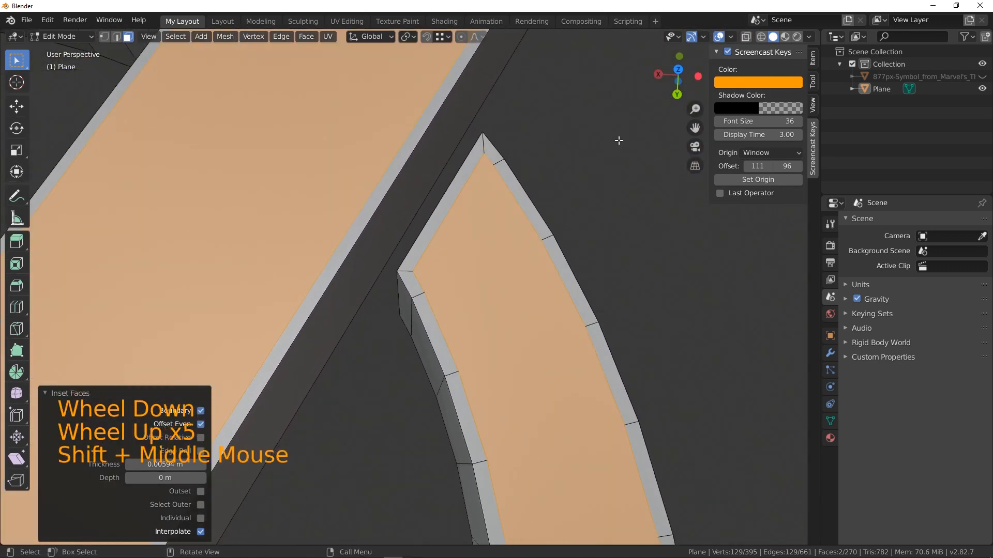
key(i)
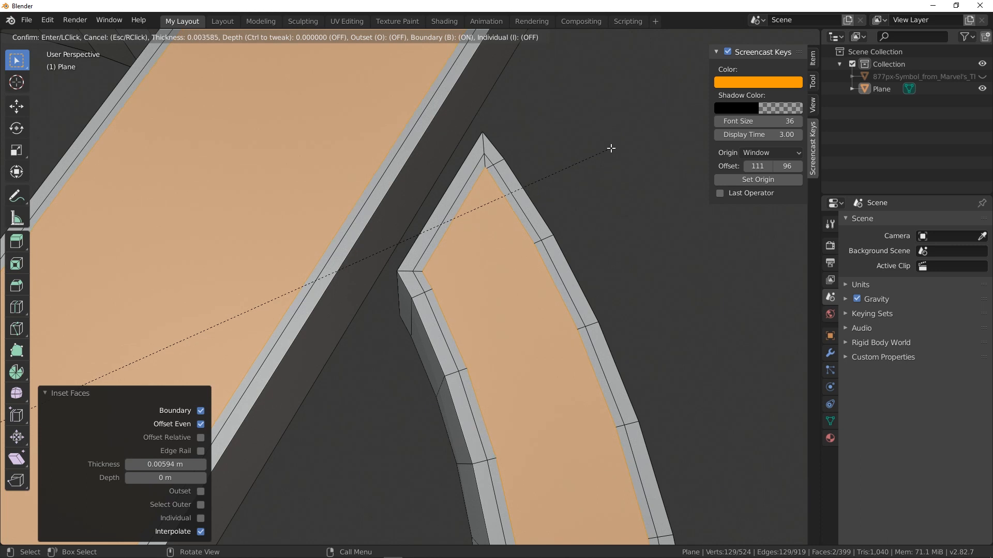
key(Escape)
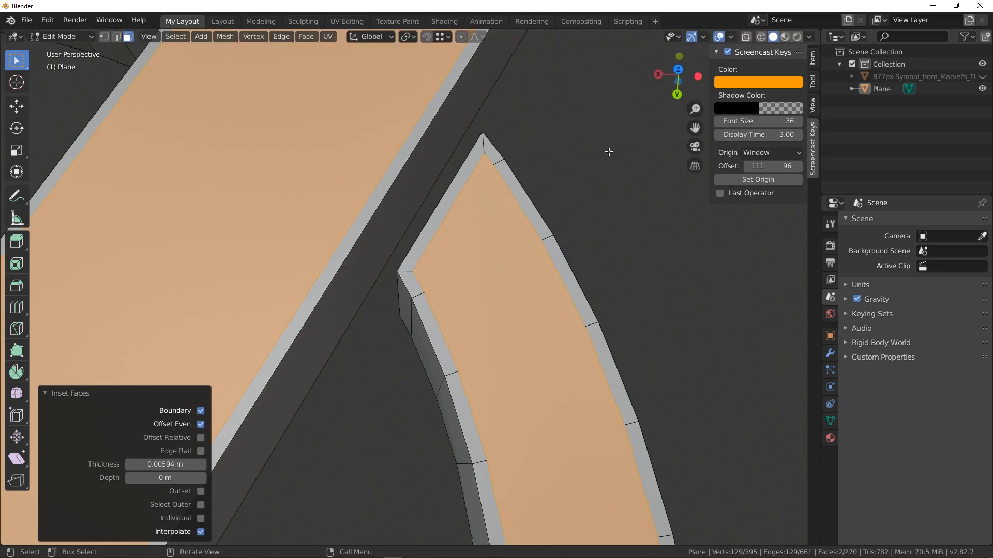
- Merge the extra inset vertex near the ring's pointed end into the inset corner vertex, using At Last
click(103, 38)
click(496, 167)
shift+click(486, 156)
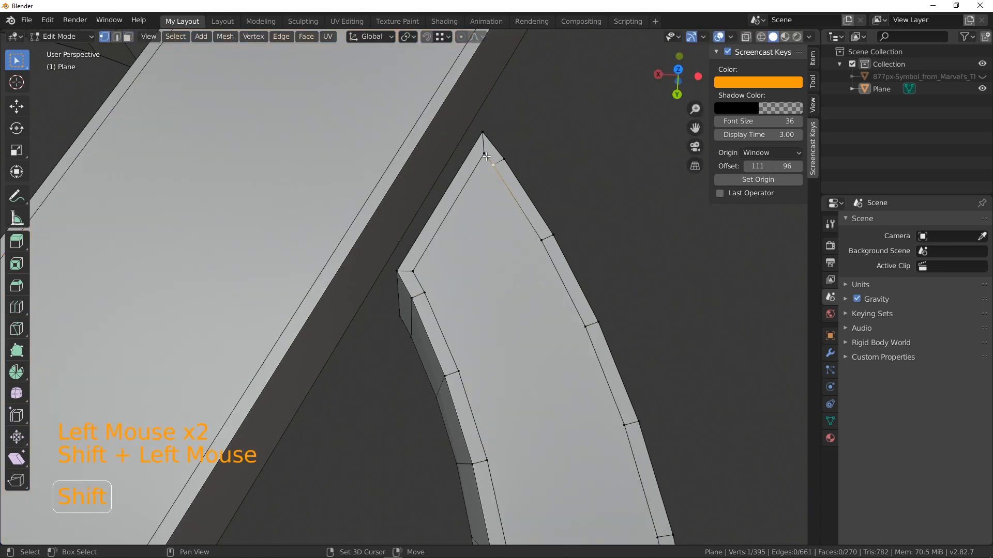
key(alt+m)
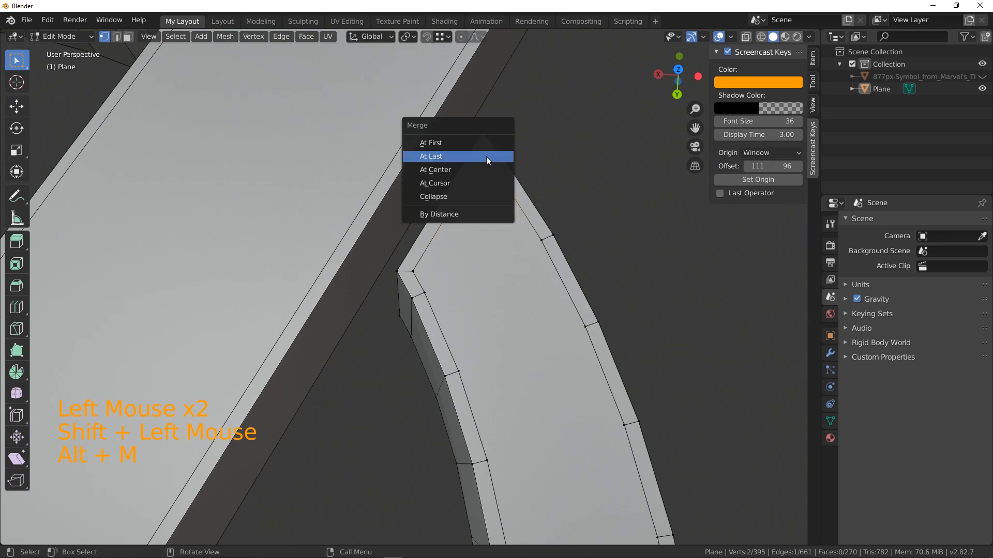
click(486, 156)
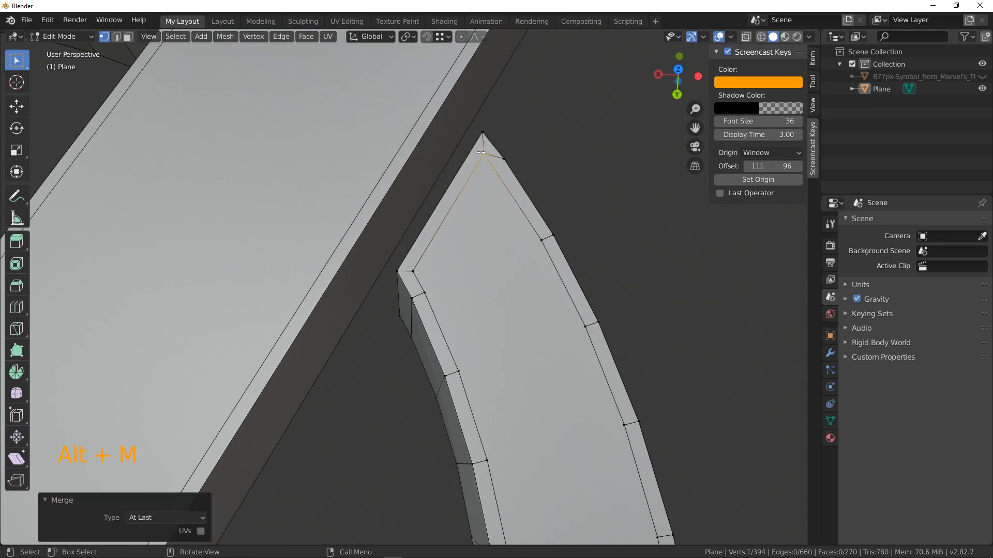
- Dissolve the short border edge and the vertical side edge closest to the ring's pointed end
middle_drag(513, 161, 466, 196)
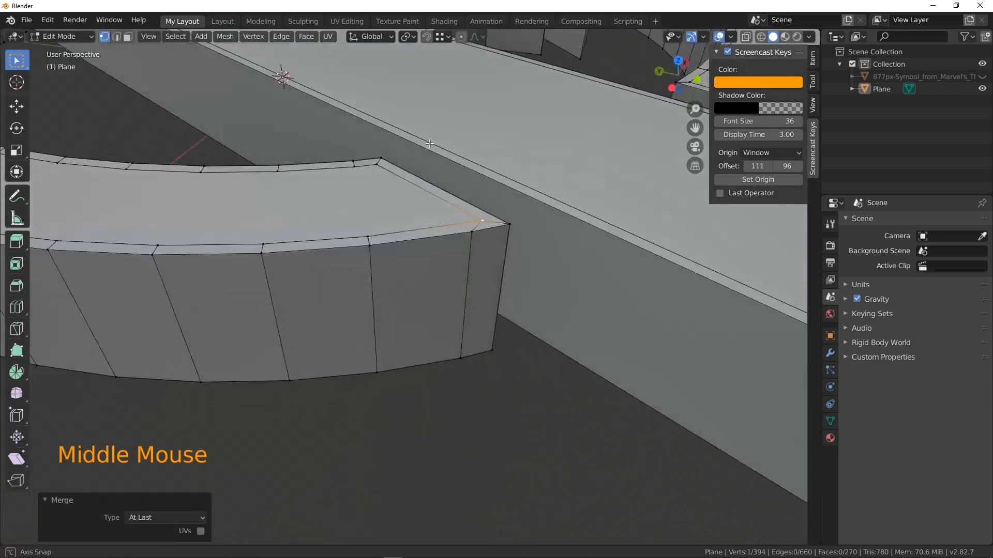
click(116, 37)
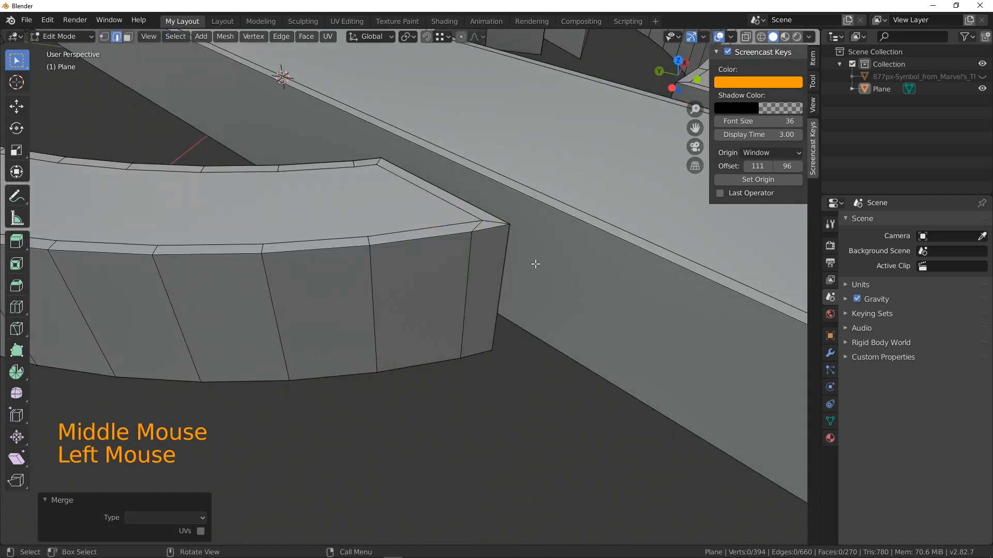
click(486, 228)
shift+click(470, 250)
middle_drag(470, 372, 428, 295)
key(x)
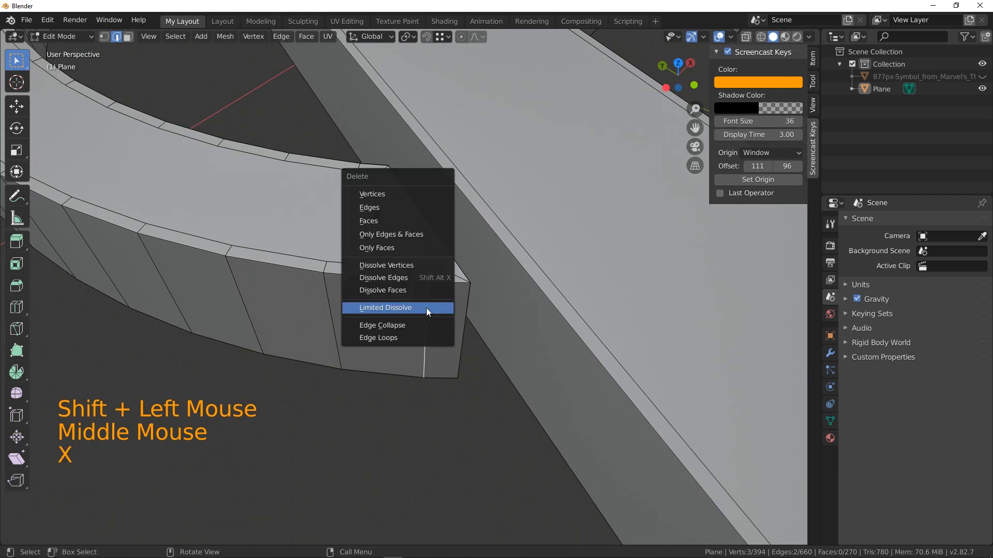
click(414, 282)
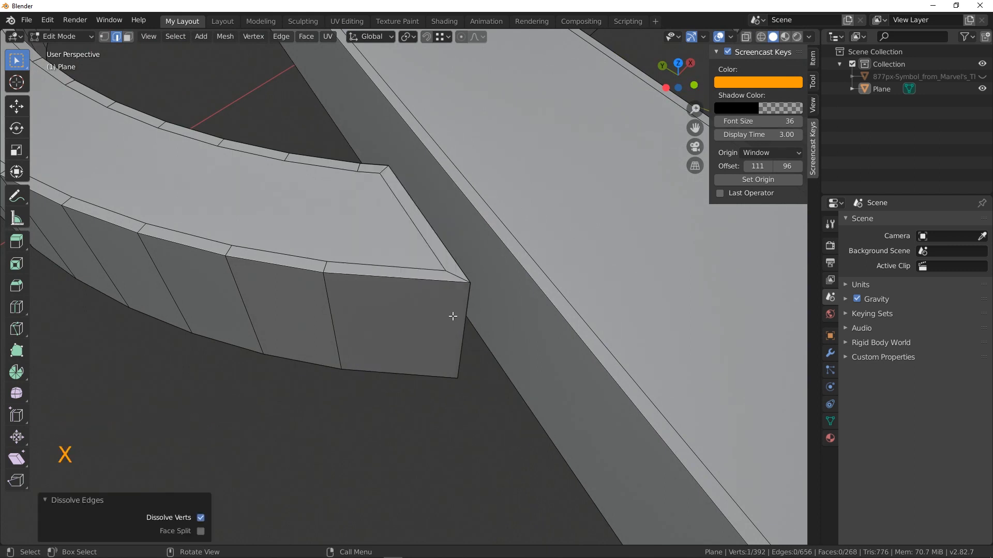
- Add one loop cut across the last outer segment at the ring's pointed end, with a slide factor of -0.154
mouse_move(453, 316)
middle_down()
mouse_move(465, 351)
mouse_move(456, 323)
middle_up()
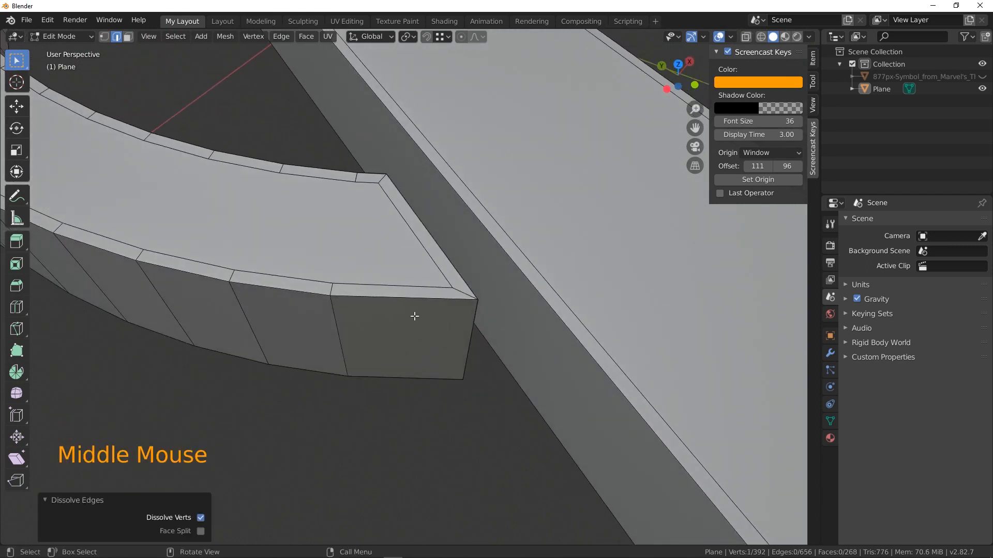
key(ctrl+r)
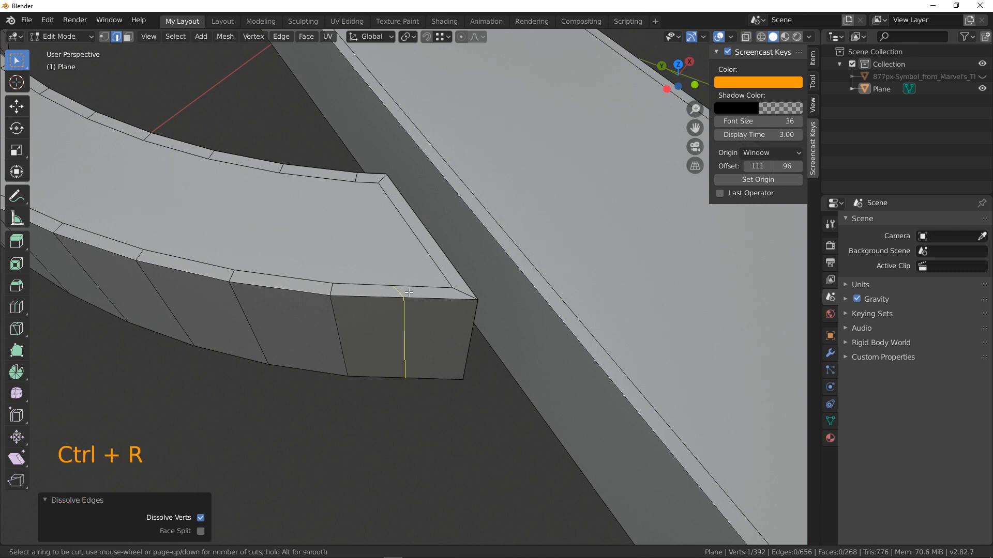
click(409, 292)
click(420, 292)
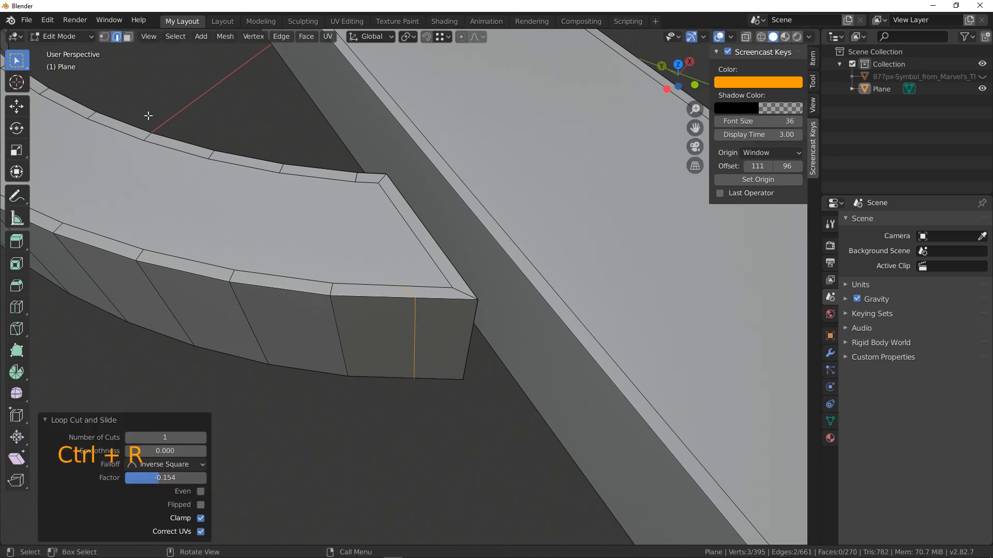
- Slide the new cut's inner border vertex along the inset edge slightly toward the ring's tip
click(103, 38)
click(403, 286)
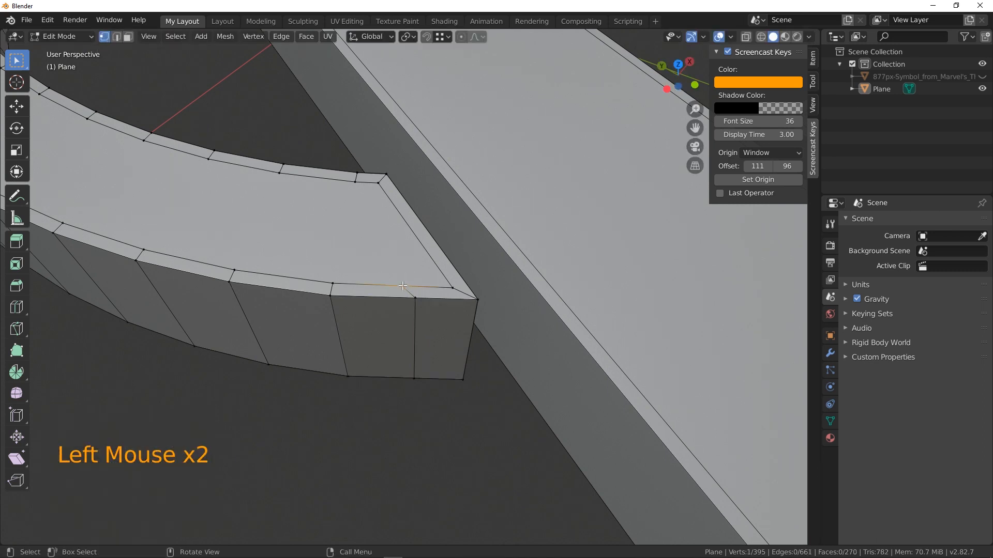
key(KP_7)
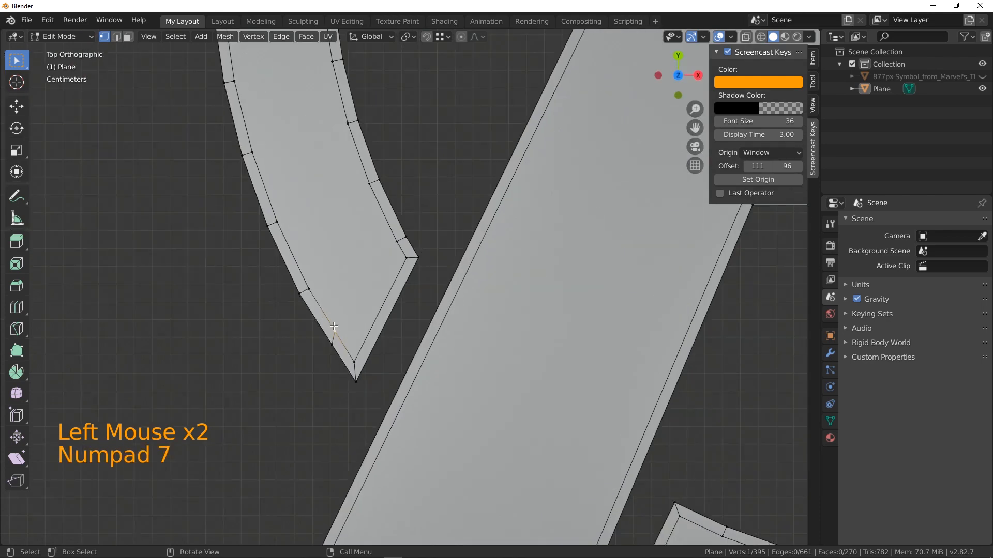
key(shift+v)
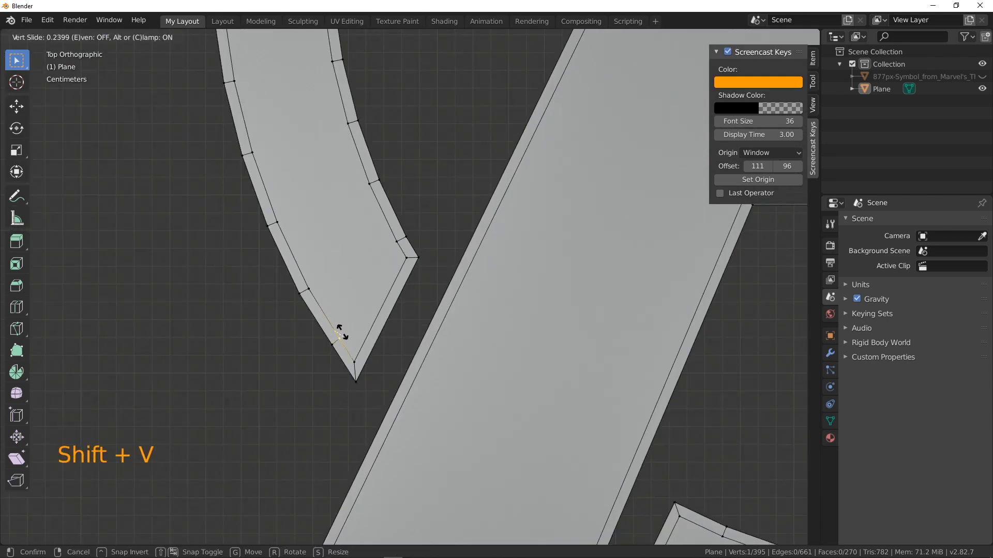
click(344, 336)
- Move the new cut's three vertices outward by -0.00116 m in X and -0.00029 m in Y to follow the ring's curve
shift+click(335, 346)
middle_drag(339, 355, 358, 367)
shift+click(357, 366)
key(KP_7)
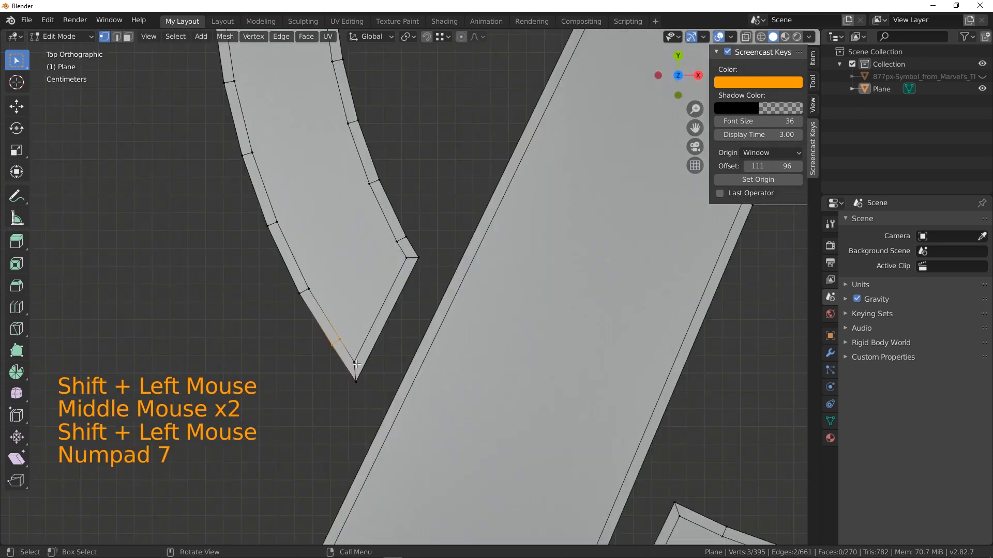
key(g)
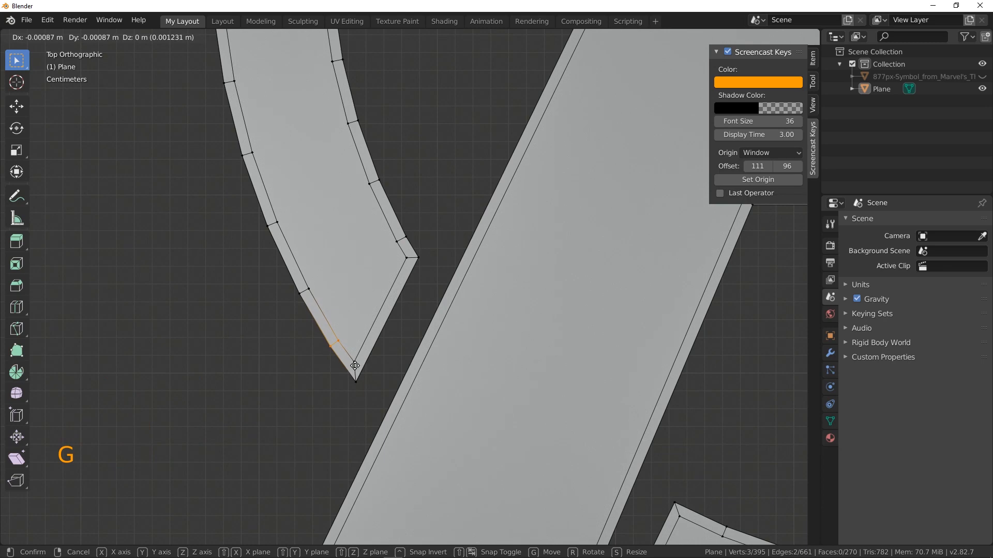
click(355, 365)
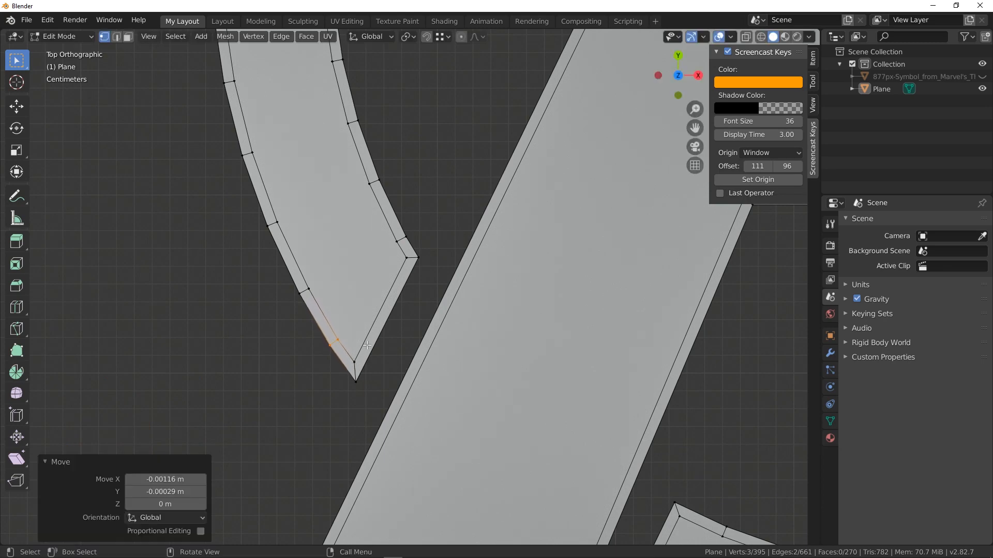
click(423, 207)
- Select the inset top faces of the main logo and the small triangle and extrude them inward by 0.00371 m
scroll(330, 379, down, 6)
shift+middle_drag(331, 379, 399, 364)
scroll(398, 364, down, 2)
shift+middle_drag(438, 305, 410, 308)
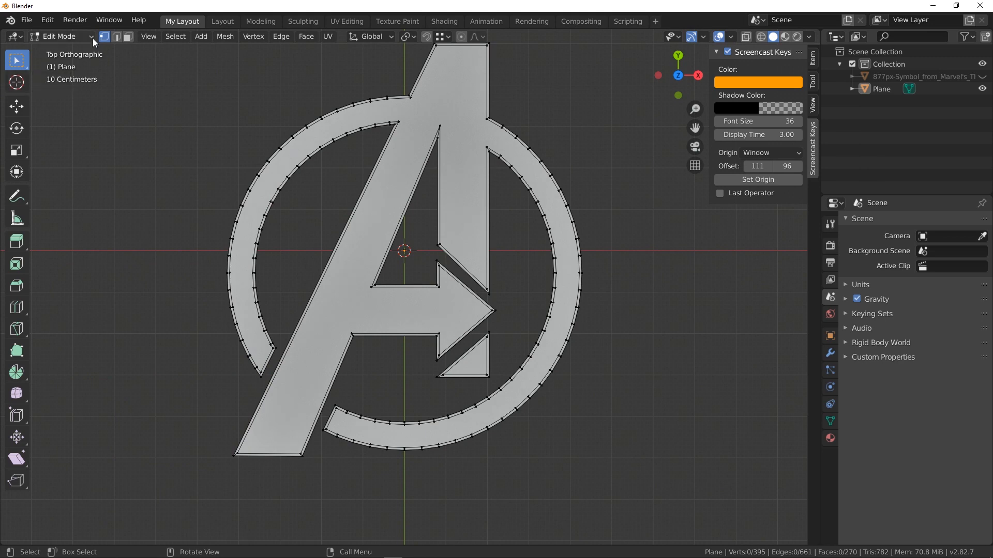
click(128, 37)
click(474, 102)
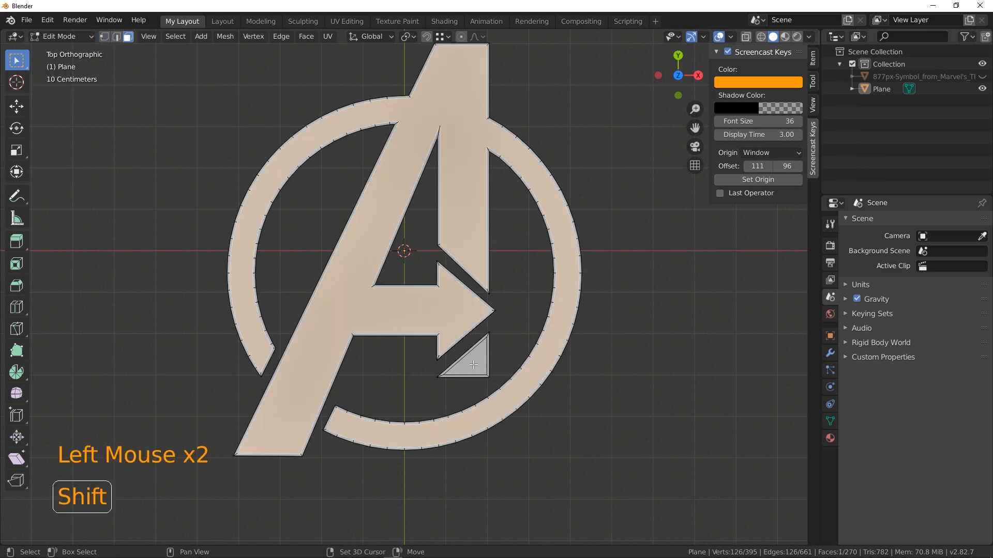
shift+click(472, 362)
scroll(470, 259, up, 2)
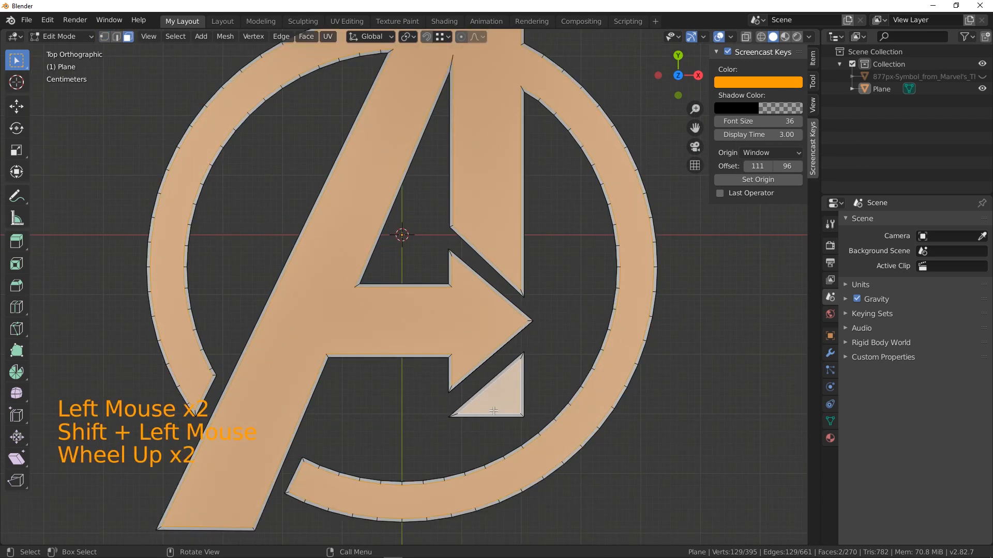
shift+middle_drag(454, 246, 522, 267)
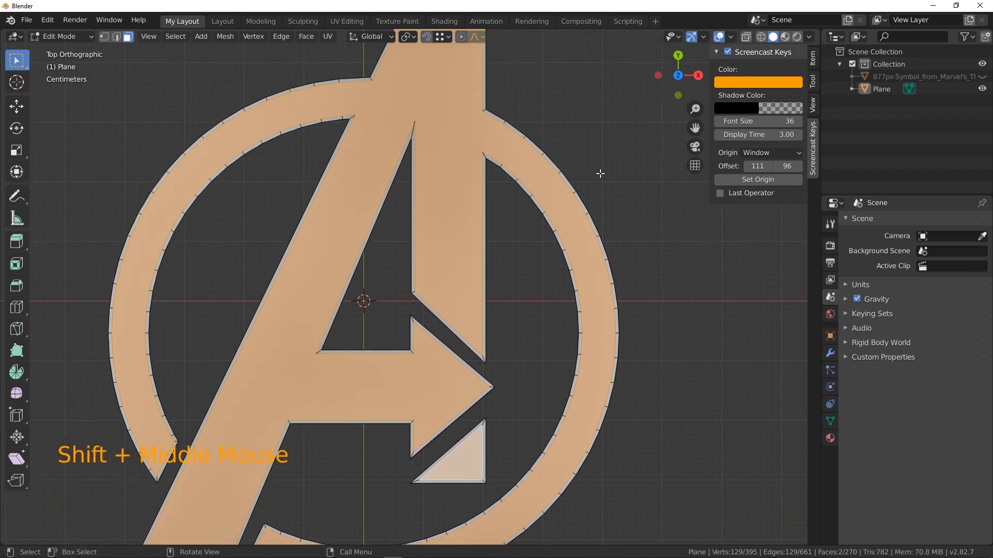
middle_drag(593, 255, 502, 249)
scroll(514, 233, up, 2)
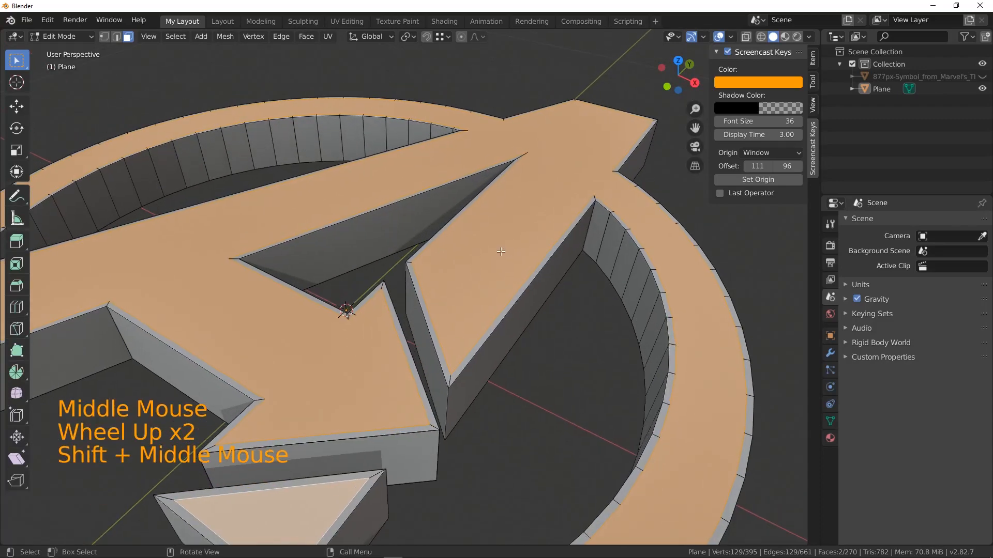
key(e)
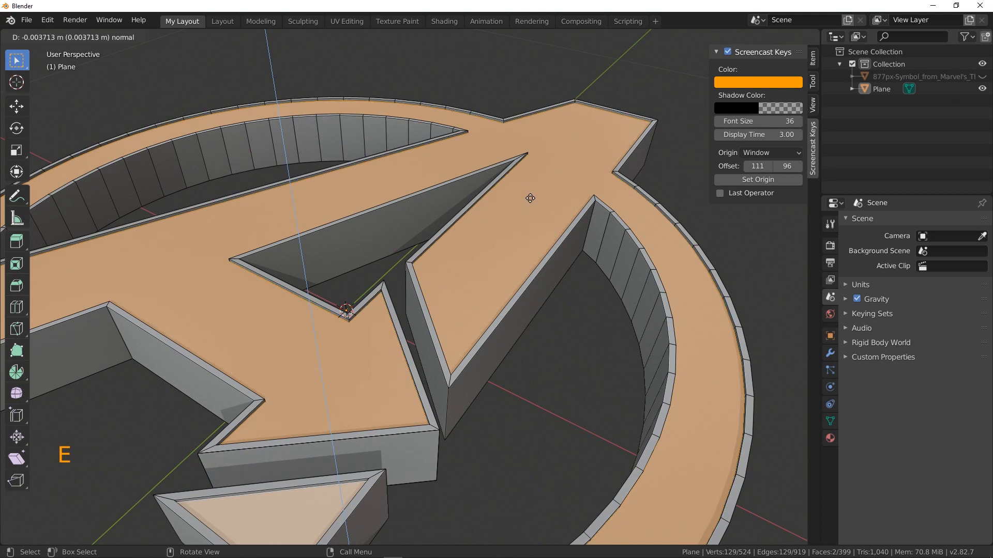
click(530, 198)
- Inset the recessed top faces by 0.001455 m and extrude them back upward
key(i)
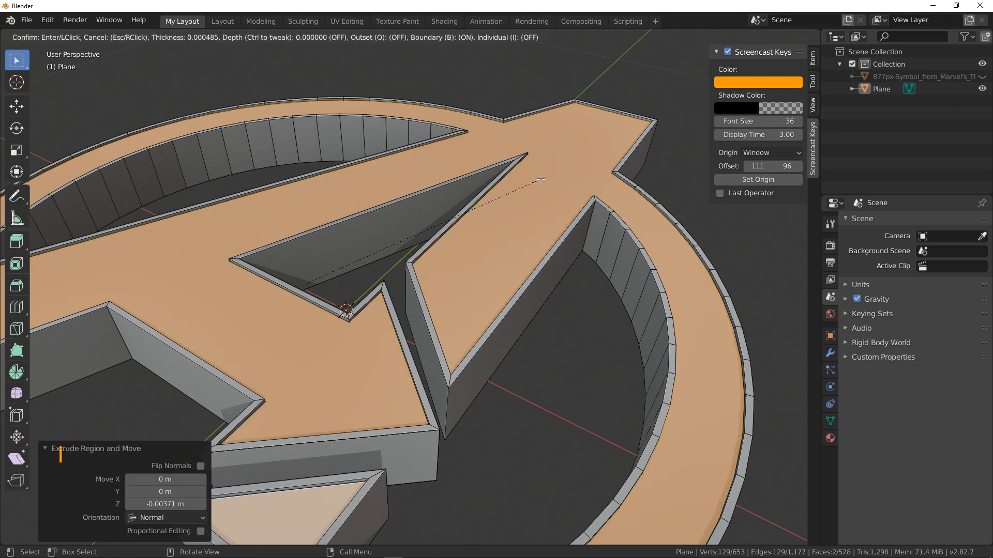
click(540, 179)
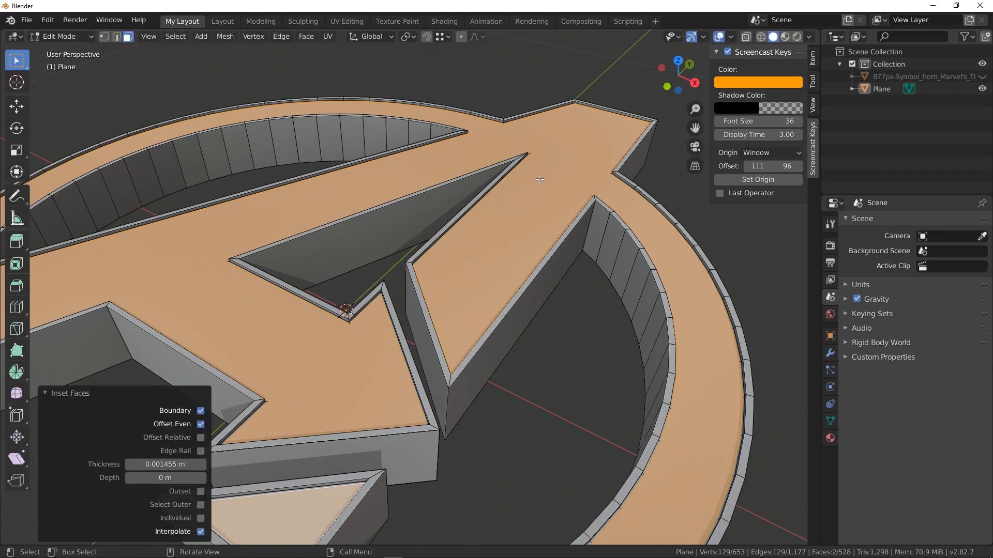
key(e)
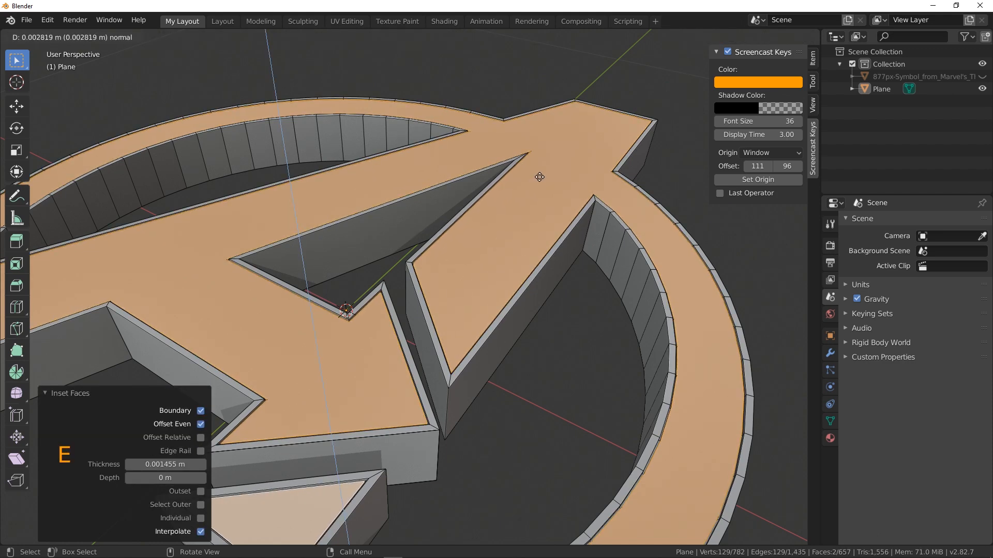
- Extrude the selected top faces about 0.0028 m along their normals and inset the new faces by about 0.0037 m
click(540, 177)
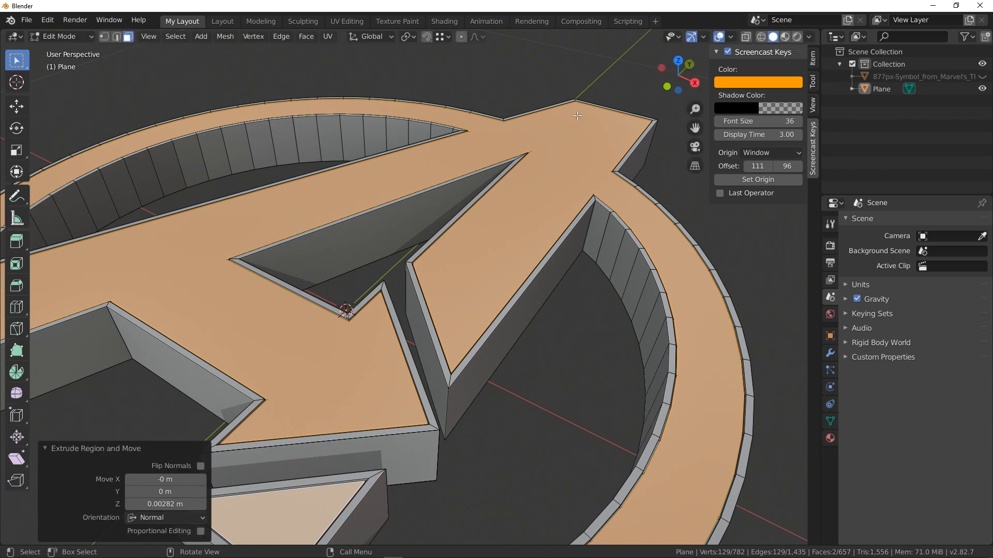
key(i)
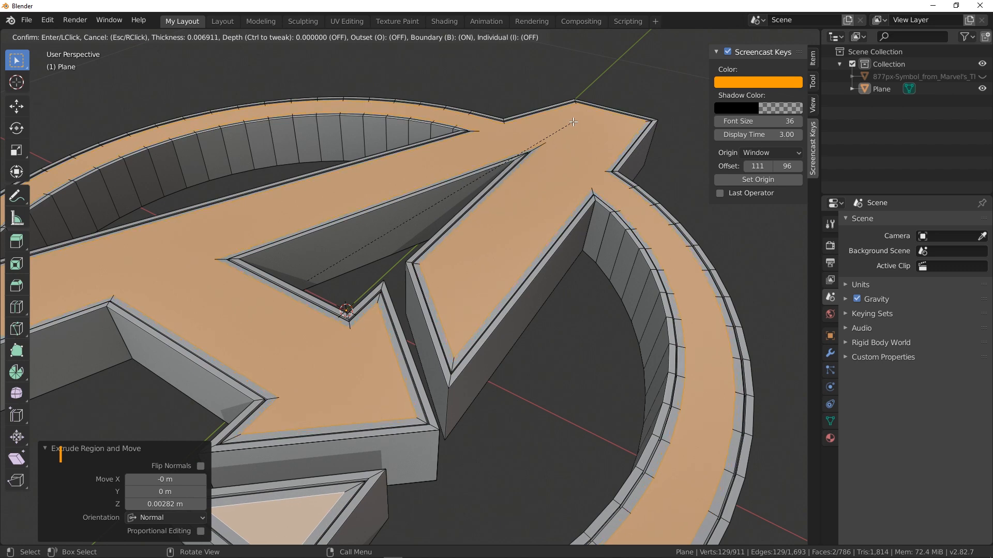
click(576, 119)
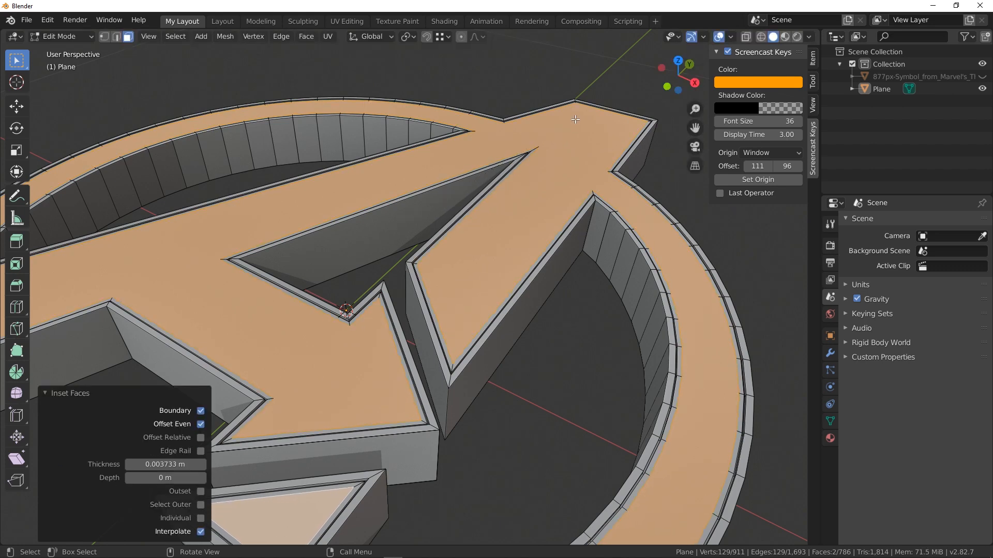
- Raise the selected inset faces about 0.005 m along the global Z axis
middle_drag(557, 176, 616, 169)
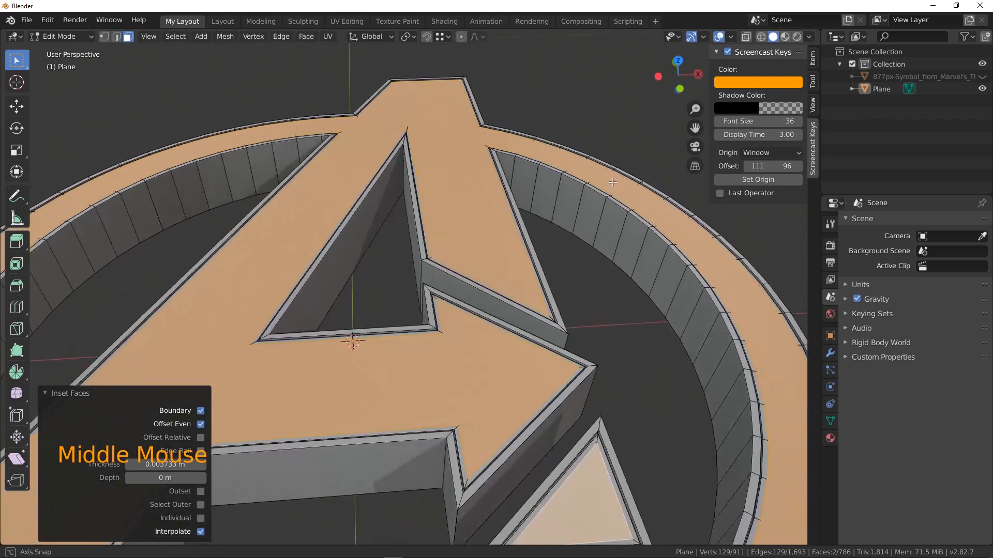
key(g)
key(z)
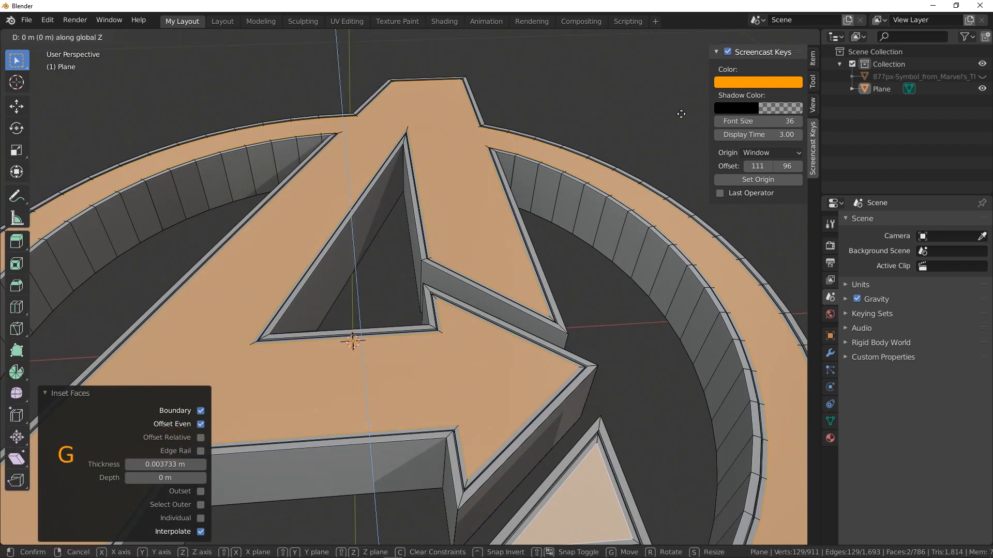
click(677, 110)
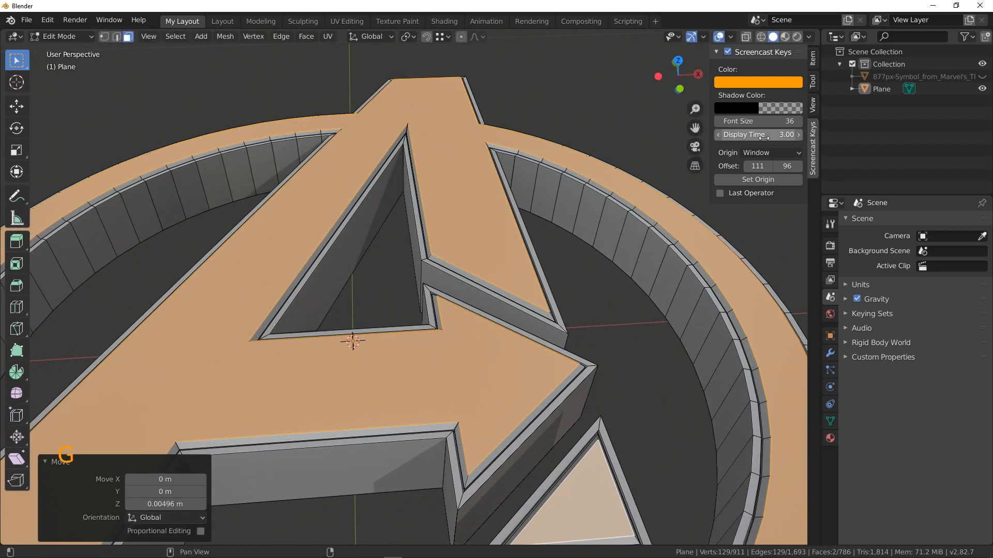
- Clear the face selection and examine the emblem's stepped edges from the top view and in perspective
middle_drag(541, 218, 535, 295)
scroll(532, 289, down, 4)
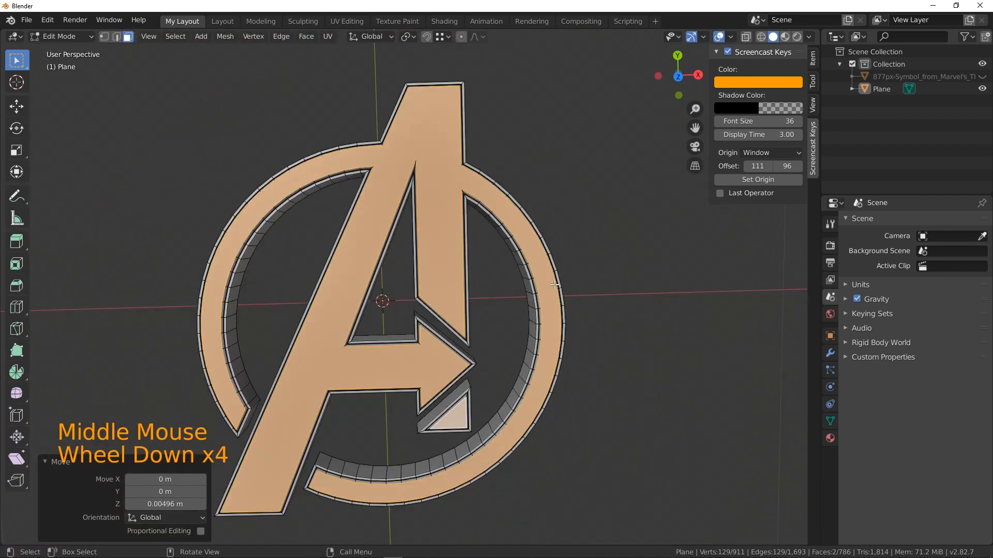
key(KP_7)
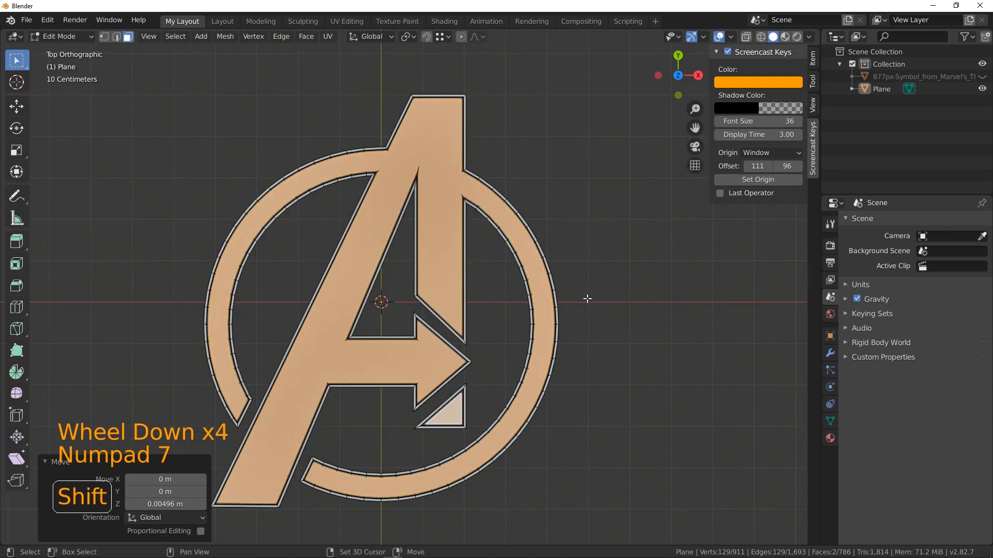
shift+middle_drag(588, 297, 608, 293)
click(607, 293)
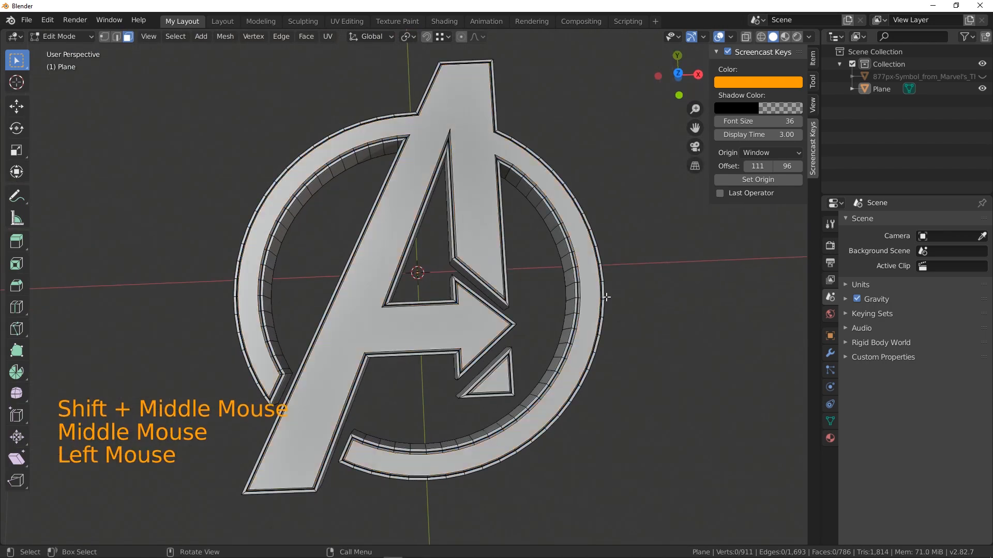
scroll(550, 259, up, 1)
middle_drag(550, 259, 513, 230)
scroll(466, 319, up, 2)
scroll(478, 231, down, 1)
scroll(478, 231, up, 1)
scroll(480, 231, down, 2)
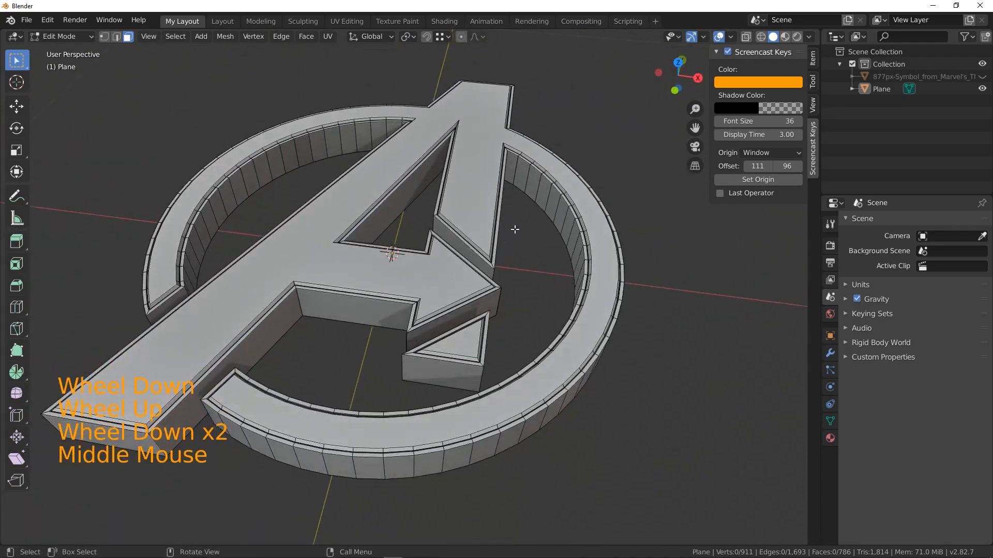
scroll(516, 230, up, 1)
- Set the solid viewport shading's lighting to MatCap and choose the glossy red metallic matcap
click(783, 39)
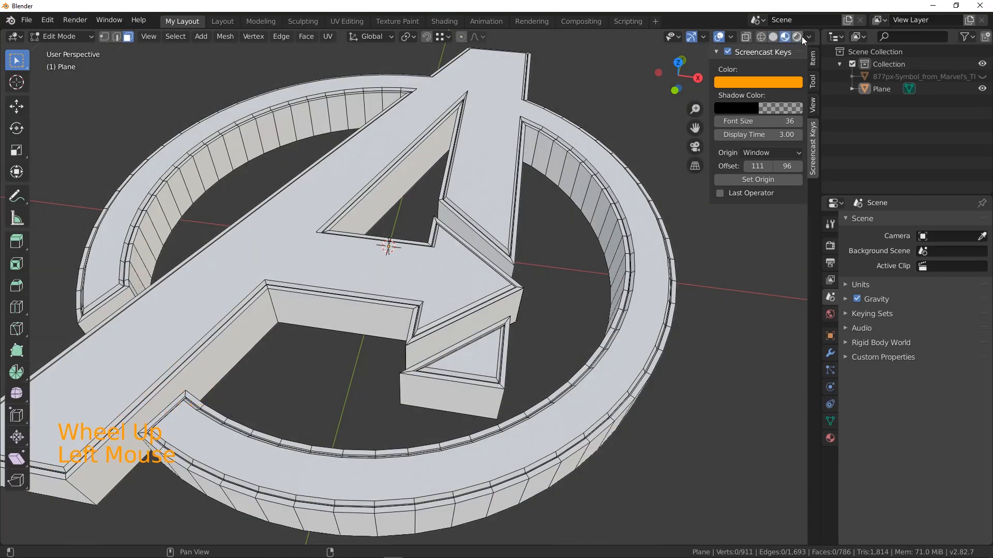
click(773, 36)
click(809, 37)
click(795, 95)
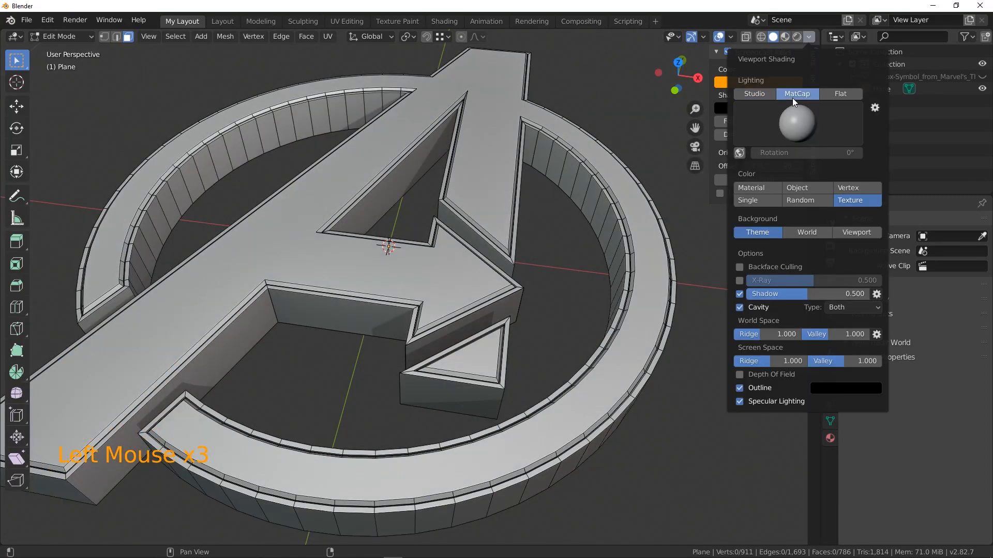
click(809, 133)
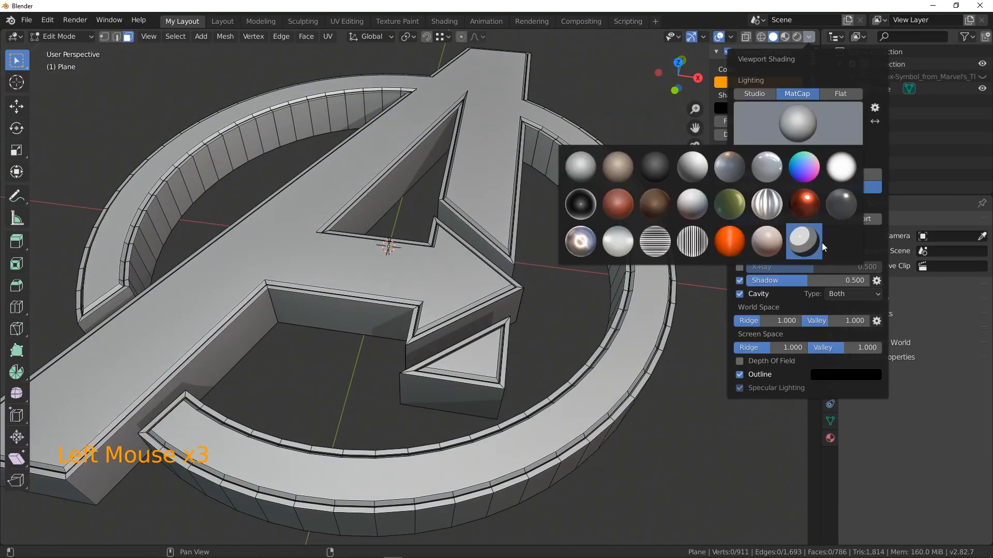
click(804, 205)
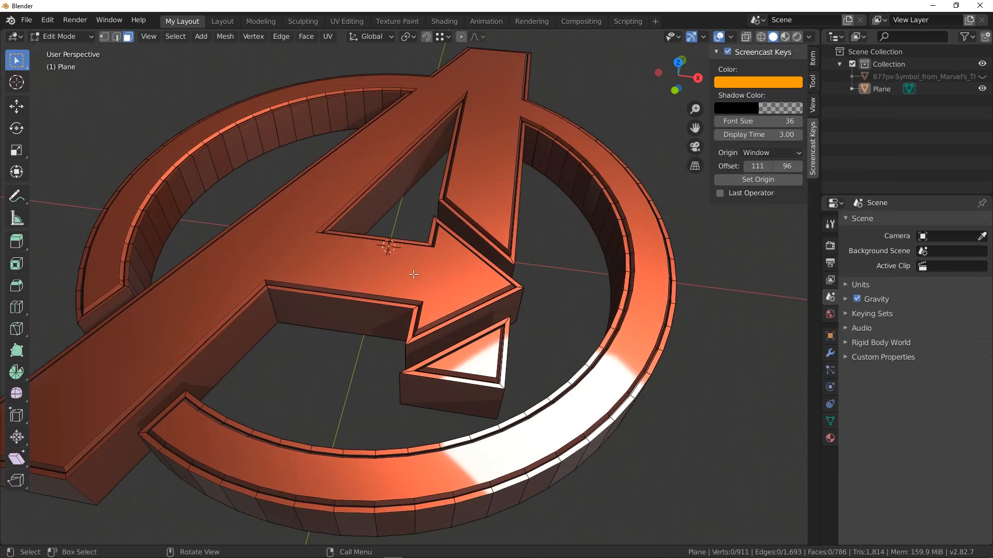
- Hide the viewport gizmos and overlays to show the emblem without its wire edges
middle_drag(408, 269, 427, 191)
scroll(413, 321, down, 2)
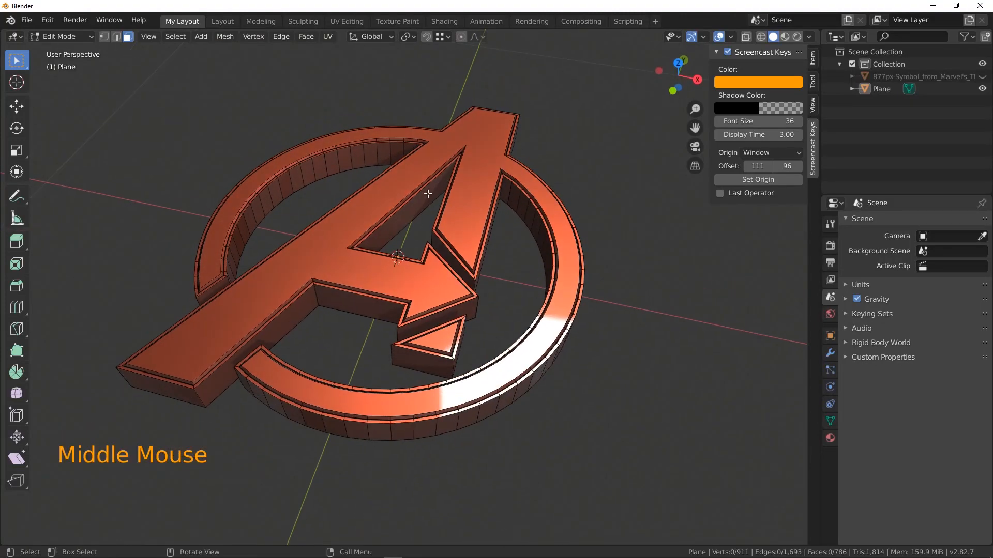
scroll(428, 194, up, 1)
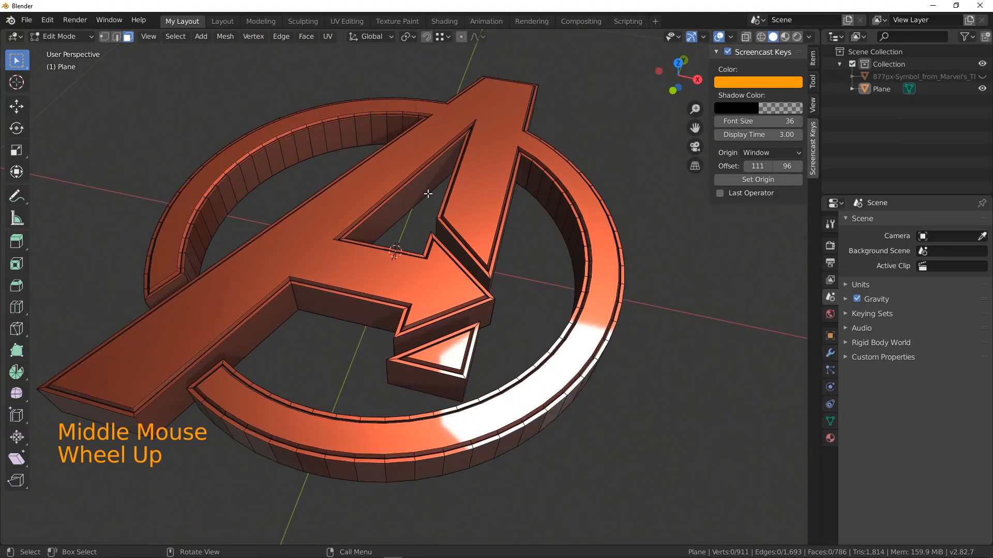
click(692, 37)
click(719, 36)
middle_drag(512, 316, 509, 291)
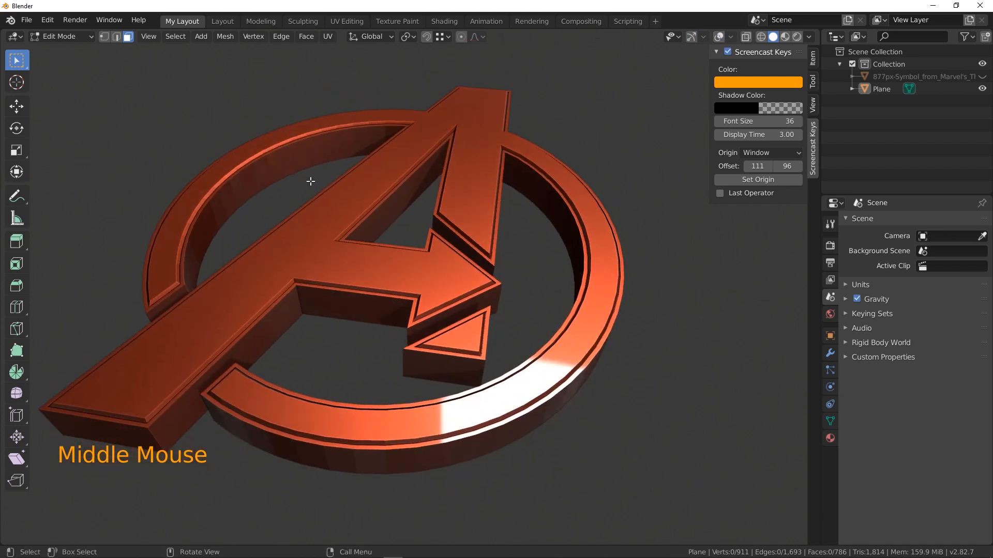
- Select all faces of the emblem and apply Shade Smooth to them
right_click(385, 169)
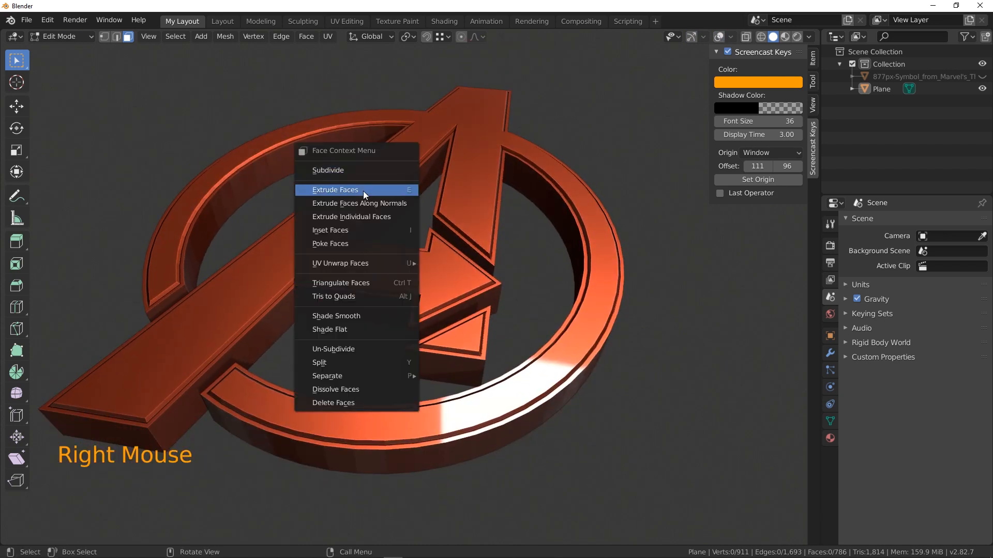
click(50, 60)
click(69, 36)
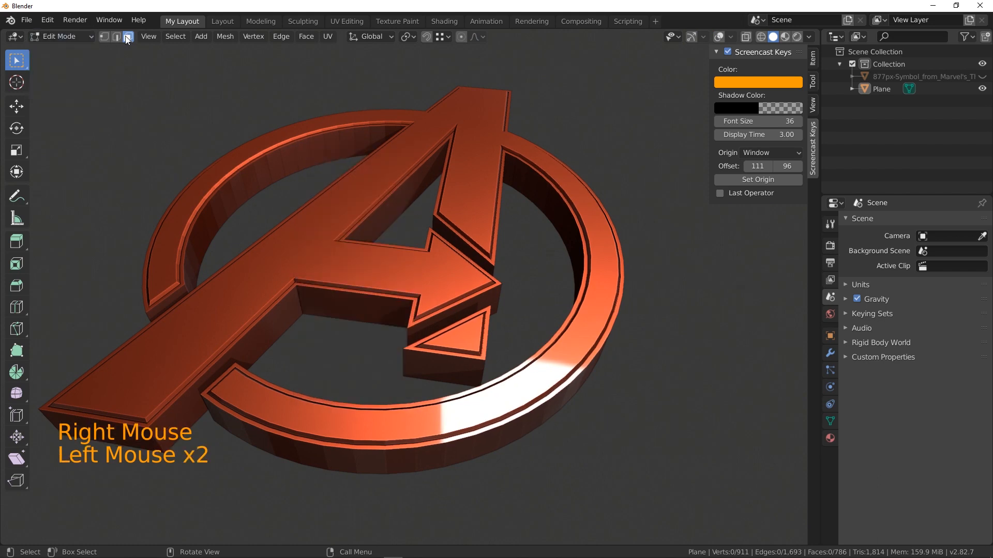
key(a)
right_click(428, 164)
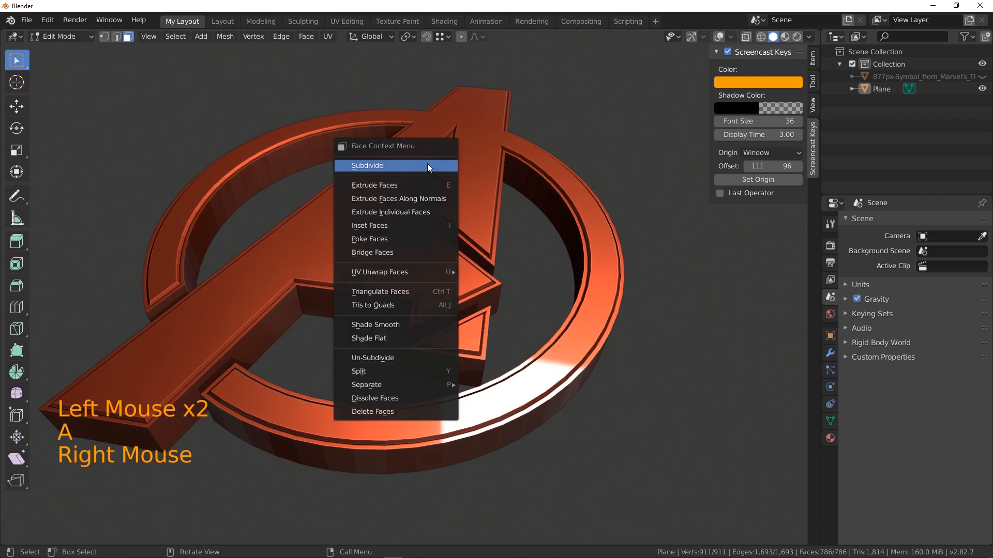
click(381, 325)
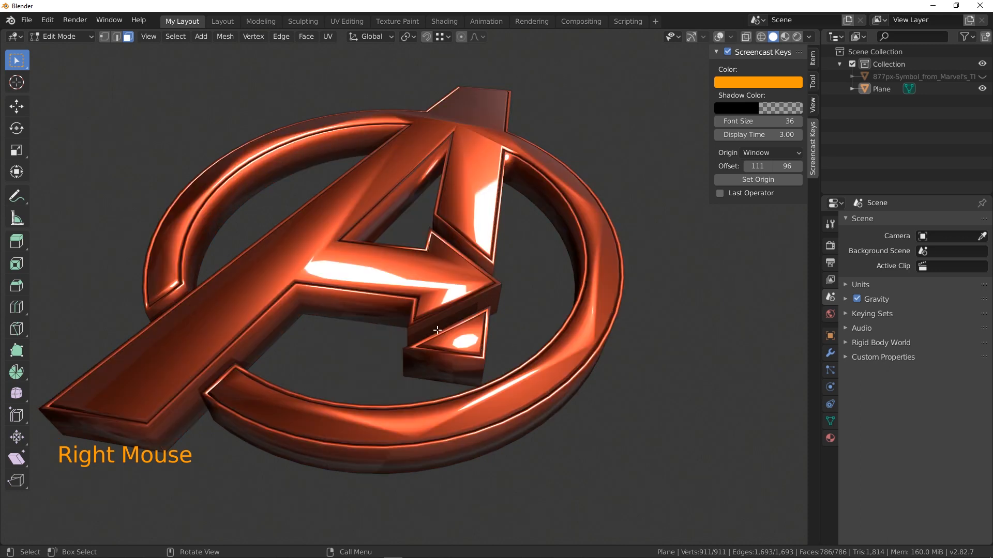
- Enable Auto Smooth in the normals settings of the emblem's mesh
click(829, 421)
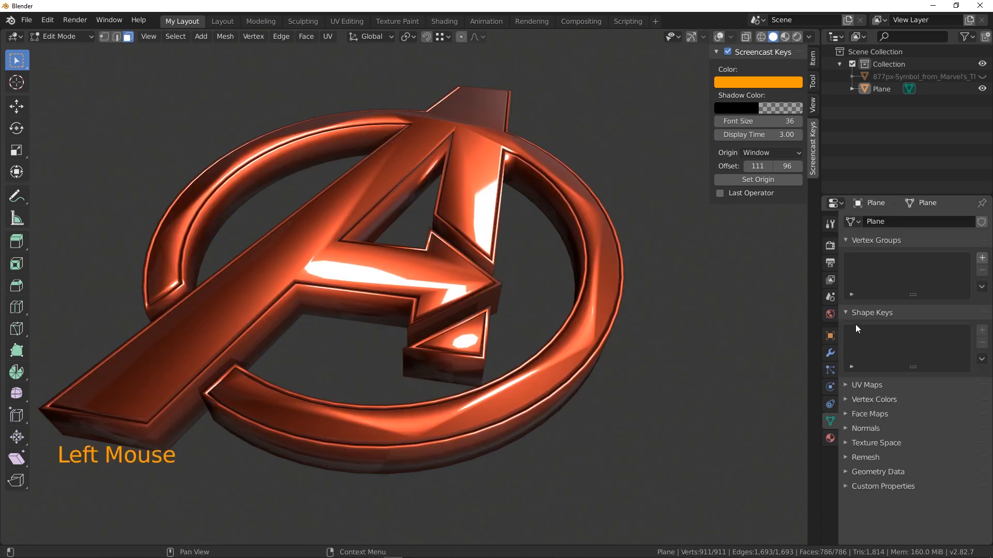
click(855, 429)
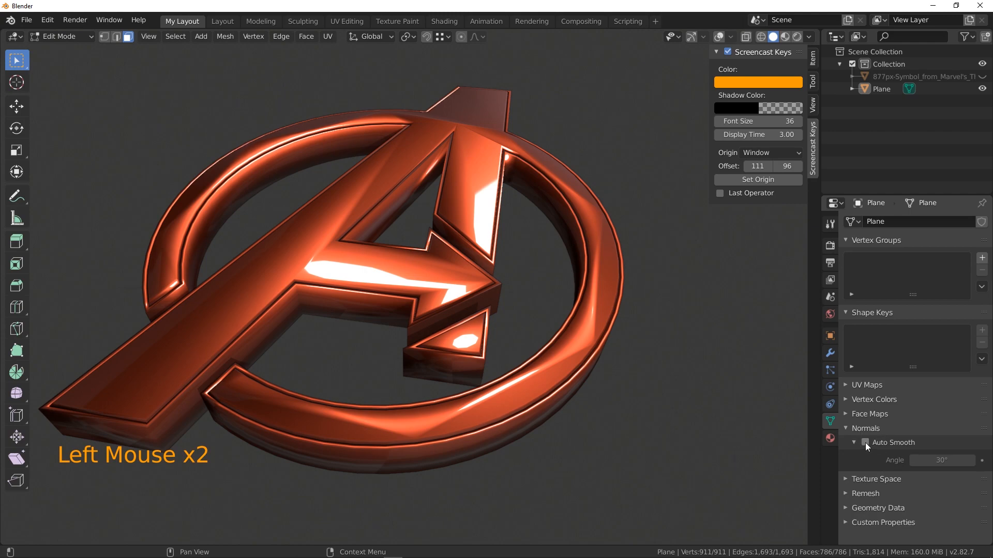
click(864, 442)
- Add a Bevel modifier to the emblem with the limit method set to Angle and 3 segments
middle_drag(440, 318, 418, 313)
scroll(439, 292, down, 1)
scroll(468, 263, up, 2)
shift+middle_drag(500, 275, 496, 328)
scroll(502, 297, down, 1)
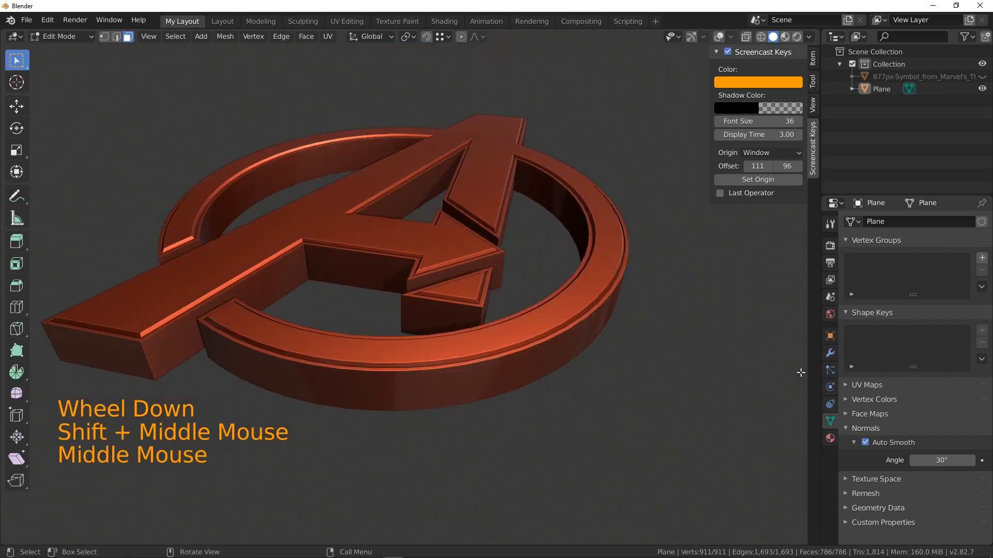
click(830, 353)
click(881, 222)
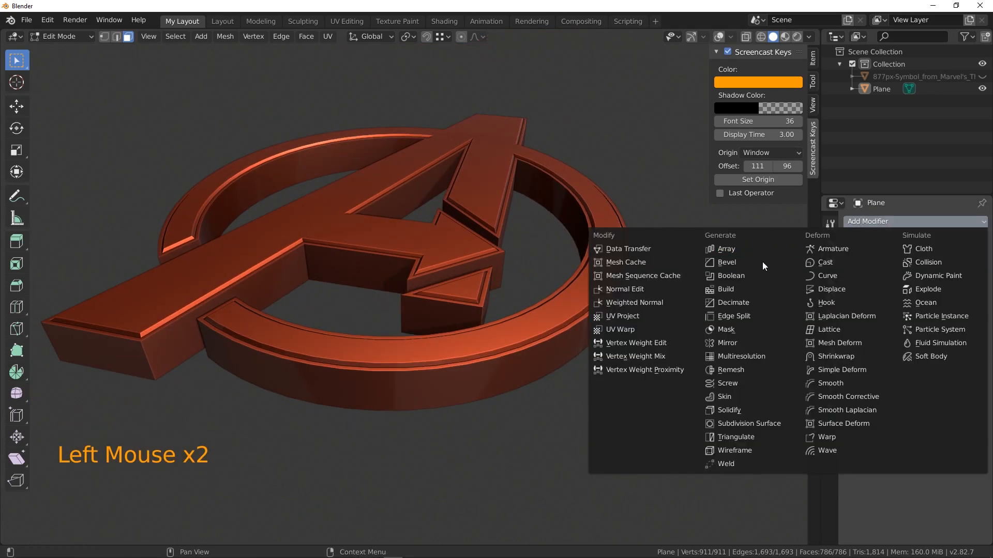
click(736, 261)
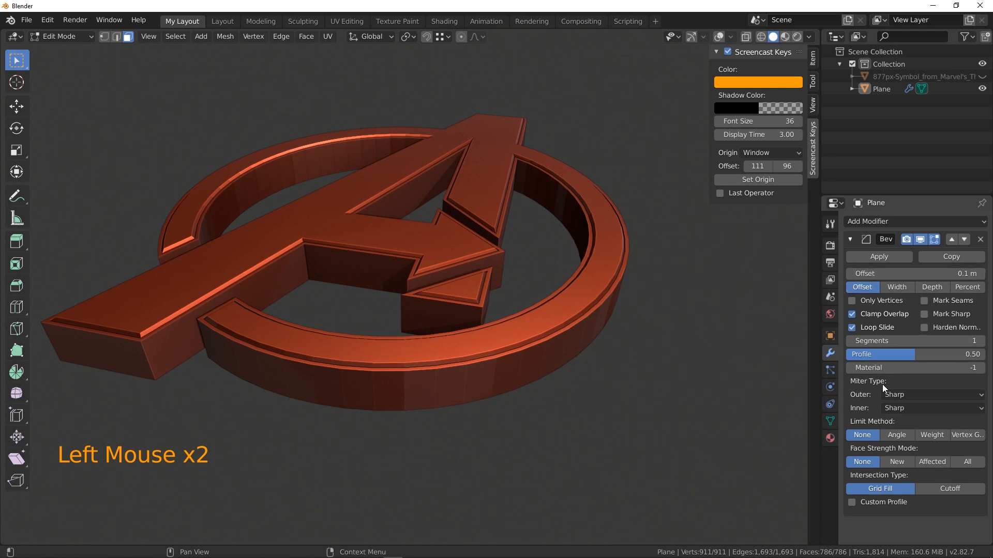
click(899, 436)
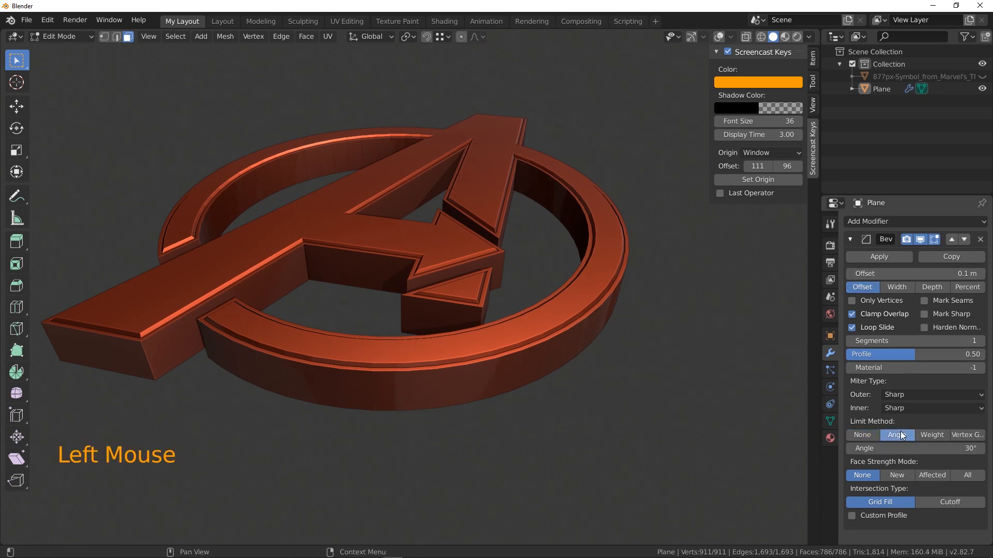
click(980, 341)
click(980, 341)
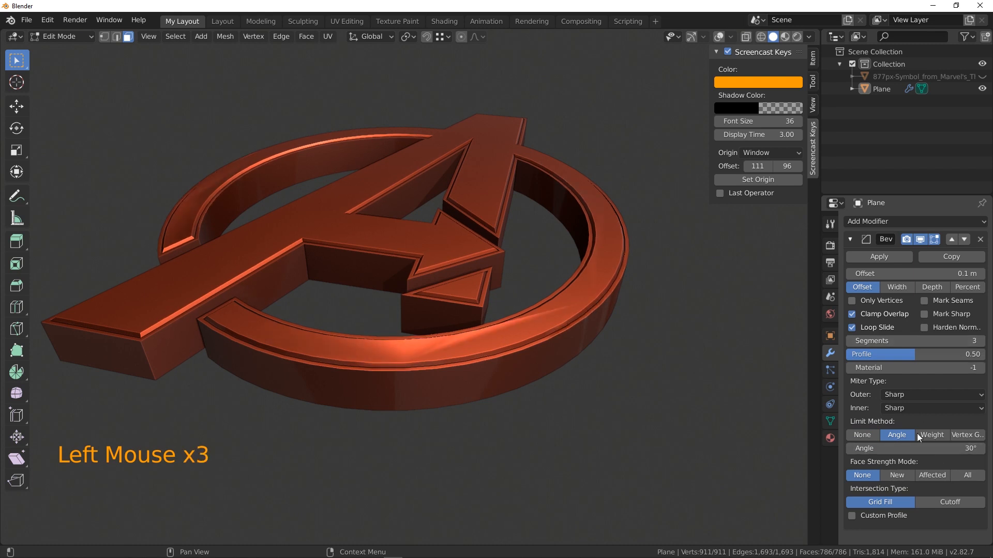
- Try bevel offsets of 0.08 m and 0.695 m while checking the ring's edges up close
shift+drag(929, 274, 977, 274)
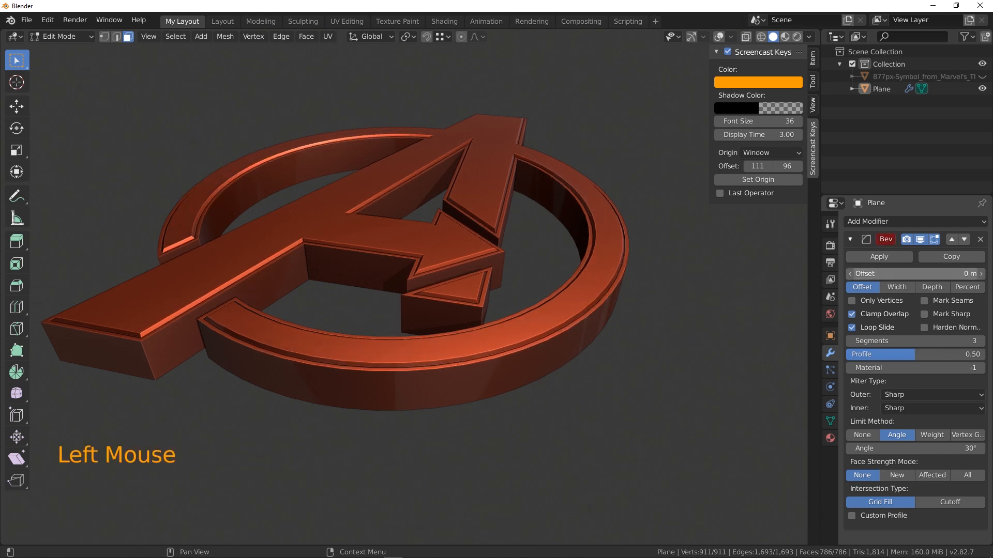
scroll(594, 375, up, 3)
shift+middle_drag(594, 375, 483, 275)
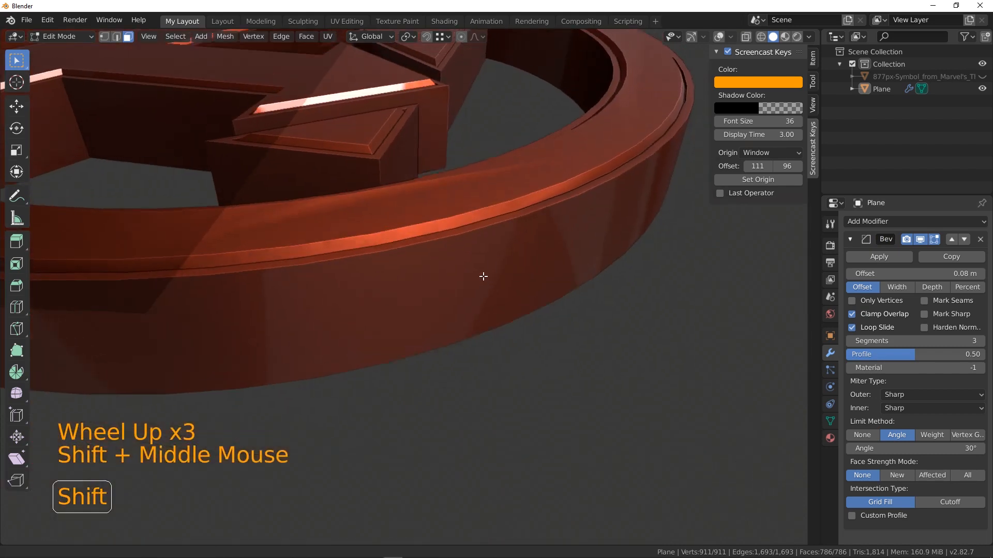
scroll(563, 226, up, 2)
scroll(564, 226, down, 1)
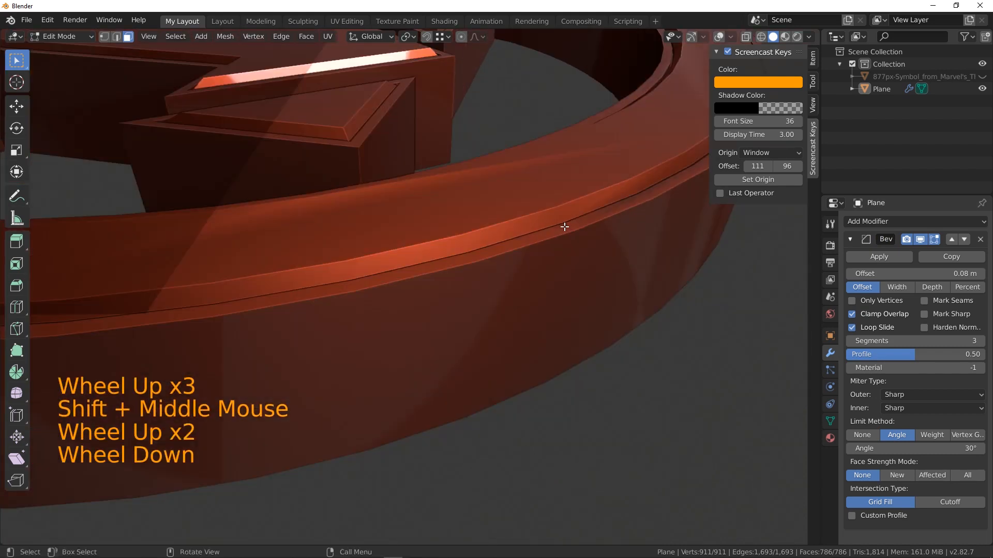
shift+drag(921, 273, 942, 274)
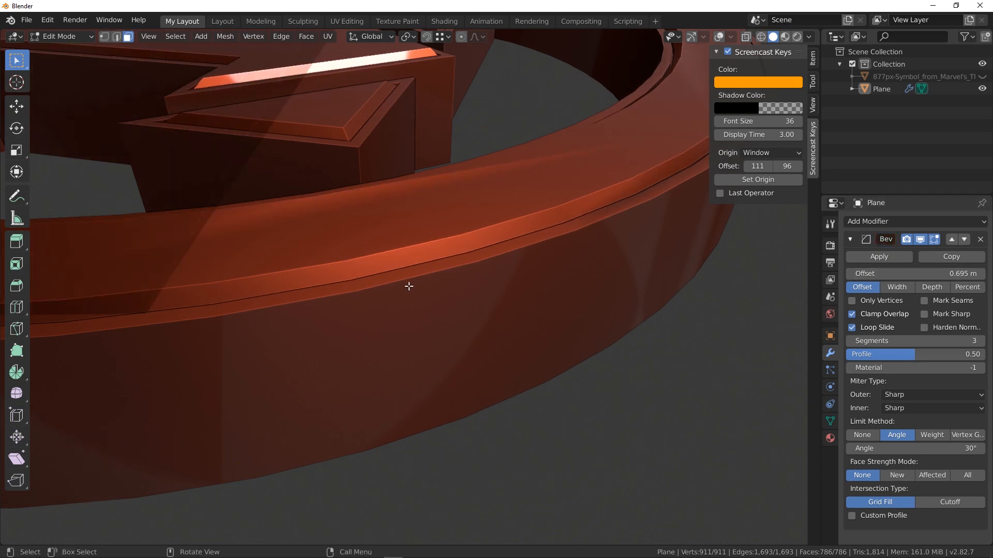
- Turn off the bevel's Clamp Overlap and set its offset to 0.002 m
middle_drag(405, 284, 421, 315)
scroll(430, 318, down, 3)
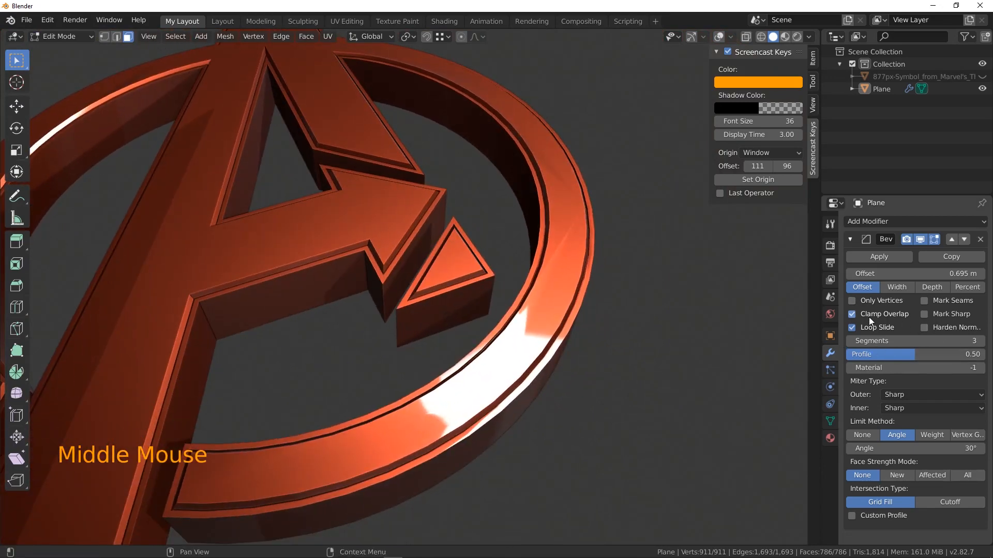
click(851, 314)
click(852, 314)
click(852, 314)
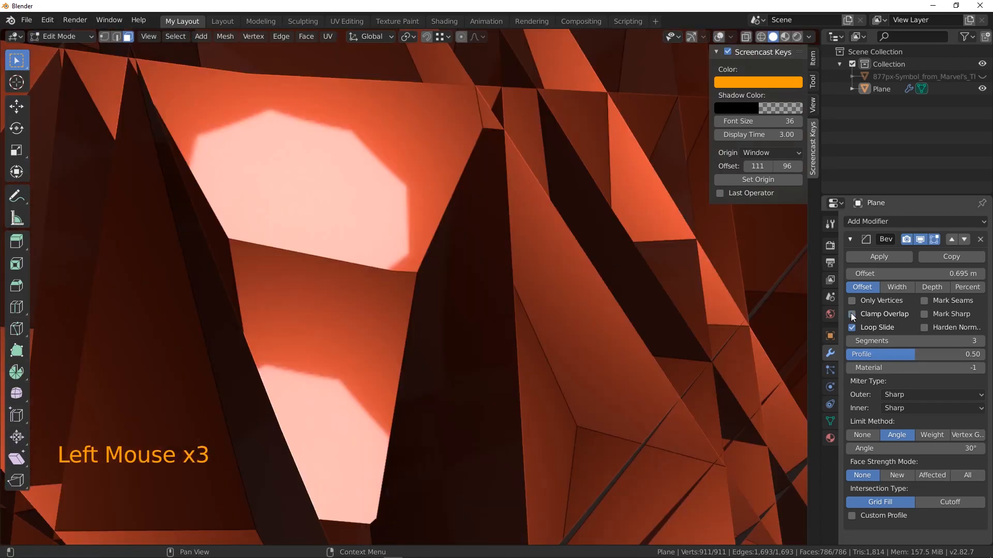
mouse_move(960, 273)
mouse_down()
mouse_move(925, 273)
mouse_move(953, 272)
mouse_up()
shift+drag(915, 274, 889, 274)
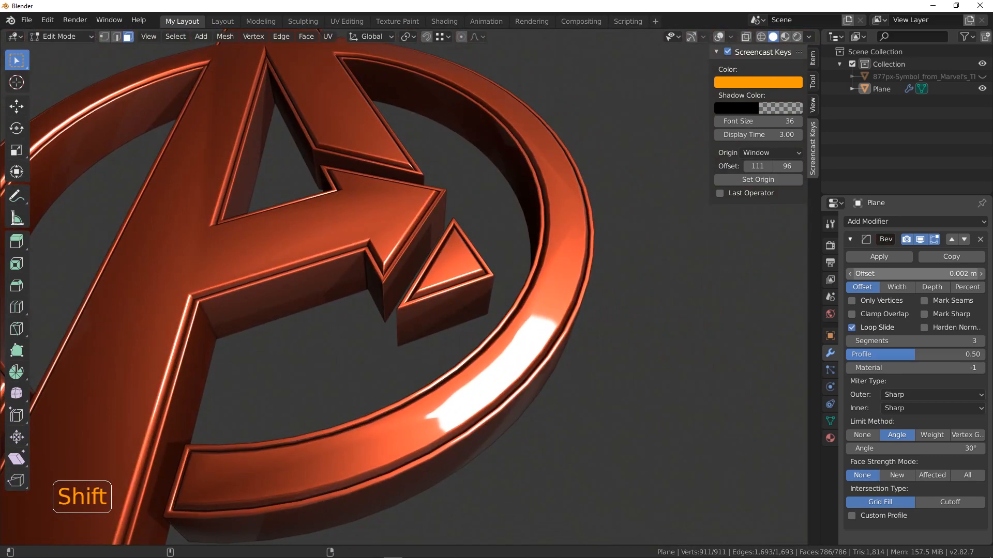
- Reduce the Bevel modifier's offset to 0.001 m and check the edges of the arrow and triangle up close
middle_drag(615, 290, 461, 246)
scroll(389, 216, up, 4)
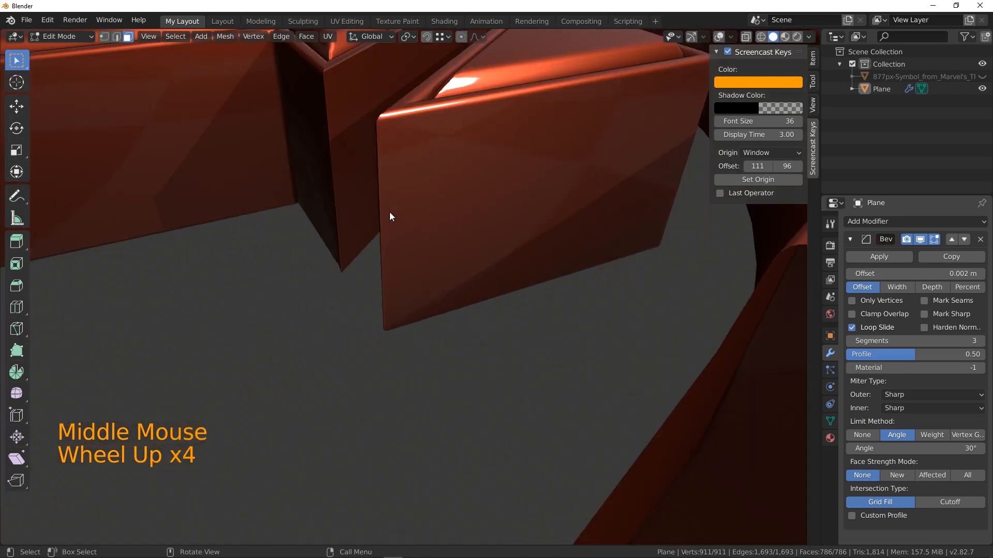
shift+middle_drag(419, 144, 448, 264)
scroll(441, 275, up, 2)
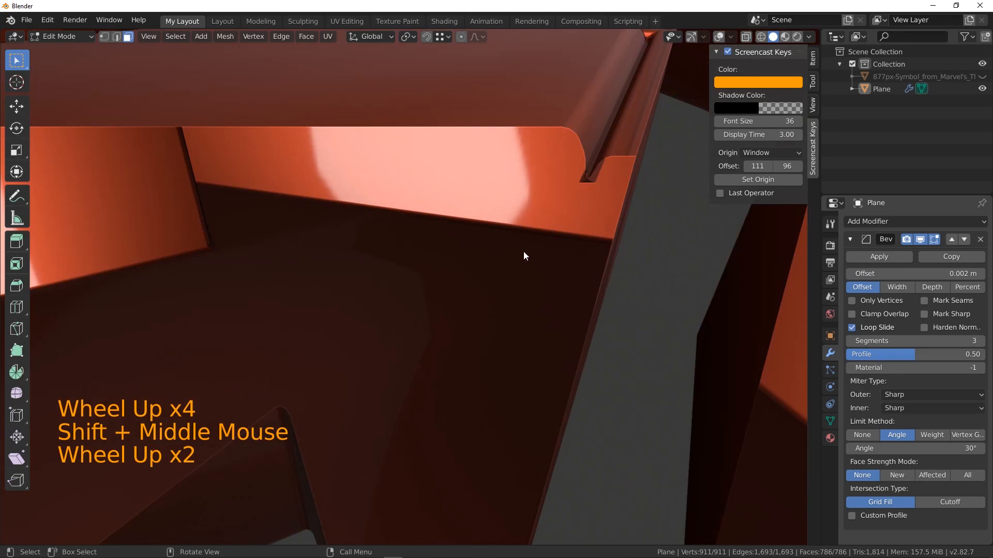
scroll(529, 243, down, 1)
shift+middle_drag(560, 160, 520, 191)
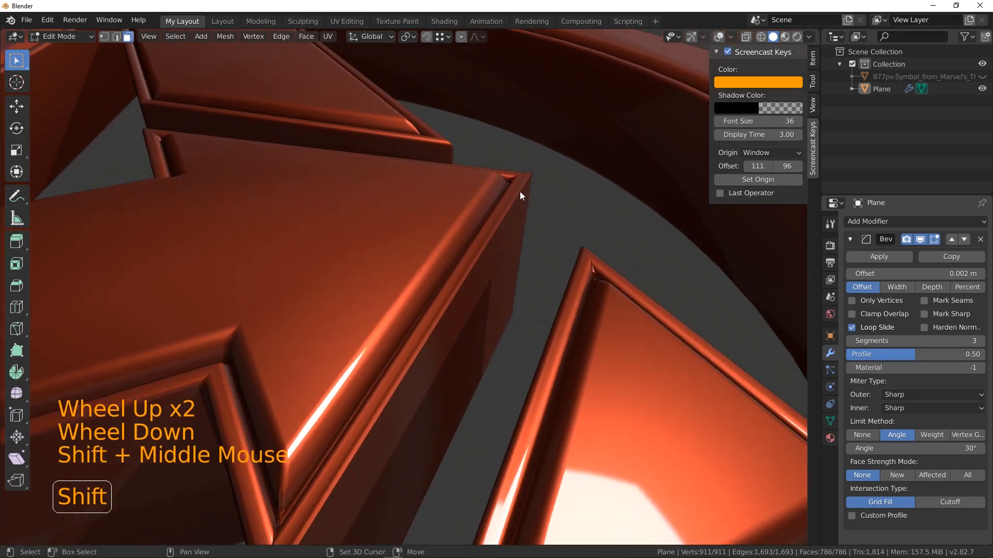
scroll(520, 176, up, 1)
scroll(522, 159, down, 1)
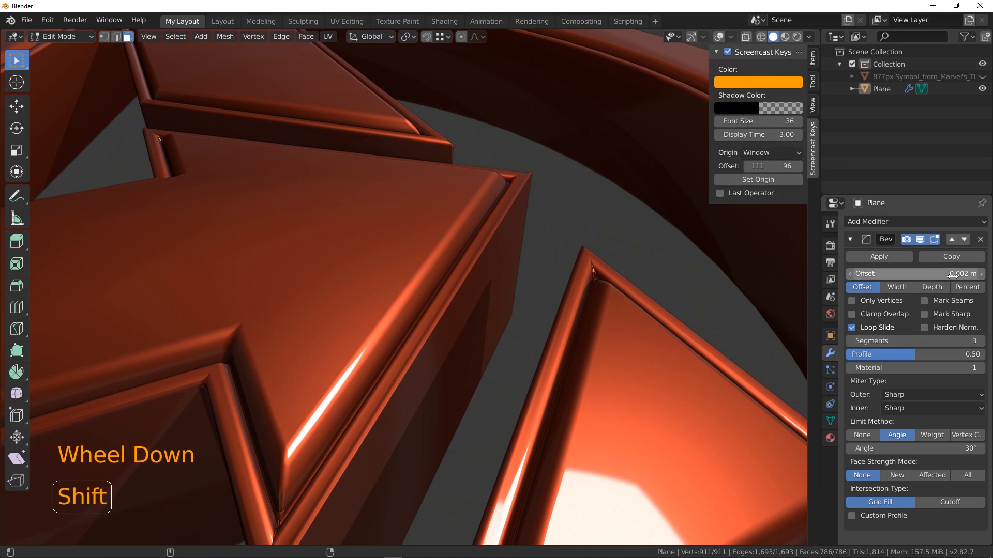
shift+drag(953, 275, 930, 276)
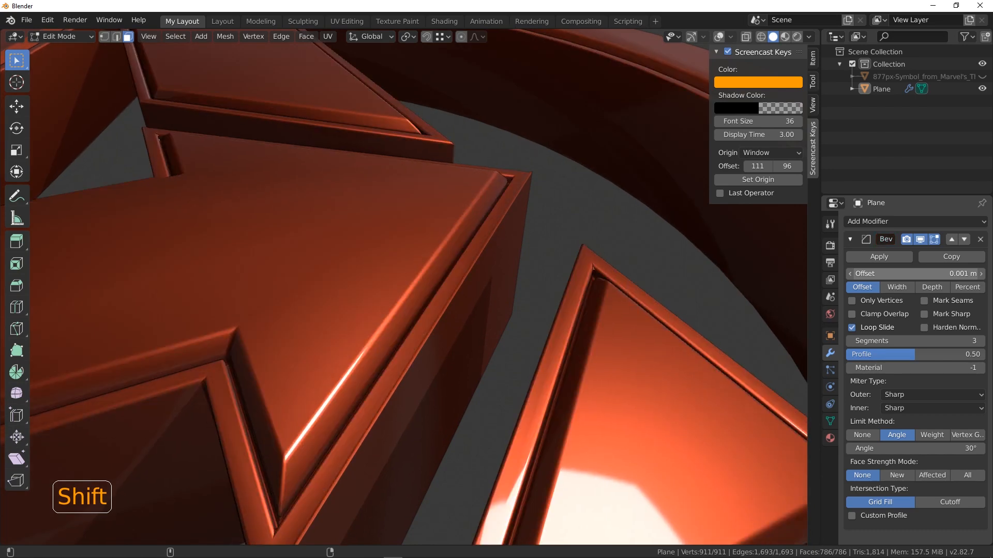
scroll(477, 326, down, 8)
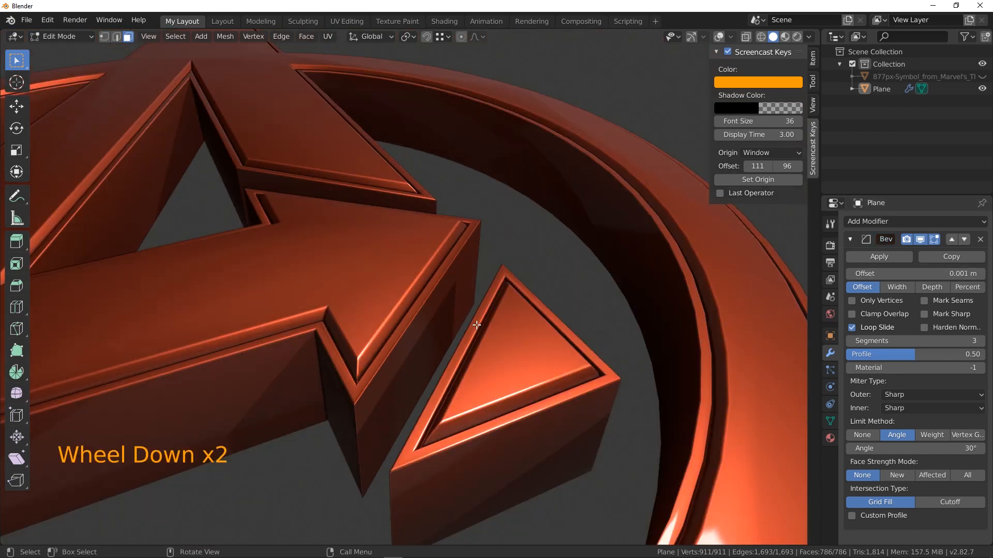
mouse_move(481, 310)
middle_down()
mouse_move(491, 300)
mouse_move(486, 317)
middle_up()
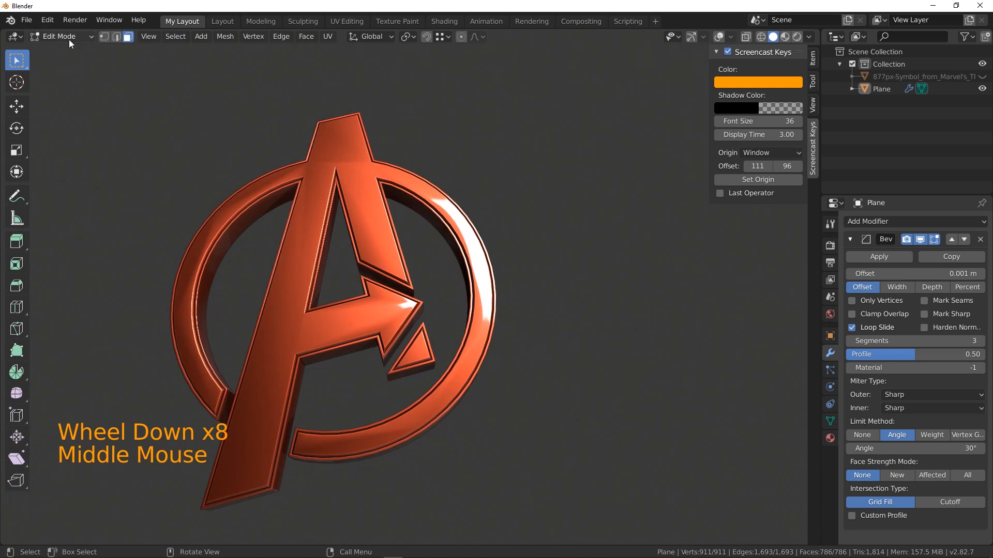
- Scale the emblem's entire mesh up uniformly in Edit Mode by a factor of about 41.705
drag(69, 39, 68, 32)
scroll(538, 267, down, 5)
middle_click(537, 267)
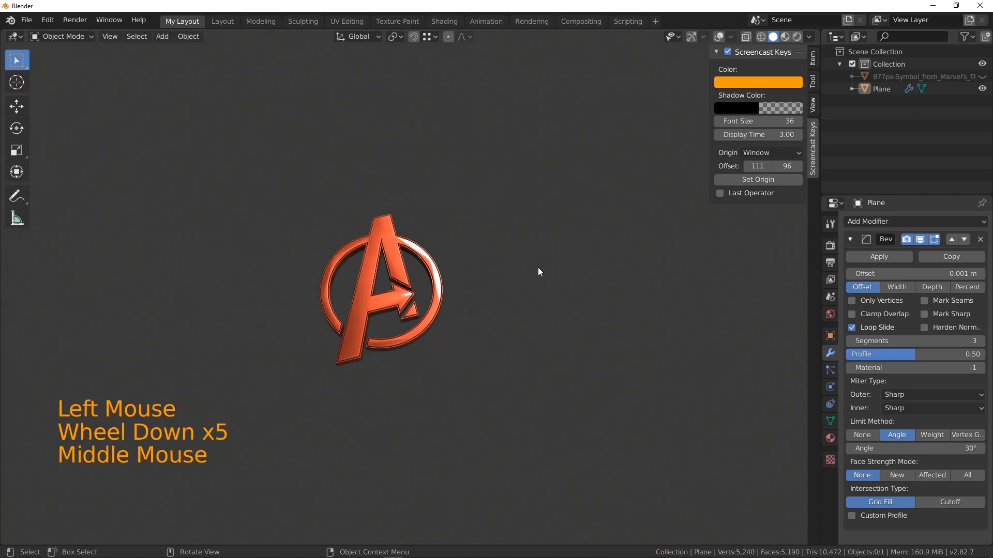
key(KP_1)
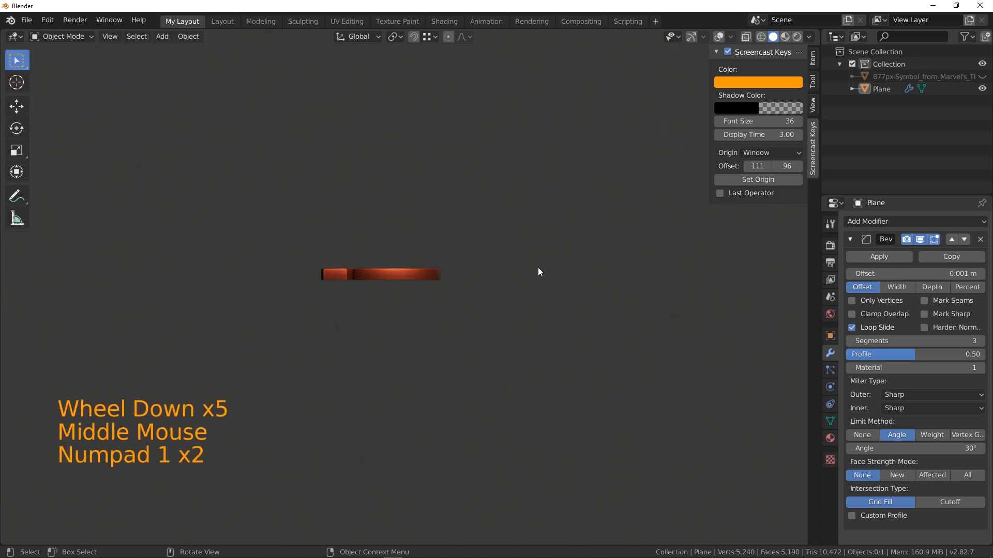
drag(54, 35, 66, 61)
middle_drag(444, 237, 424, 296)
key(a)
key(s)
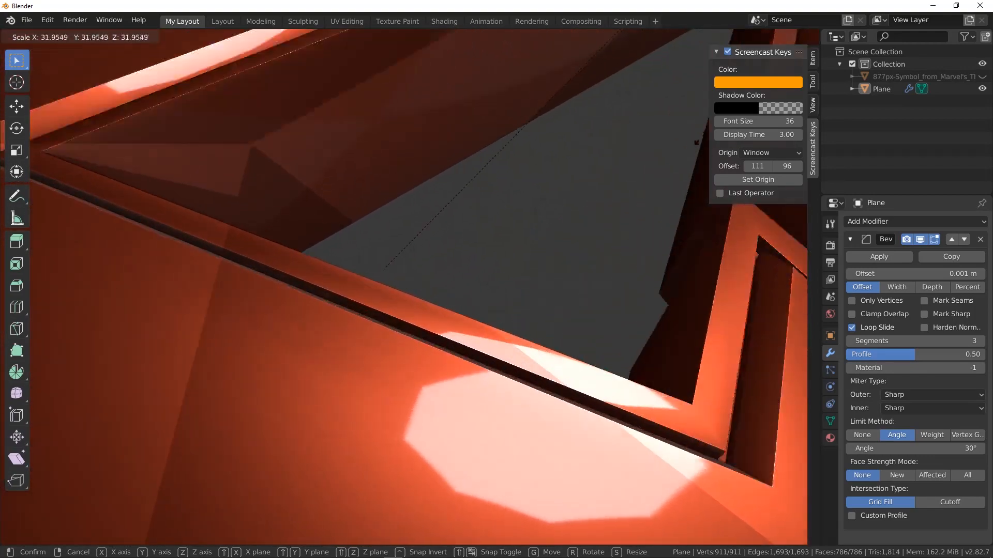
click(158, 396)
scroll(497, 274, down, 18)
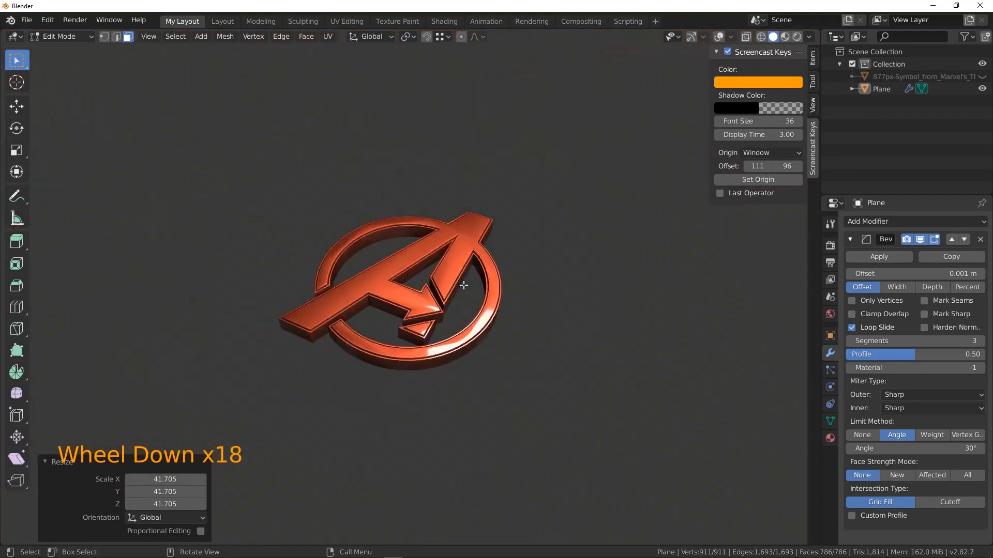
- Enlarge the whole mesh once more by a uniform factor of about 5.102
key(s)
click(609, 178)
key(KP_1)
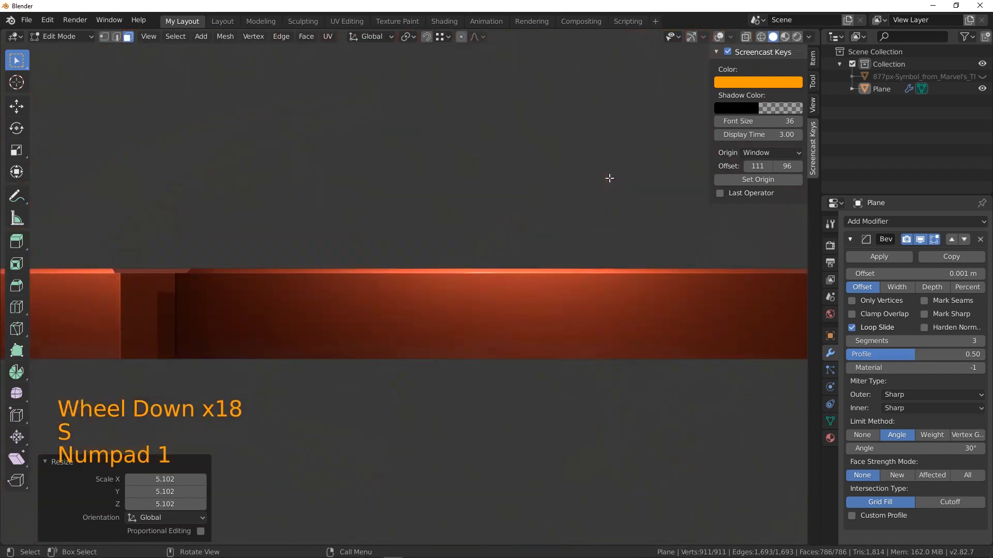
middle_drag(428, 212, 360, 252)
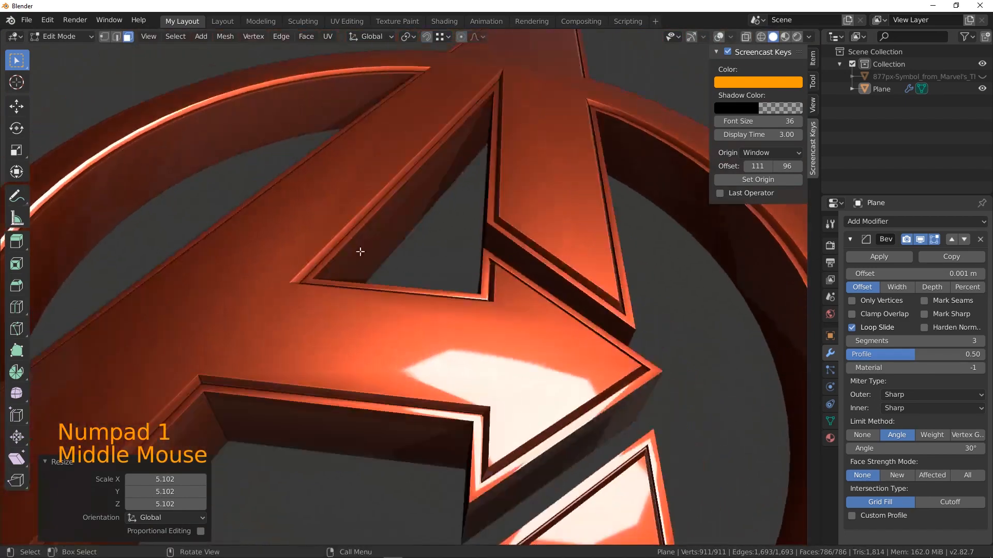
- Return to Object Mode, select the emblem and display its transform values and dimensions
drag(62, 36, 70, 45)
scroll(302, 169, down, 8)
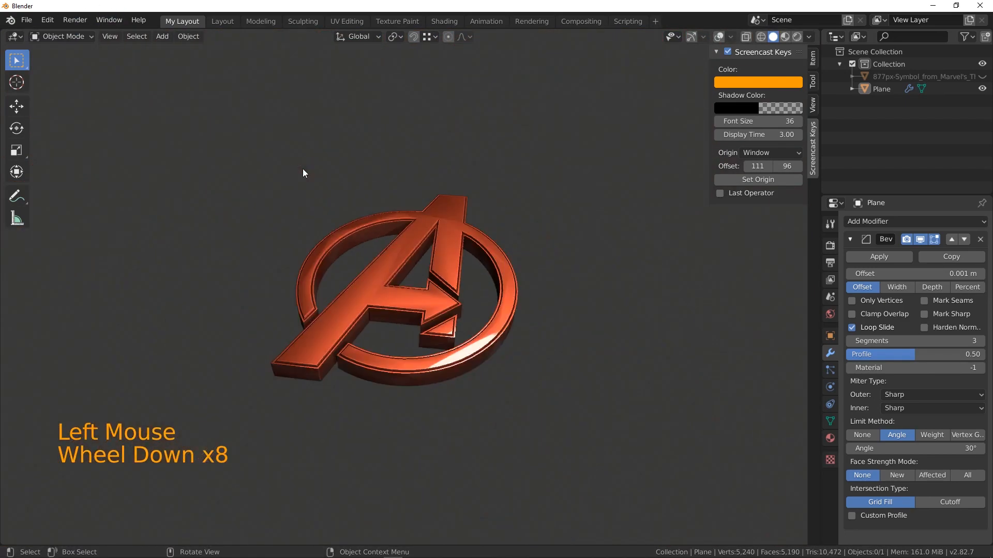
scroll(365, 200, up, 2)
key(a)
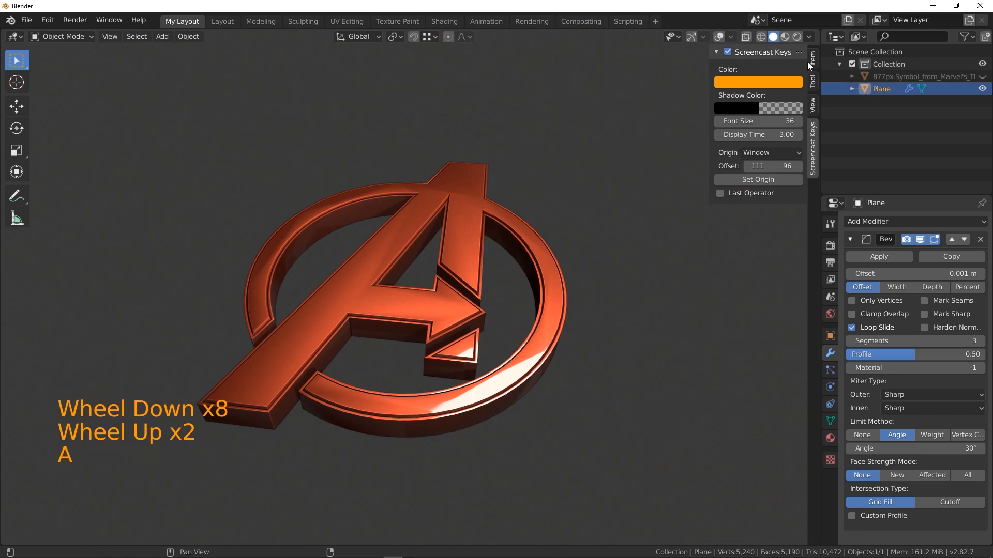
click(813, 106)
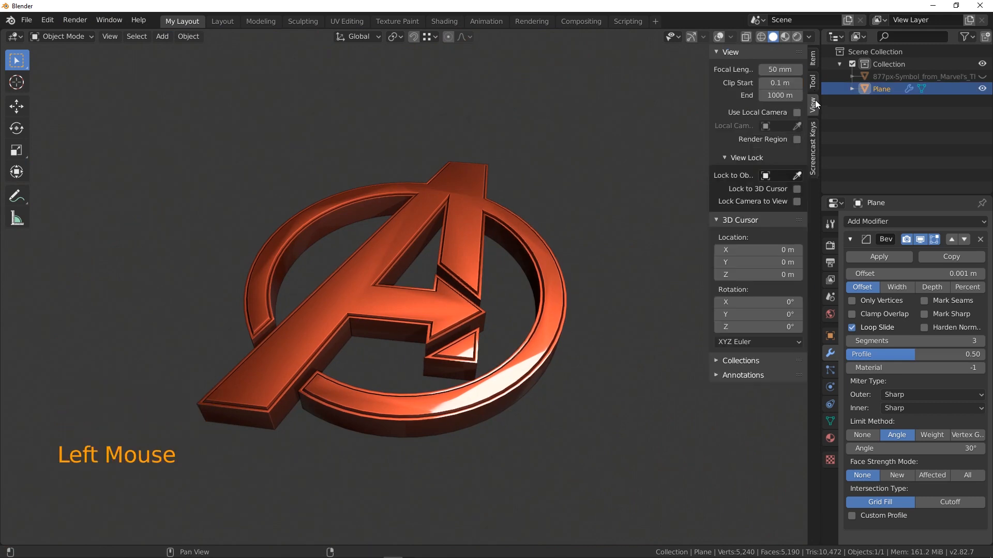
click(813, 81)
click(813, 59)
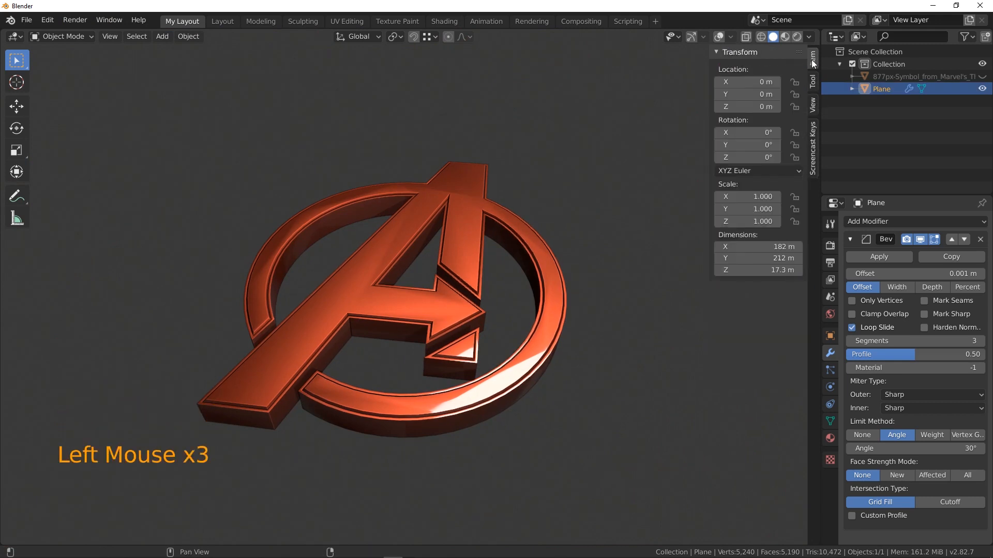
- Set the Bevel modifier's offset to 0.069 m while inspecting the corners of the arrow and the overall emblem
middle_drag(517, 289, 476, 315)
scroll(476, 315, up, 5)
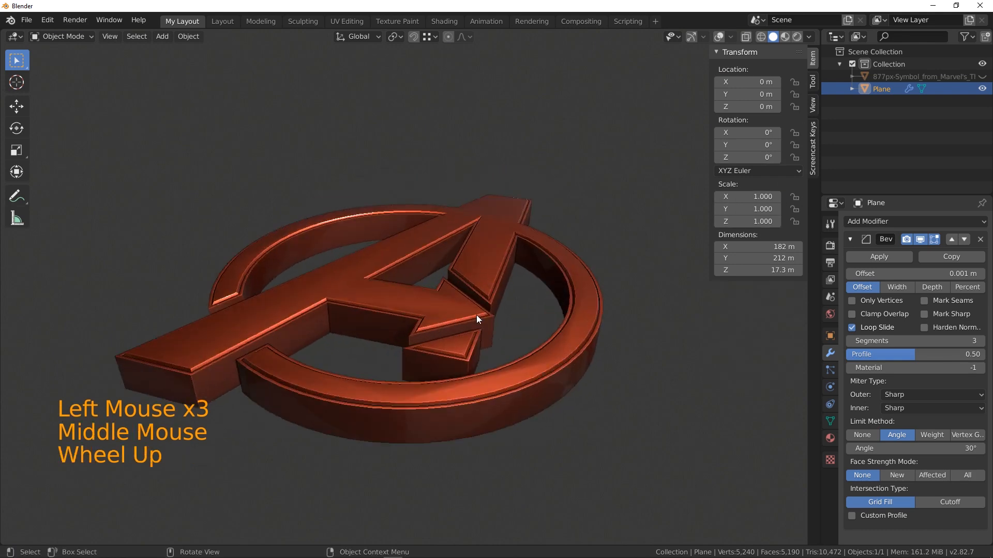
shift+middle_drag(564, 305, 463, 252)
scroll(582, 230, up, 4)
shift+middle_drag(581, 230, 516, 278)
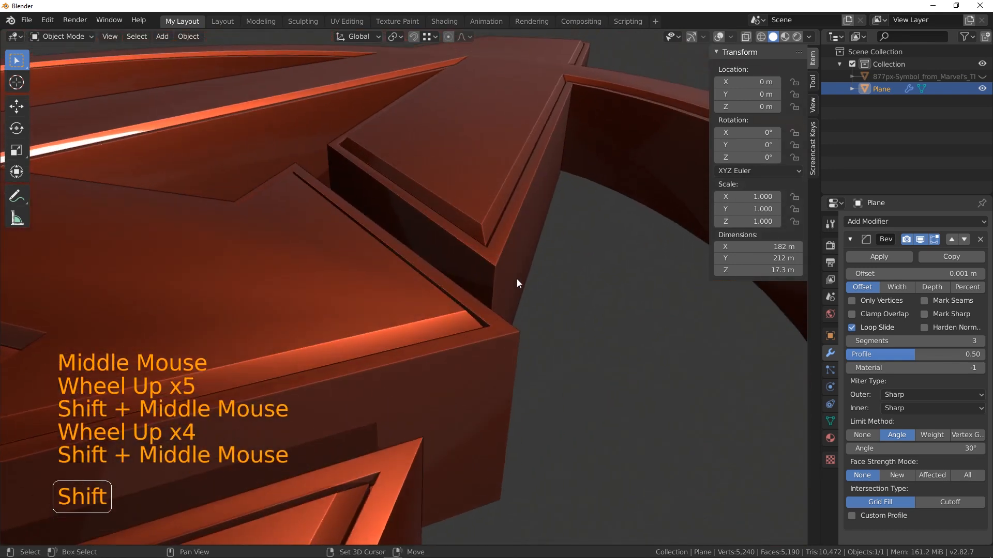
scroll(631, 290, up, 3)
shift+middle_drag(632, 291, 652, 277)
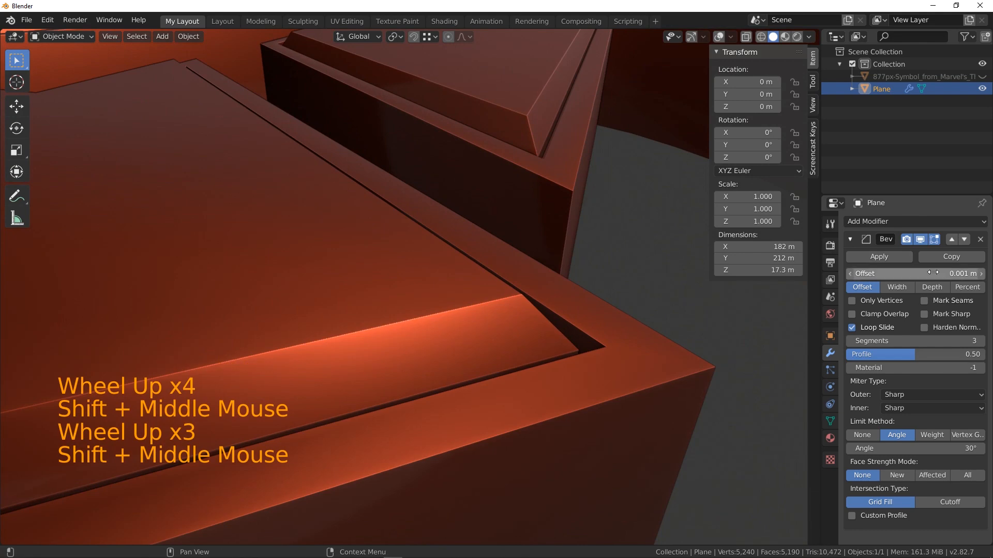
mouse_move(915, 273)
mouse_down()
mouse_move(956, 274)
mouse_move(905, 274)
mouse_up()
middle_drag(542, 340, 512, 359)
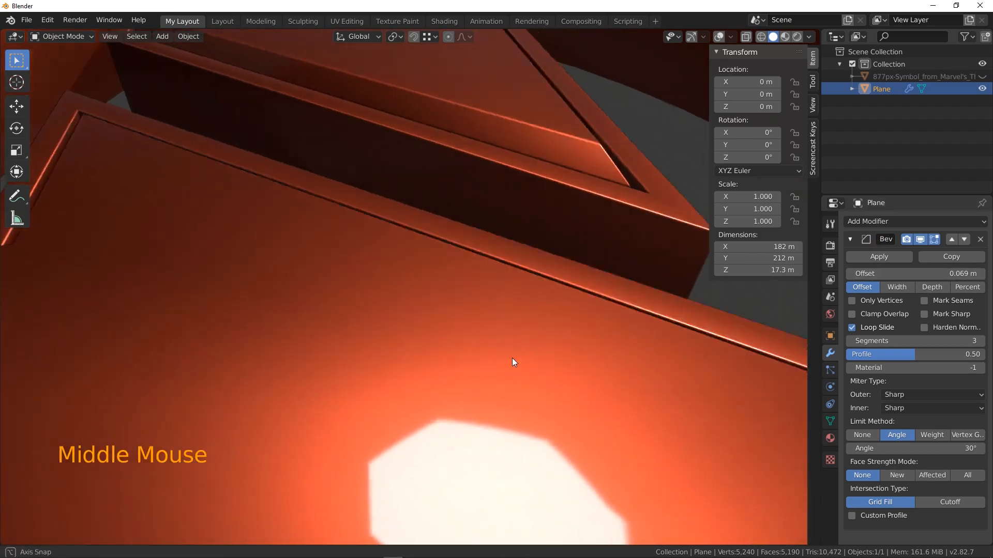
scroll(524, 352, down, 9)
middle_drag(523, 318, 442, 297)
scroll(455, 326, down, 2)
scroll(455, 325, up, 1)
shift+middle_drag(442, 298, 424, 274)
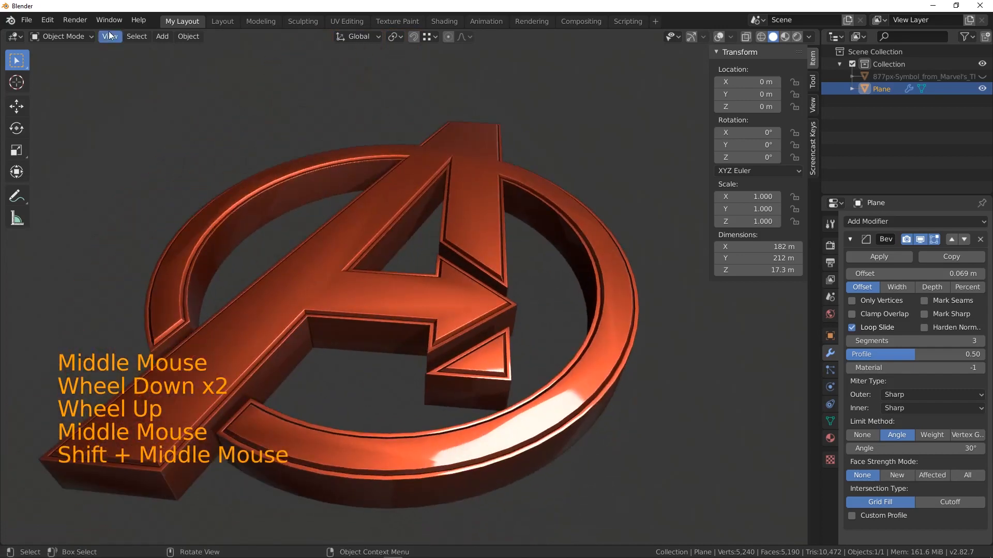
- Enter Edit Mode with edge selection and turn on the viewport overlays
click(62, 36)
click(57, 60)
middle_drag(481, 253, 503, 240)
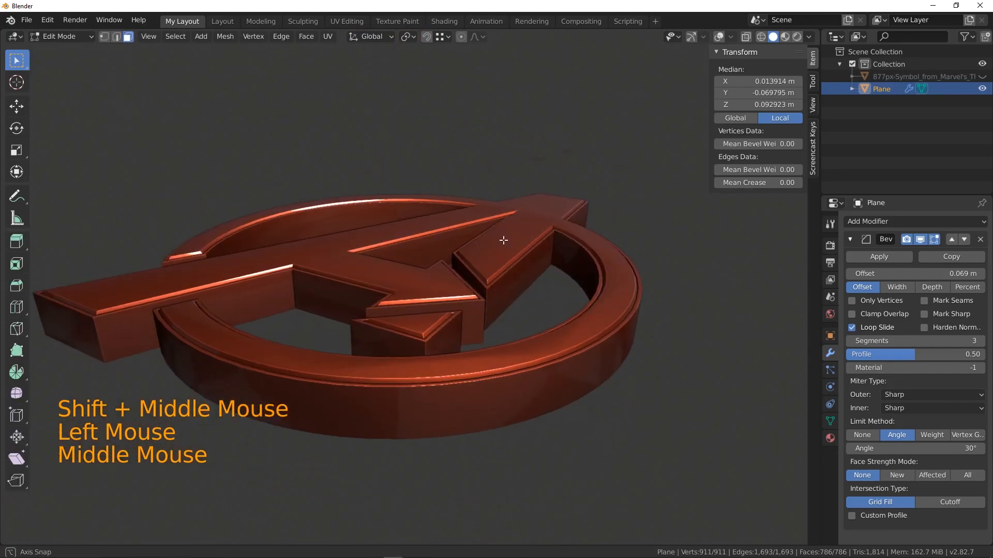
scroll(504, 258, up, 3)
click(117, 36)
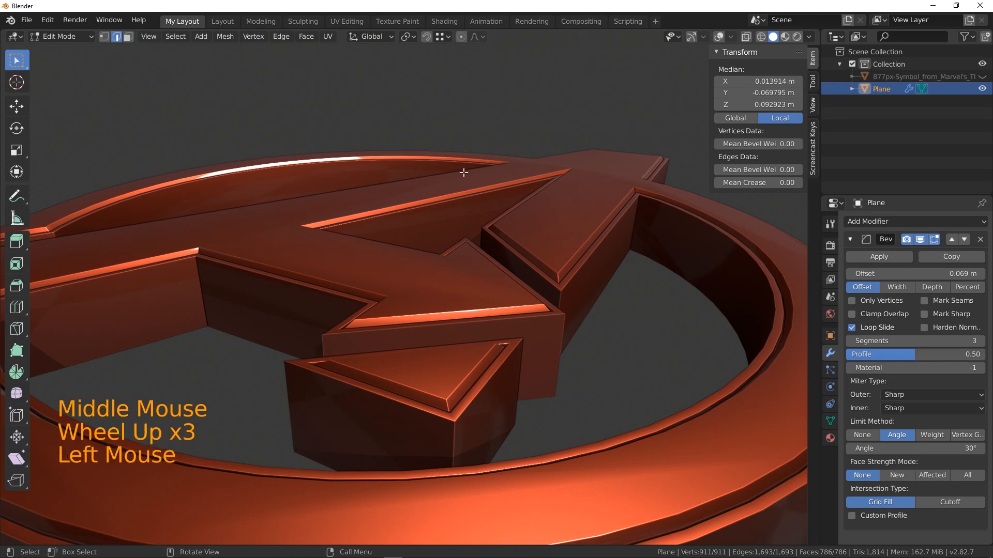
click(719, 36)
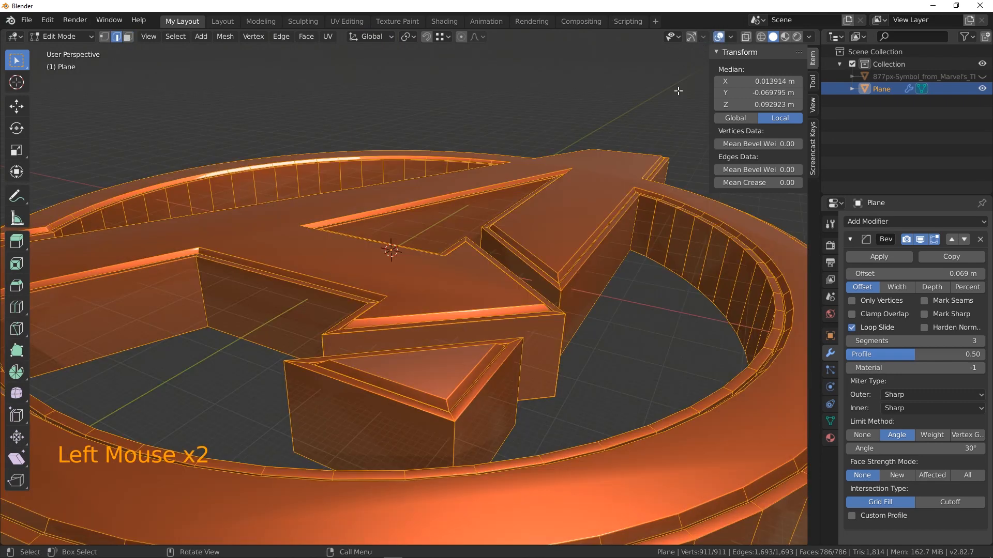
click(693, 37)
- Bevel the outer upper rim edges of the ring, A and triangle with an offset of about 0.747 m and 1 segment
click(610, 228)
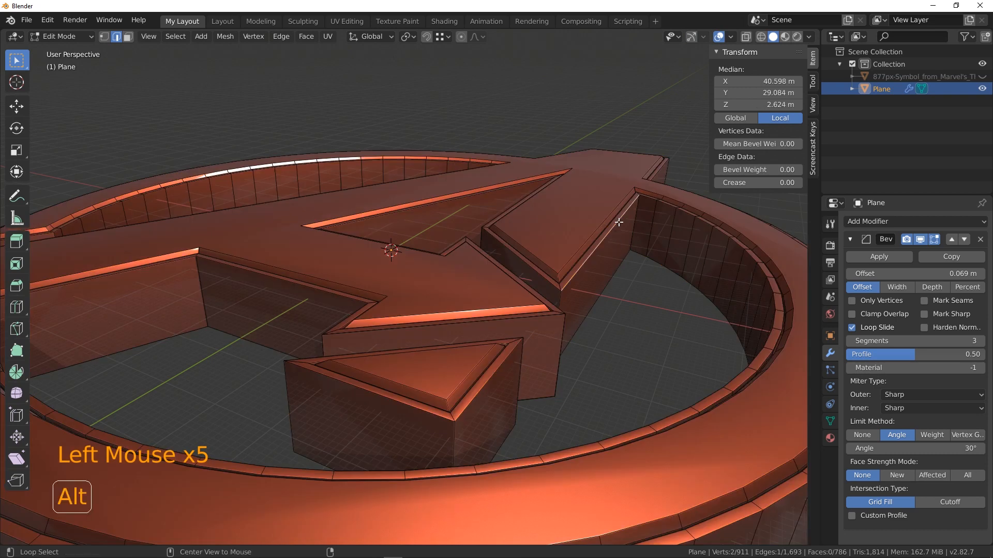
alt+click(619, 223)
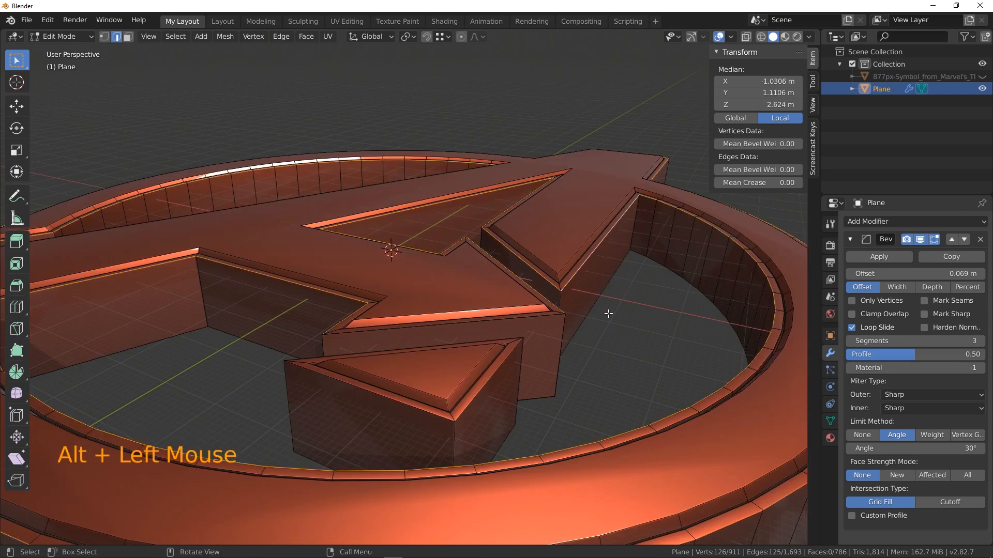
alt+shift+click(511, 321)
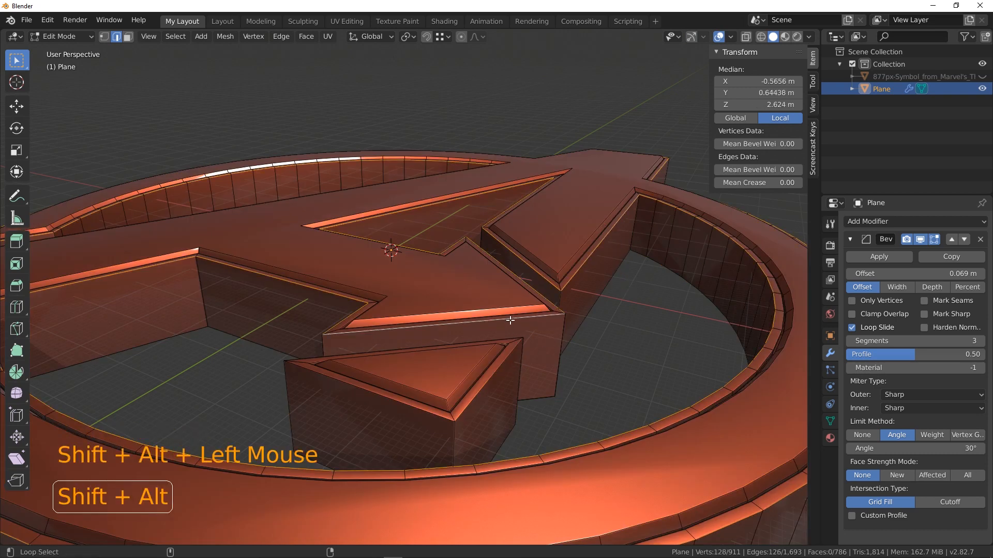
alt+shift+click(504, 364)
middle_drag(297, 310, 571, 362)
scroll(281, 302, down, 3)
scroll(571, 362, up, 1)
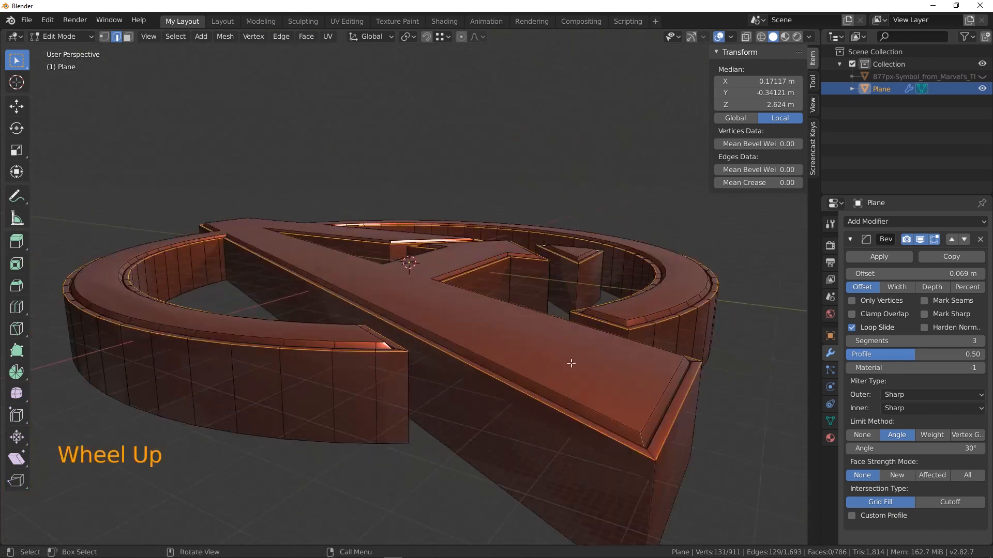
middle_drag(469, 351, 386, 281)
scroll(381, 281, up, 1)
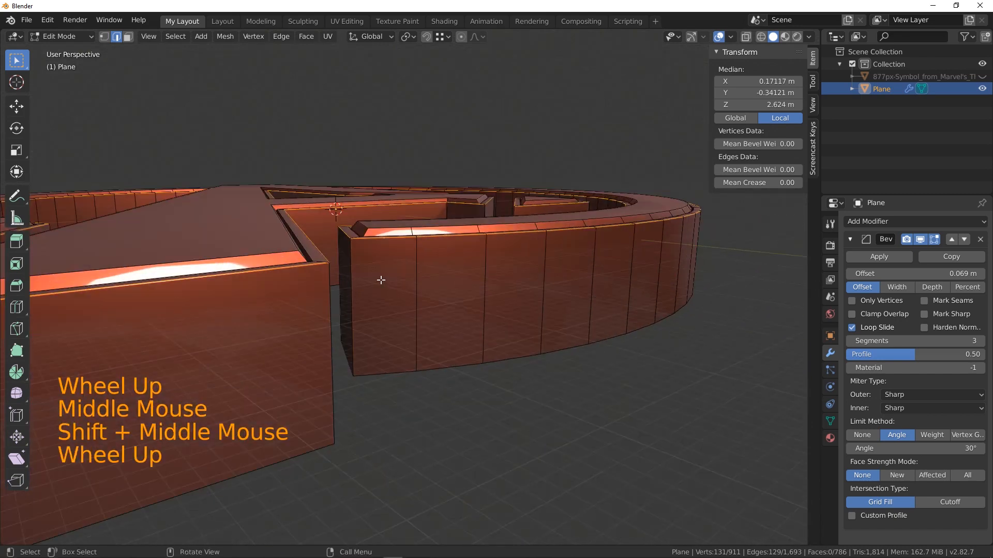
key(ctrl+b)
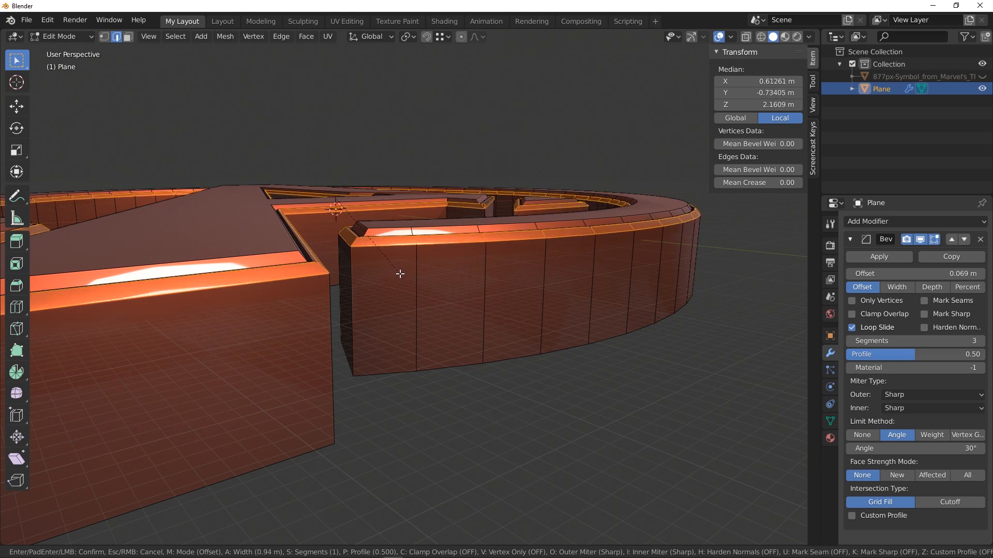
click(408, 283)
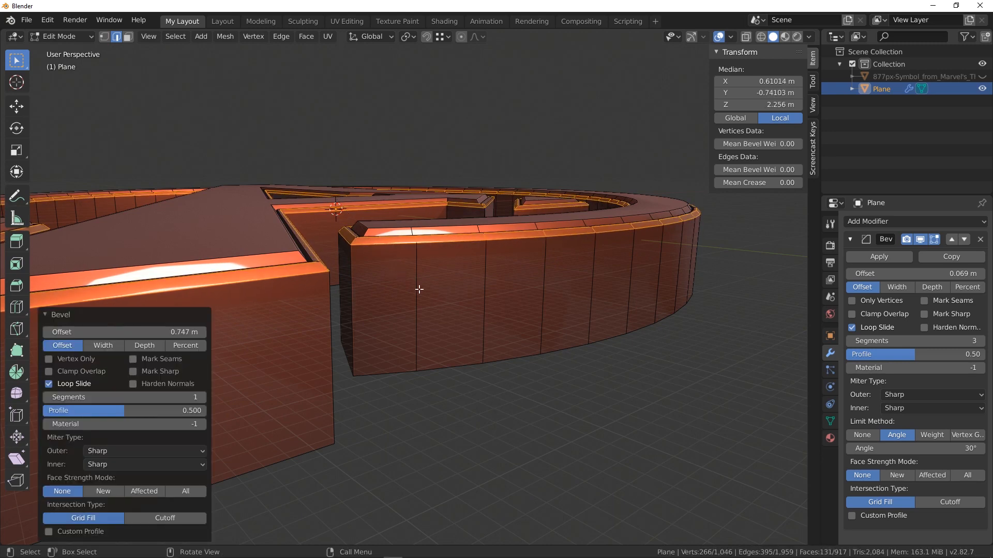
- Bevel the outer edges of the raised top faces of the ring, A and triangle with an offset of about 0.426 m and 3 segments
middle_drag(415, 290, 429, 284)
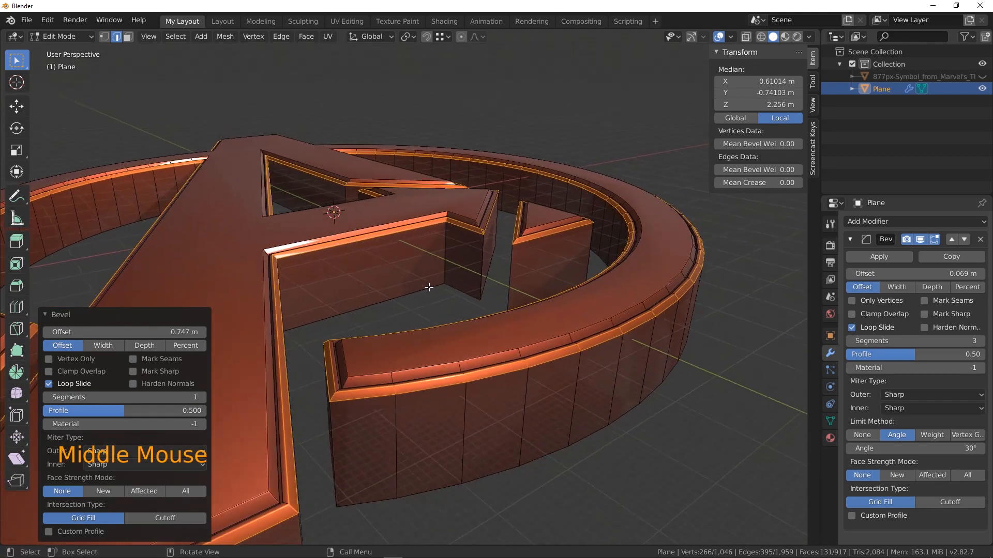
scroll(348, 343, up, 2)
shift+middle_drag(348, 344, 356, 312)
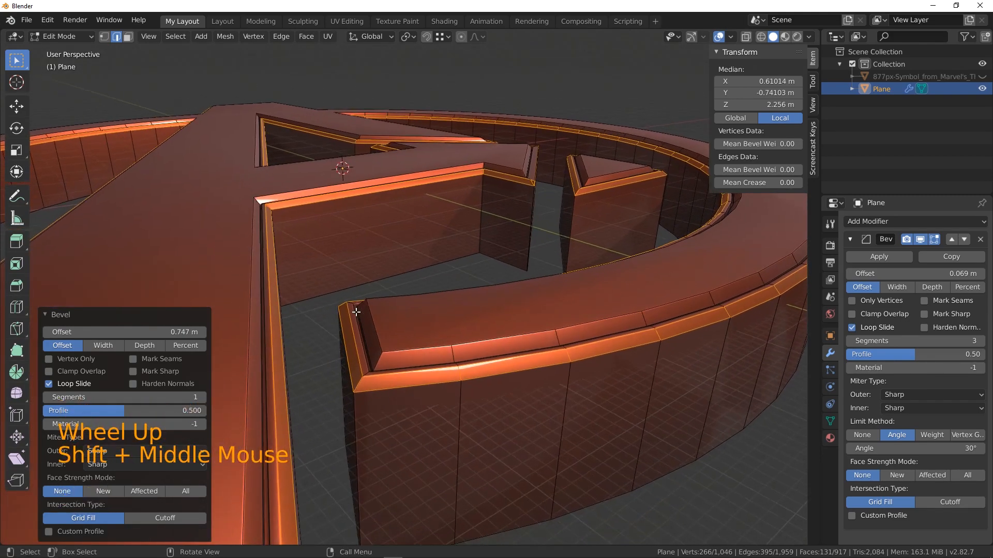
alt+click(414, 350)
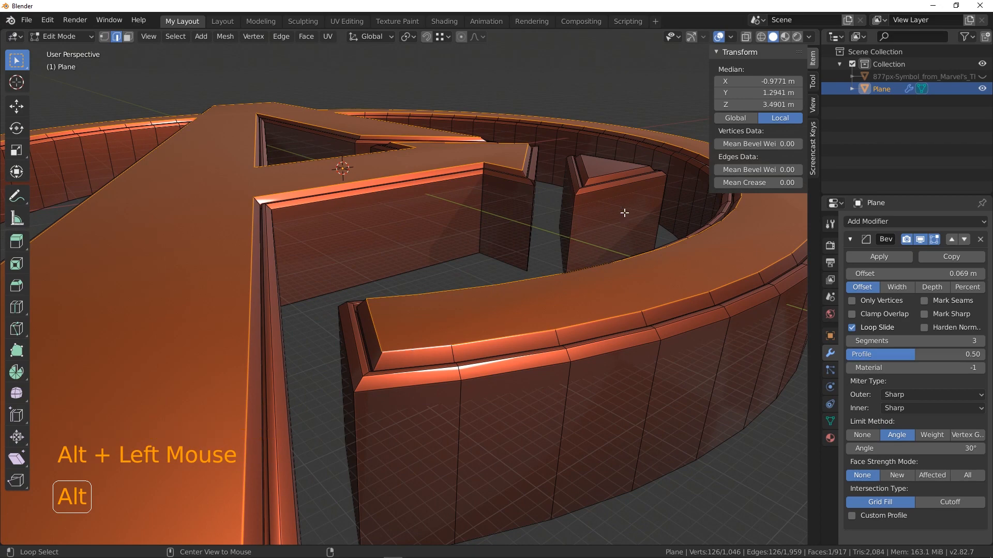
alt+shift+click(618, 171)
alt+shift+click(610, 158)
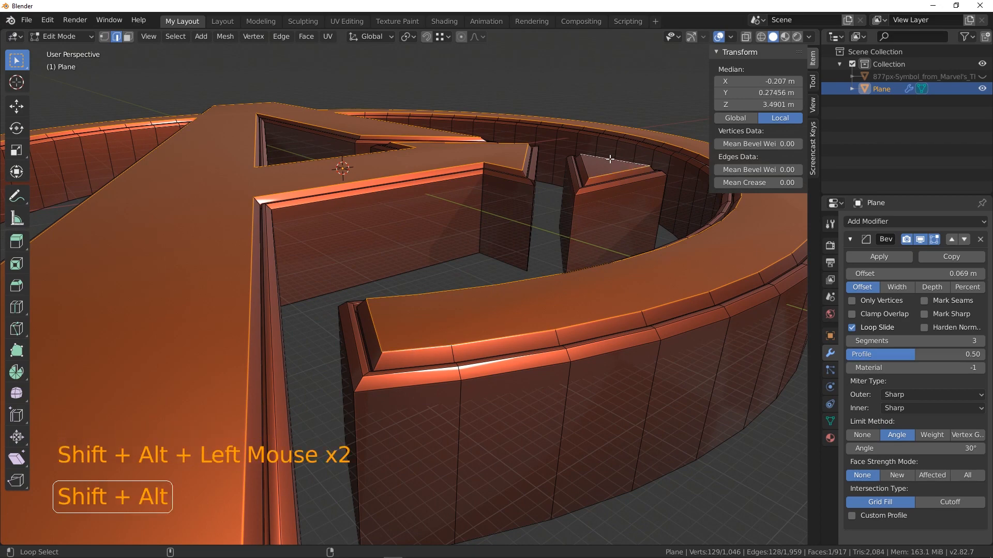
middle_drag(564, 169, 370, 251)
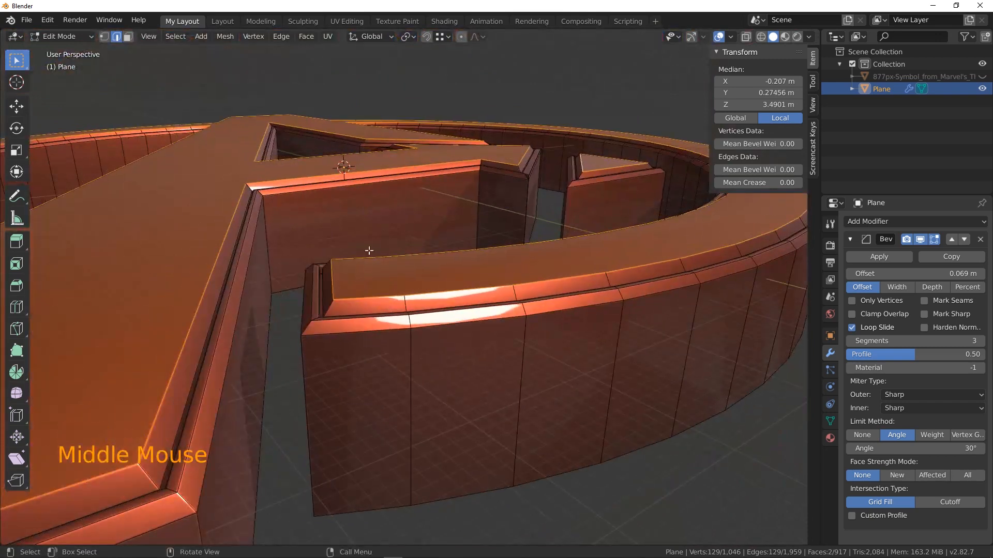
key(ctrl+b)
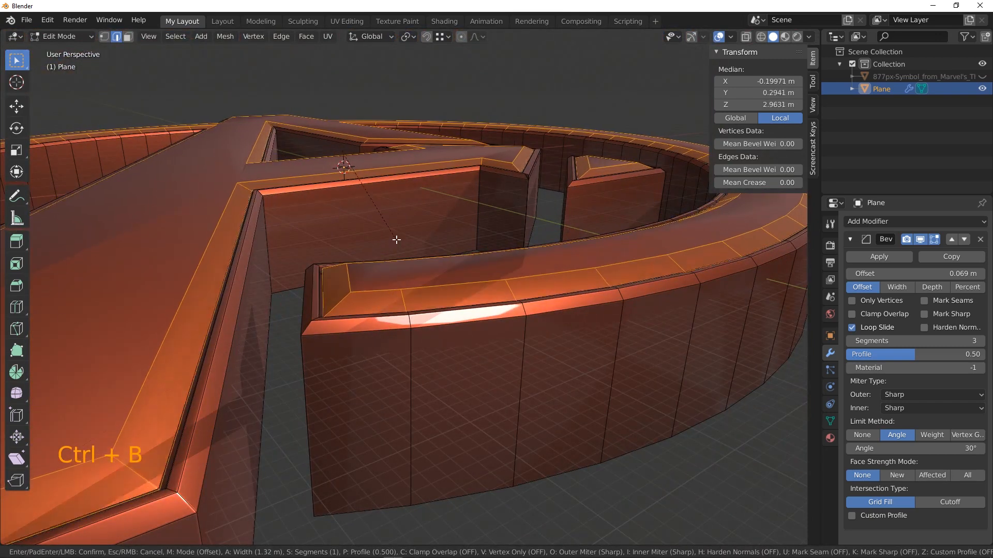
scroll(395, 238, up, 1)
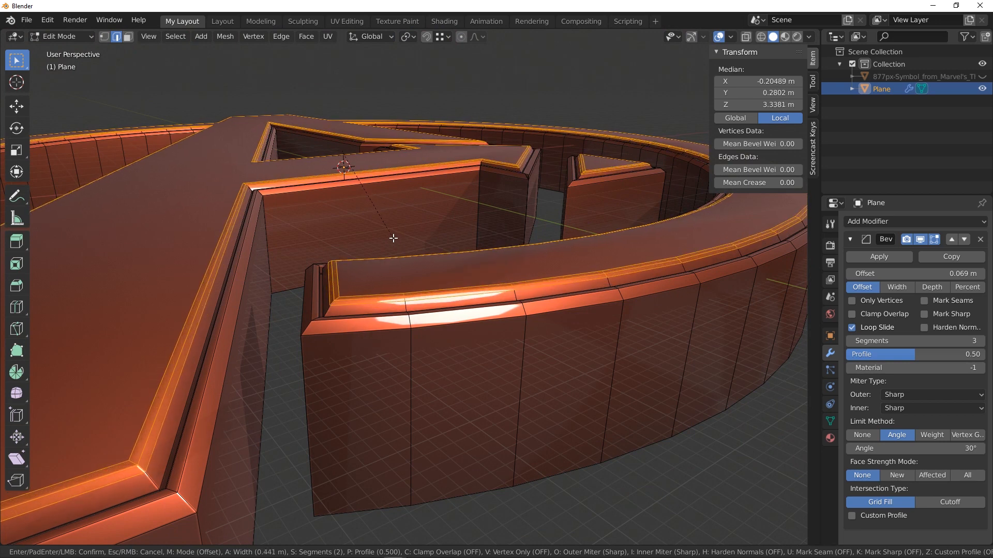
scroll(393, 238, up, 1)
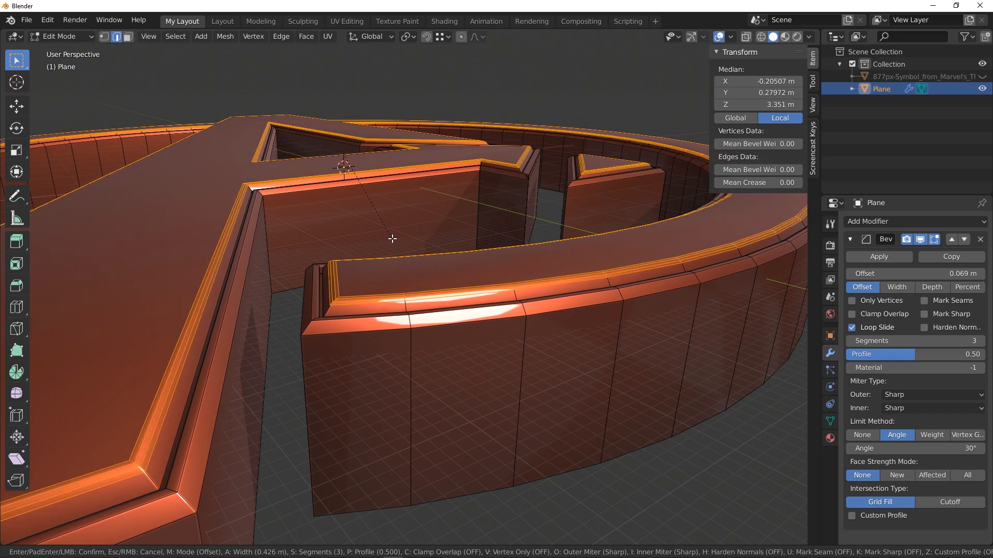
click(392, 238)
scroll(404, 233, down, 1)
scroll(414, 226, up, 1)
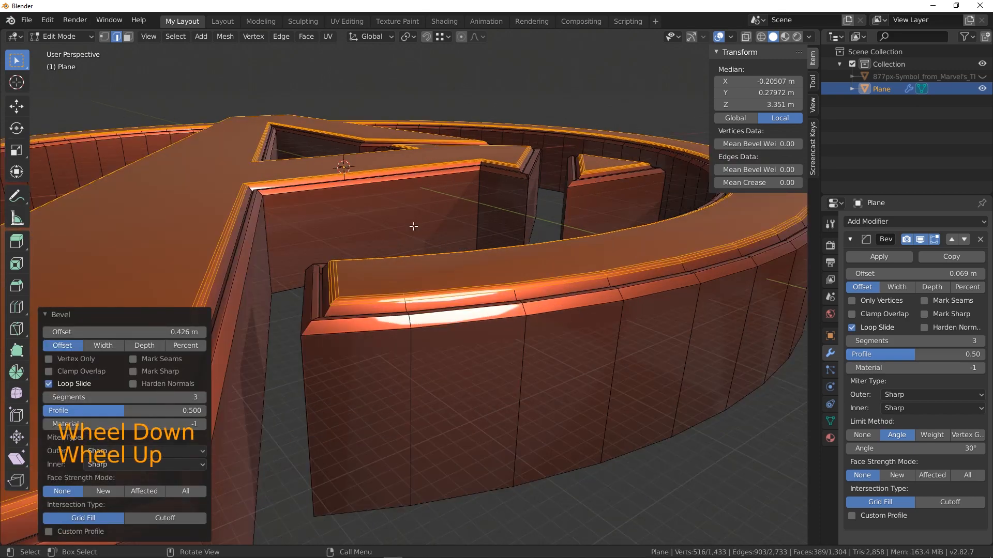
- Shrink the selection to the flat top faces inside the bevel and extrude them inward by about 0.14 m
middle_drag(414, 226, 474, 215)
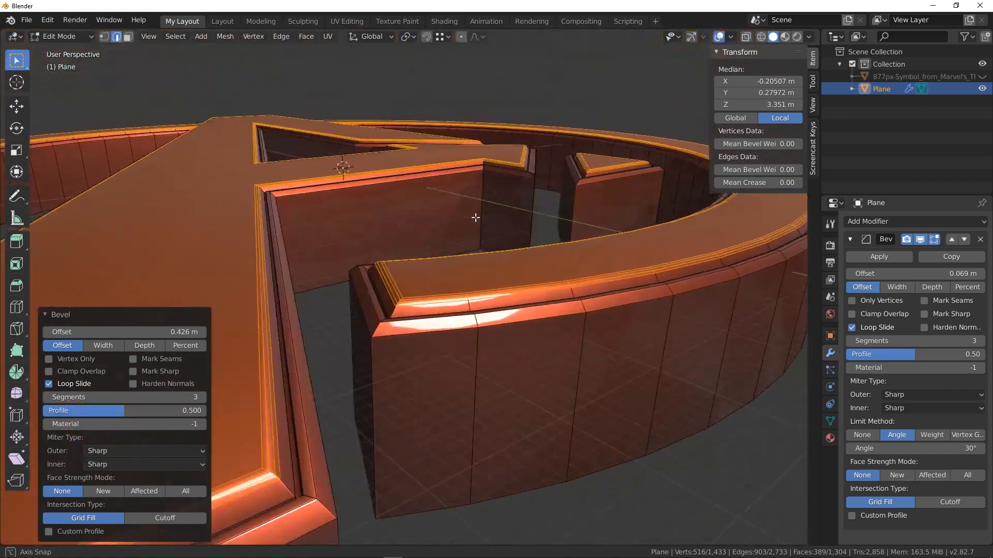
scroll(392, 271, up, 2)
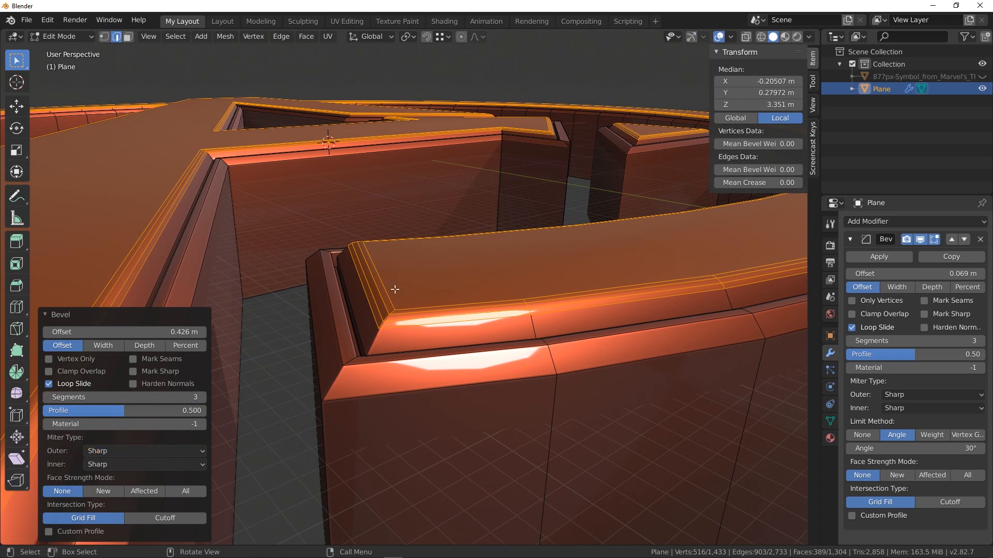
key(ctrl+KP_Subtract)
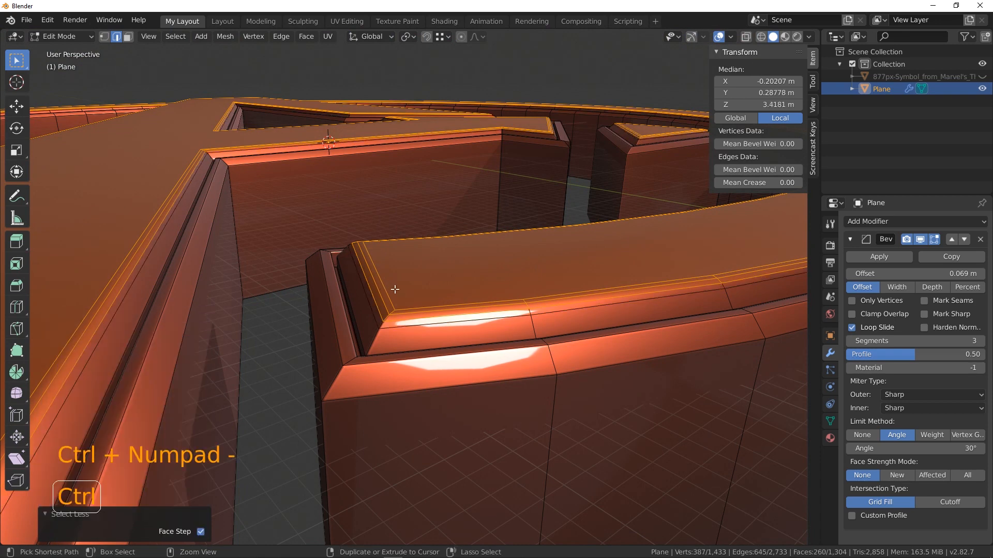
key(ctrl+KP_Subtract)
key(ctrl+KP_Subtract)
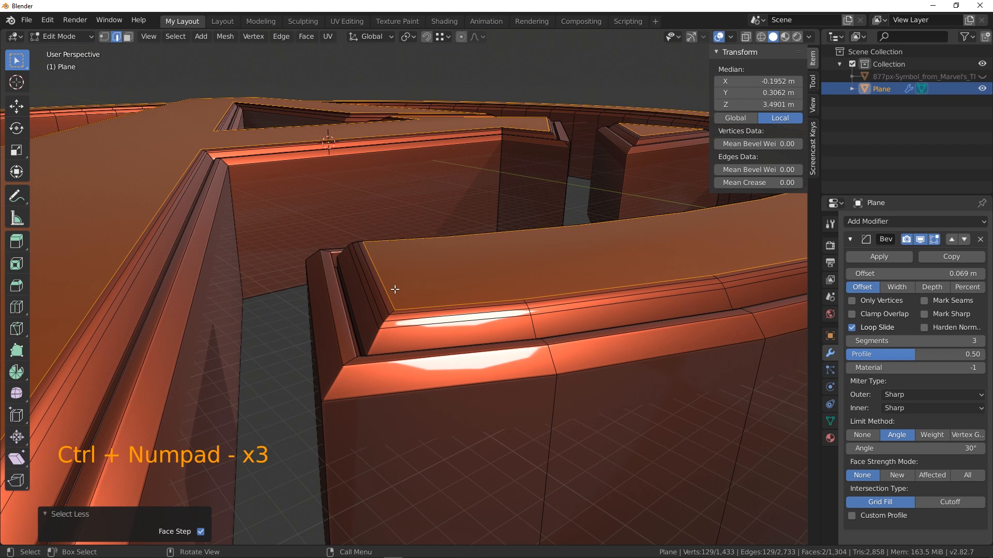
scroll(414, 266, down, 1)
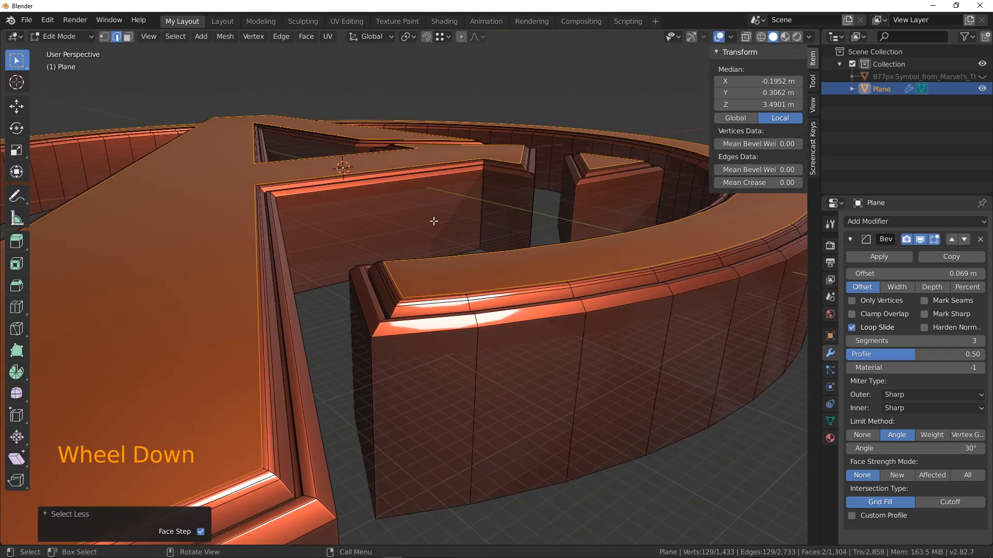
scroll(427, 244, up, 2)
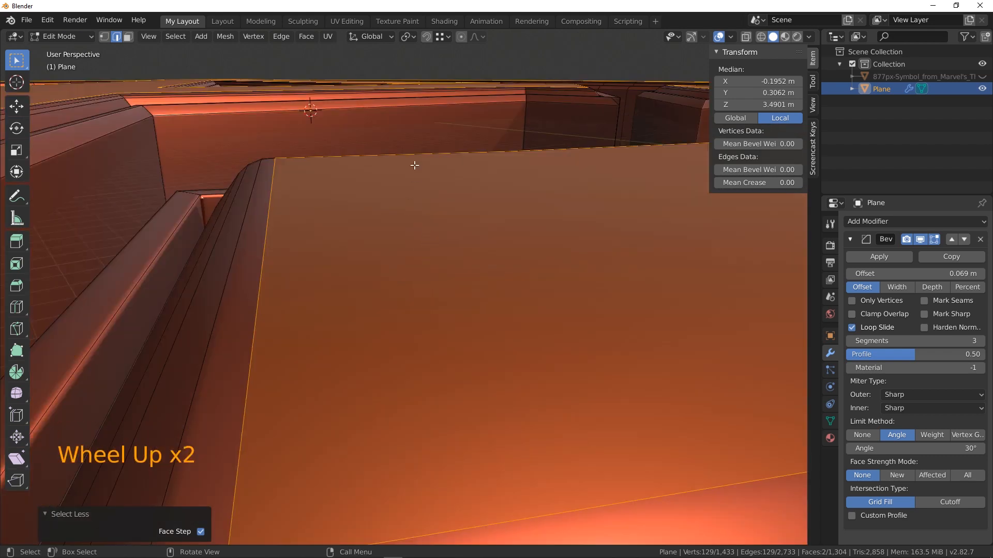
key(e)
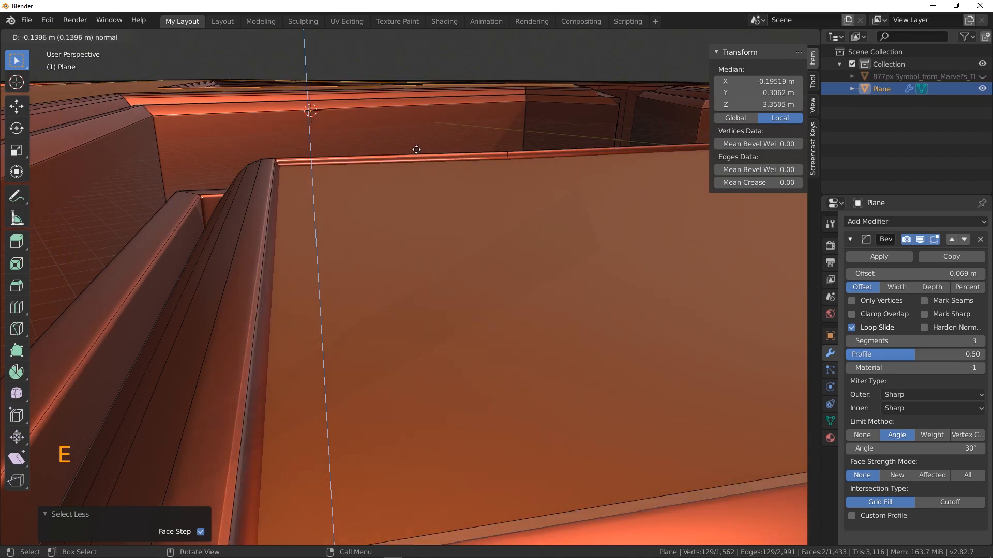
click(416, 150)
scroll(415, 189, down, 2)
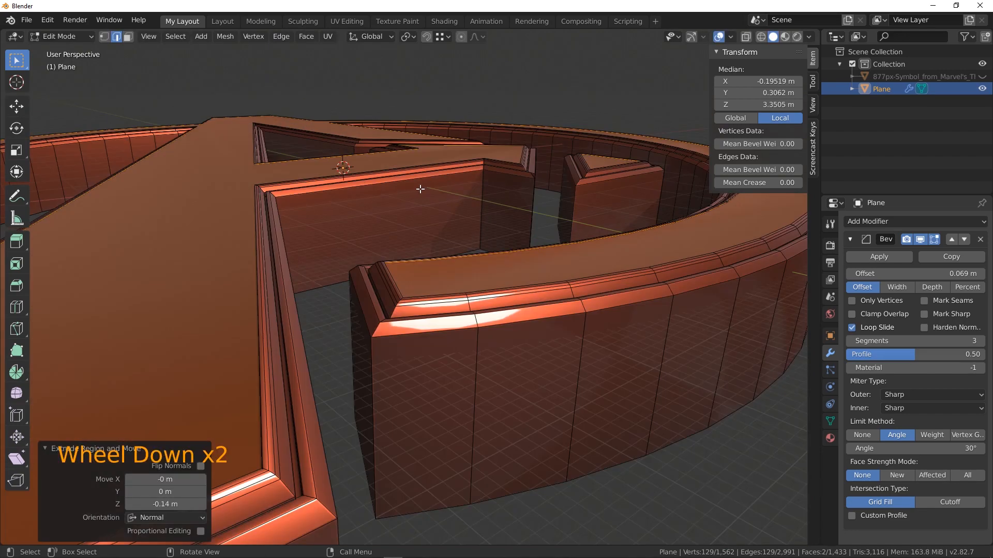
- Select the boundary loops of the recessed top faces and mark those edges as sharp
middle_drag(416, 188, 424, 254)
scroll(415, 212, down, 2)
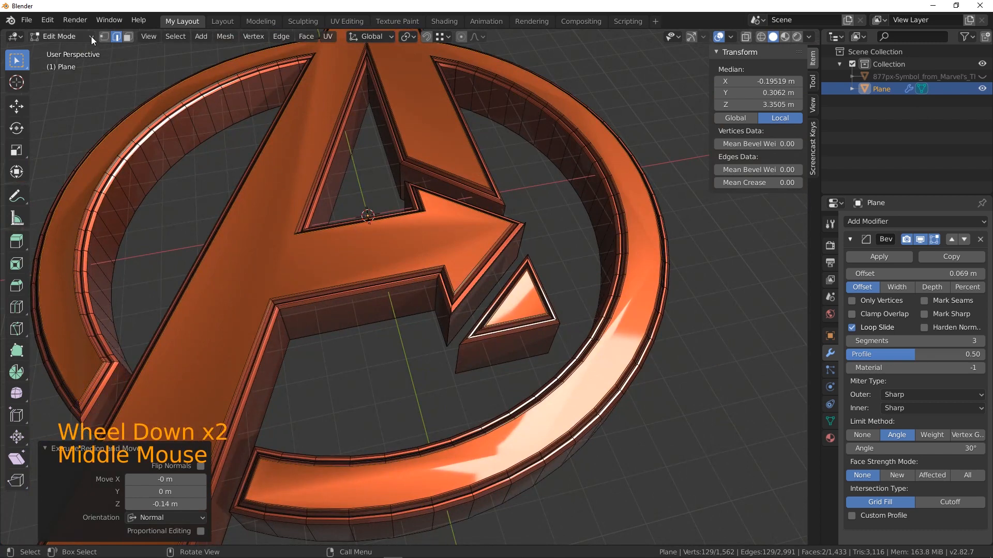
click(176, 37)
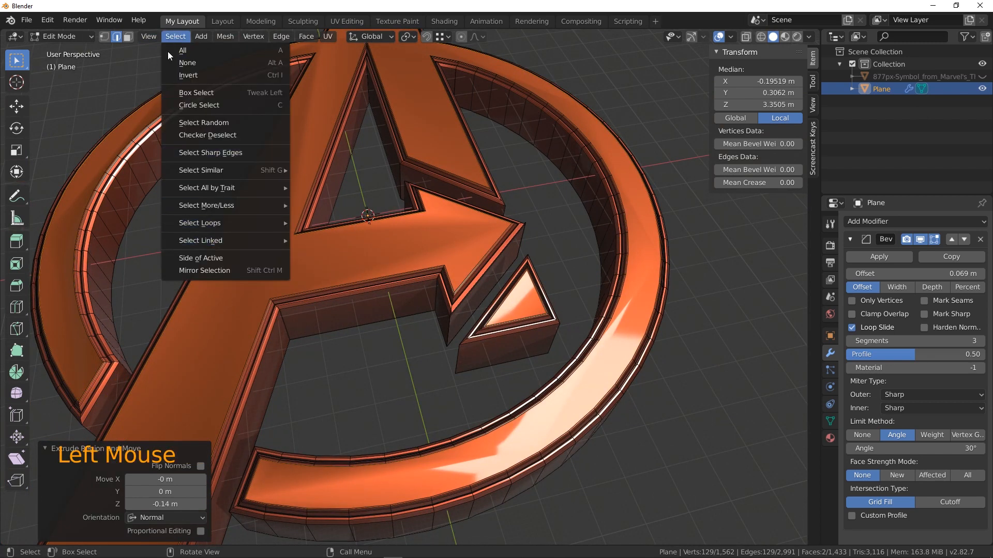
mouse_move(206, 191)
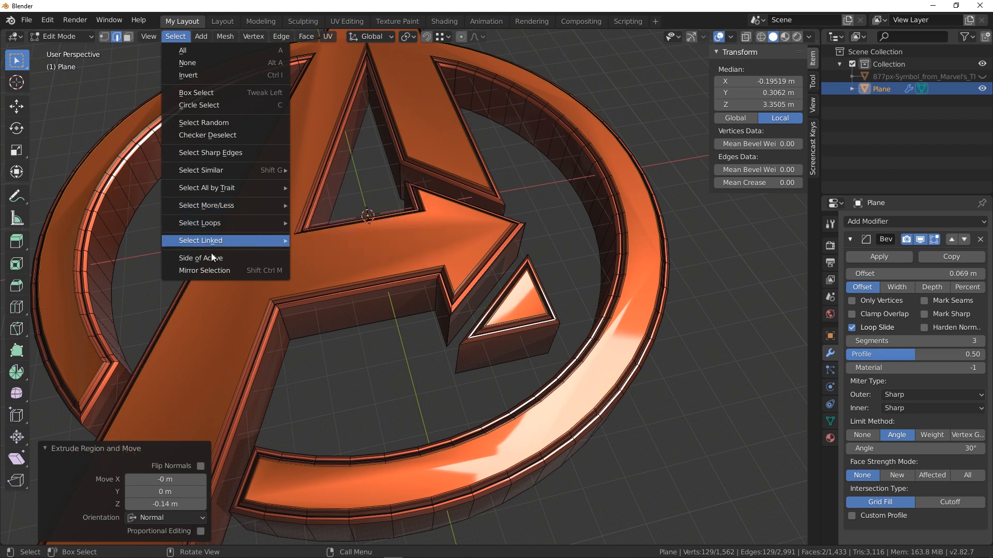
mouse_move(207, 224)
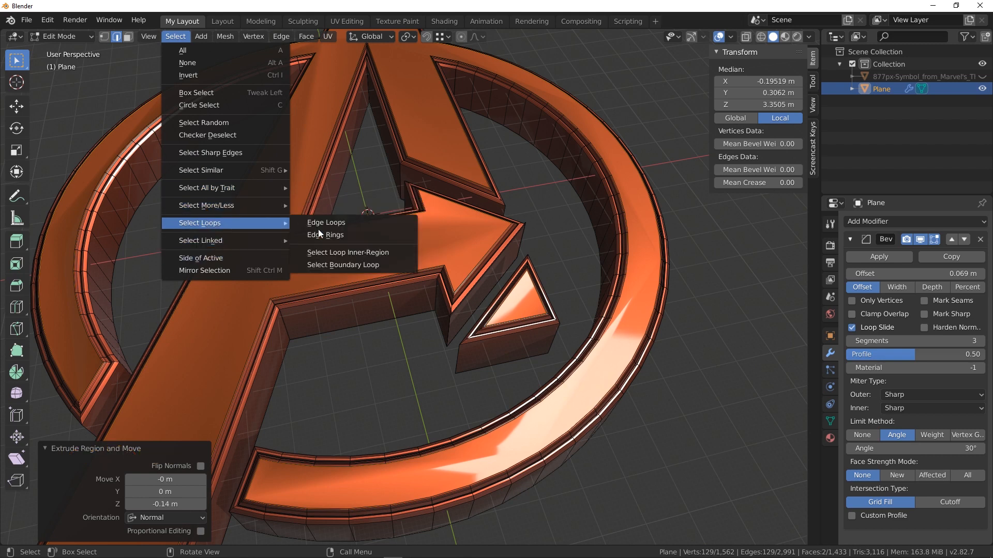
click(345, 263)
right_click(404, 236)
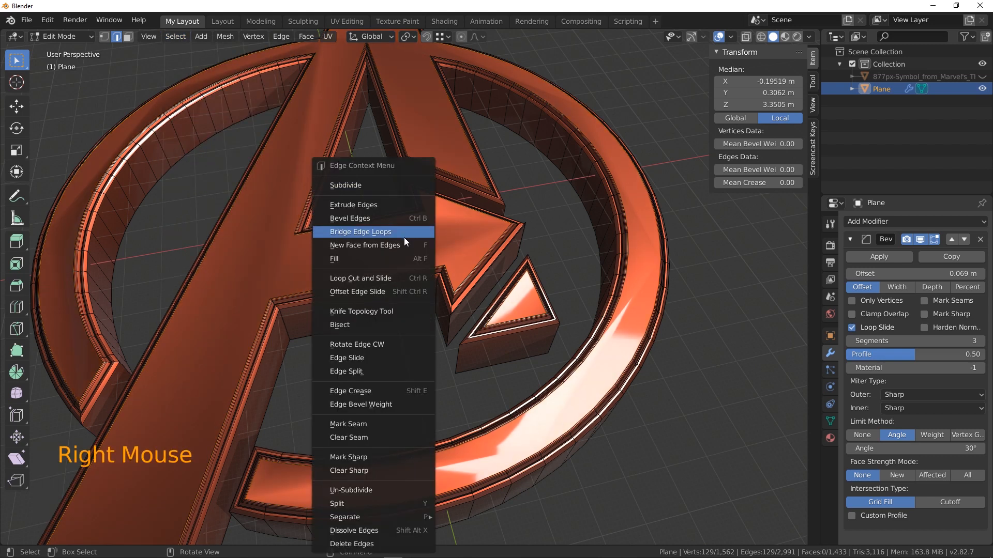
click(355, 457)
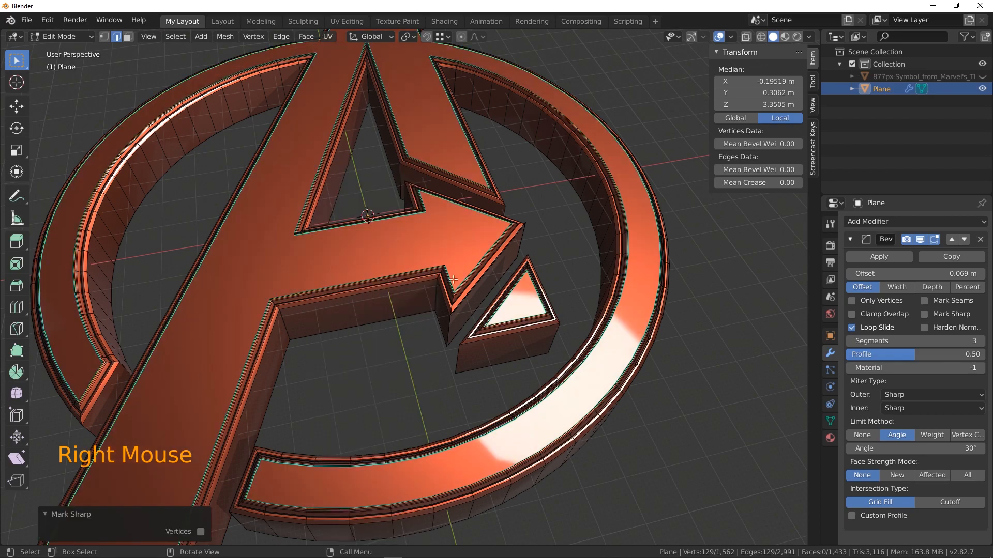
- Return to Object Mode and inspect the shading of the finished emblem
middle_drag(355, 458, 533, 294)
scroll(512, 315, up, 1)
scroll(532, 294, down, 2)
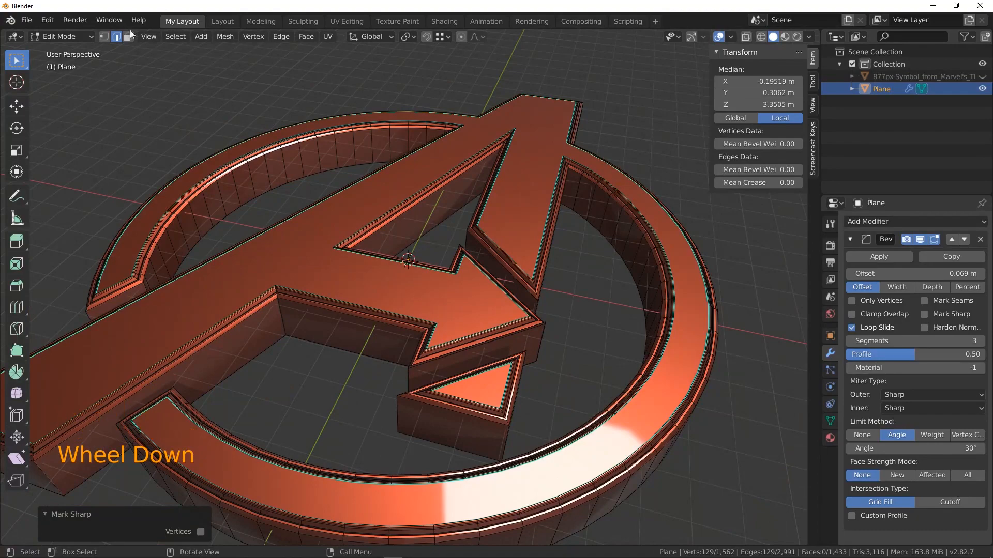
click(58, 35)
click(66, 50)
middle_drag(507, 248, 551, 266)
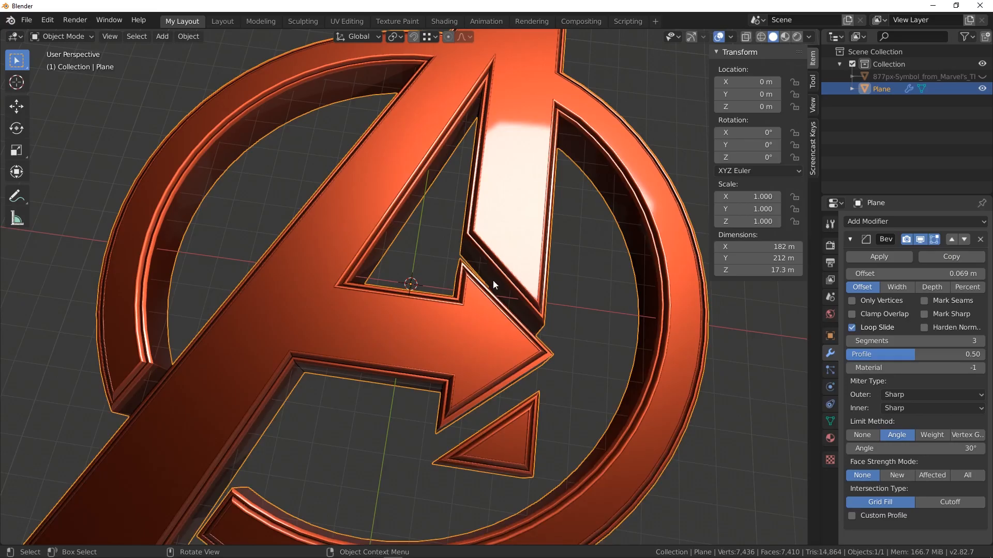
- Add a cylinder mesh with 64 vertices, 1 m radius and 2 m depth at the world origin in top view
key(KP_7)
scroll(488, 249, down, 2)
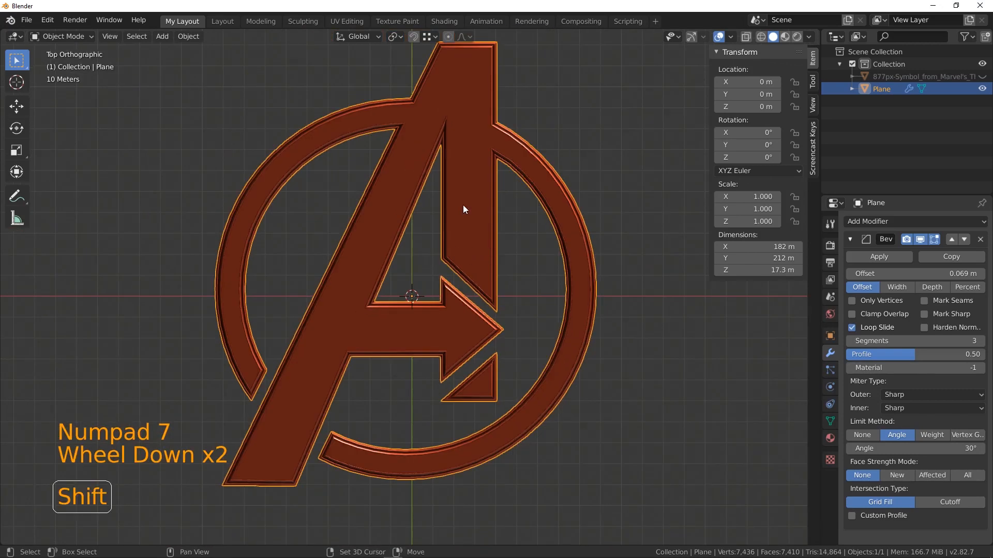
shift+middle_drag(464, 210, 427, 260)
key(shift+a)
mouse_move(412, 241)
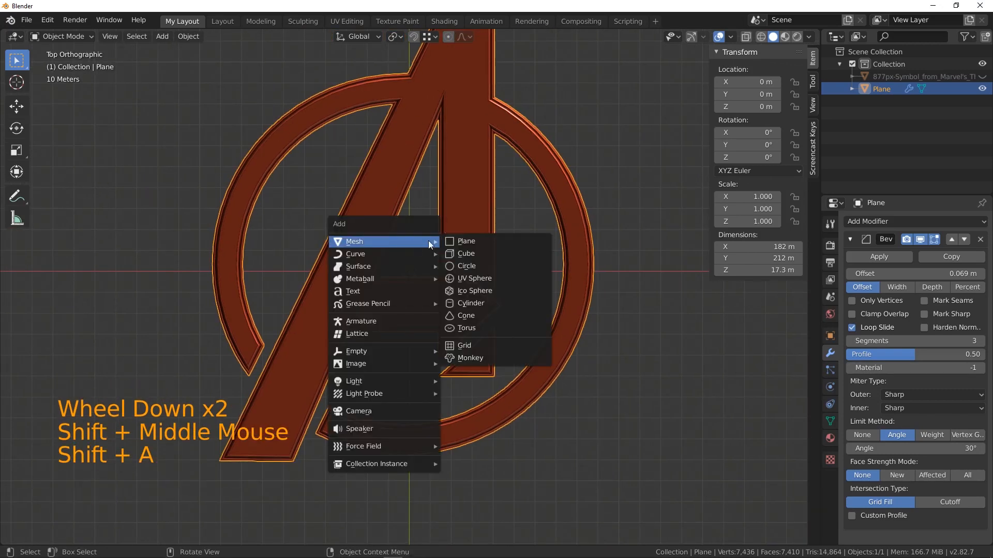
click(472, 303)
- Scale the cylinder uniformly by about 89.888 and move it about -2.22 m in X and 3.7 m in Y to match the emblem's ring
scroll(471, 303, down, 6)
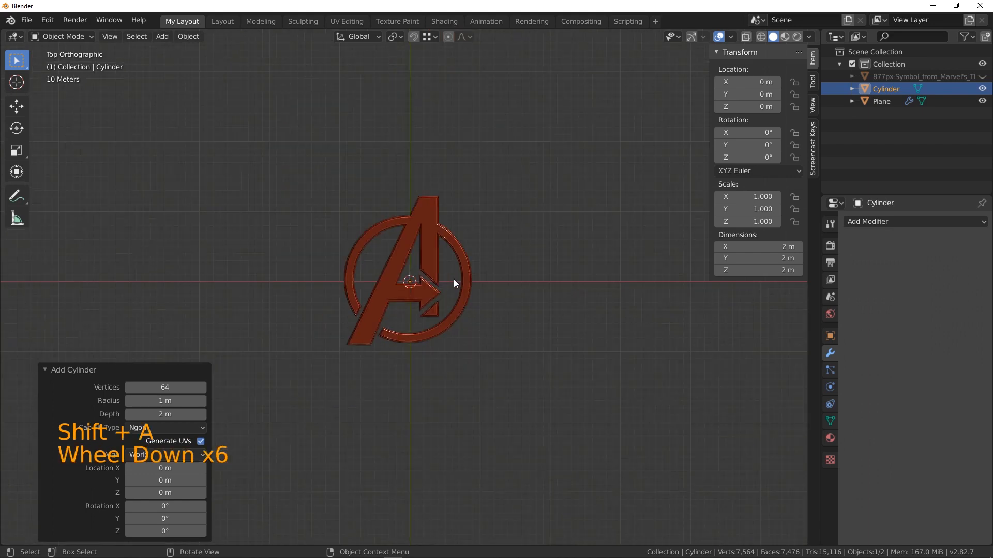
scroll(453, 278, down, 1)
scroll(453, 278, up, 3)
scroll(424, 271, up, 7)
scroll(424, 271, up, 10)
scroll(399, 216, down, 15)
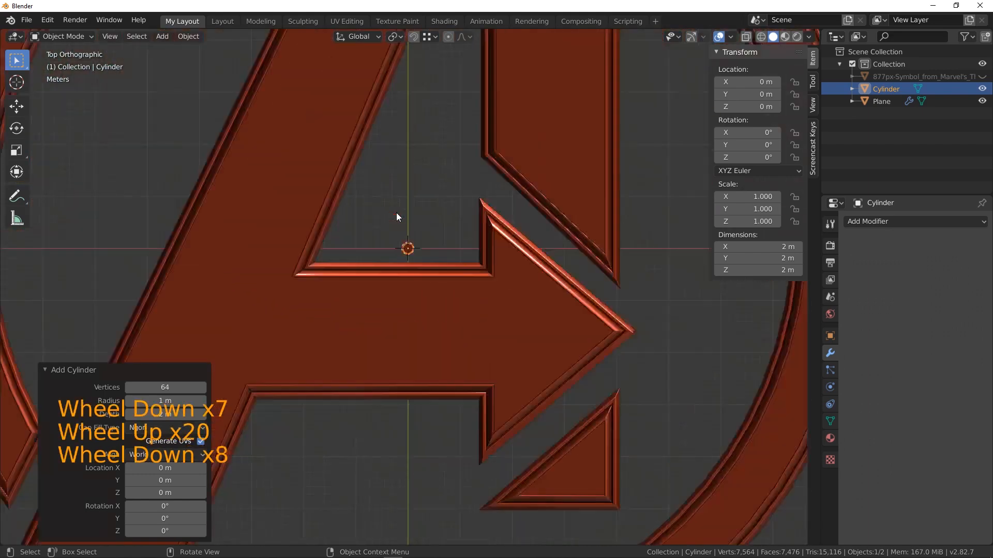
scroll(408, 237, up, 2)
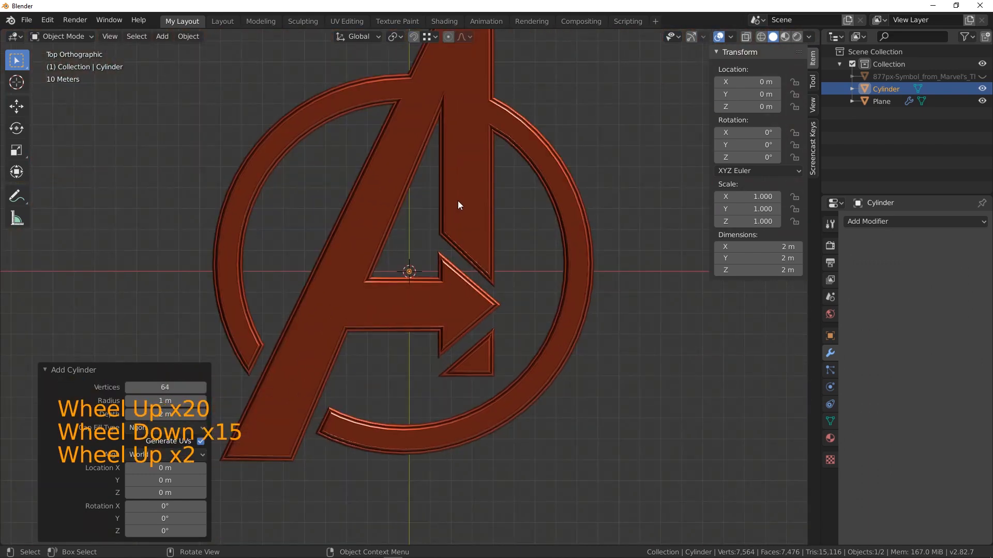
key(s)
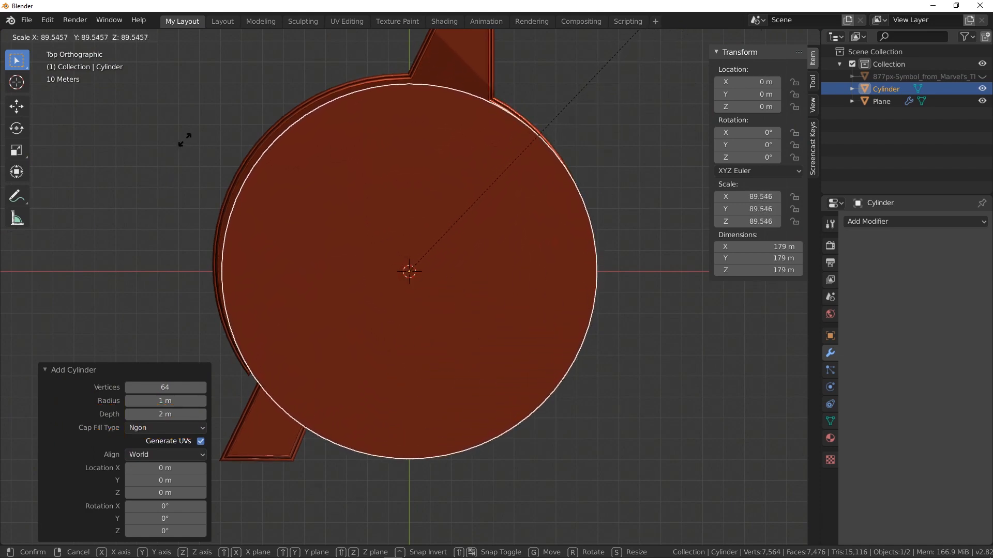
click(202, 117)
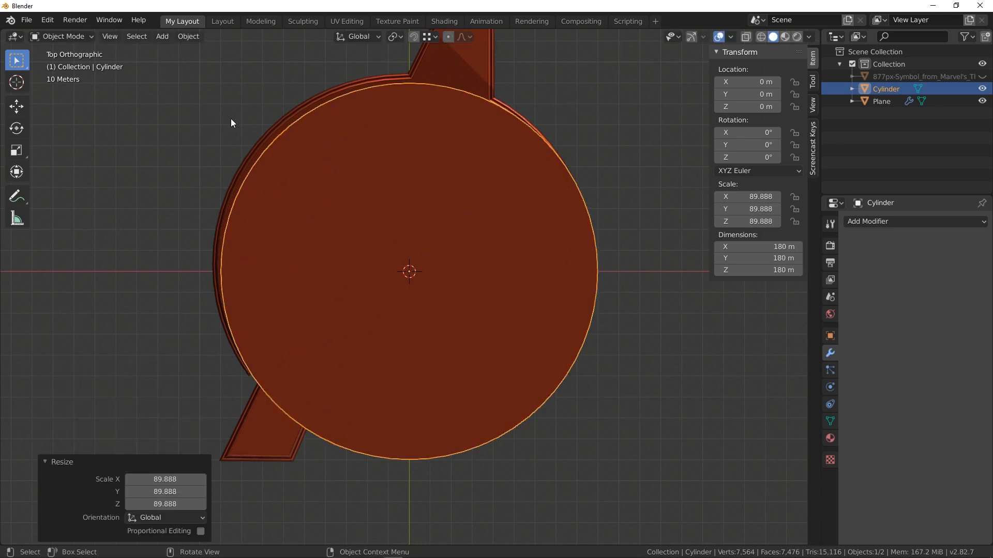
key(g)
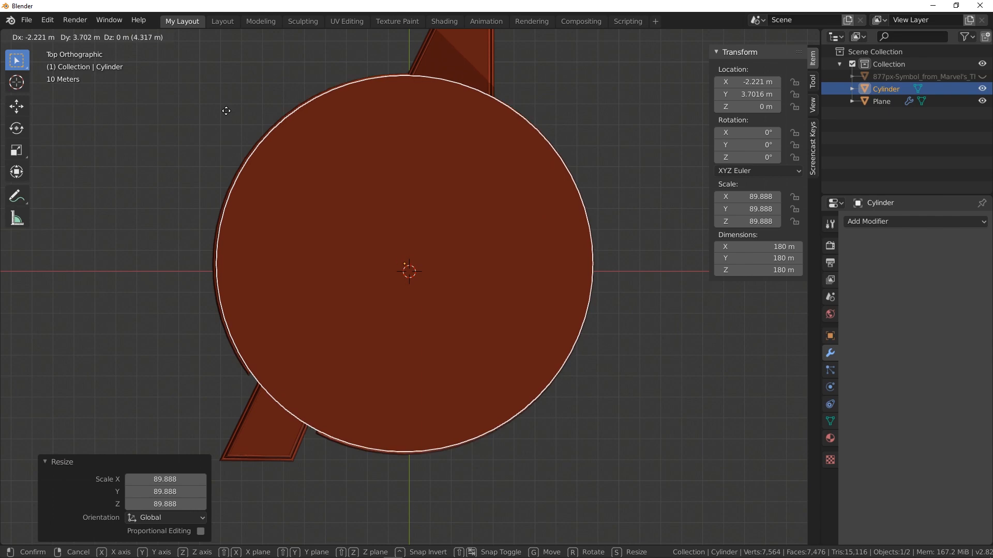
click(226, 111)
- Enter Edit Mode on the cylinder with nothing selected and switch to face selection
middle_drag(230, 180, 271, 150)
scroll(271, 150, down, 4)
click(62, 36)
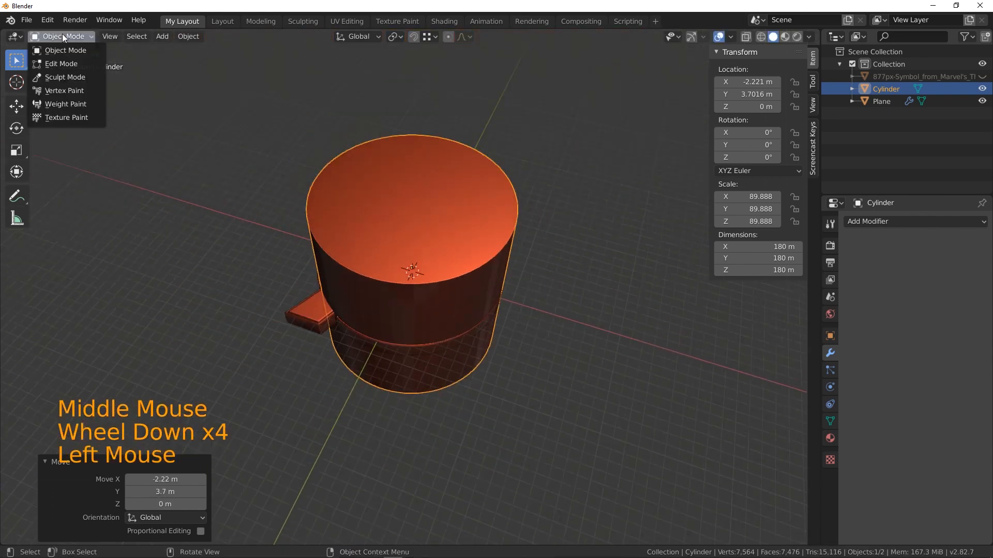
click(76, 64)
click(139, 57)
click(130, 37)
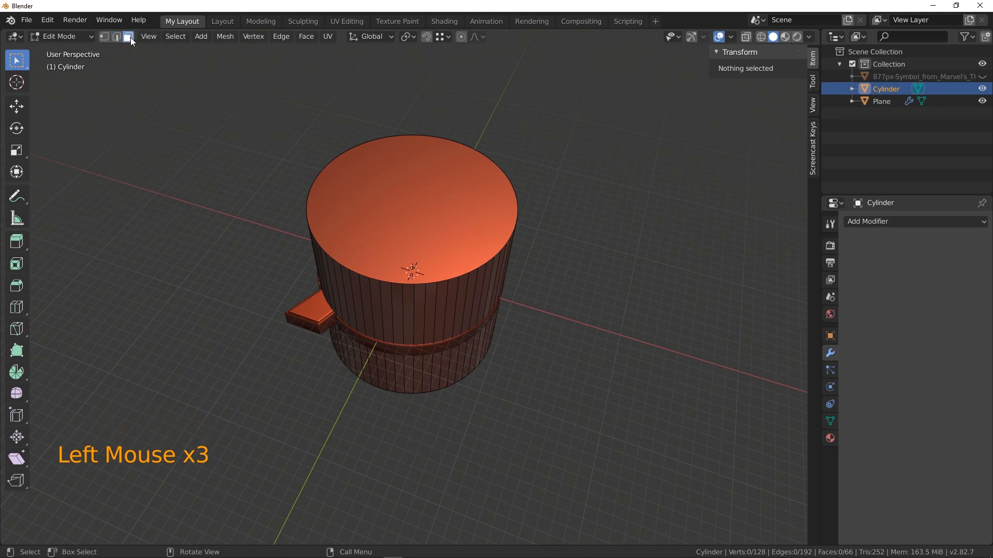
- Lower the cylinder's top face about 94.4 m along Z so it sits inside the emblem's ring
click(405, 199)
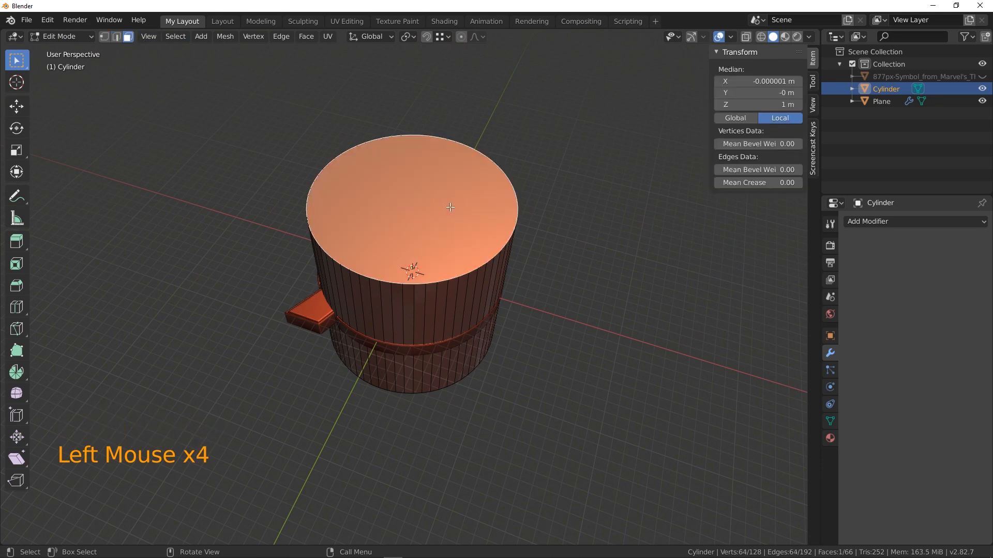
key(g)
key(z)
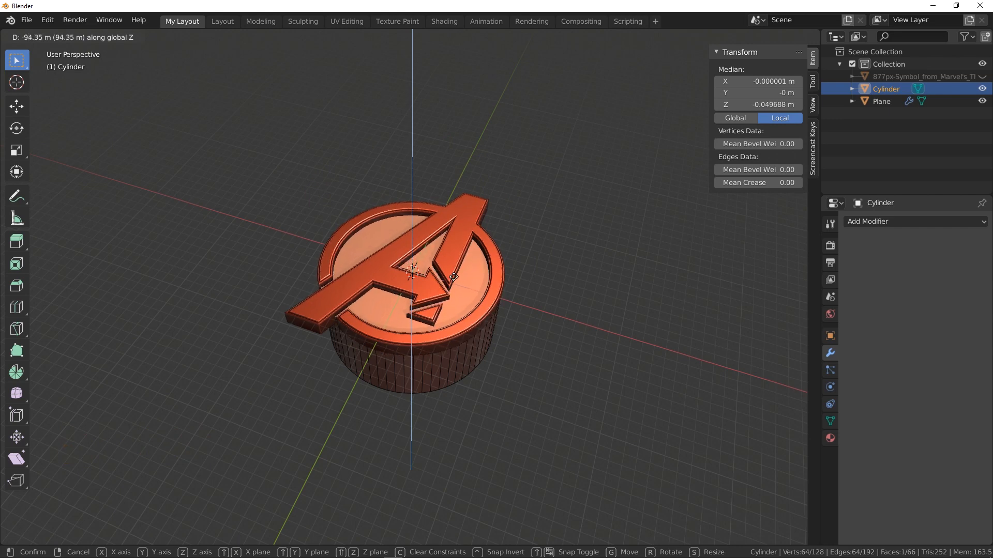
click(454, 277)
- Raise the cylinder's bottom face about 77.2 m along Z to flatten the cylinder into a thin disc
middle_drag(472, 392, 476, 295)
click(412, 361)
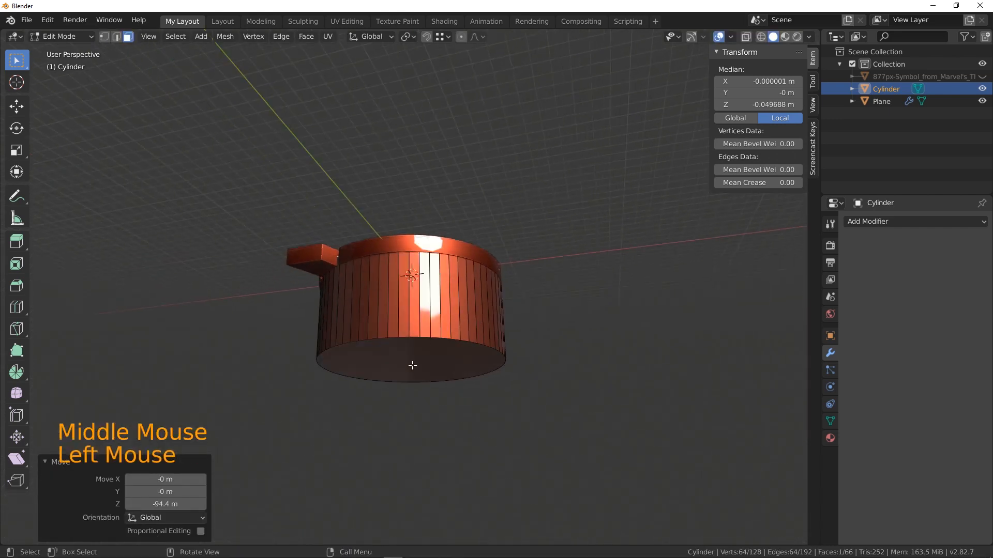
key(g)
key(z)
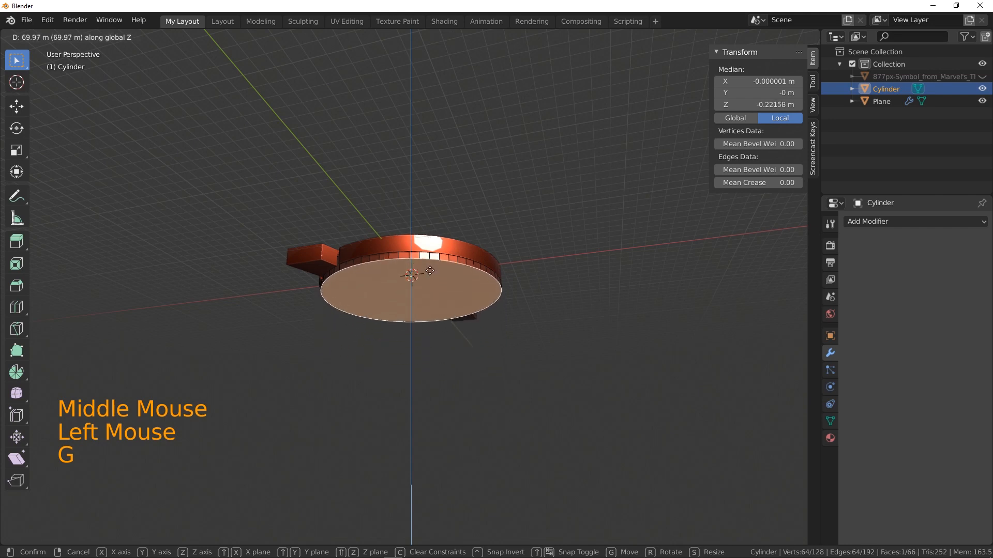
click(430, 266)
- Leave Edit Mode on the flattened cylinder and return to Object Mode
middle_drag(530, 216, 552, 333)
key(KP_7)
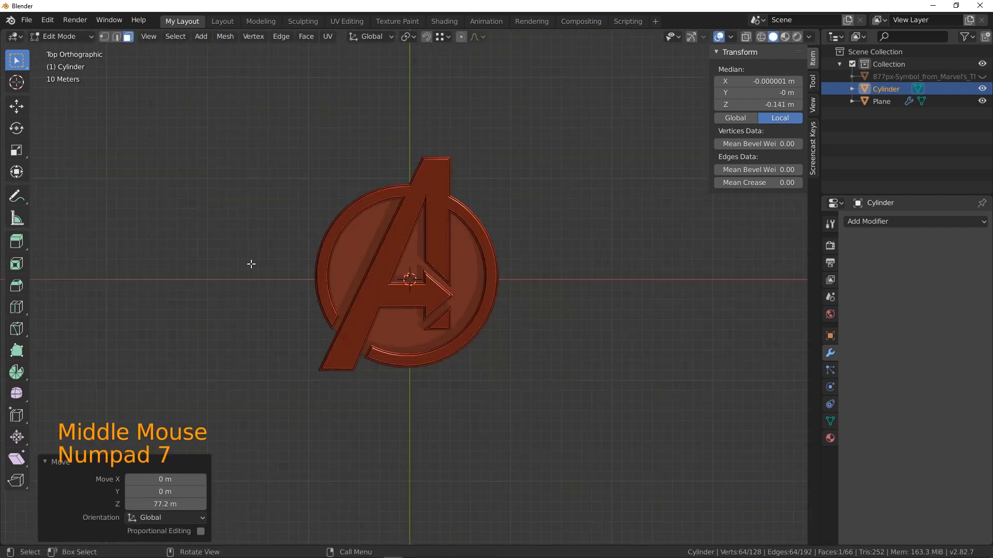
scroll(315, 259, up, 4)
shift+middle_drag(315, 259, 491, 269)
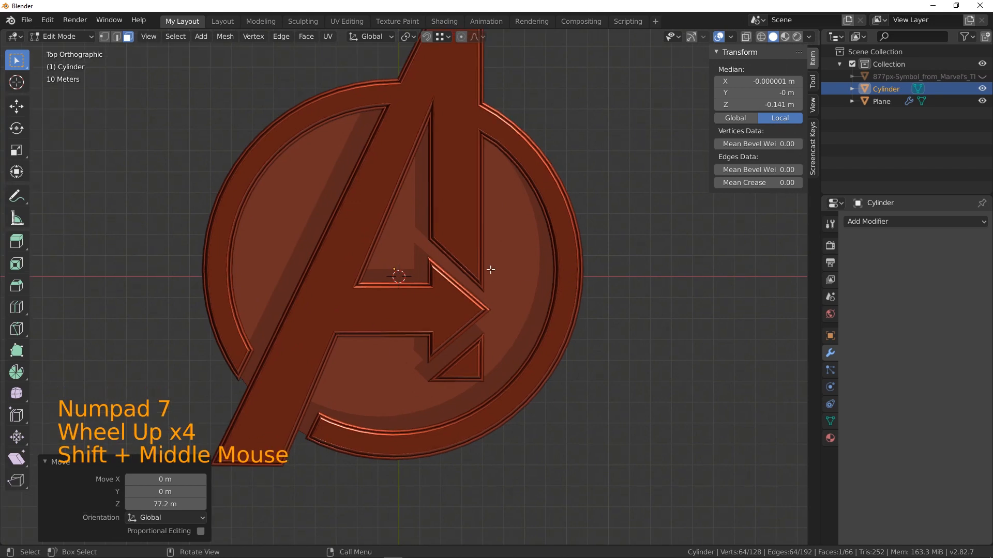
click(61, 36)
click(59, 48)
click(522, 226)
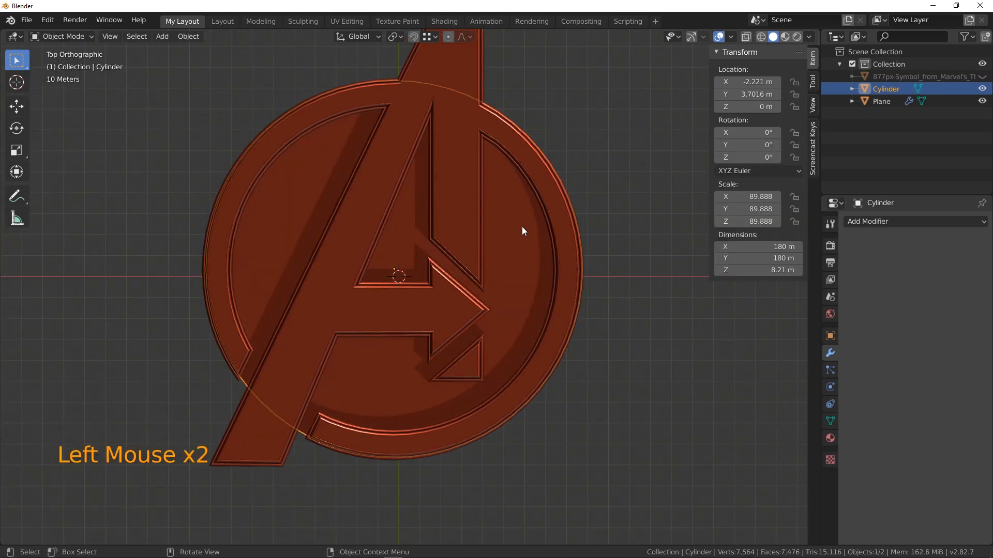
- Select the cylinder and give it a new material named BLACK with a pure black base color
click(585, 445)
click(508, 281)
middle_drag(603, 348, 588, 373)
click(528, 221)
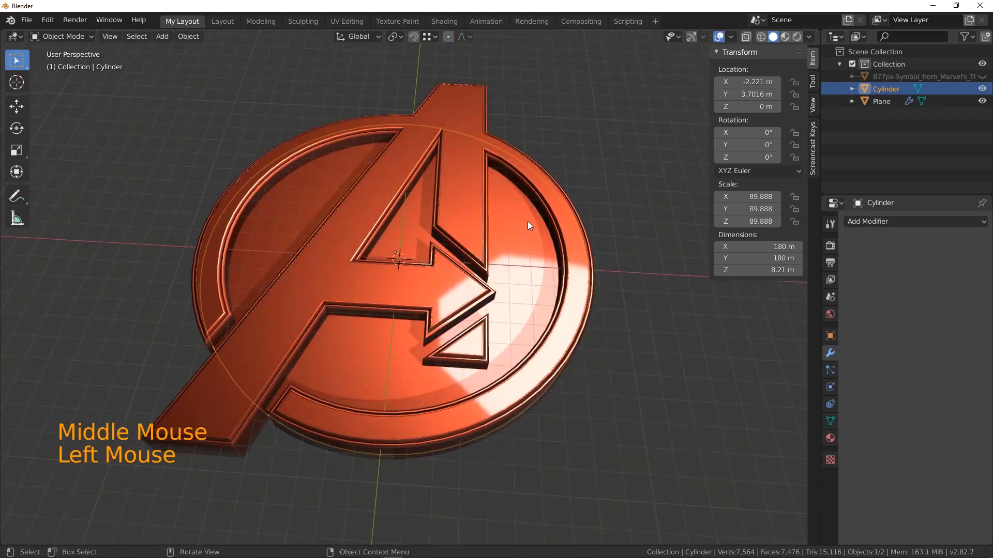
click(830, 438)
click(911, 273)
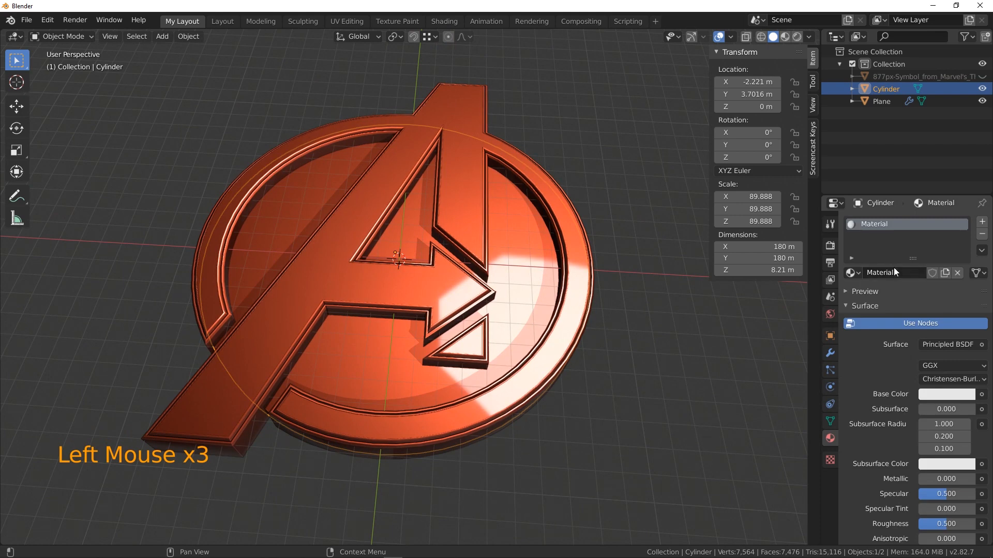
text(BLACK)
key(Return)
click(925, 394)
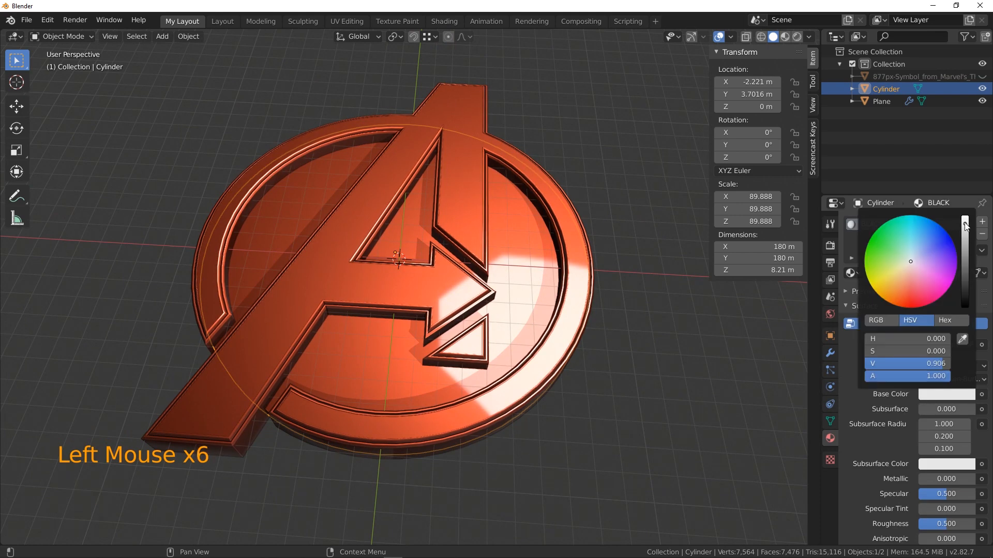
drag(964, 226, 965, 306)
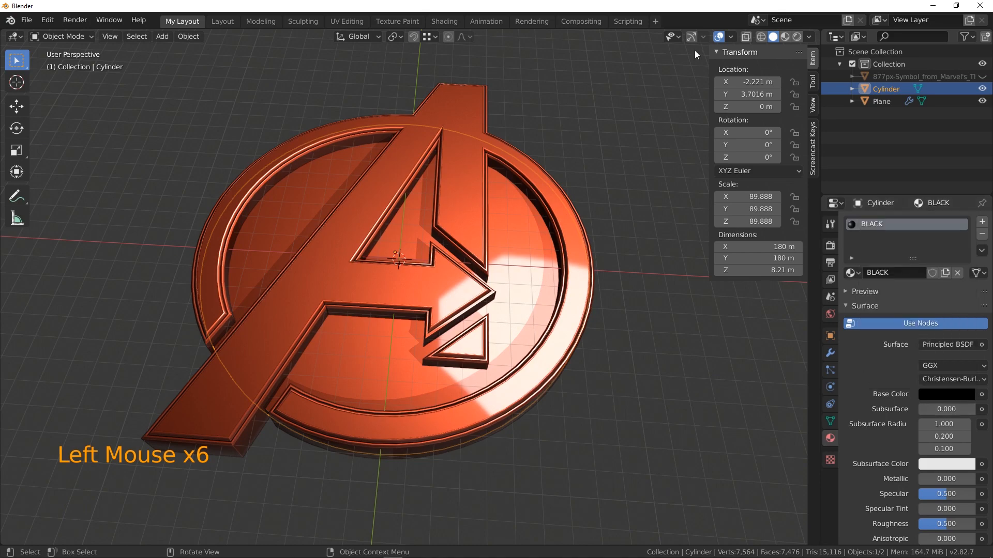
- Switch the viewport to Rendered shading and examine the black disc behind the emblem with nothing selected
click(797, 37)
mouse_move(606, 114)
middle_down()
mouse_move(580, 203)
mouse_move(572, 153)
mouse_move(583, 171)
middle_up()
scroll(583, 171, down, 2)
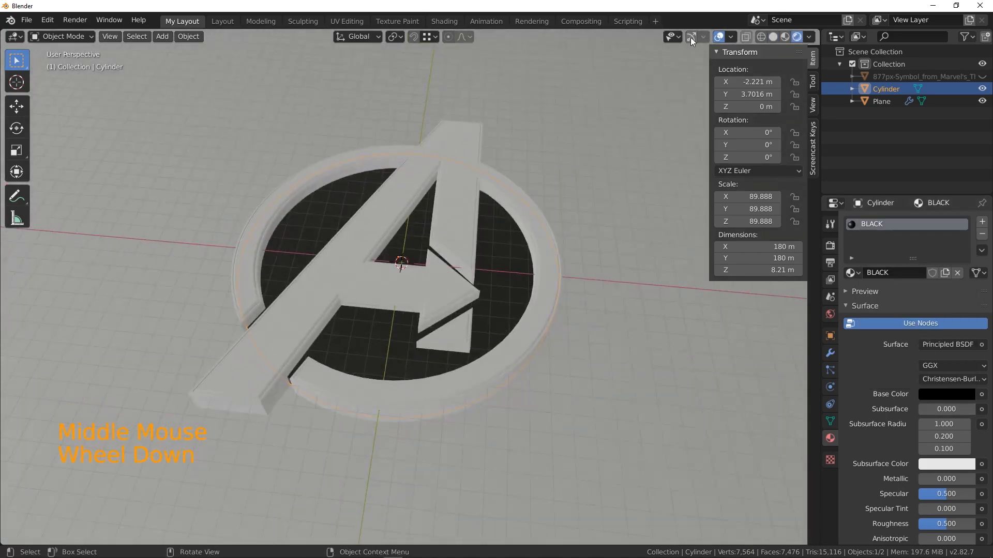
scroll(649, 219, down, 12)
scroll(591, 225, up, 14)
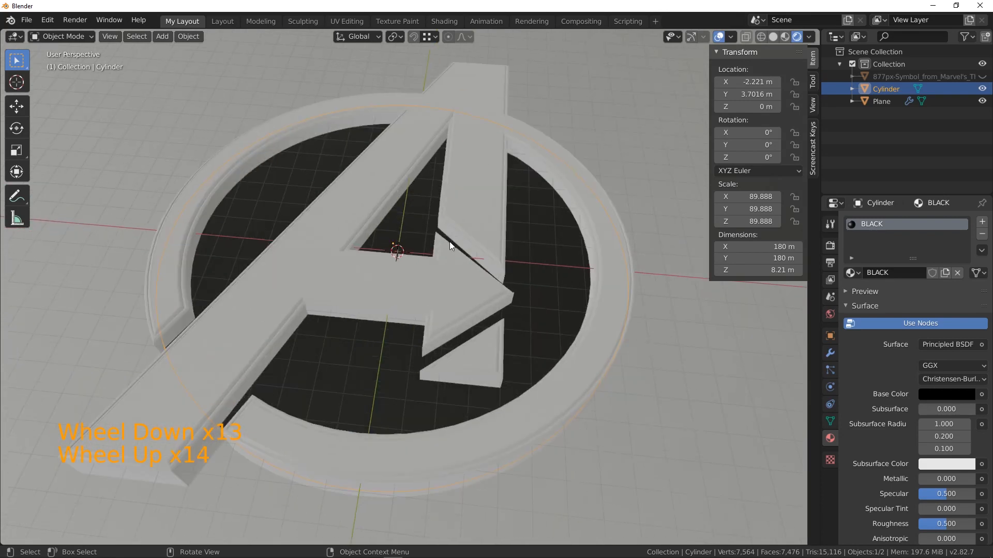
click(647, 221)
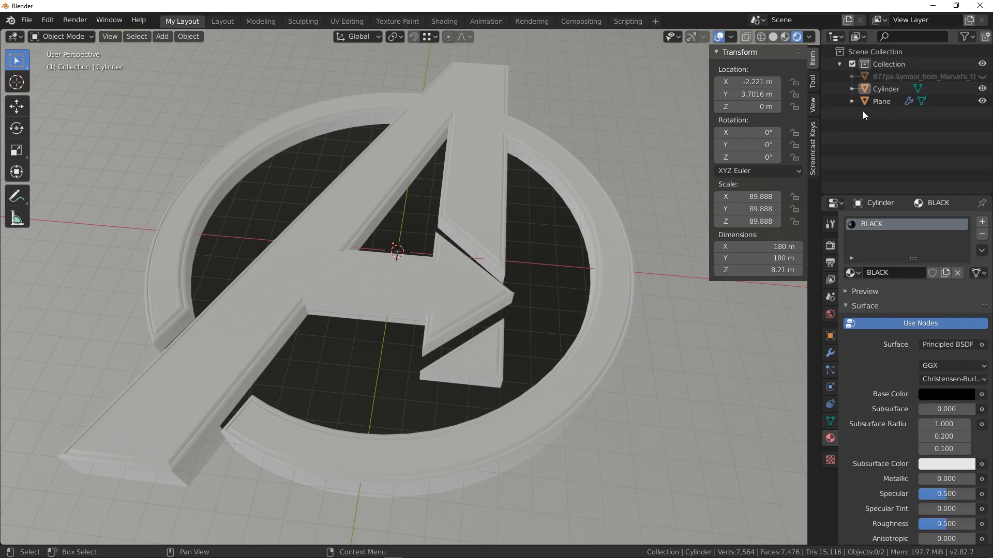
click(636, 158)
- Change the viewport shading to Material Preview
scroll(635, 156, down, 1)
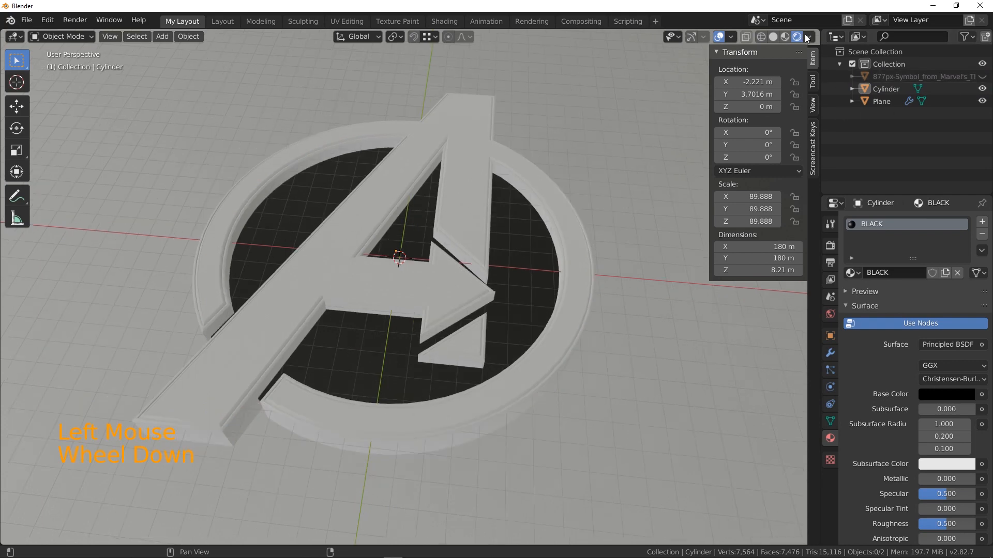
click(809, 36)
click(784, 36)
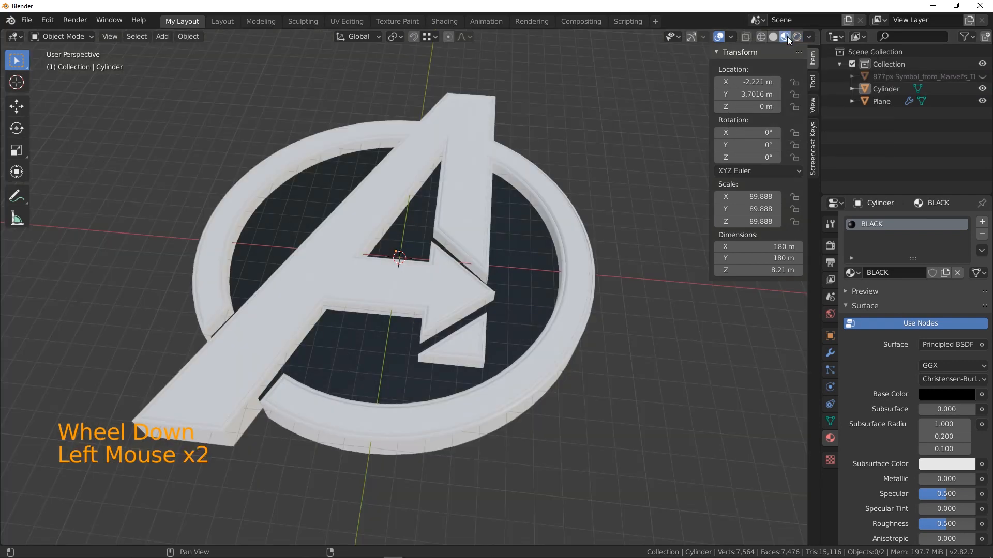
- Select the cylinder and set its BLACK material's Metallic value to 1.000
mouse_move(668, 166)
middle_down()
mouse_move(579, 280)
mouse_move(551, 244)
mouse_move(538, 275)
mouse_move(551, 259)
middle_up()
scroll(538, 275, up, 2)
scroll(538, 275, down, 1)
click(552, 258)
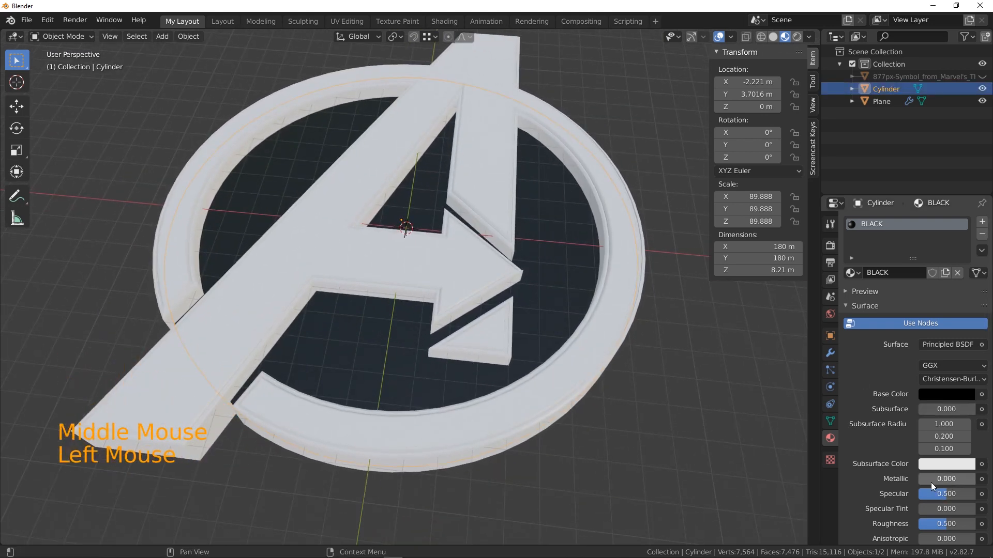
drag(930, 481, 982, 480)
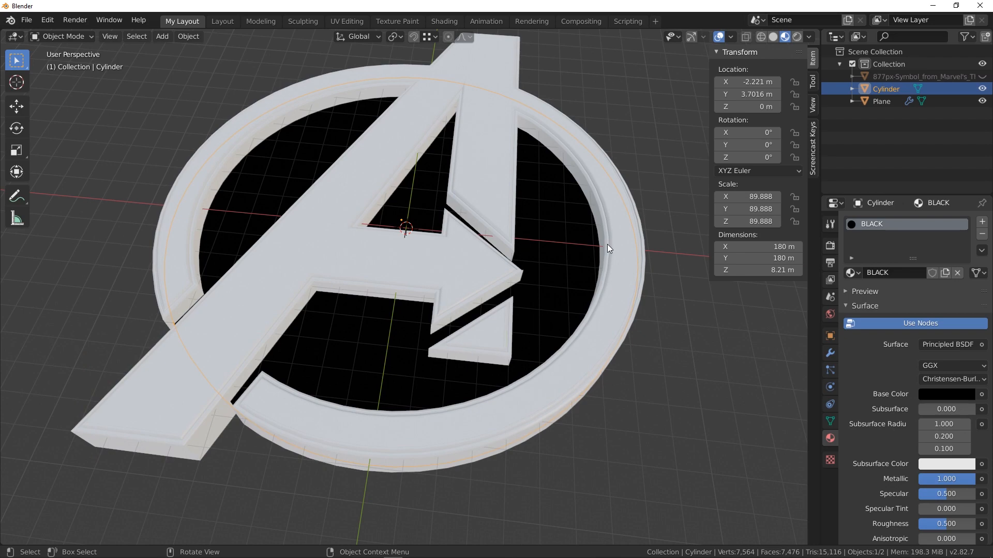
- Select the emblem and create a new material for it, plus a second slot with another new material
click(495, 188)
middle_drag(613, 303, 618, 340)
click(917, 270)
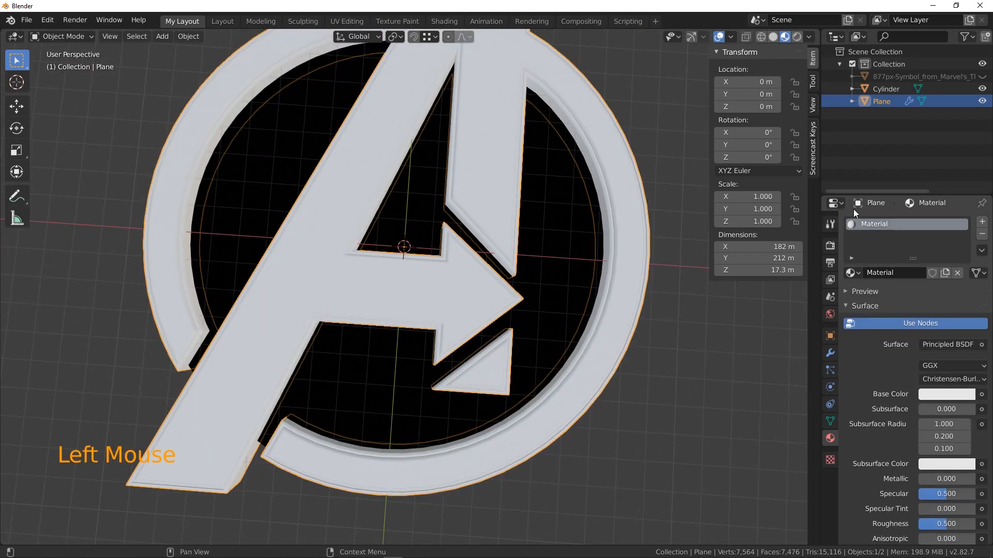
click(982, 222)
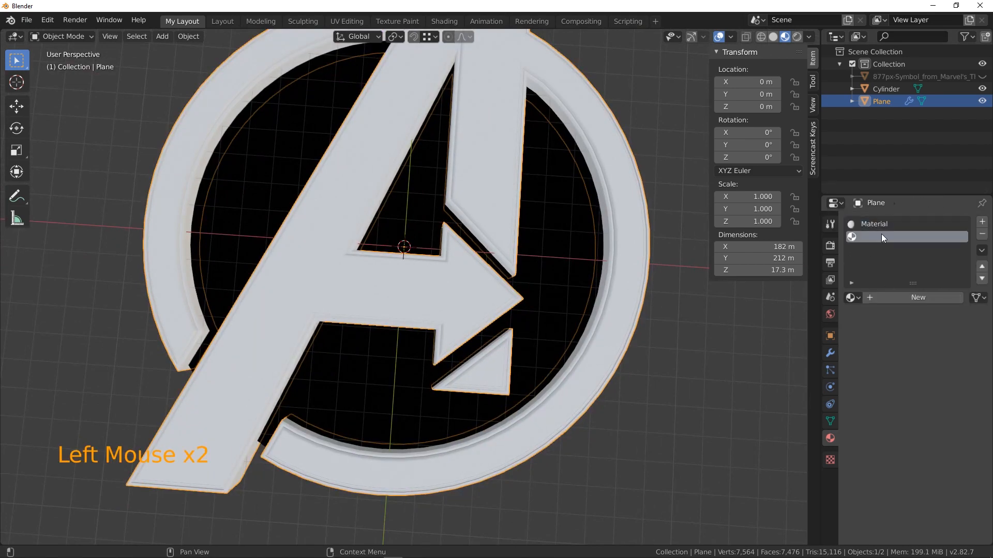
click(920, 297)
- Rename the emblem's first material reD and its second material sILVER
click(879, 225)
double_click(879, 224)
click(880, 224)
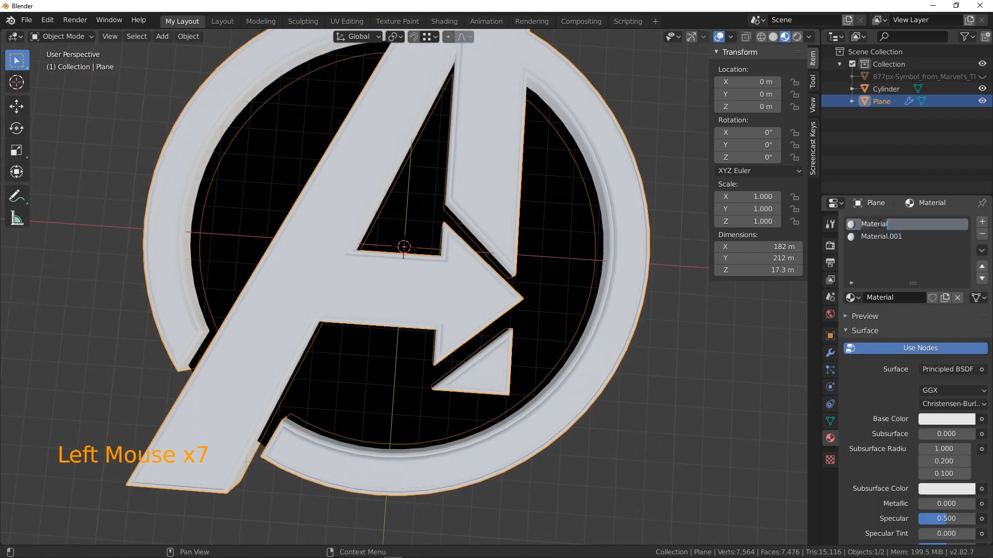
key(ctrl+a)
text(reD)
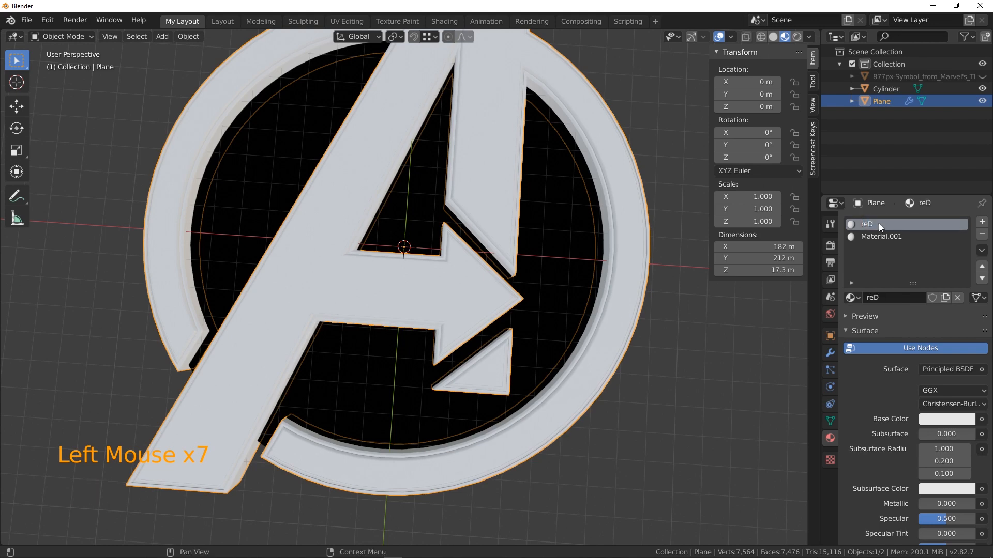
key(Return)
click(869, 237)
double_click(871, 237)
text(sILVER)
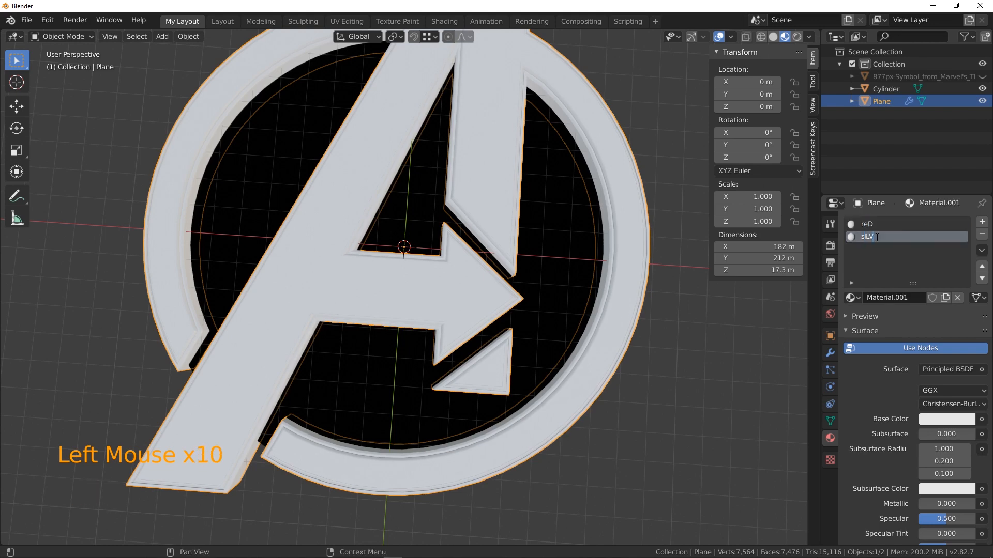
key(Return)
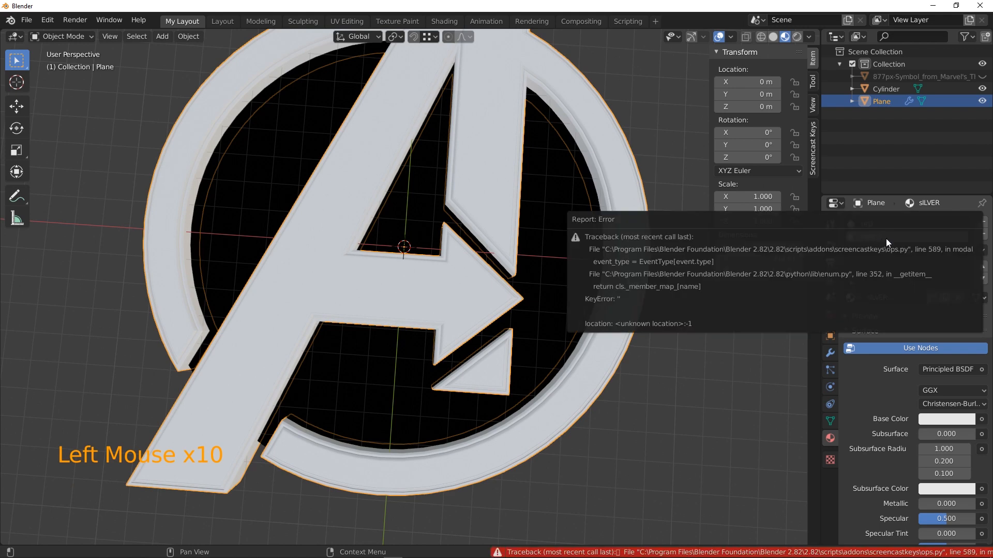
- Make the emblem's first material slot active and show its Principled BSDF node in the Shading workspace
click(794, 359)
click(875, 225)
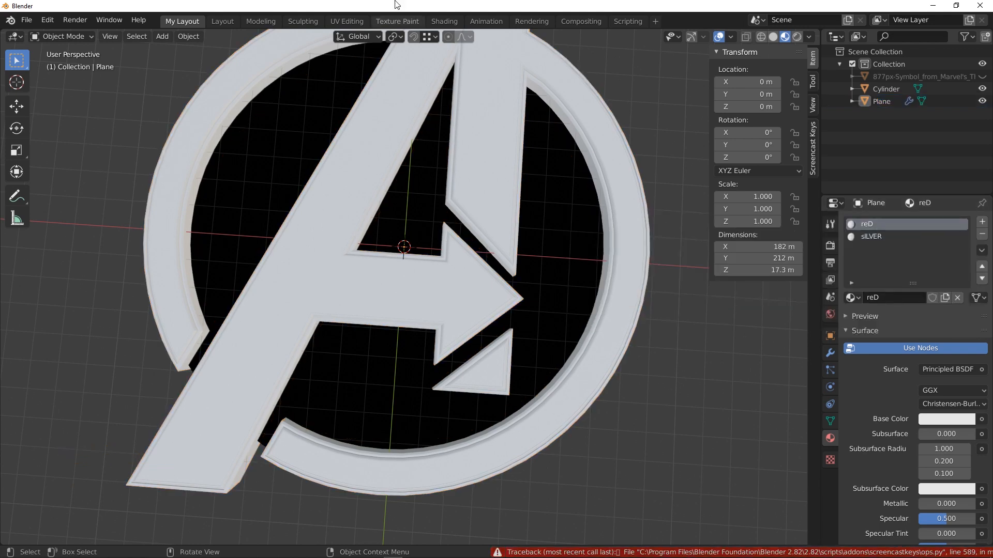
click(444, 21)
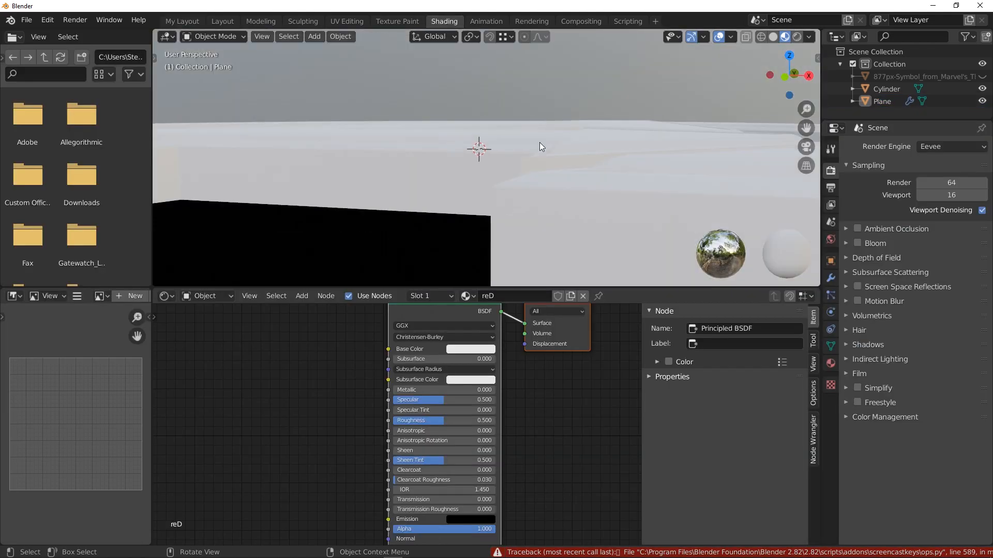
middle_drag(536, 149, 541, 213)
scroll(449, 339, up, 1)
middle_drag(449, 339, 433, 383)
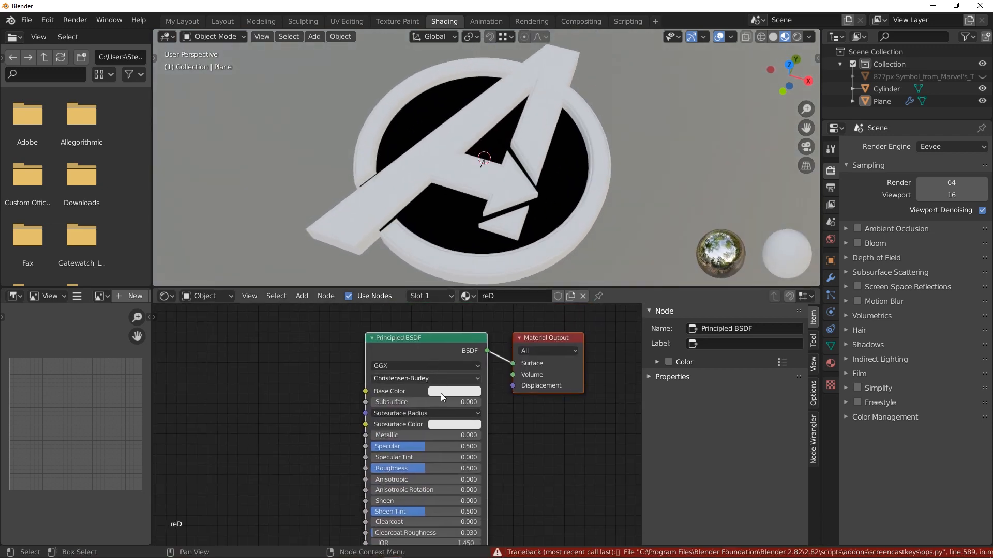
- Give the emblem's first material a grey base color, Metallic 1.000 and Roughness 0.134
click(446, 390)
drag(516, 251, 515, 283)
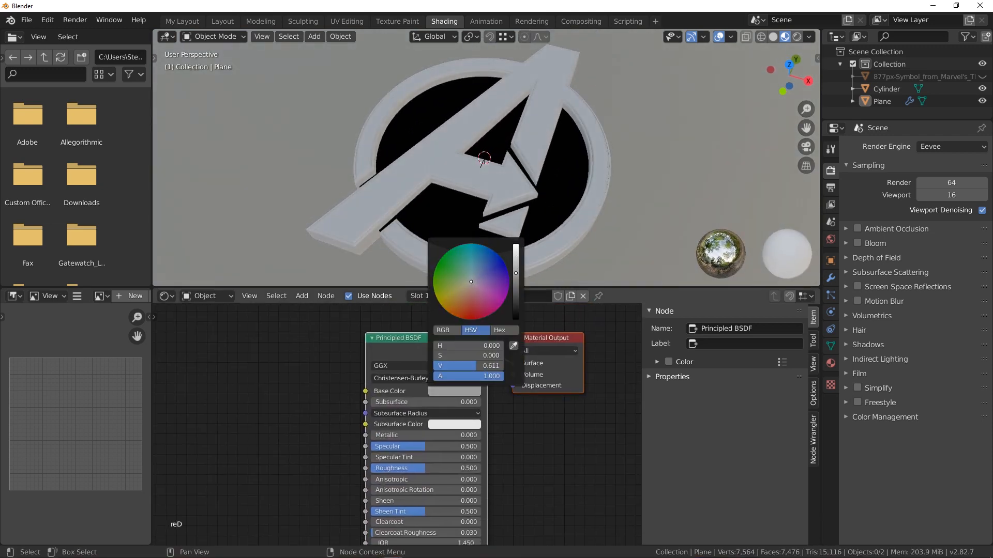
drag(384, 437, 481, 436)
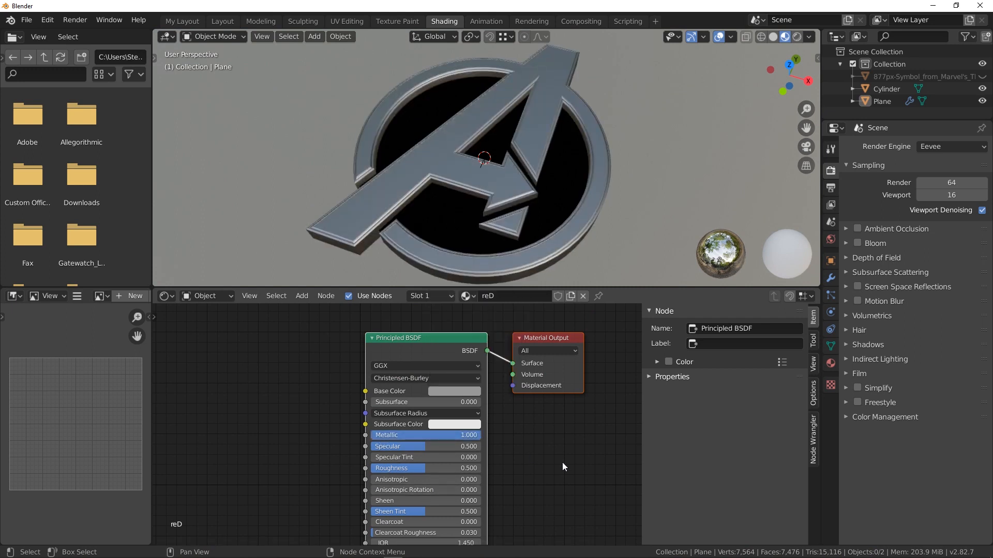
drag(418, 468, 385, 468)
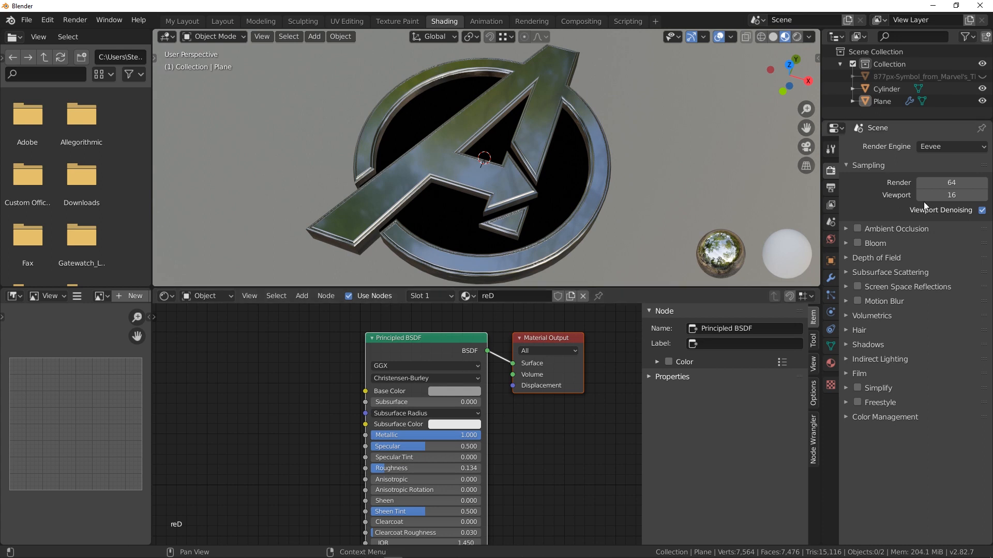
- Rename the emblem's first material Silver and its second material Red
click(830, 365)
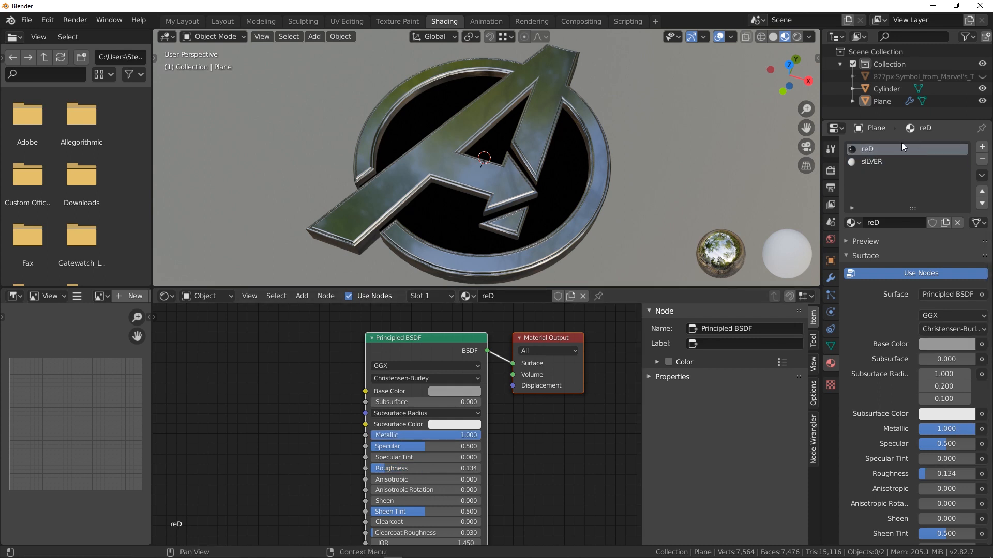
double_click(872, 150)
text(Silver)
key(Return)
double_click(876, 163)
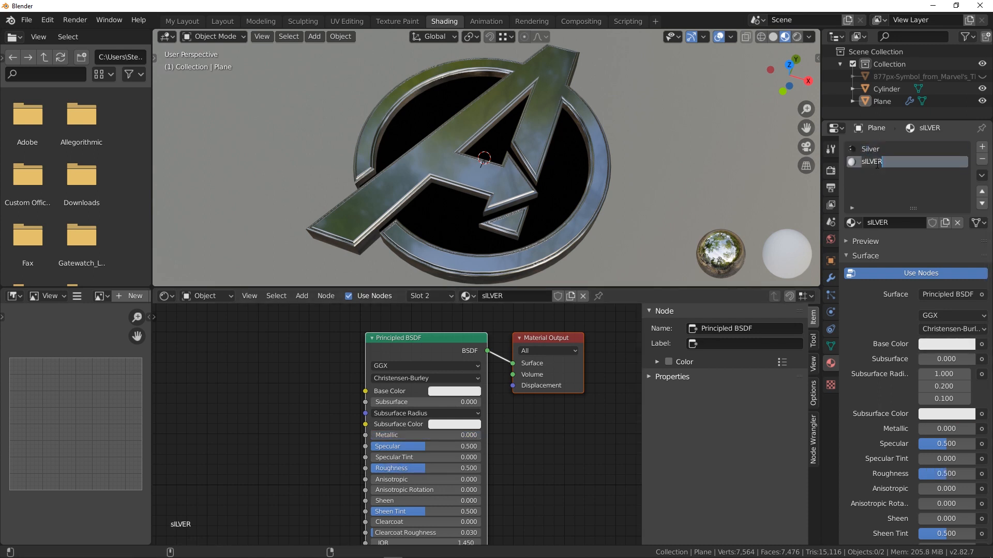
key(Return)
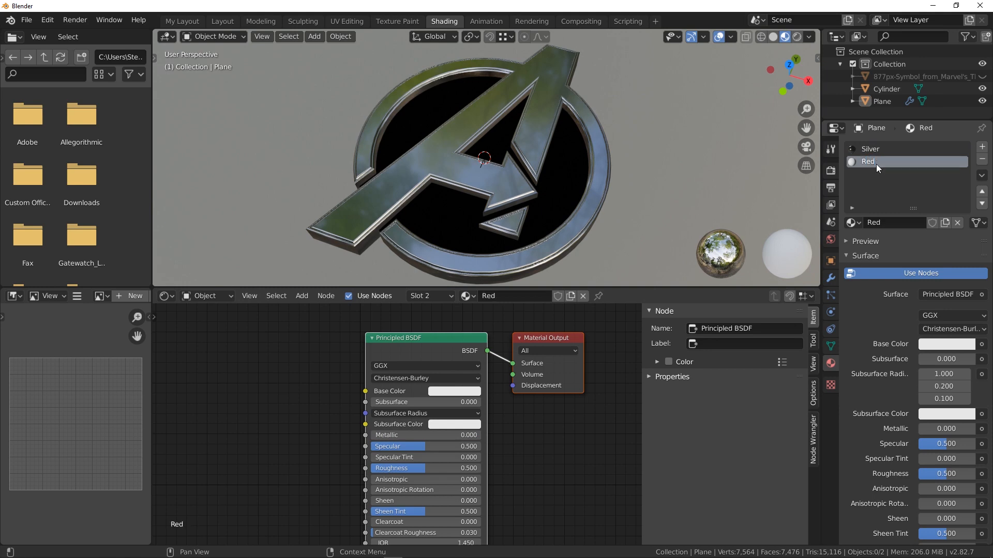
- Set the Red material's base color to a fully saturated dark red
click(447, 392)
click(479, 319)
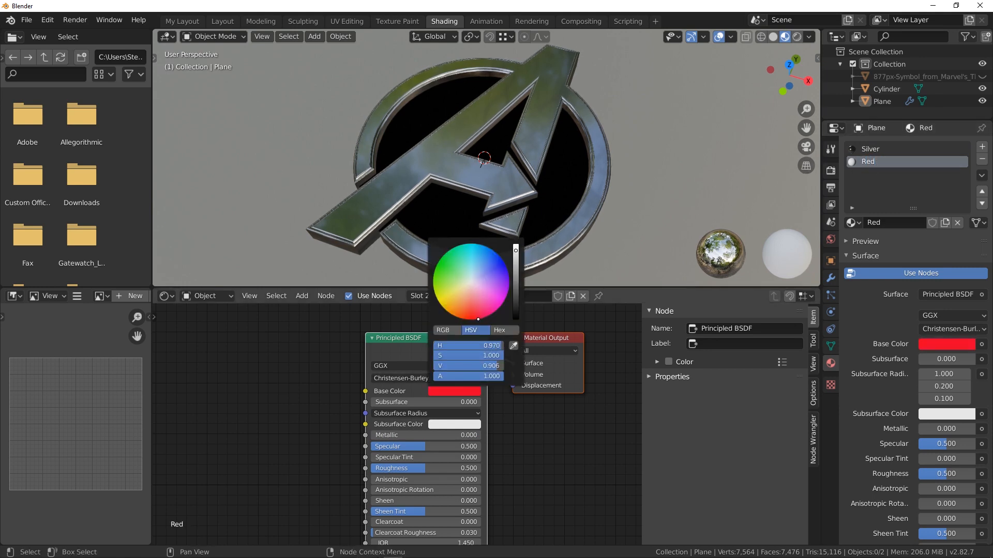
drag(477, 319, 473, 320)
drag(516, 245, 516, 280)
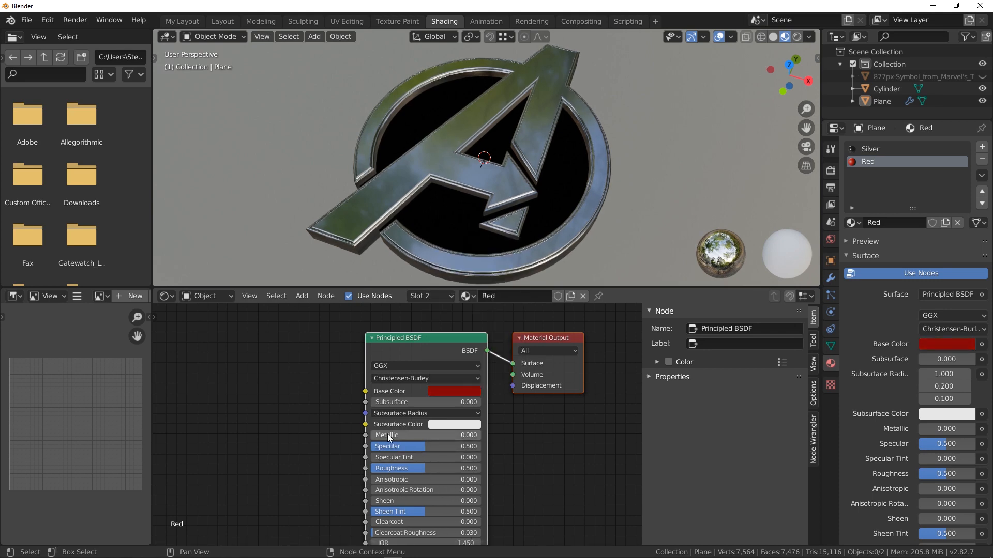
- Give the Red material Metallic 1.000 and Roughness 0.111, and assign it to the emblem's inset front faces
drag(388, 435, 383, 472)
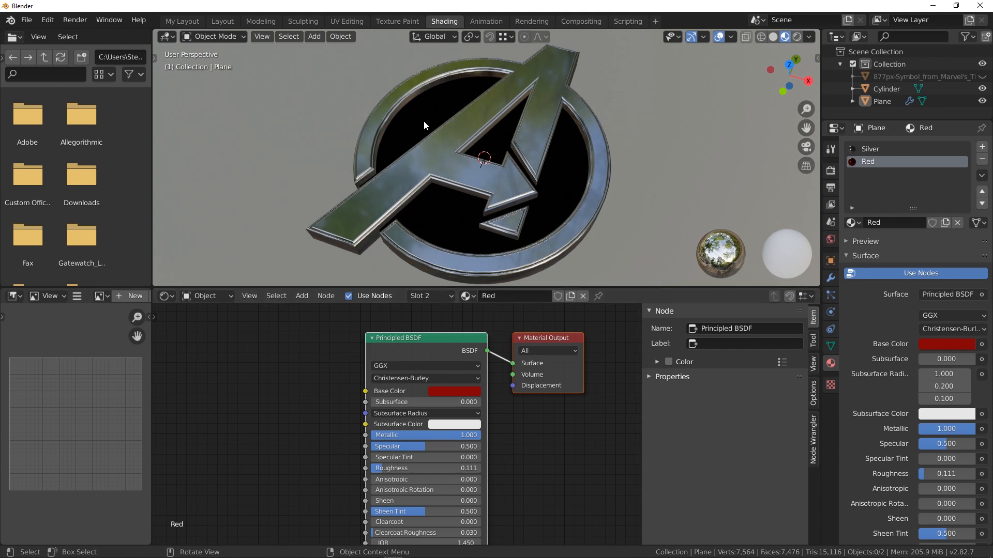
click(209, 34)
click(215, 62)
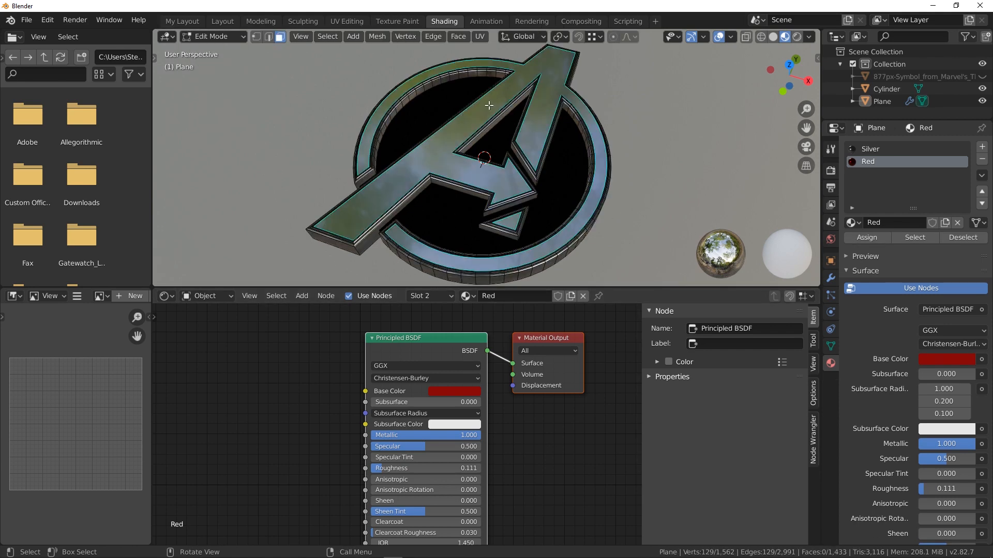
click(488, 105)
click(511, 223)
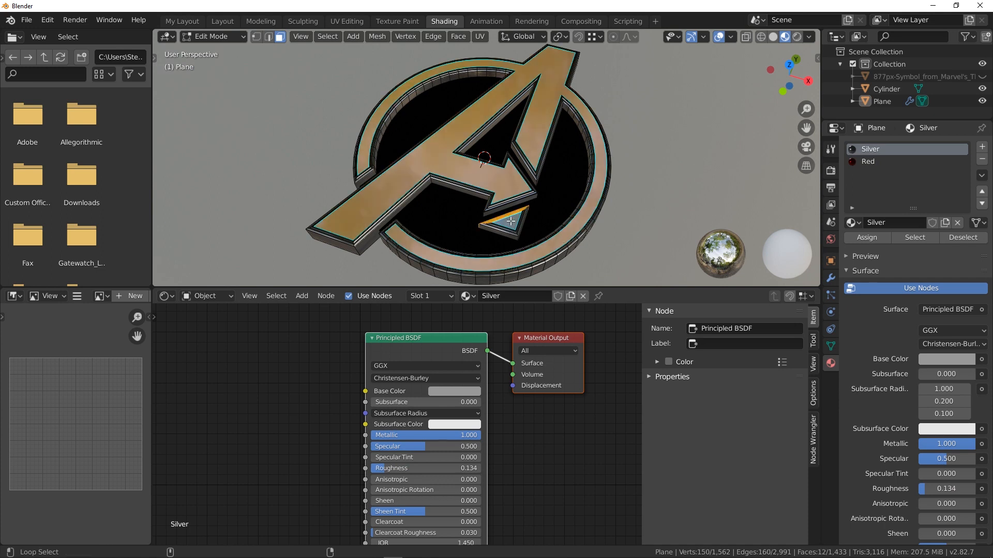
shift+click(540, 138)
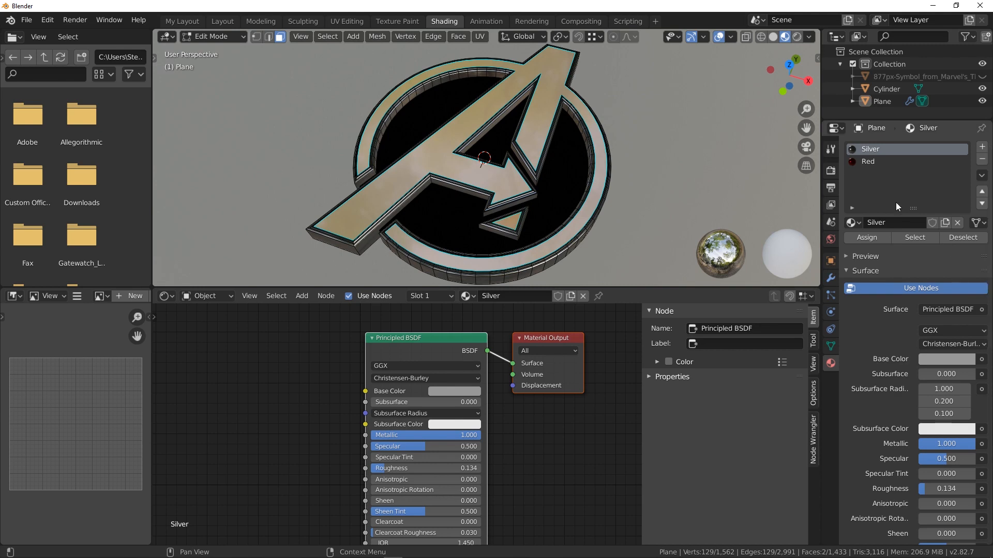
click(867, 162)
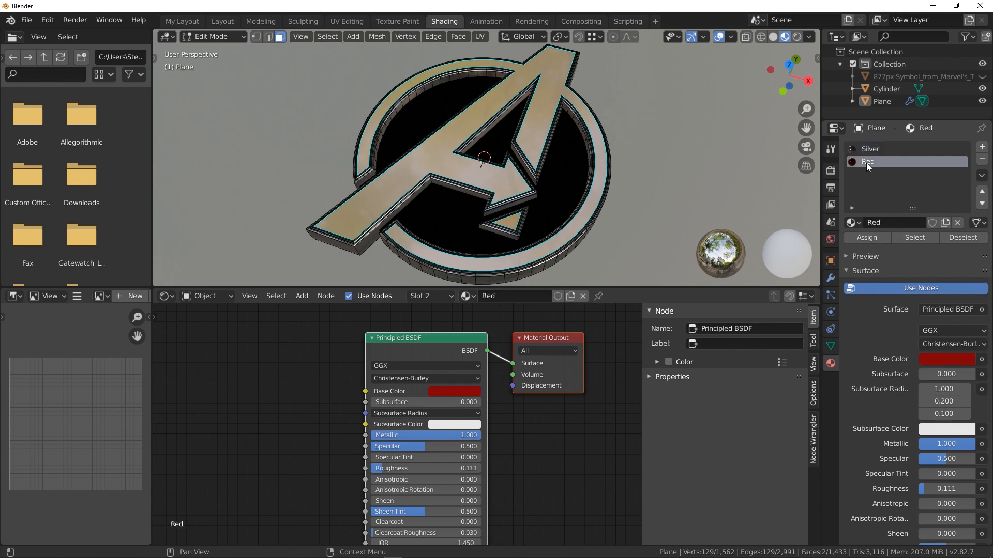
click(873, 239)
click(280, 110)
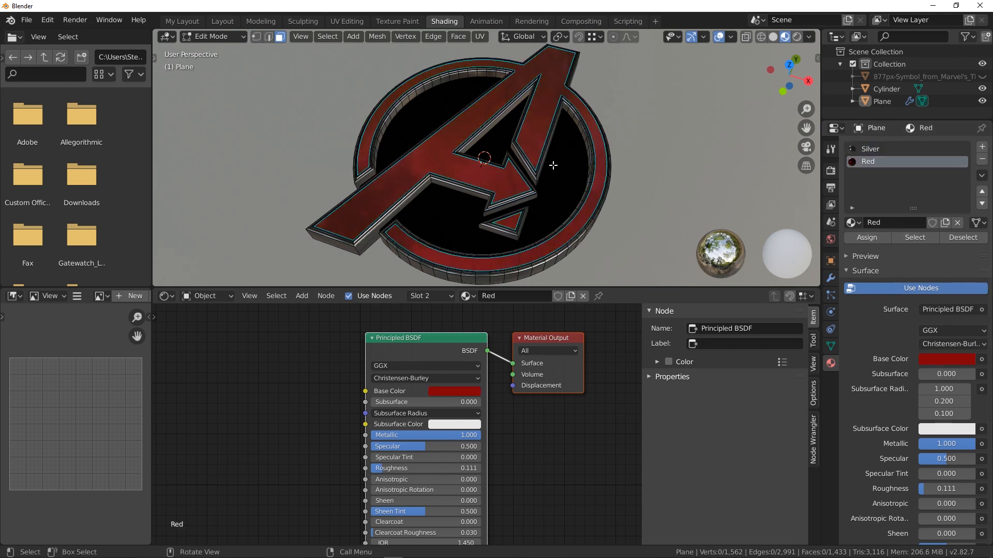
- Hide the overlays and gizmos and examine the red and silver emblem from several angles and from the top
middle_drag(554, 166, 650, 203)
click(719, 37)
click(690, 38)
scroll(650, 199, down, 4)
scroll(608, 173, up, 4)
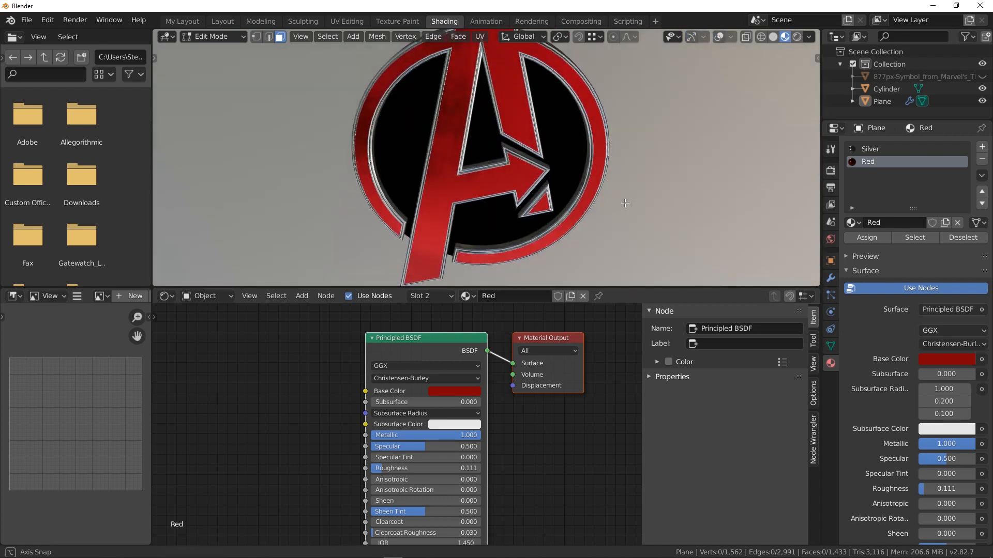
middle_drag(610, 172, 463, 193)
scroll(607, 158, up, 1)
key(KP_7)
scroll(612, 175, down, 2)
scroll(455, 213, up, 2)
- Select a thin face in the emblem's silver rim, show the overlays and gizmos again, and extend the selection to all similar co-planar faces
scroll(497, 165, up, 5)
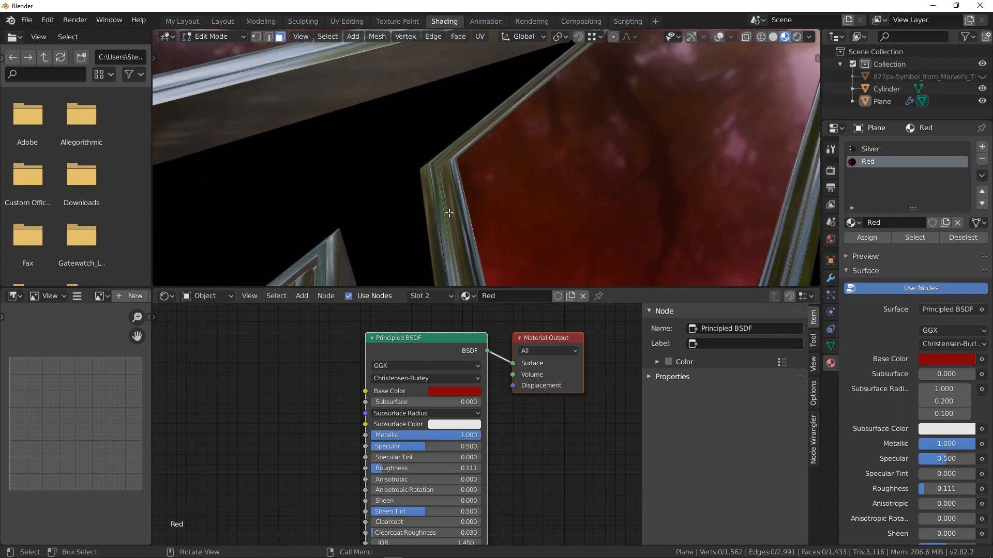
scroll(430, 153, down, 2)
scroll(434, 158, up, 2)
click(441, 182)
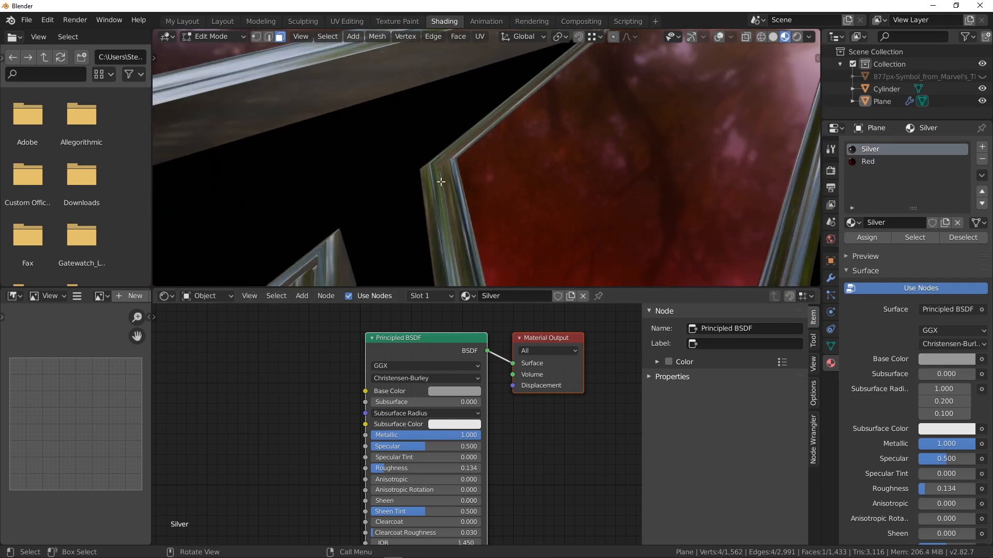
click(719, 36)
click(692, 37)
middle_drag(434, 196, 440, 194)
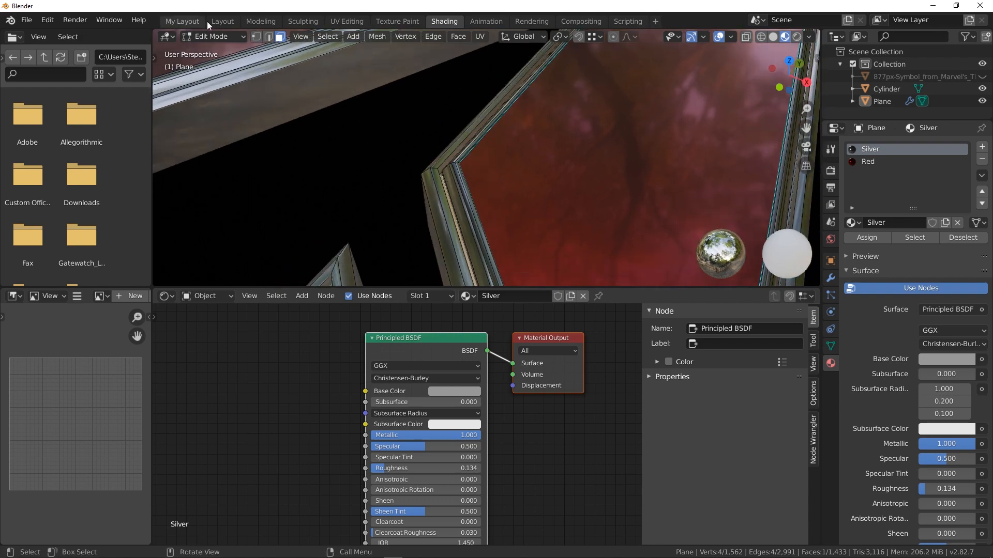
click(328, 37)
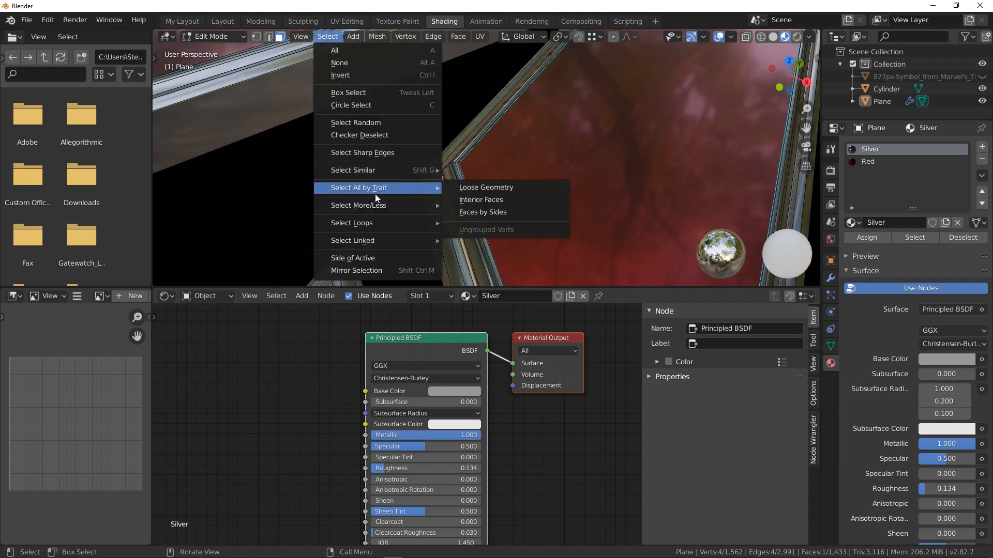
mouse_move(378, 207)
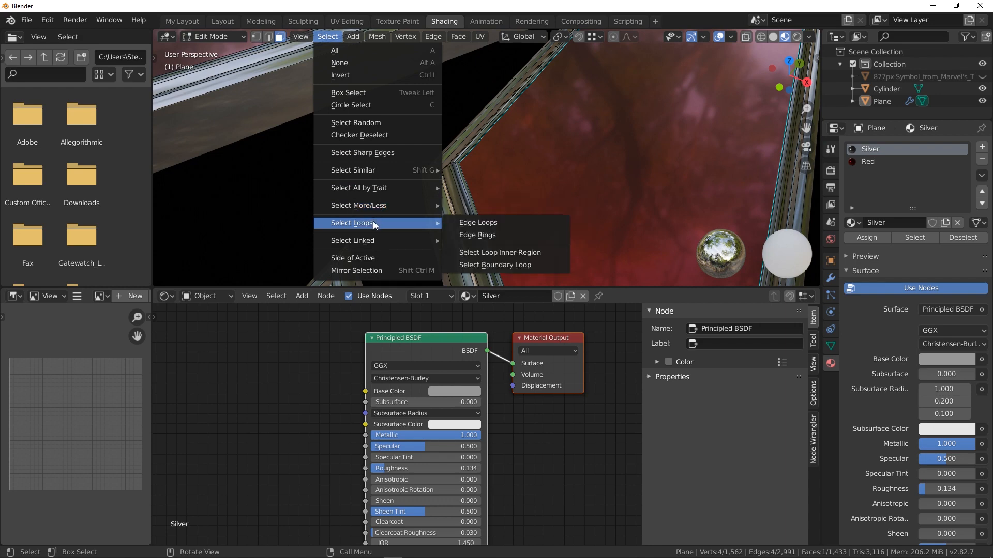
mouse_move(369, 241)
mouse_move(361, 164)
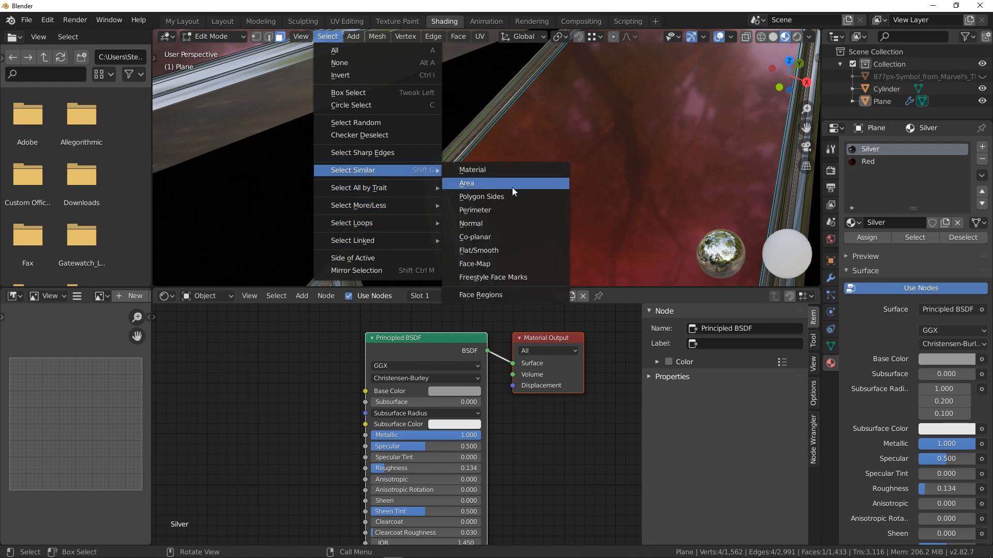
click(508, 239)
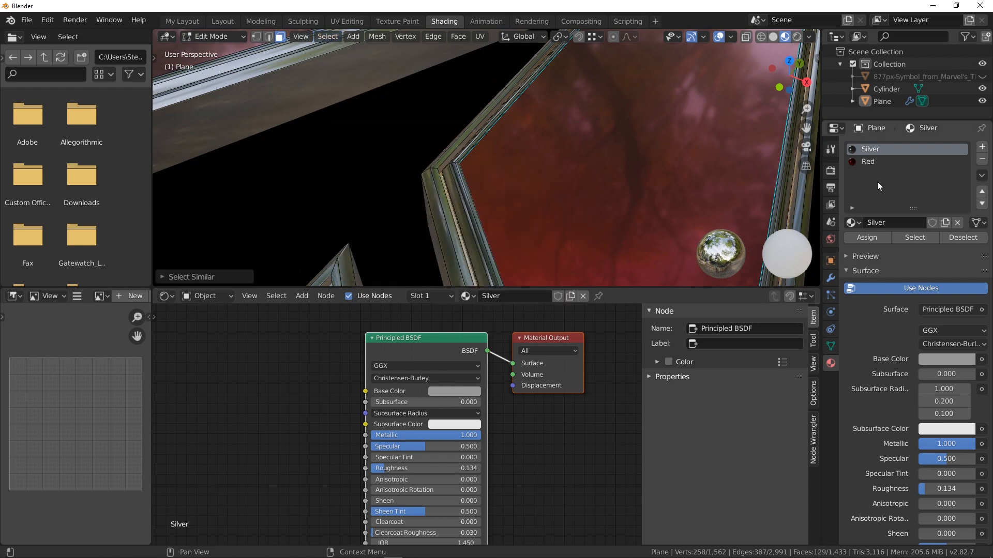
- Add a third material slot to the emblem with a new material named Emmission
click(981, 149)
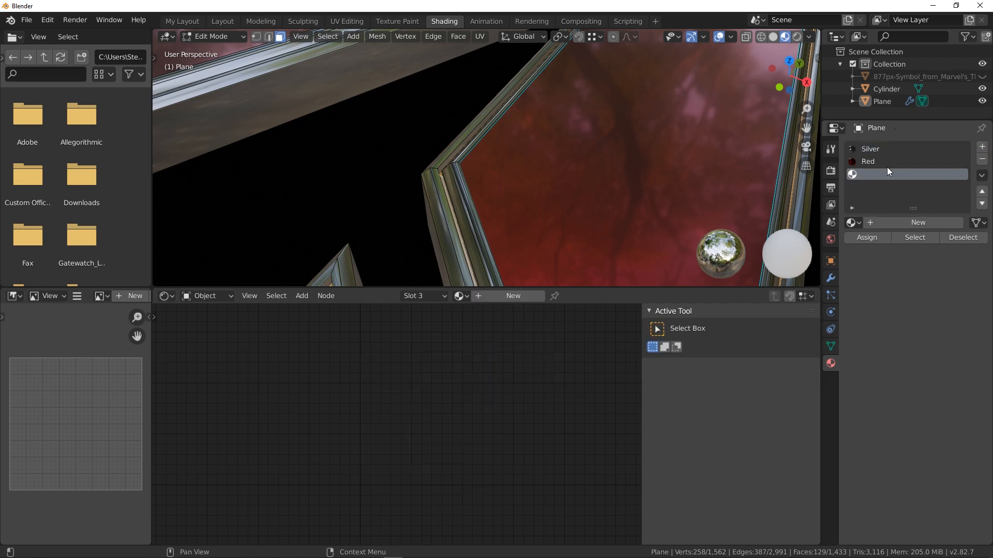
click(894, 223)
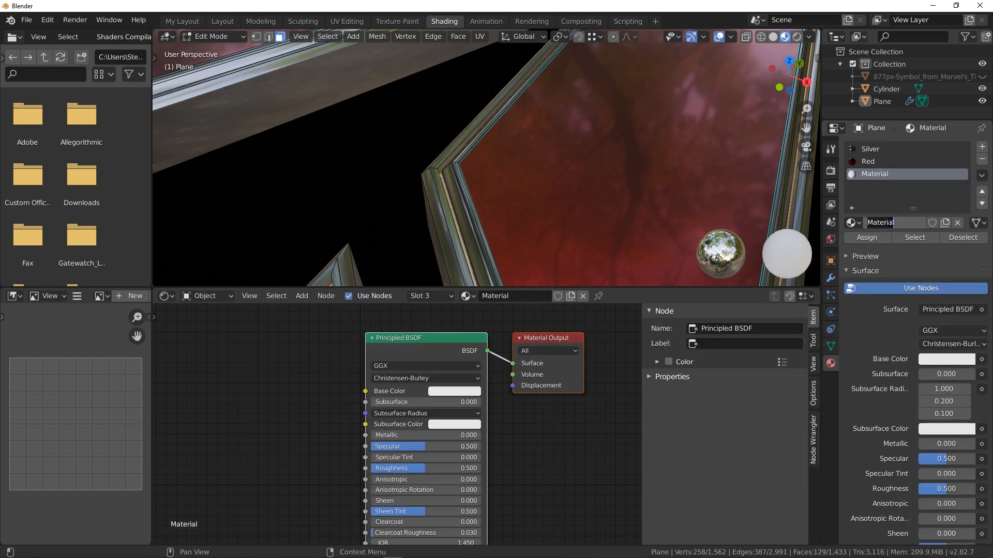
text(Emmission)
key(Return)
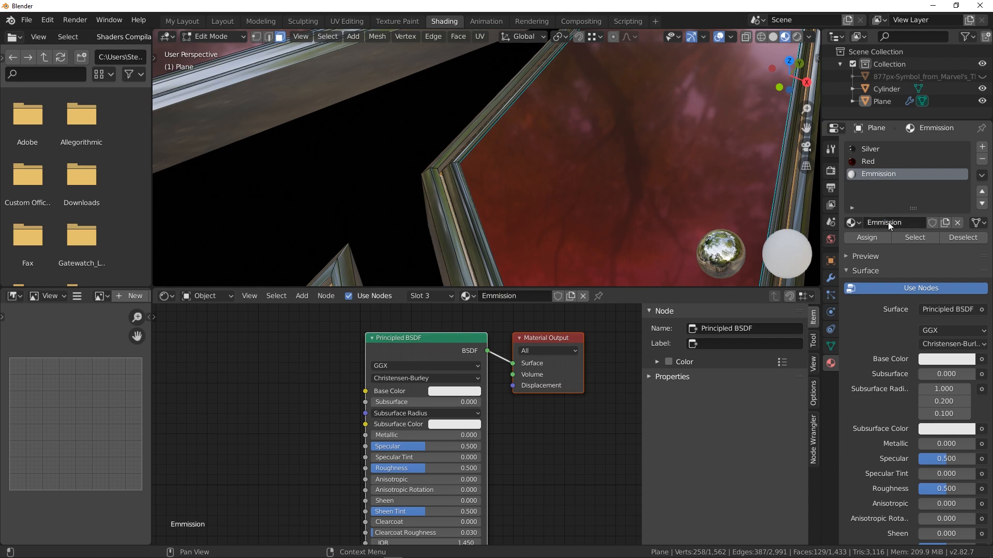
- Replace the Emmission material's Principled BSDF with an Emission shader connected to the Material Output's Surface
key(x)
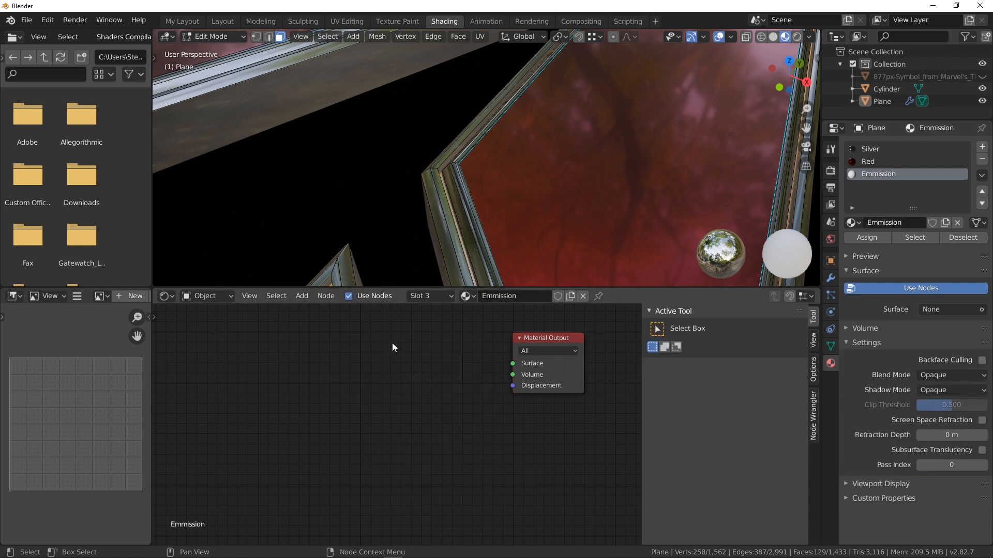
key(shift+a)
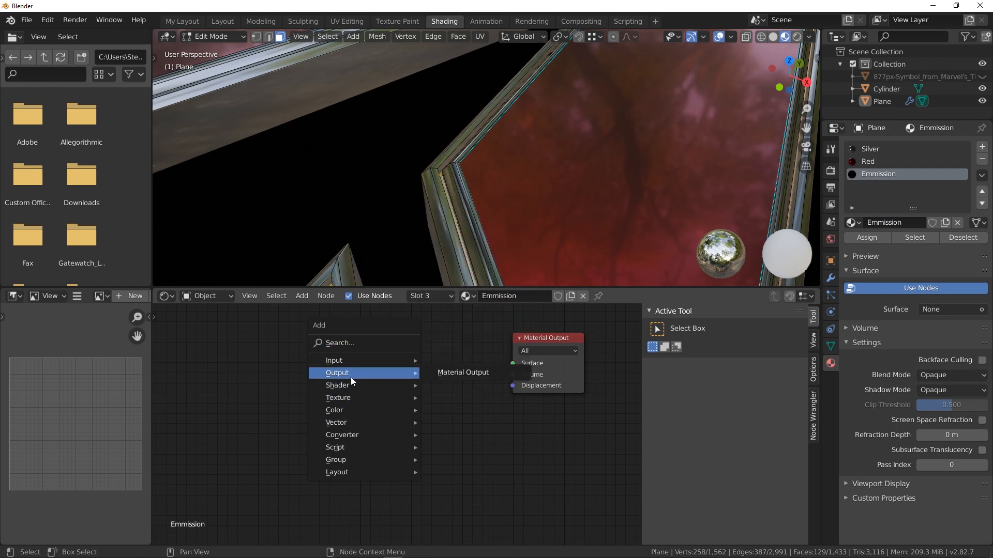
mouse_move(354, 385)
click(455, 210)
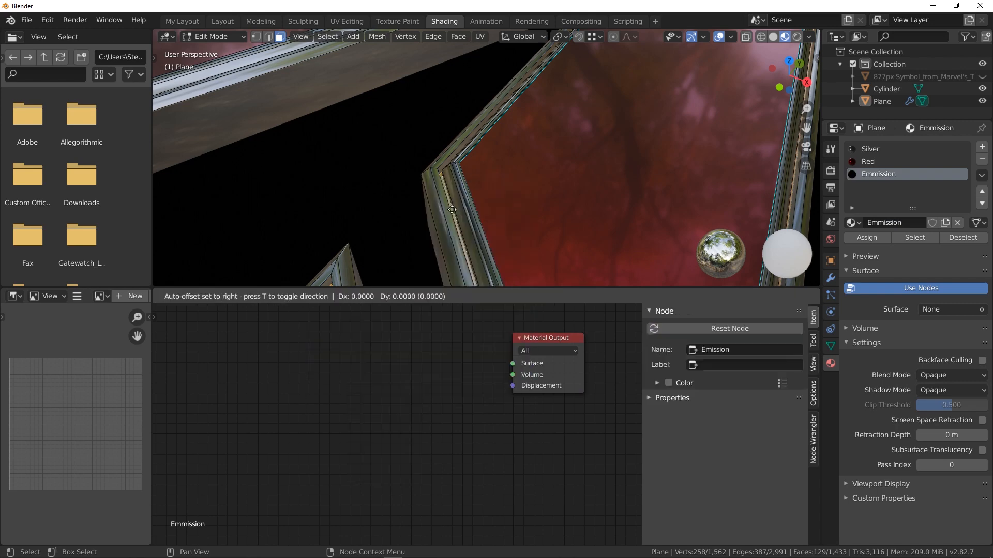
click(398, 351)
drag(407, 355, 515, 363)
- Set the Emission color to a saturated orange-red, hue 0.014, and assign the Emmission material to the selected rim faces
click(380, 367)
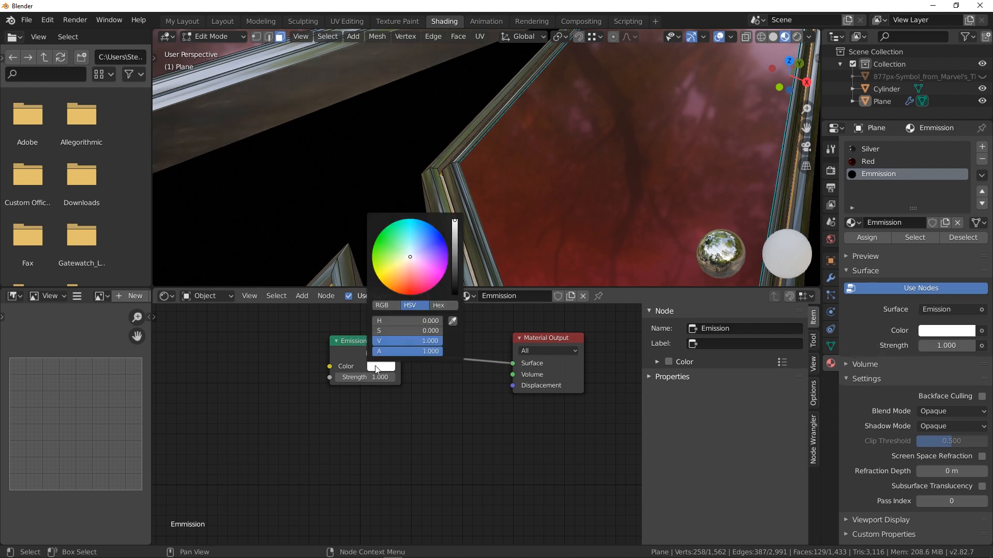
drag(410, 257, 407, 295)
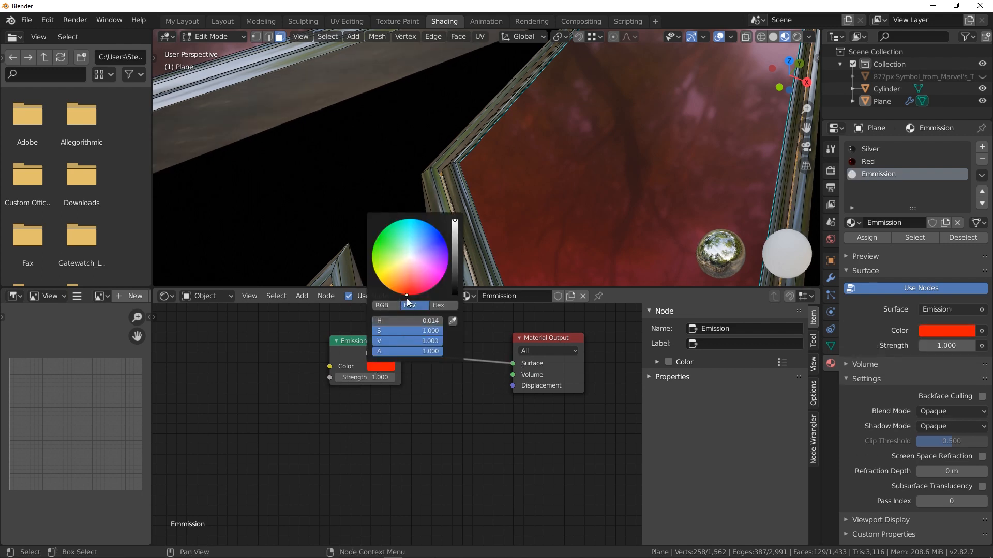
click(876, 239)
scroll(469, 159, down, 4)
middle_drag(470, 159, 511, 190)
scroll(511, 191, down, 3)
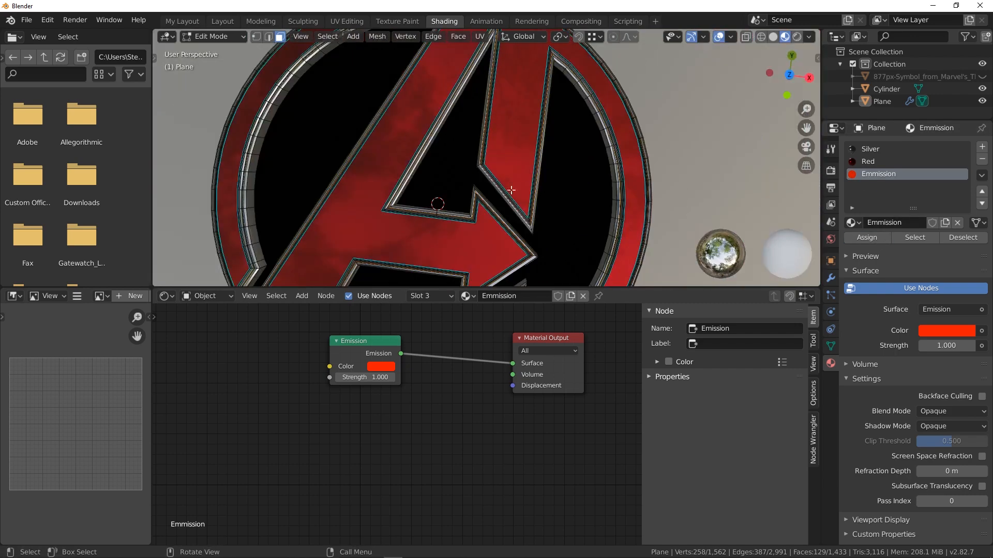
scroll(511, 191, down, 3)
key(KP_7)
scroll(602, 112, down, 1)
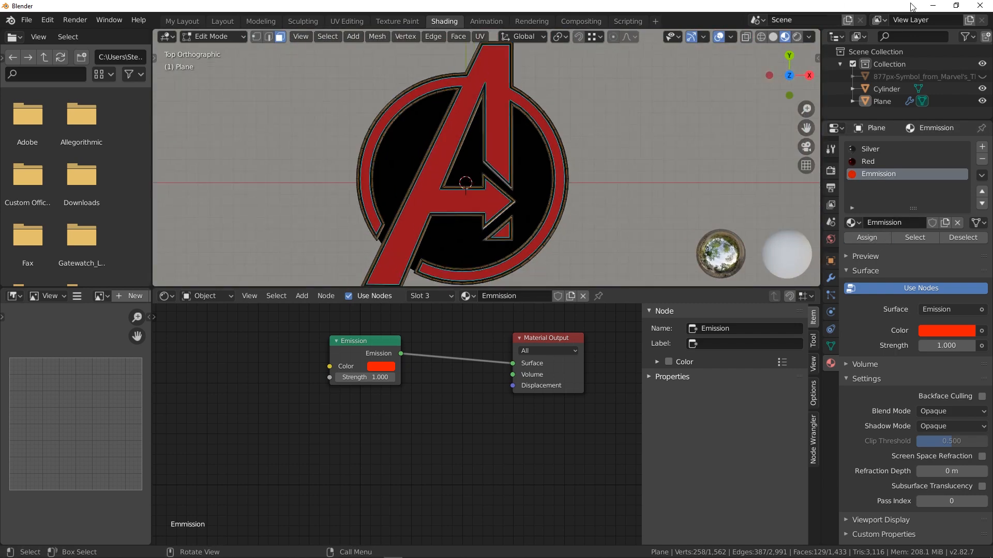
- Show the viewport in Rendered shading with overlays and gizmos hidden
click(796, 37)
click(718, 37)
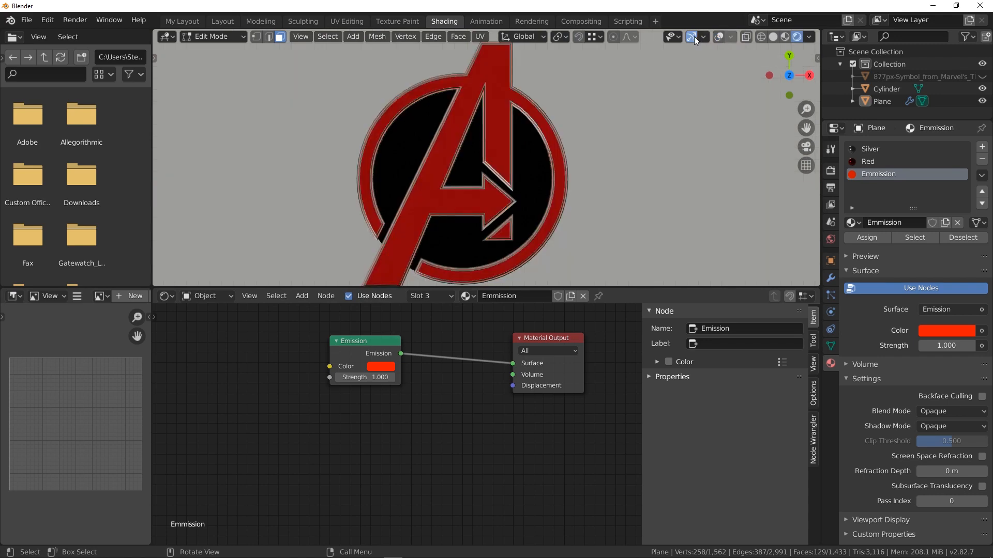
click(691, 36)
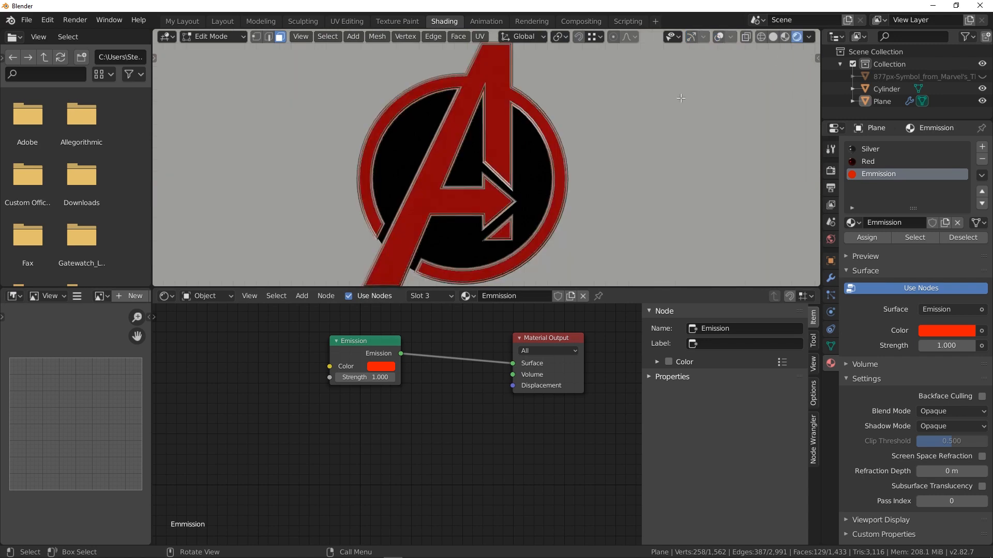
- Make the Eevee film background transparent and enable Ambient Occlusion and Bloom
click(830, 171)
click(852, 372)
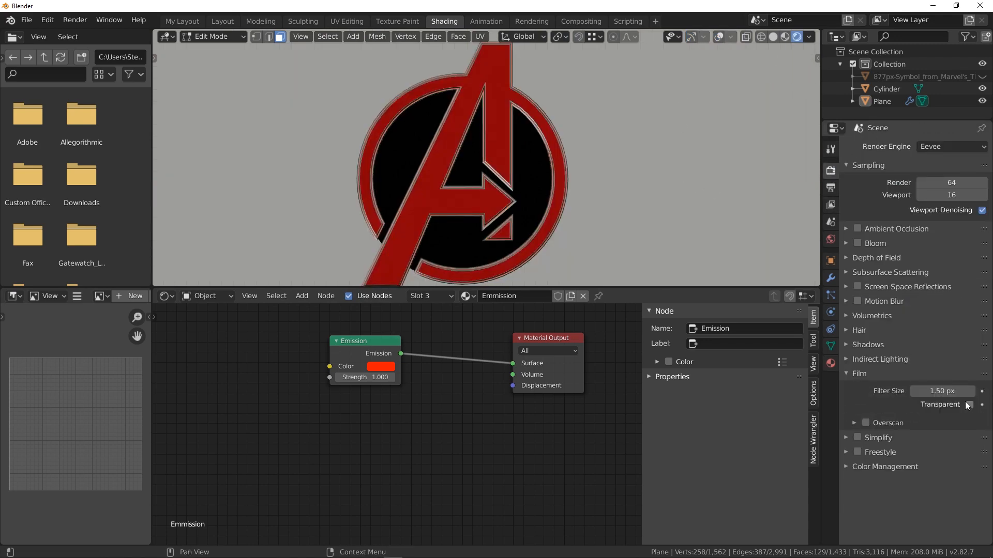
click(969, 404)
click(847, 373)
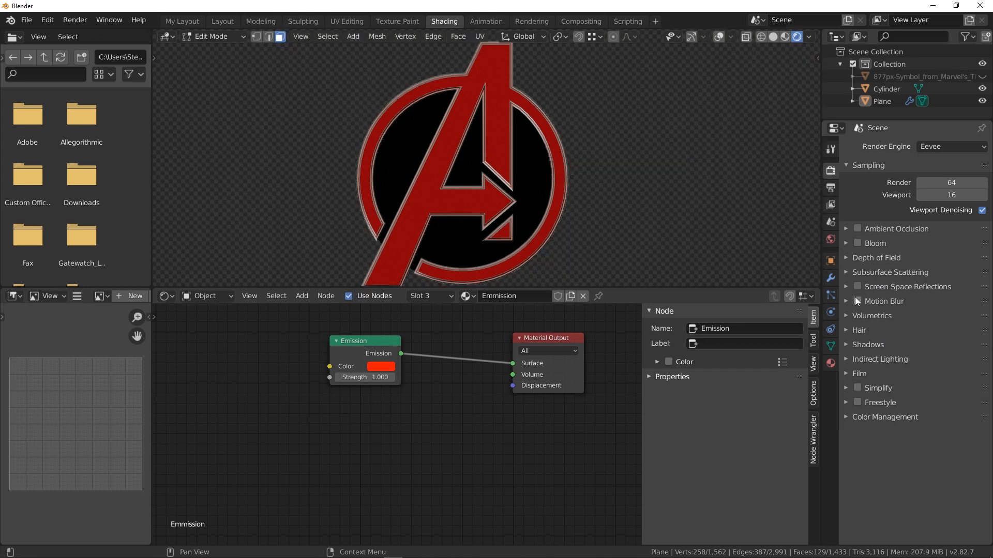
click(856, 243)
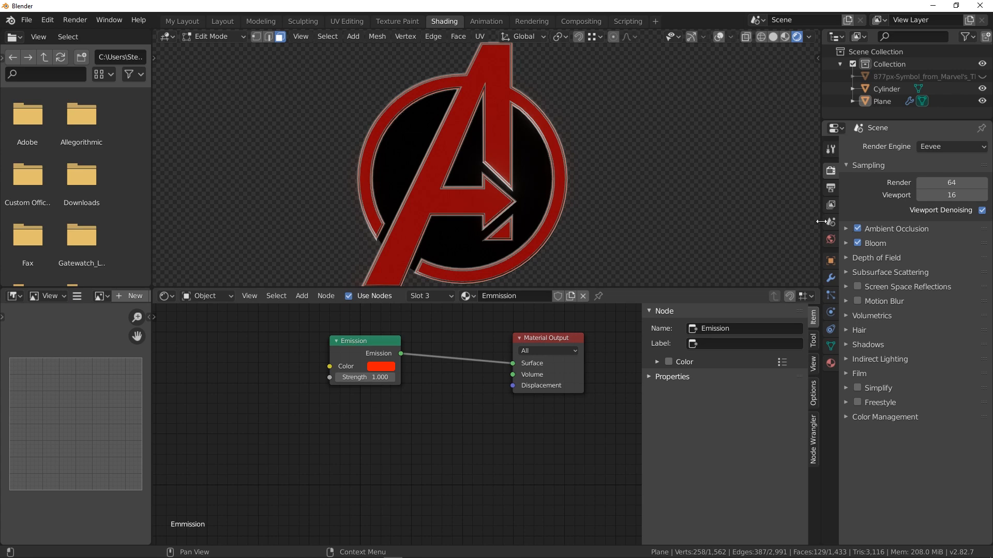
- Set the Emission node's strength to 10
click(381, 377)
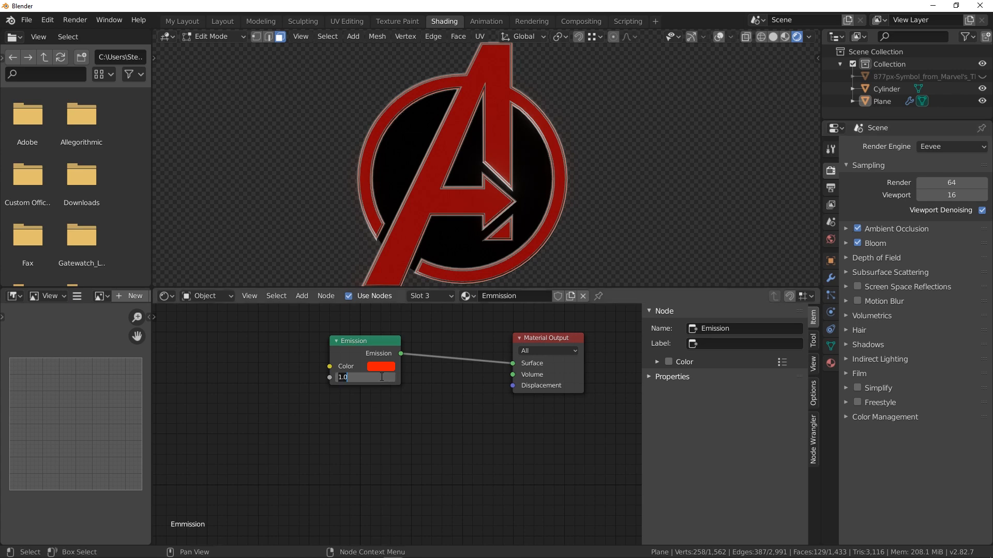
text(10)
key(Return)
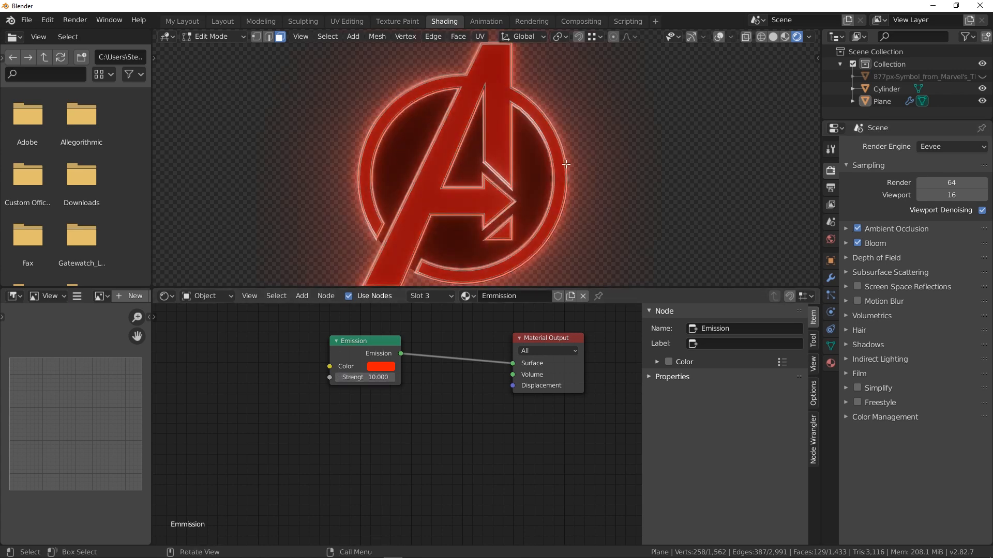
- Set the Emission strength to 4.100 and its color to a bright, fully saturated light blue
scroll(443, 168, up, 5)
drag(340, 374, 313, 375)
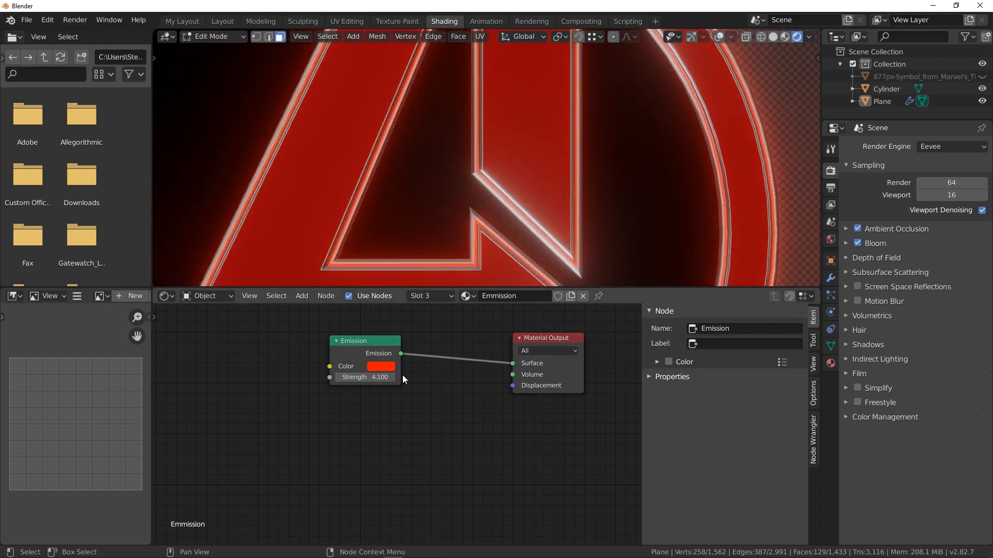
click(381, 366)
click(412, 219)
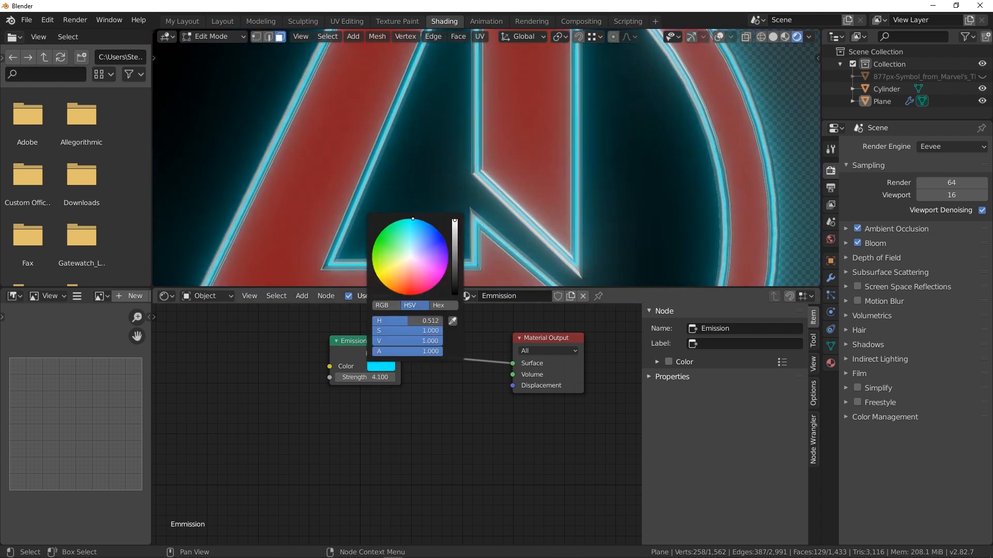
- Examine the glow around the whole emblem and view it from the front
scroll(521, 161, down, 5)
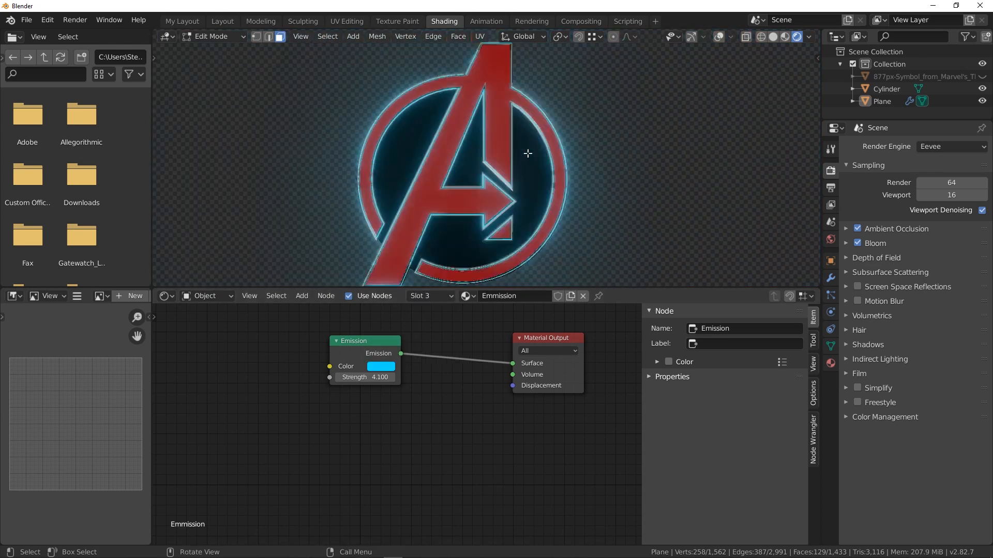
middle_drag(528, 151, 571, 159)
key(KP_1)
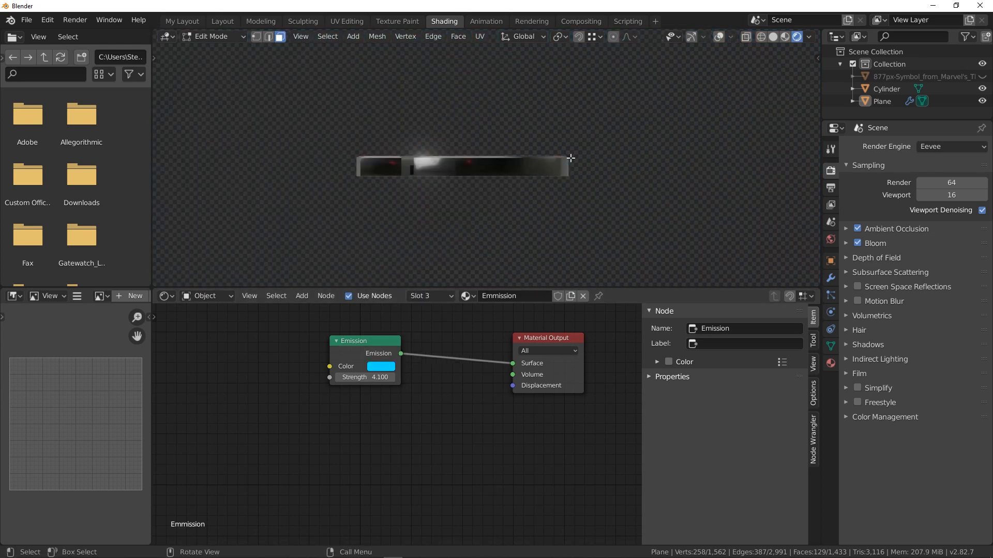
- Examine the emblem's glowing blue edges and metallic bevels from an angle and at close range
key(KP_7)
scroll(520, 188, up, 3)
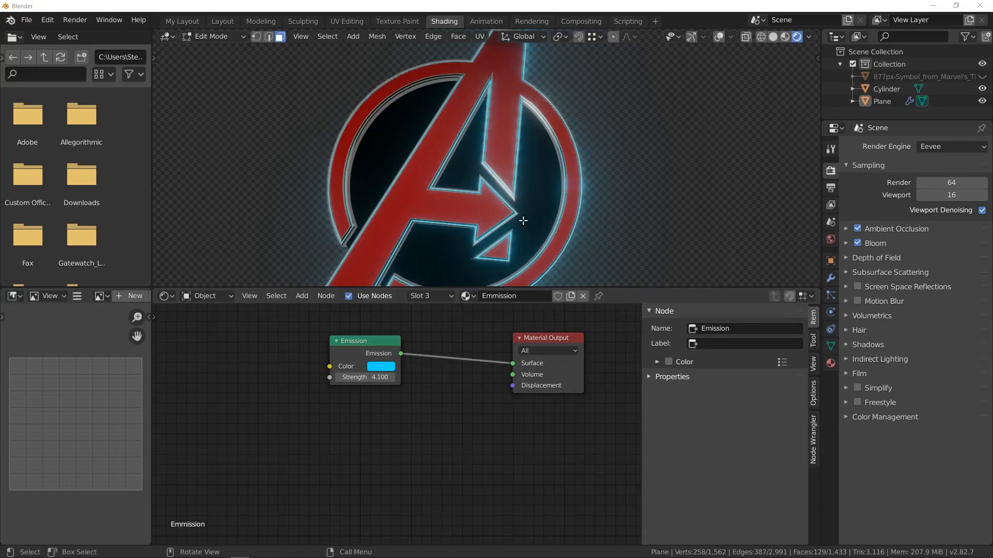
mouse_move(523, 220)
middle_down()
mouse_move(534, 188)
mouse_move(496, 221)
mouse_move(505, 215)
middle_up()
scroll(497, 211, up, 3)
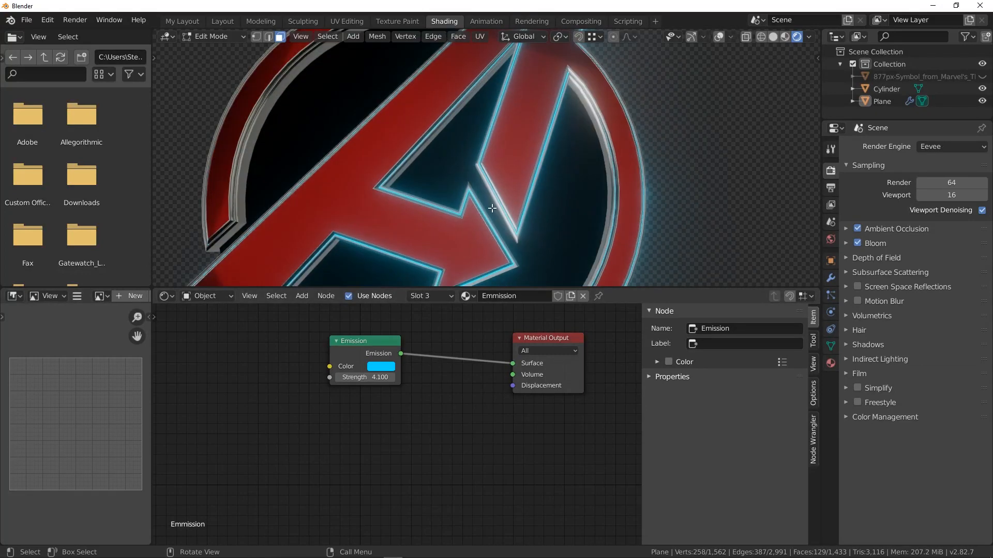
scroll(492, 209, down, 4)
middle_drag(582, 205, 595, 186)
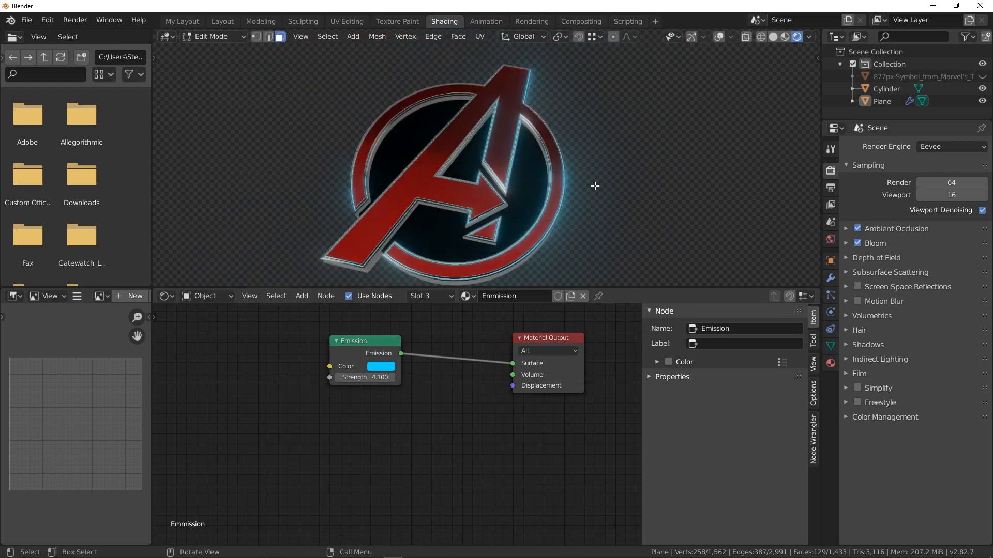
scroll(595, 186, up, 8)
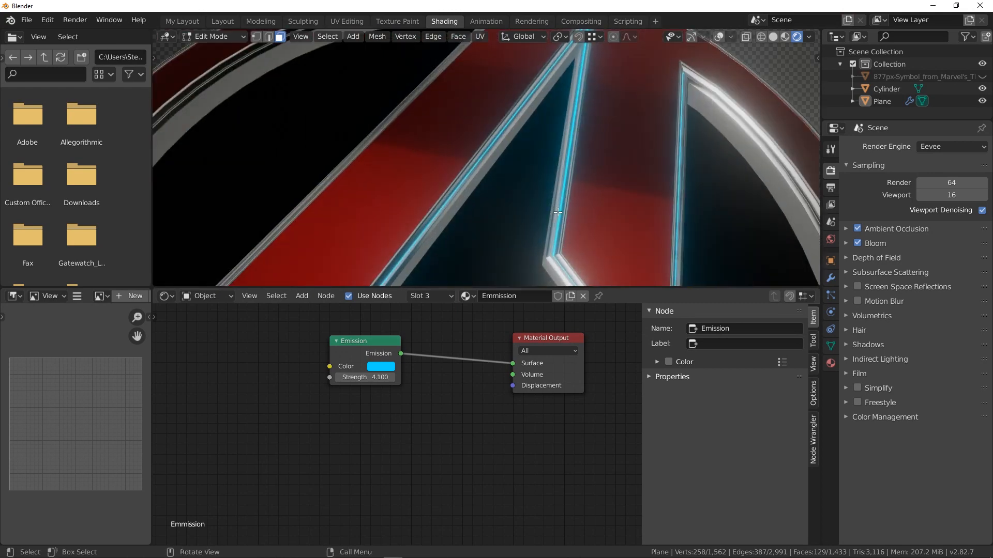
scroll(558, 212, down, 3)
scroll(558, 212, down, 2)
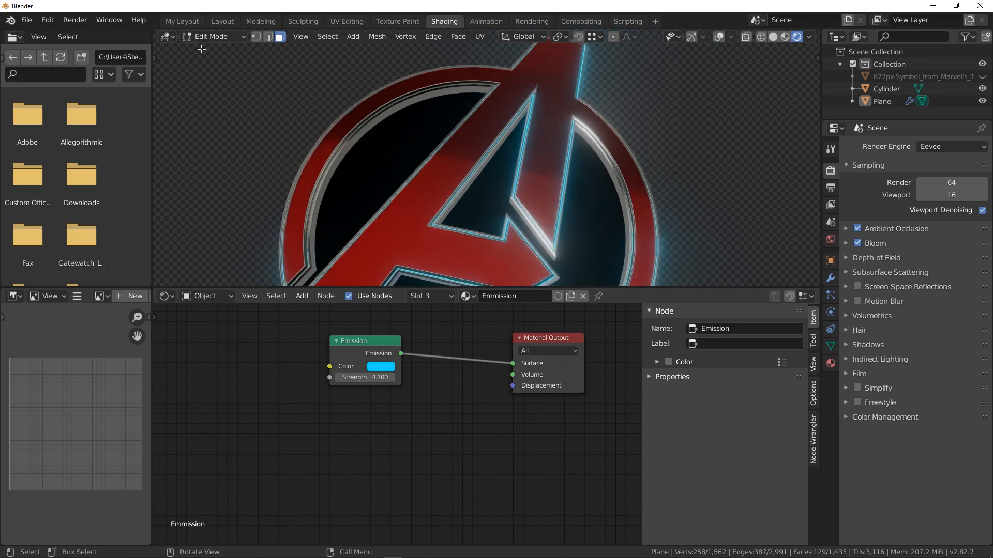
- Switch to the Layout workspace, return to Object Mode and add a camera to the scene
click(221, 22)
scroll(458, 287, down, 5)
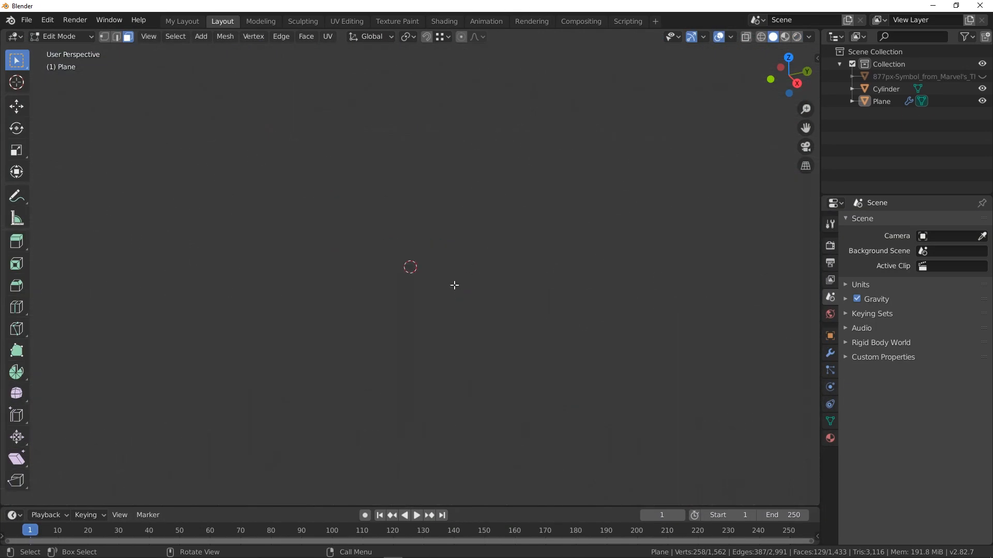
scroll(454, 285, up, 6)
key(shift+a)
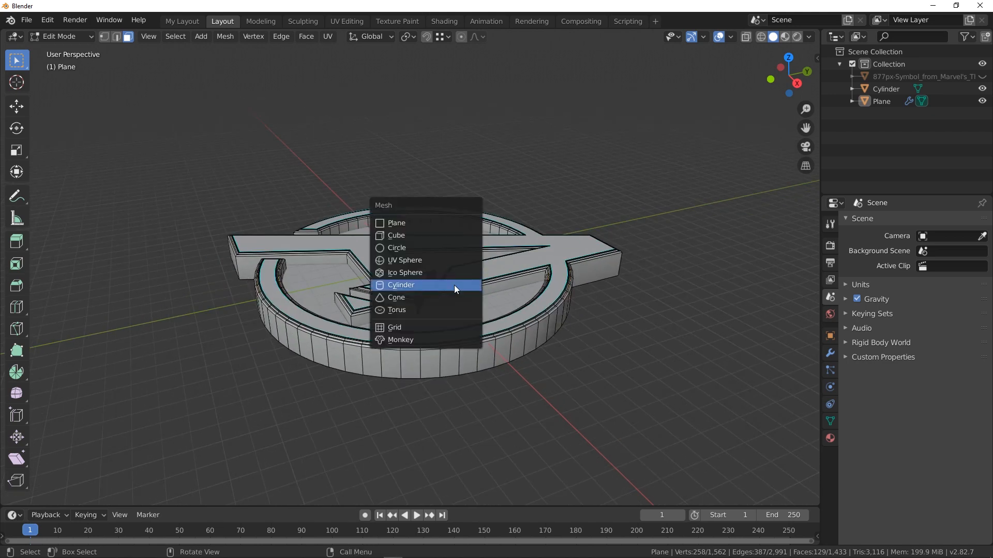
key(Escape)
key(alt+a)
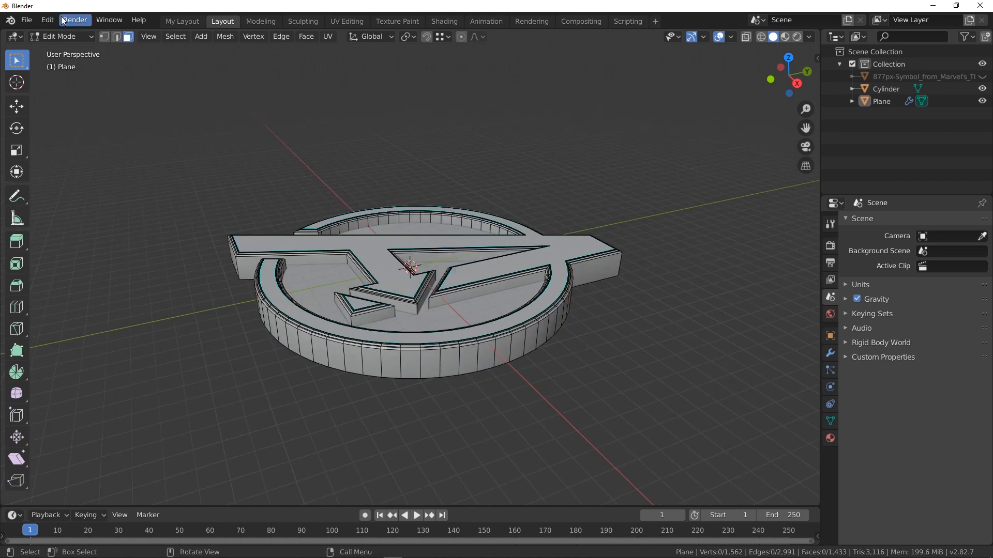
click(61, 37)
click(80, 50)
click(481, 204)
key(shift+a)
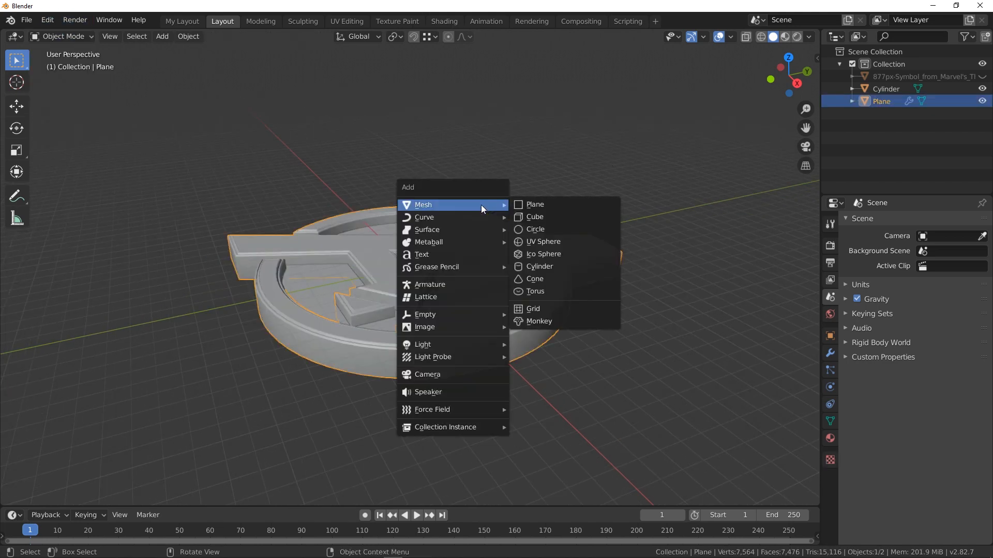
click(431, 375)
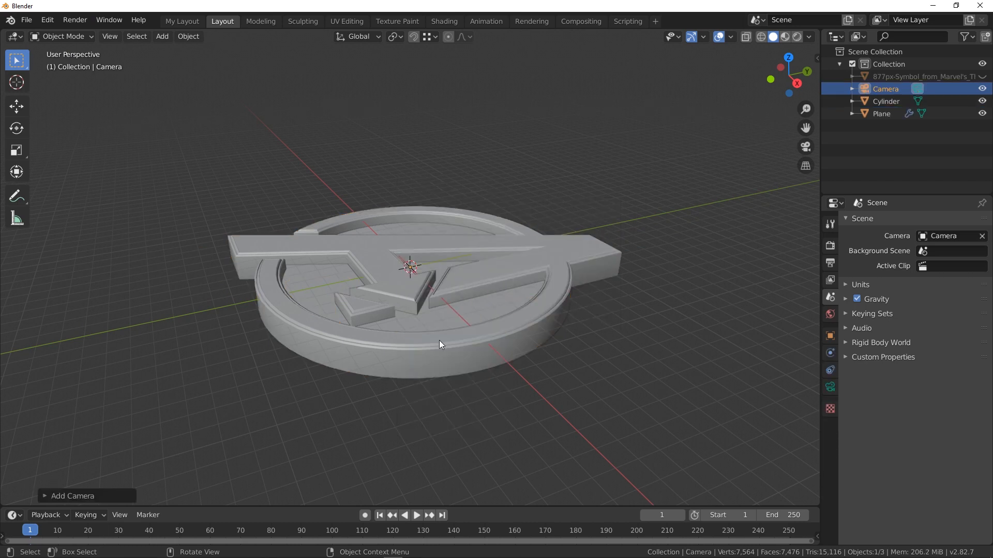
- Look through the new camera and lock the camera to the view
key(KP_0)
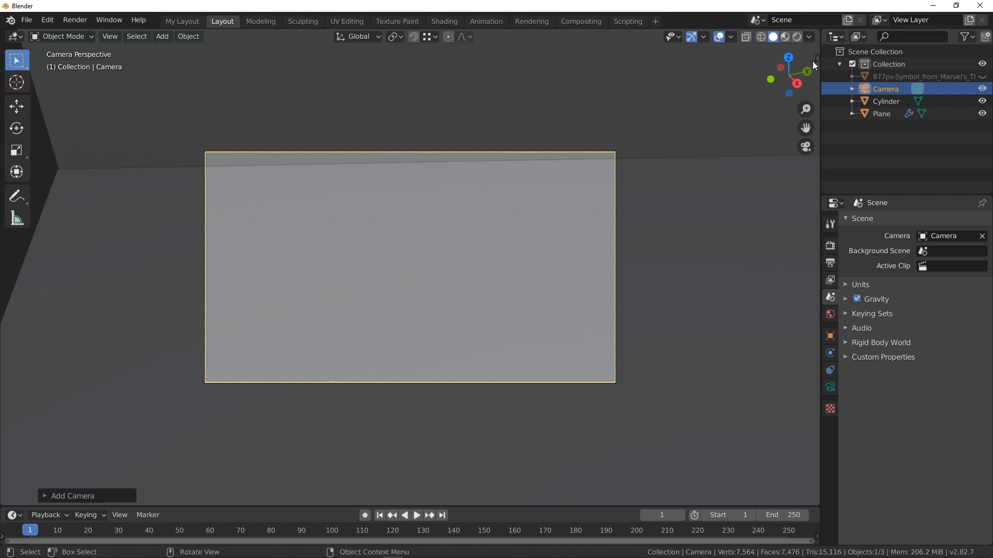
click(817, 59)
click(812, 109)
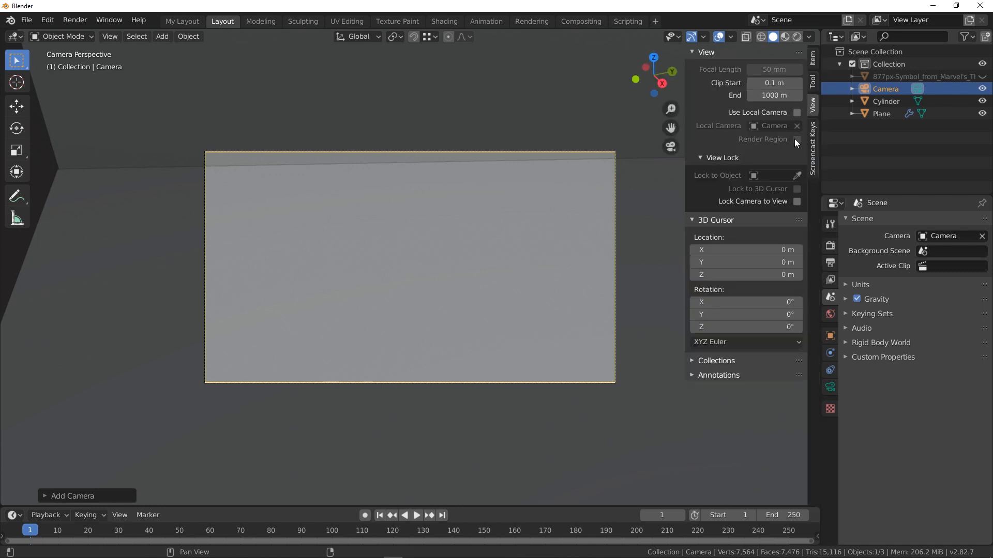
click(797, 201)
- Pull the camera back and orbit it to frame the whole emblem at an angle
scroll(350, 290, down, 8)
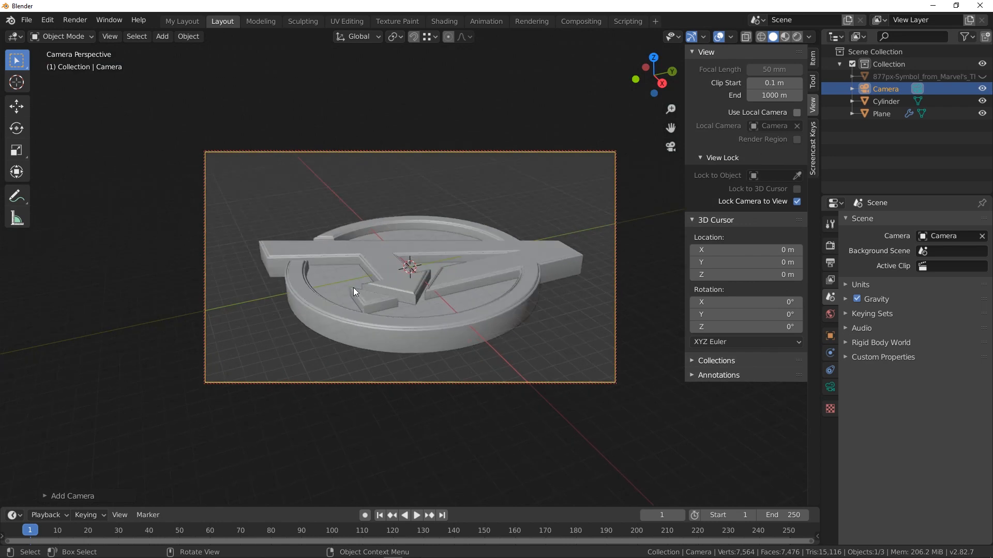
middle_drag(350, 288, 443, 326)
scroll(454, 287, up, 2)
scroll(455, 287, down, 3)
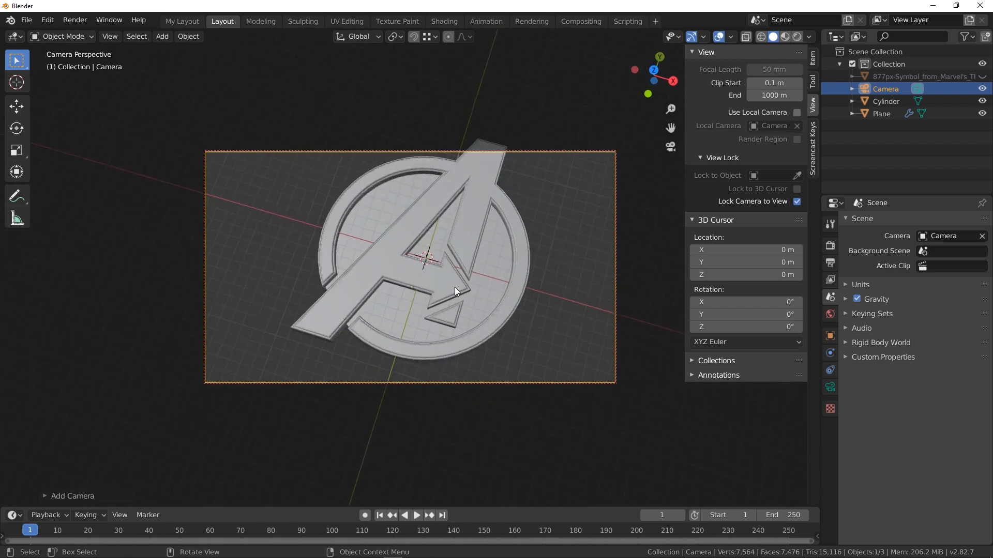
middle_drag(455, 287, 420, 260)
click(430, 247)
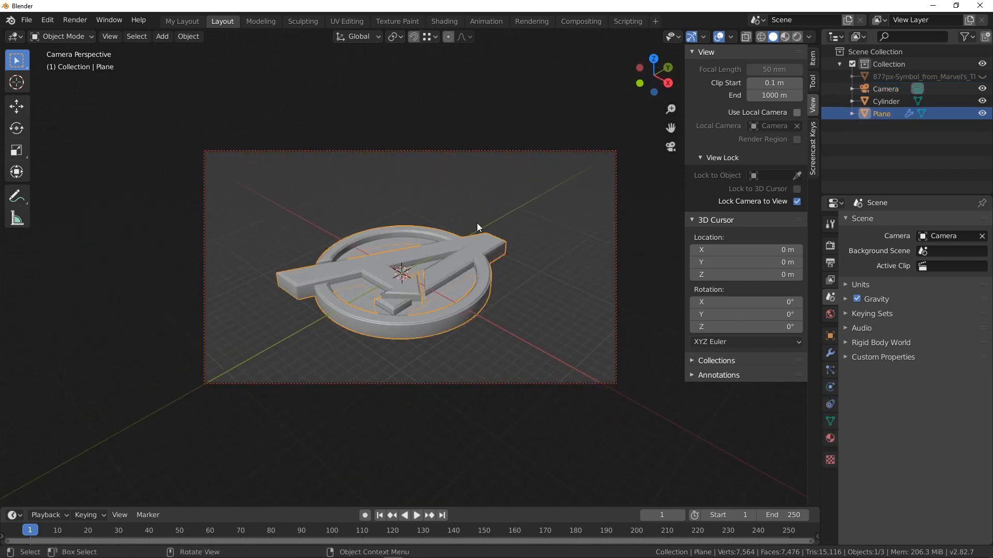
text(r90)
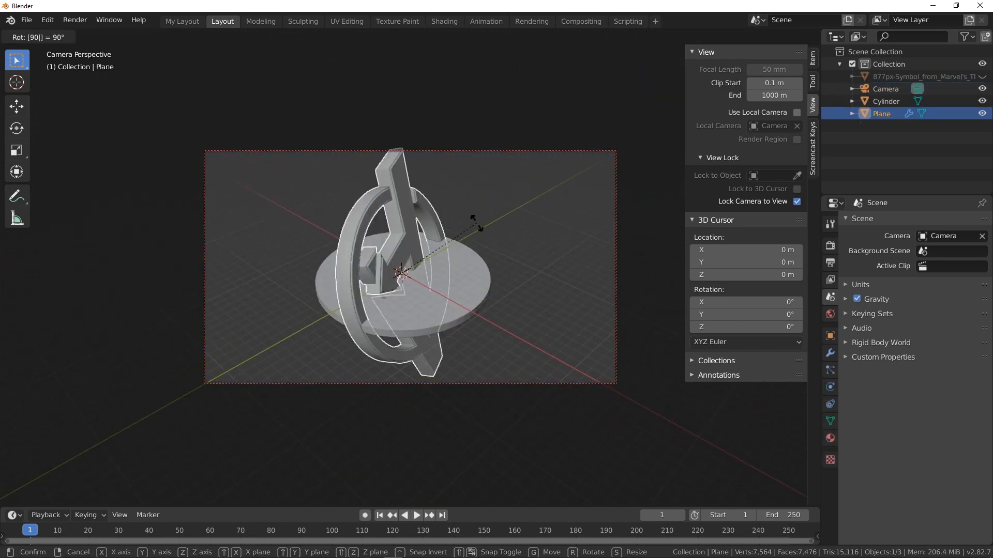
key(Escape)
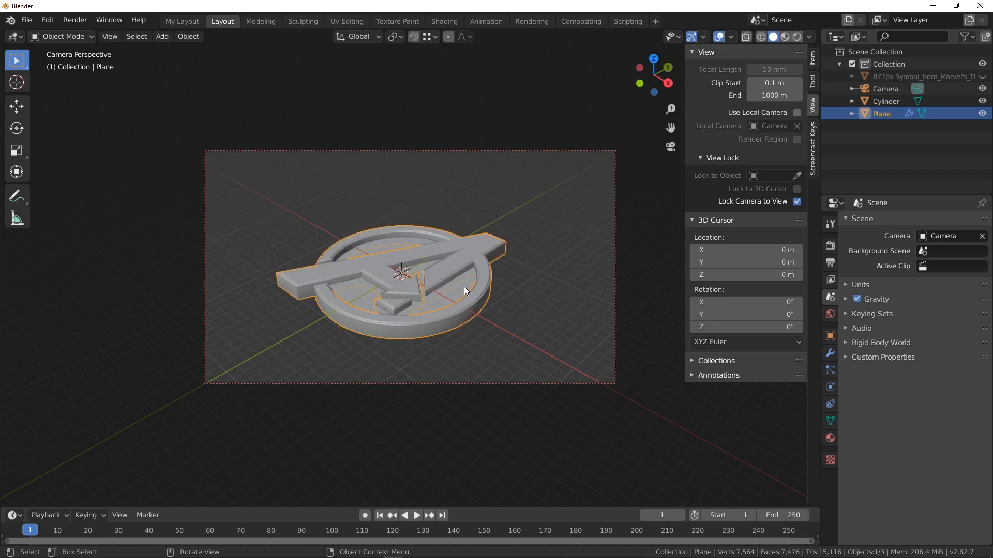
- Join the backing disc (Cylinder) with the A emblem (Plane) into a single object
click(464, 289)
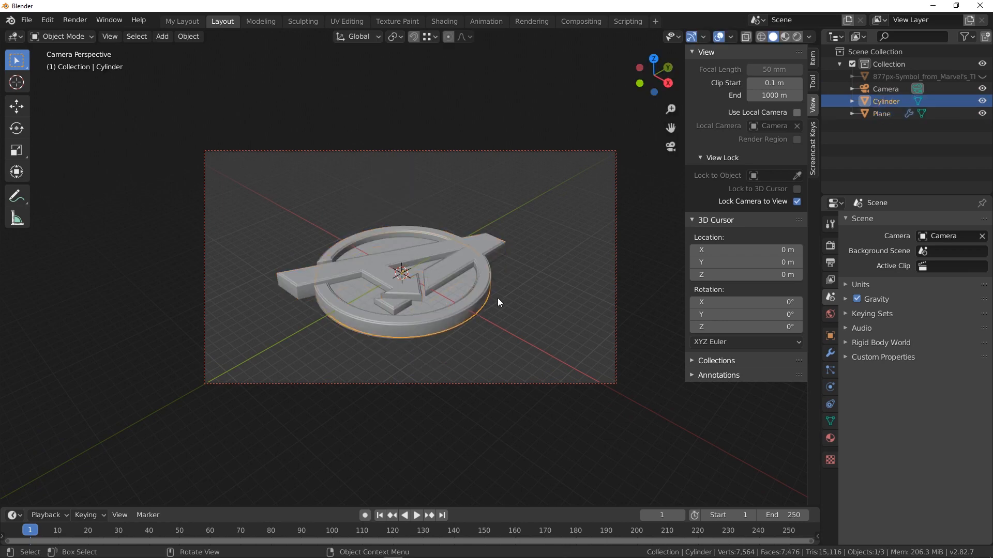
shift+click(405, 242)
click(459, 284)
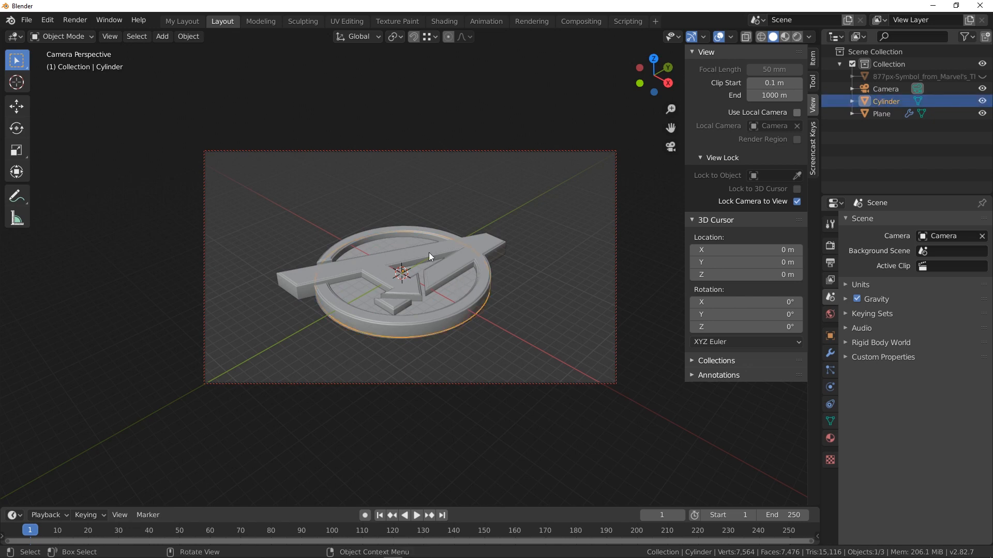
shift+click(498, 243)
key(ctrl+j)
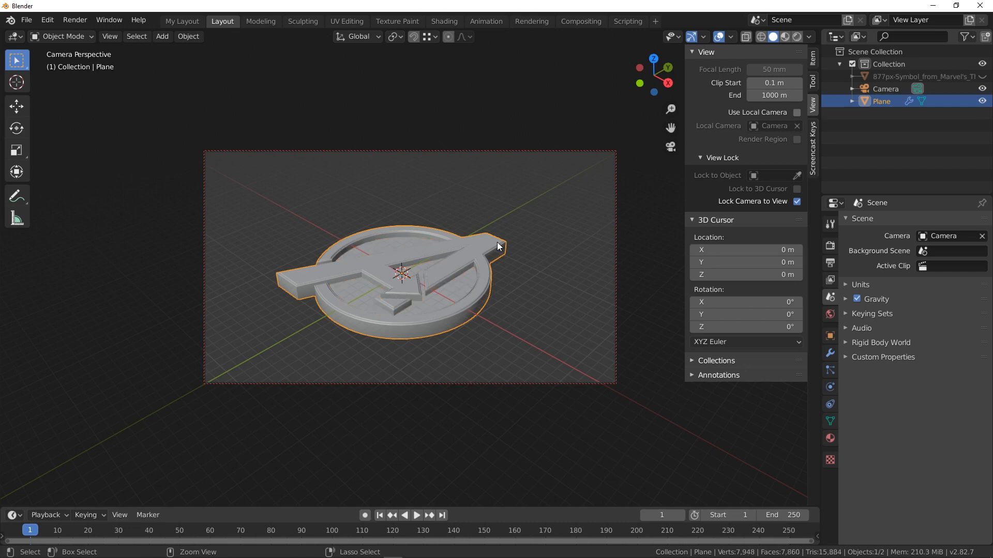
click(479, 308)
click(461, 296)
- Turn on rendered shading, rotate the joined emblem 90° about the global X axis, and orbit the camera to face its front
click(797, 36)
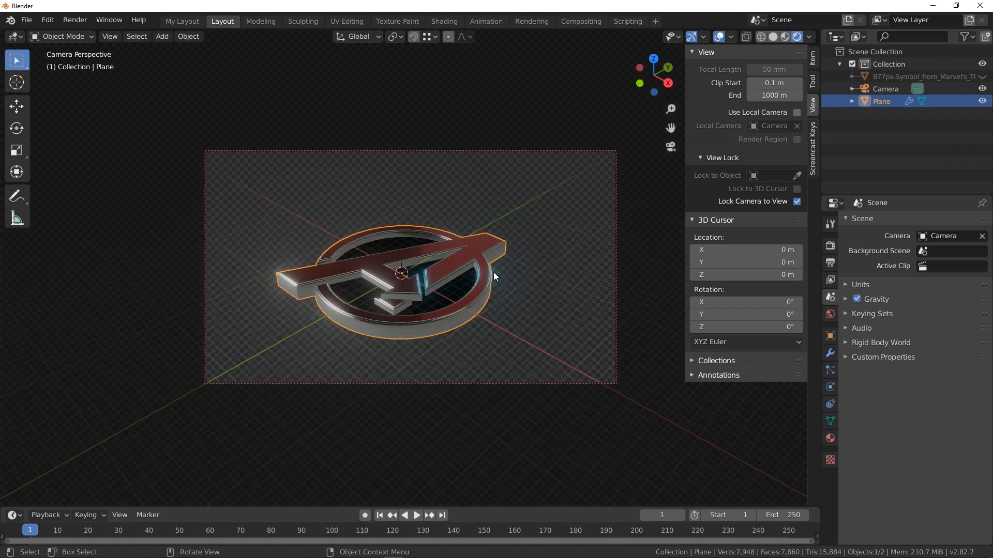
text(r90x)
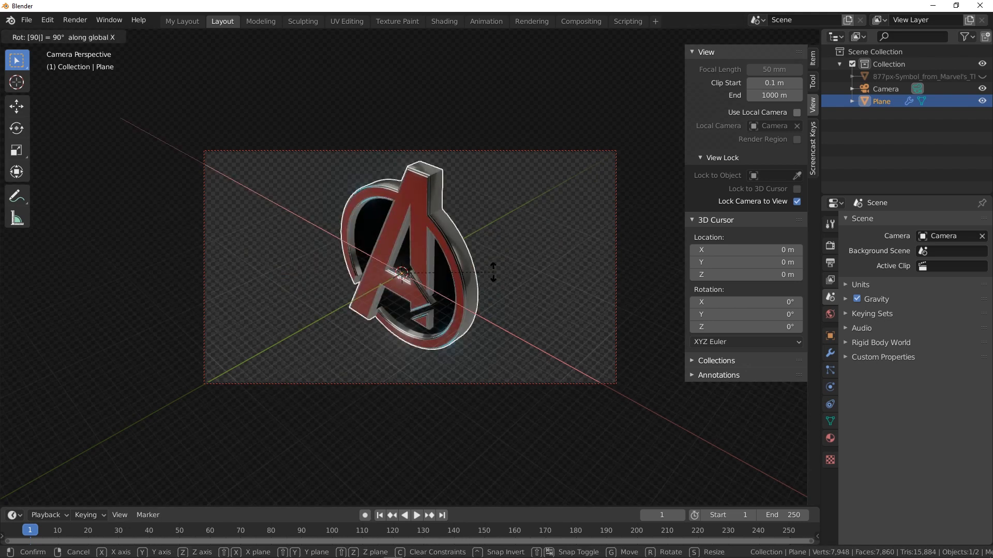
key(Return)
mouse_move(505, 274)
middle_down()
mouse_move(485, 252)
mouse_move(502, 294)
mouse_move(519, 277)
mouse_move(487, 250)
mouse_move(505, 269)
mouse_move(500, 263)
middle_up()
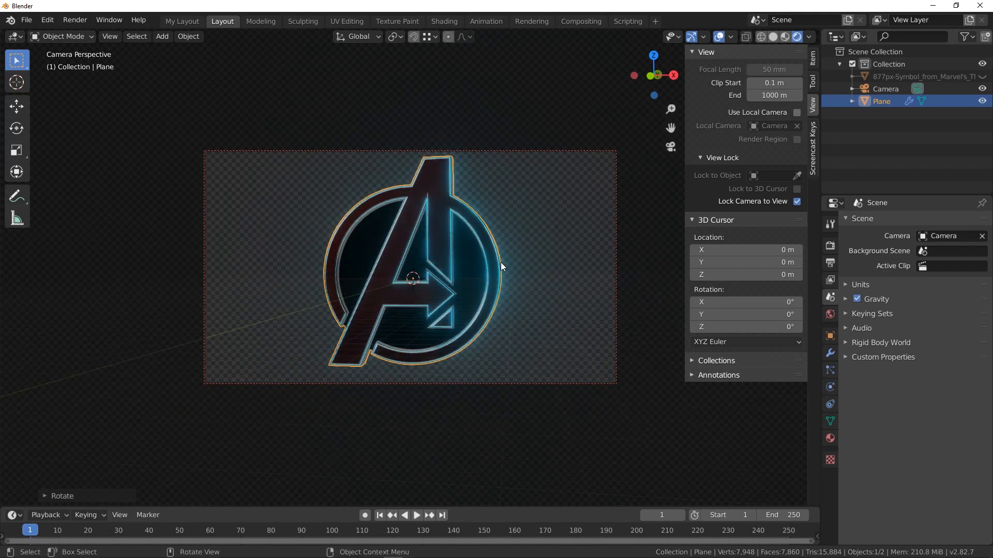
- Show the World shader nodes in the Shading workspace
click(830, 314)
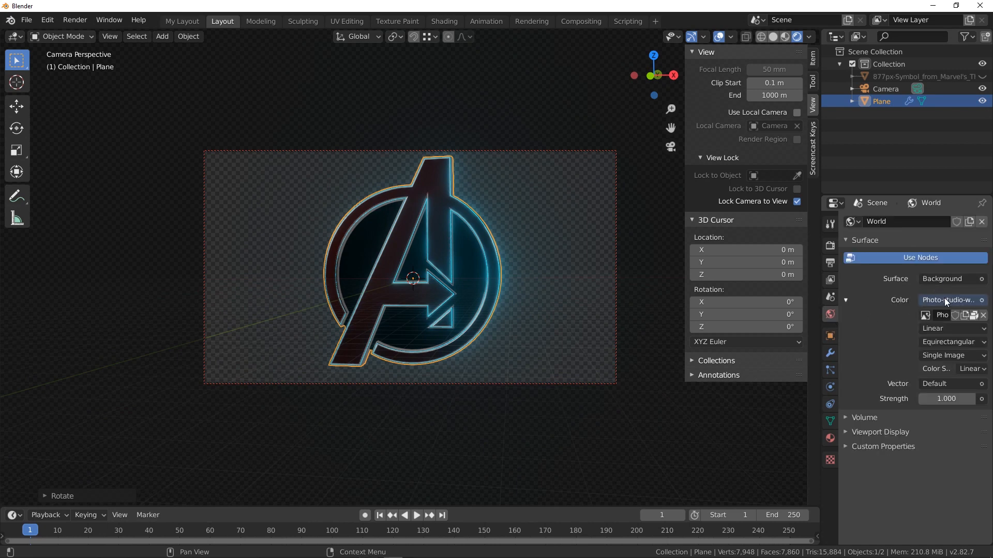
click(461, 20)
click(196, 294)
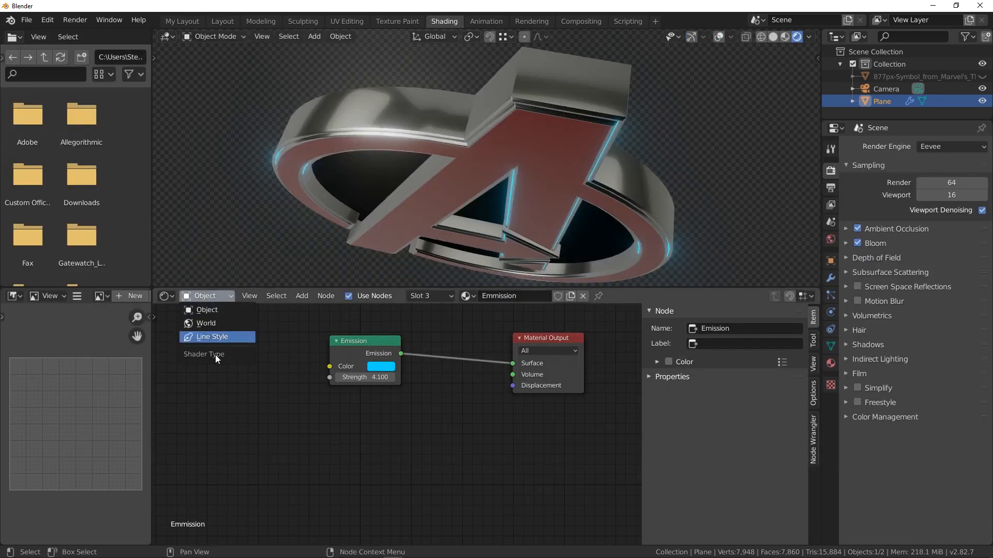
click(205, 324)
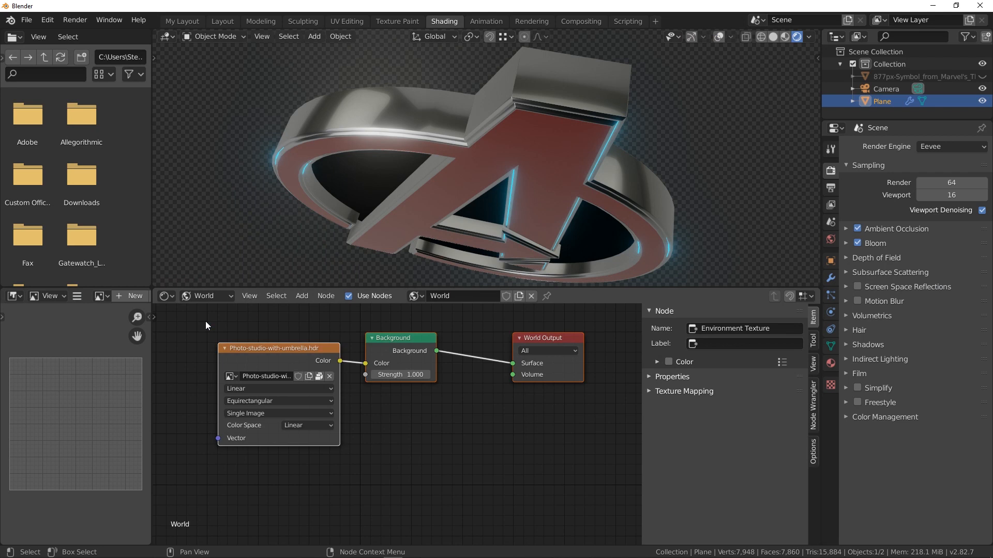
- Try to unpack the Environment Texture node's Photo-studio-with-umbrella.hdr image to a file
click(312, 376)
click(317, 376)
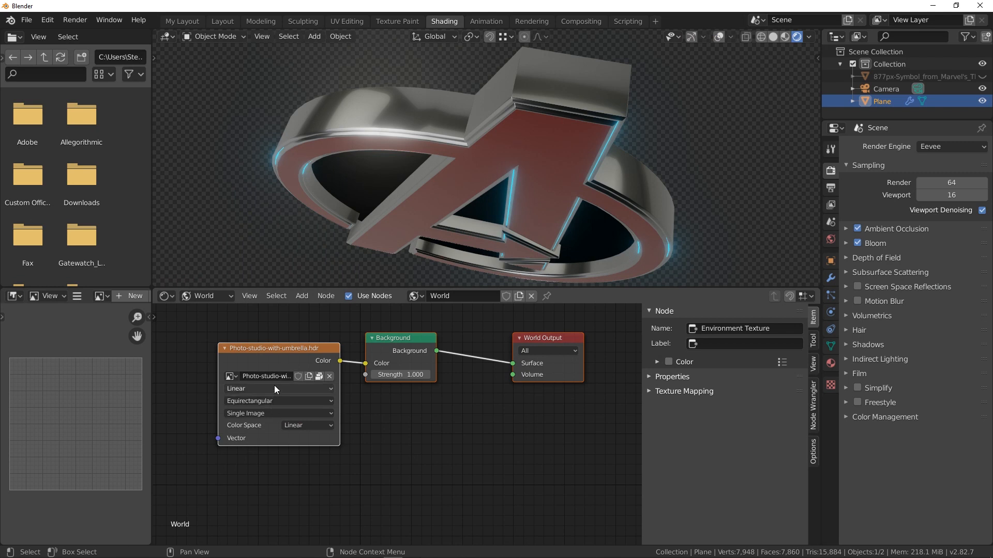
click(312, 376)
click(289, 370)
click(319, 376)
click(269, 372)
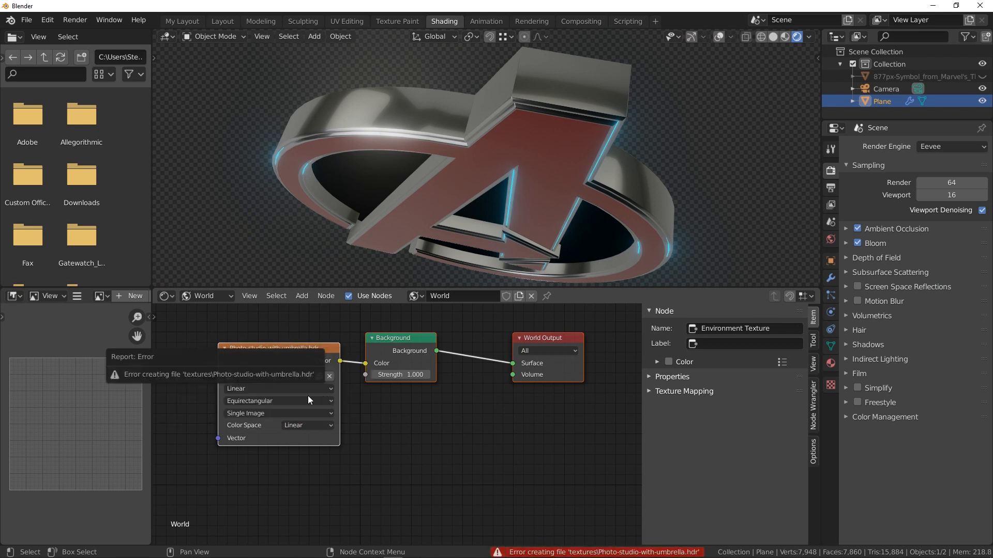
- Replace the environment image with OpenfootageNET_fieldairportsmall.hdr from D:\Maps\HDRI's
click(319, 377)
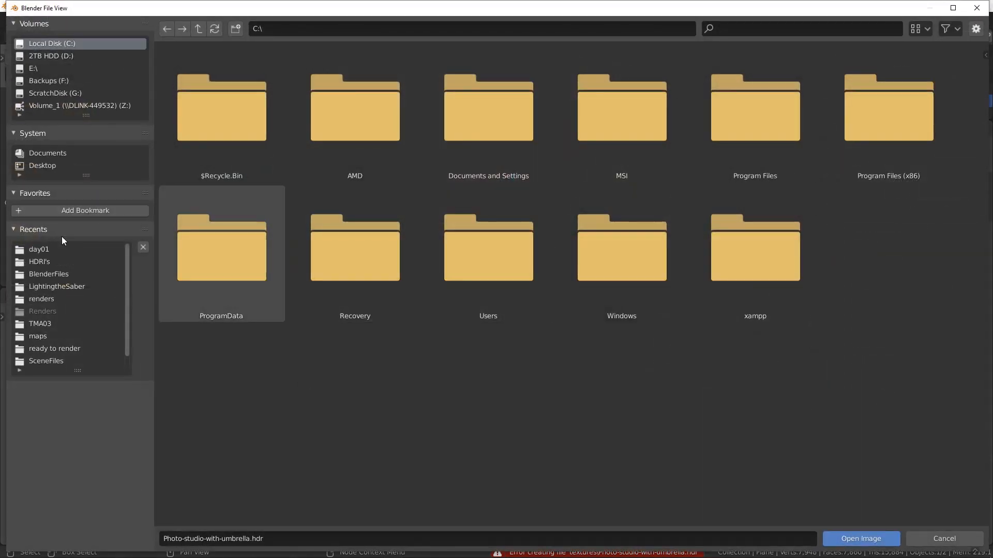
click(43, 57)
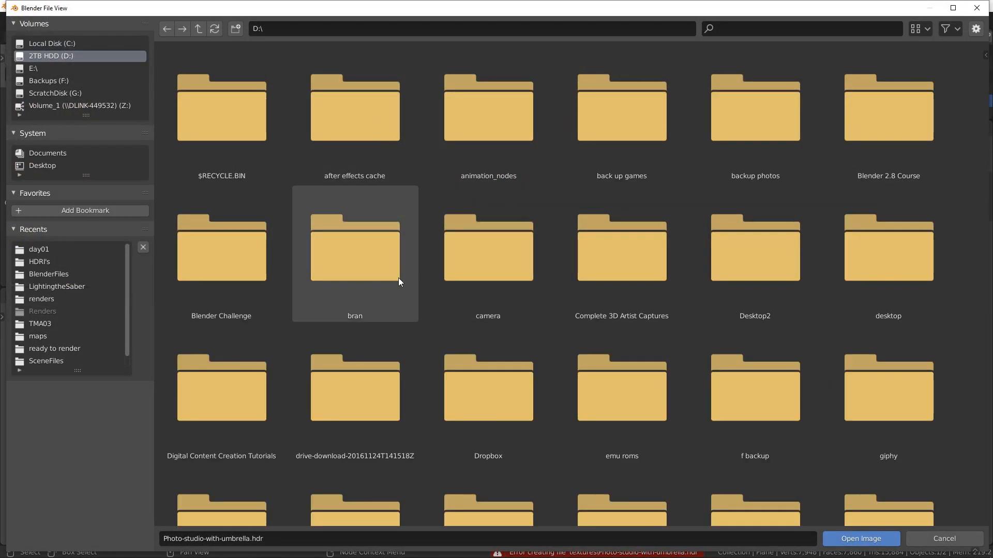
scroll(486, 347, down, 2)
scroll(488, 350, down, 2)
double_click(489, 348)
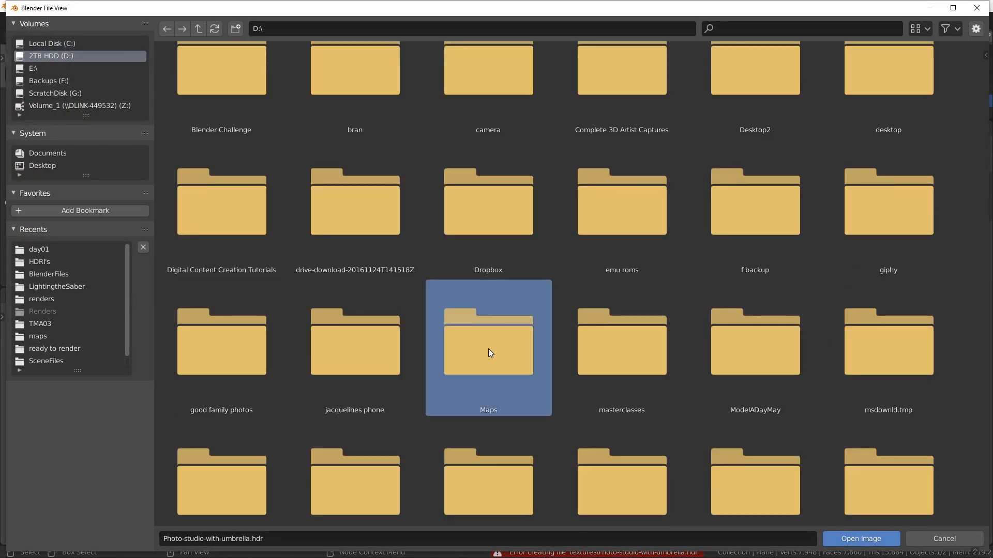
double_click(218, 112)
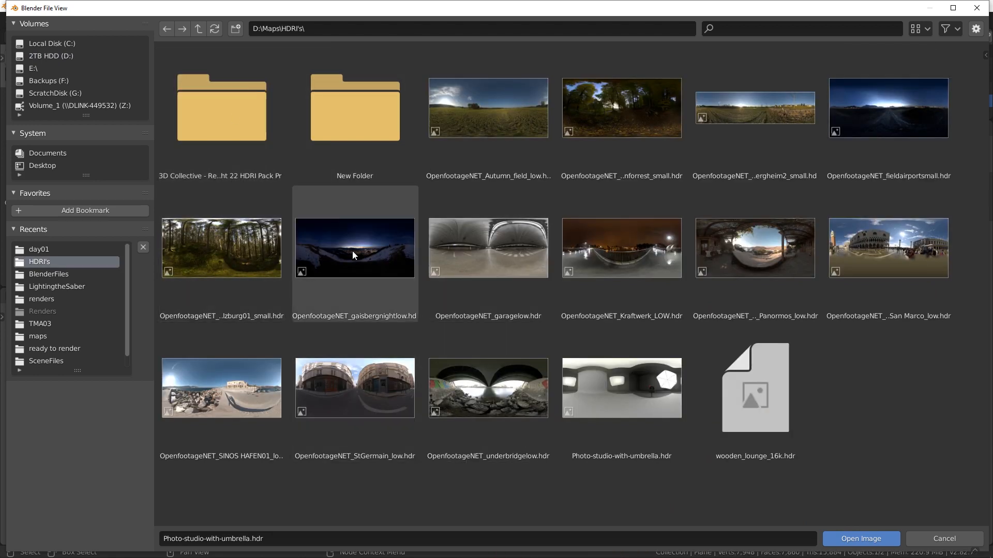
click(886, 113)
double_click(886, 113)
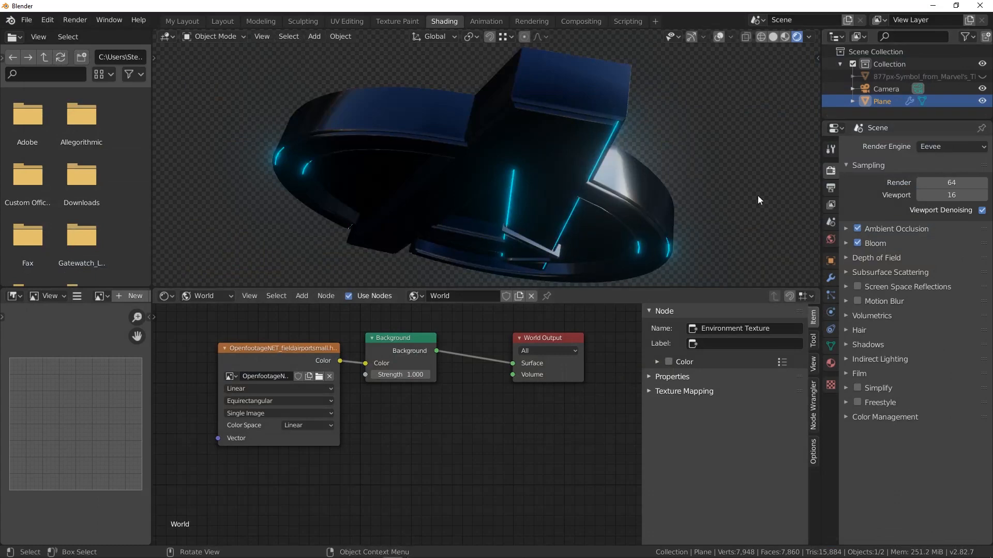
- View the relit emblem from above and turn on the viewport overlays
middle_drag(758, 196, 491, 194)
scroll(542, 178, down, 2)
key(KP_7)
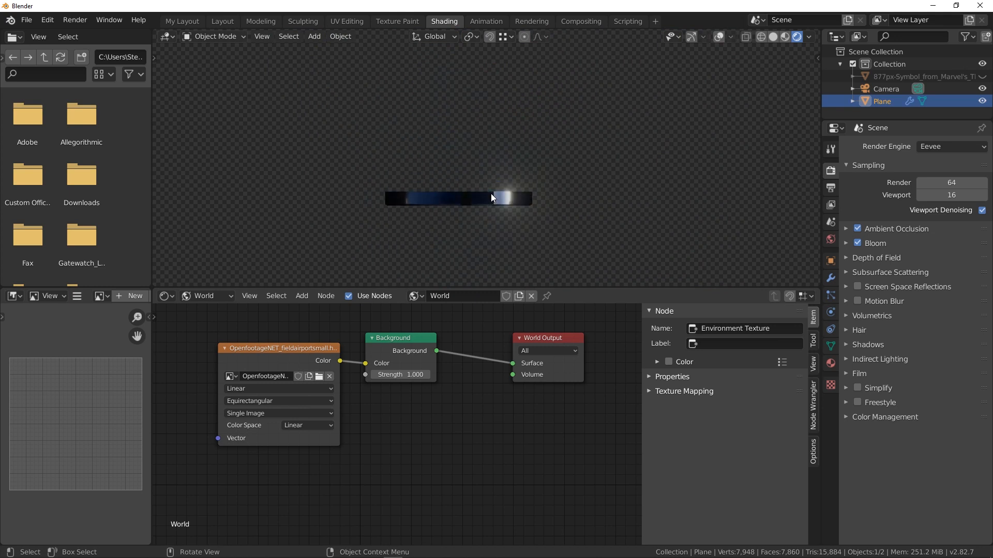
scroll(491, 193, down, 8)
click(719, 37)
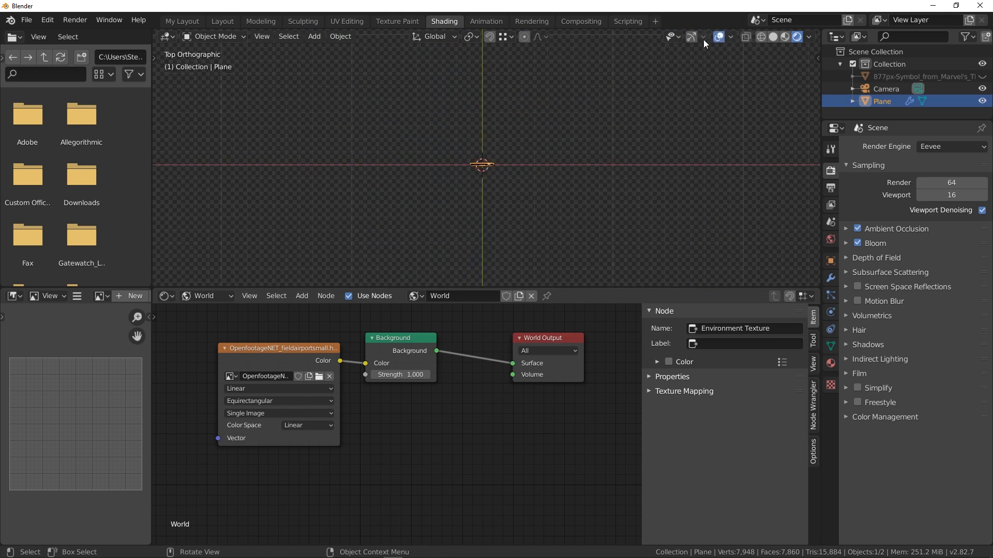
- Turn on the viewport gizmos, view the emblem from above and deselect it
click(691, 36)
scroll(483, 191, up, 20)
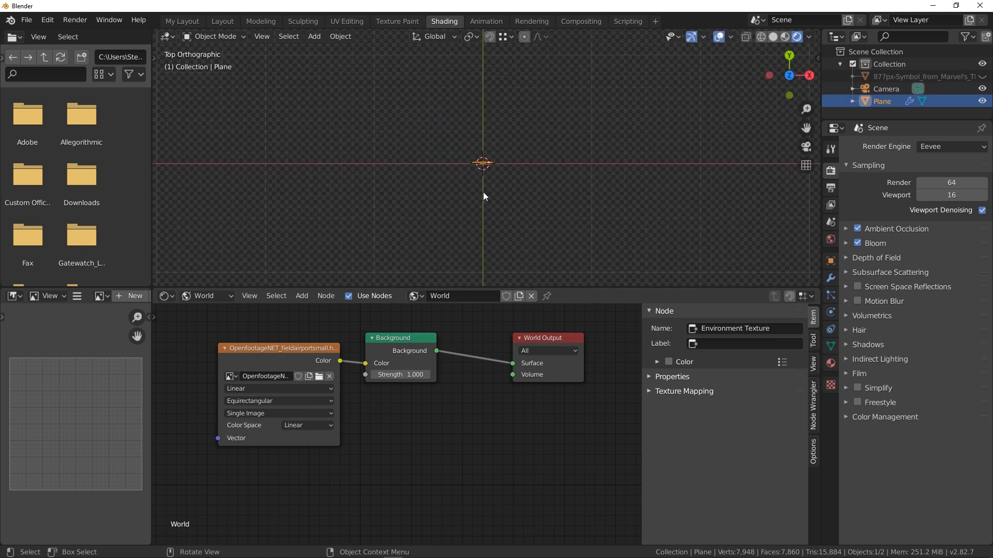
scroll(483, 192, down, 3)
shift+middle_drag(483, 192, 534, 103)
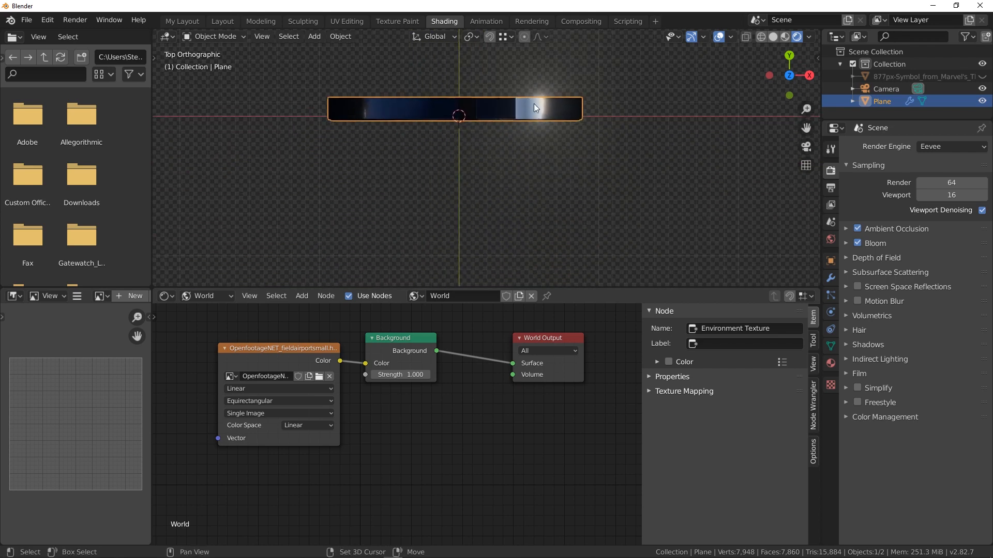
scroll(612, 157, down, 3)
click(501, 194)
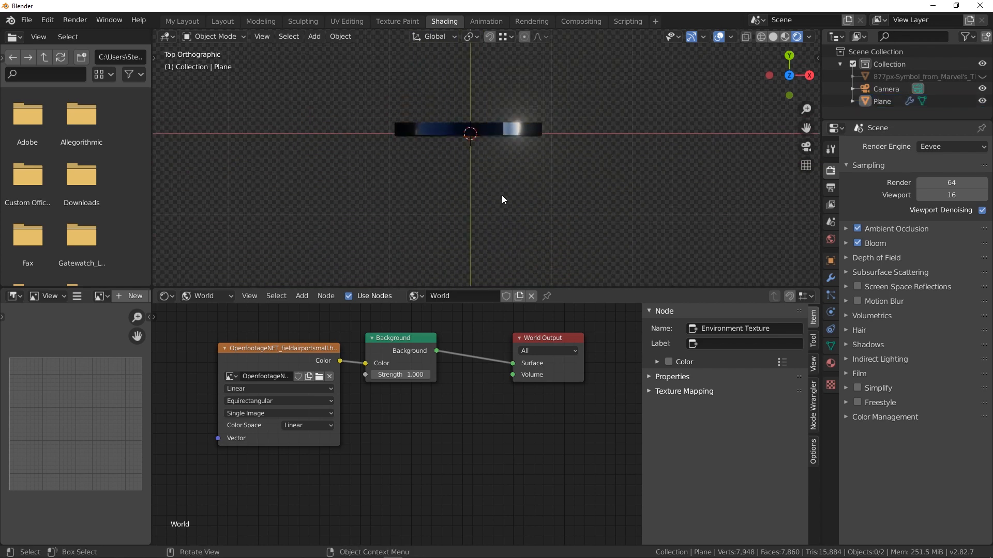
- Switch to the Layout workspace, leave the camera view and add a spot light at the 3D cursor
click(224, 21)
scroll(585, 220, up, 2)
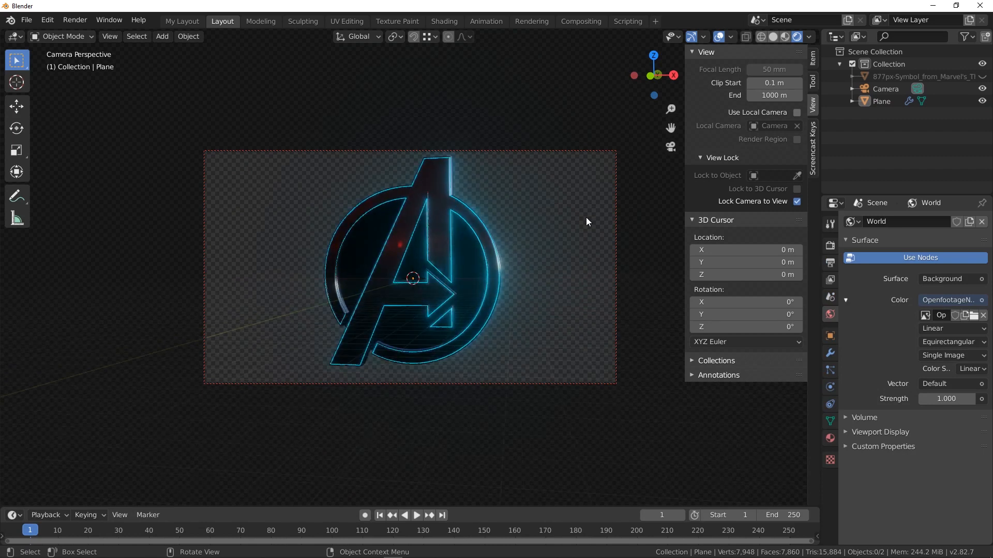
key(KP_5)
key(KP_1)
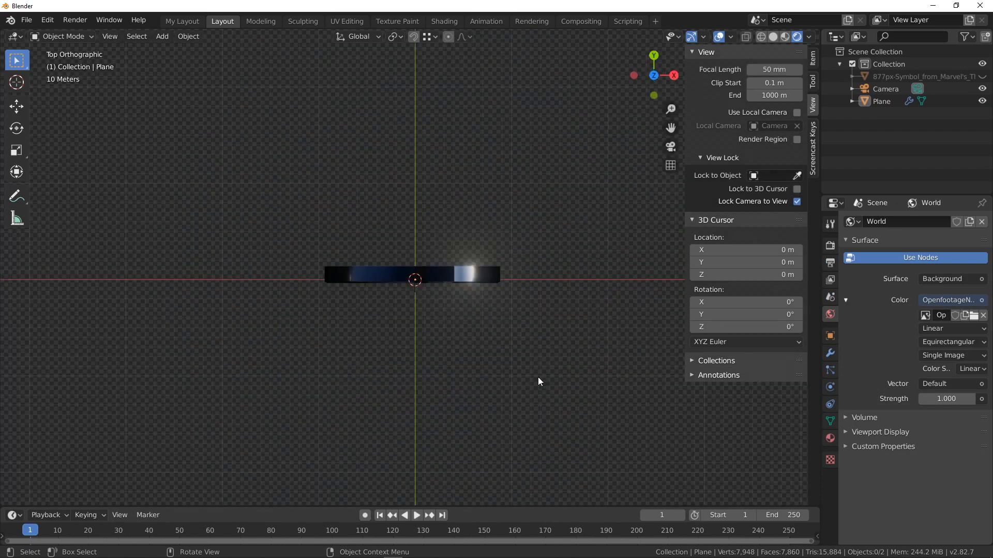
middle_drag(538, 377, 467, 314)
key(shift+a)
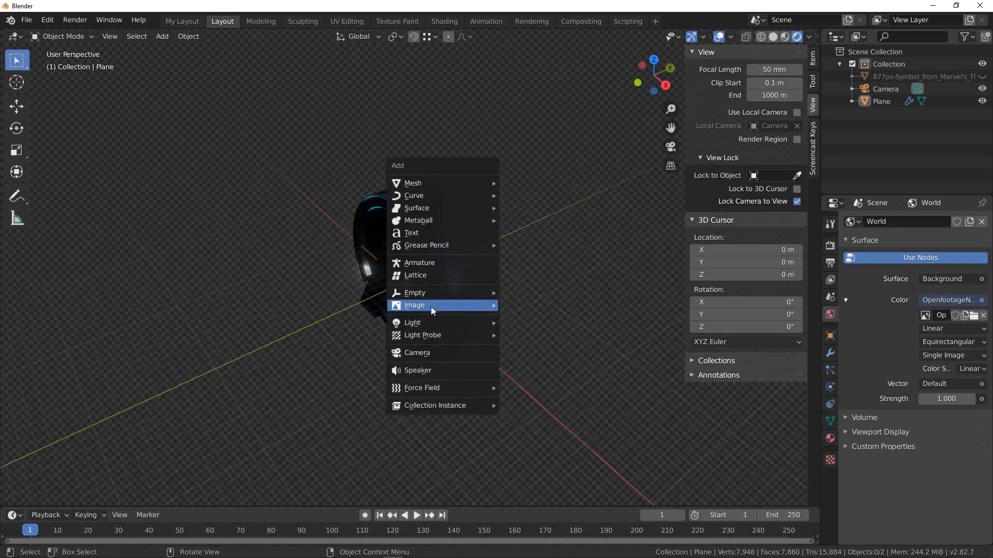
mouse_move(436, 327)
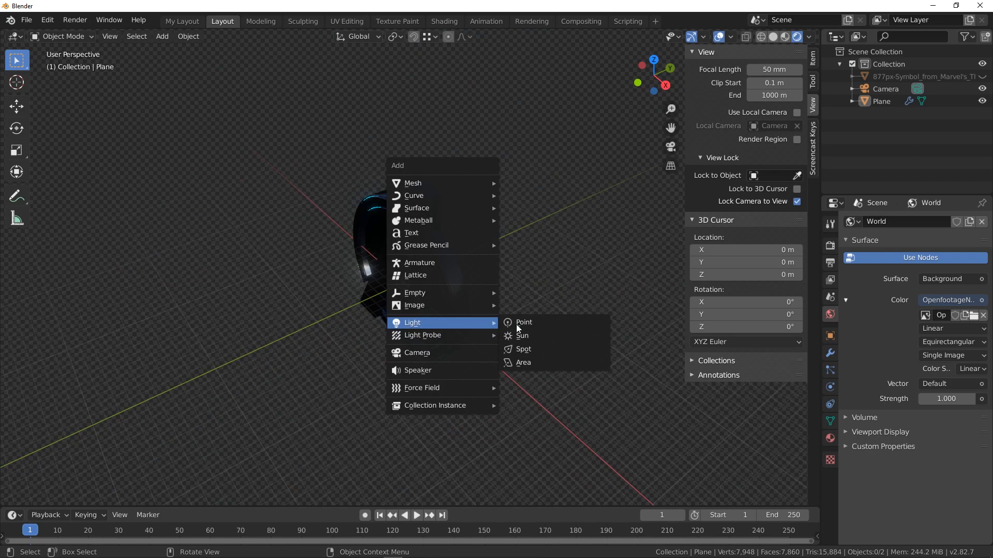
click(548, 348)
- Move the spot light above the emblem and centre it horizontally over the emblem in front view
key(g)
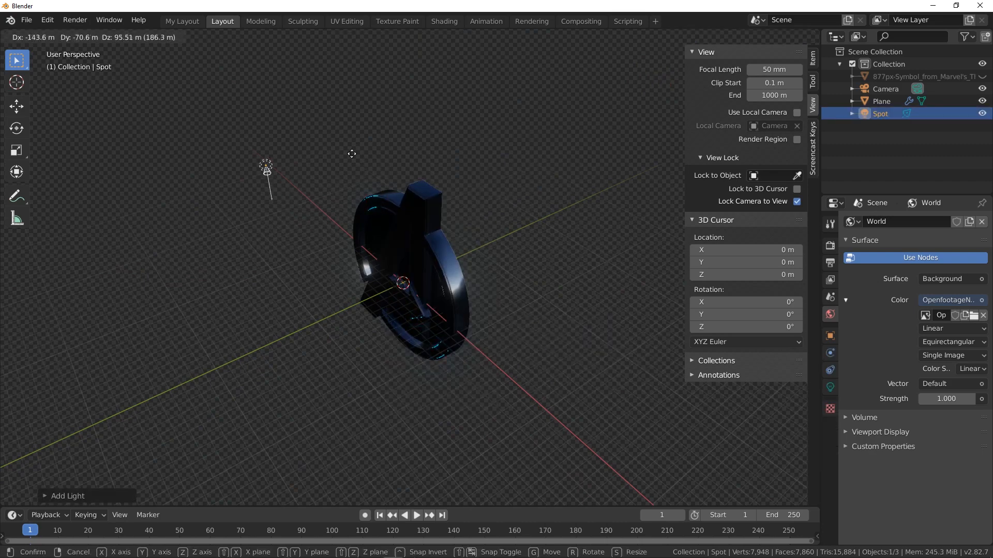
click(356, 129)
key(KP_1)
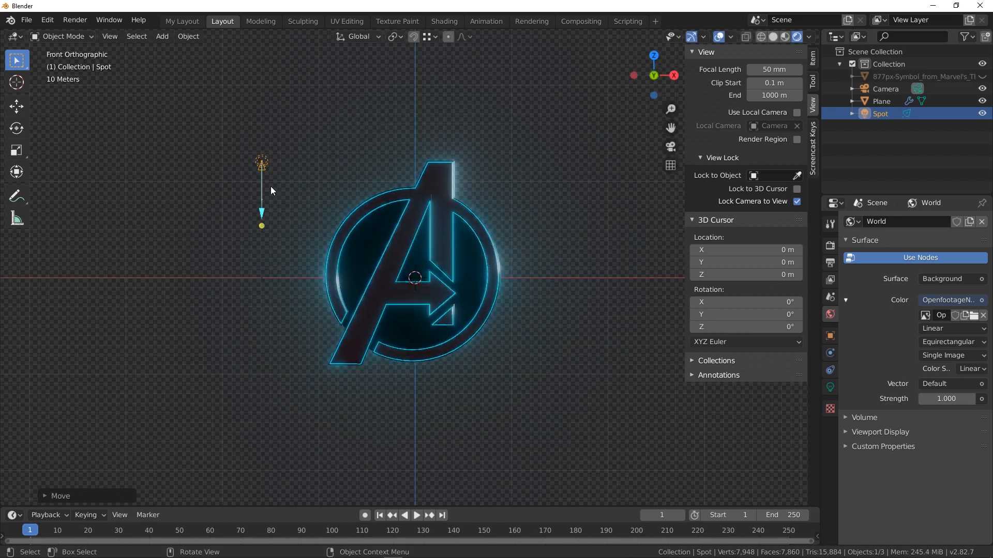
key(g)
click(428, 72)
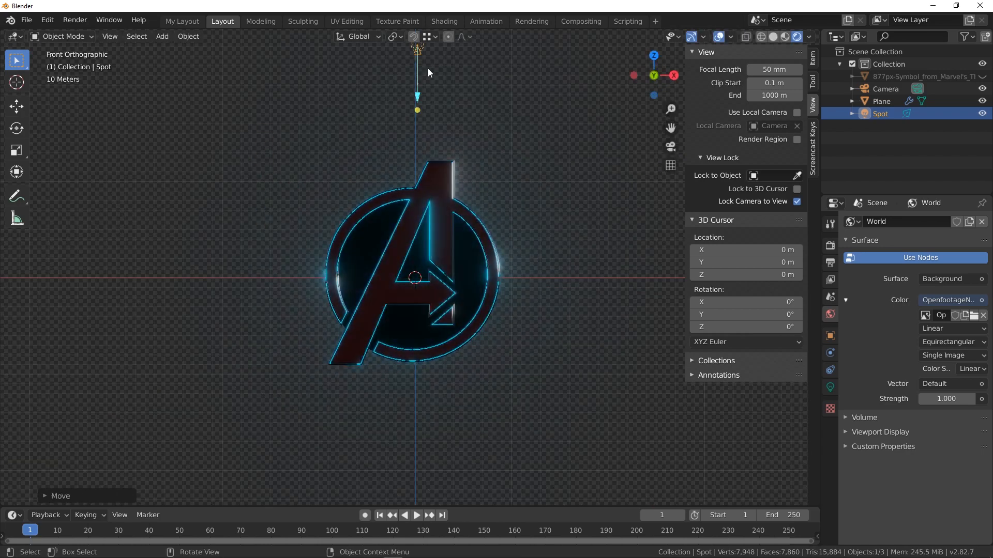
- In the right side view, move the spot light farther in front of the emblem and aim it diagonally down at the emblem
key(KP_3)
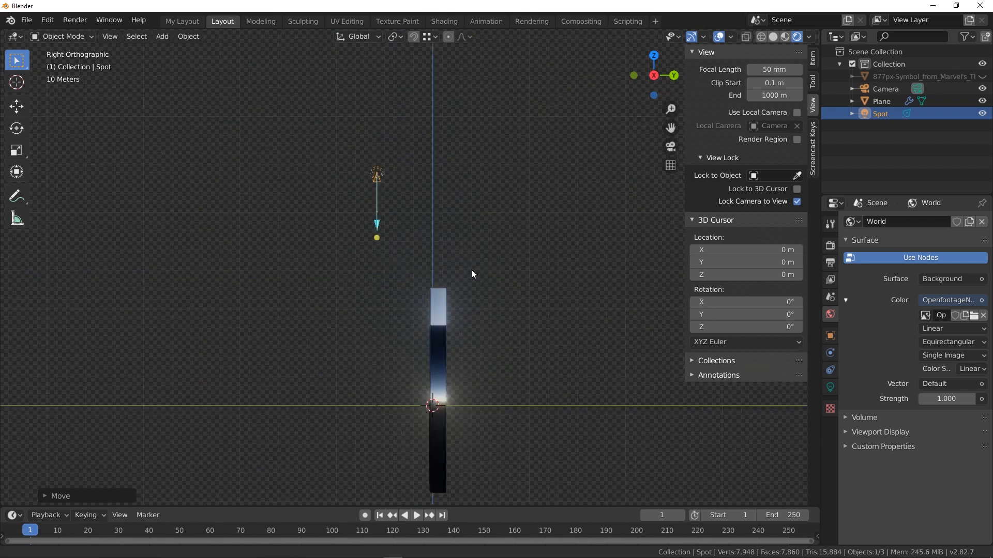
key(g)
click(262, 224)
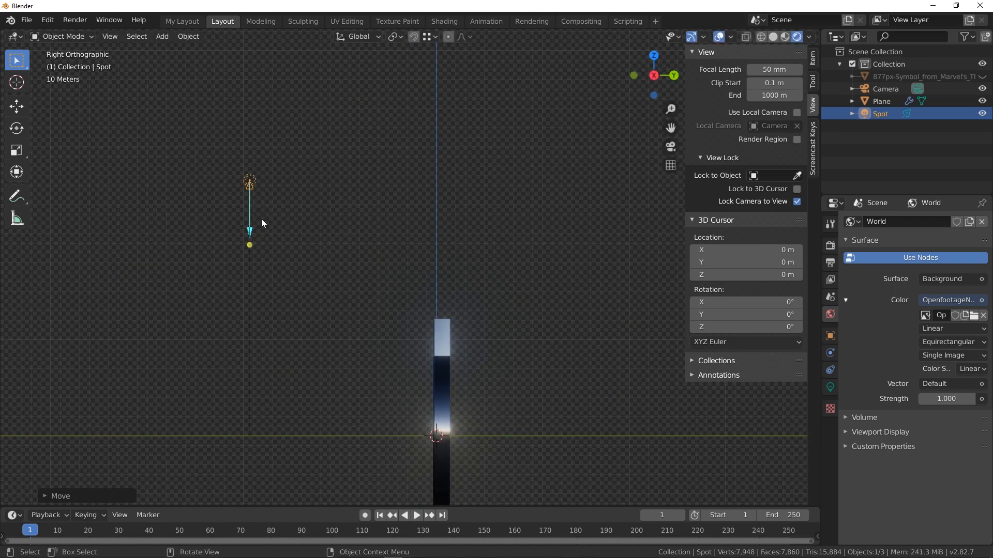
drag(251, 245, 374, 335)
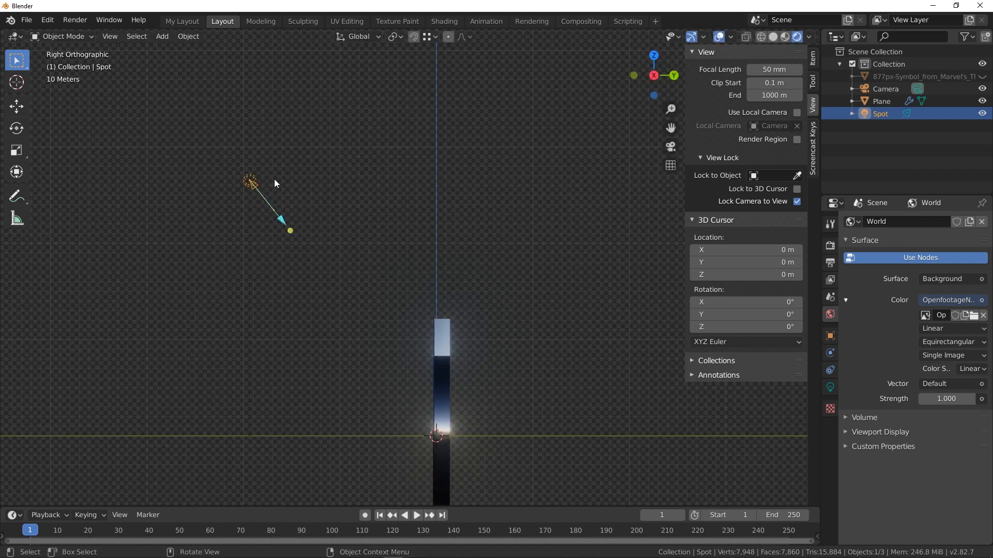
- Set the spot light's power to 2000 W and its radius to about 7.74 m
click(830, 388)
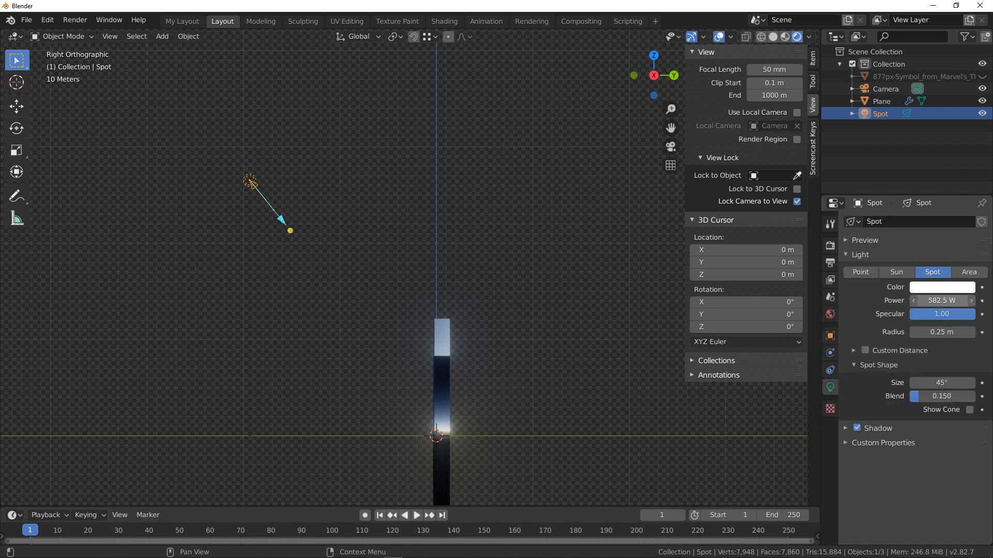
drag(941, 301, 963, 301)
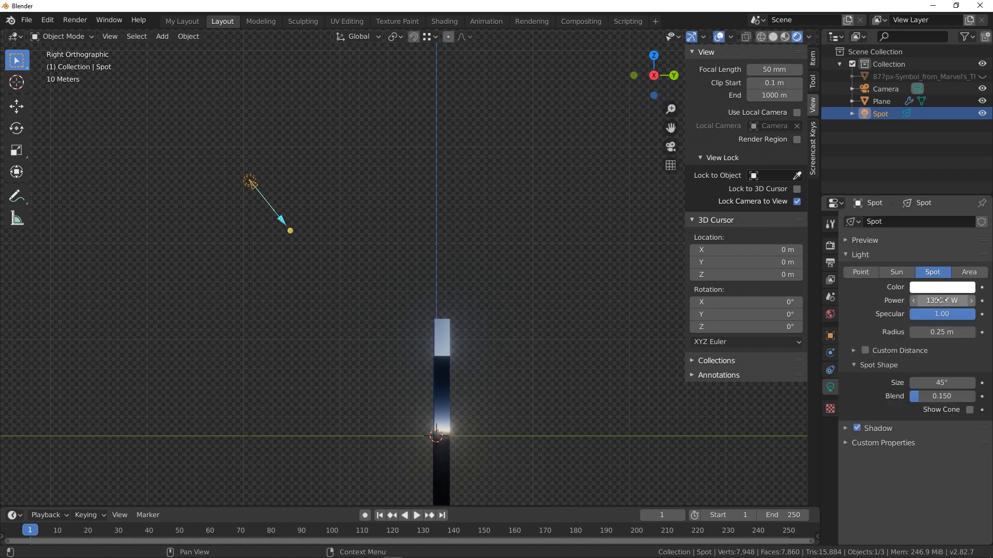
click(941, 301)
text(2000)
key(Return)
drag(941, 332, 980, 332)
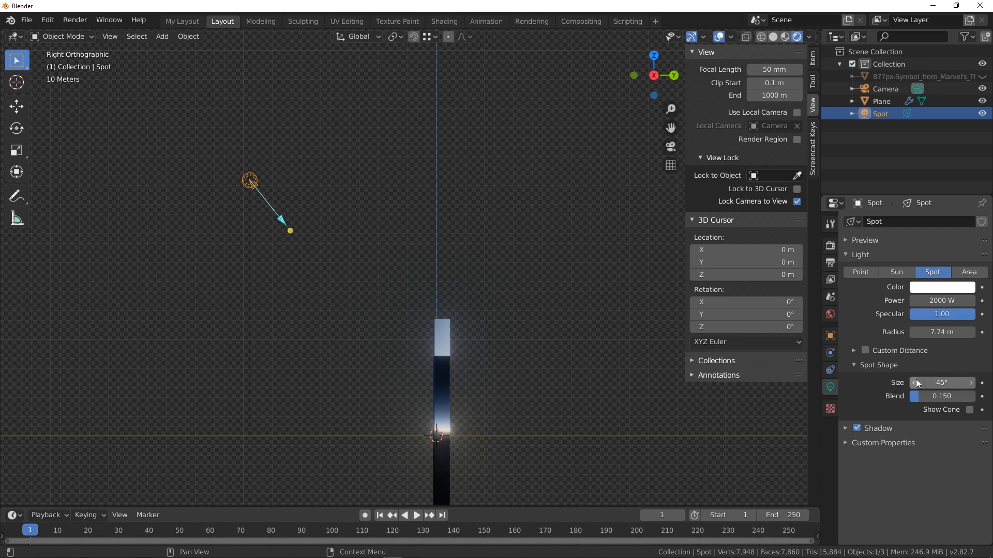
- Raise the light's power to 10000 W while viewing through the camera, and change it to an Area light with a size of about 70.6 m
middle_drag(717, 439, 443, 299)
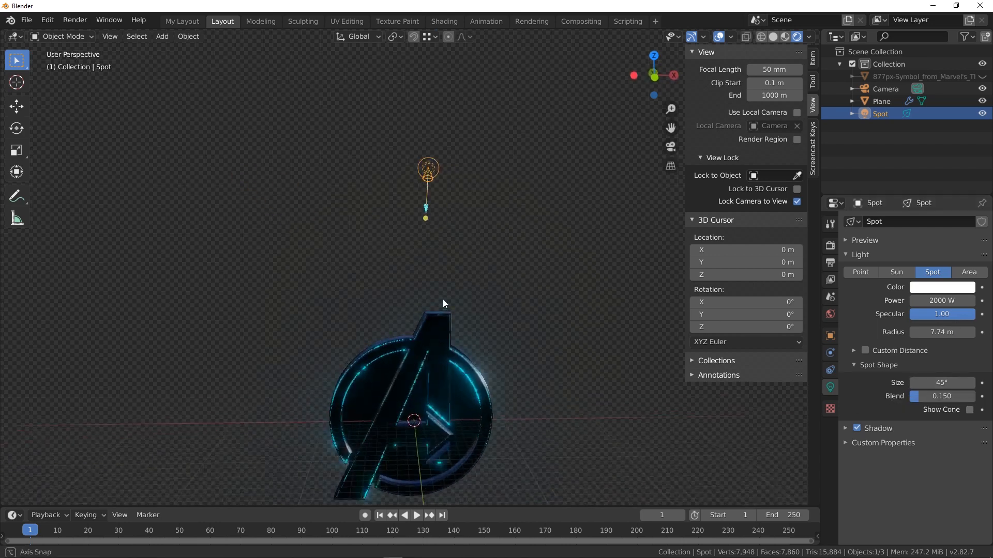
key(KP_0)
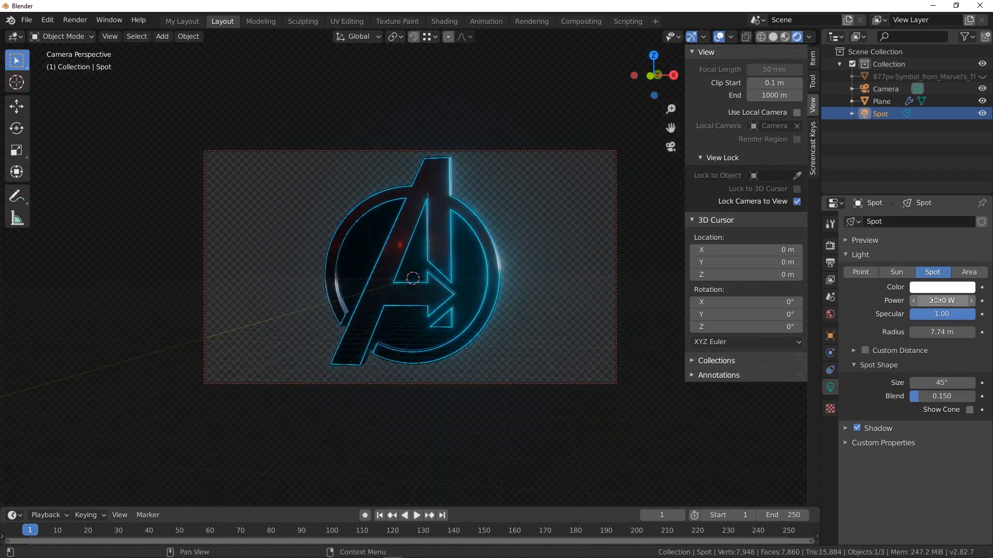
drag(936, 300, 972, 300)
click(956, 303)
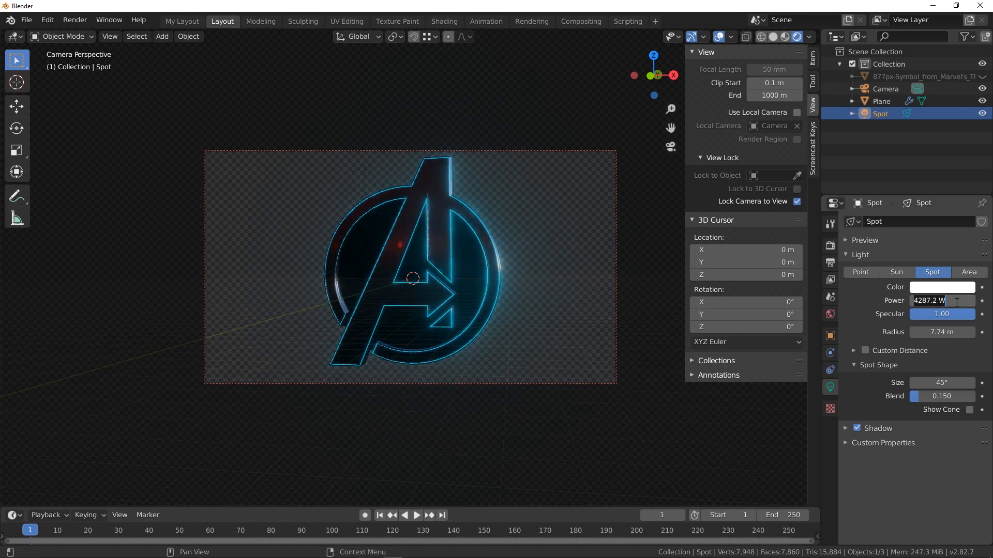
text(10000)
key(Return)
drag(937, 332, 977, 332)
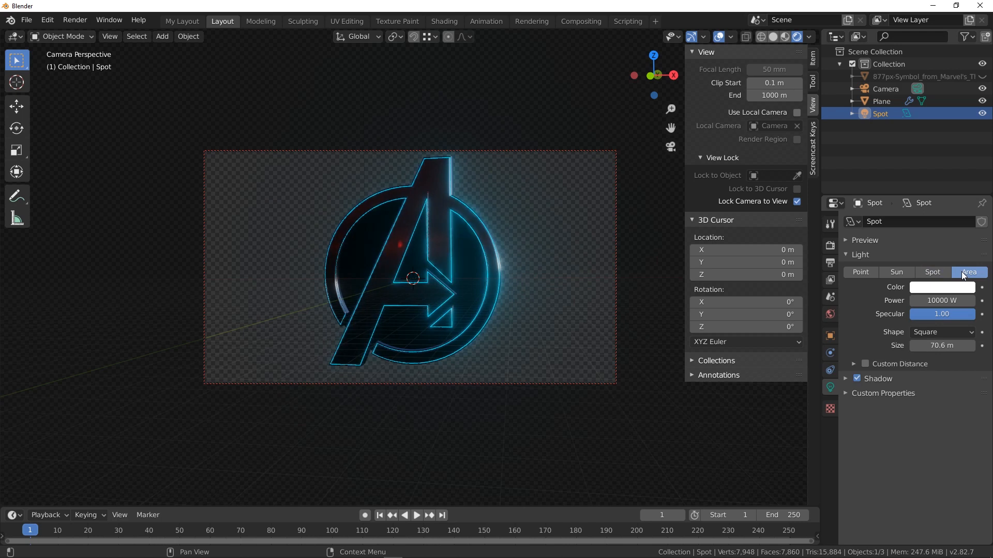
- Leave the camera view and add a cube at the 3D cursor to compare its size with the emblem
key(KP_0)
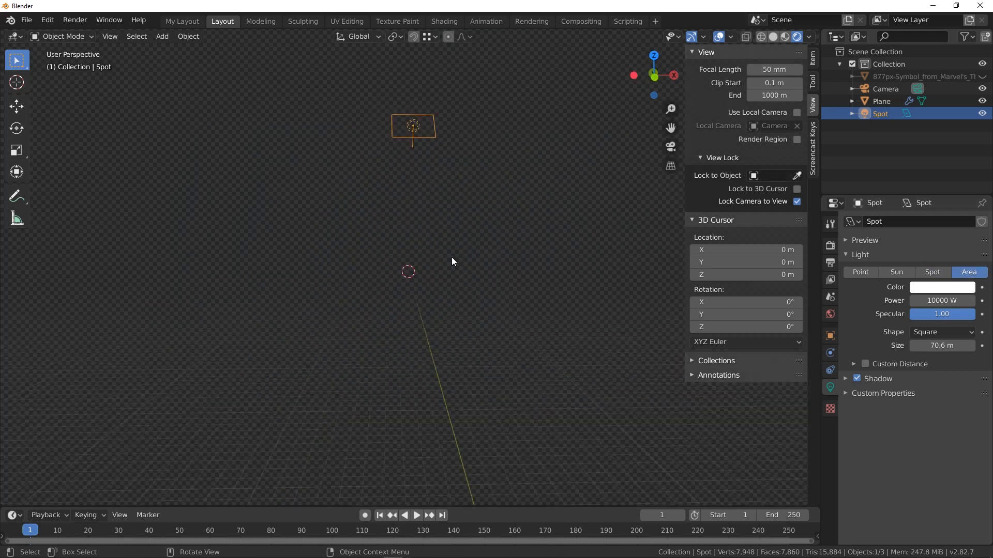
middle_drag(451, 257, 426, 249)
scroll(445, 249, up, 6)
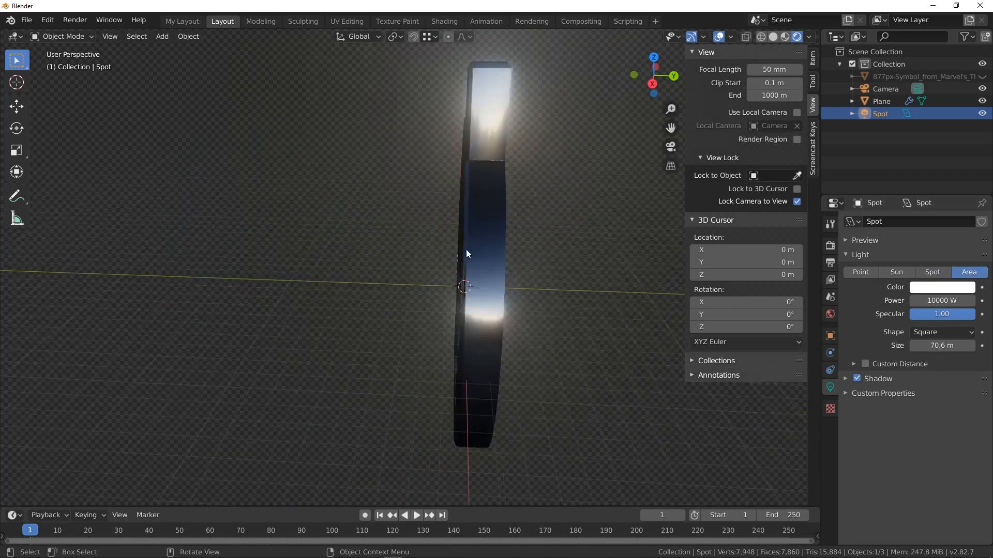
key(shift+a)
mouse_move(388, 303)
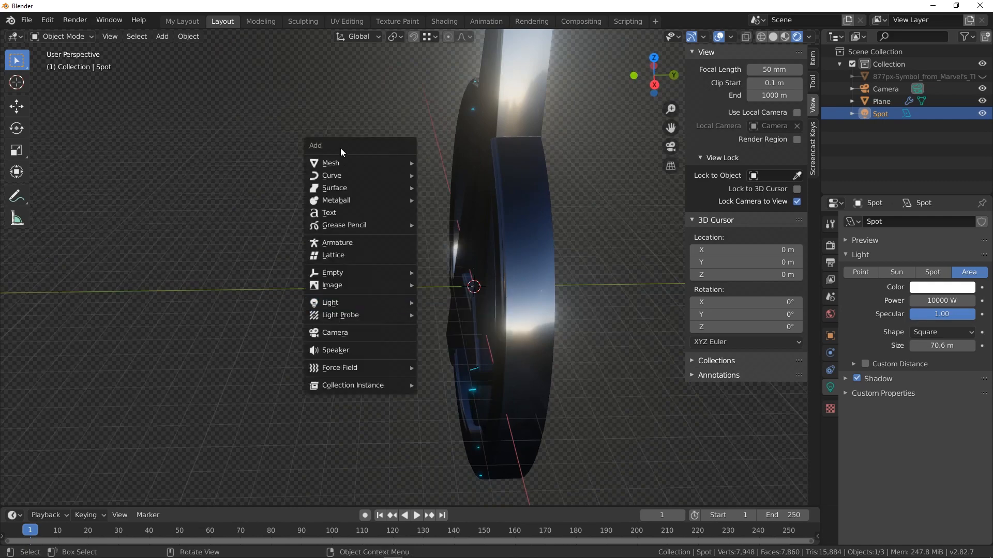
mouse_move(340, 165)
click(453, 175)
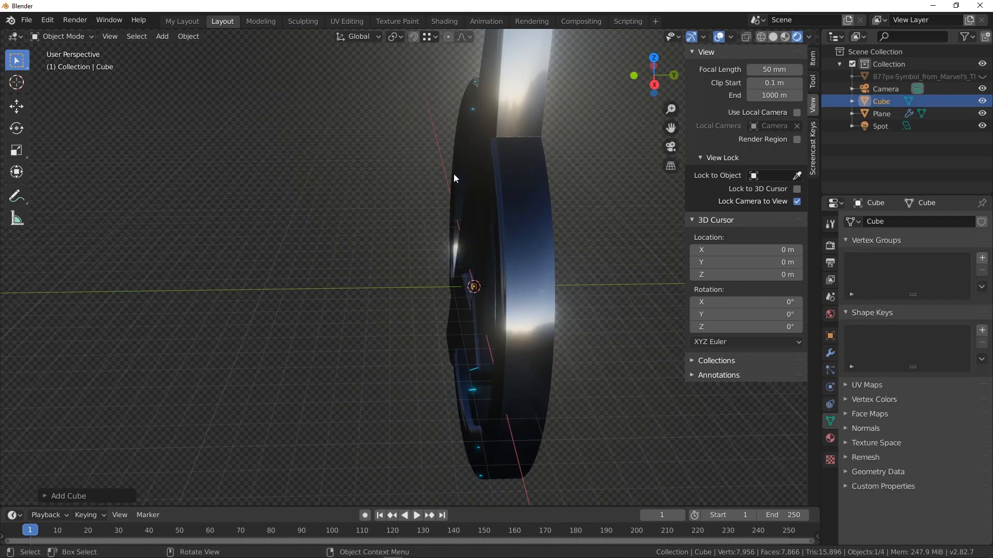
middle_drag(476, 310, 461, 281)
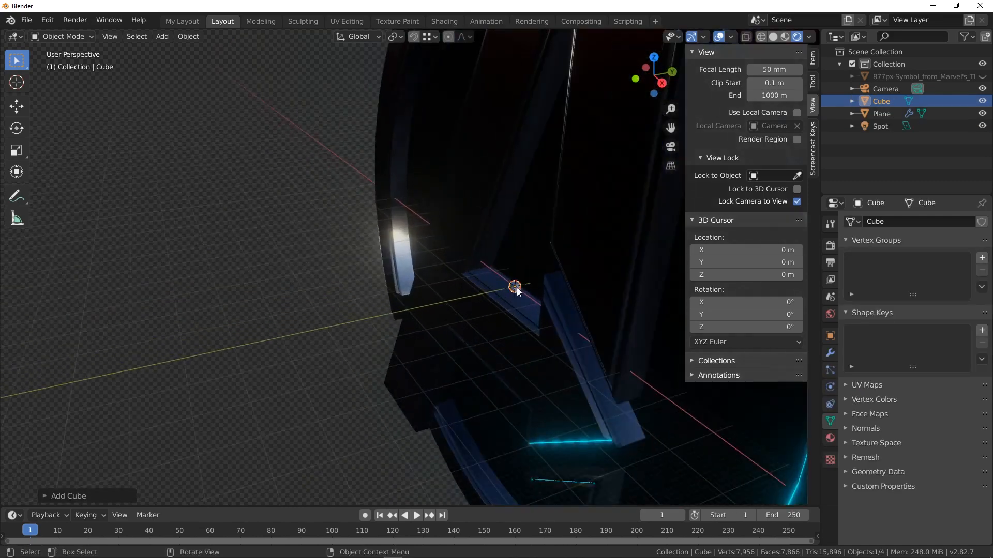
scroll(519, 287, down, 5)
scroll(518, 268, down, 3)
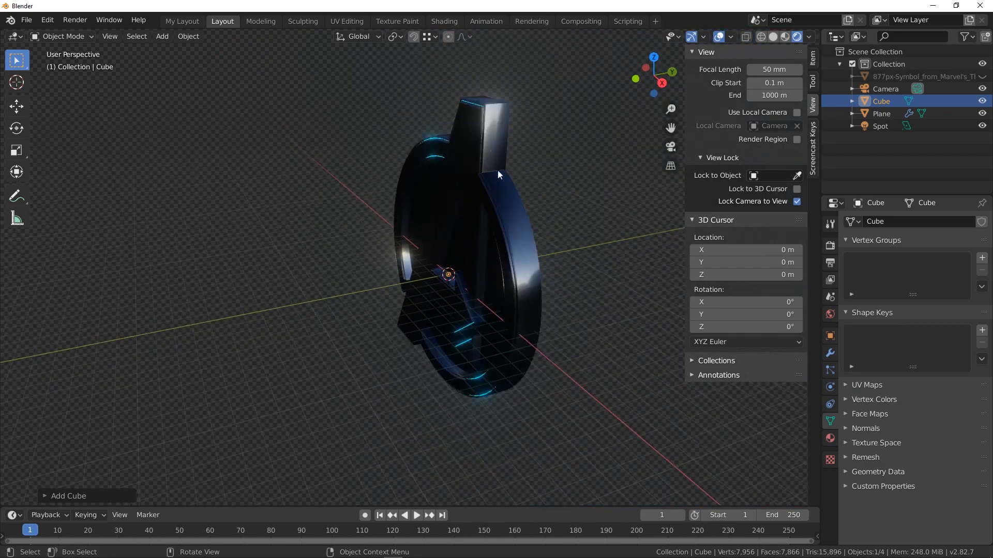
- Delete the reference cube from the scene
click(480, 171)
scroll(480, 171, down, 3)
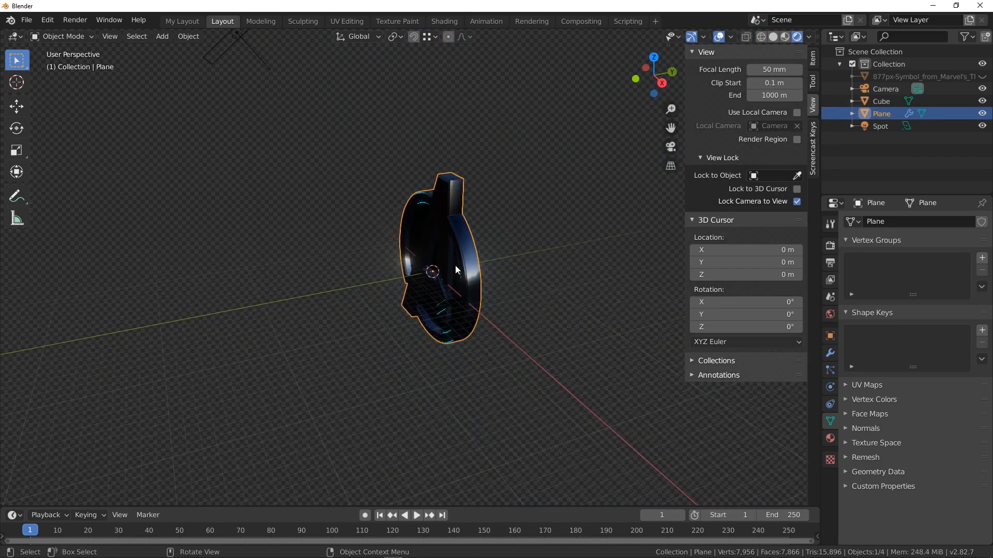
click(876, 103)
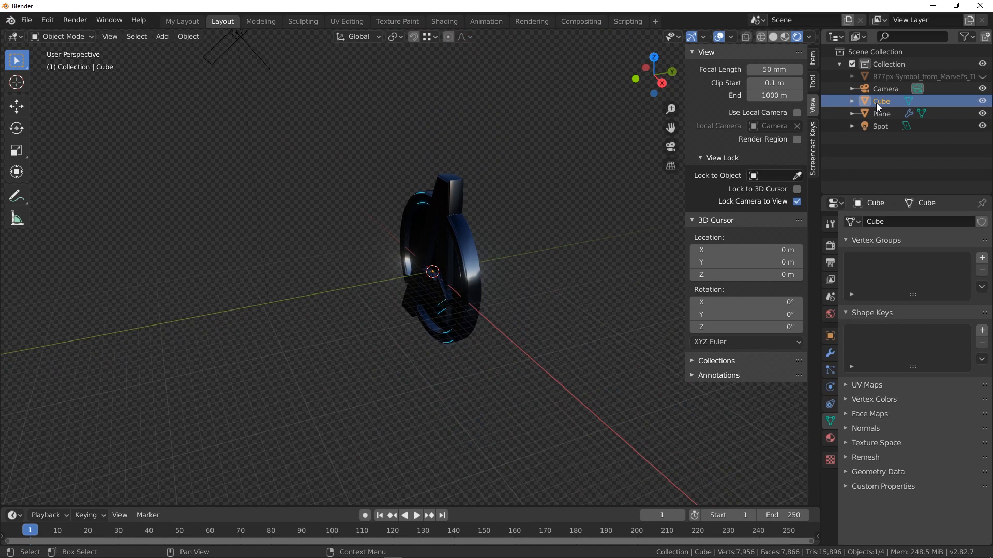
right_click(882, 103)
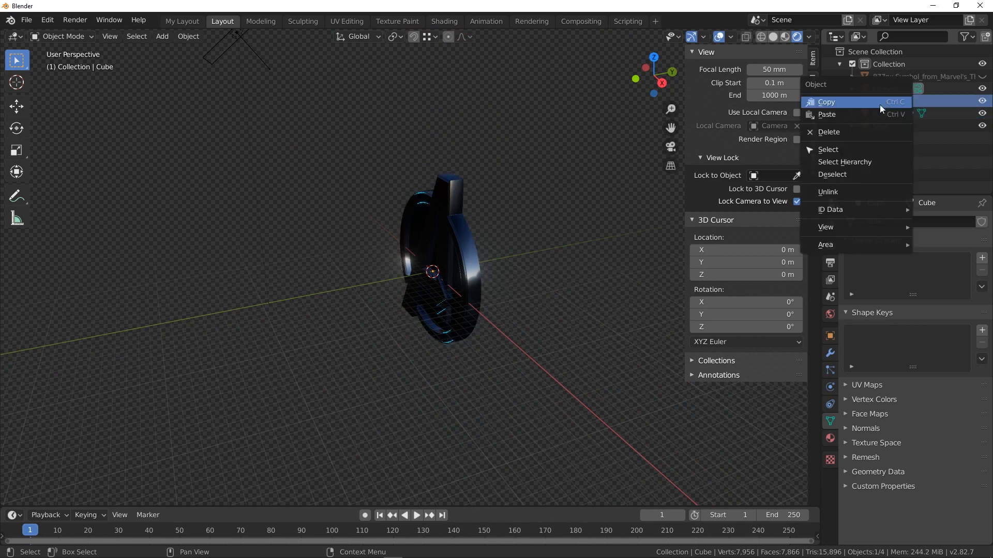
click(845, 132)
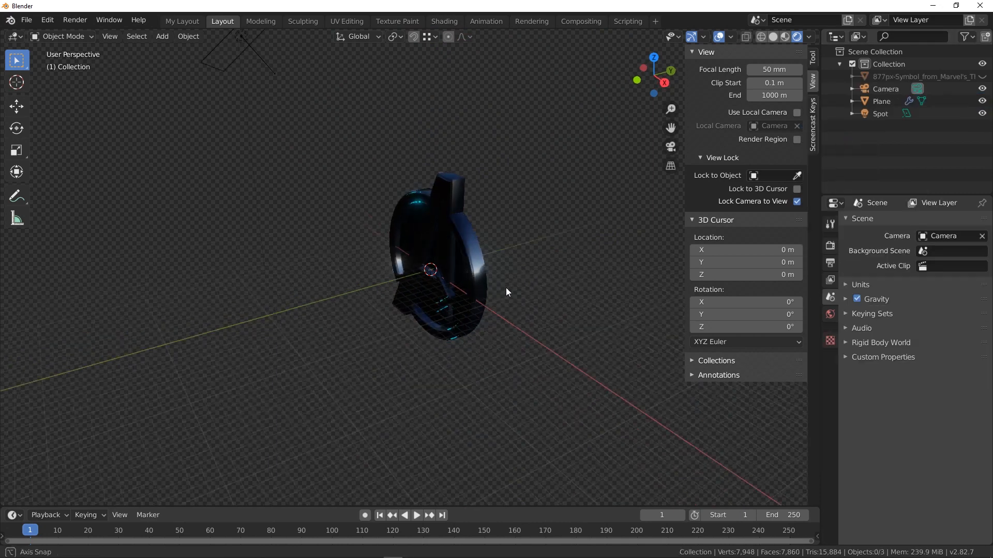
- Select the camera, emblem and light, set the pivot point to the 3D cursor, and scale them down together to about 0.13
key(a)
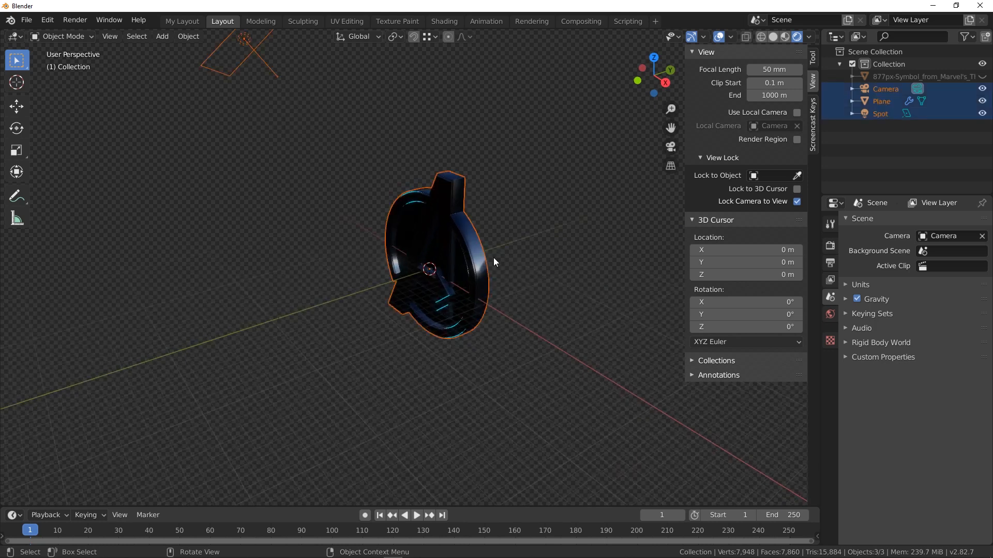
key(s)
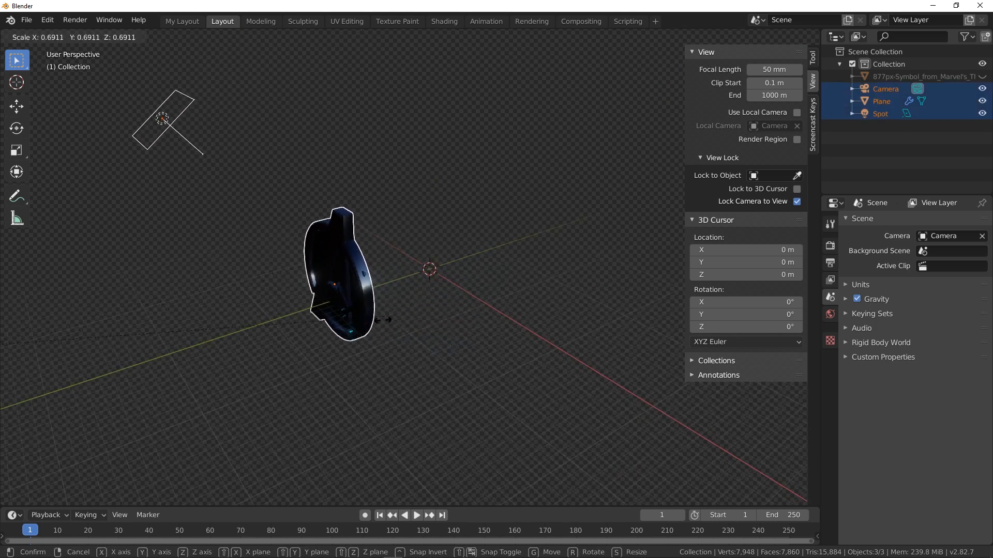
key(Escape)
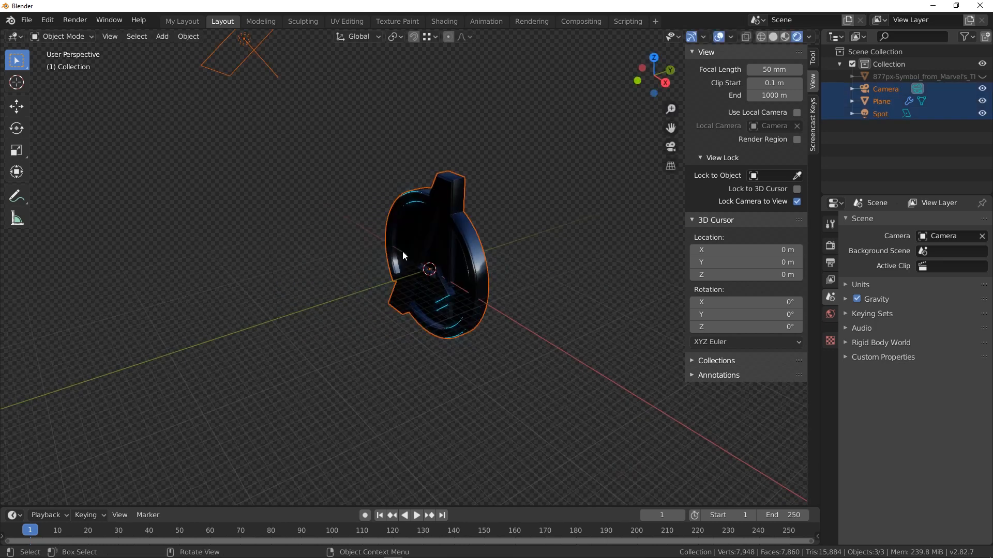
click(401, 36)
click(417, 64)
key(s)
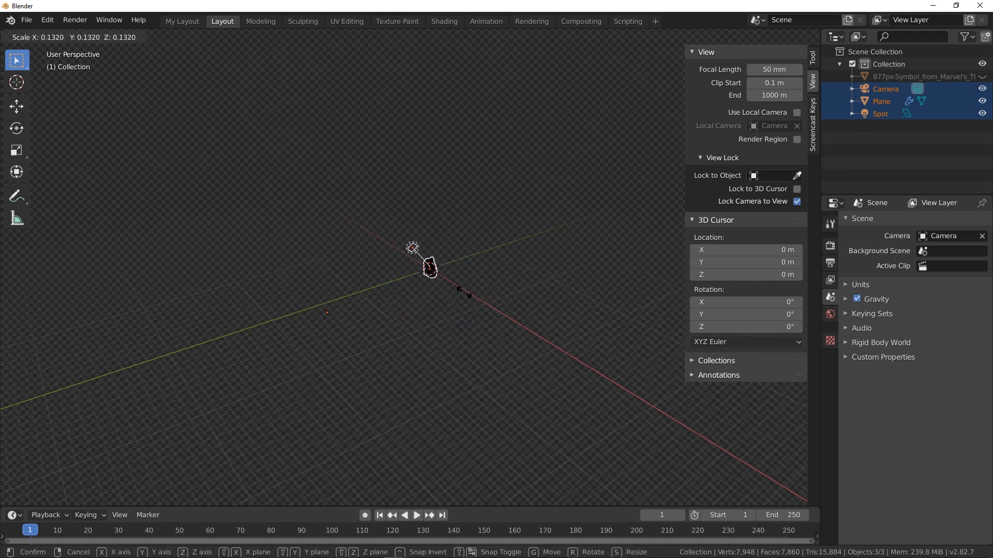
click(460, 280)
scroll(440, 269, up, 3)
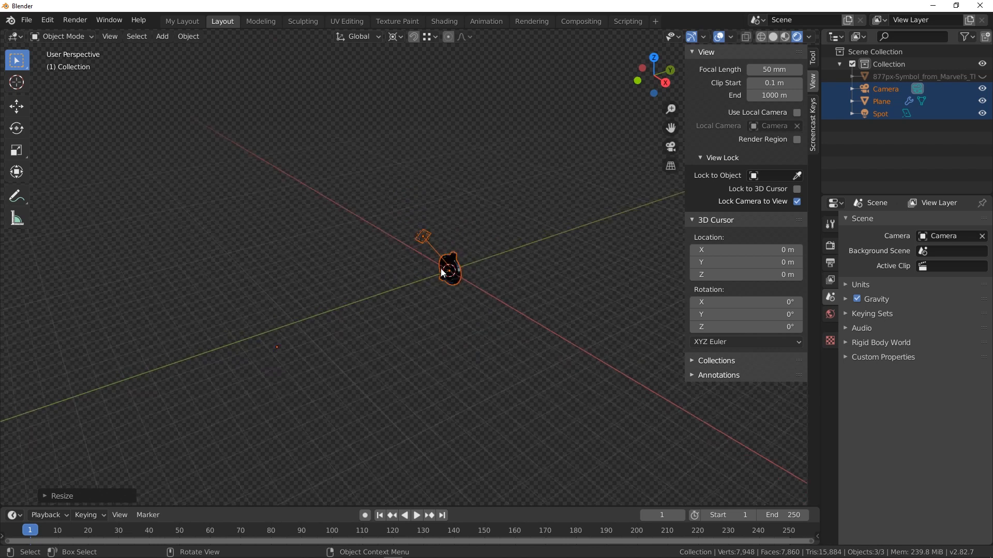
- Scale the selected camera, emblem and light down further about the 3D cursor to about 0.052, and check the camera view
scroll(440, 269, up, 3)
key(s)
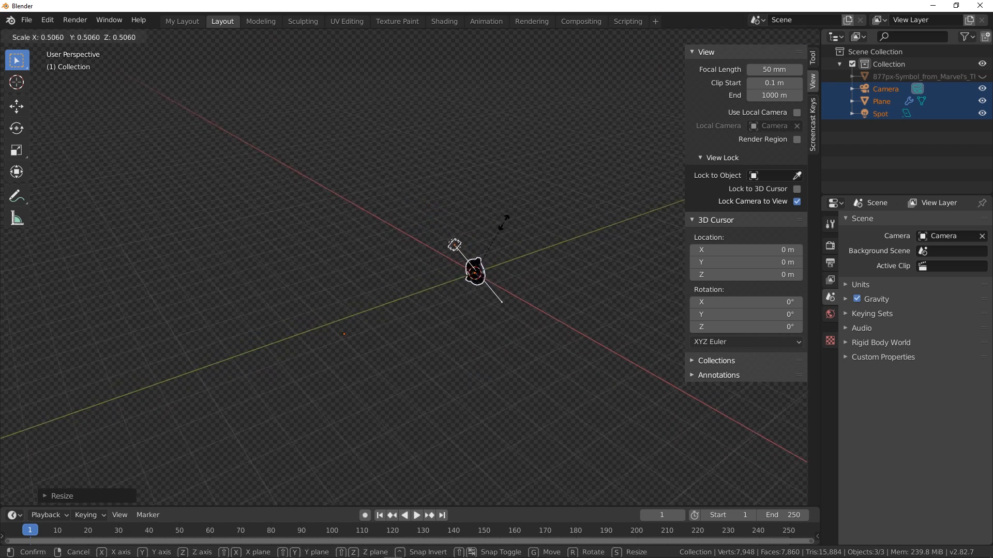
click(504, 222)
key(KP_0)
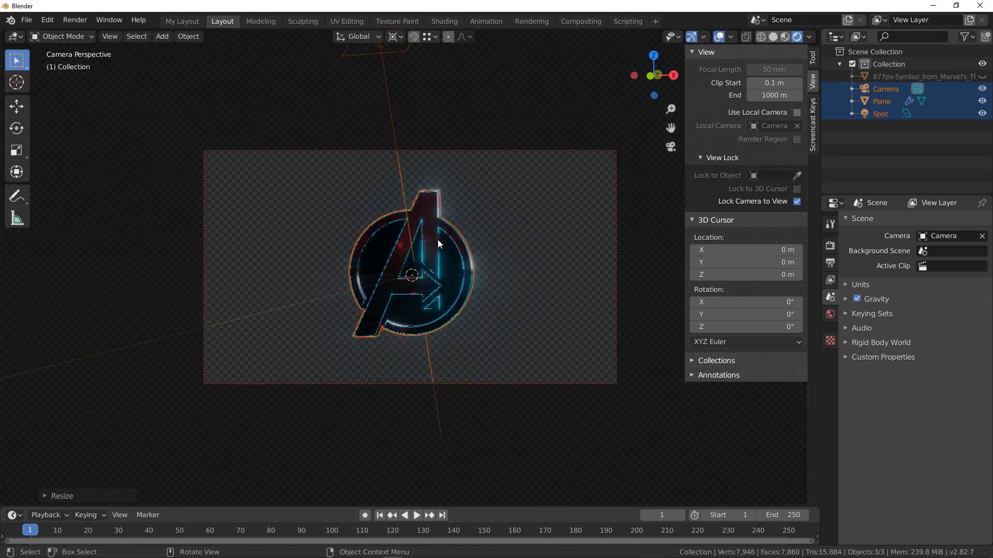
scroll(437, 240, up, 2)
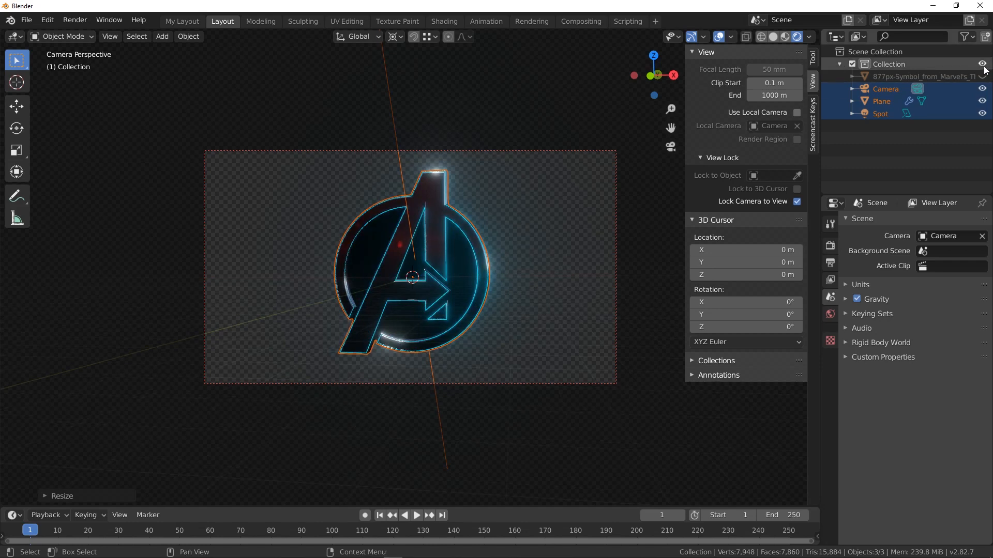
- Try to apply the rotation and scale of the camera, emblem and light together
click(885, 139)
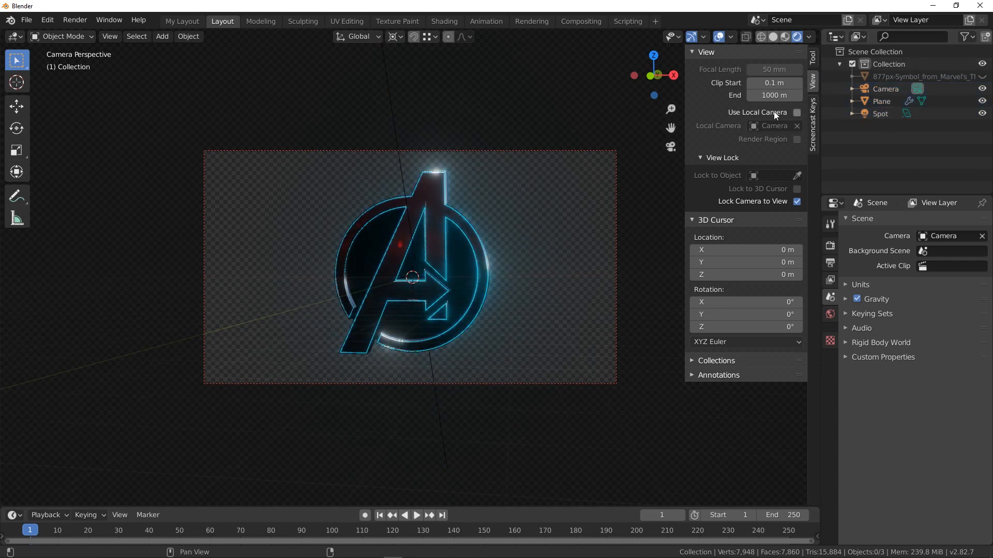
click(431, 200)
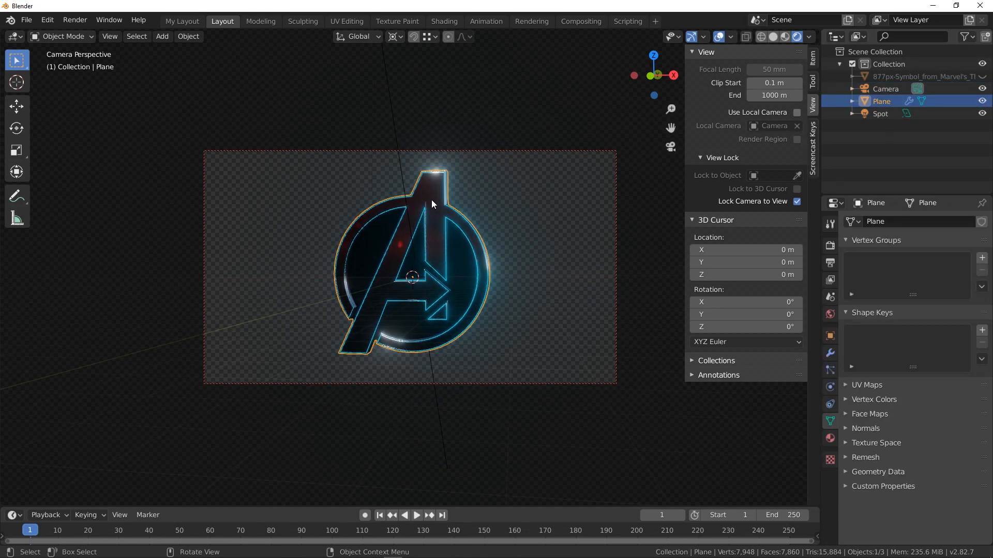
key(a)
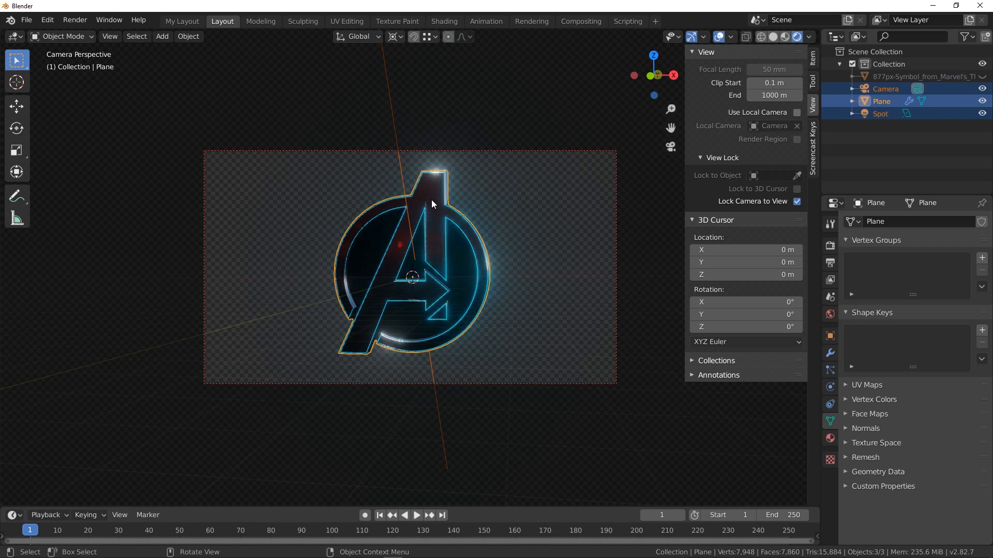
key(ctrl+a)
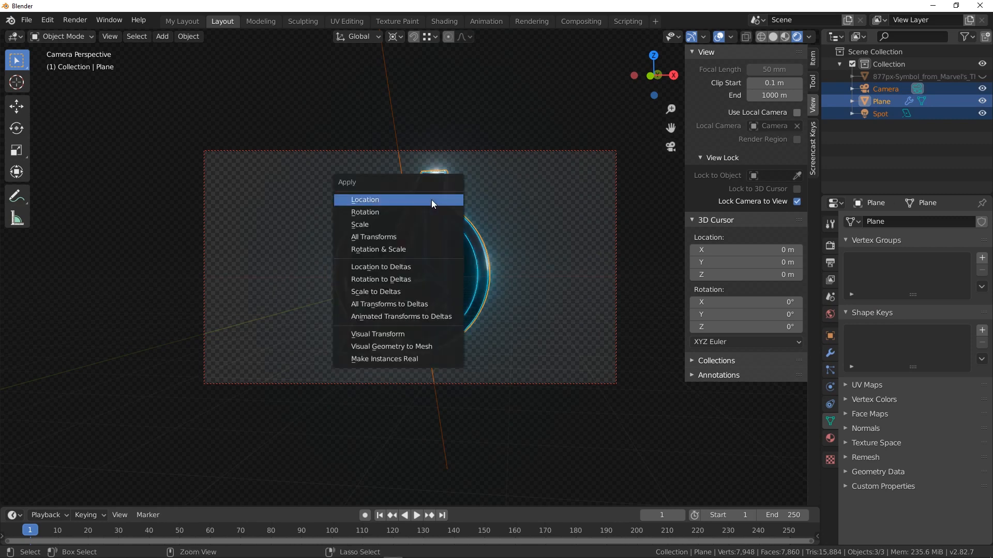
click(403, 247)
click(495, 218)
key(ctrl+a)
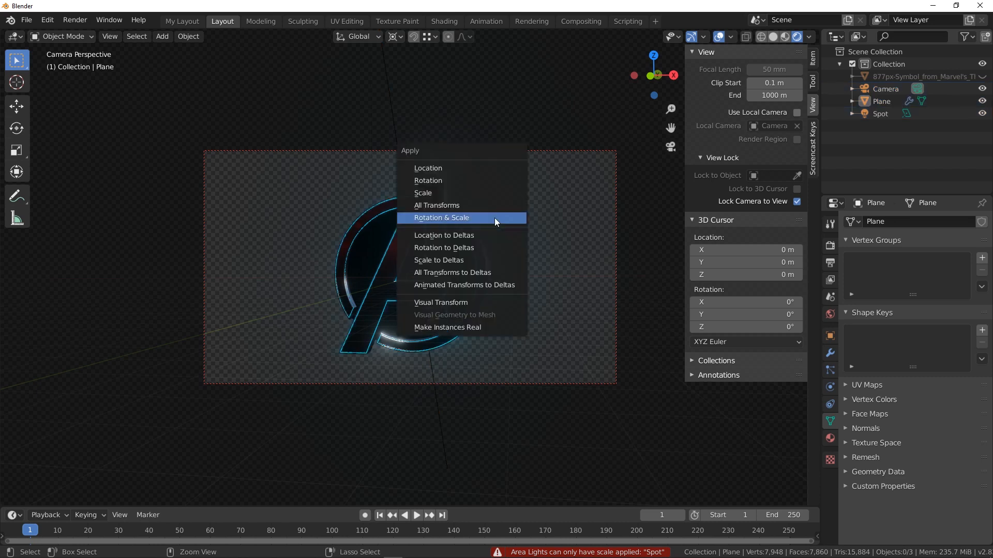
click(455, 205)
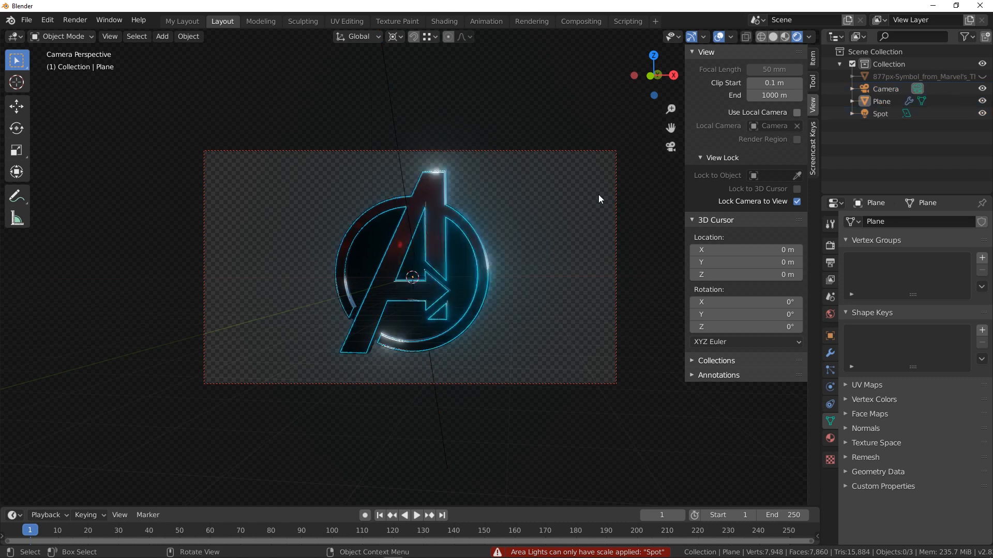
- Set the camera's scale to 1 on all three axes
click(879, 89)
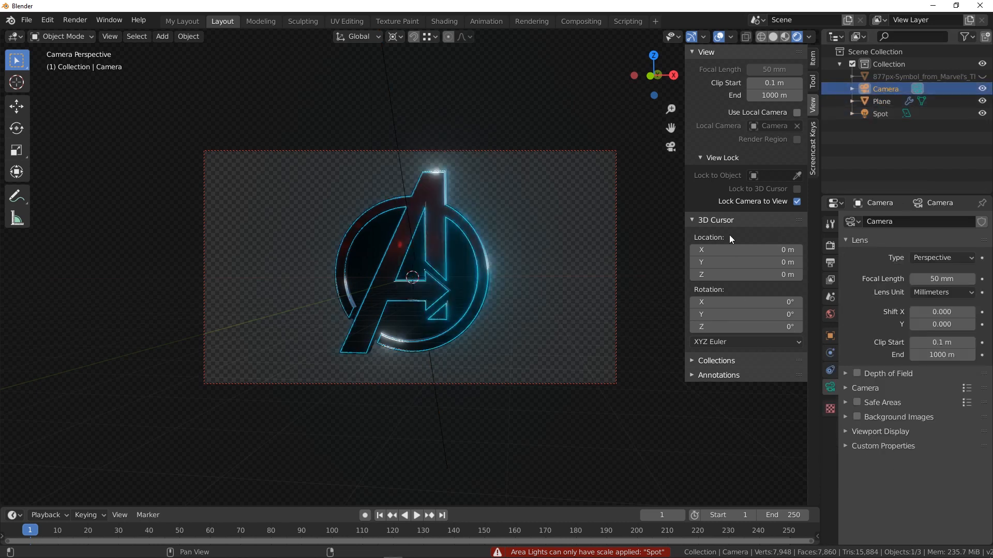
click(812, 58)
double_click(748, 197)
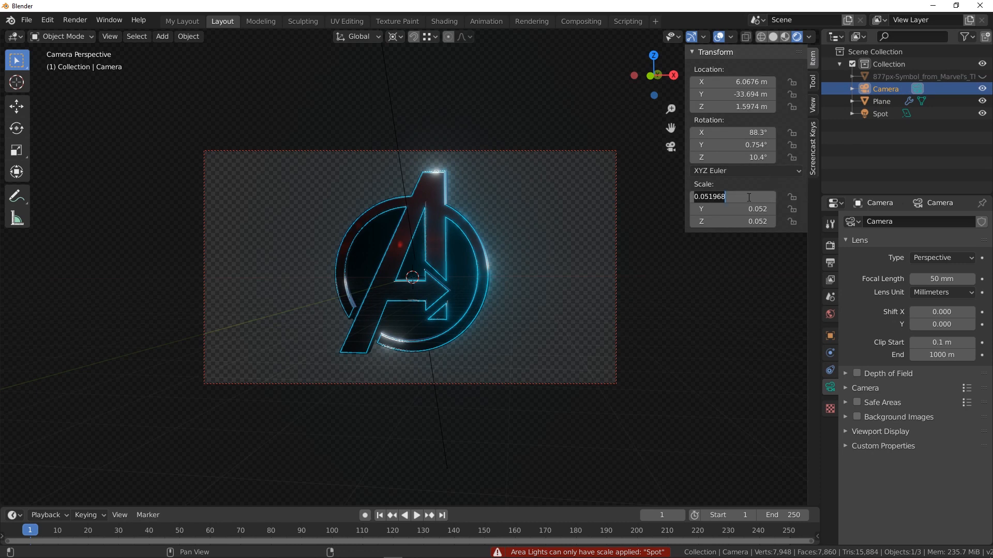
text(1)
key(Return)
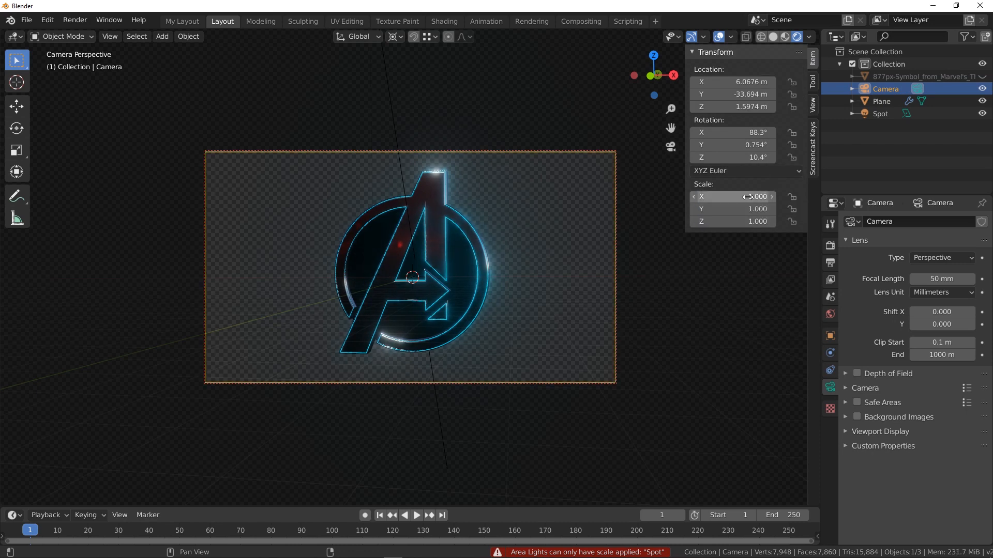
- Set the area light's scale to 1 on all three axes
click(897, 113)
double_click(746, 197)
key(Tab)
key(Tab)
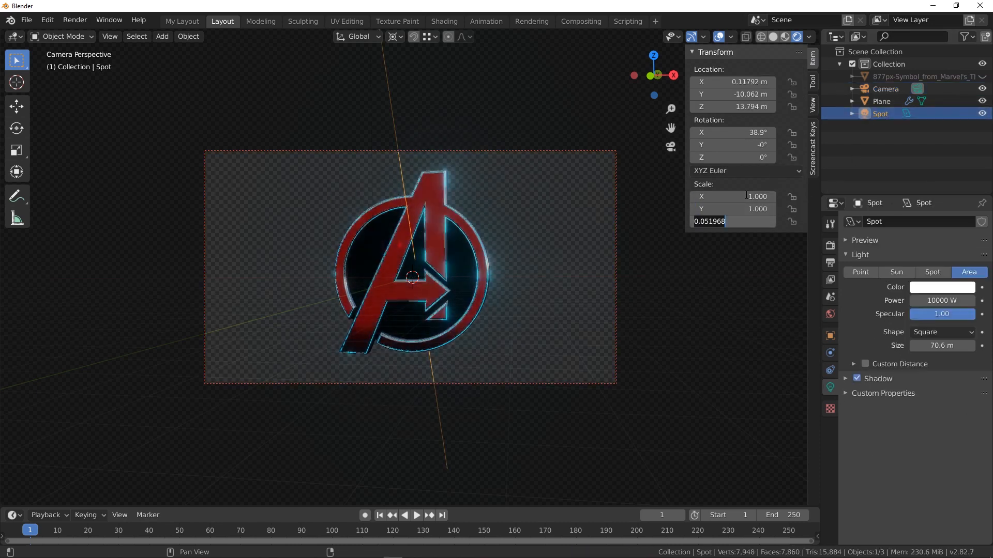
text(1)
key(Return)
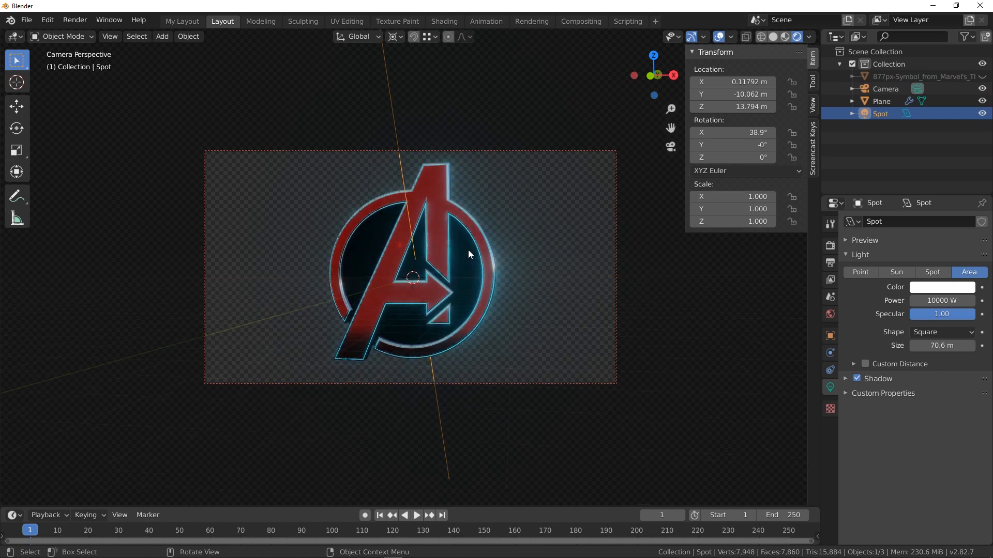
- Unlock the camera from the view and check the framed emblem up close through the camera
key(KP_0)
key(KP_0)
click(813, 106)
click(797, 201)
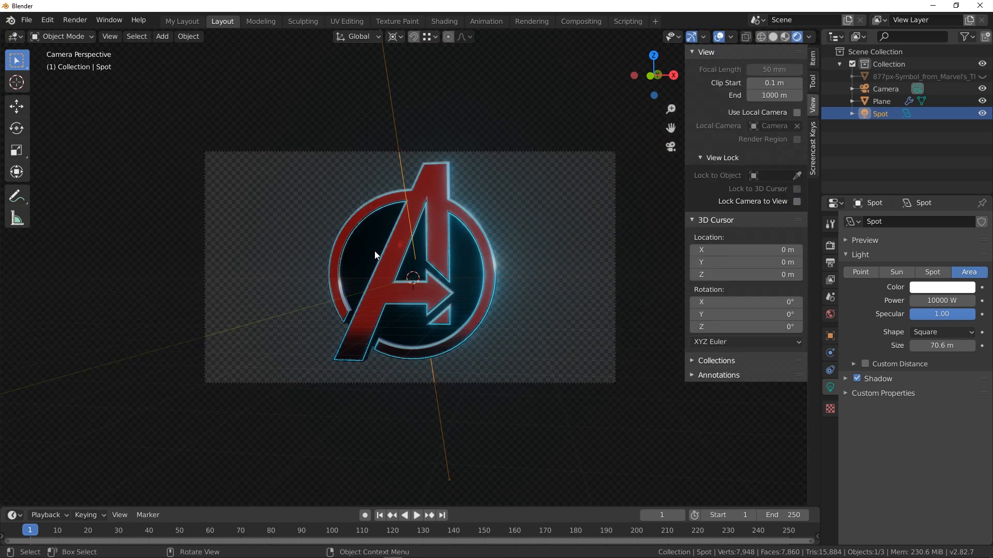
scroll(383, 248, up, 5)
scroll(444, 232, down, 2)
shift+middle_drag(482, 237, 477, 240)
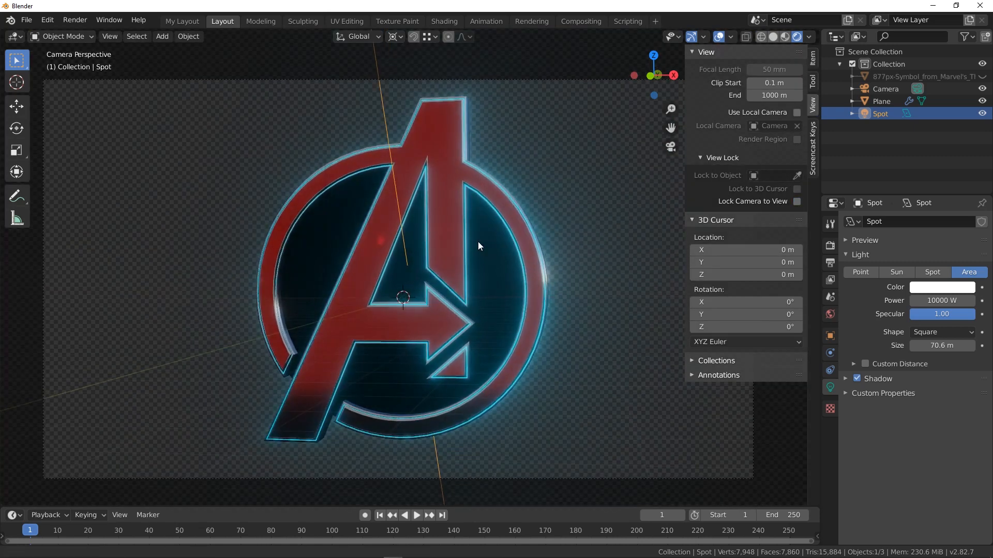
- Select the emblem, switch to the Shading workspace with the camera view, and show the object's material nodes instead of the world's
click(551, 187)
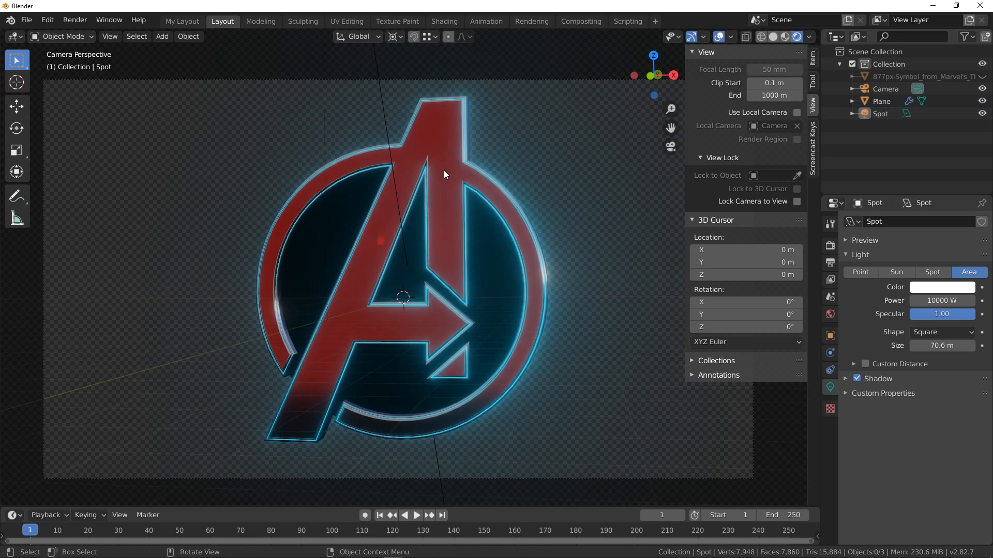
click(444, 170)
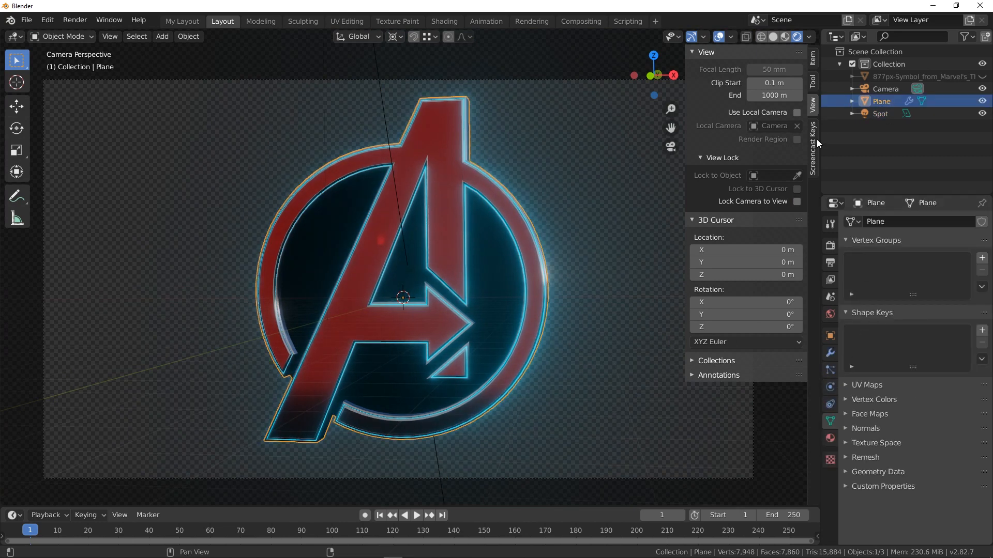
click(437, 22)
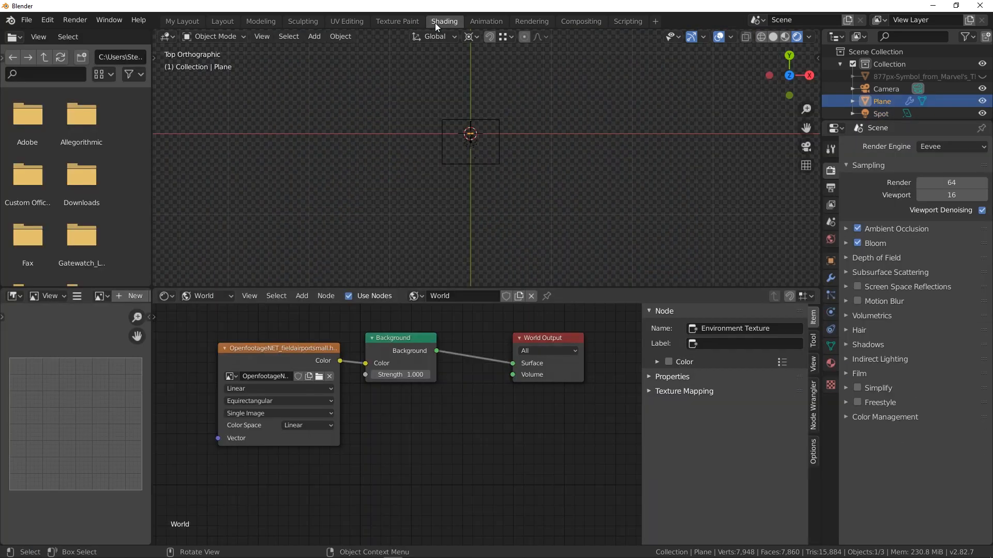
click(454, 85)
key(KP_0)
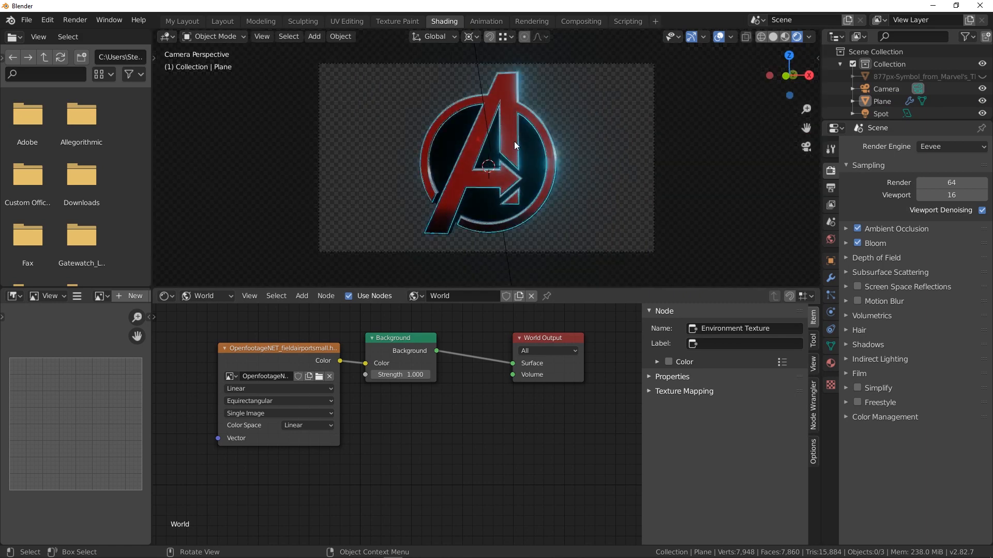
scroll(514, 141, up, 3)
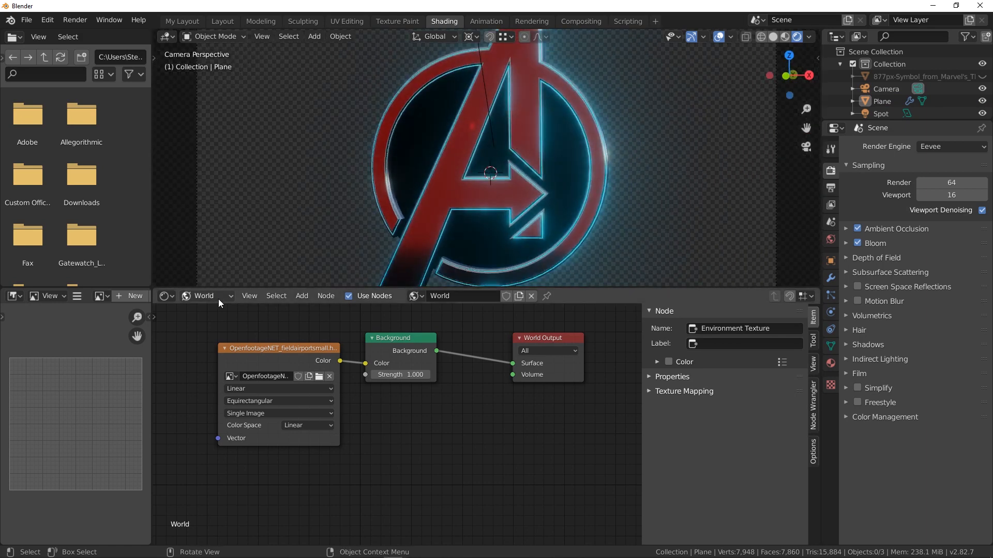
click(210, 297)
click(207, 312)
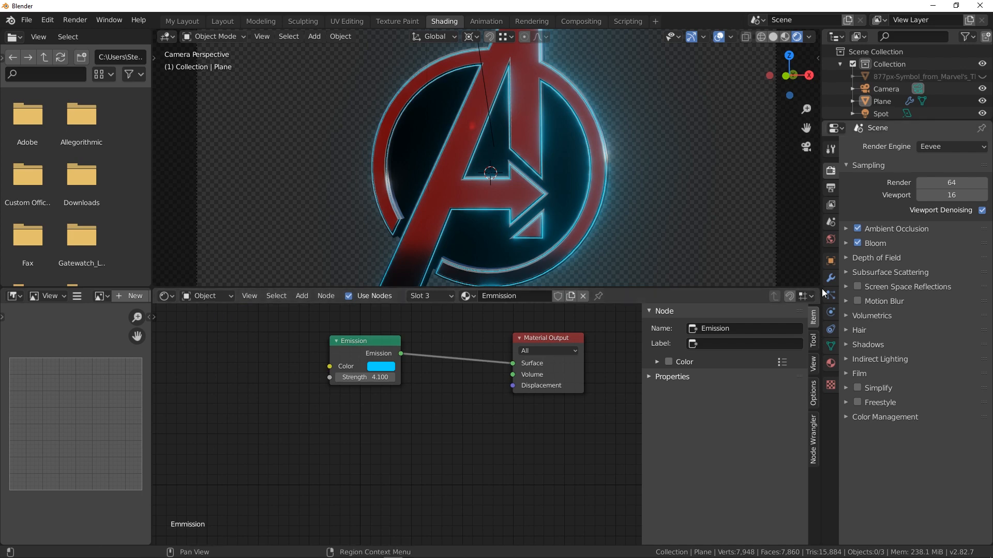
- Lower the Silver material's roughness to 0.099 on its Principled BSDF node
click(830, 363)
click(870, 149)
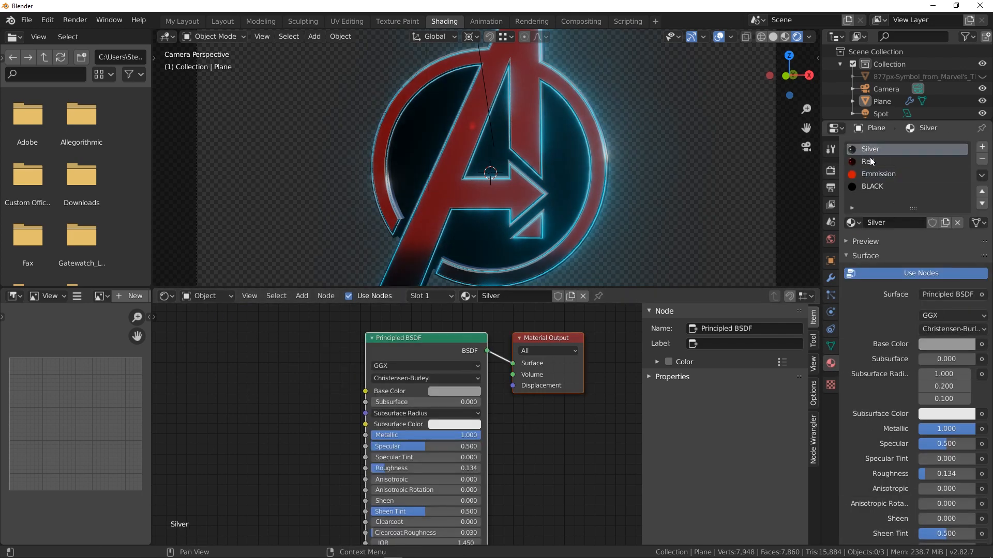
click(869, 162)
click(870, 149)
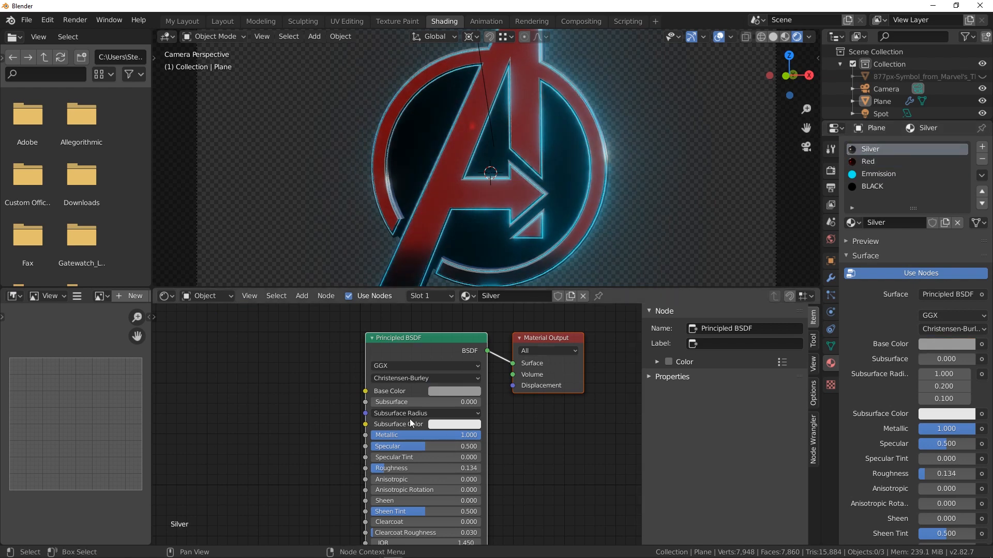
scroll(529, 466, down, 1)
middle_drag(529, 465, 544, 420)
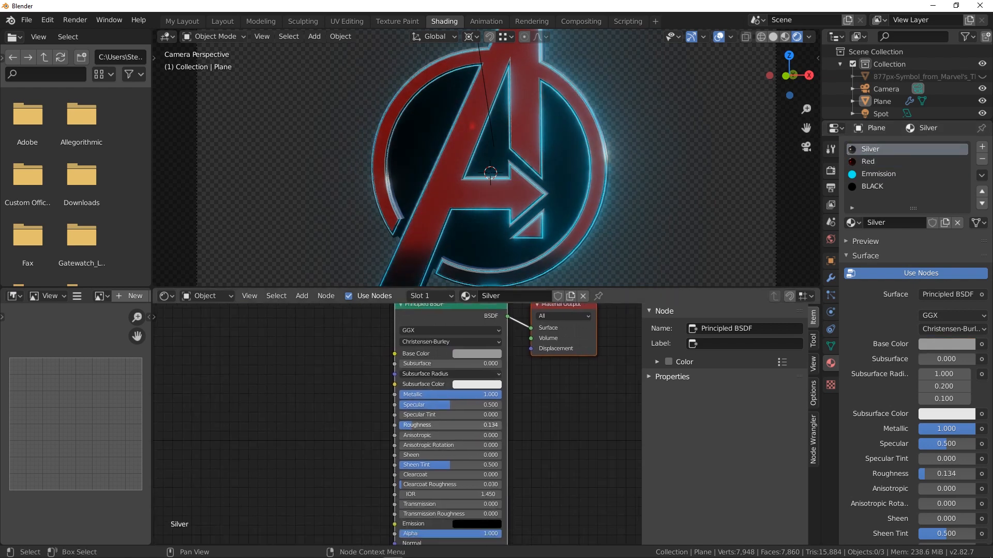
drag(455, 425, 441, 425)
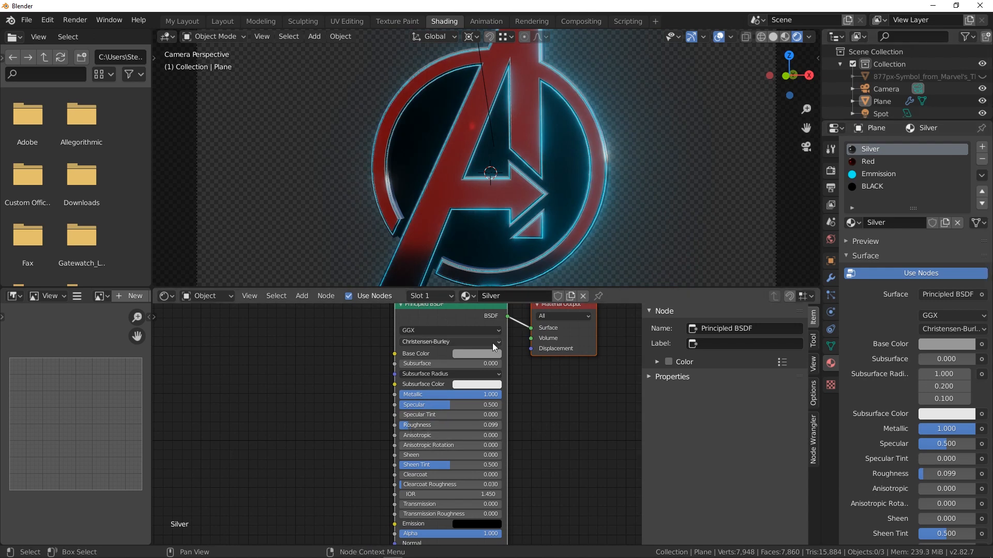
click(267, 340)
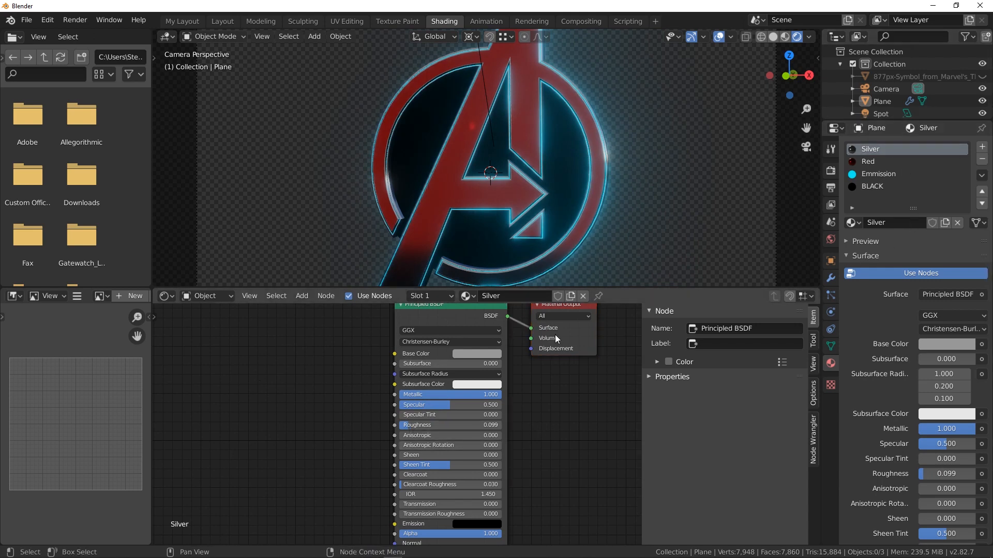
- Add a Noise Texture node to the Red material, placed beside the Principled BSDF
click(869, 161)
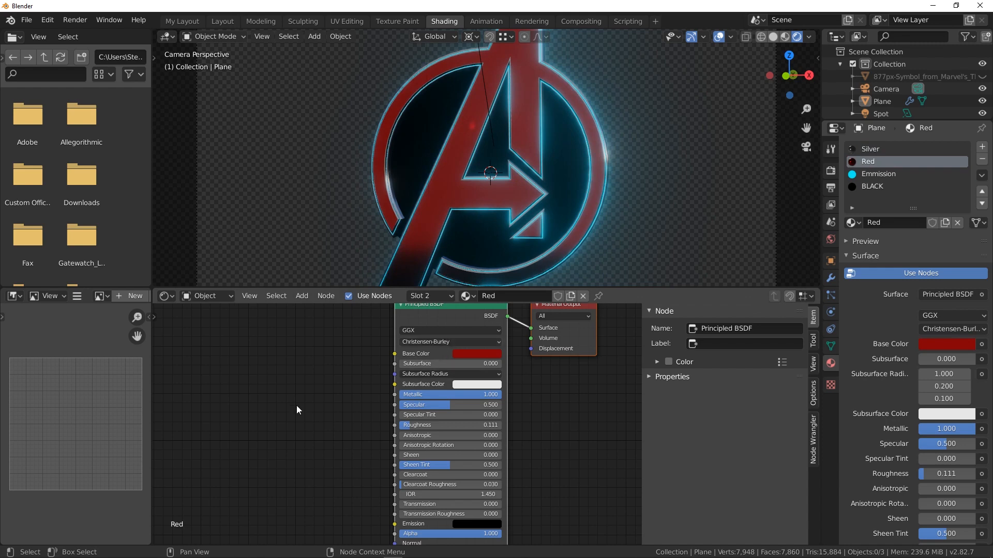
key(shift+a)
mouse_move(258, 401)
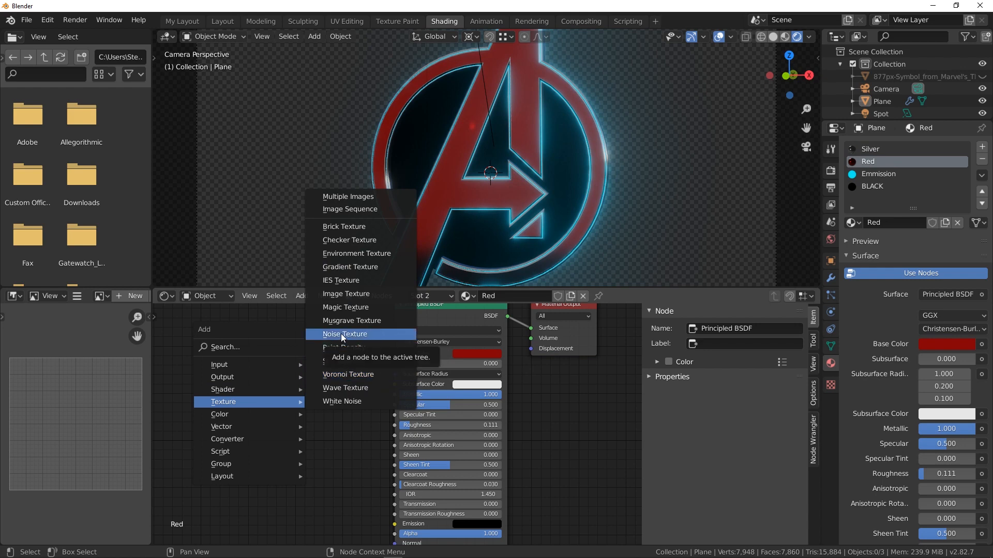
click(342, 338)
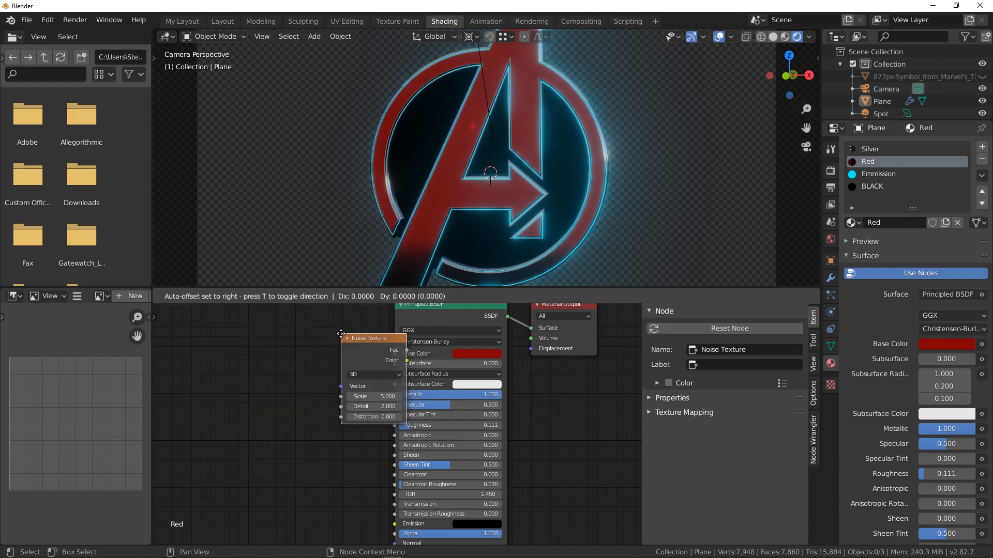
click(266, 345)
scroll(263, 340, up, 1)
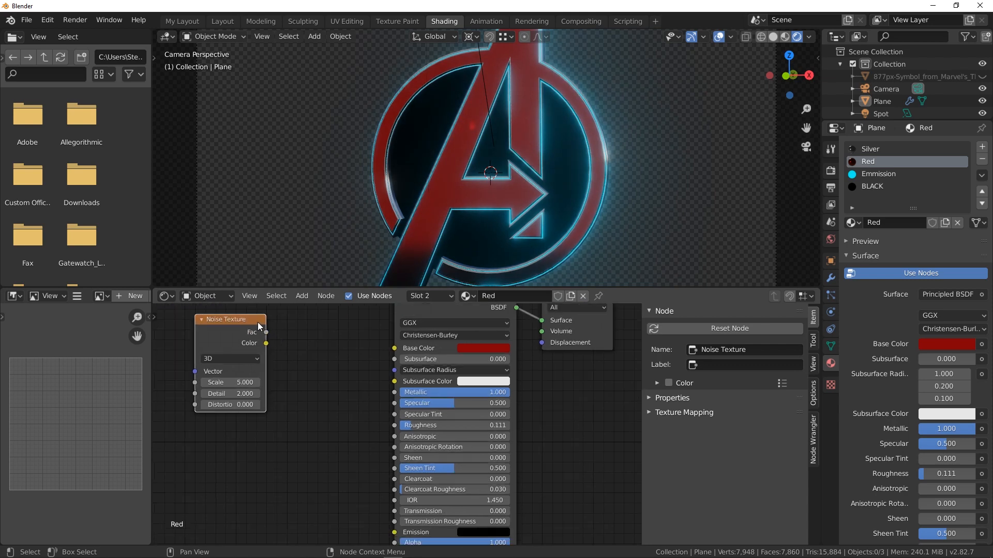
scroll(300, 396, down, 2)
- Add a Bump node to the Red material and connect its Normal output to the Principled BSDF's Normal input
key(shift+a)
mouse_move(300, 396)
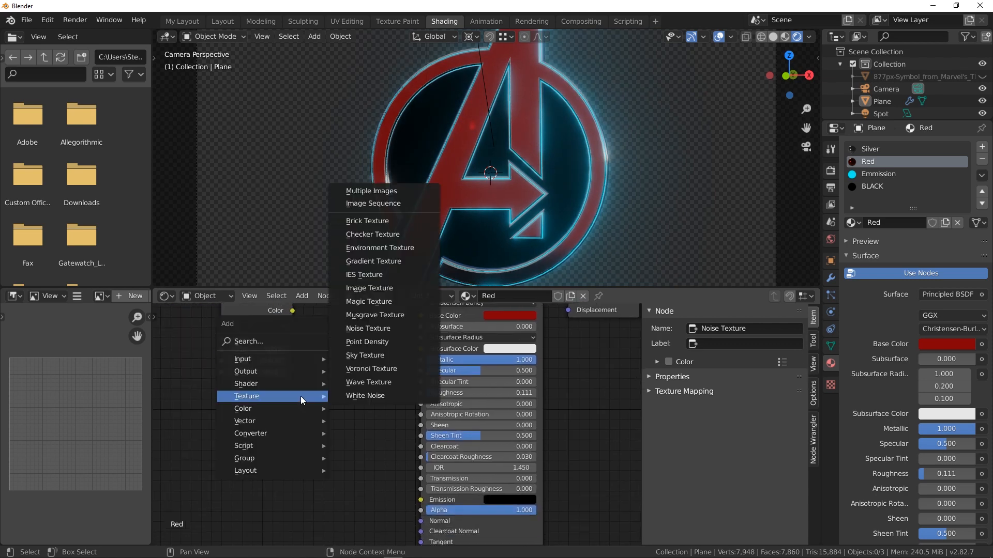
mouse_move(262, 433)
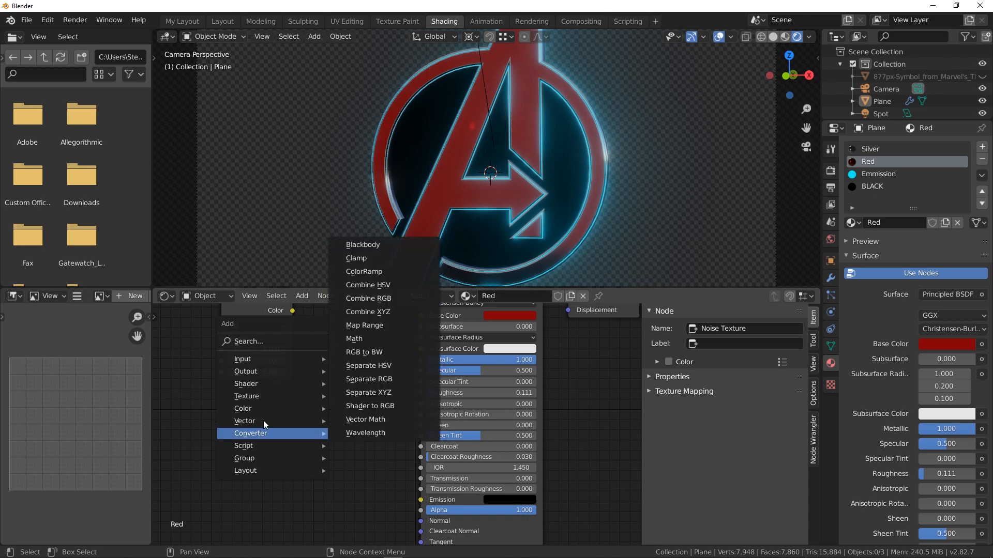
click(357, 420)
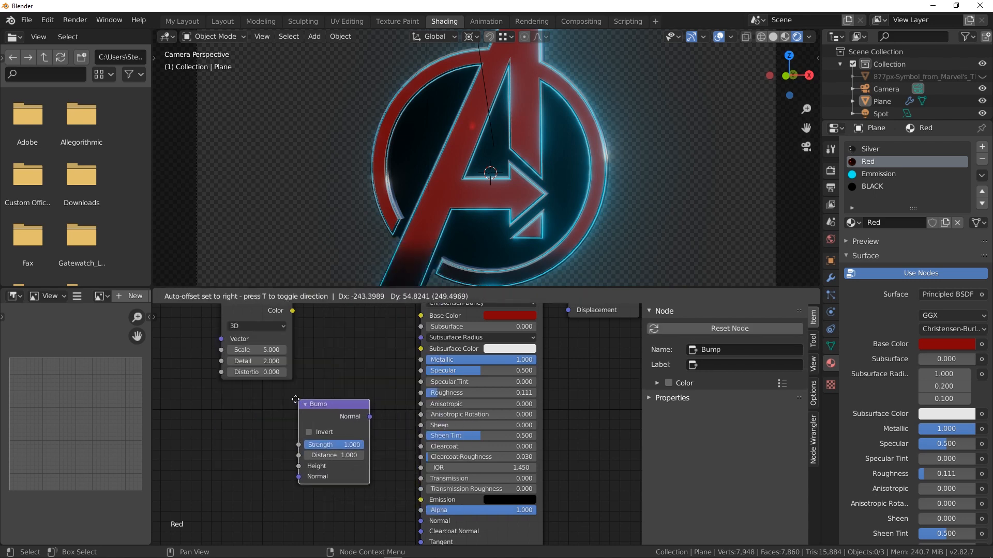
click(292, 400)
drag(366, 416, 420, 520)
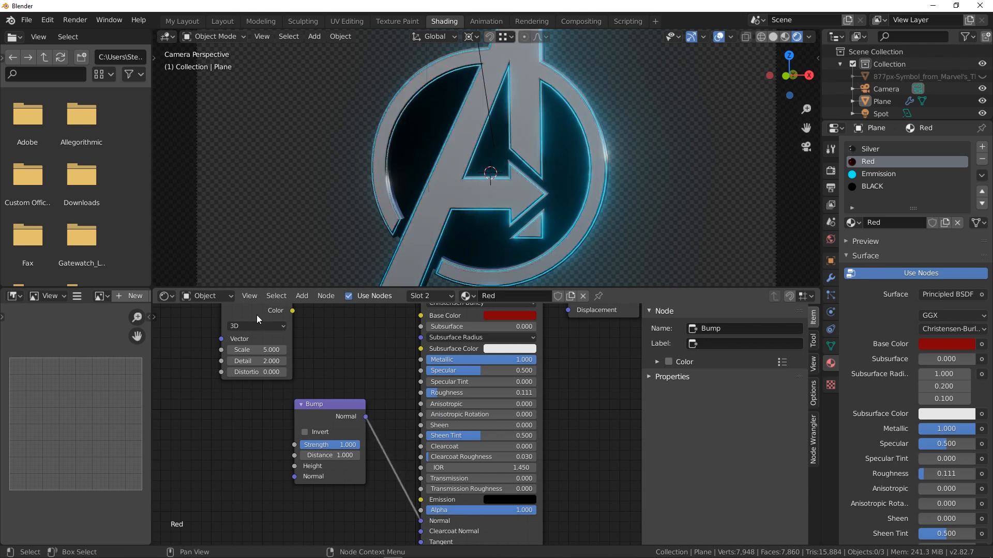
- Connect the Noise Texture's Fac output to the Bump node's Height input and move the noise node farther from the Bump node
drag(257, 319, 295, 466)
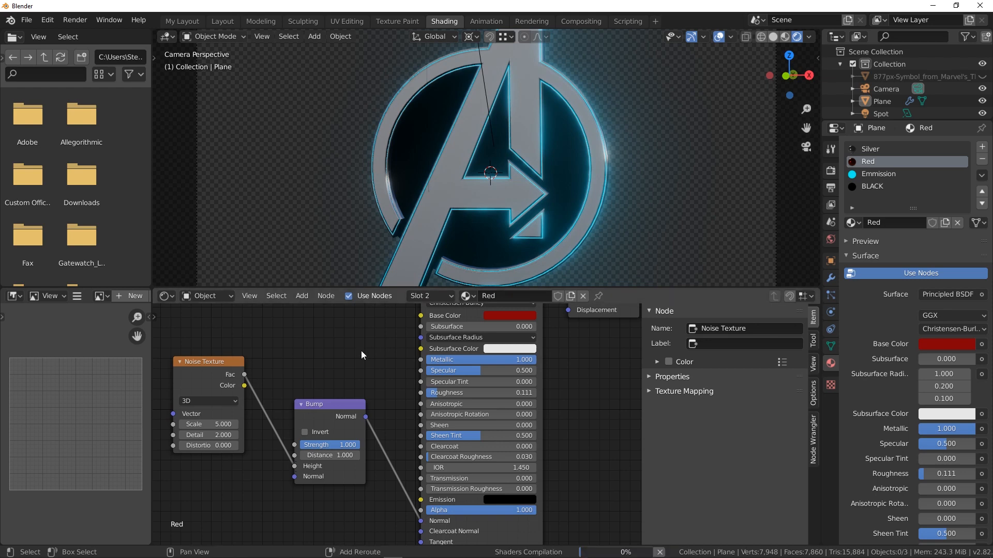
middle_drag(364, 357, 402, 341)
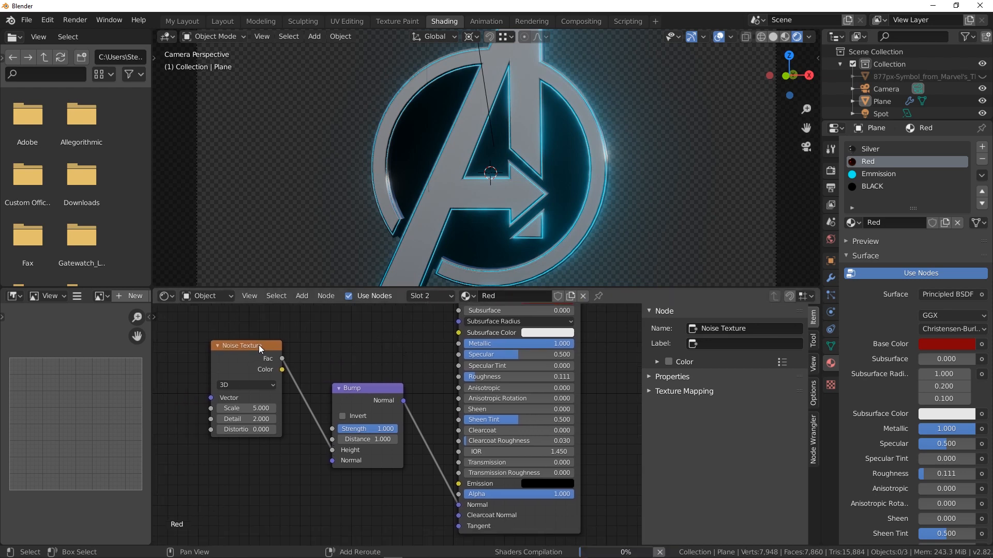
scroll(258, 345, down, 1)
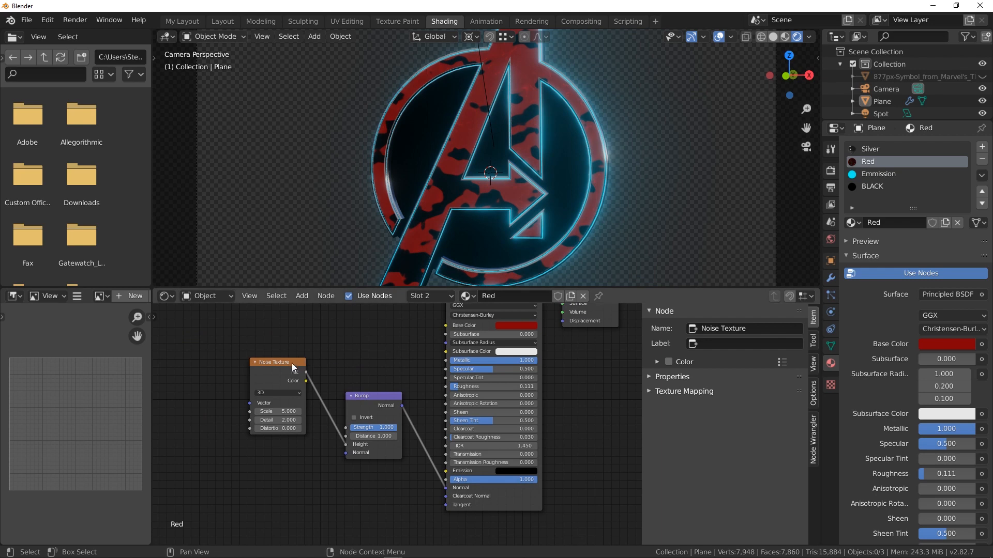
drag(292, 363, 271, 360)
- Set the Noise Texture's scale to 1000
scroll(257, 420, up, 2)
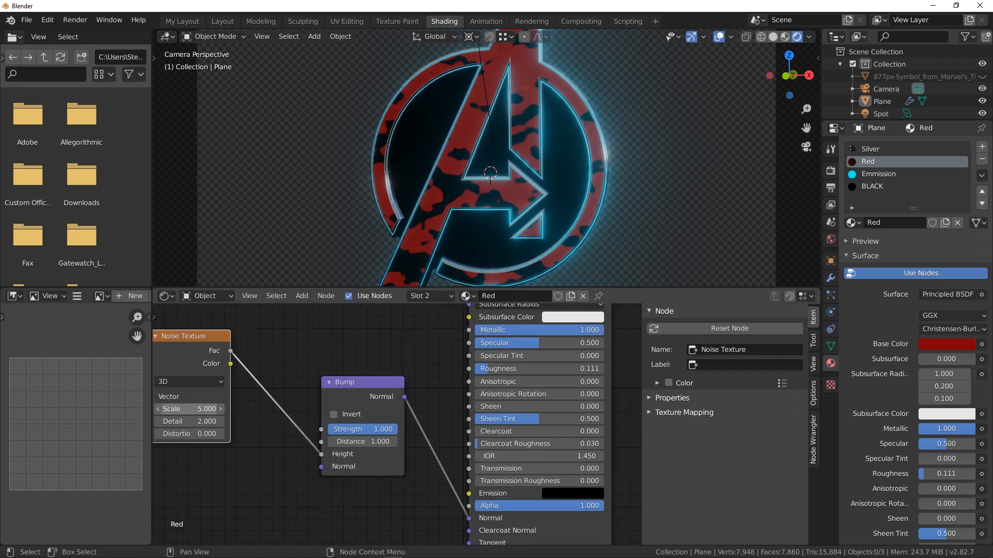
click(192, 409)
text(1000)
key(Return)
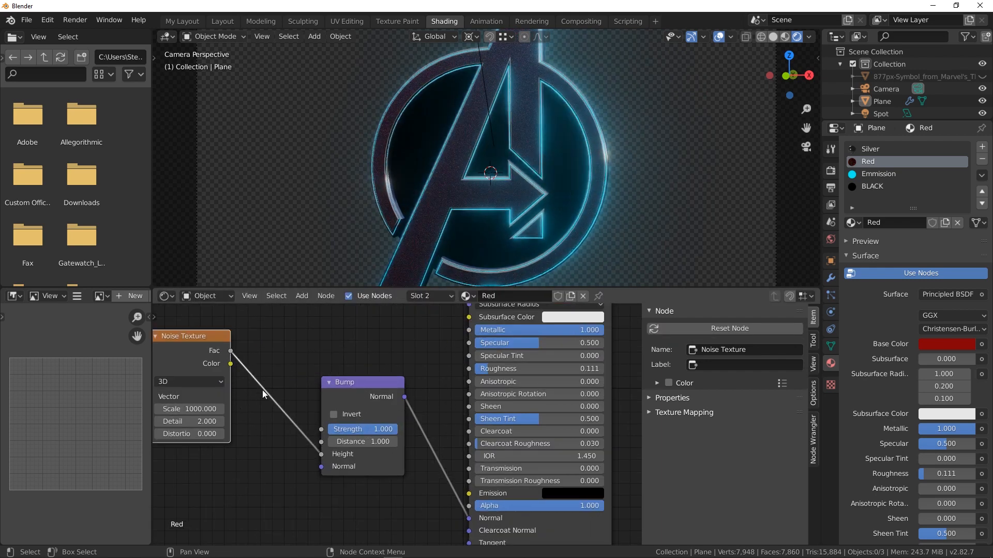
- Add Texture Coordinate and Mapping nodes feeding the Noise Texture's Vector input
middle_drag(257, 358, 428, 348)
drag(355, 329, 355, 347)
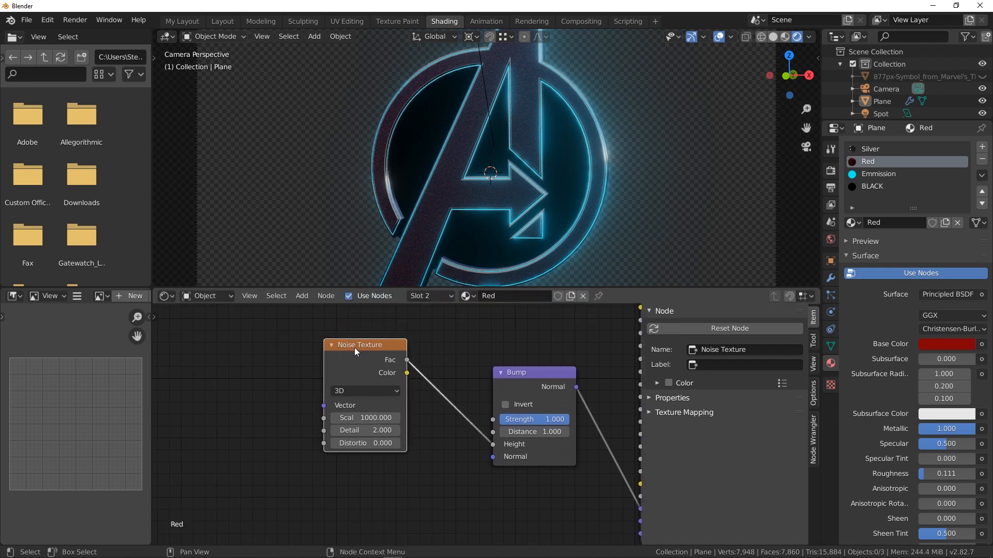
key(ctrl+t)
middle_drag(271, 367, 396, 362)
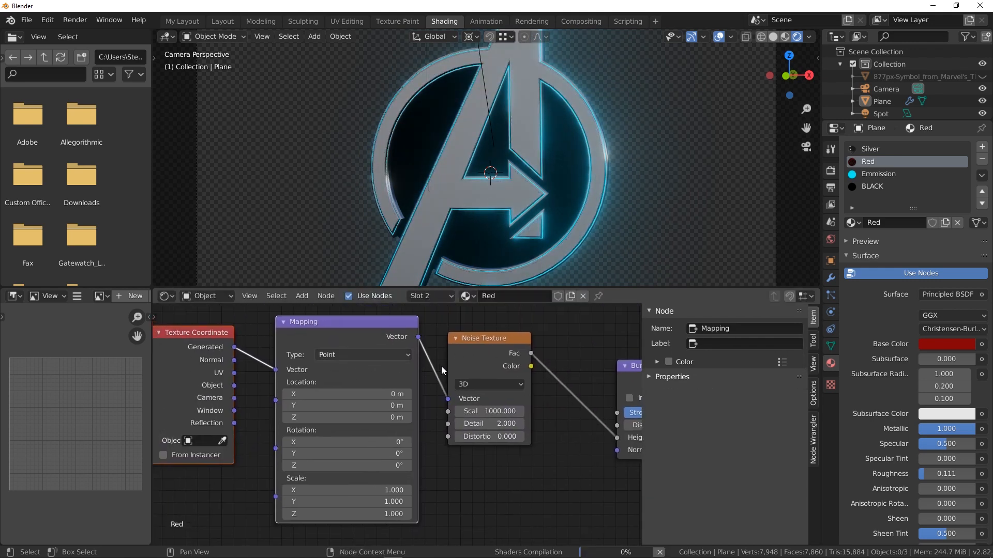
mouse_move(420, 368)
shift+middle_down()
mouse_move(275, 401)
mouse_move(439, 357)
mouse_move(405, 367)
shift+middle_up()
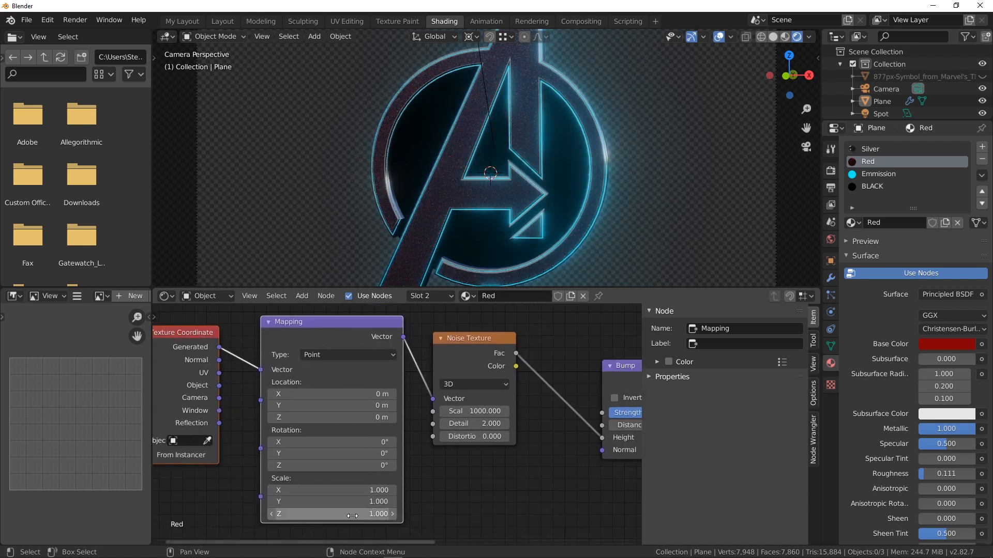
- Set the Mapping node's scale to Z 620.9 and Y 0 while previewing the Noise Texture on the logo
drag(351, 514, 616, 514)
ctrl+shift+click(477, 346)
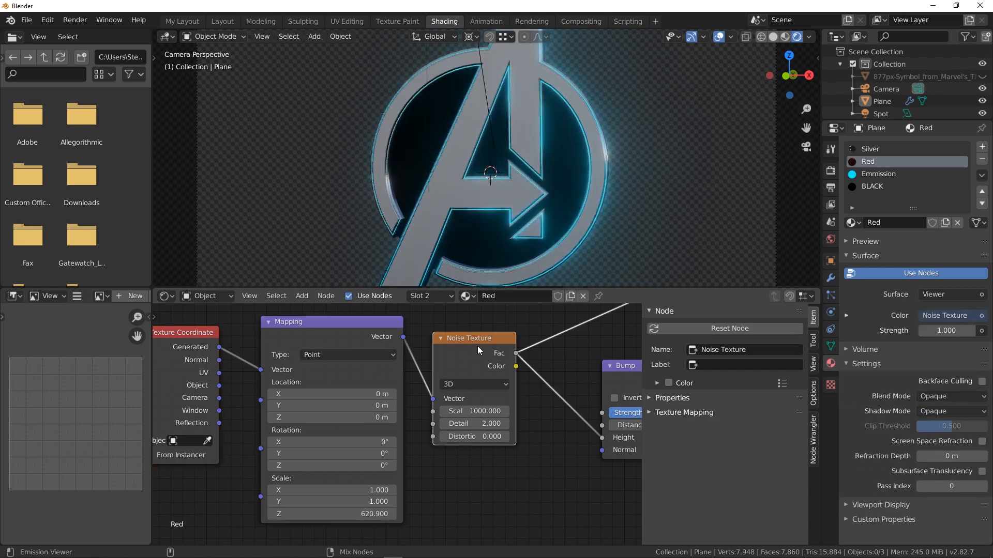
scroll(442, 154, up, 8)
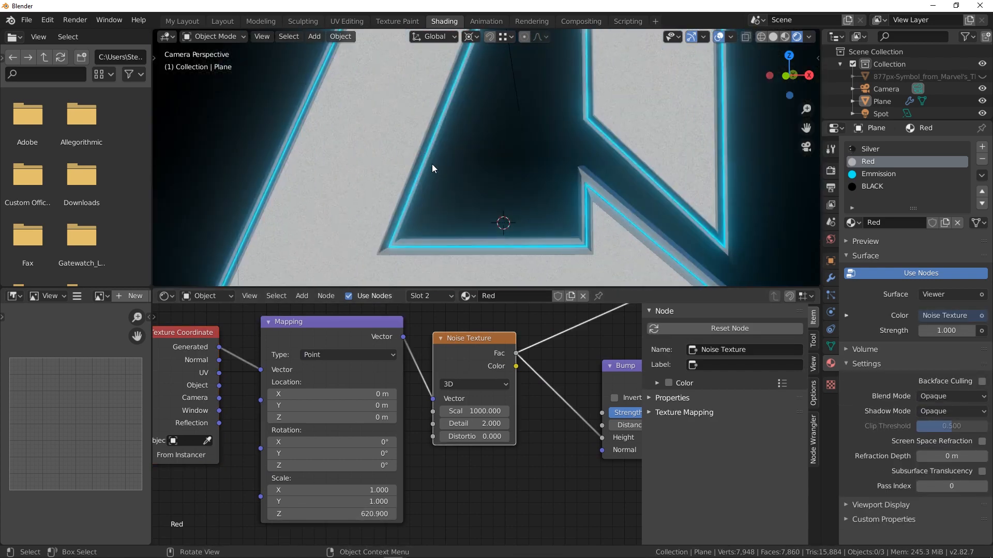
shift+middle_drag(318, 188, 545, 206)
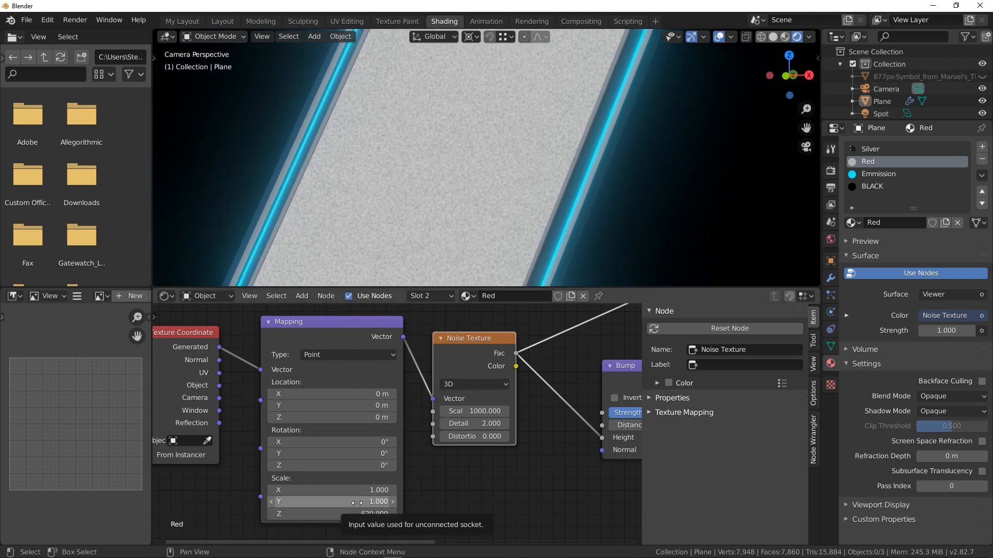
drag(362, 502, 379, 502)
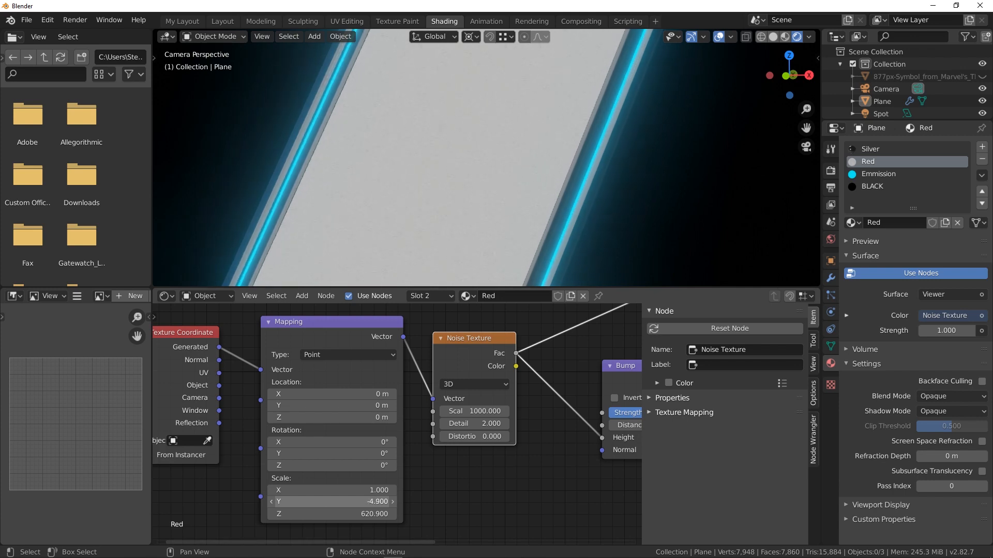
drag(357, 502, 360, 502)
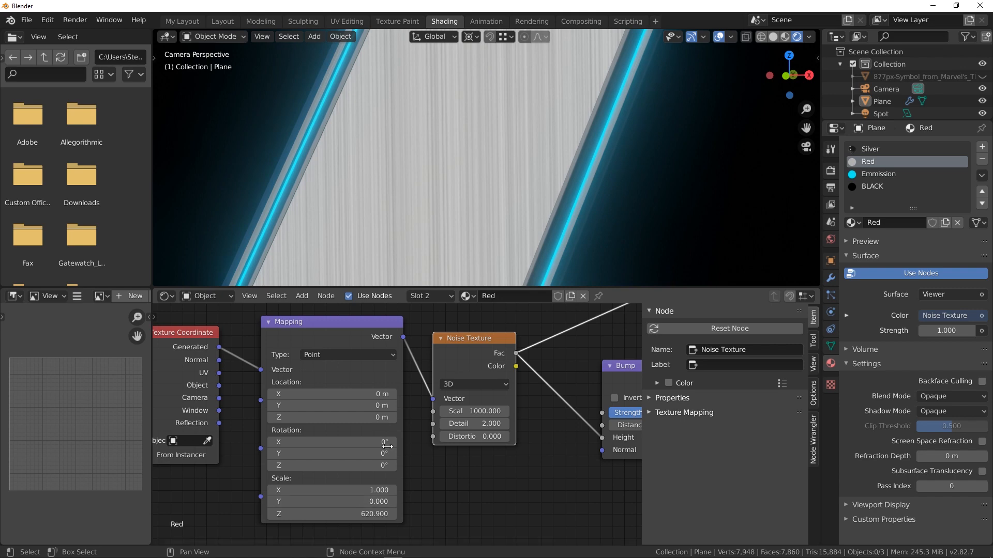
- Switch the Red material's output from the noise preview back to the Principled BSDF
scroll(463, 223, down, 8)
scroll(514, 191, down, 5)
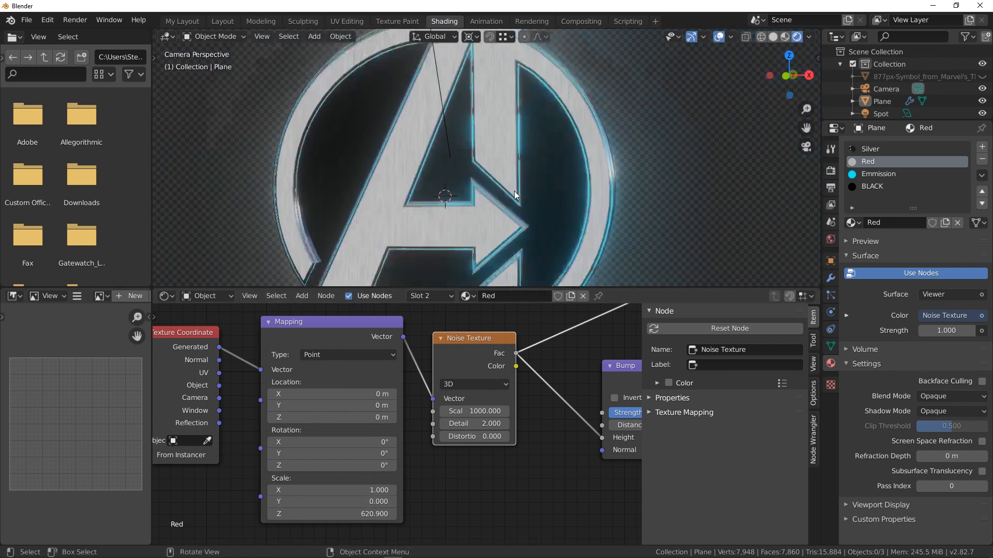
scroll(580, 466, down, 2)
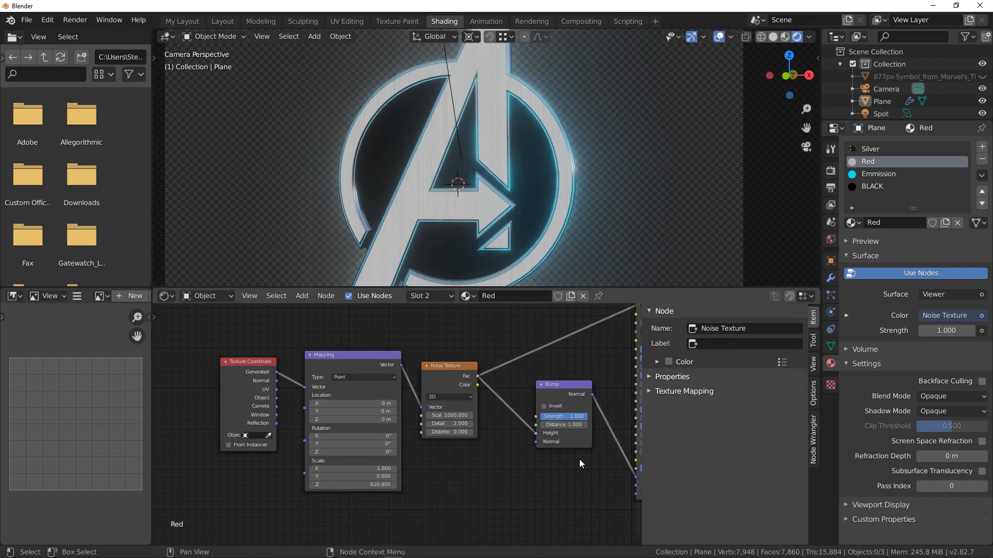
middle_drag(548, 449, 219, 506)
ctrl+shift+click(361, 335)
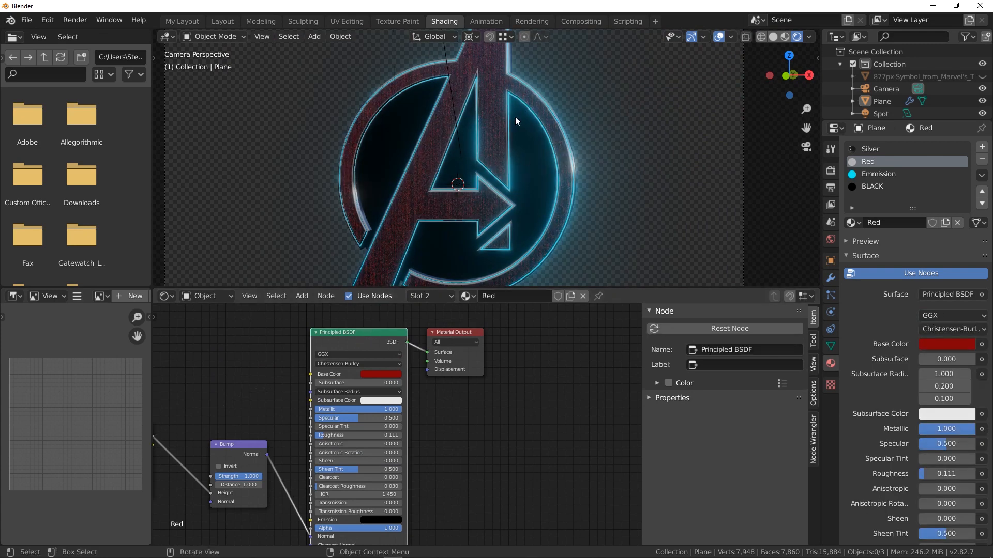
- Set the Bump node's strength to 0.1 and inspect the brushed surface on the logo
scroll(360, 428, up, 3)
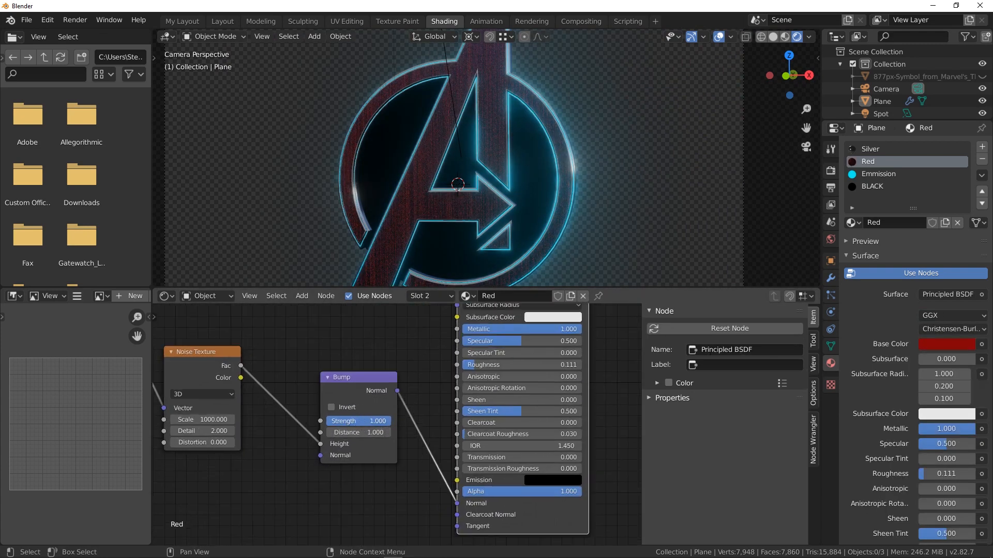
click(358, 421)
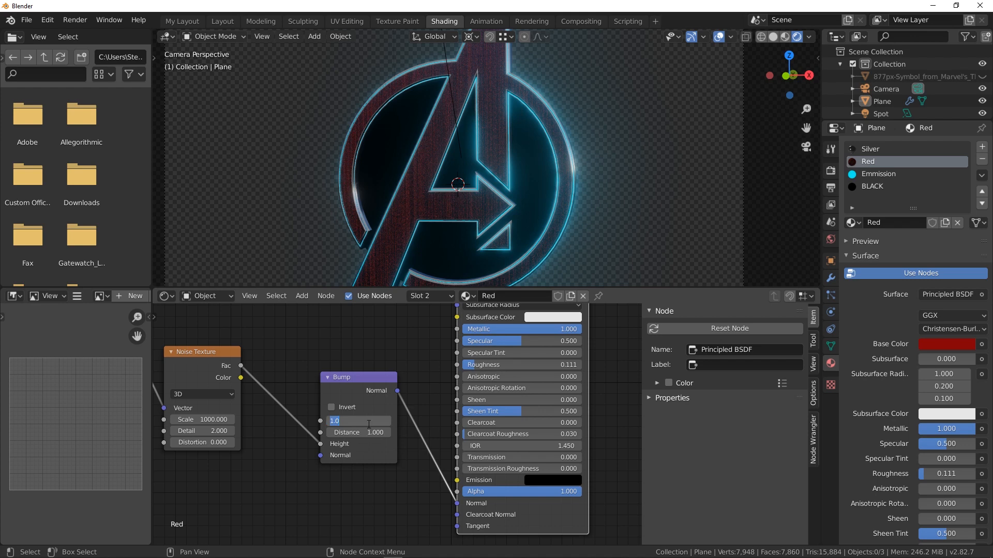
click(315, 391)
click(358, 421)
key(Return)
scroll(399, 137, up, 5)
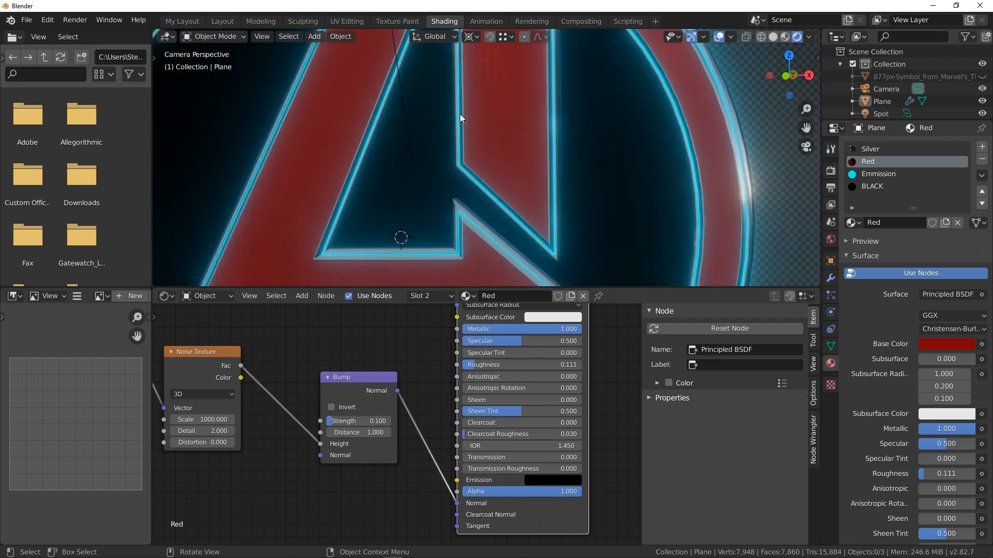
scroll(512, 111, down, 3)
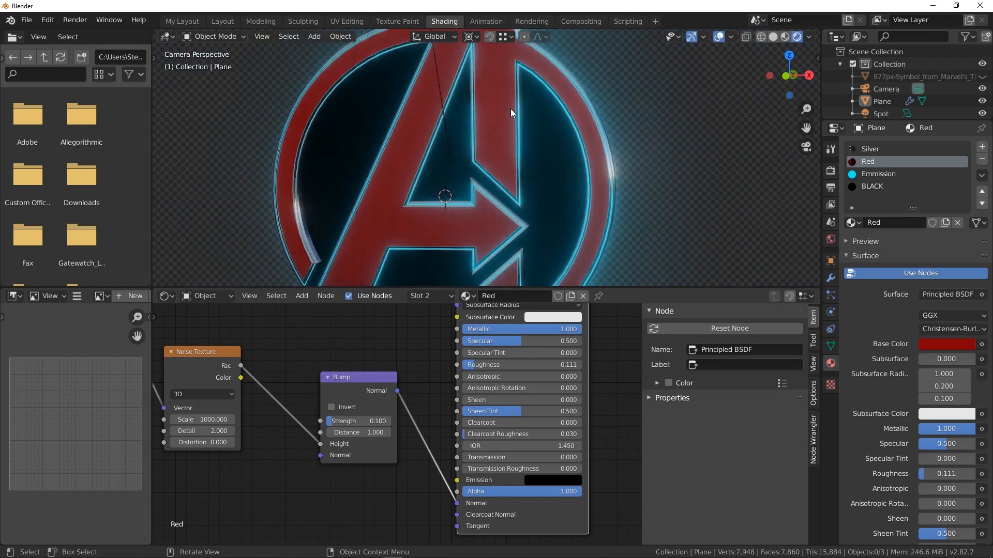
scroll(510, 108, down, 2)
- Add a second Noise Texture node above the existing chain and connect its Fac output to the Principled BSDF's Roughness
middle_drag(373, 388, 426, 389)
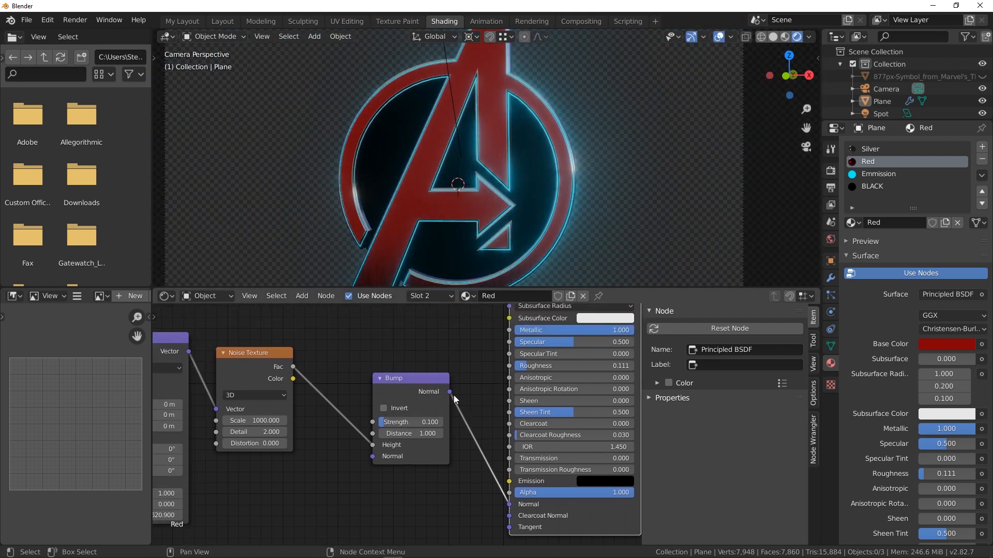
scroll(355, 393, down, 2)
middle_drag(360, 394, 398, 466)
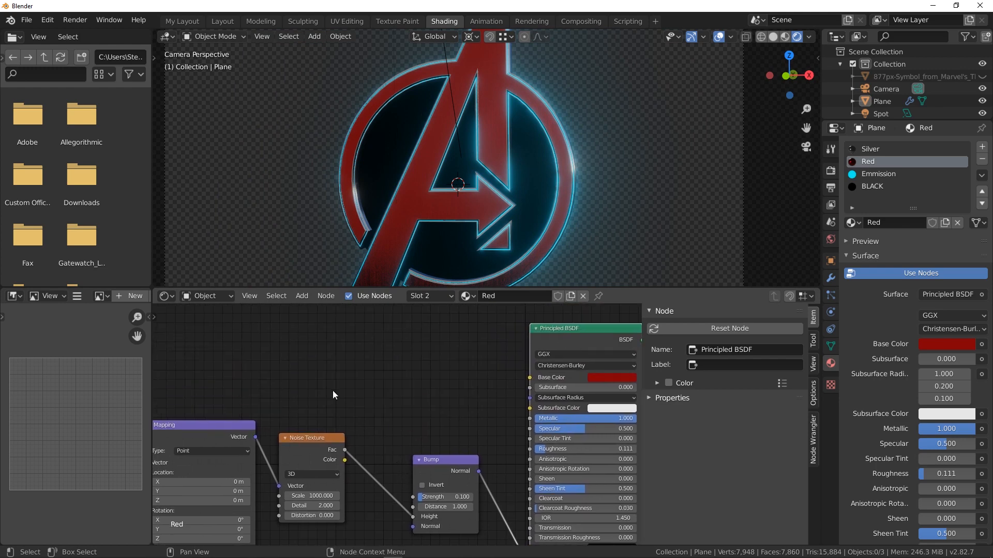
scroll(334, 392, down, 4)
middle_drag(336, 389, 350, 440)
key(shift+a)
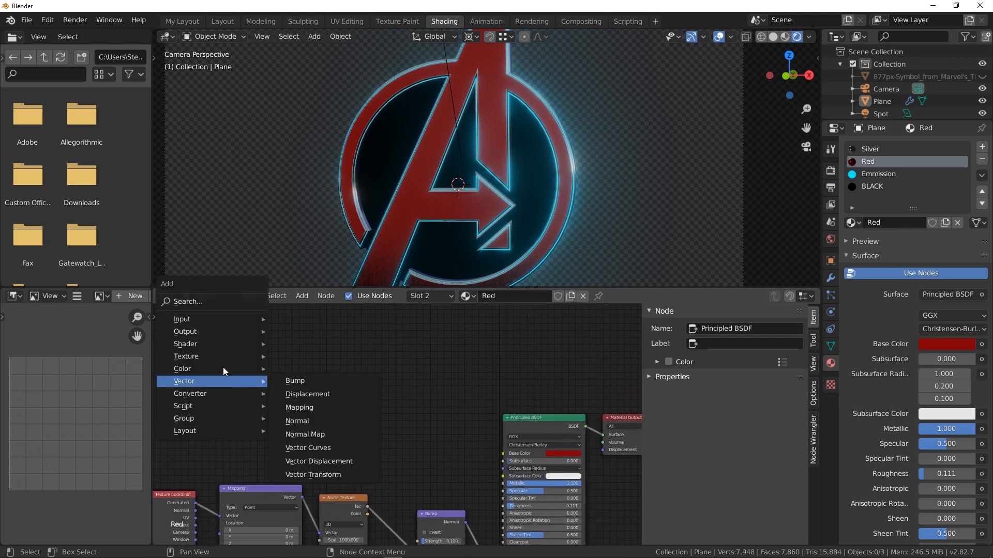
mouse_move(212, 356)
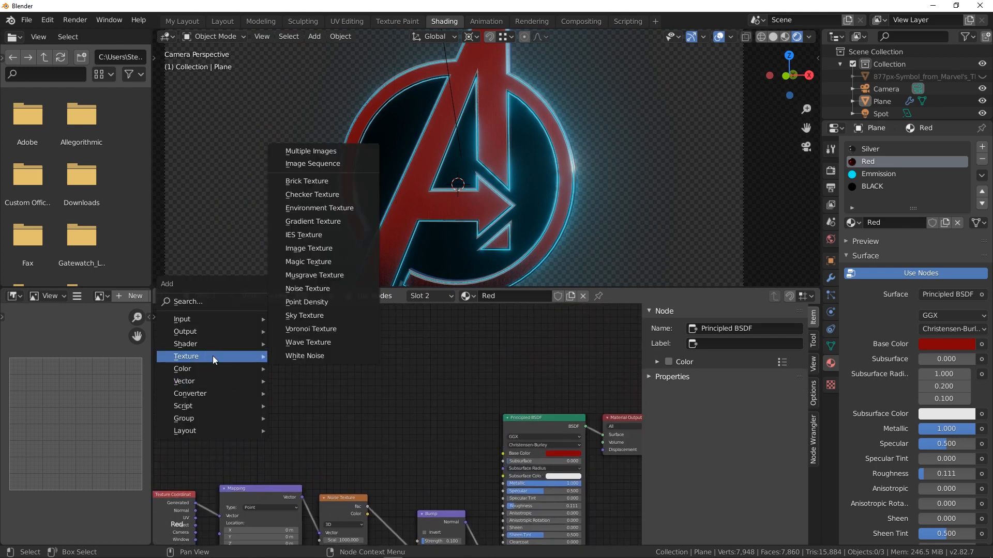
click(315, 288)
click(302, 352)
drag(351, 367, 503, 506)
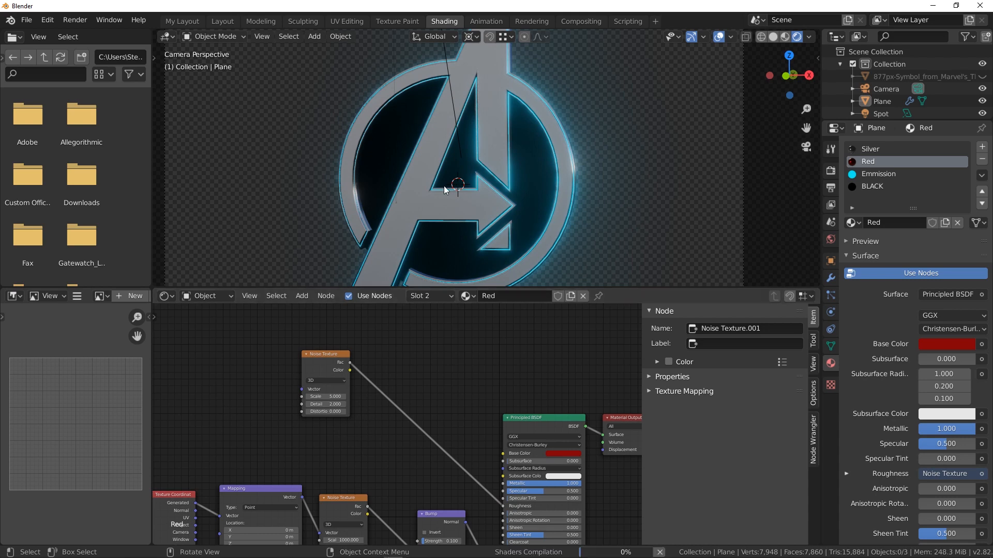
- Preview the new Noise Texture on the logo and set its scale to 21.7
scroll(477, 103, up, 8)
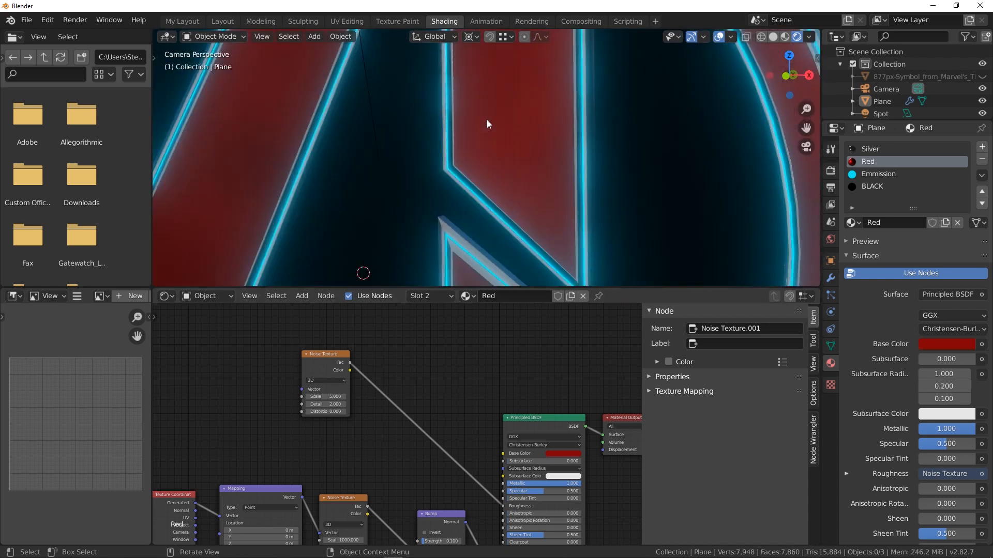
scroll(492, 122, down, 8)
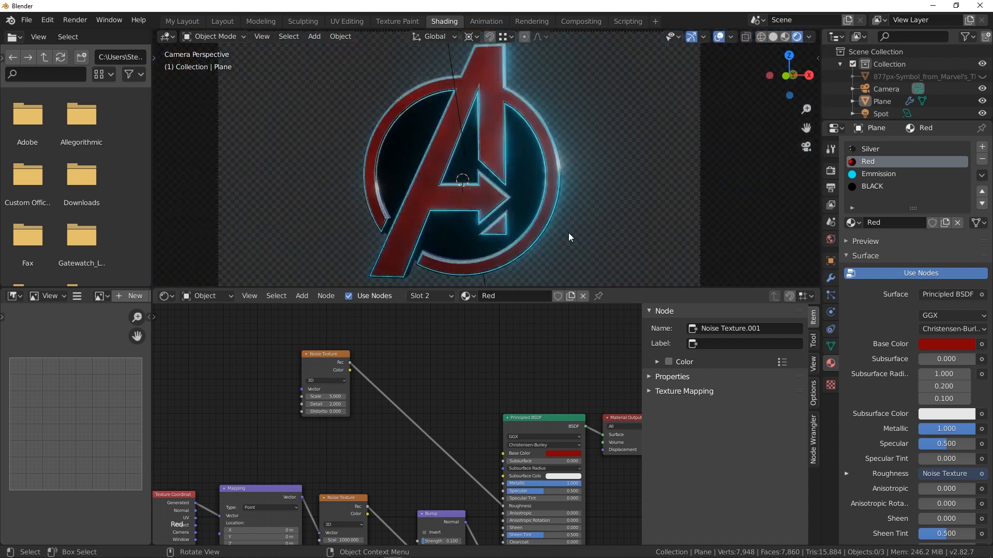
scroll(321, 362, up, 1)
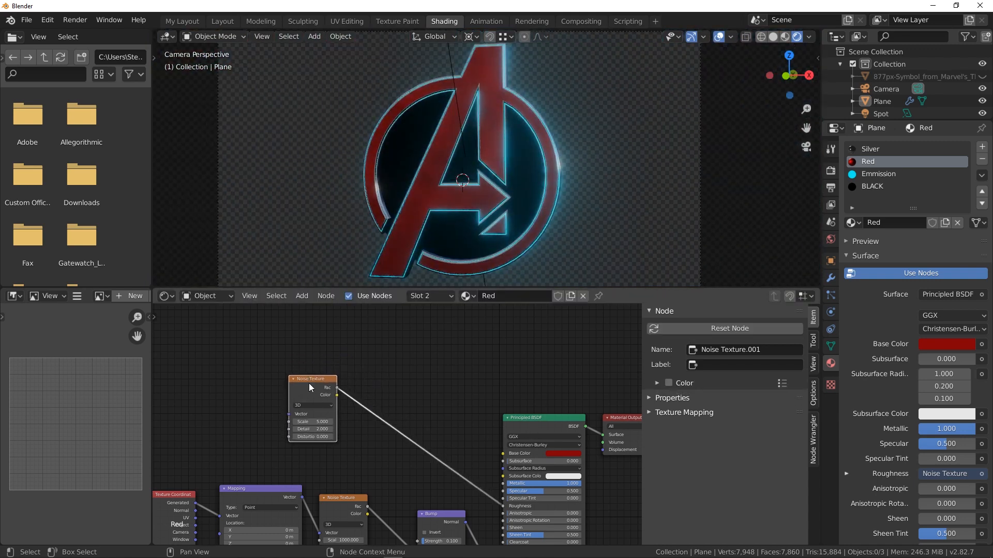
ctrl+shift+click(288, 375)
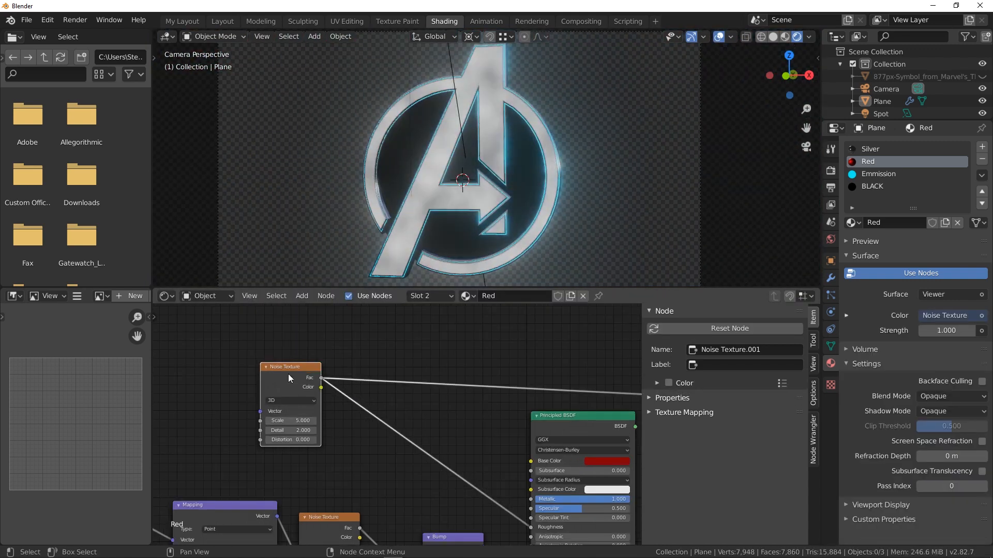
drag(300, 420, 321, 420)
- Insert a ColorRamp node between the second Noise Texture and the Principled BSDF's Roughness input
middle_drag(417, 429, 373, 364)
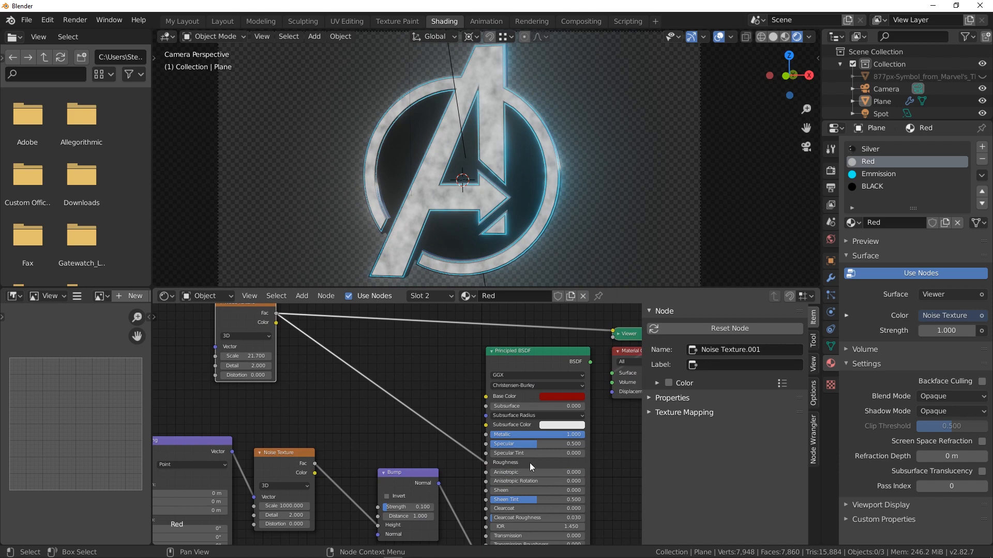
middle_drag(280, 386, 379, 441)
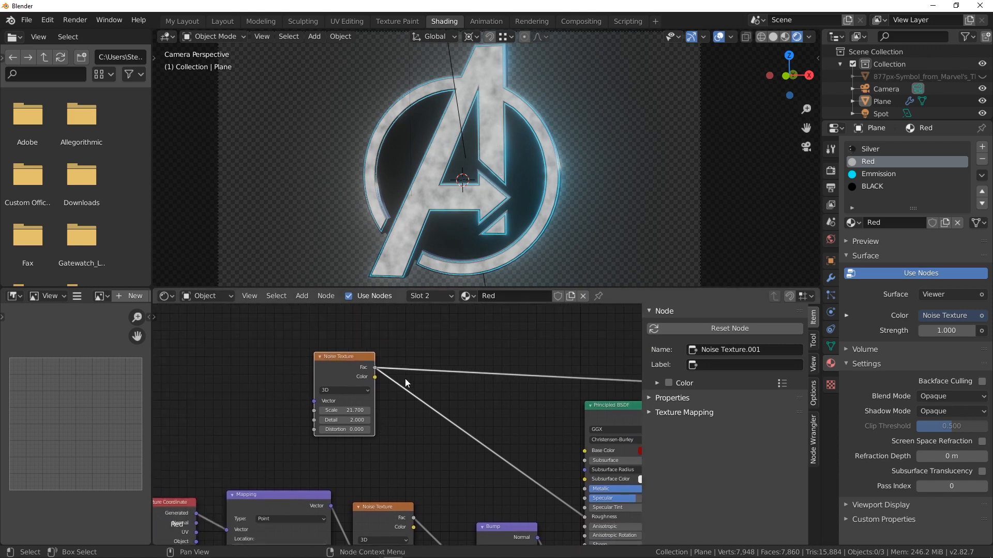
click(392, 419)
key(shift+a)
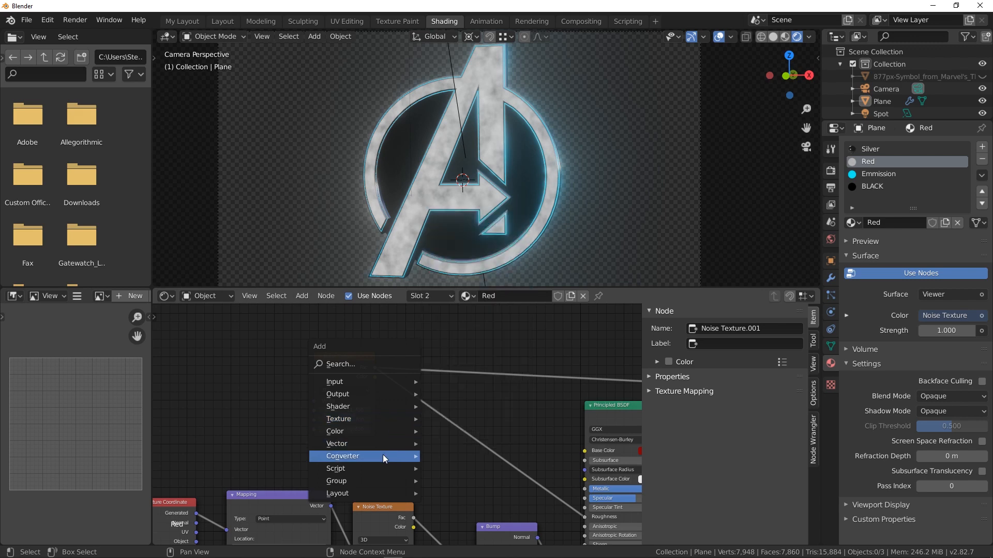
mouse_move(382, 455)
click(455, 294)
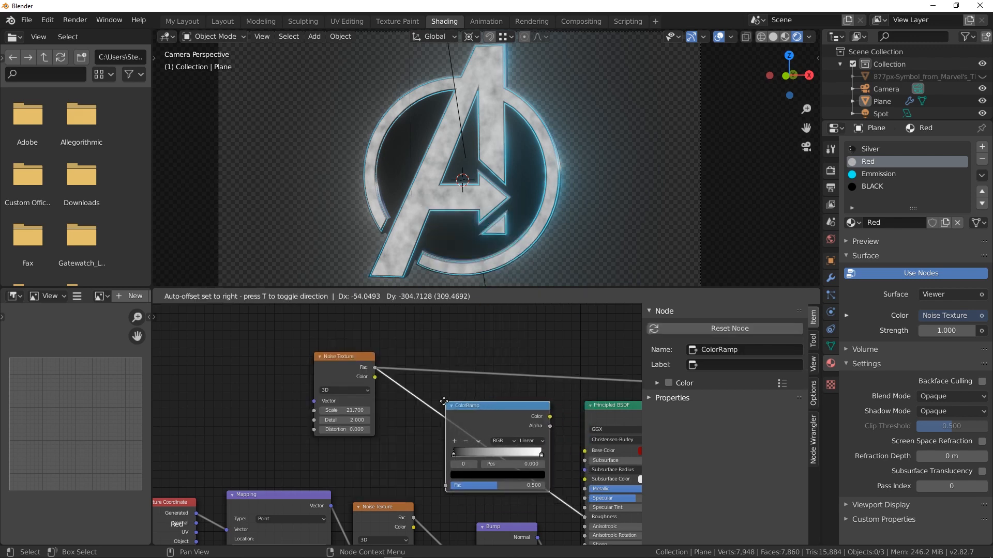
click(441, 408)
- Darken the ColorRamp's white stop at position 1 to nearly black
click(532, 456)
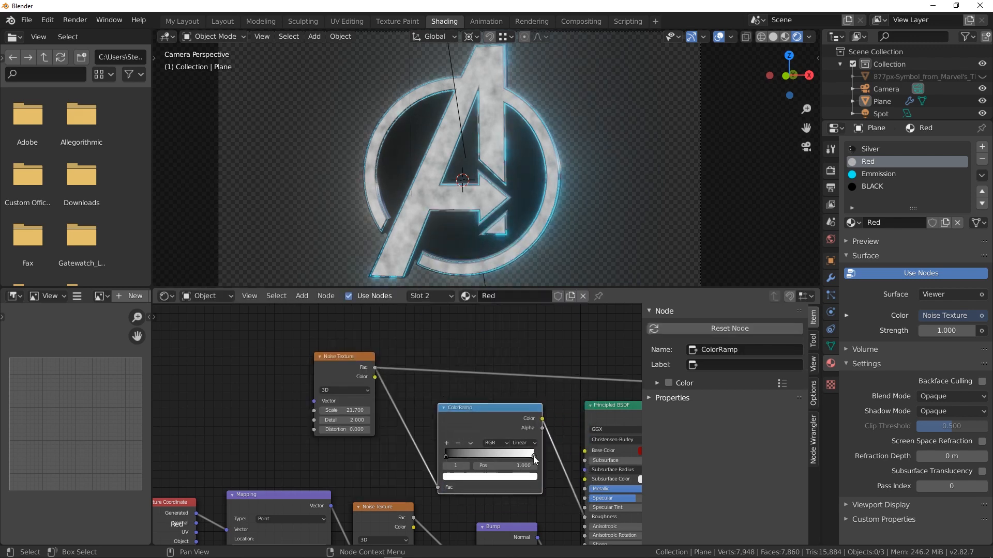
click(512, 479)
drag(517, 362, 520, 398)
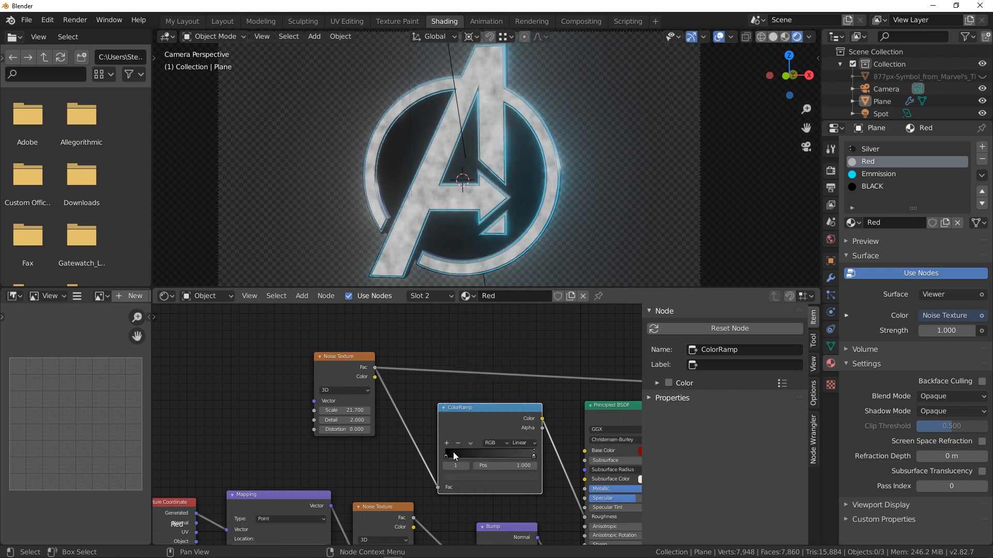
- Check the ColorRamp's stop at position 0, preview the ramp on the logo and reconnect the Principled BSDF to the Material Output
click(445, 456)
click(476, 476)
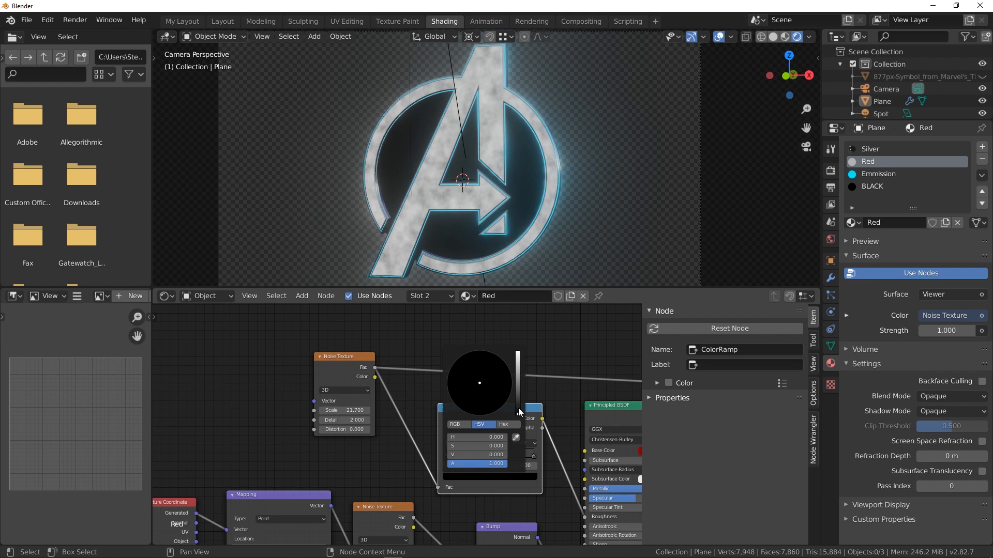
middle_drag(552, 402, 420, 364)
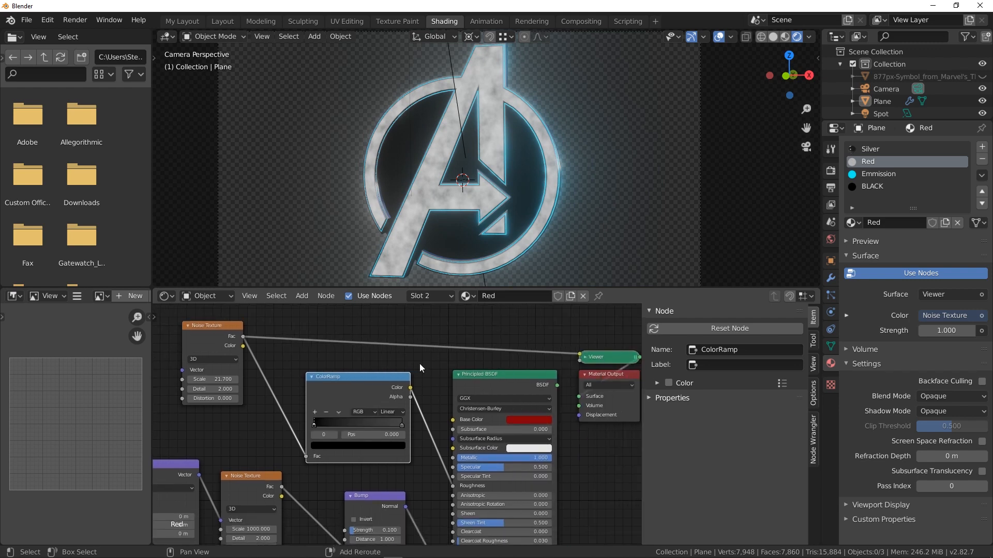
ctrl+shift+click(504, 381)
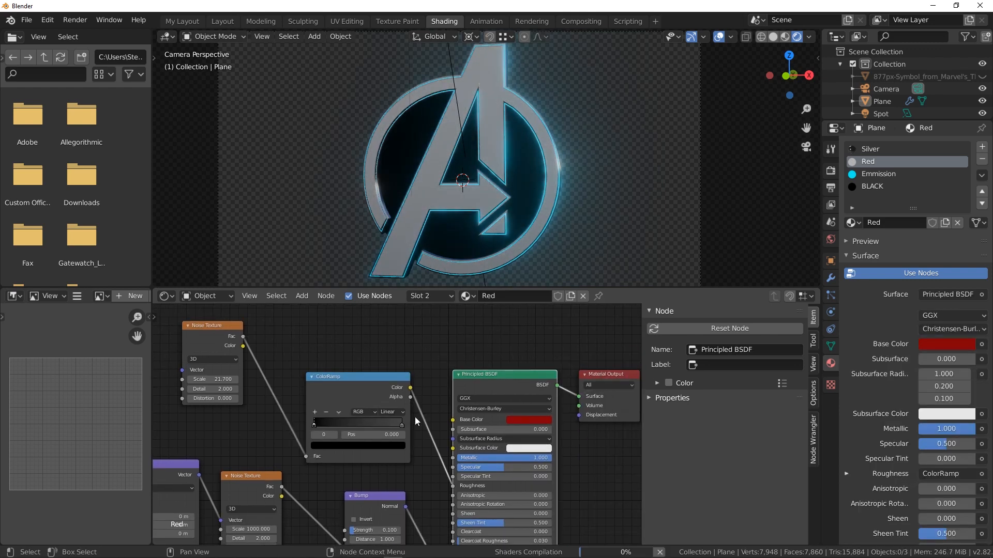
ctrl+shift+click(395, 395)
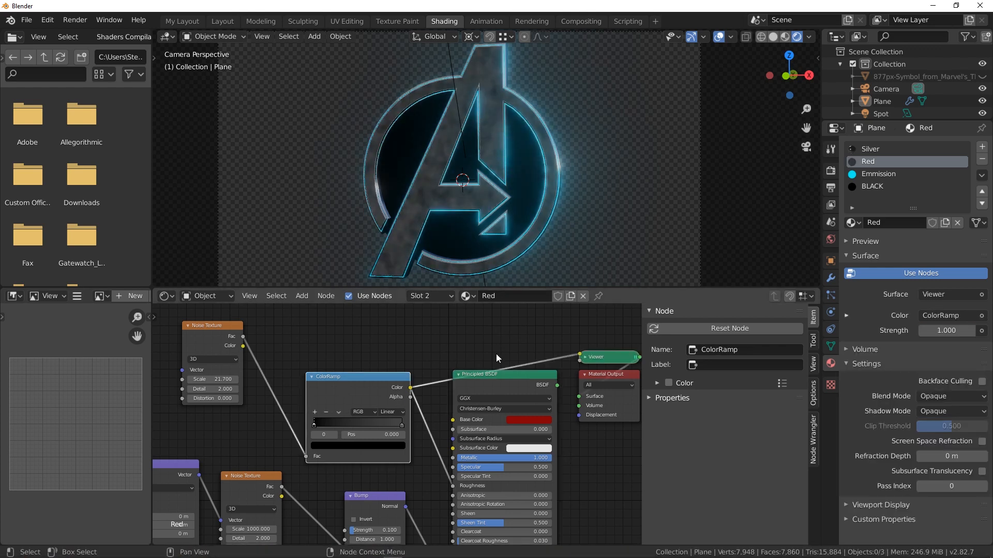
ctrl+shift+click(507, 379)
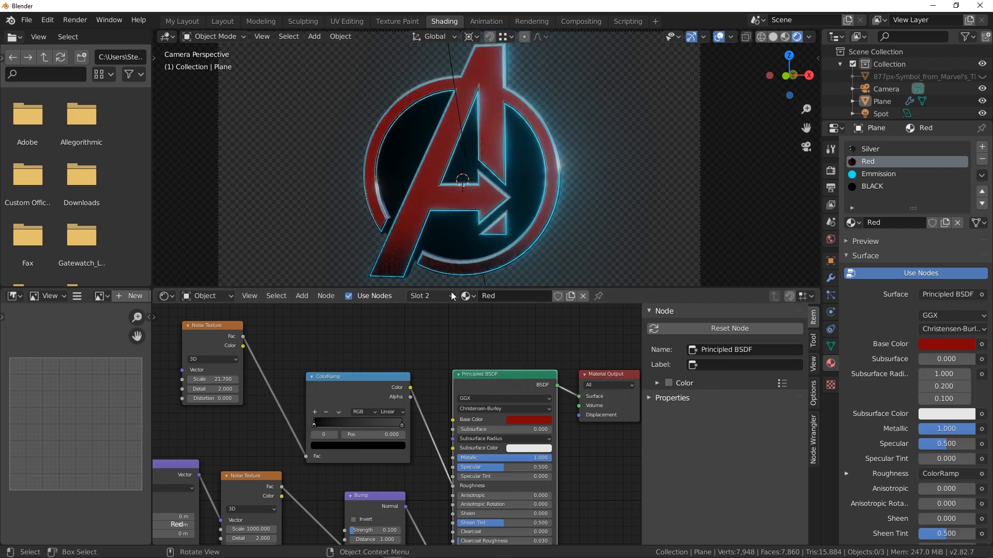
- Group the Red material's Texture Coordinate, Mapping, lower Noise Texture and Bump nodes into a single node group
click(872, 149)
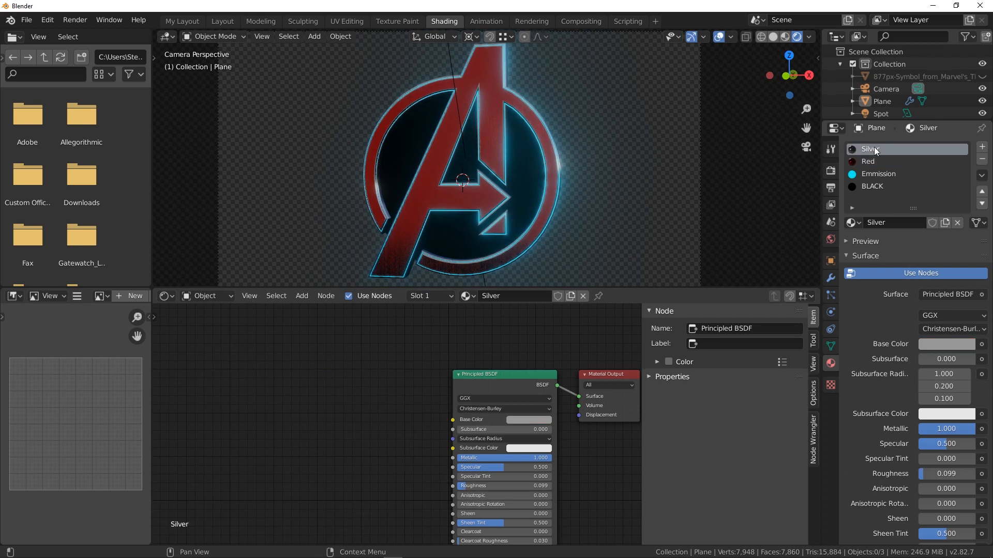
click(875, 161)
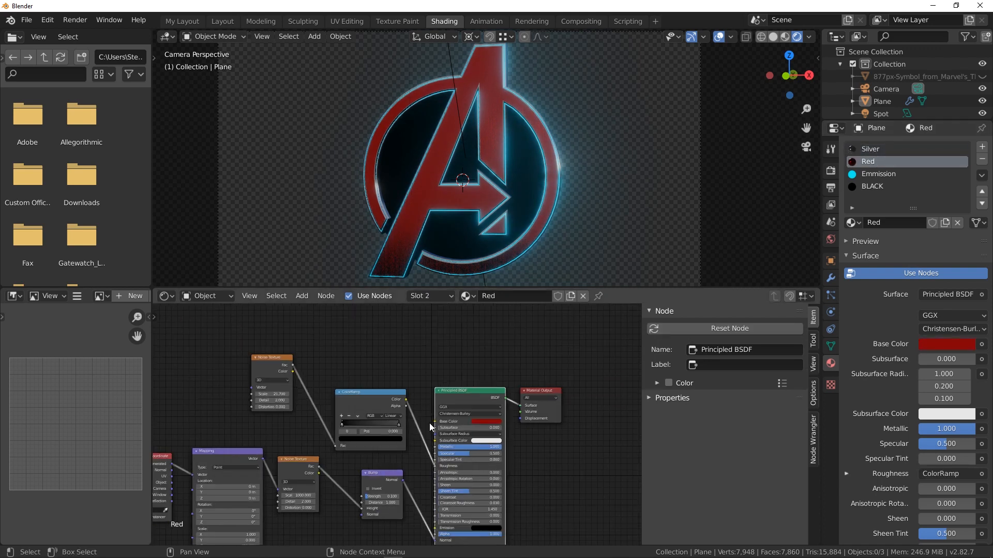
scroll(429, 423, down, 3)
scroll(457, 458, up, 3)
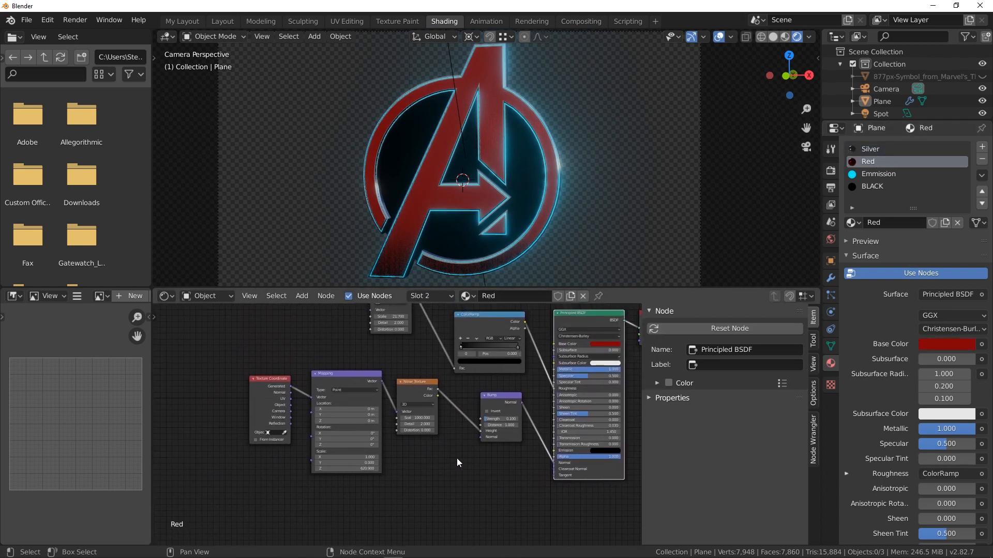
drag(499, 513, 233, 372)
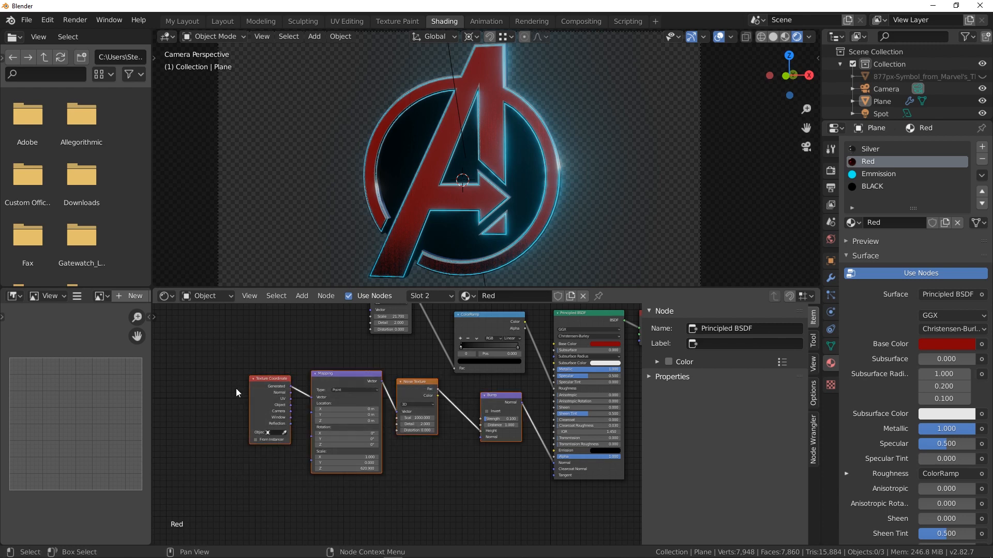
click(330, 298)
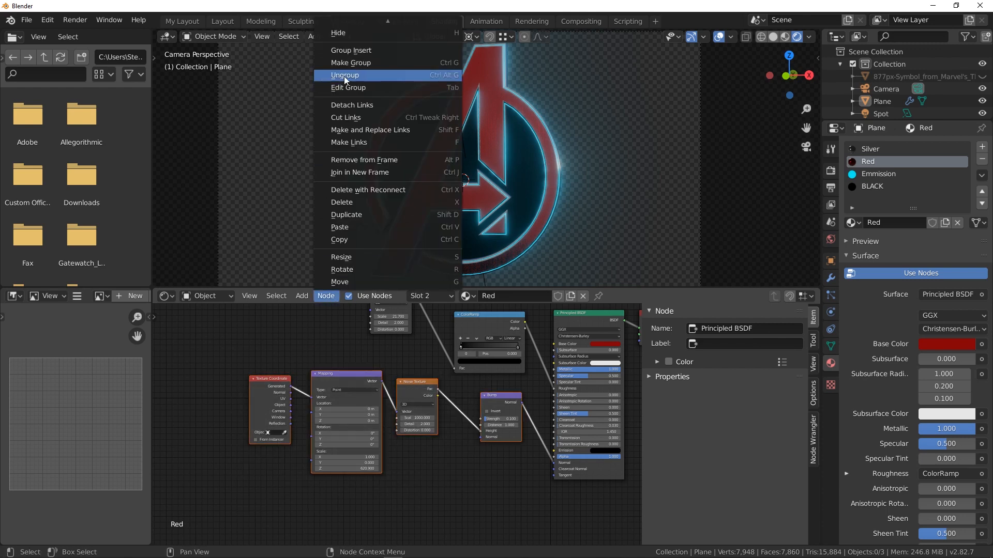
click(355, 65)
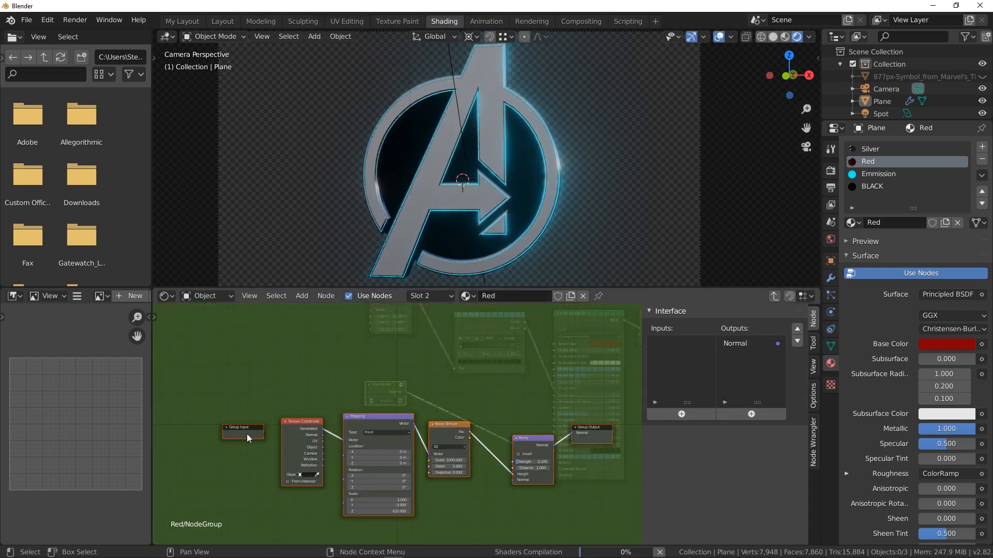
- Delete the Texture Coordinate node inside the new node group
scroll(269, 446, up, 1)
scroll(269, 437, up, 1)
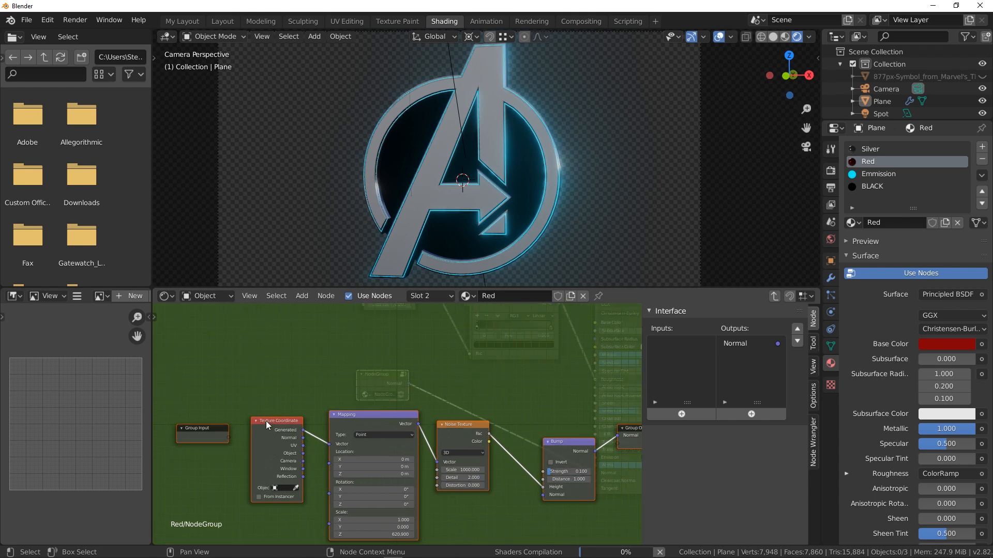
scroll(233, 440, up, 1)
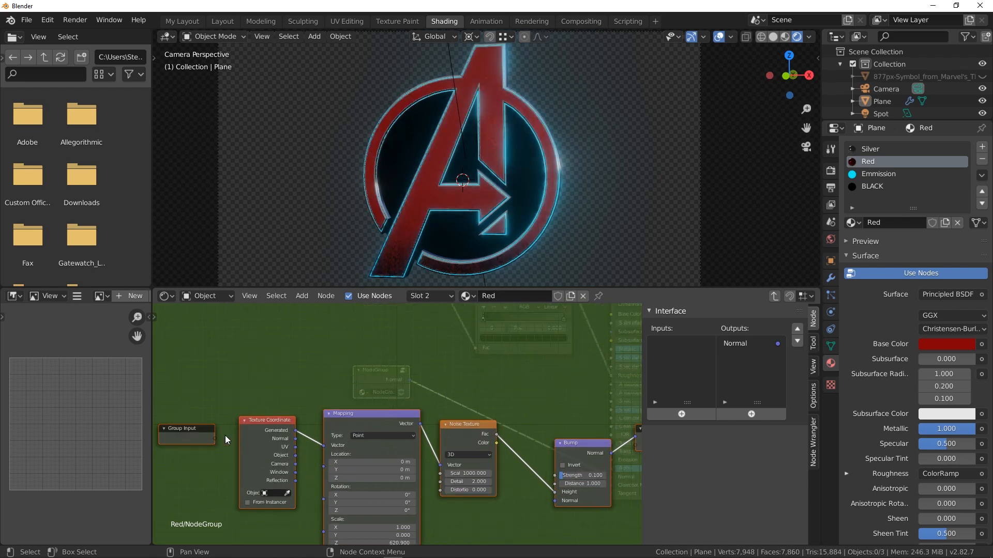
click(258, 425)
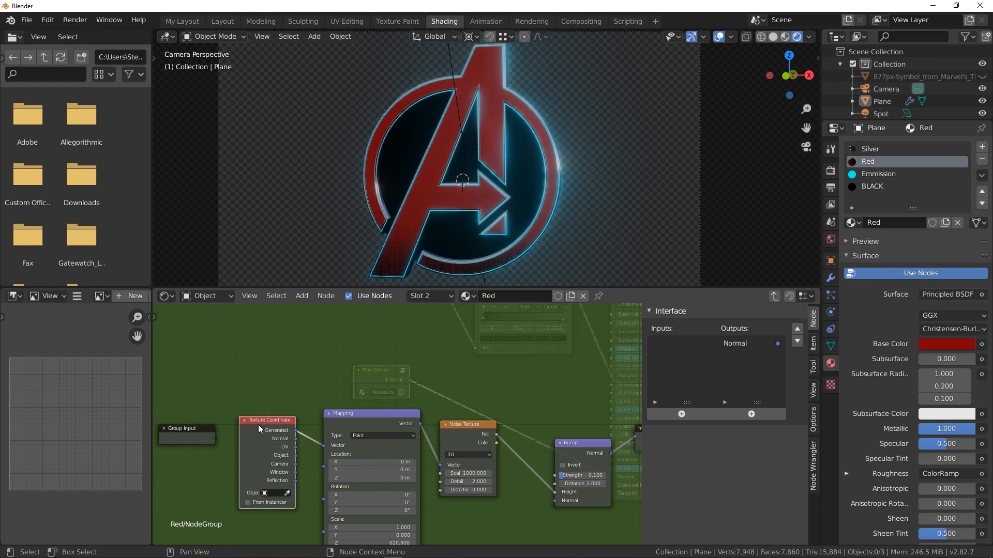
key(Delete)
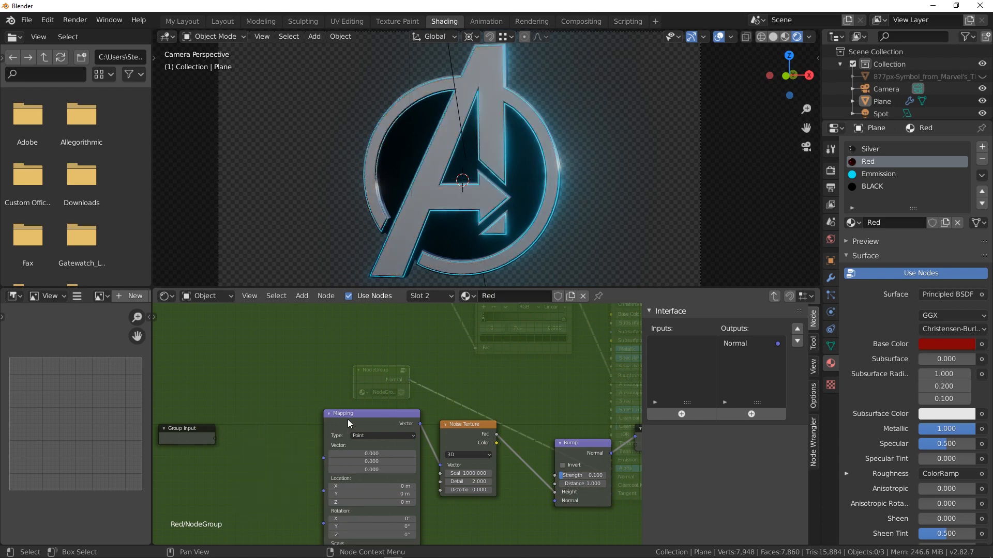
- Connect the Group Input's empty socket to the Mapping node's Vector input and exit the node group
scroll(347, 421, down, 3)
middle_drag(355, 439, 345, 375)
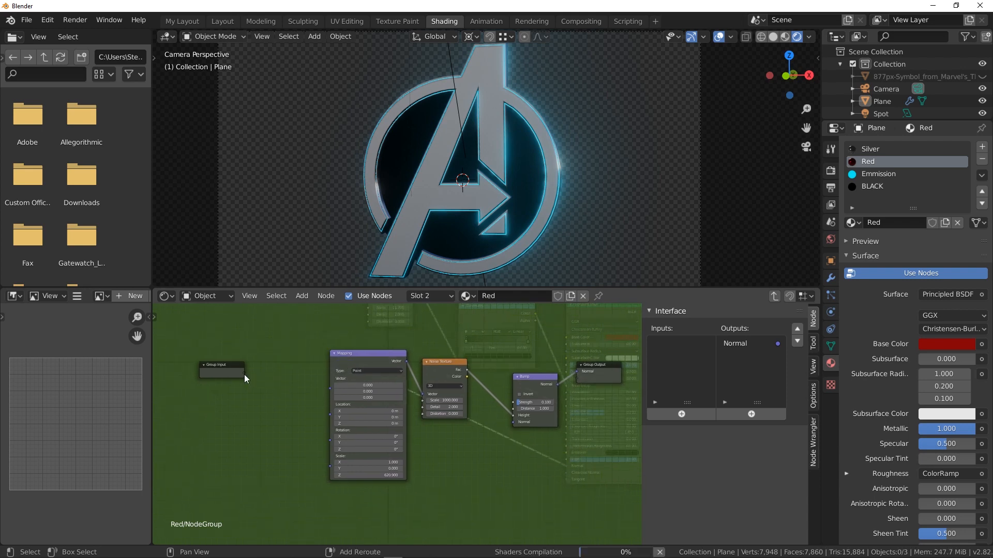
mouse_move(244, 372)
mouse_down()
mouse_move(324, 393)
mouse_move(329, 383)
mouse_up()
middle_drag(594, 372, 429, 391)
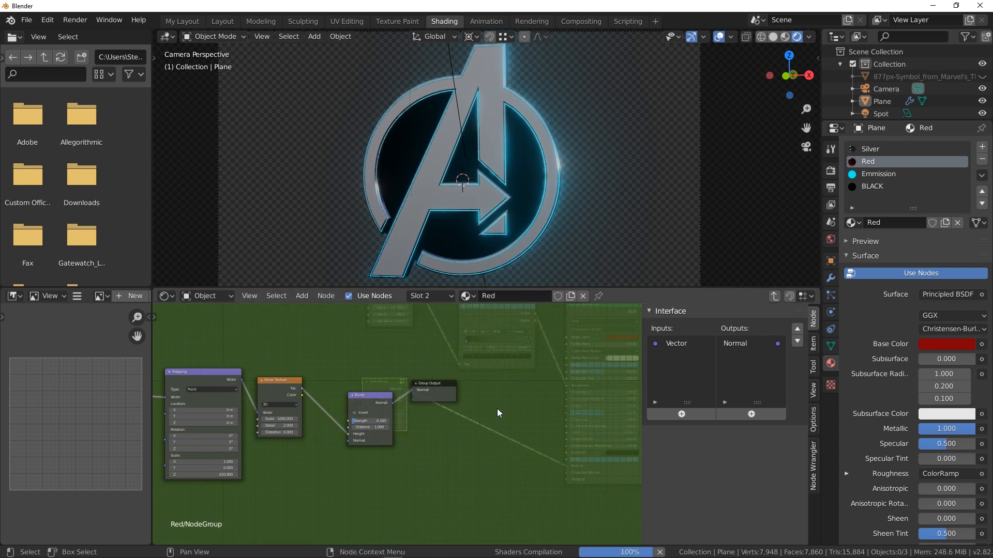
key(Tab)
- Label the new group node "Brushed Metal"
scroll(409, 398, up, 3)
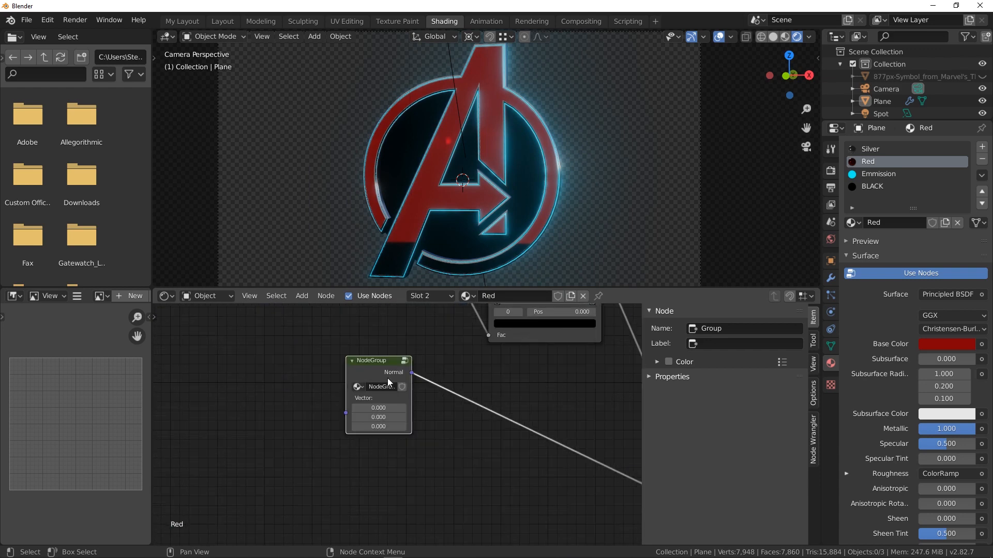
click(814, 342)
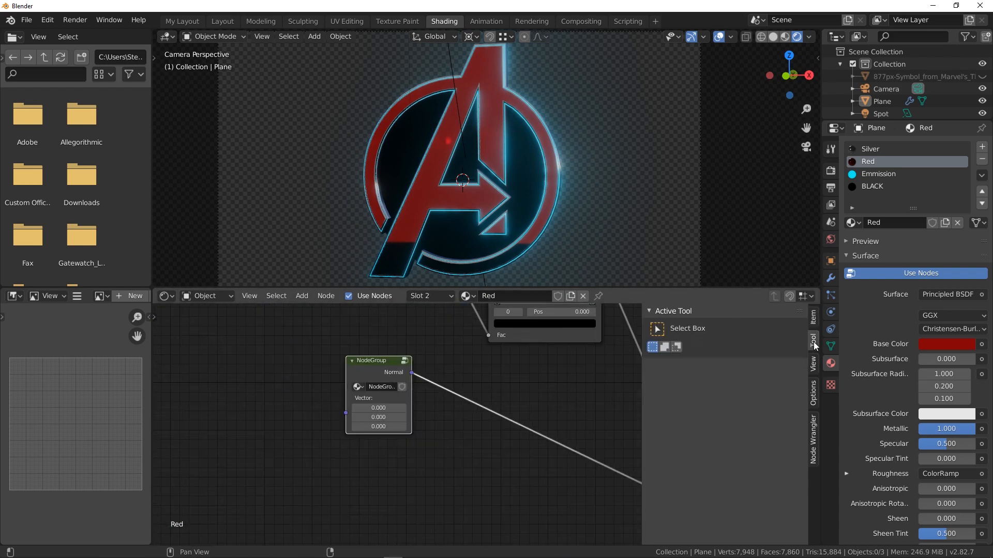
click(814, 364)
click(815, 383)
click(817, 432)
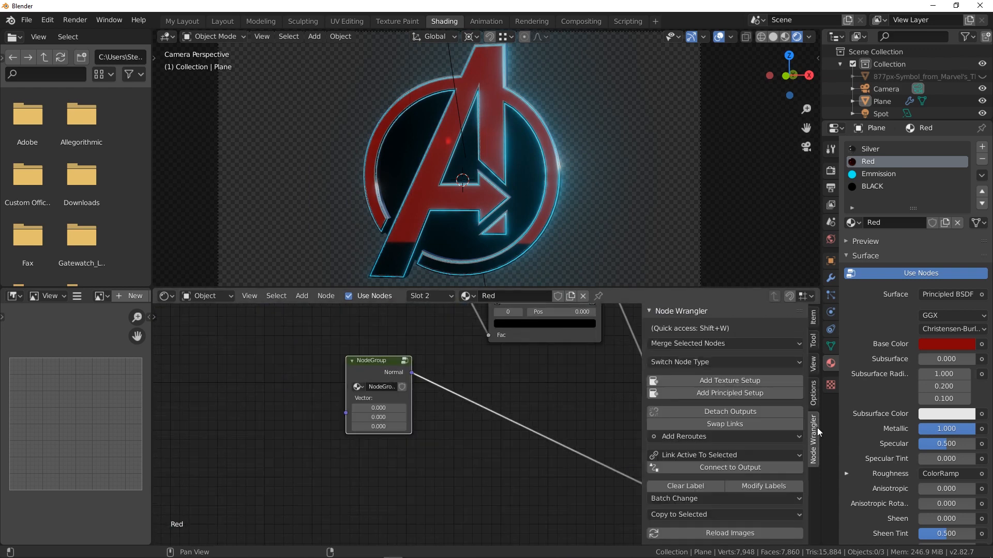
click(813, 321)
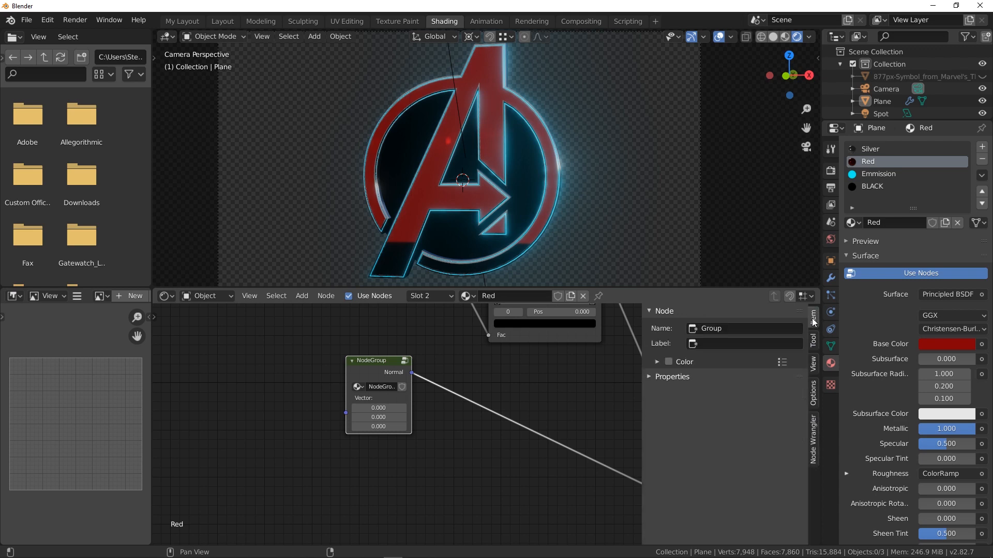
click(716, 343)
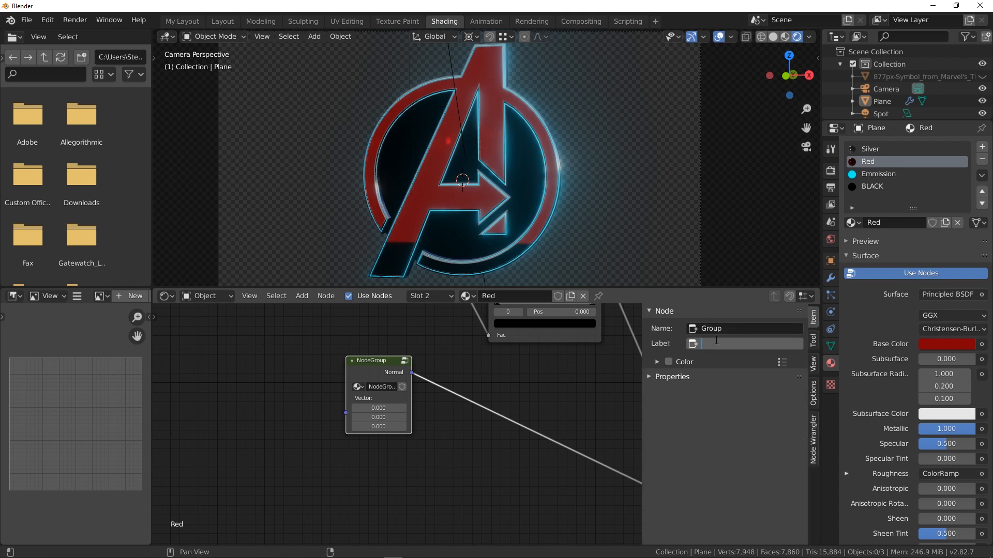
text(Brushed Metal)
key(Return)
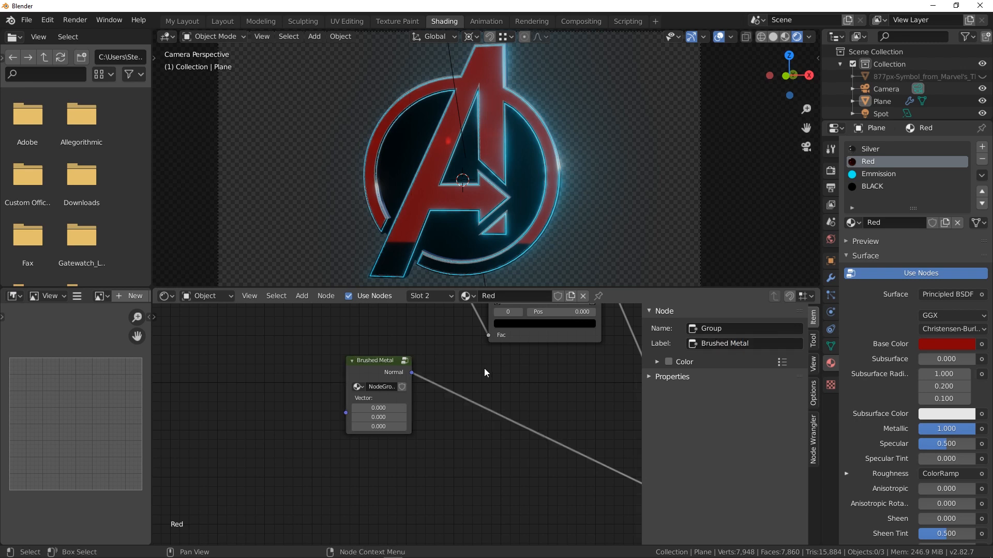
- Add a linked Texture Coordinate, Mapping and Image Texture setup beside the Brushed Metal group node
click(375, 378)
key(ctrl+t)
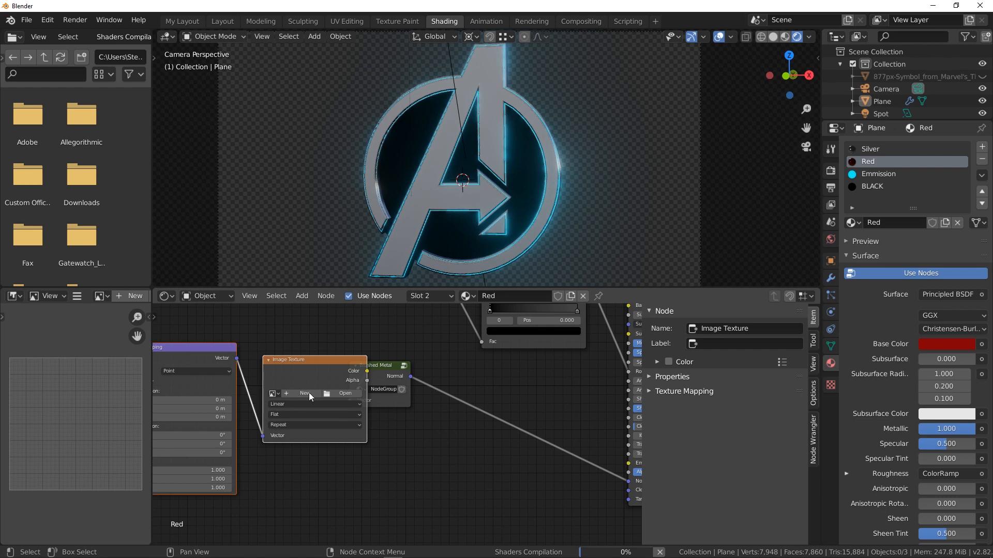
scroll(447, 475, down, 2)
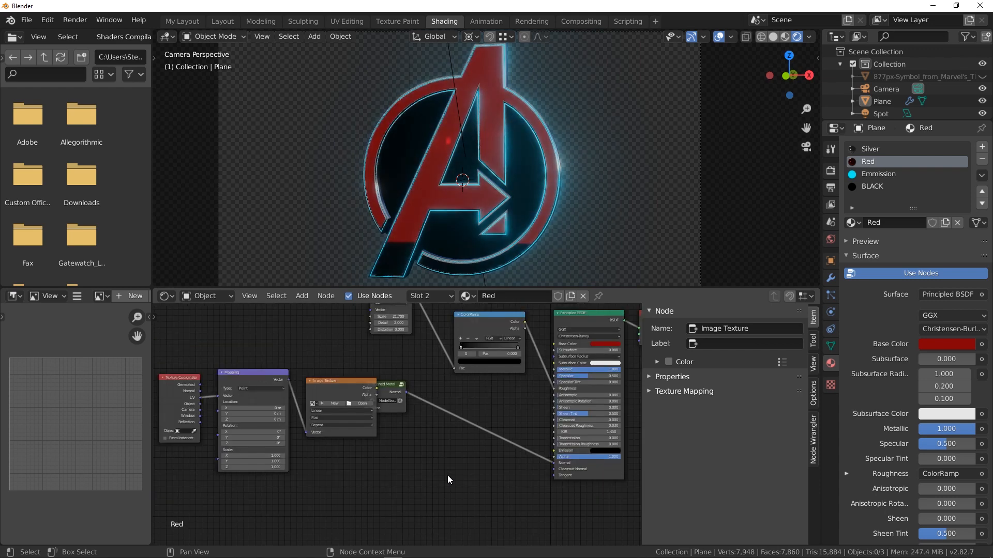
- Delete the Image Texture and Mapping nodes and connect the Texture Coordinate's Generated output to the Brushed Metal group's Vector input
click(328, 393)
key(x)
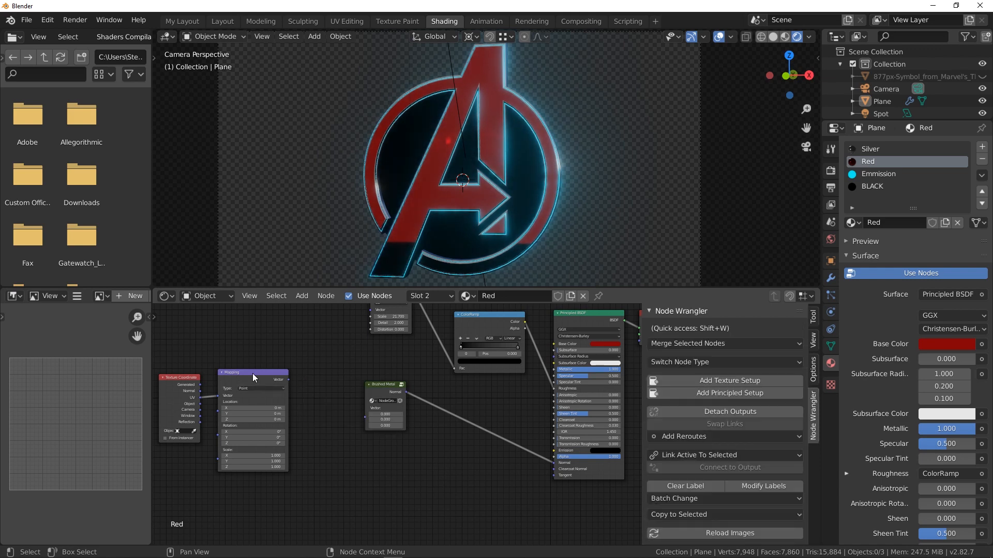
click(252, 373)
key(x)
drag(200, 385, 363, 409)
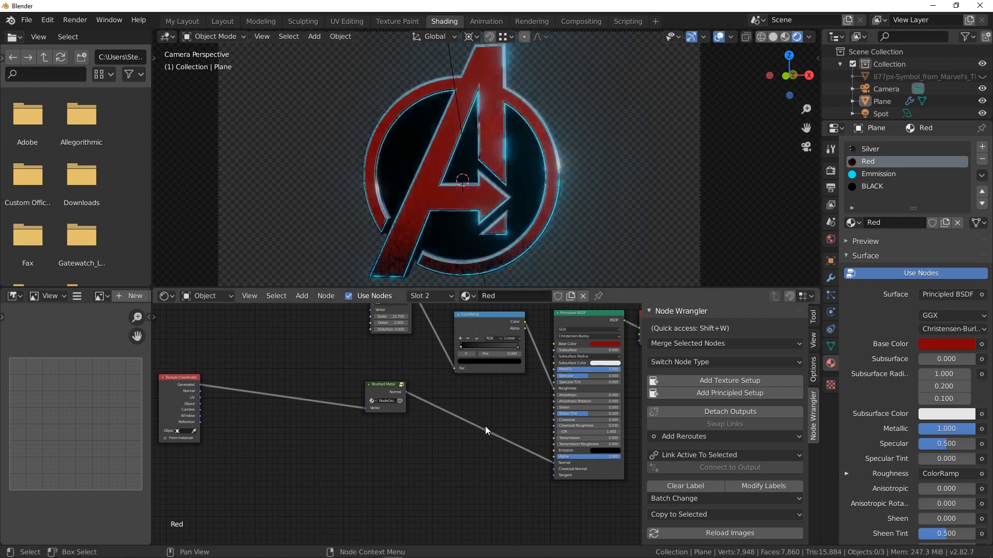
middle_drag(449, 404, 473, 432)
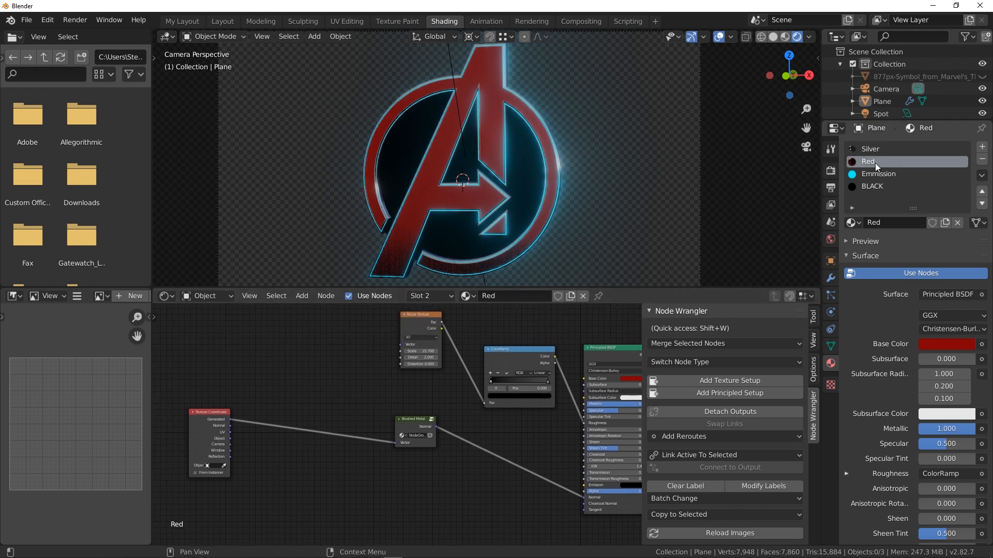
- Look through the node groups available to add to the Silver material for the brushed metal group
click(870, 150)
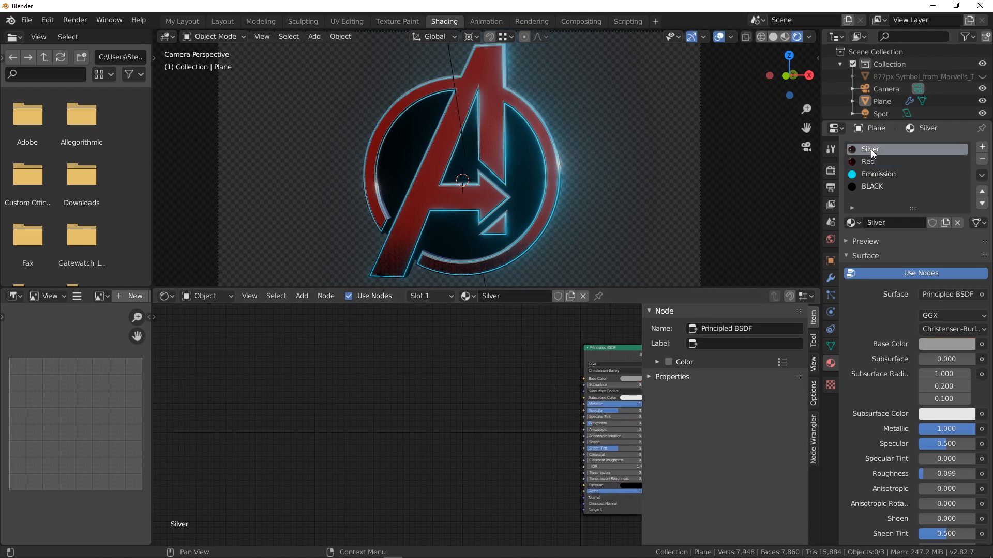
right_click(373, 393)
key(Escape)
key(shift+a)
mouse_move(377, 412)
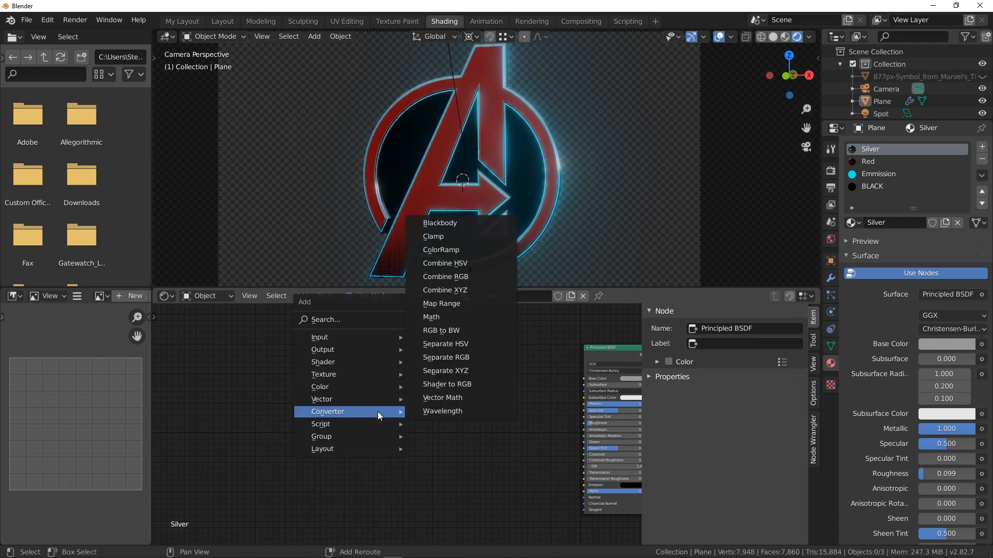
mouse_move(380, 436)
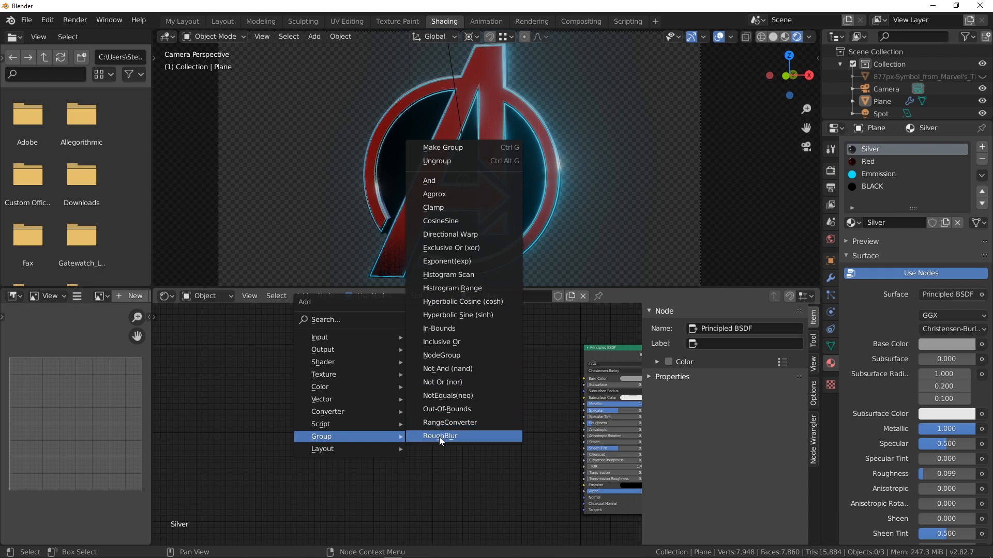
scroll(445, 428, down, 5)
scroll(444, 428, up, 11)
scroll(445, 428, up, 6)
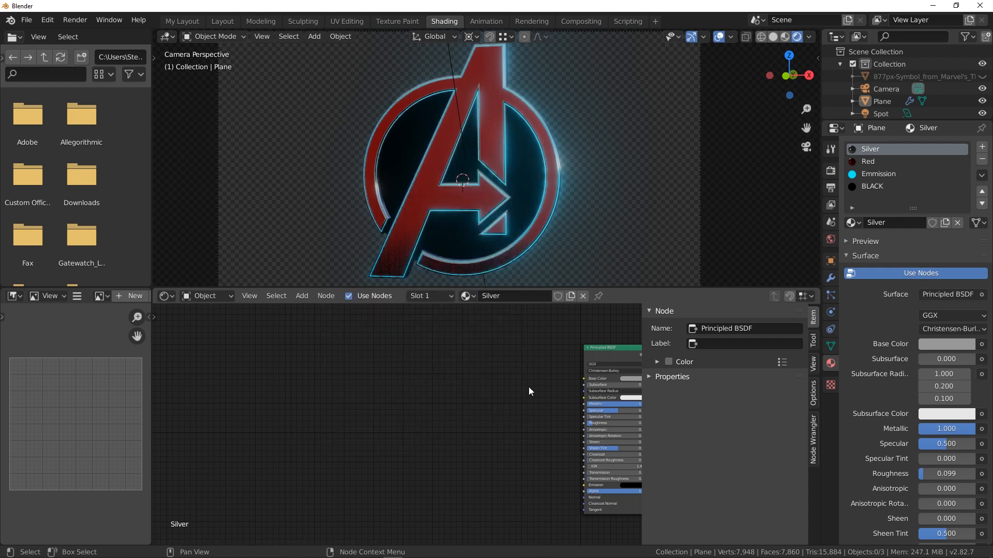
shift+middle_drag(528, 387, 398, 411)
scroll(385, 383, up, 5)
- Return to the Red material, select its Brushed Metal group node and enable the material's fake user
click(852, 161)
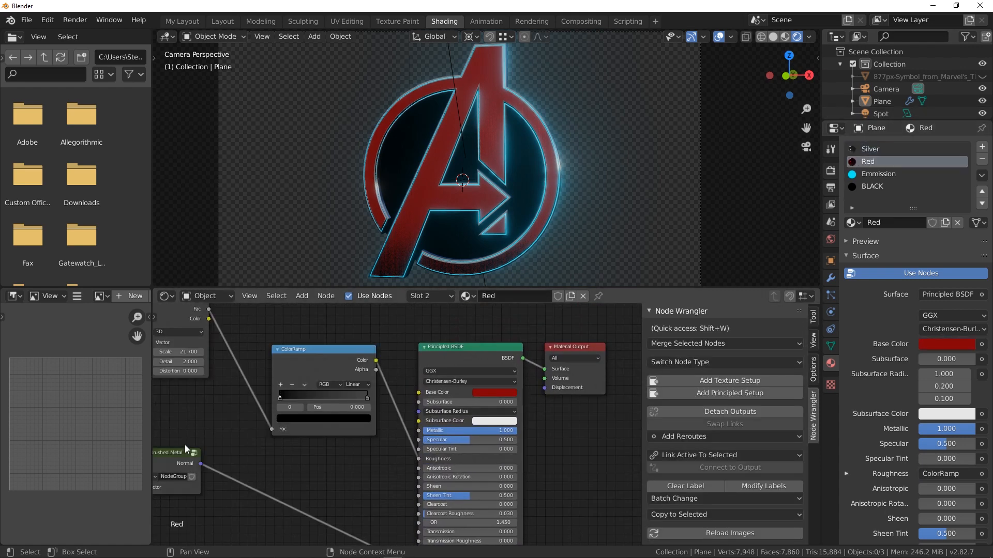
middle_drag(187, 449, 346, 420)
click(321, 421)
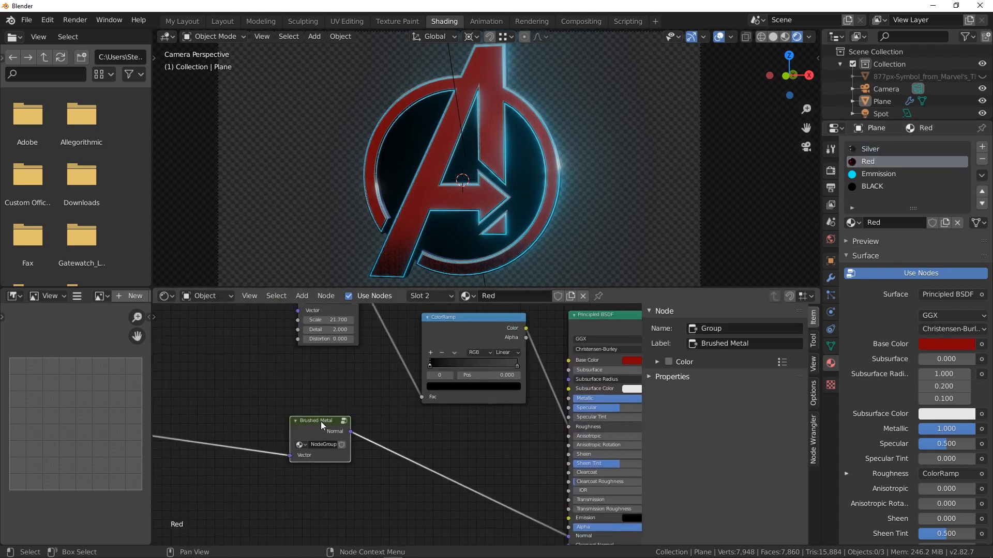
click(559, 296)
click(557, 296)
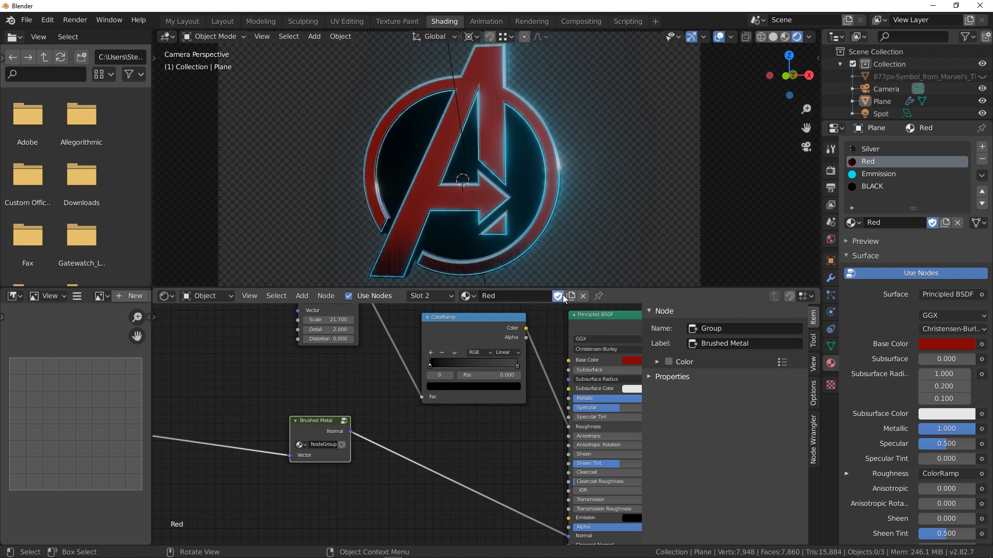
- Copy the Brushed Metal group node from the Red material into the Silver material and connect its Normal output to the Principled BSDF's Normal input
right_click(314, 427)
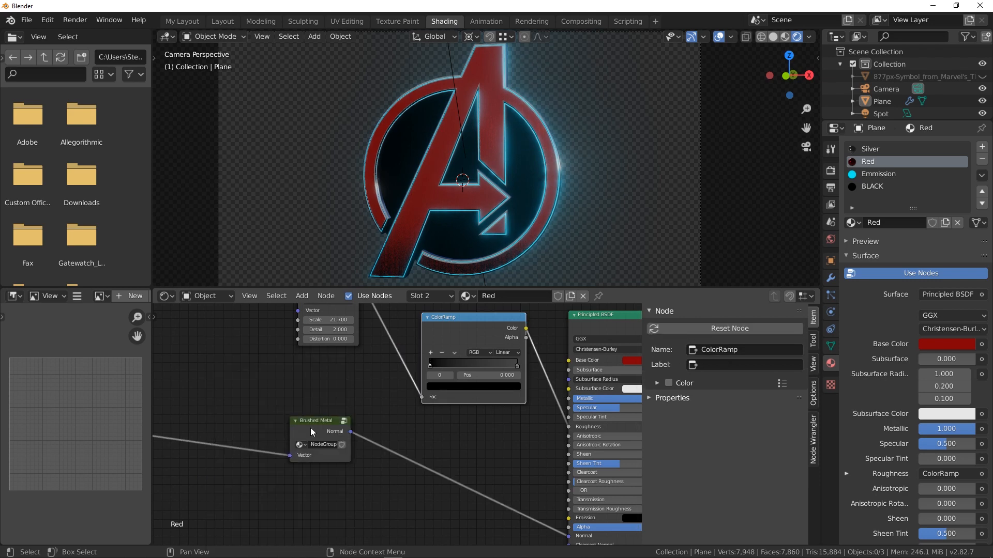
click(311, 429)
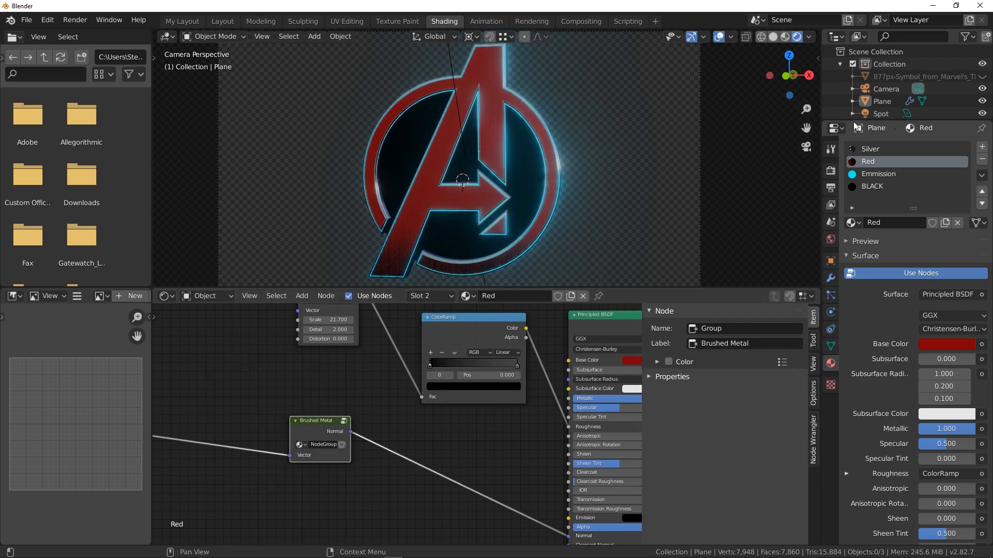
click(870, 149)
key(shift+a)
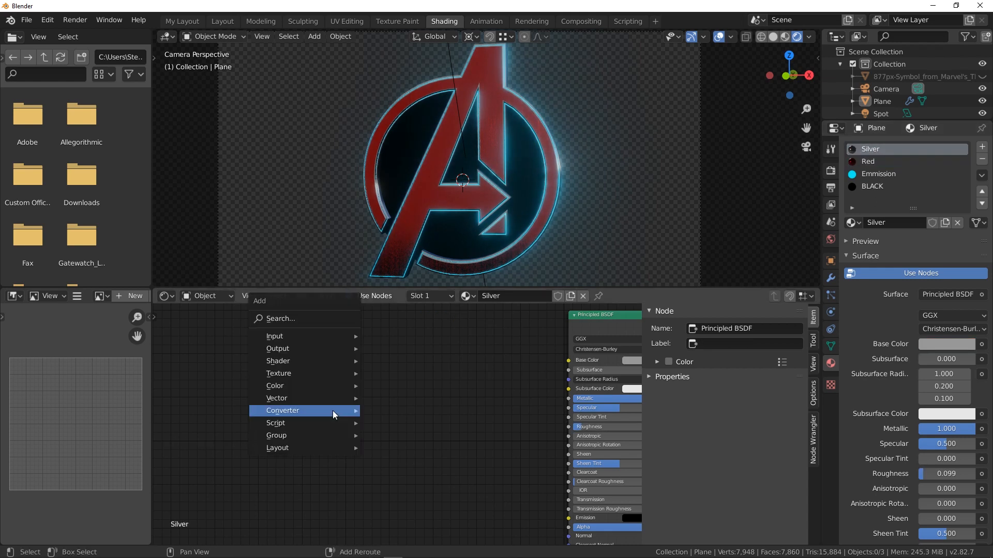
mouse_move(333, 411)
key(ctrl+v)
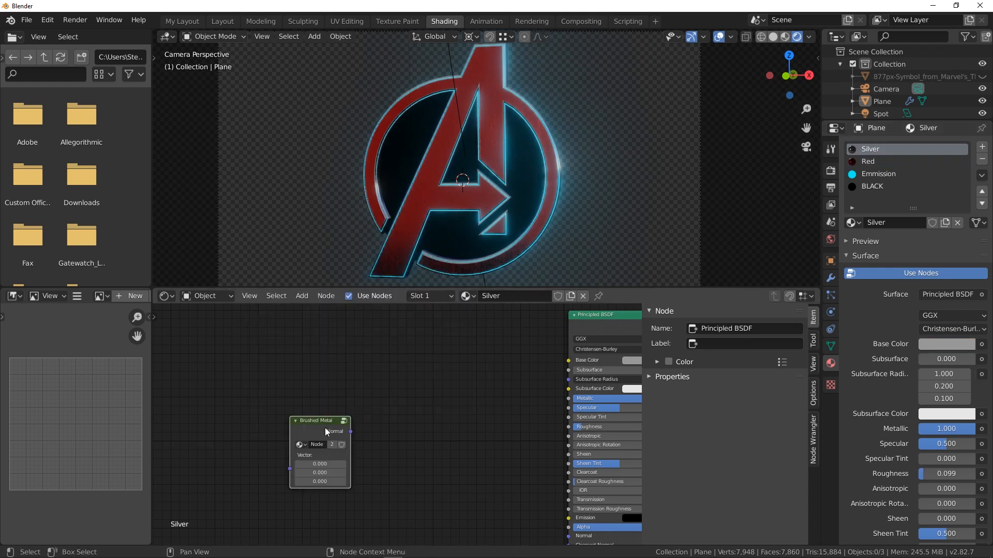
mouse_move(320, 423)
mouse_down()
mouse_move(378, 362)
mouse_move(580, 538)
mouse_move(569, 538)
mouse_up()
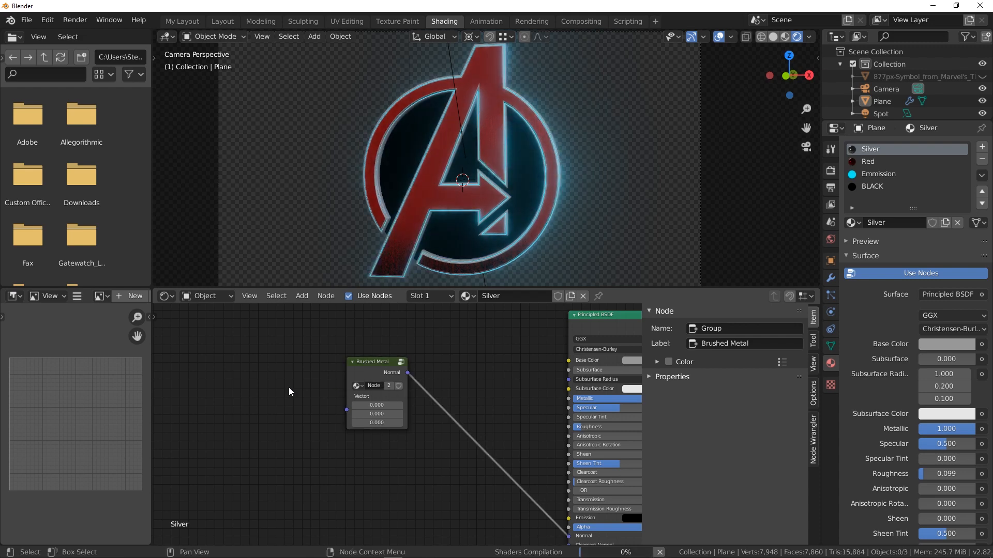
key(shift+a)
mouse_move(288, 387)
mouse_move(268, 308)
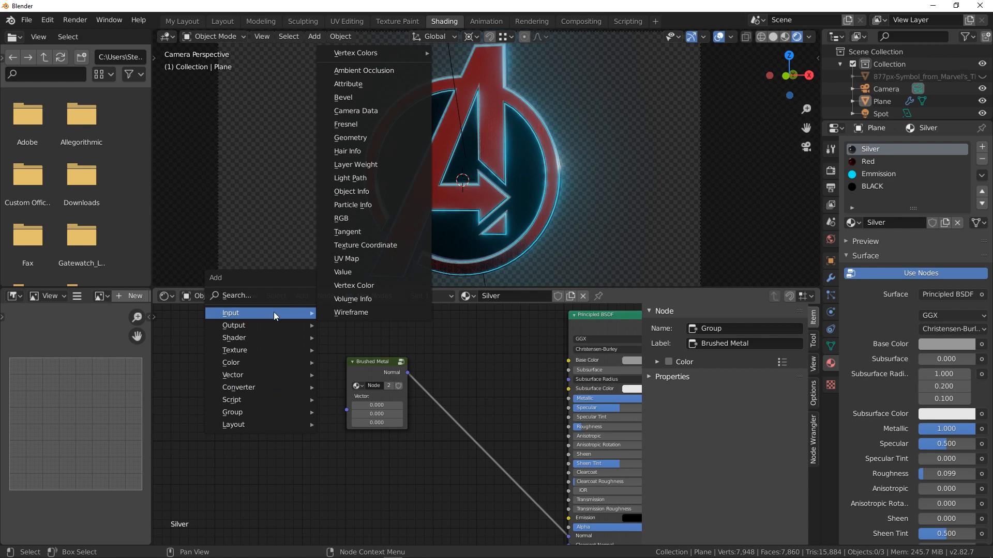
click(353, 258)
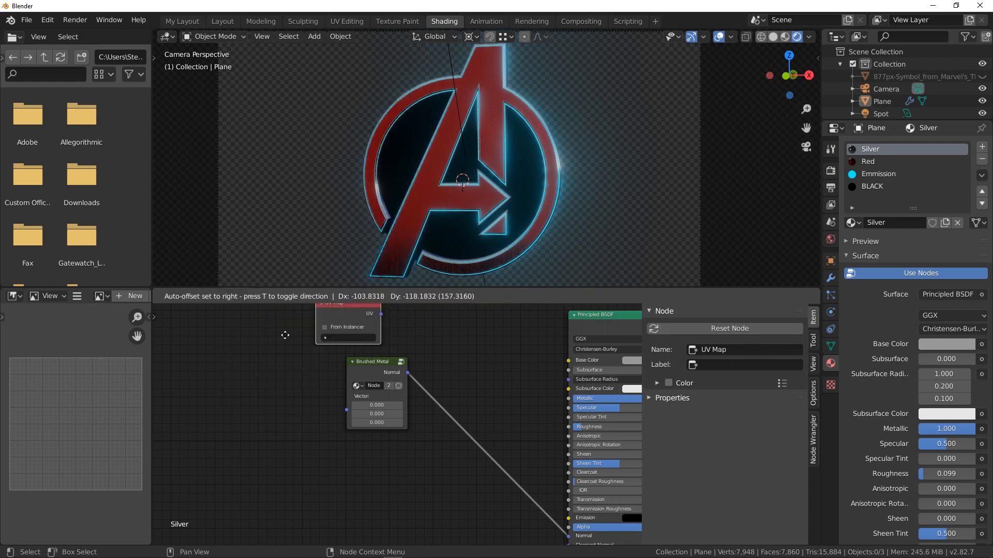
click(247, 370)
key(x)
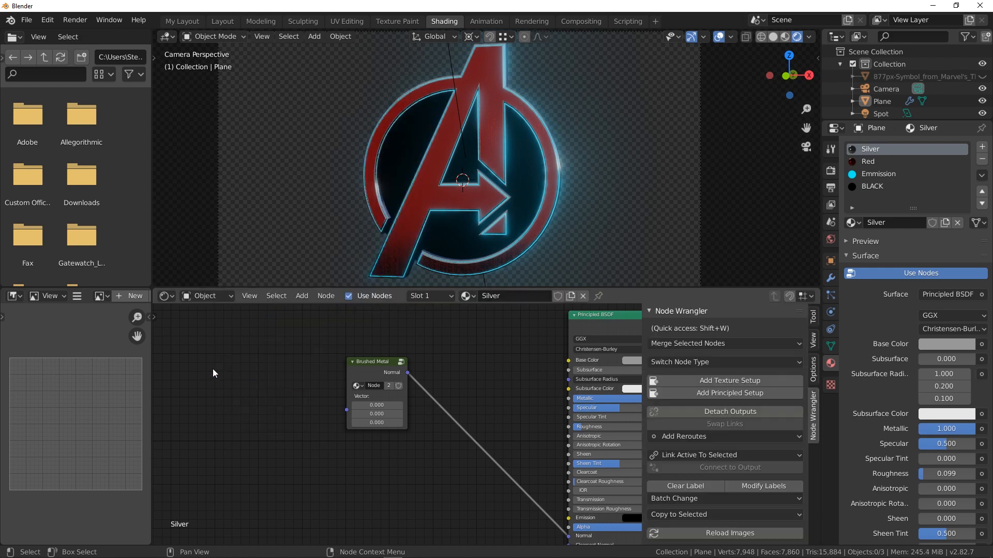
key(shift+a)
mouse_move(212, 368)
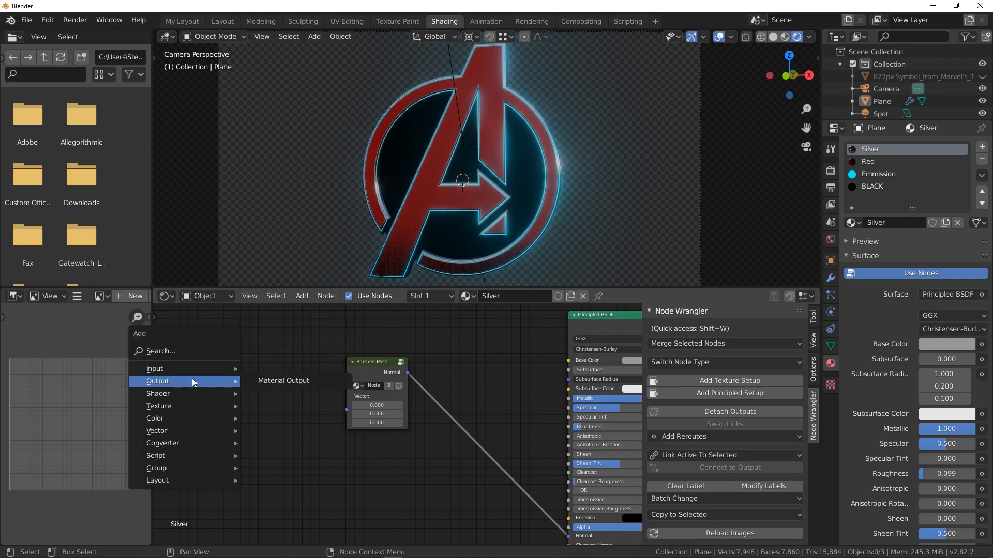
mouse_move(190, 394)
key(Escape)
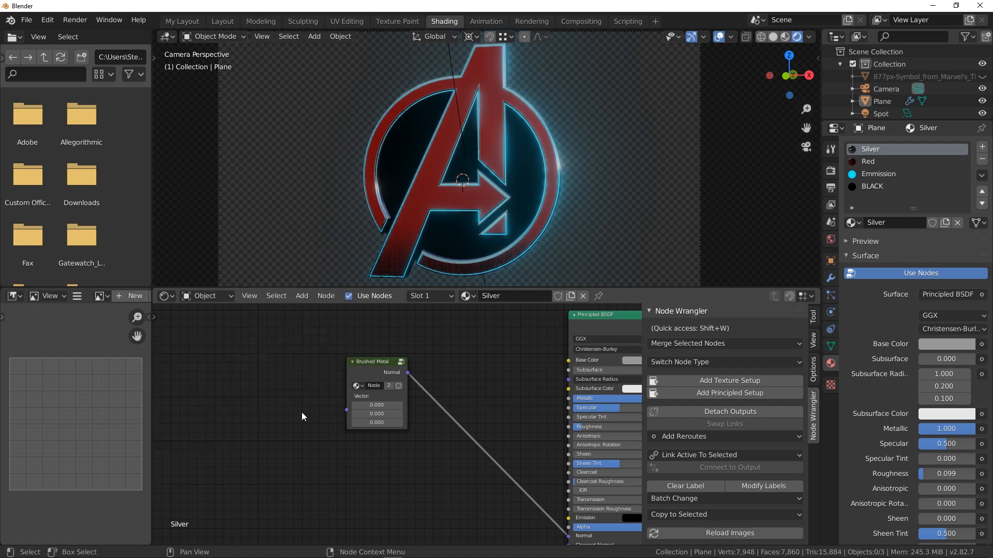
- Add a texture setup to Silver, remove its Image Texture and Mapping nodes, and link Texture Coordinate's Generated output to the Brushed Metal Vector input
click(380, 364)
key(ctrl+t)
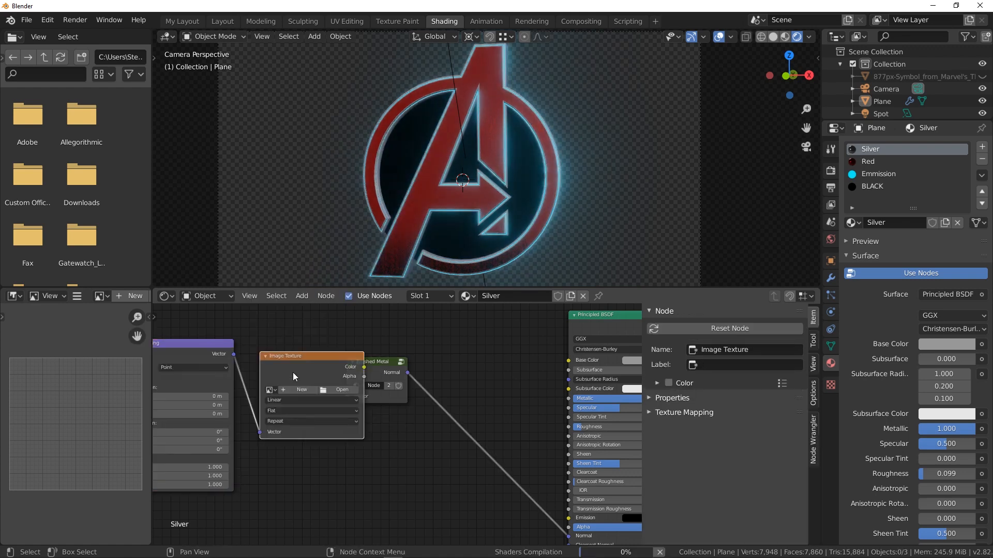
scroll(319, 463, down, 4)
key(x)
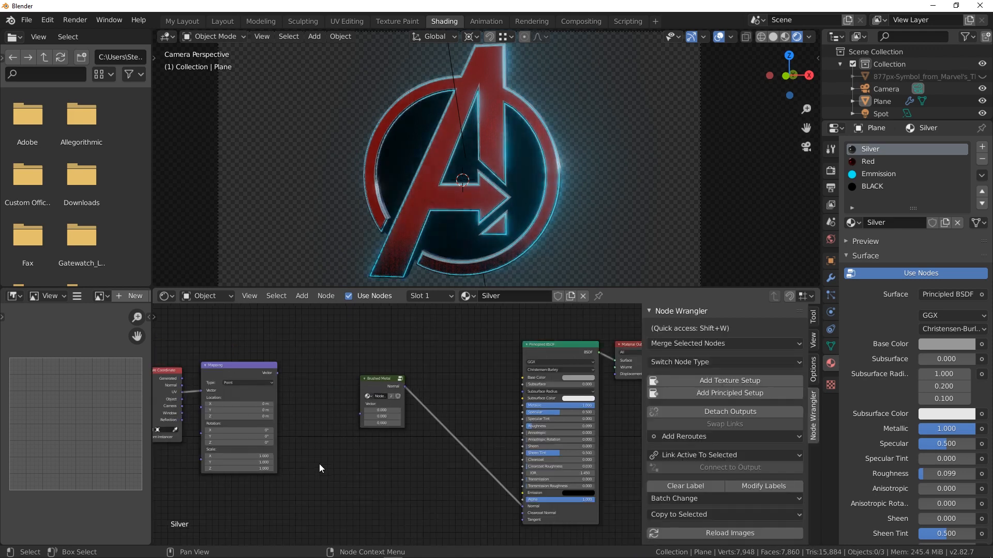
click(251, 364)
key(x)
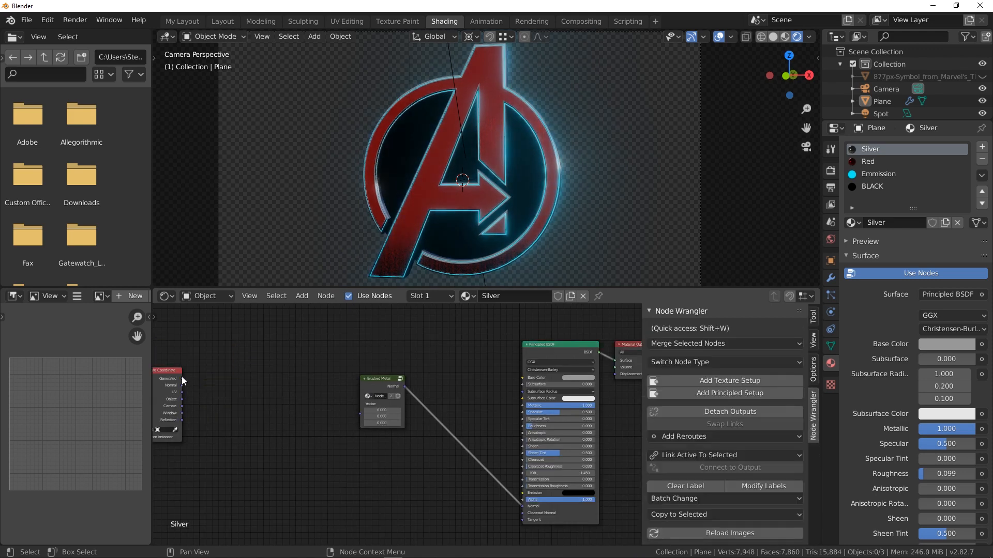
mouse_move(162, 371)
mouse_down()
mouse_move(321, 371)
mouse_move(280, 370)
mouse_move(365, 416)
mouse_up()
- Examine the brushed metal effect on the logo's silver edges up close from several angles in the Layout workspace
middle_drag(573, 135, 532, 170)
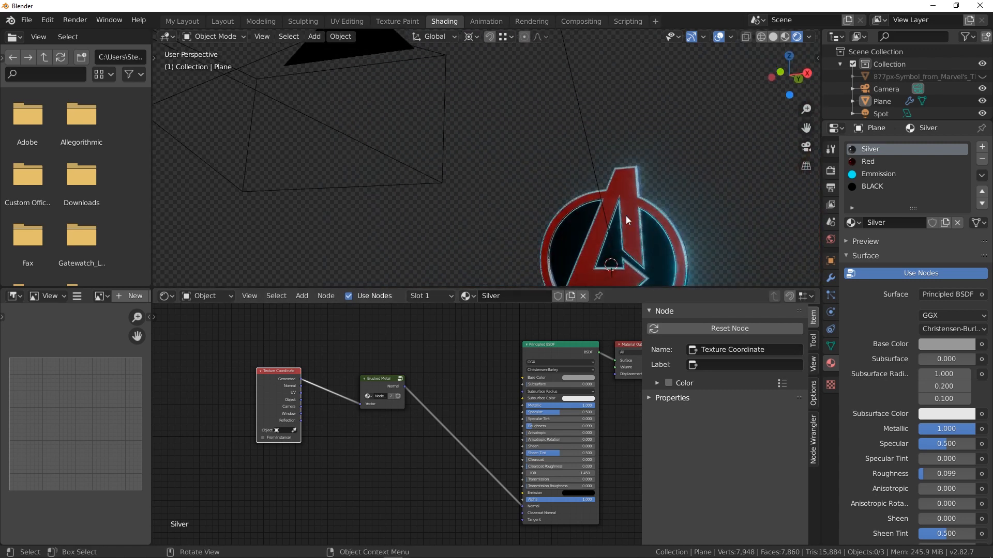
key(KP_0)
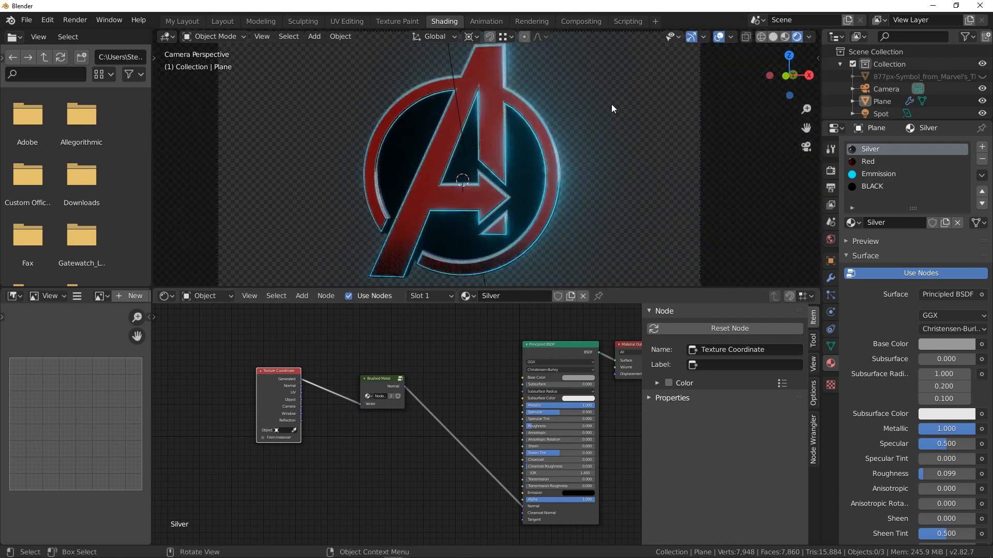
click(215, 19)
middle_drag(546, 268, 507, 268)
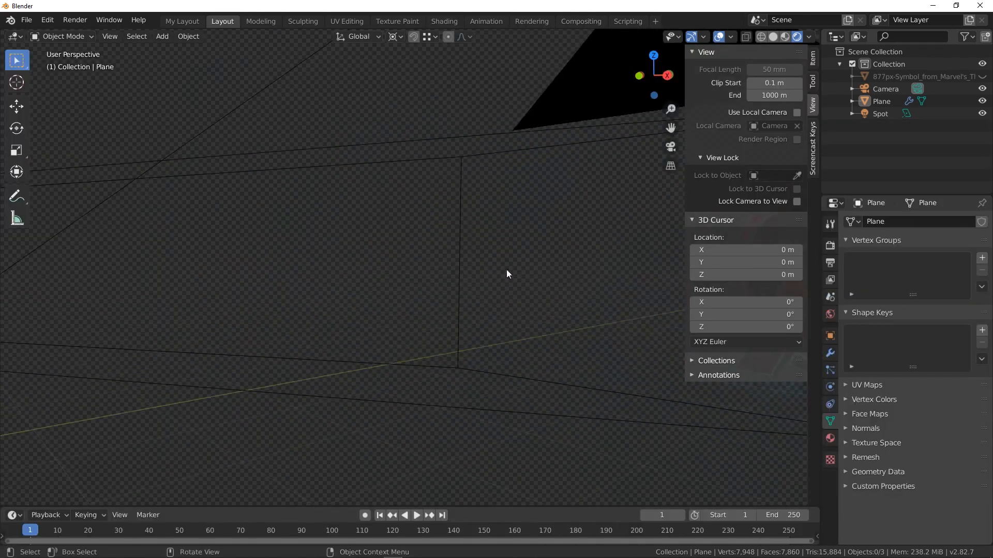
scroll(506, 269, down, 2)
shift+middle_drag(460, 334, 306, 351)
scroll(451, 333, down, 9)
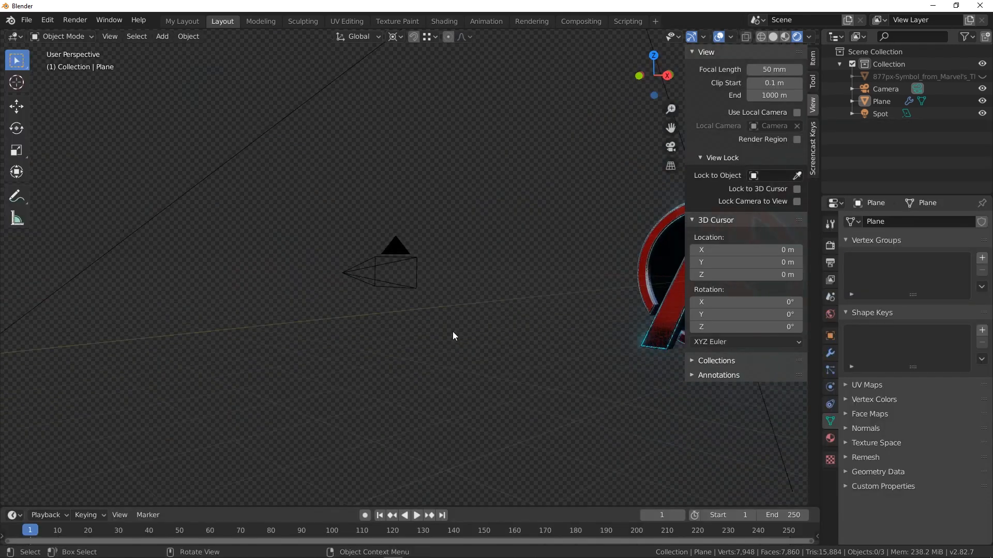
click(656, 249)
key(KP_0)
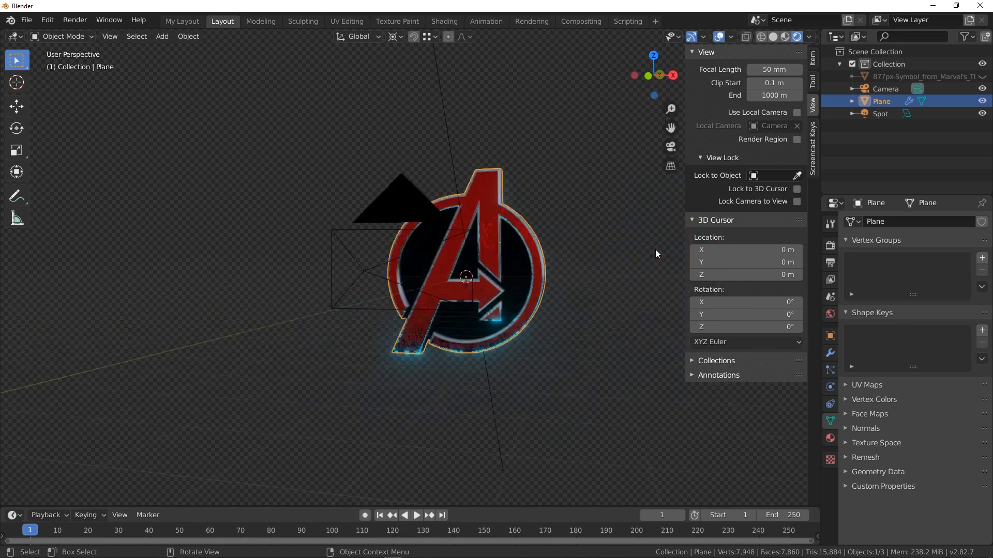
middle_drag(655, 249, 422, 278)
scroll(423, 279, up, 4)
middle_drag(454, 161, 597, 207)
shift+middle_drag(597, 206, 499, 265)
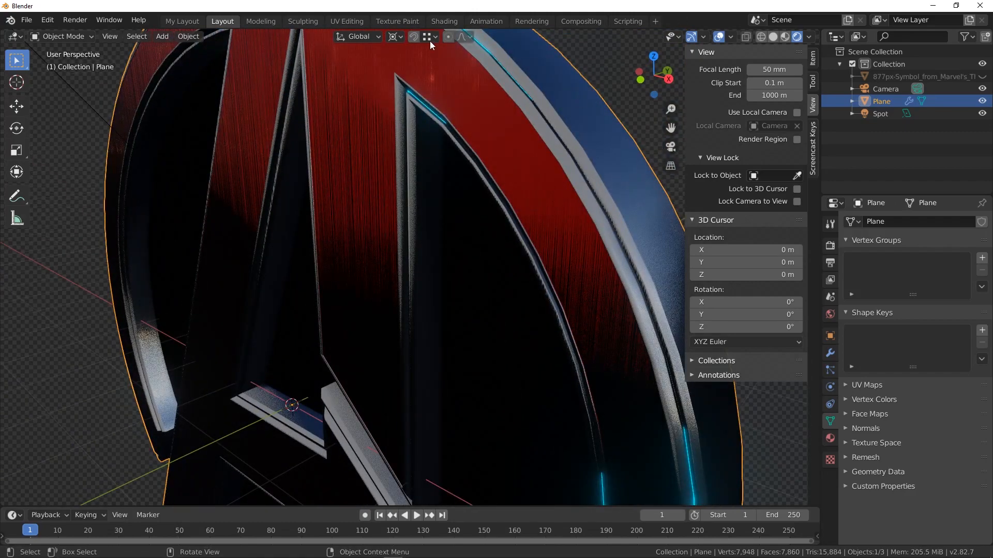
middle_drag(579, 170, 601, 187)
middle_drag(649, 434, 376, 408)
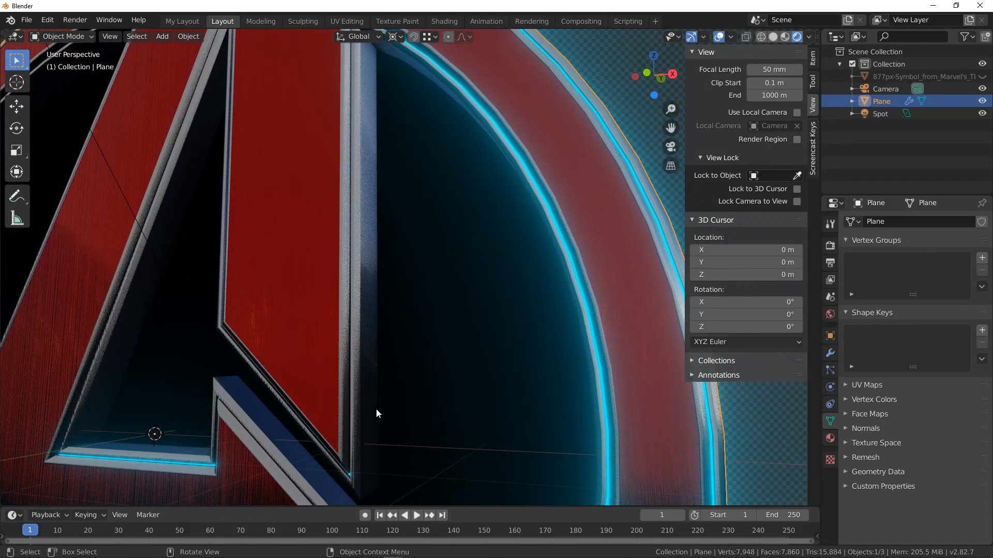
- Return to the Shading workspace and connect the Texture Coordinate's Object output to the Brushed Metal group's Vector input in the Silver material
click(444, 21)
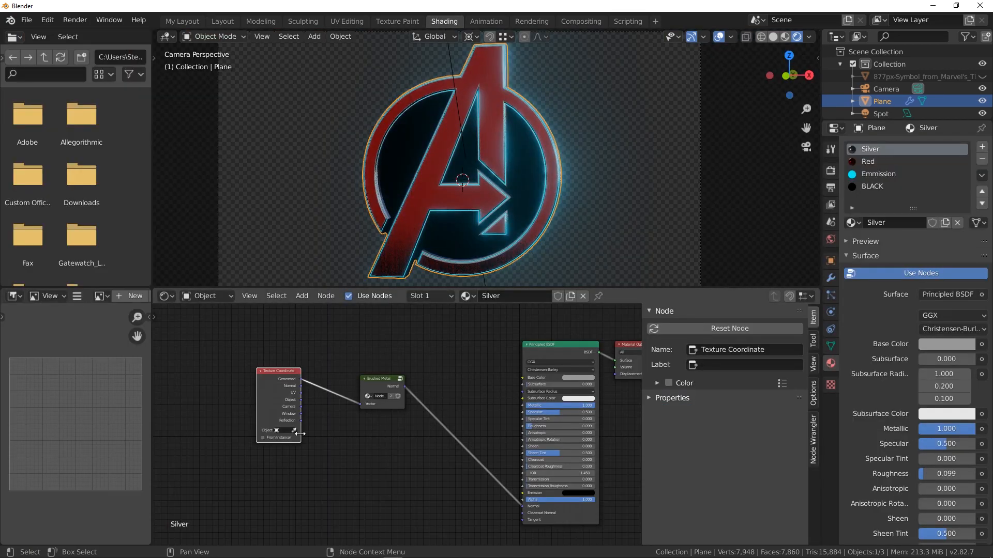
scroll(369, 393, up, 2)
click(360, 366)
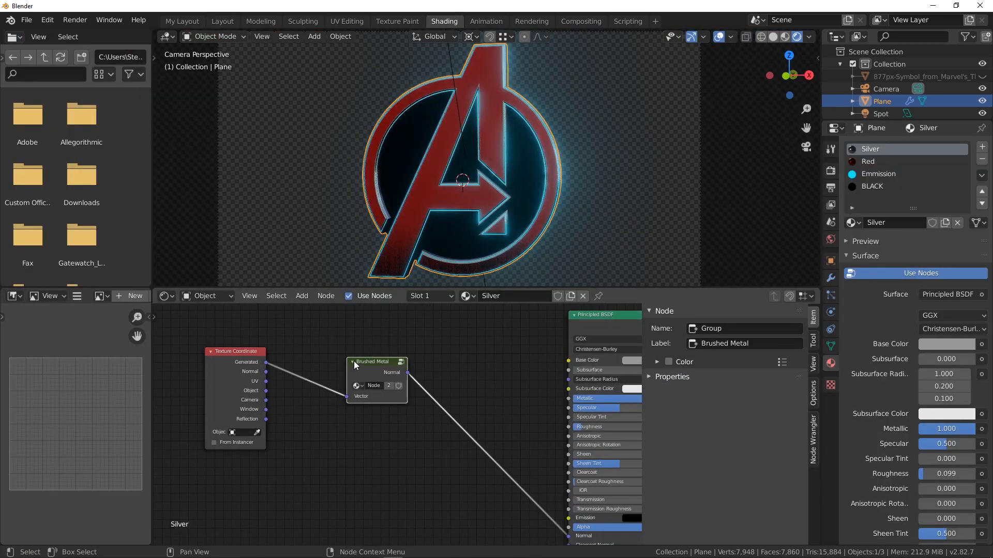
drag(267, 391, 350, 397)
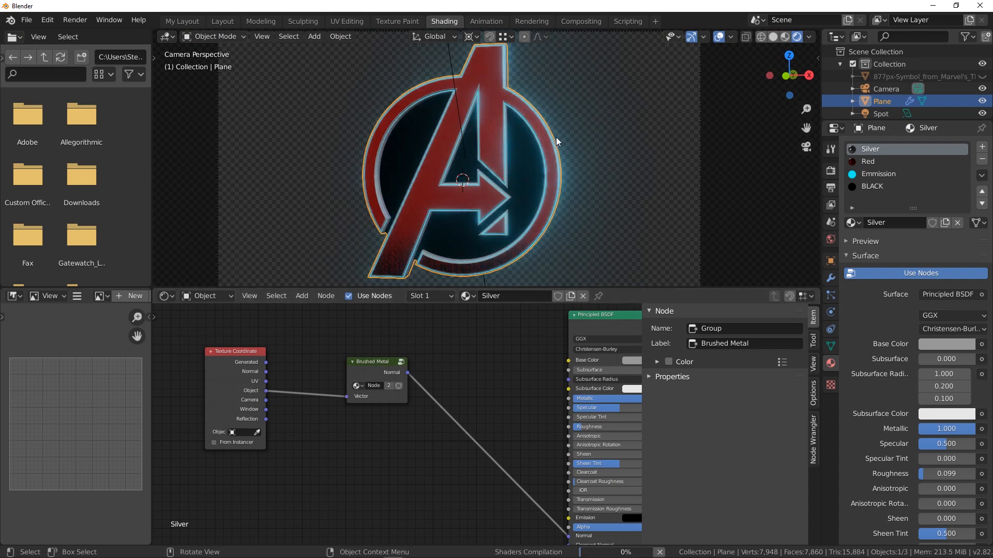
- Examine the silver trim's brushed texture through the camera at close range and with the whole logo in view
scroll(557, 137, up, 4)
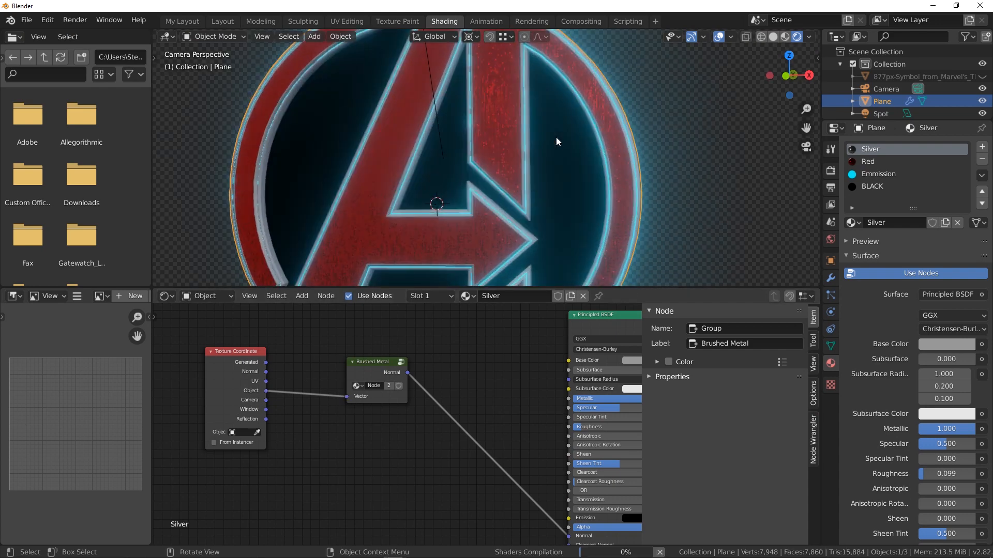
scroll(672, 194, down, 5)
scroll(495, 167, up, 4)
scroll(495, 166, up, 4)
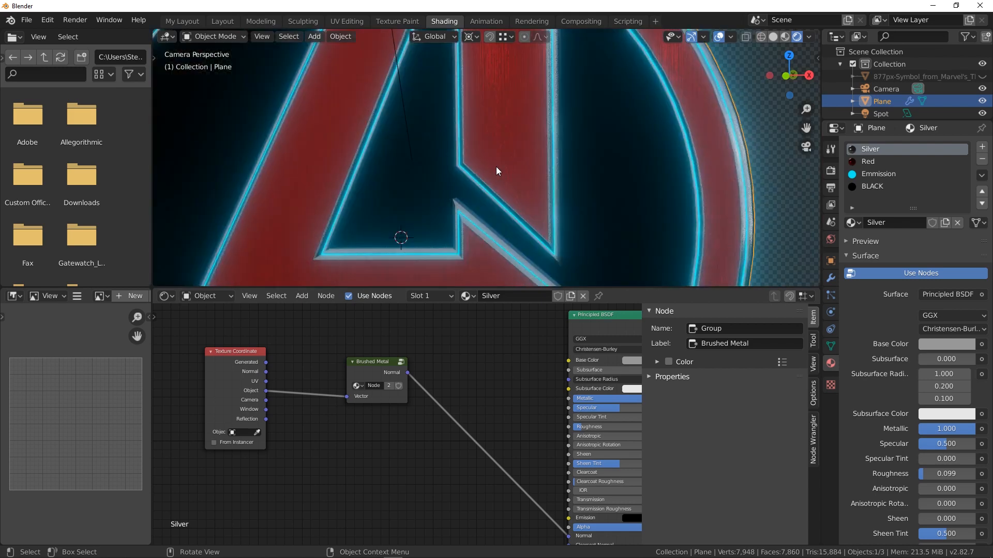
scroll(560, 161, down, 3)
scroll(559, 160, up, 5)
scroll(603, 142, up, 2)
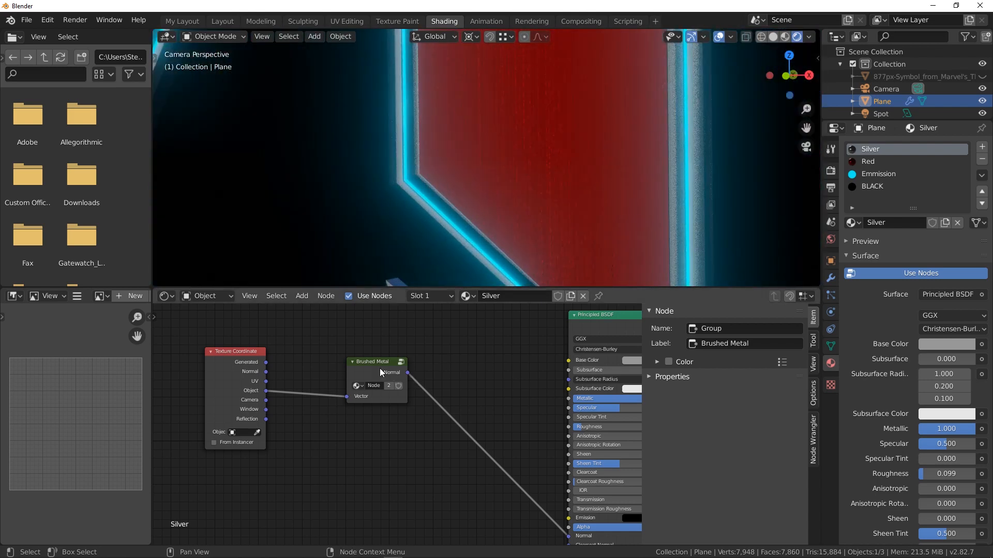
click(357, 385)
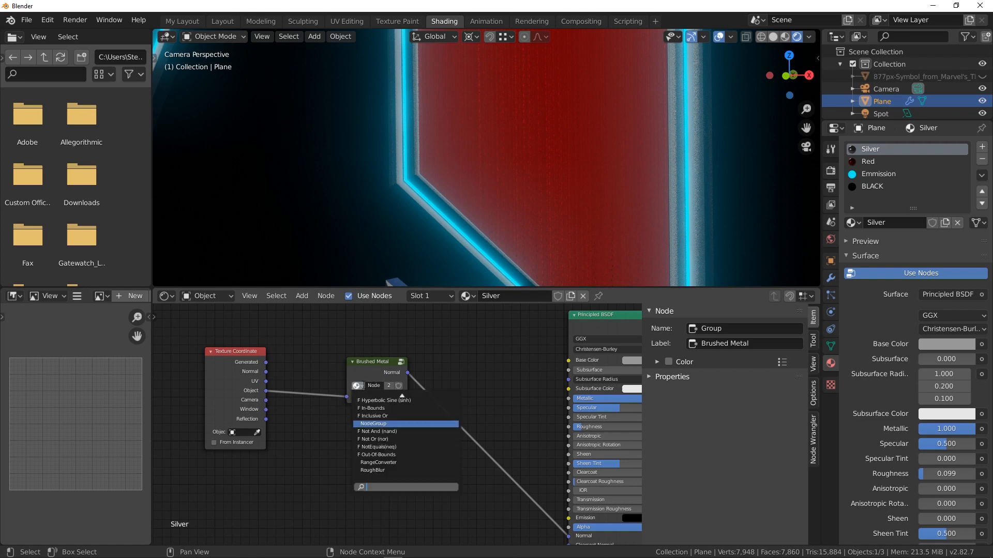
click(363, 372)
click(369, 362)
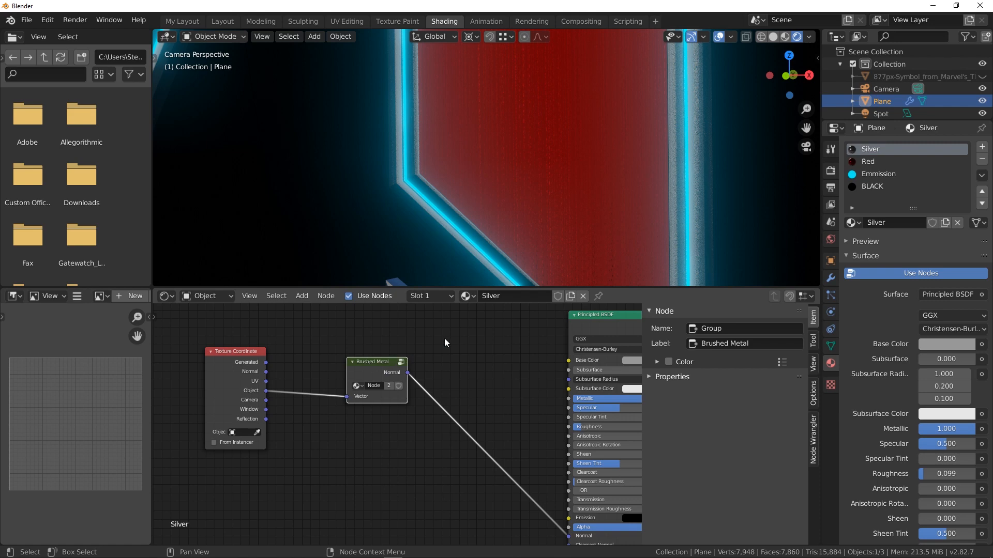
key(KP_0)
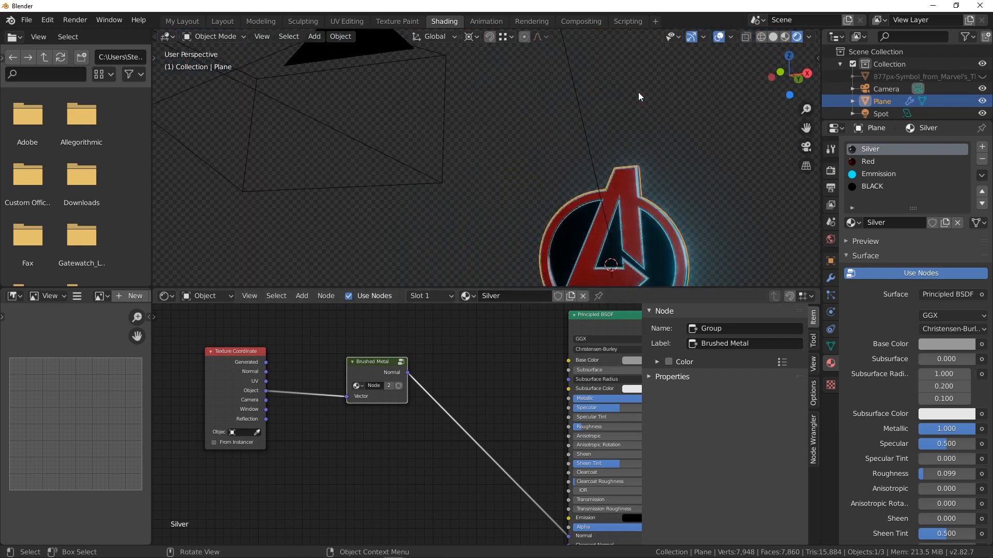
key(KP_0)
scroll(644, 133, up, 1)
scroll(644, 135, down, 8)
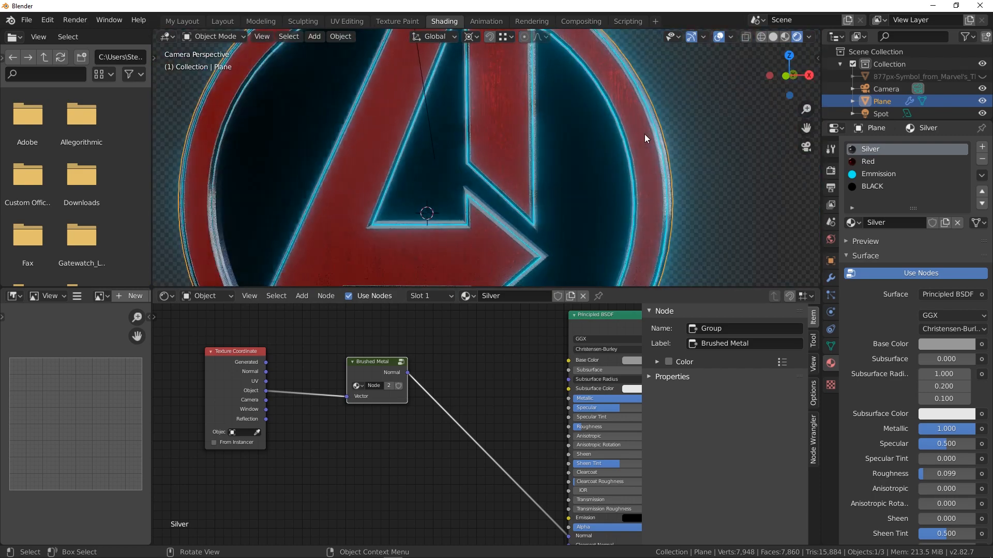
scroll(626, 142, down, 4)
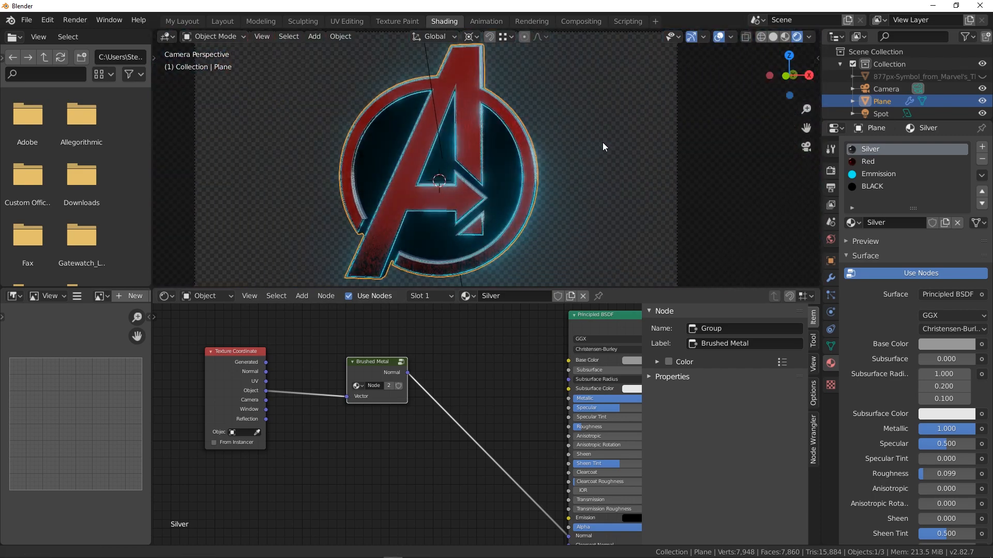
- Enable nodes in the Compositing workspace and spread the Render Layers and Composite nodes apart to make room between them
click(588, 23)
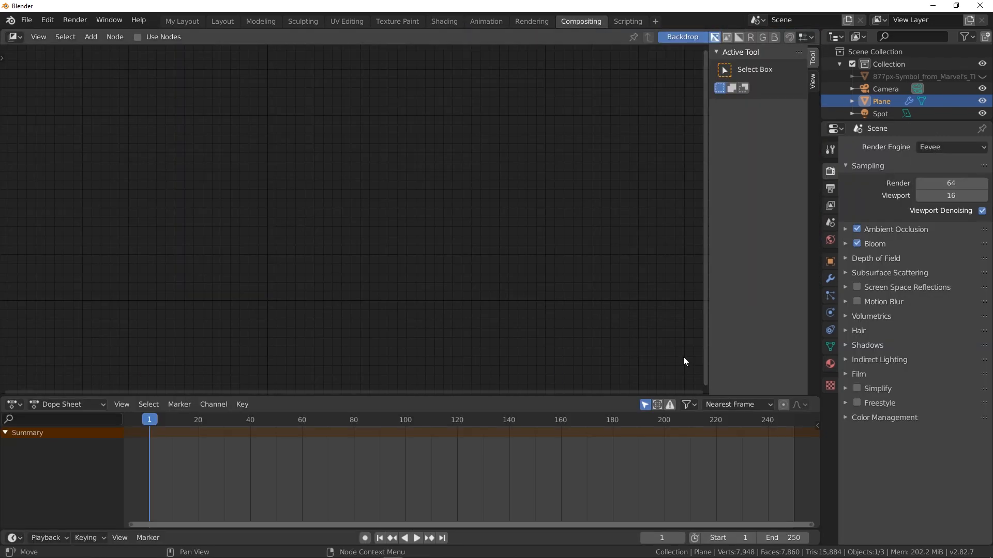
click(137, 38)
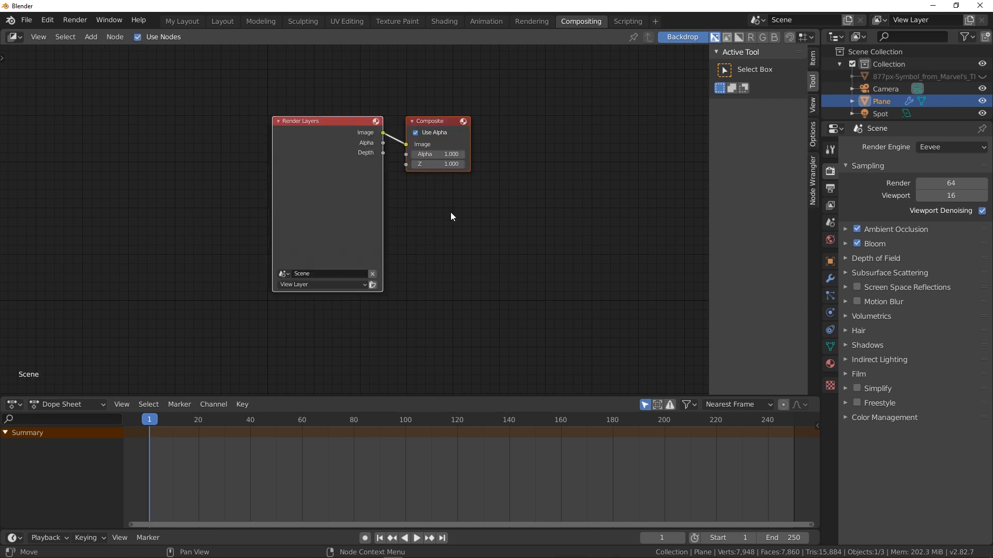
drag(326, 125, 88, 141)
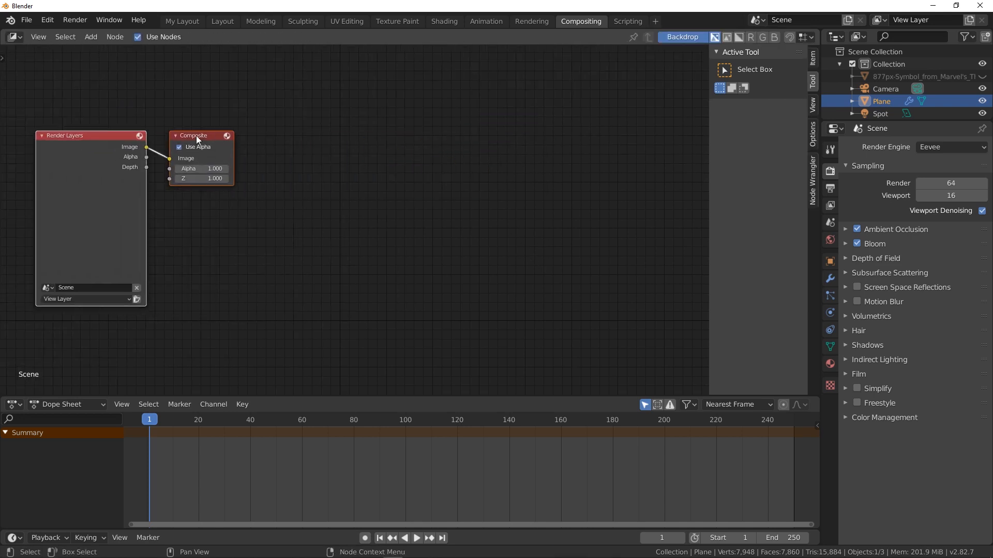
drag(196, 135, 570, 135)
click(353, 227)
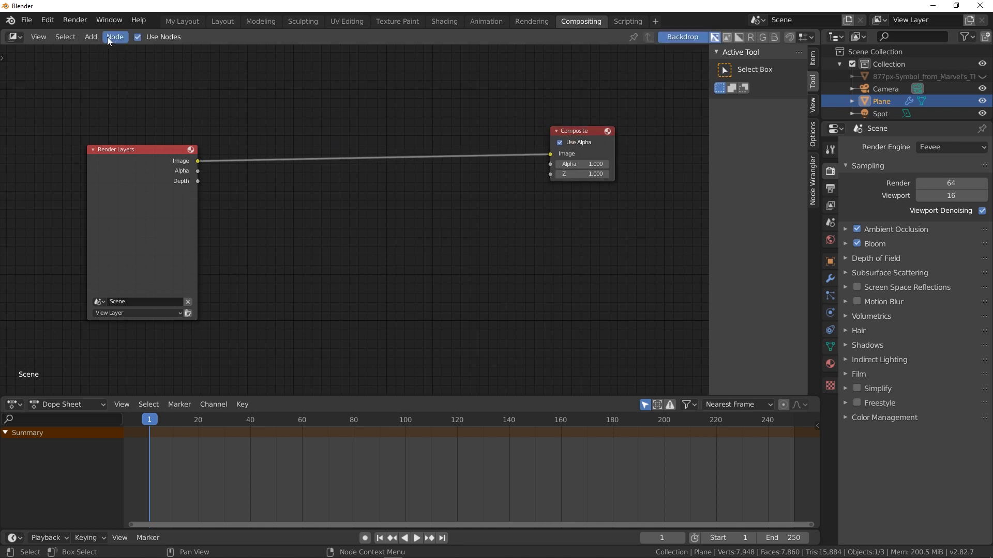
- Join the Dope Sheet area into the compositor node editor so the node editor fills the space
right_click(634, 397)
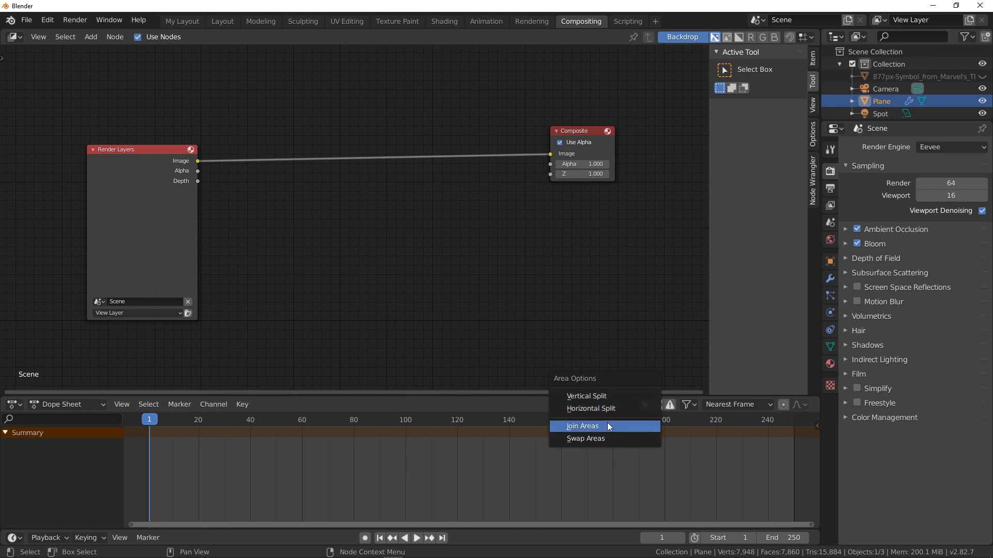
click(582, 426)
click(553, 466)
- Render the view layer from the Render Layers node and close the render result window
click(138, 224)
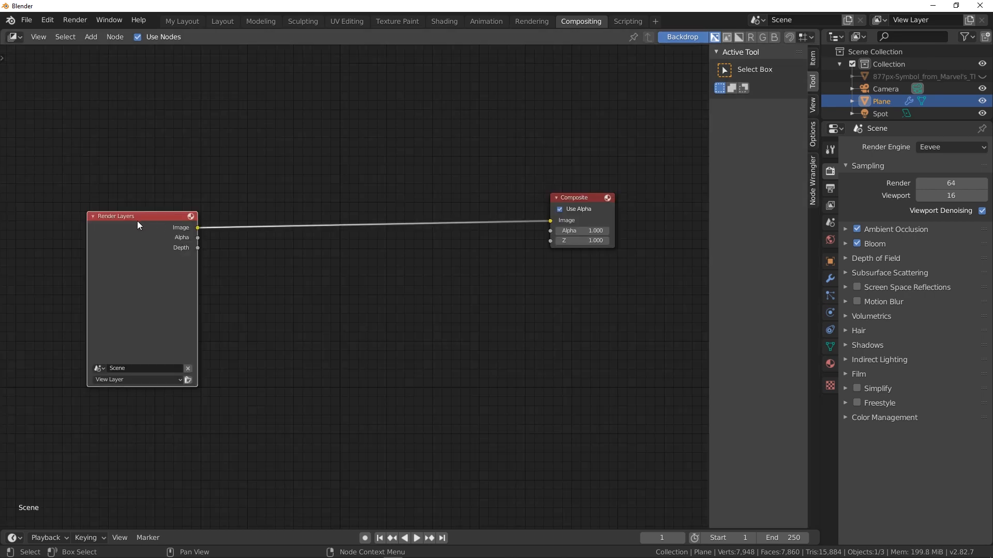
click(189, 380)
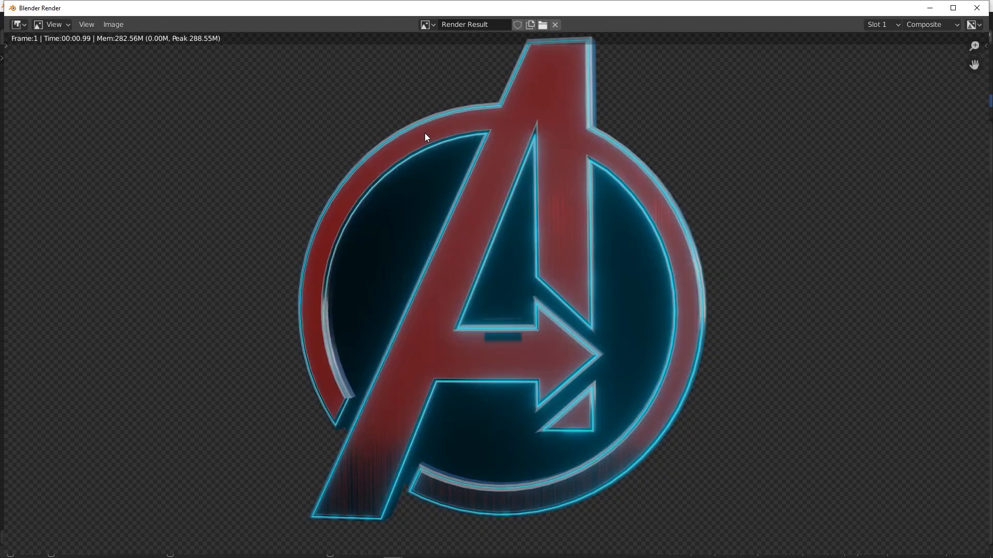
click(976, 8)
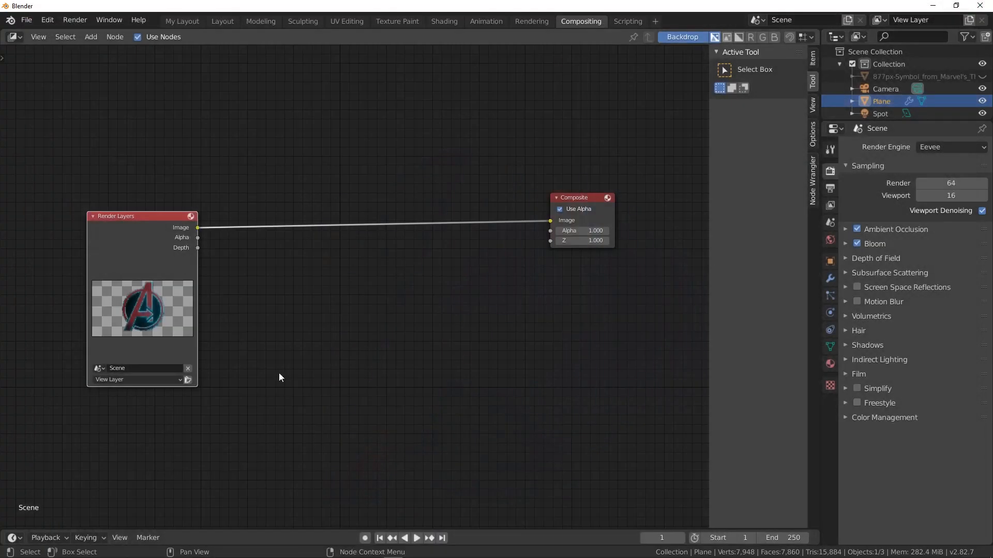
- Narrow the node editor's sidebar and fit the backdrop to the available space
click(108, 38)
click(681, 37)
drag(707, 86, 777, 76)
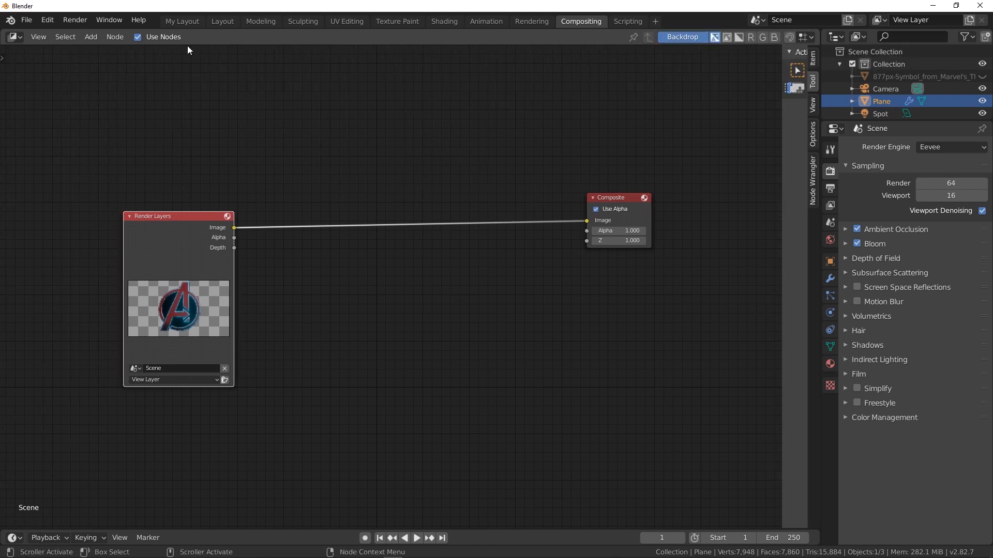
click(111, 37)
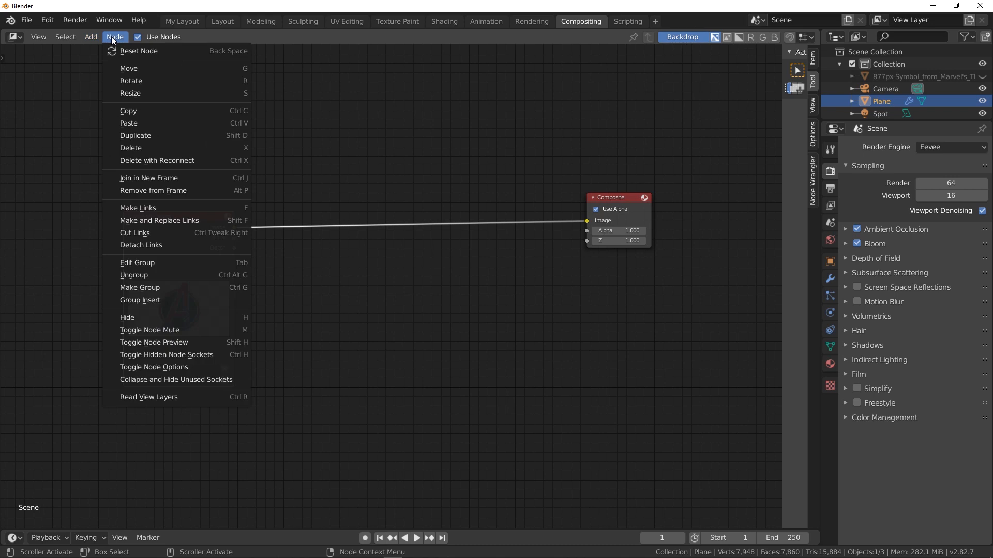
mouse_move(40, 37)
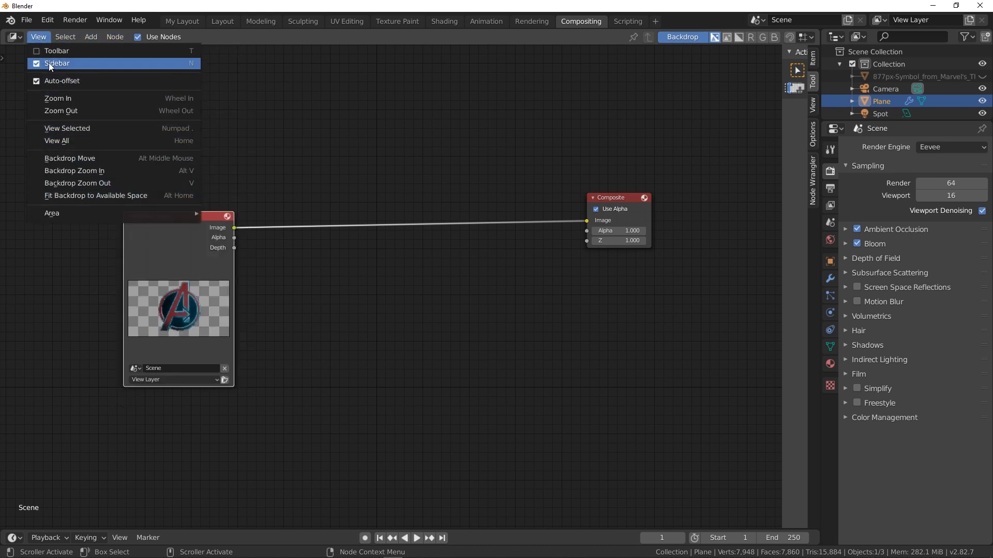
mouse_move(60, 210)
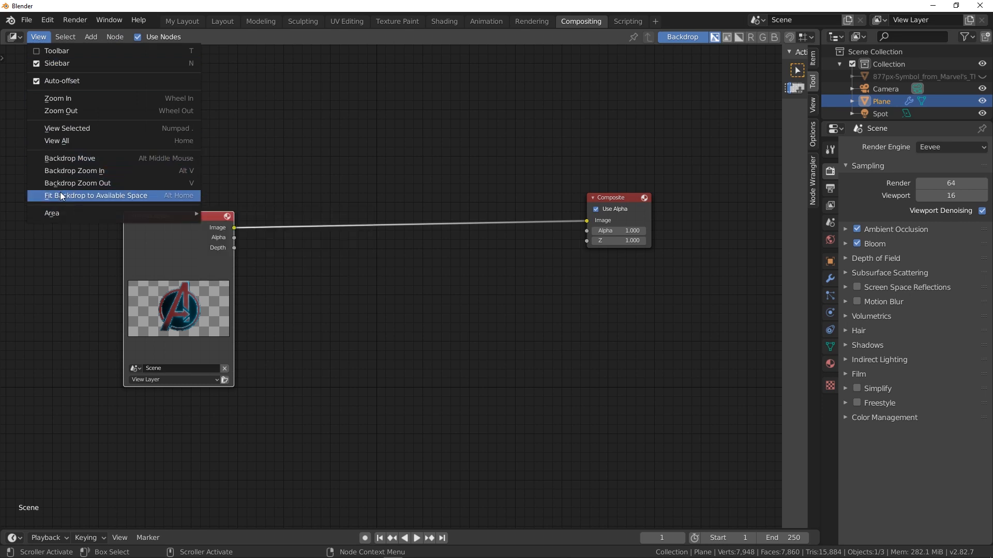
click(61, 196)
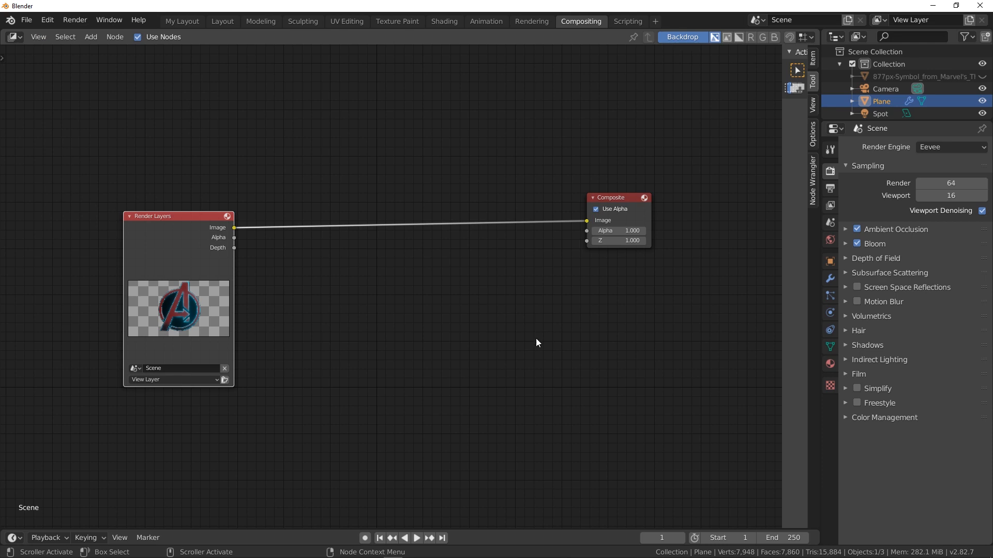
- Connect a Viewer node to the Render Layers Image output and place it just above the Composite node
click(198, 231)
ctrl+shift+click(197, 230)
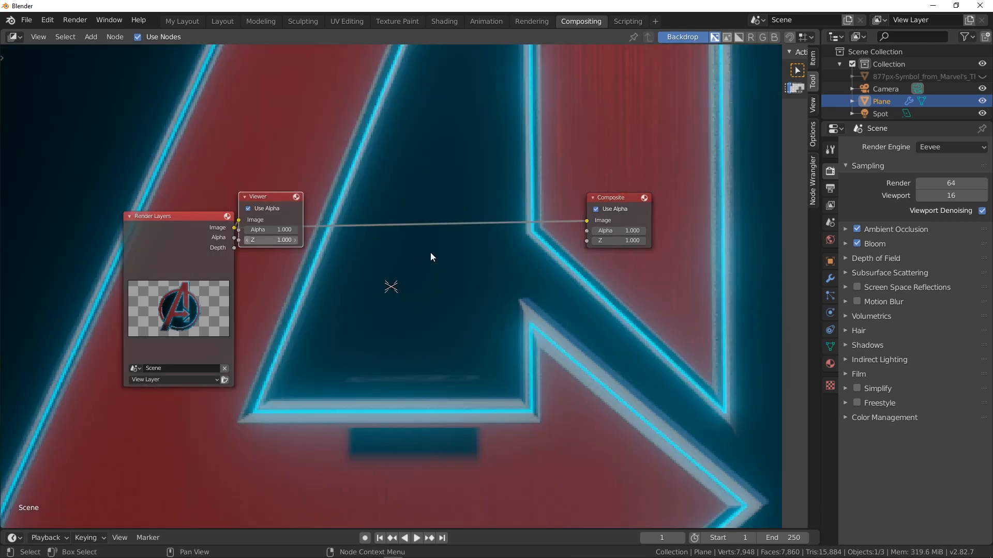
scroll(431, 256, down, 1)
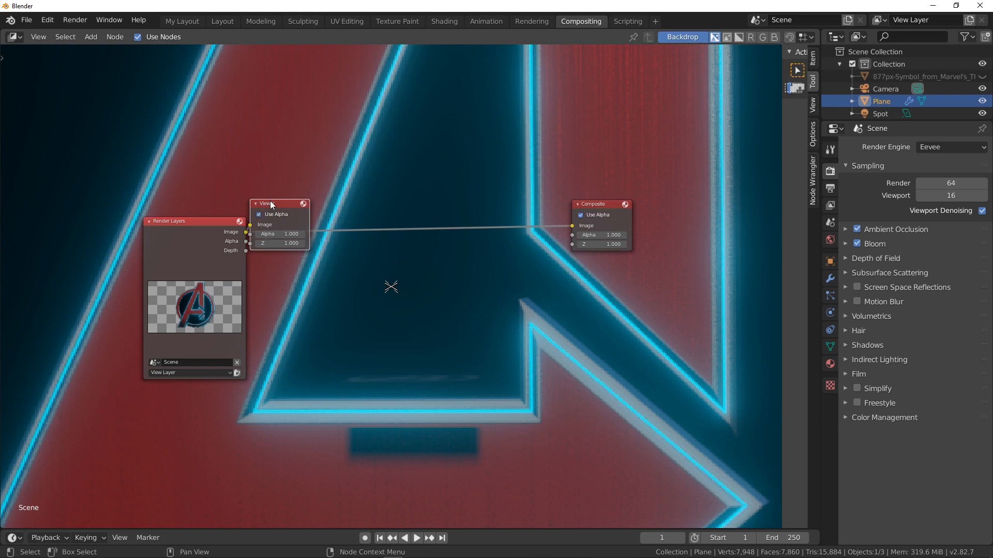
drag(269, 201, 595, 136)
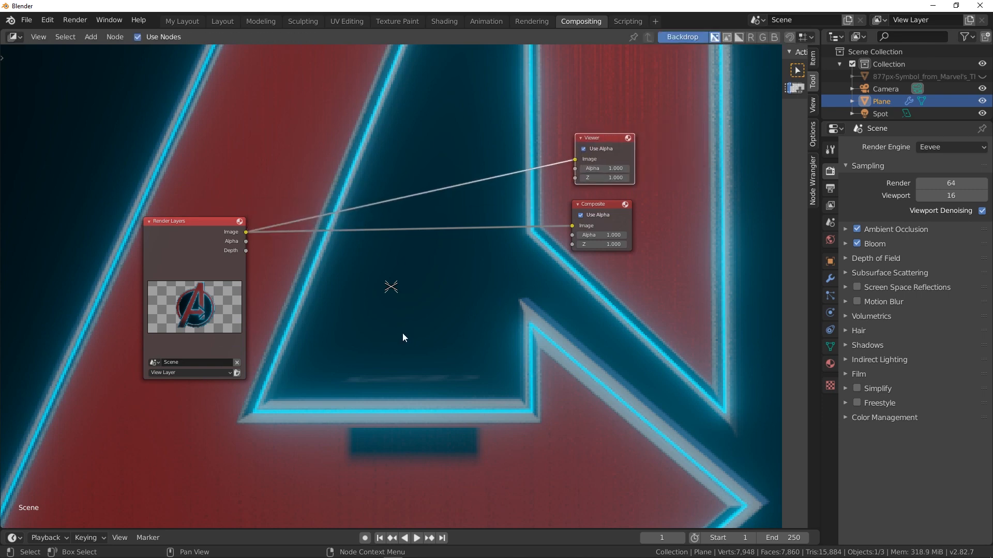
- Shrink the backdrop until the whole logo shows and move the Render Layers node clear of it
key(alt+v)
key(alt+v)
key(alt+v)
key(alt+v)
key(alt+v)
key(alt+v)
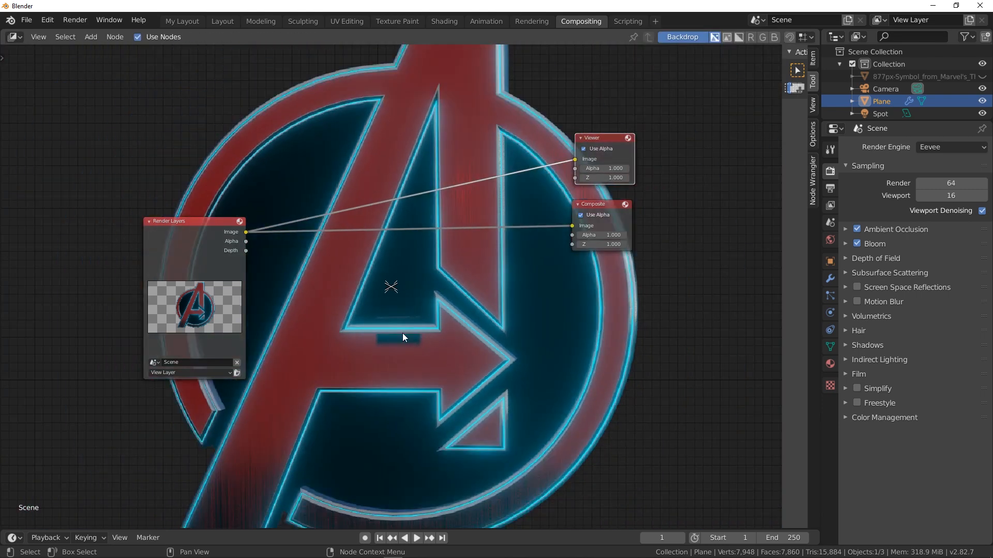
key(alt+v)
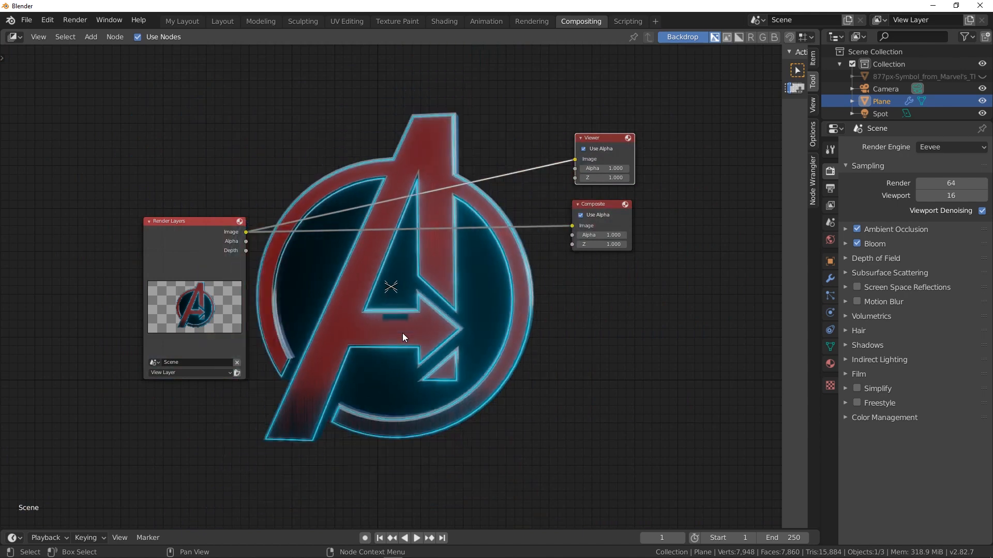
drag(192, 235, 83, 238)
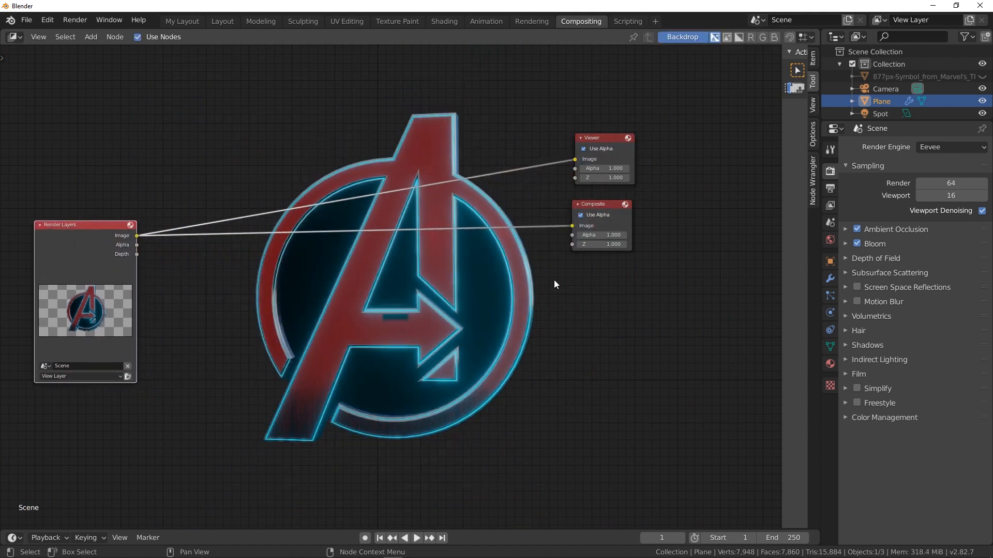
click(493, 361)
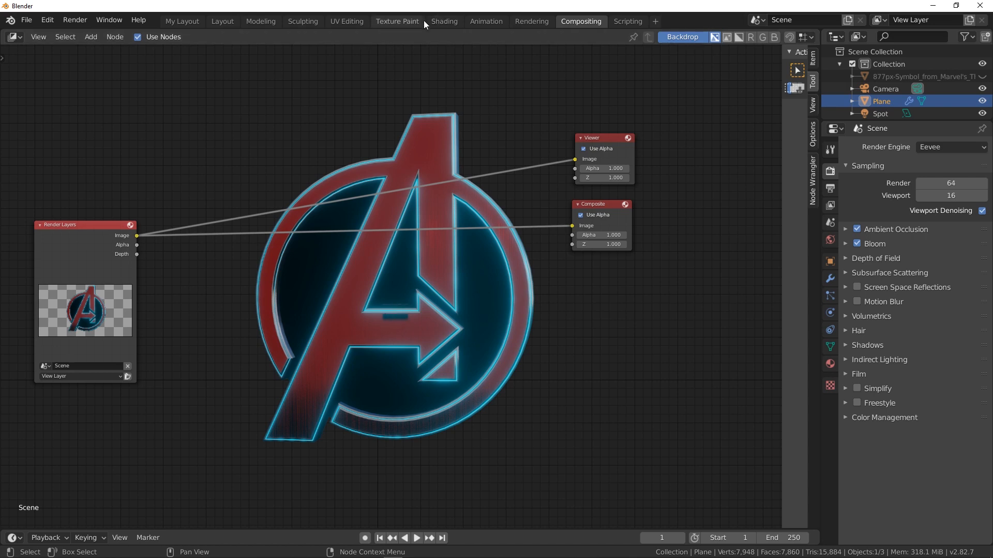
- Inspect the camera and the logo in the Shading workspace for the source of the dark rectangle, and return to Compositing
click(446, 21)
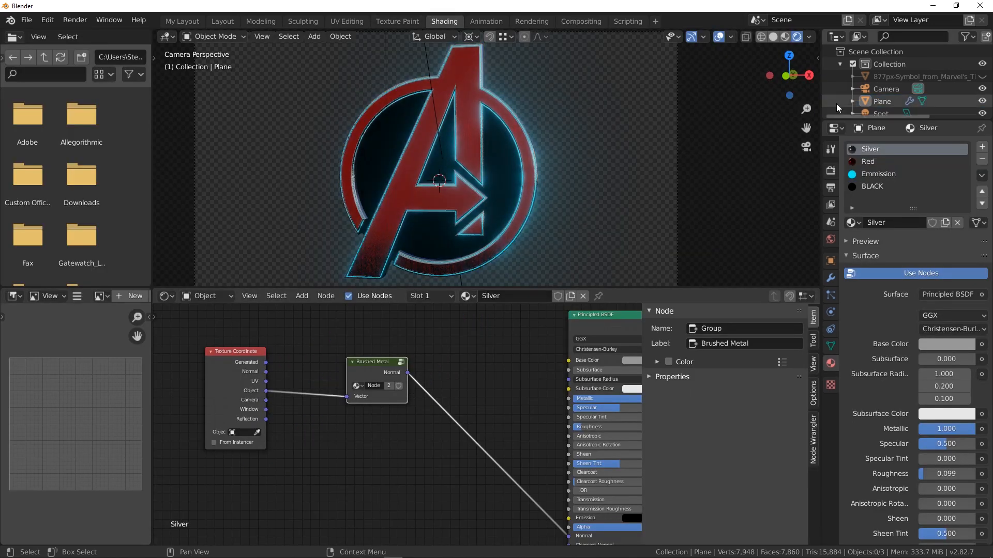
scroll(902, 98, down, 1)
click(885, 83)
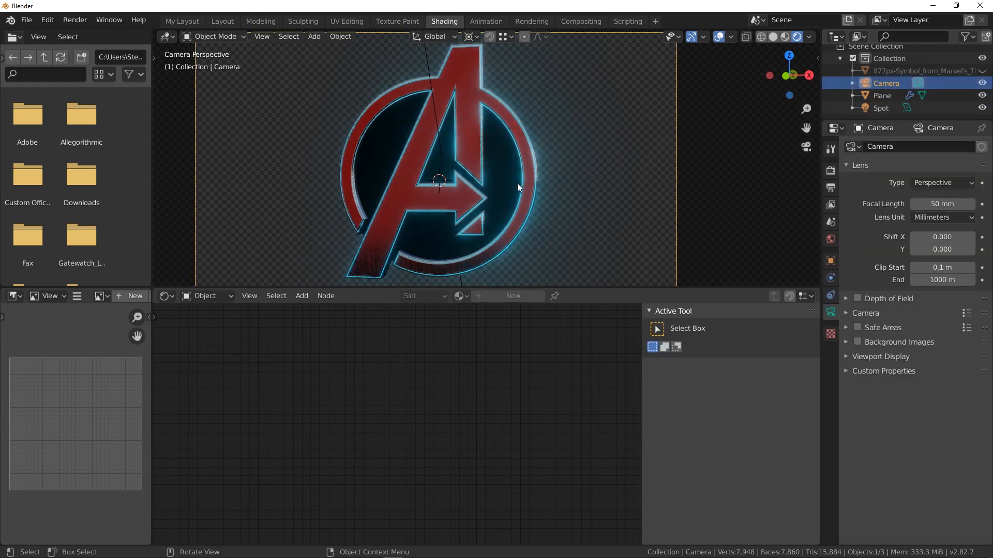
key(KP_Decimal)
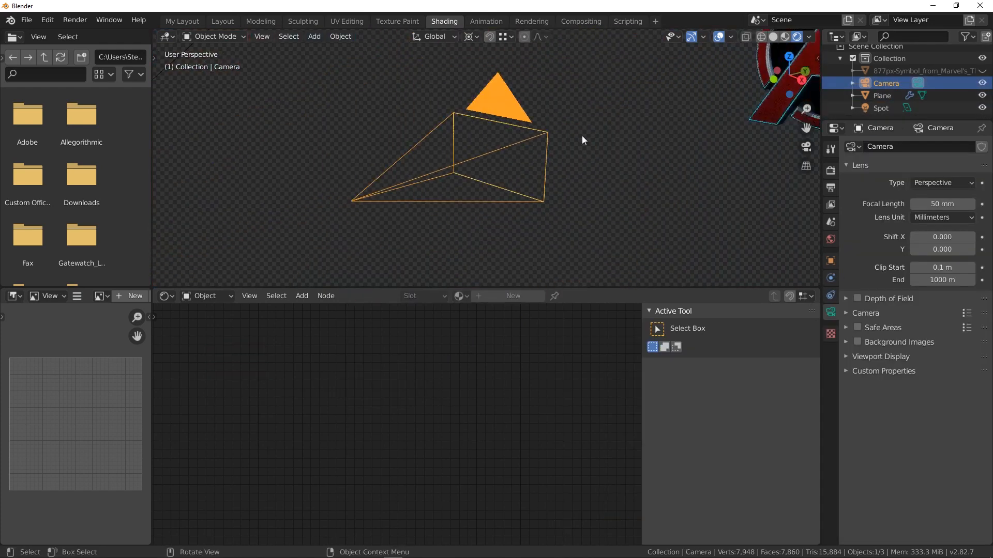
middle_drag(761, 91, 685, 117)
click(700, 141)
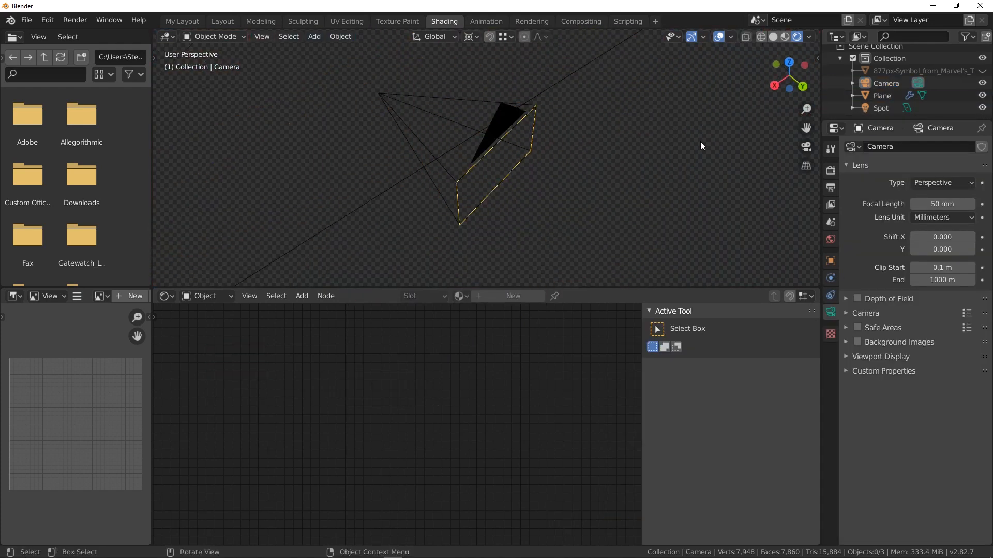
key(KP_0)
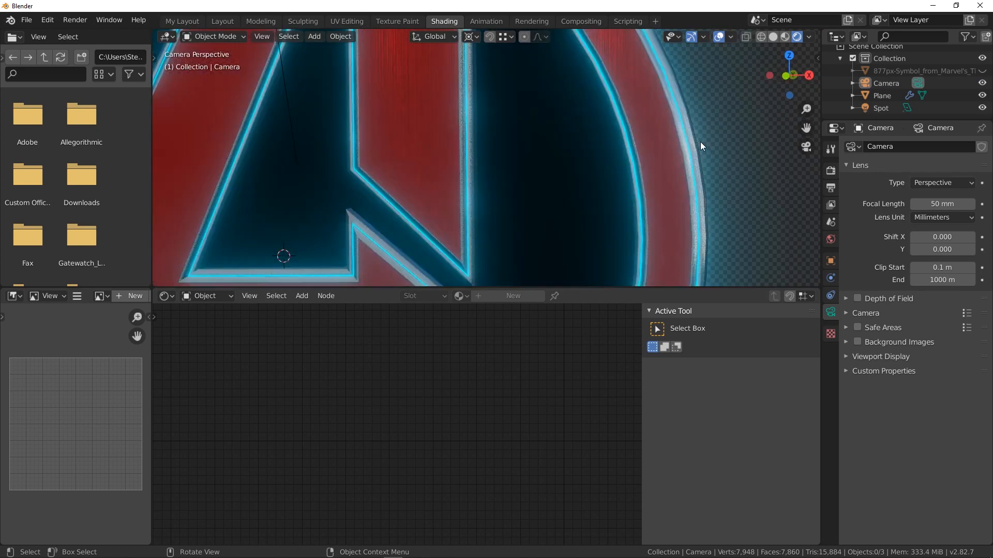
click(312, 256)
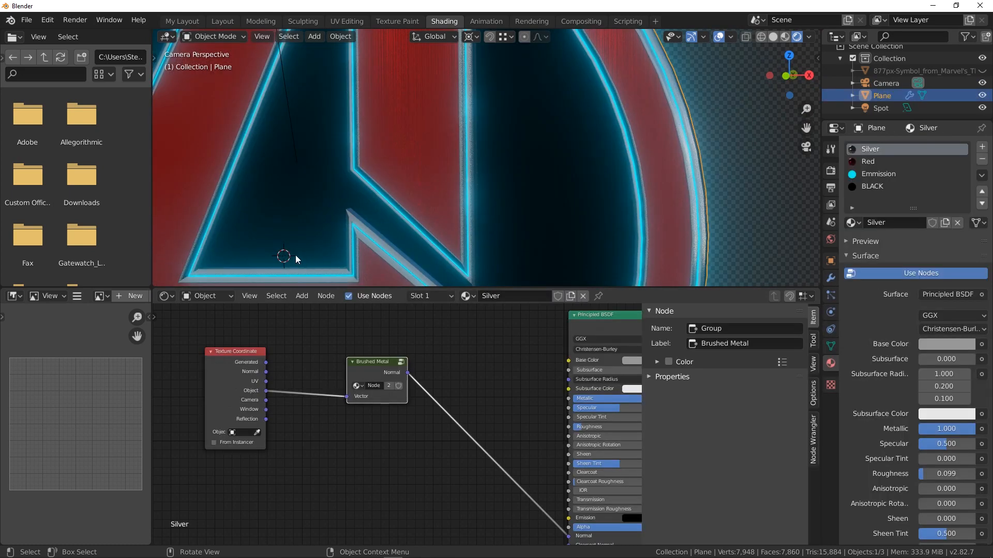
click(594, 21)
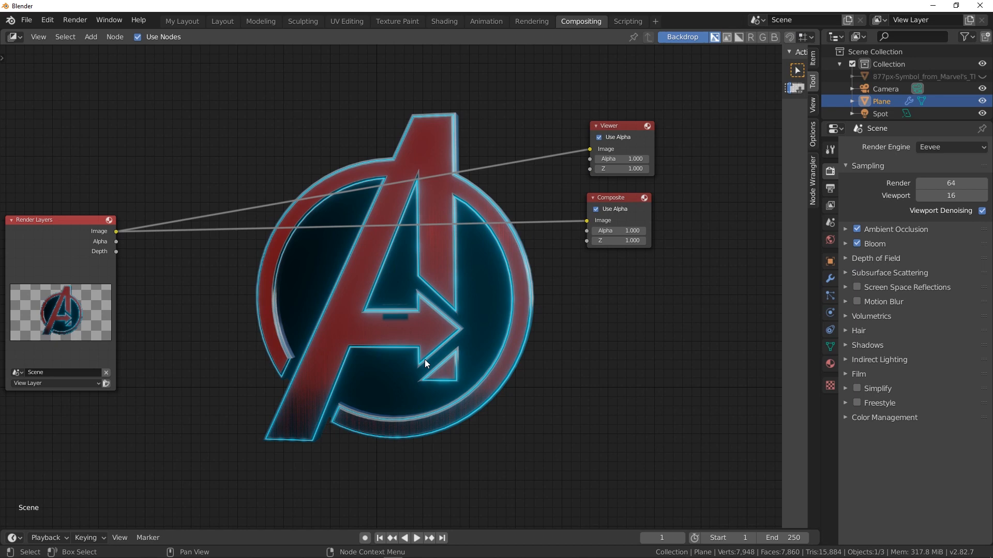
double_click(885, 102)
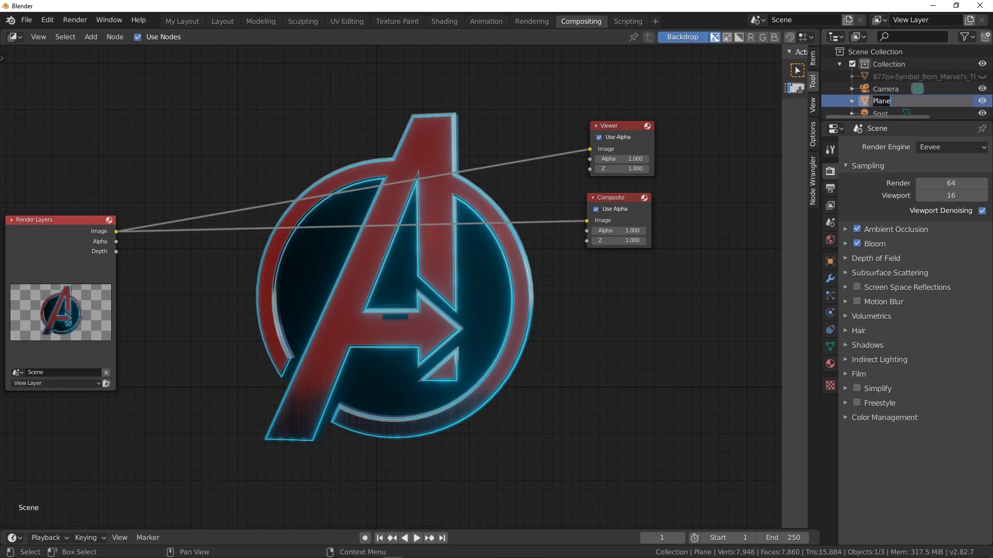
click(885, 103)
click(225, 63)
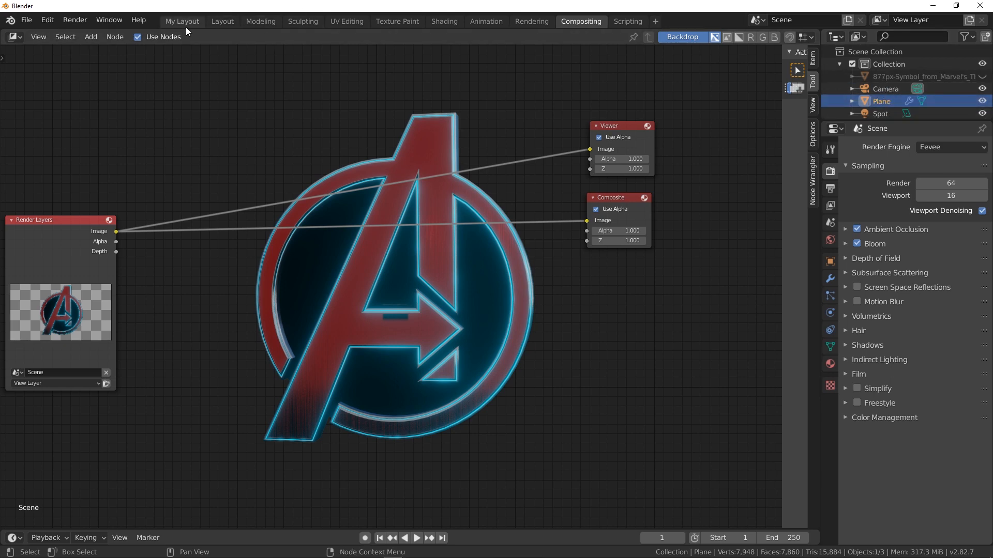
- Show the logo in wireframe shading in the Layout workspace
click(212, 24)
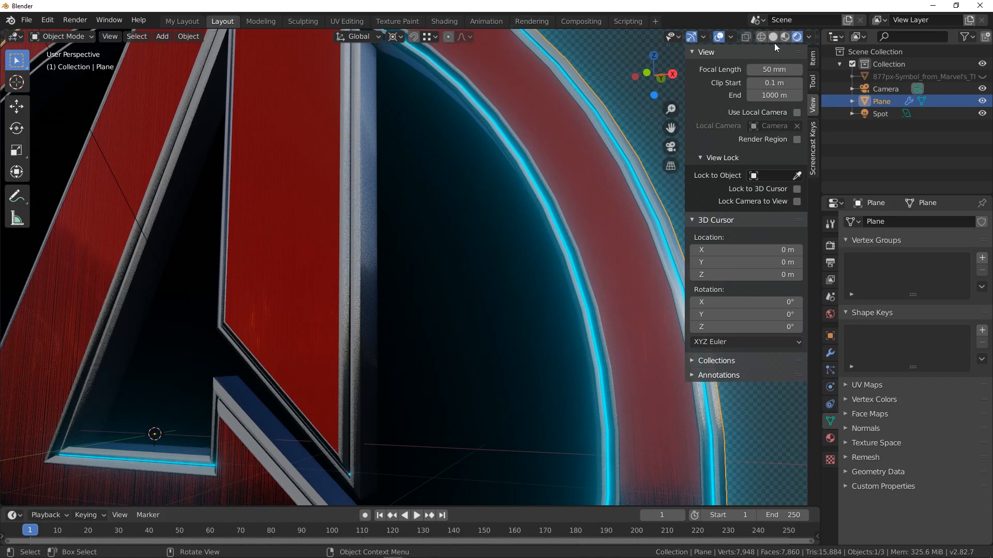
click(761, 36)
scroll(428, 301, down, 5)
mouse_move(435, 341)
middle_down()
mouse_move(376, 398)
mouse_move(290, 355)
mouse_move(404, 367)
mouse_move(482, 357)
mouse_move(389, 378)
mouse_move(427, 268)
middle_up()
middle_drag(521, 292, 498, 297)
scroll(349, 240, up, 2)
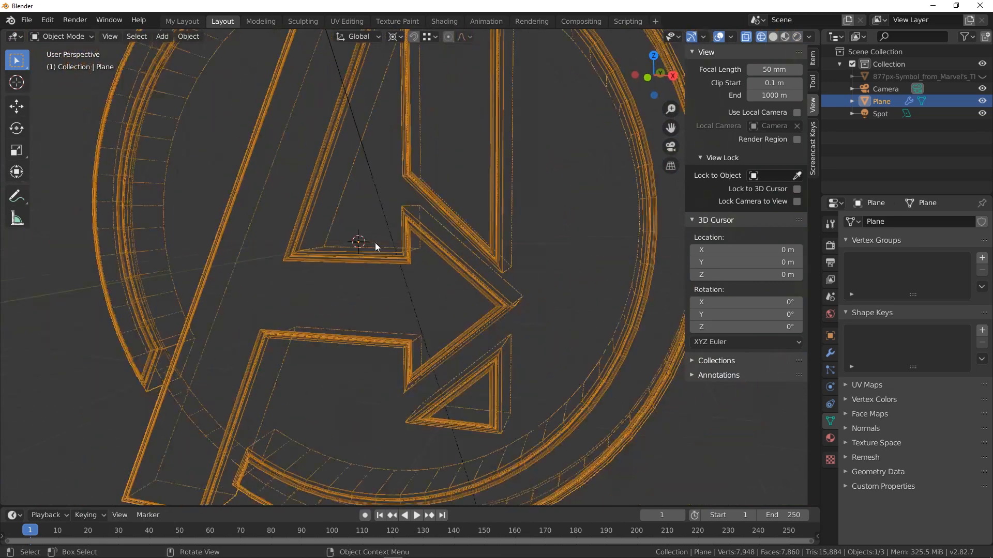
- Unhide the hidden Marvel symbol object and delete it together with the Spot light
key(a)
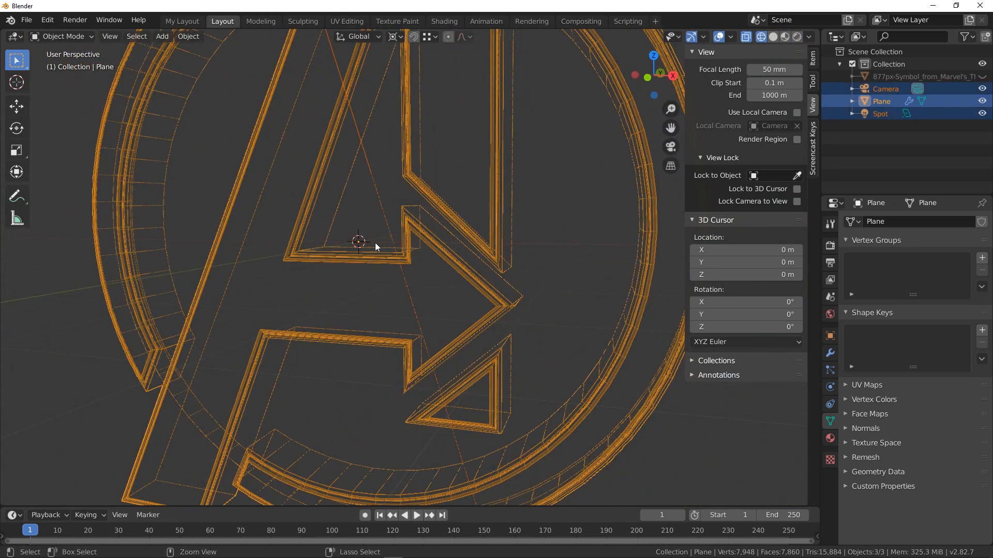
alt+click(375, 243)
click(374, 243)
key(alt+h)
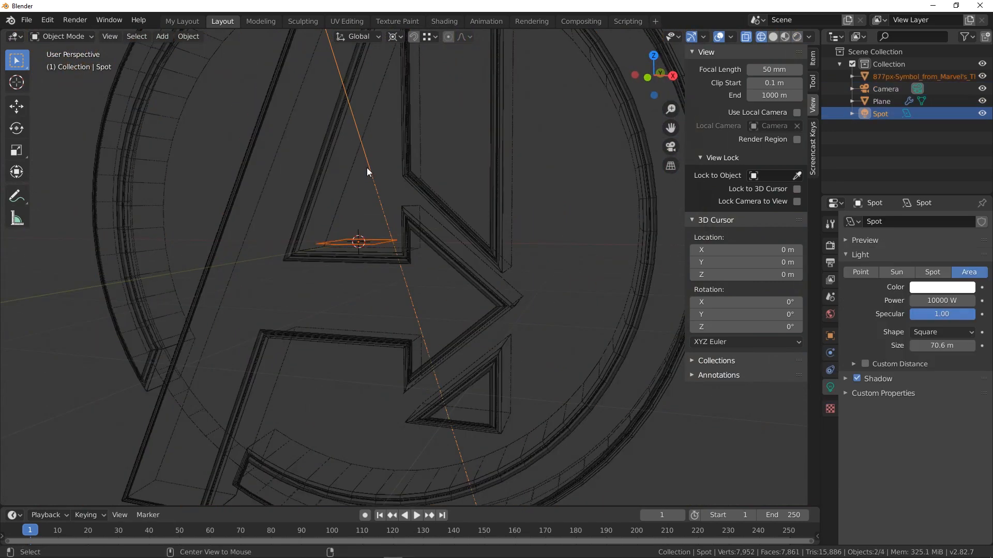
key(Delete)
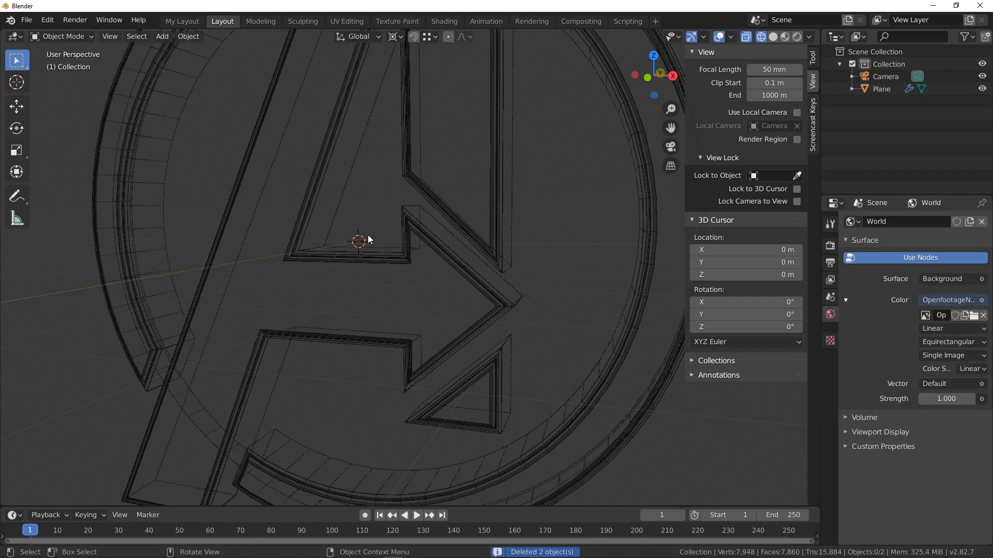
middle_drag(399, 234, 405, 245)
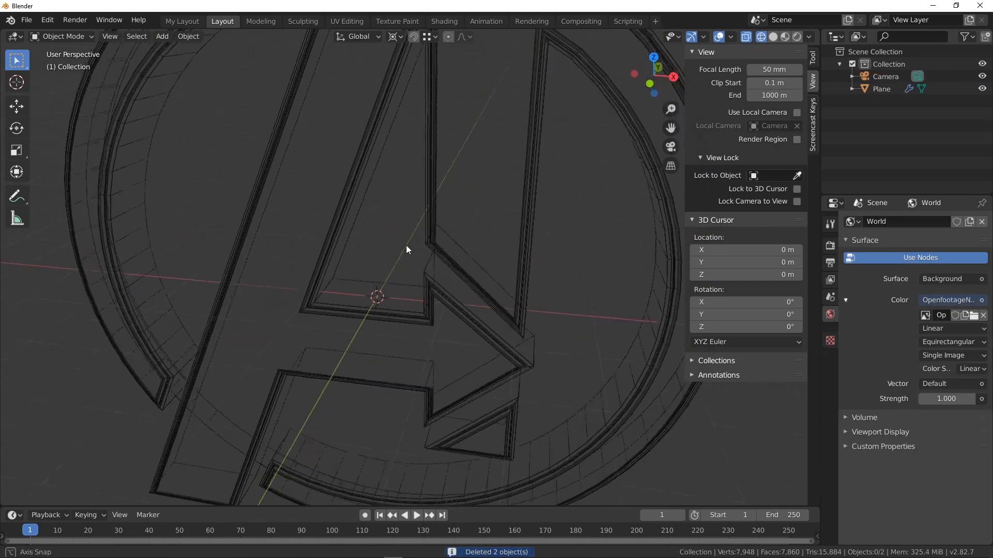
scroll(391, 284, up, 5)
key(KP_0)
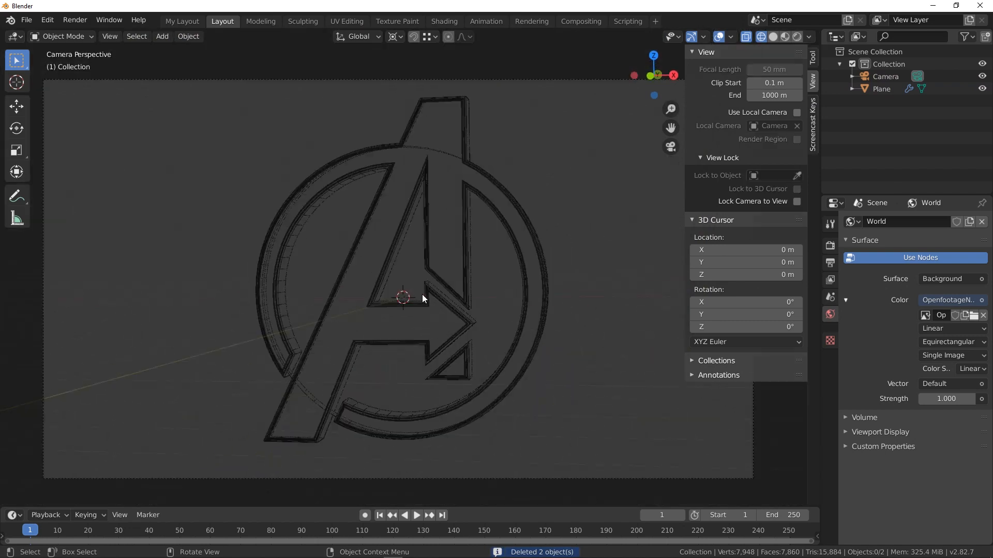
- Re-render the view layer in the Compositing workspace and close the render result window
click(569, 22)
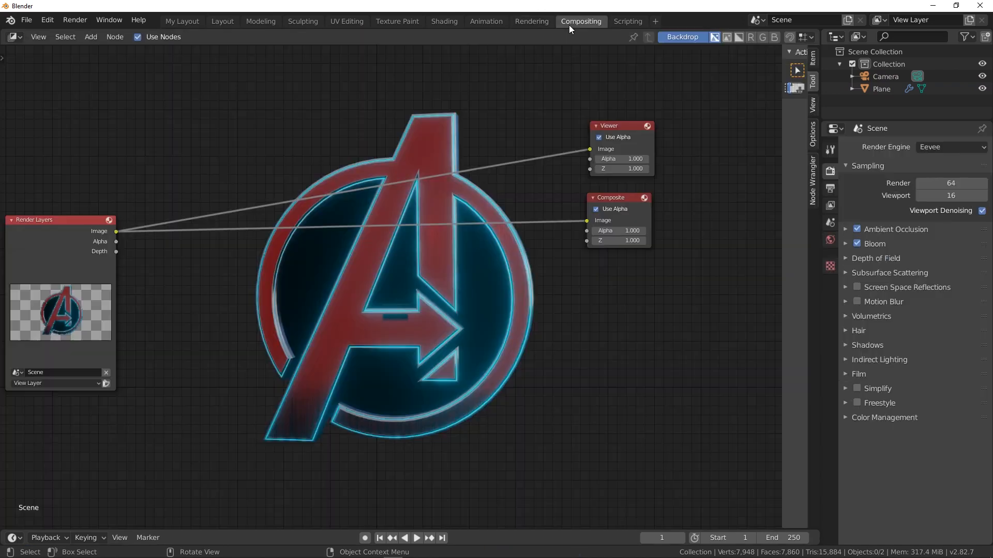
middle_drag(455, 236, 441, 249)
shift+middle_drag(494, 231, 585, 194)
click(183, 358)
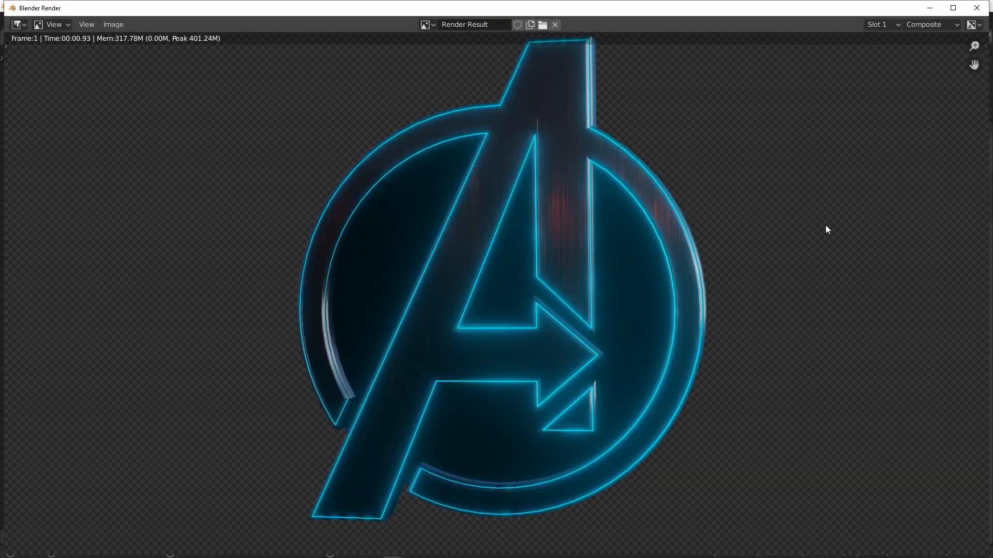
click(977, 8)
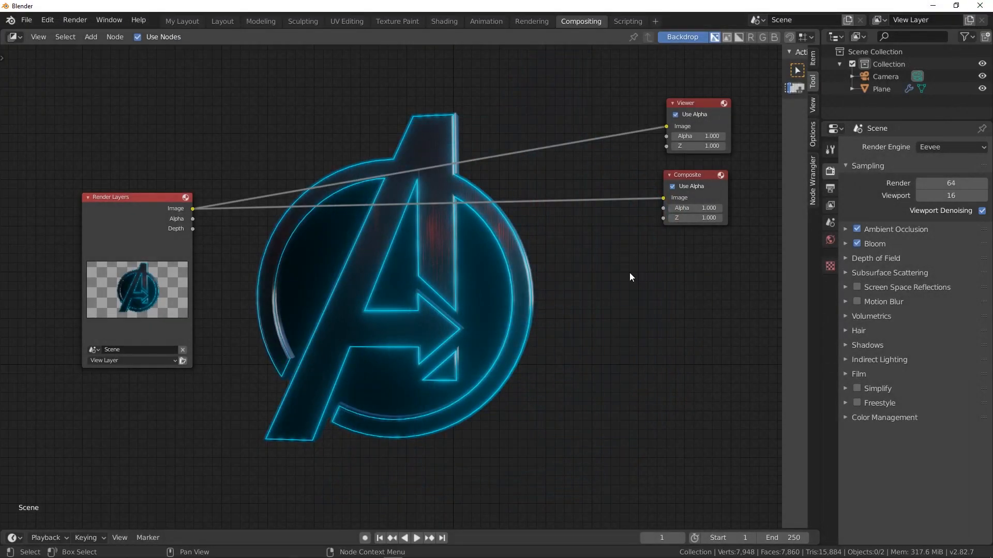
- Undo the deletion of the Marvel symbol object and the Spot light in the Layout workspace
click(215, 21)
scroll(452, 238, down, 2)
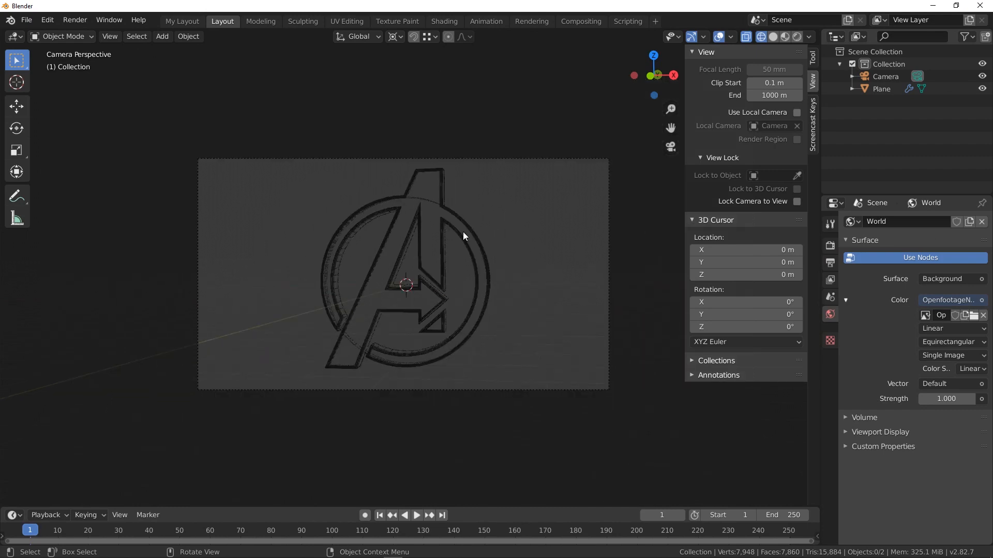
mouse_move(516, 222)
middle_down()
mouse_move(579, 206)
mouse_move(505, 246)
mouse_move(519, 230)
middle_up()
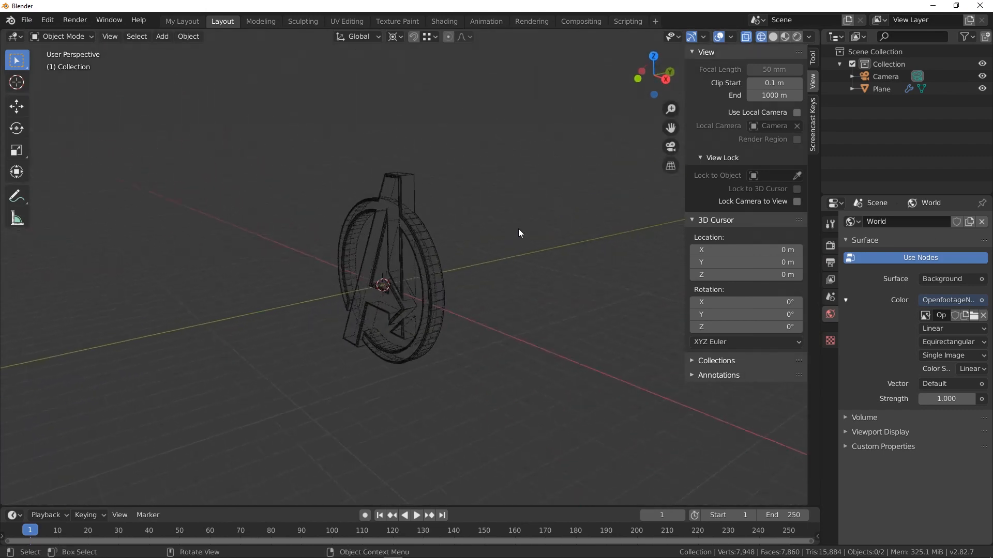
key(ctrl+z)
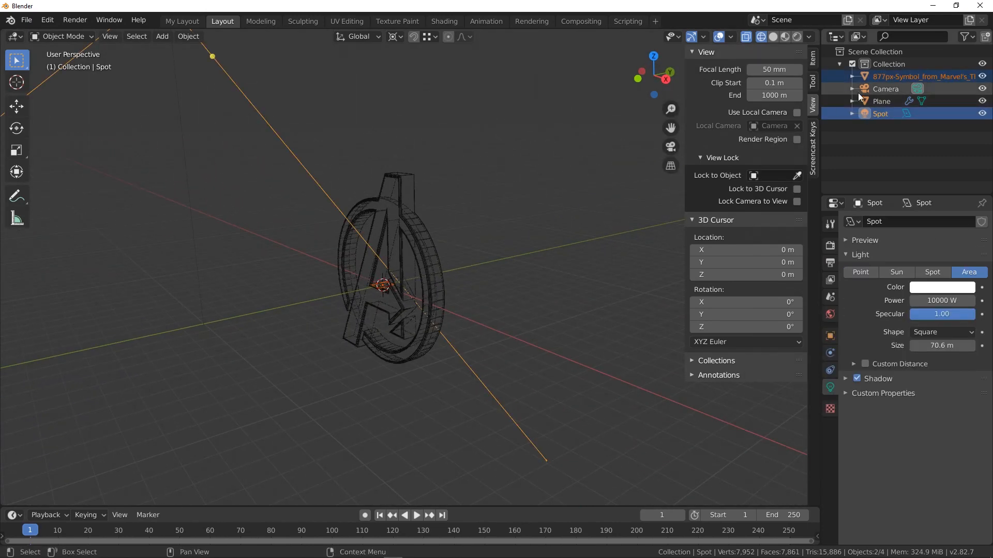
- Delete only the 877px-Symbol object from the collection and look through the camera
click(880, 77)
click(881, 90)
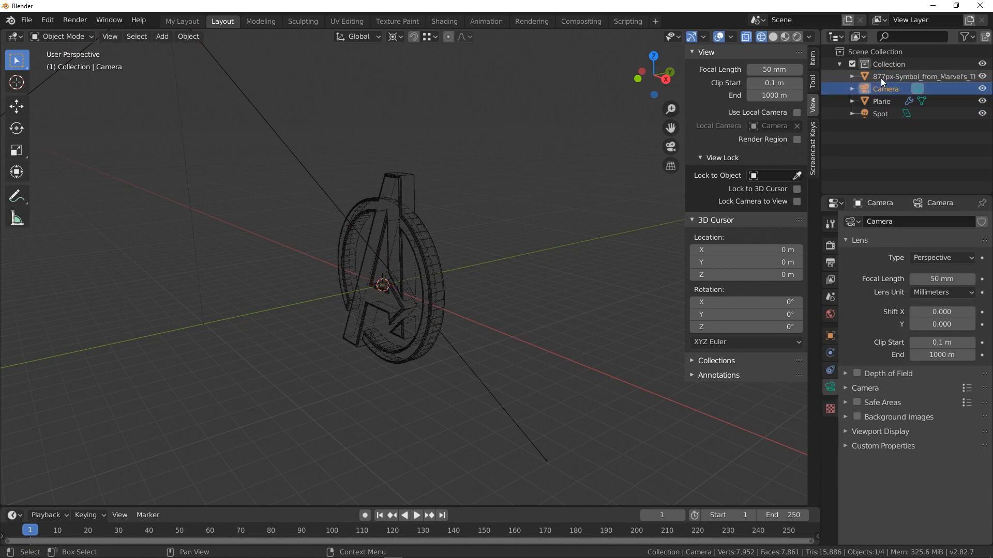
click(880, 77)
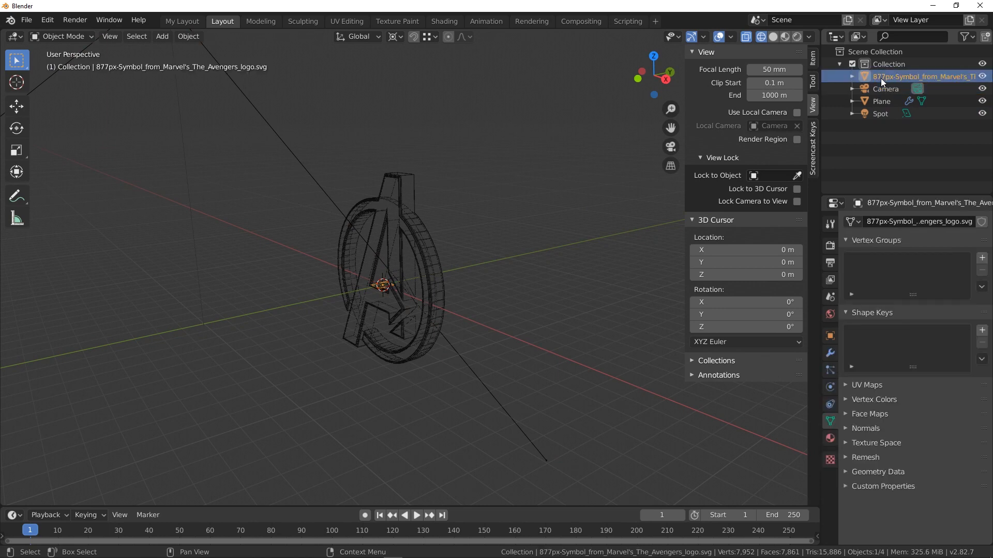
right_click(880, 79)
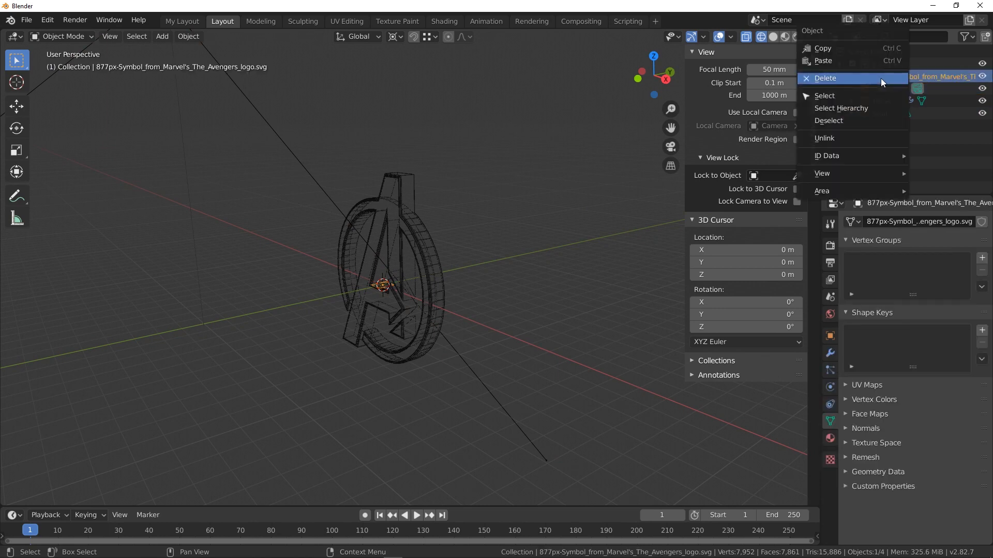
click(847, 82)
key(KP_0)
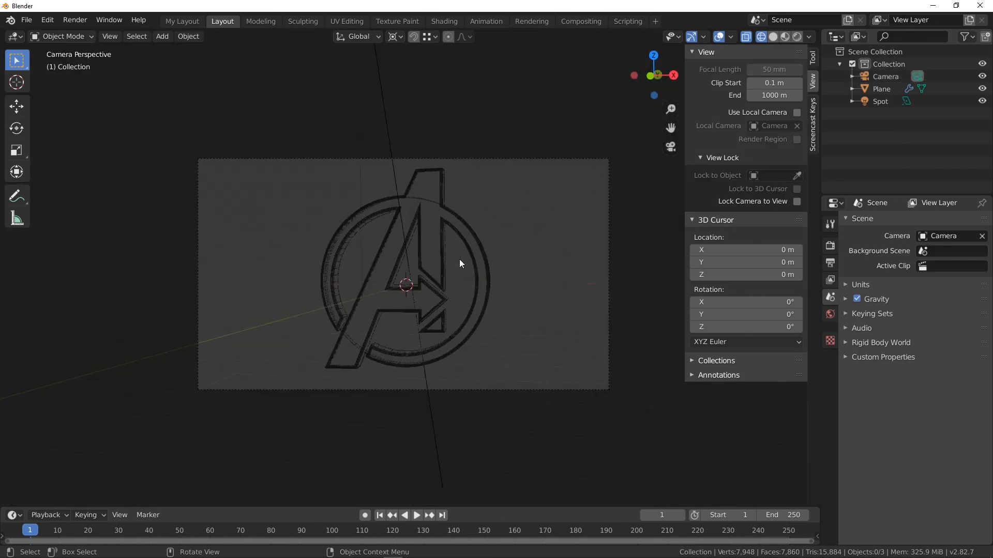
- Re-render the view layer from the Render Layers node in the Compositing workspace and close the render result
click(573, 21)
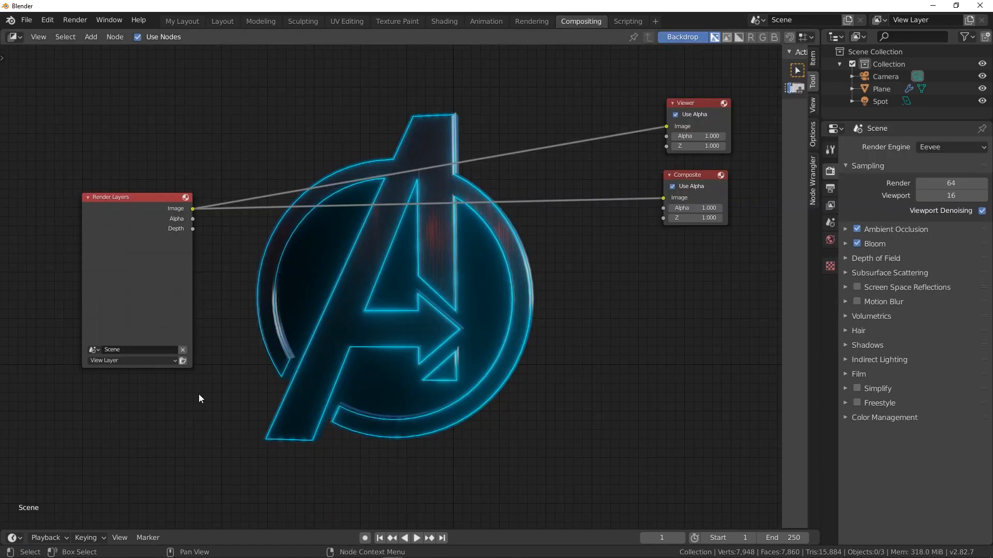
click(182, 361)
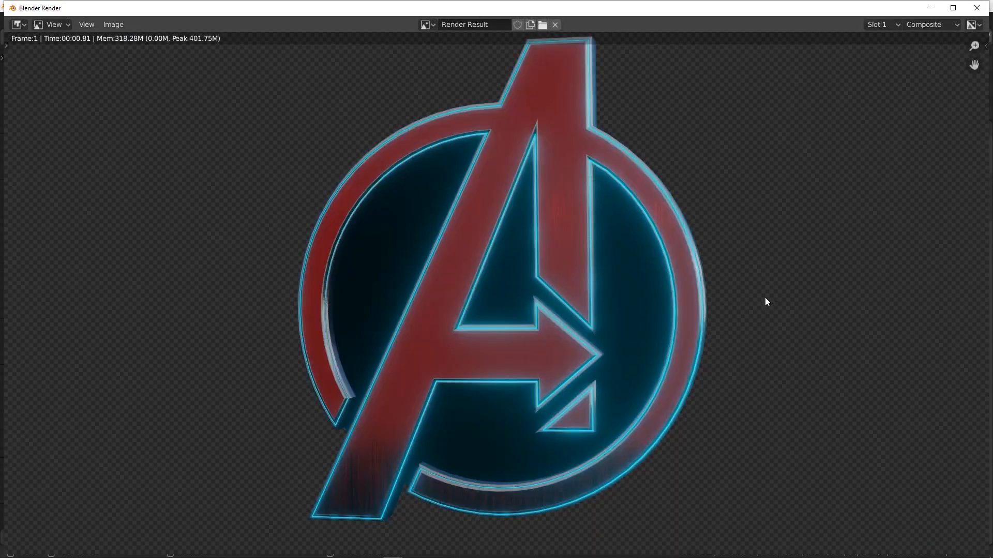
click(976, 8)
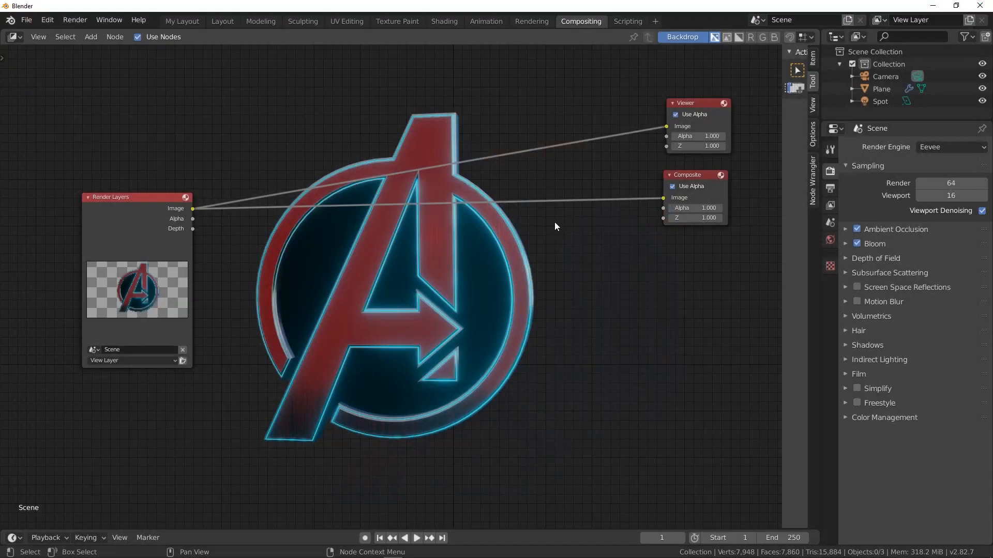
- Add an RGB input node above the repositioned Render Layers node and darken its colour to dark grey
drag(126, 212, 106, 262)
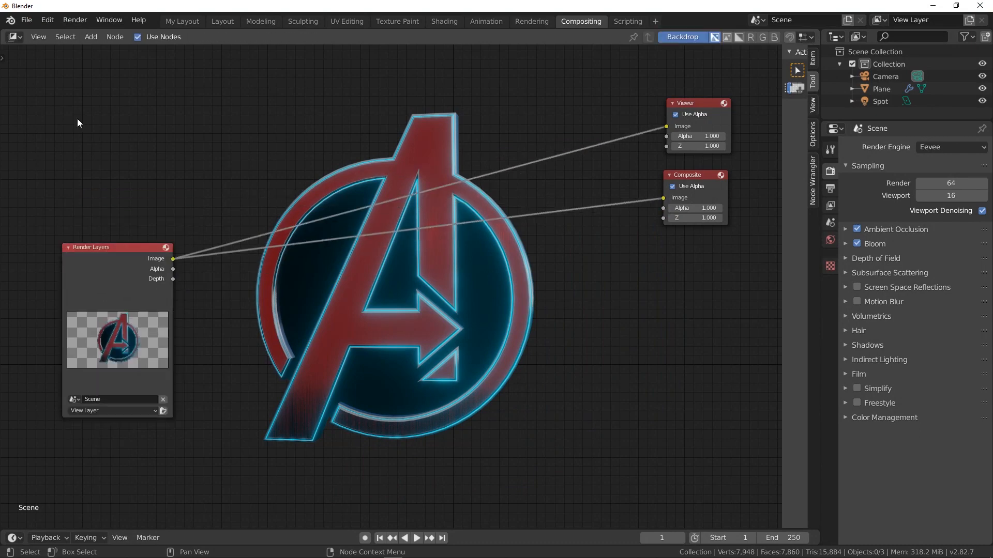
key(shift+a)
mouse_move(67, 119)
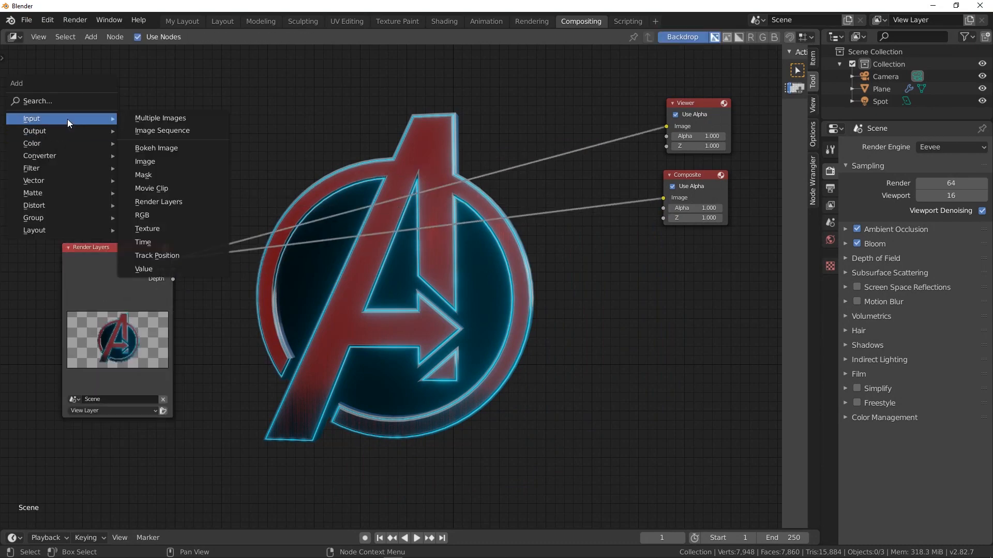
click(145, 216)
click(114, 72)
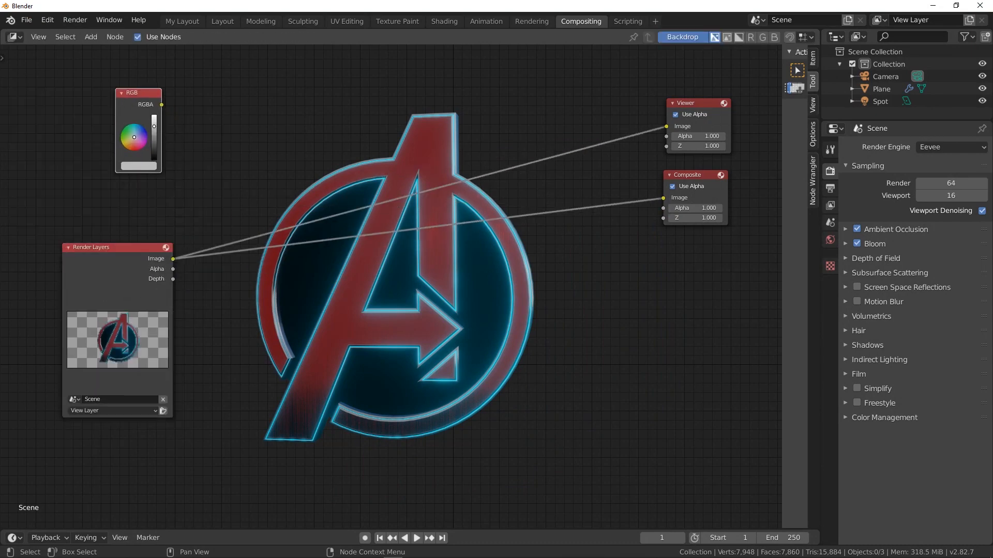
drag(154, 129, 154, 150)
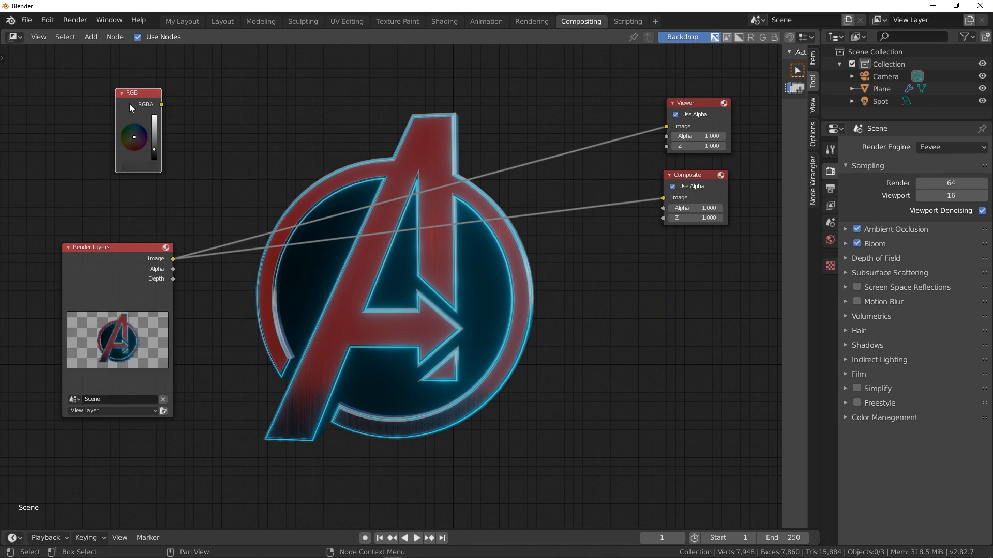
- Mix the RGB colour with the render image using the render's Alpha as factor, and darken the RGB colour further
ctrl+shift+right_drag(132, 103, 120, 262)
click(210, 194)
drag(228, 191, 248, 116)
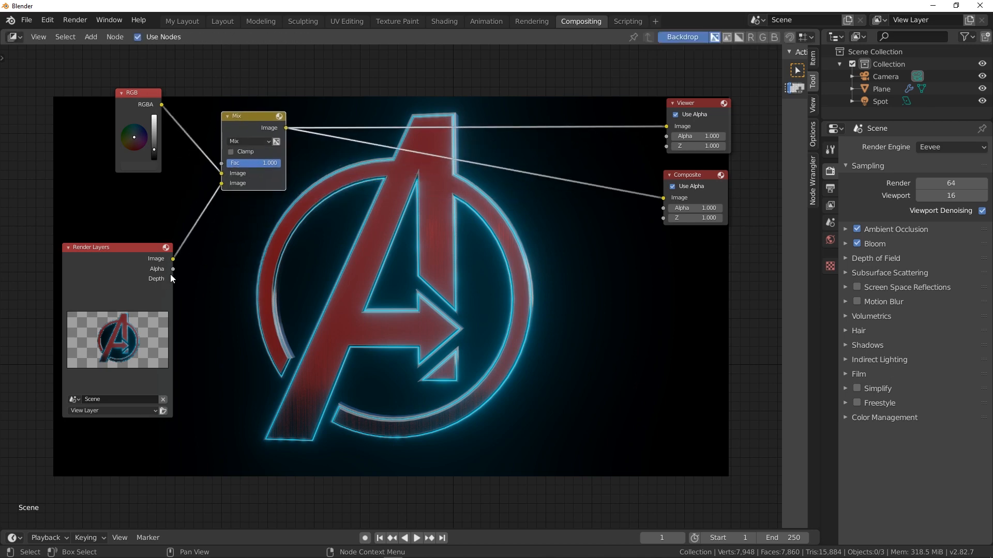
drag(172, 269, 222, 163)
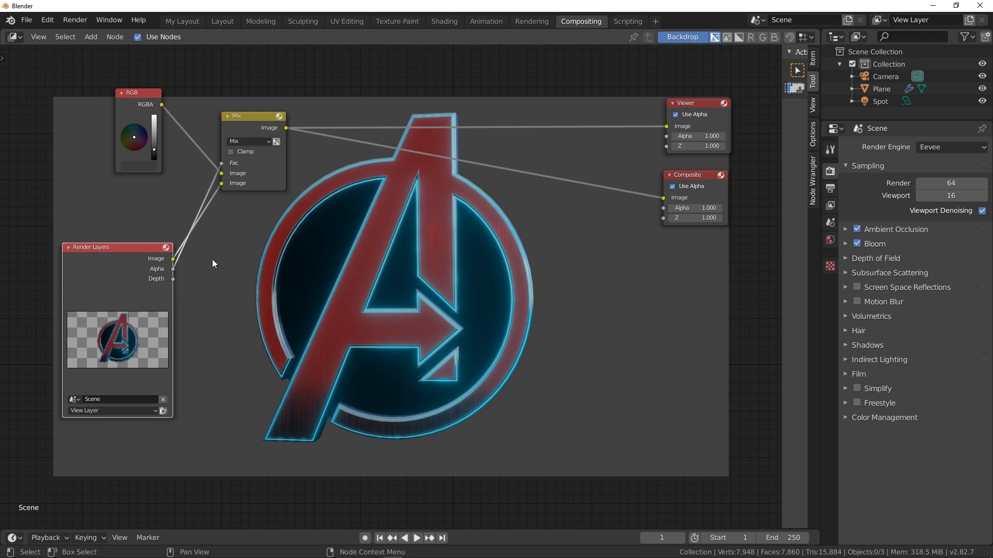
drag(154, 149, 154, 154)
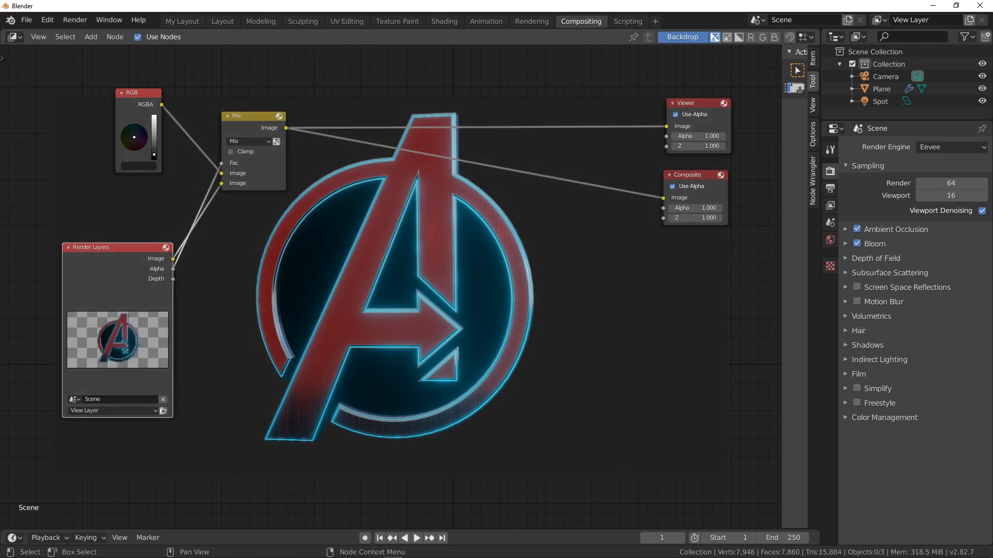
- Add an Ellipse Mask node with width 0.911 and height 0.451, and preview it in the Viewer
drag(241, 137, 340, 92)
key(shift+a)
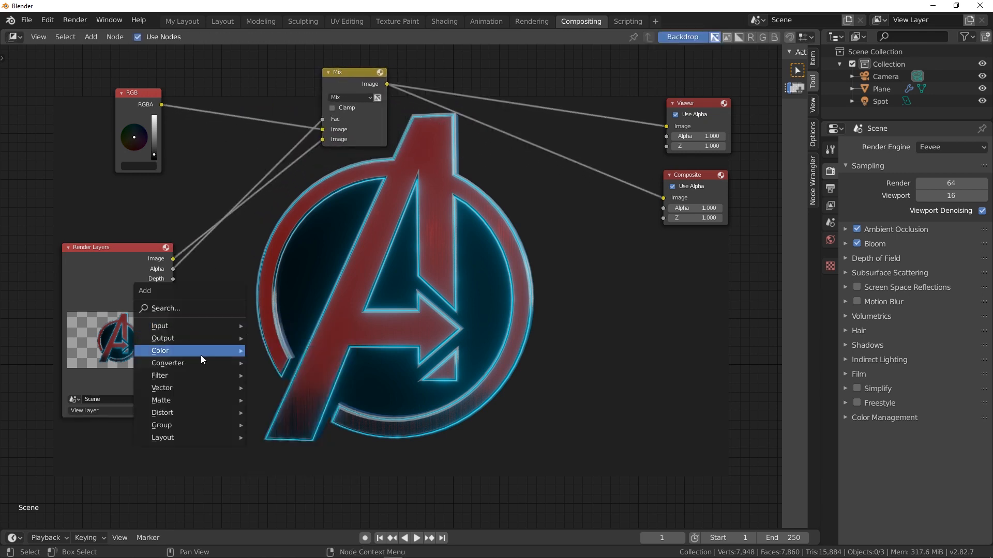
mouse_move(179, 399)
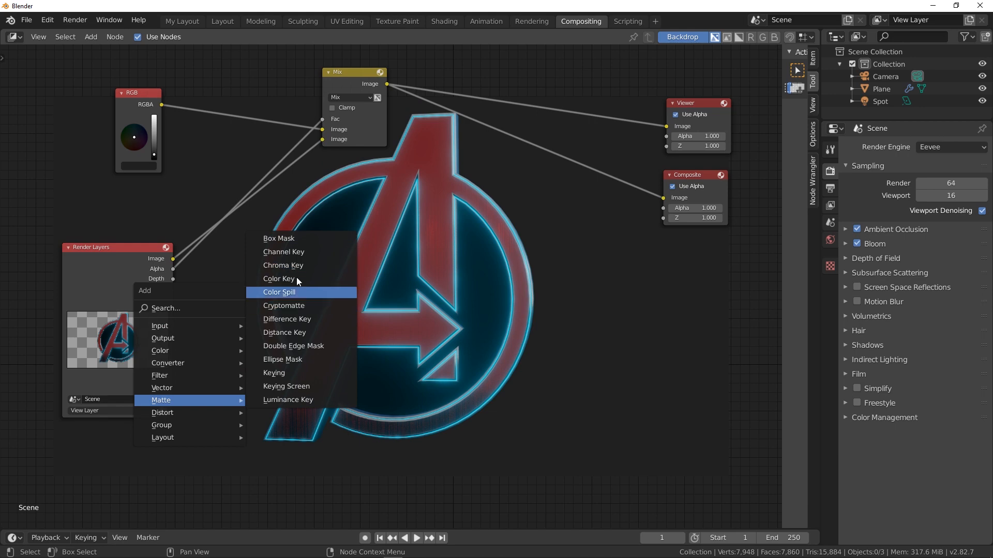
click(297, 359)
click(582, 314)
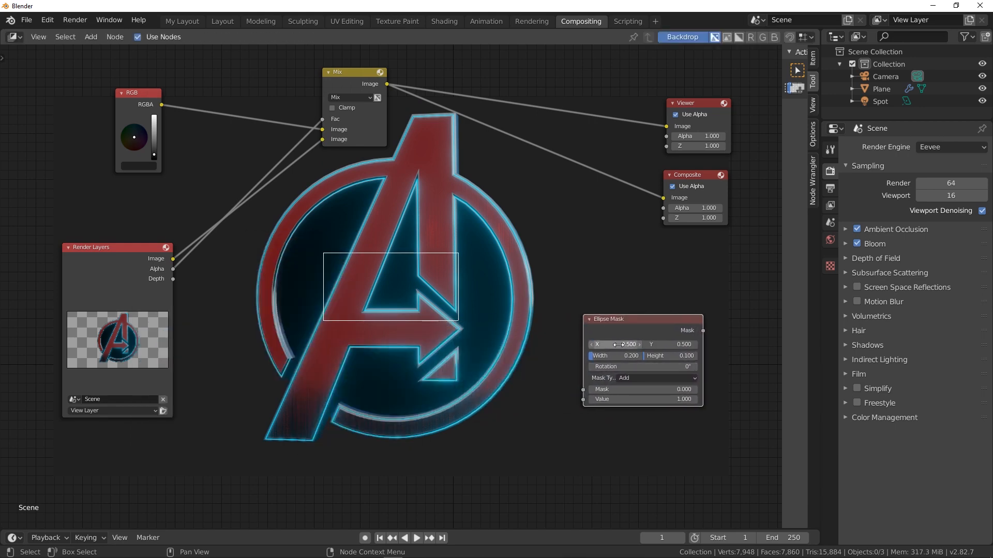
drag(616, 344, 716, 356)
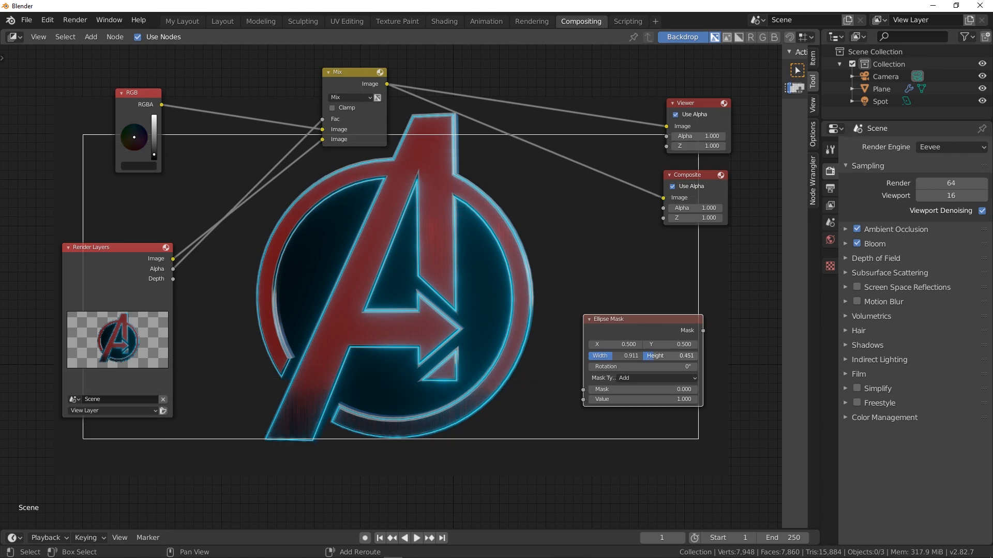
drag(649, 326, 277, 291)
ctrl+shift+click(562, 321)
- Add a Blur node, feed the Ellipse Mask into its Image input, and preview the blur in the Viewer
key(shift+a)
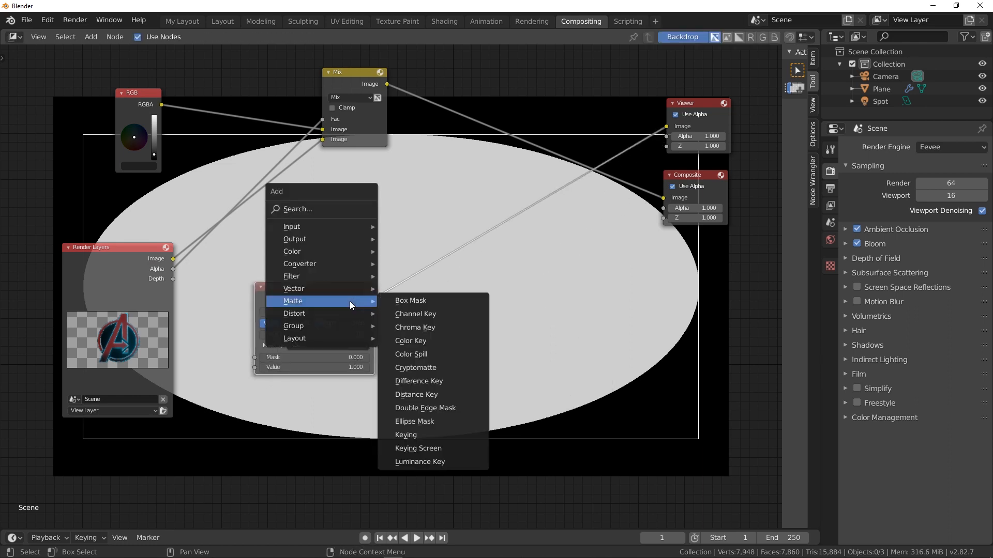
mouse_move(320, 277)
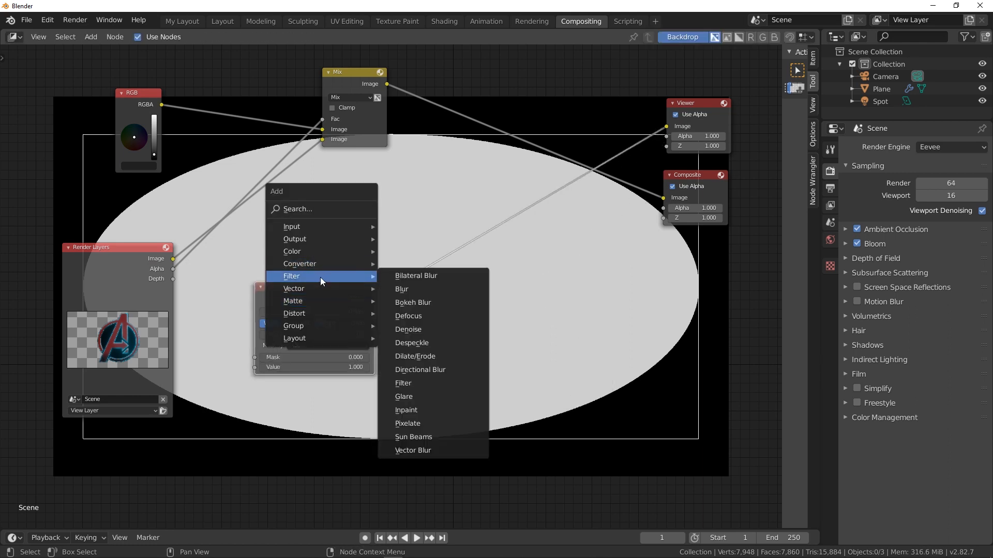
click(394, 288)
click(472, 289)
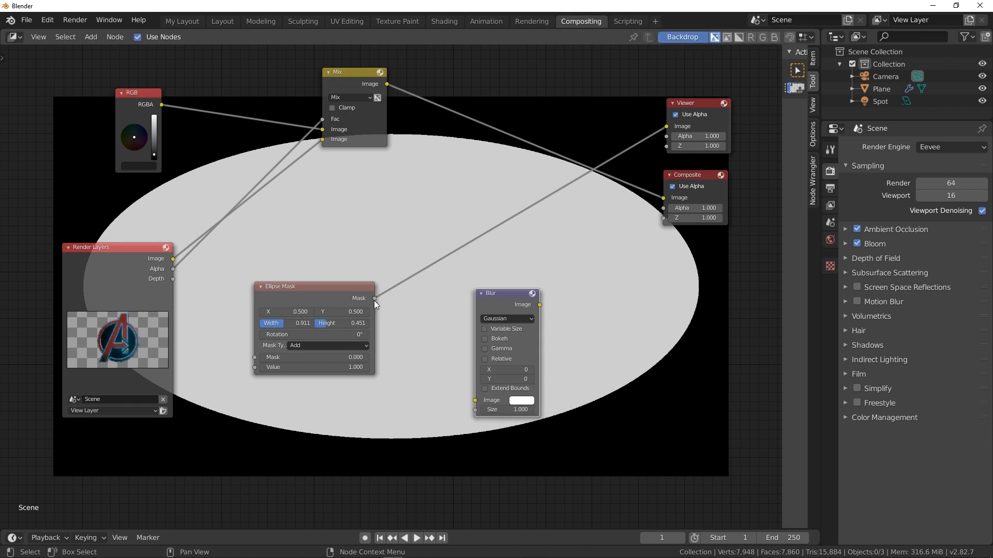
drag(375, 299, 474, 400)
ctrl+shift+click(509, 297)
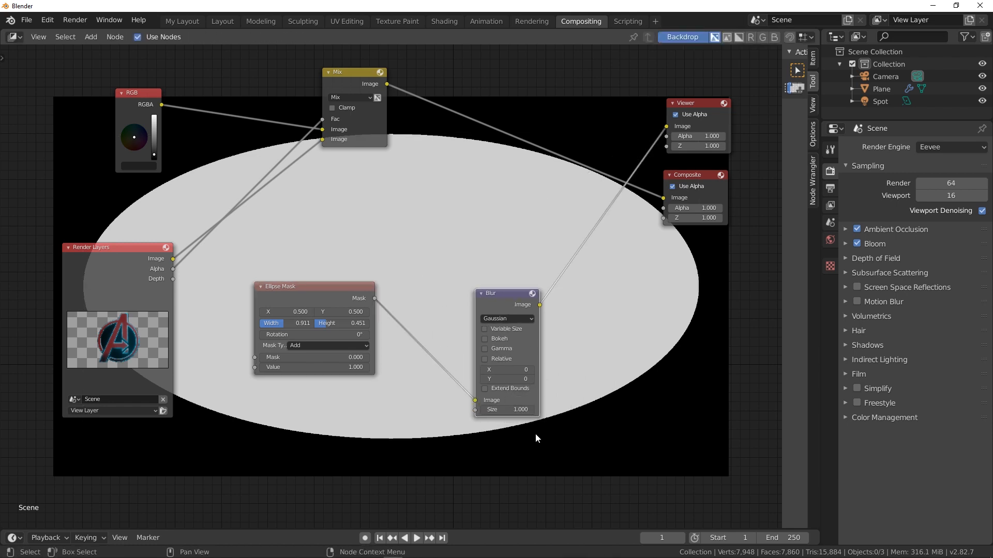
- Set the Gaussian Blur node's size to X 305 and Y 253
drag(507, 370, 607, 379)
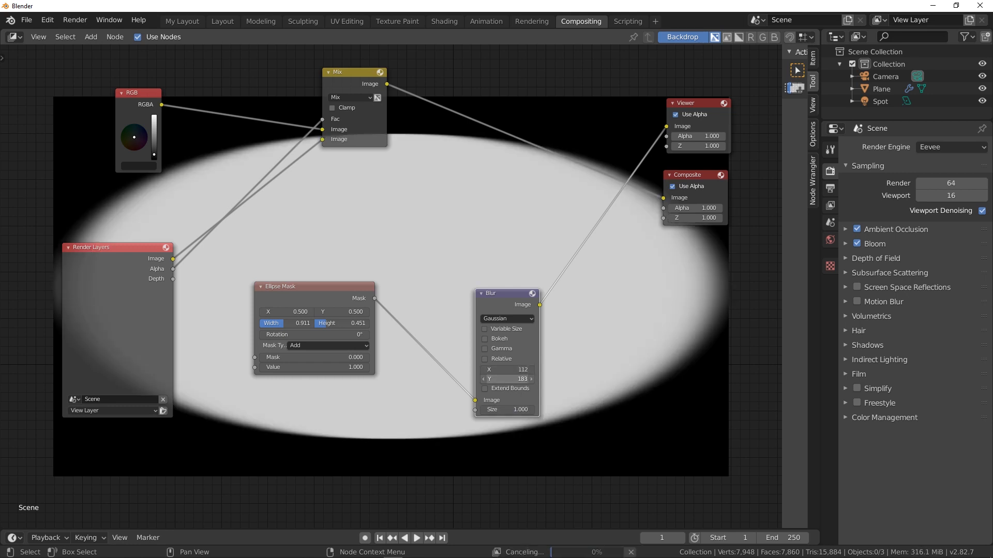
drag(508, 370, 609, 370)
drag(507, 379, 539, 379)
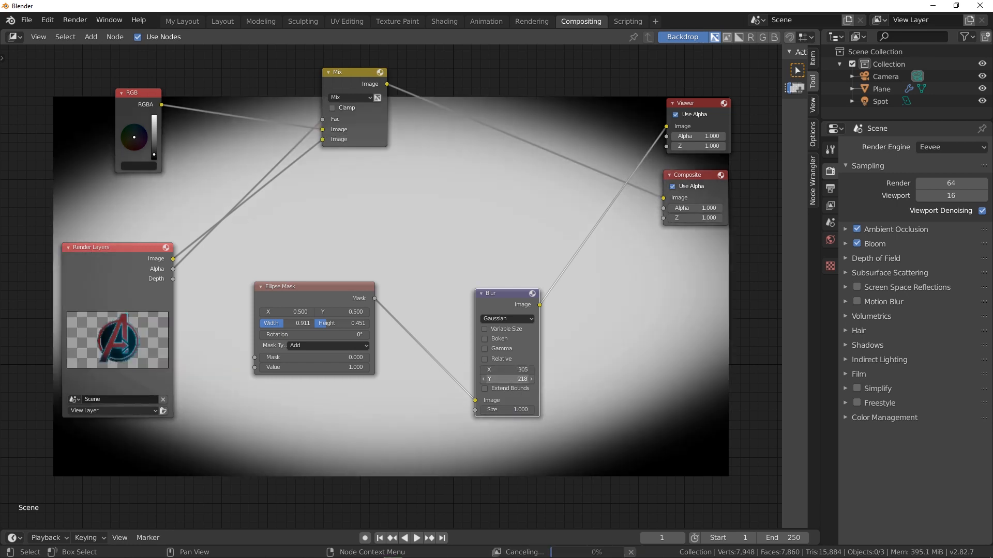
- Resize the Ellipse Mask to width 0.464 and height 0.465
drag(298, 324, 291, 323)
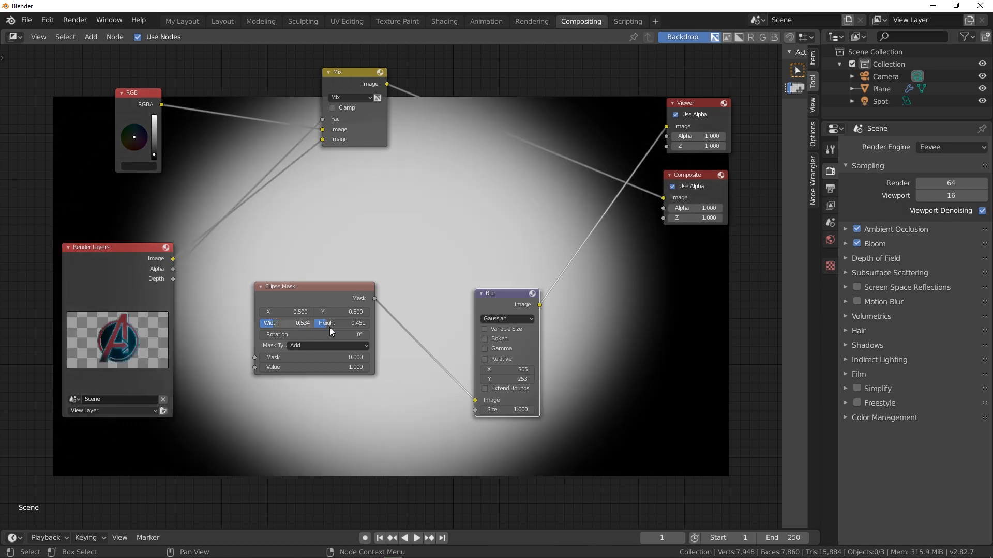
drag(291, 324, 339, 324)
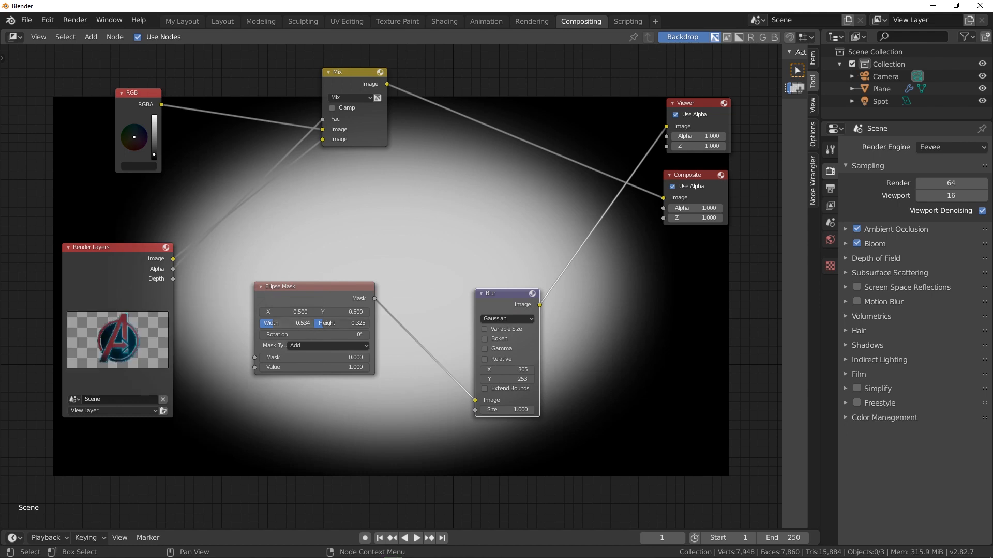
drag(274, 324, 267, 323)
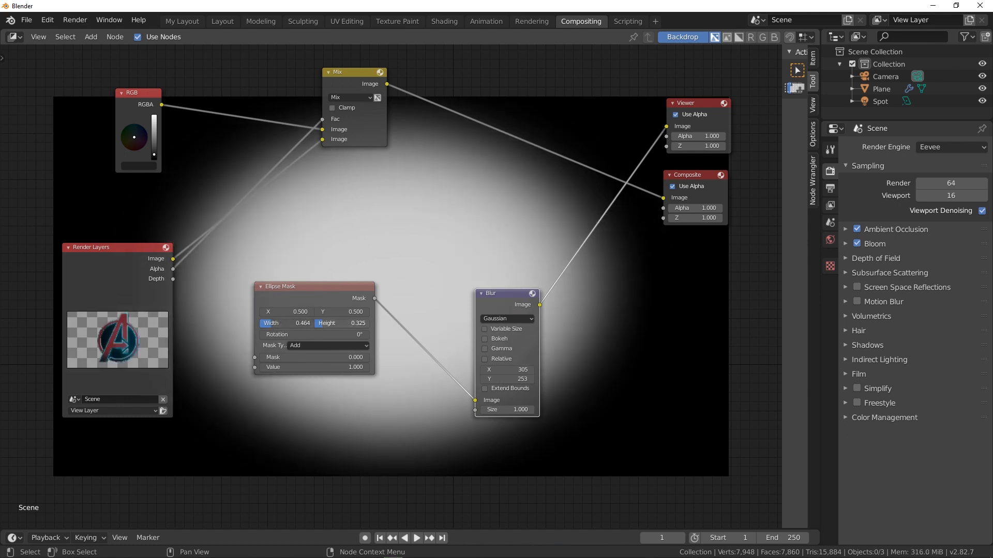
drag(331, 323, 339, 323)
- Combine the RGB node and the blurred mask in a new expanded Mix node feeding the main Mix, and preview the main Mix
drag(144, 113, 203, 96)
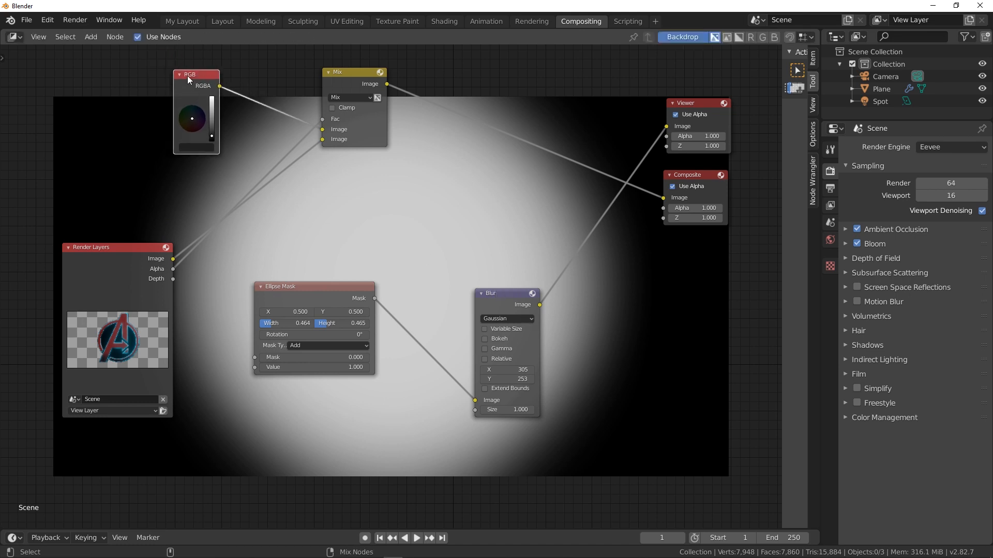
ctrl+shift+right_drag(187, 76, 501, 305)
key(g)
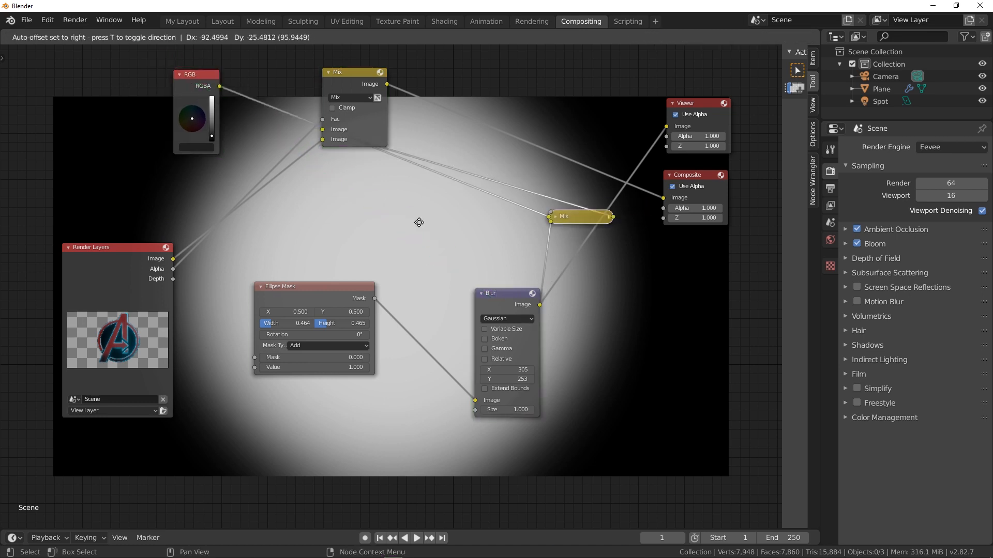
click(279, 212)
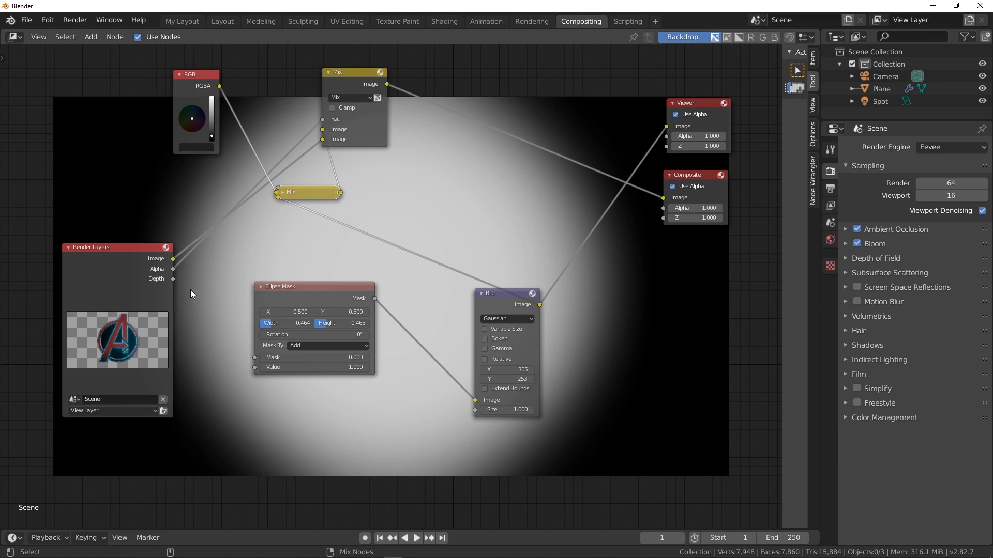
ctrl+shift+click(355, 77)
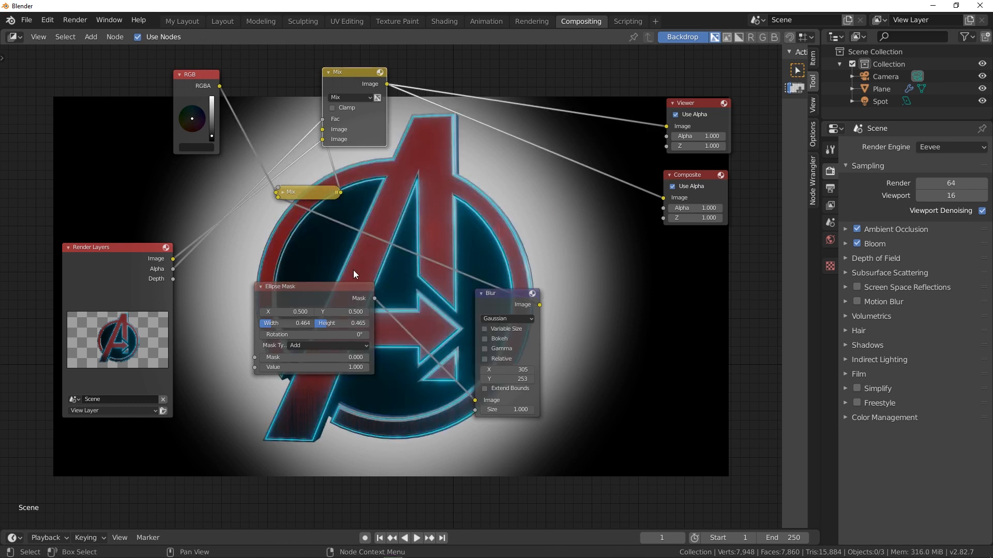
click(281, 192)
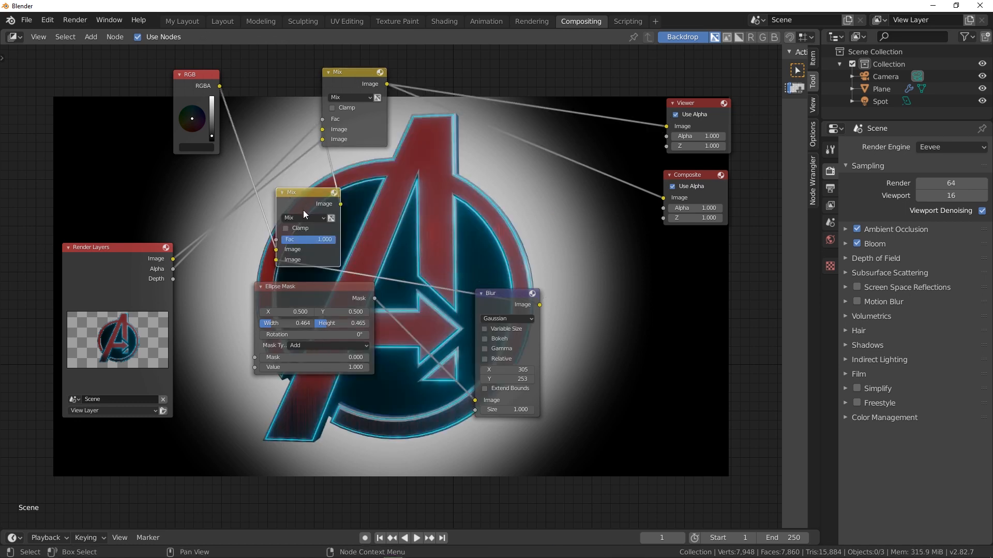
- Switch the Mix node combining the RGB and Blur nodes to Multiply blending with a factor of 0.510
click(306, 217)
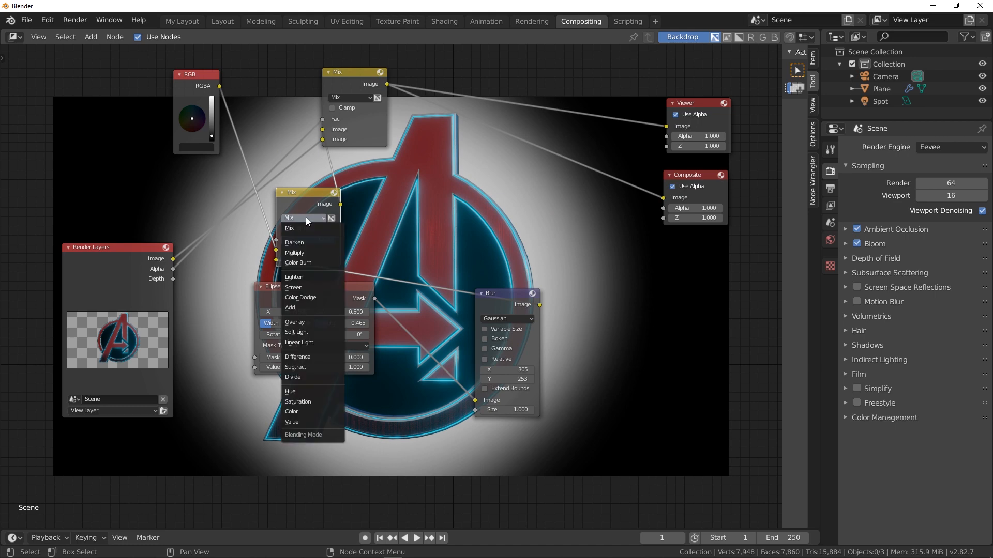
click(310, 252)
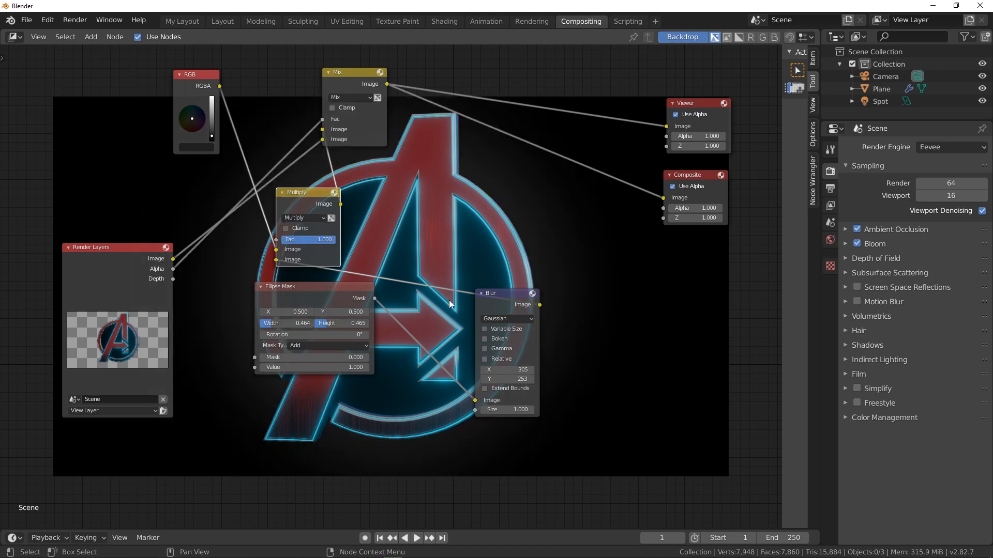
drag(317, 241, 291, 240)
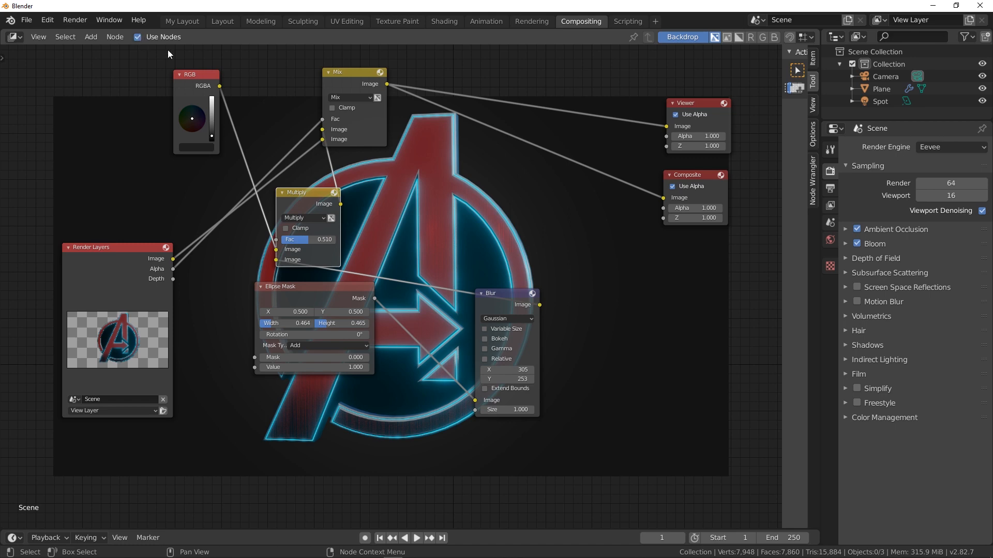
- Rearrange the RGB, Multiply, Blur, Render Layers and Ellipse Mask nodes to the left so they clear the logo preview
drag(200, 75, 108, 71)
drag(320, 195, 226, 83)
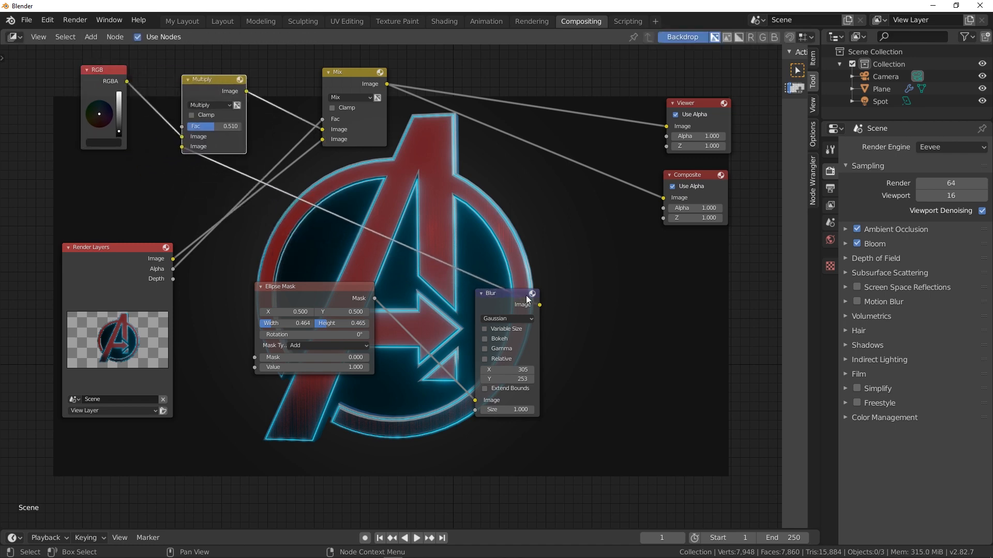
drag(506, 293, 229, 173)
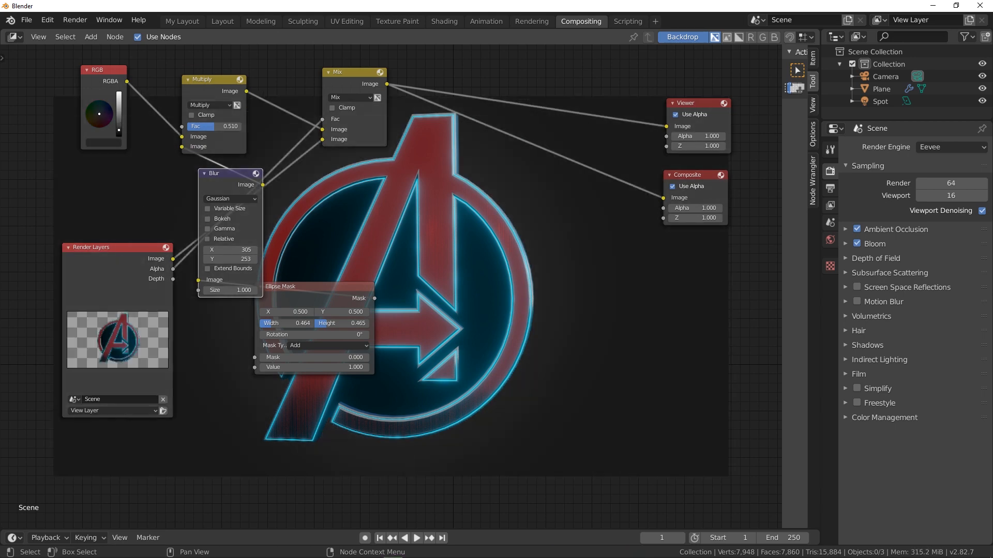
drag(208, 178, 70, 173)
drag(134, 255, 89, 353)
drag(263, 283, 1, 208)
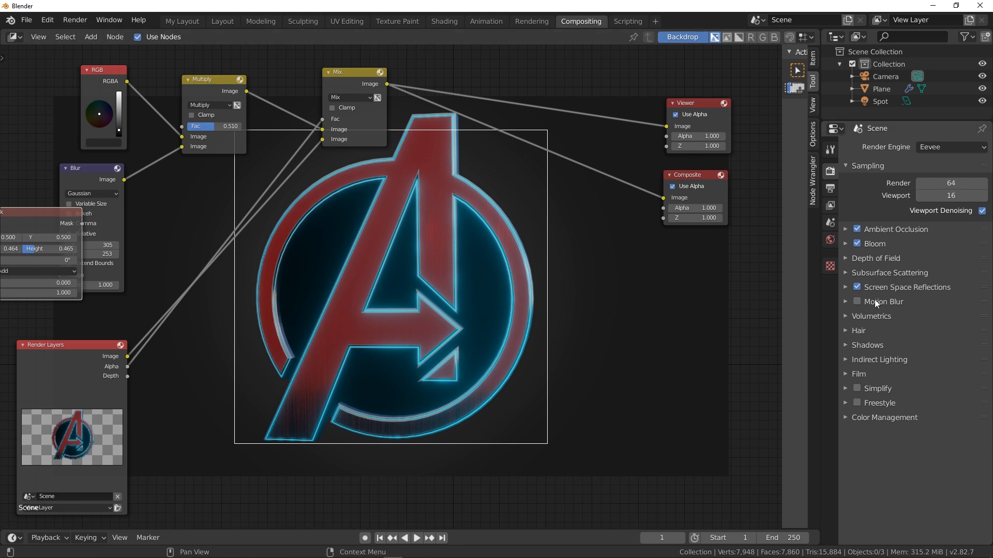
- Turn off Half Res Trace for Screen Space Reflections, and set shadow cube and cascade sizes to 2048px with High Bitdepth and Soft Shadows
click(846, 288)
click(970, 318)
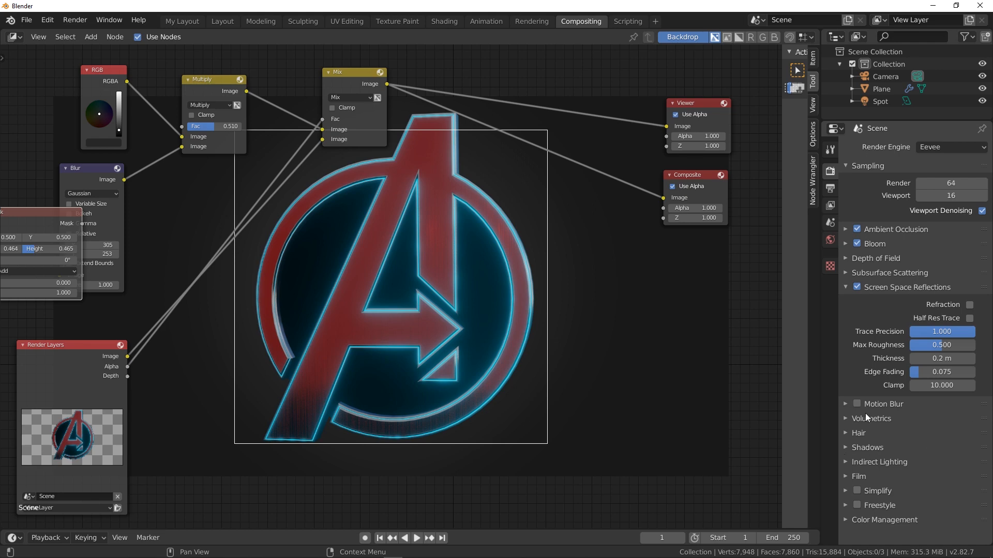
click(859, 447)
scroll(922, 426, down, 3)
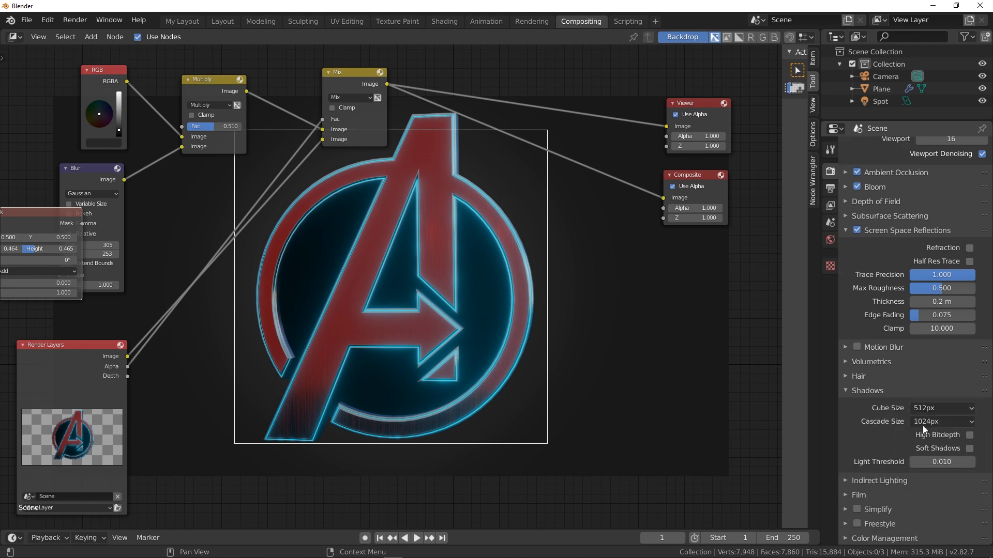
click(941, 408)
click(899, 491)
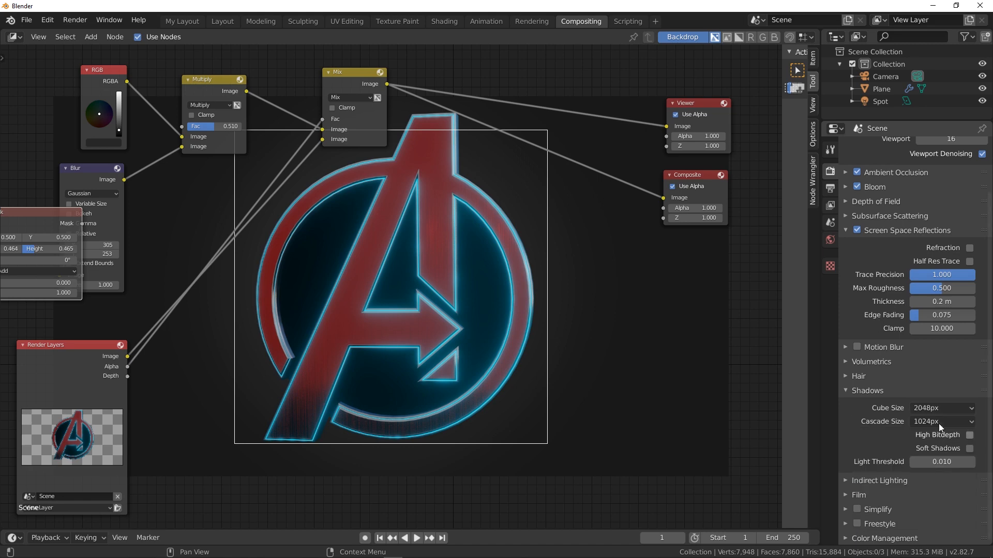
click(939, 422)
click(879, 499)
click(970, 435)
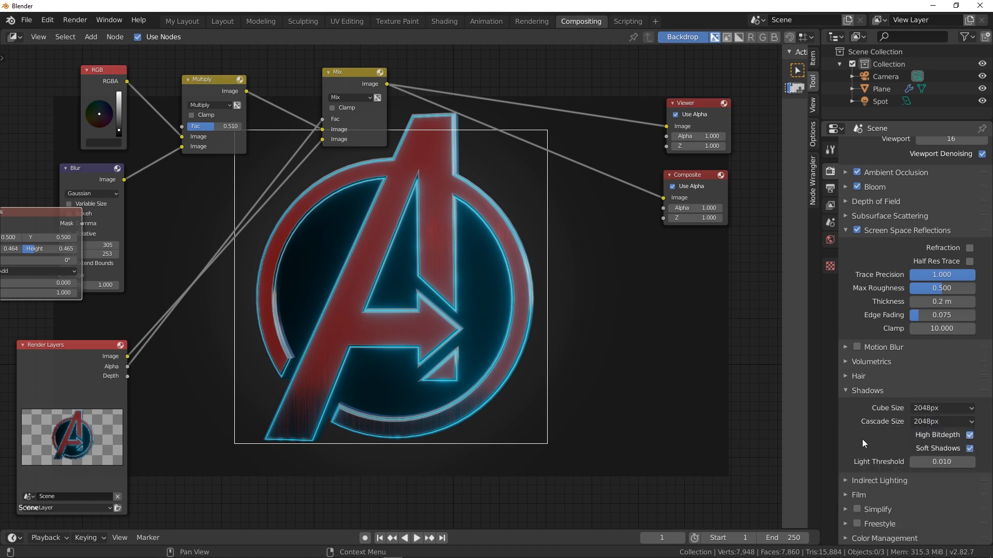
click(851, 390)
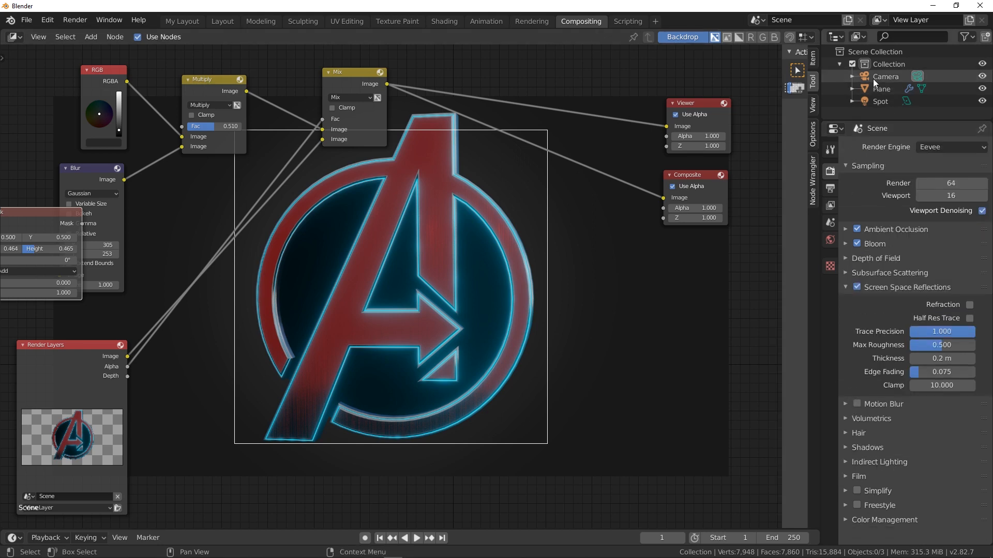
- Enable Contact Shadows on the Spot light
click(876, 102)
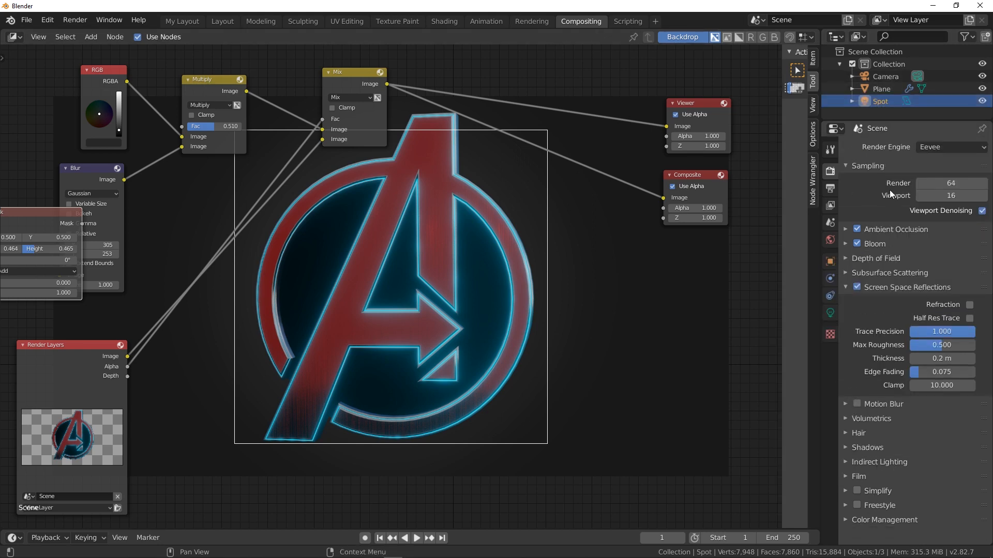
click(830, 311)
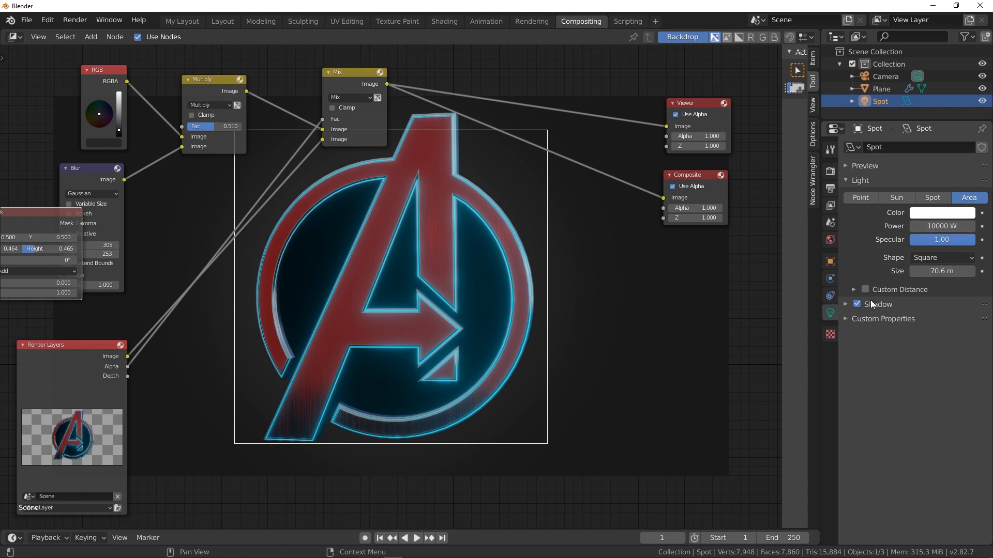
click(846, 305)
click(865, 354)
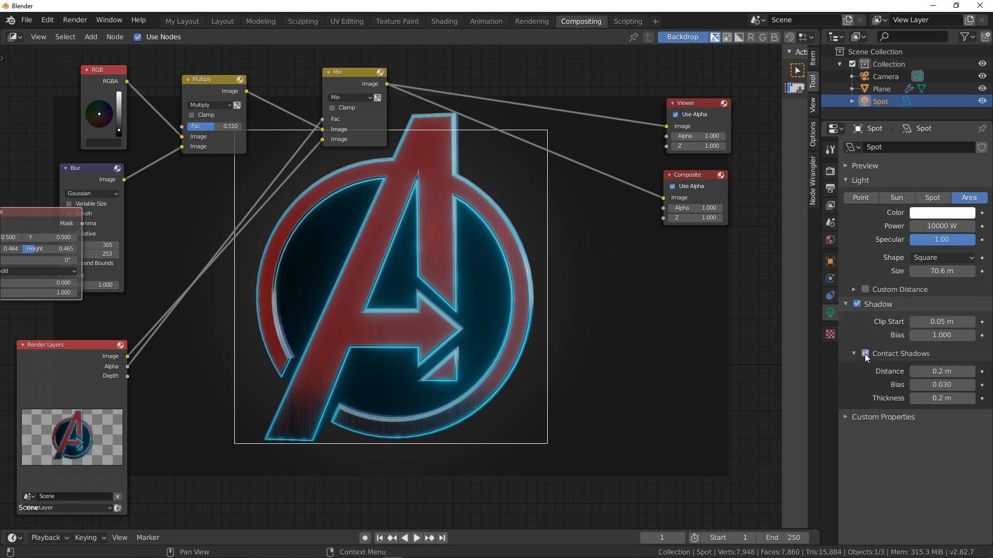
click(852, 181)
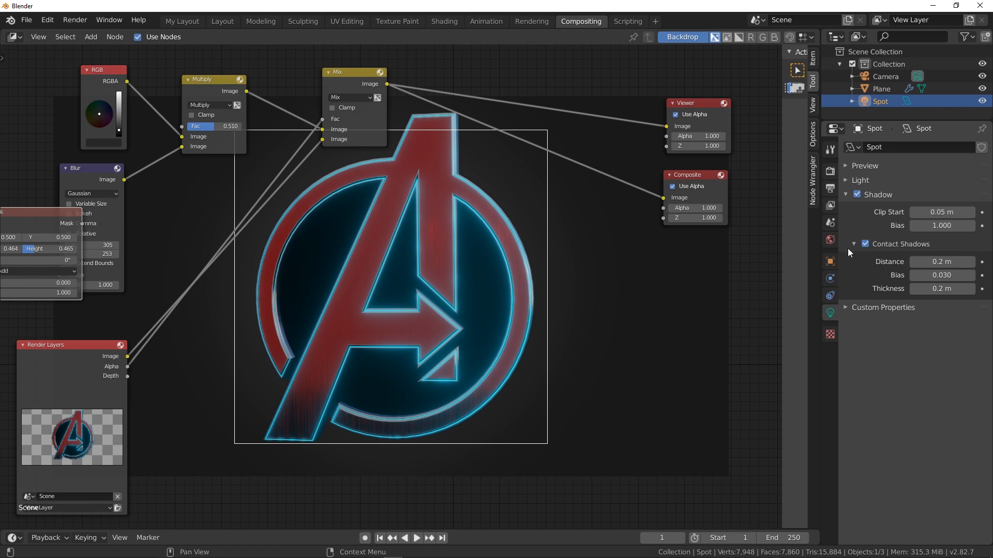
- Set the Eevee render samples to 100
click(831, 171)
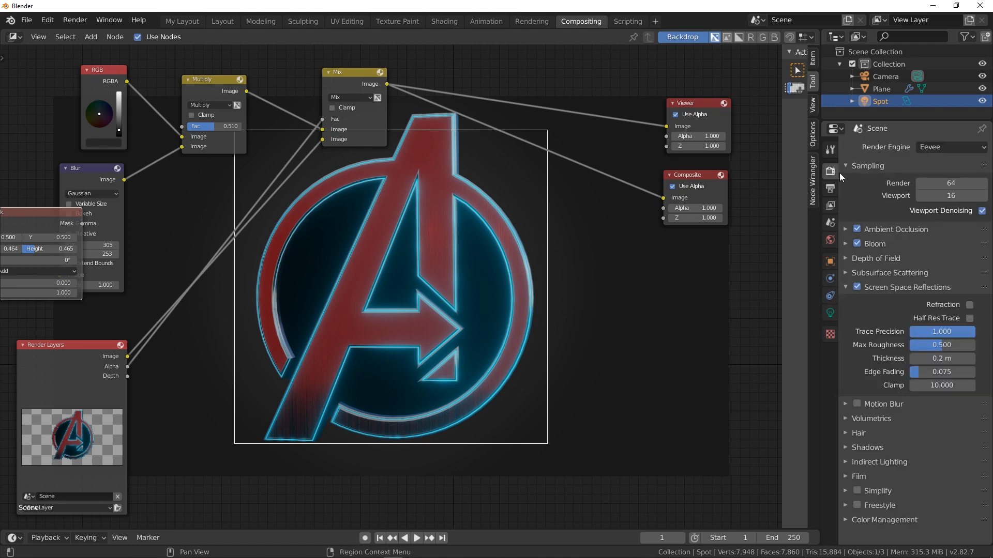
click(950, 182)
key(Return)
click(844, 288)
- Enable the Ambient Occlusion pass for the view layer and bring up the World settings
click(829, 189)
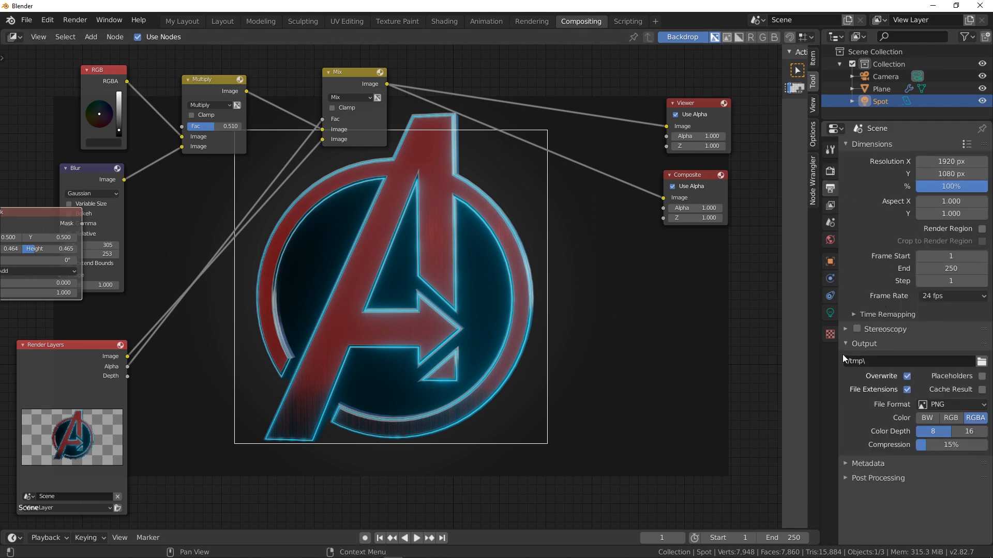
click(830, 209)
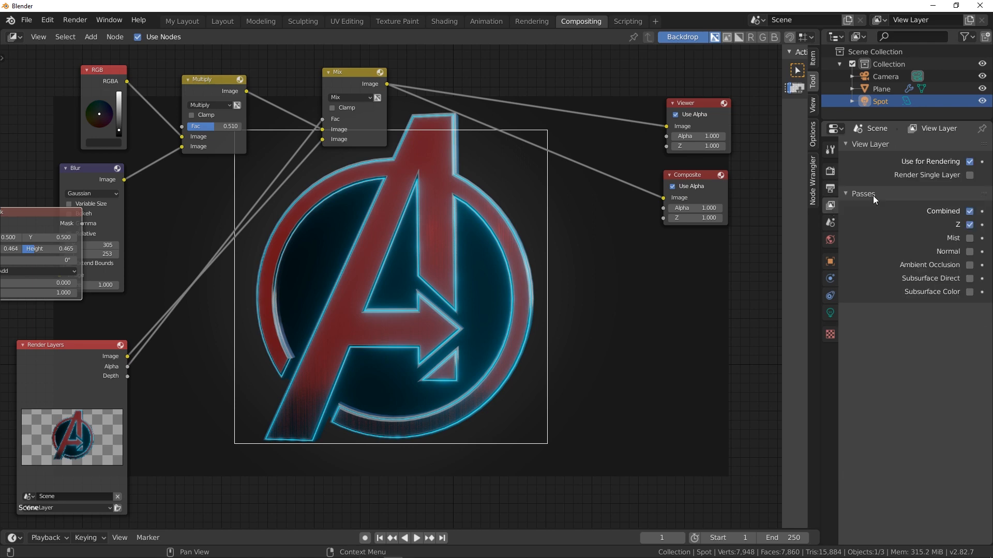
click(969, 265)
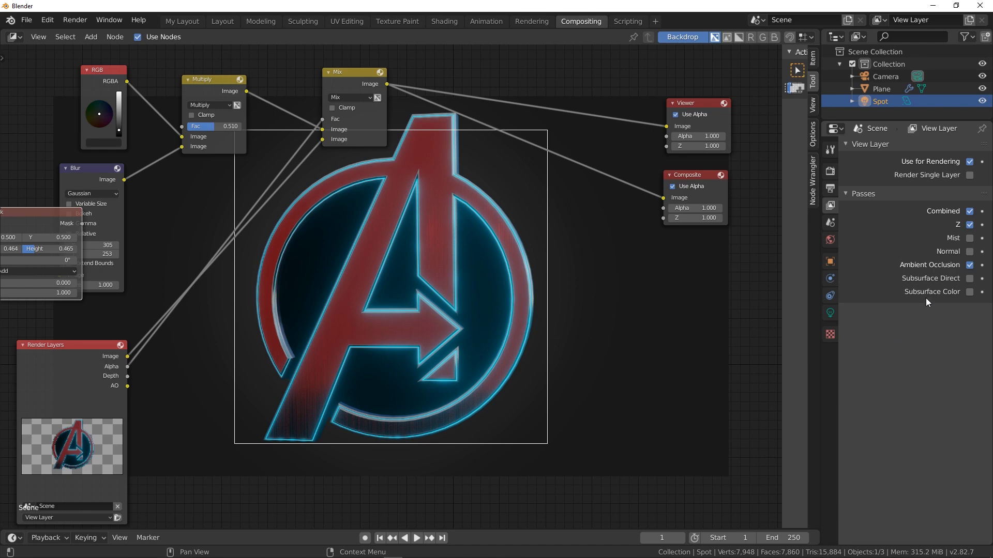
click(830, 224)
click(830, 239)
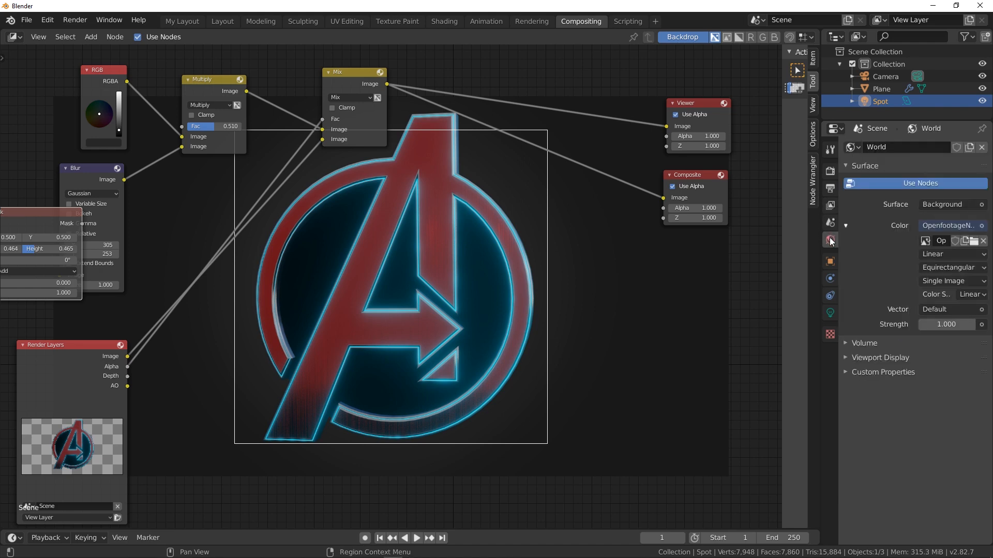
- Re-render the view layer, close the render result, and align the main Mix node beside the Multiply node
click(118, 518)
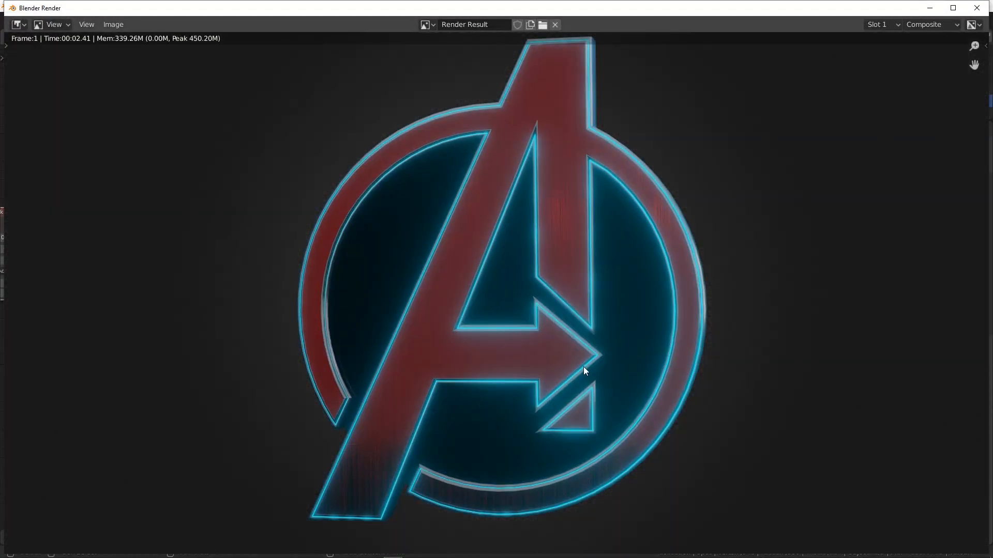
click(976, 8)
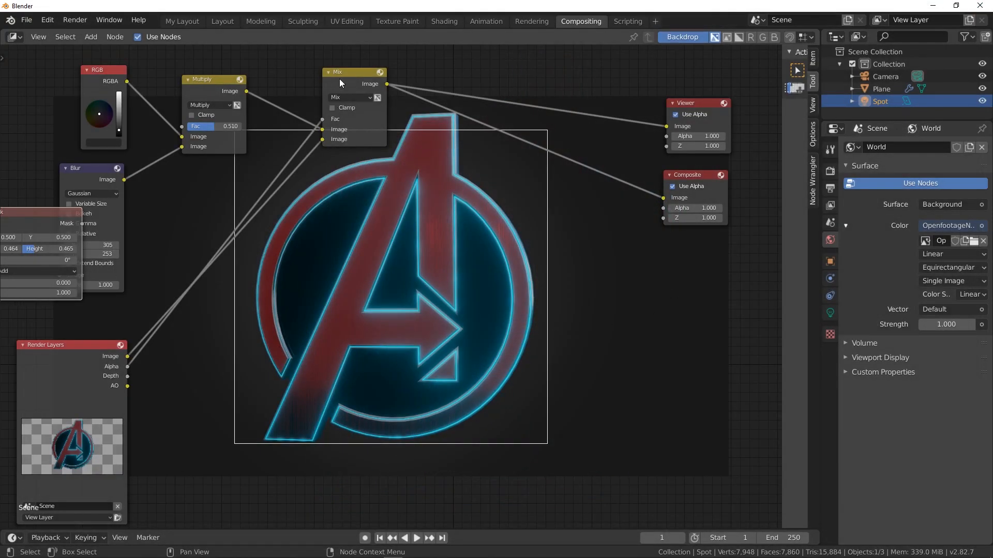
drag(345, 72, 324, 80)
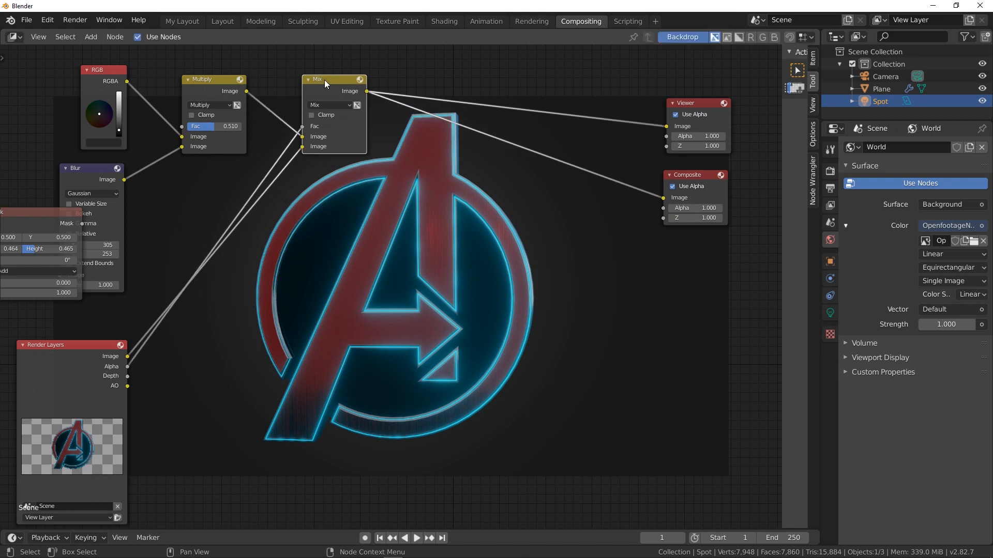
- Turn off Bloom, render the image again, and close the render result
click(830, 172)
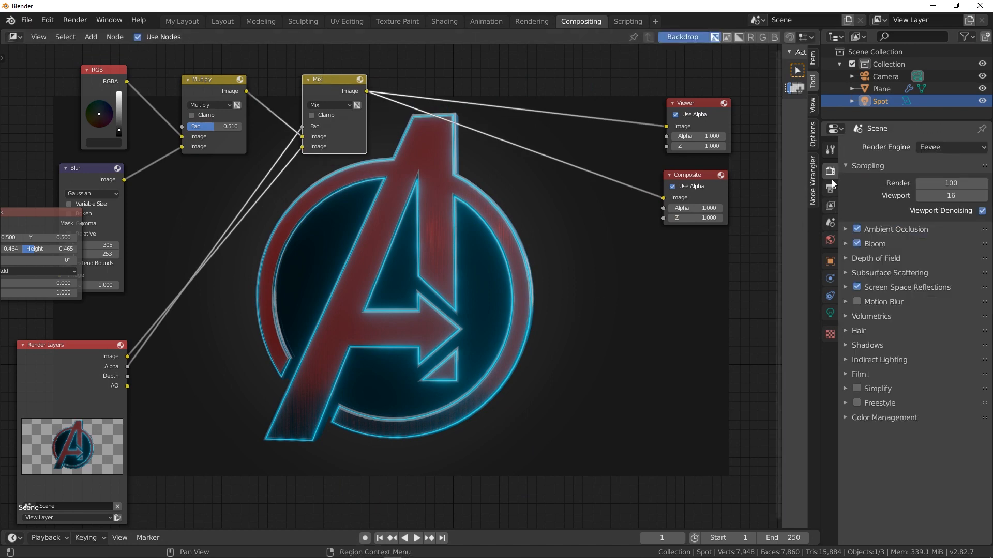
click(856, 244)
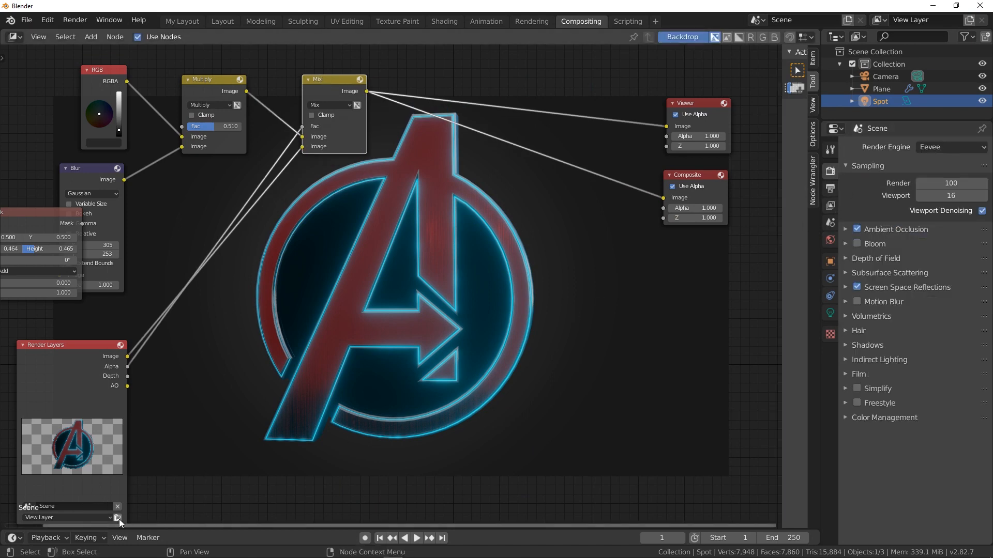
key(F12)
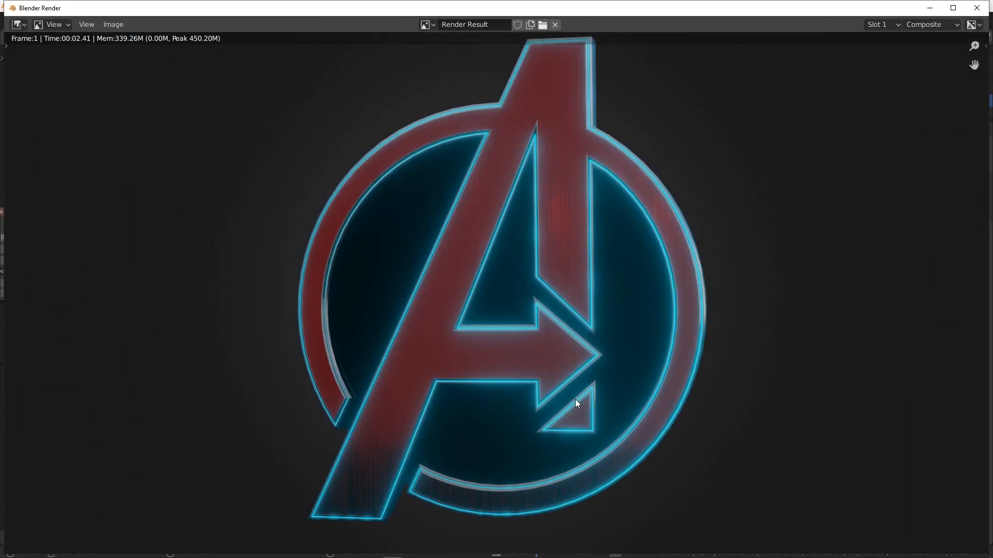
key(F12)
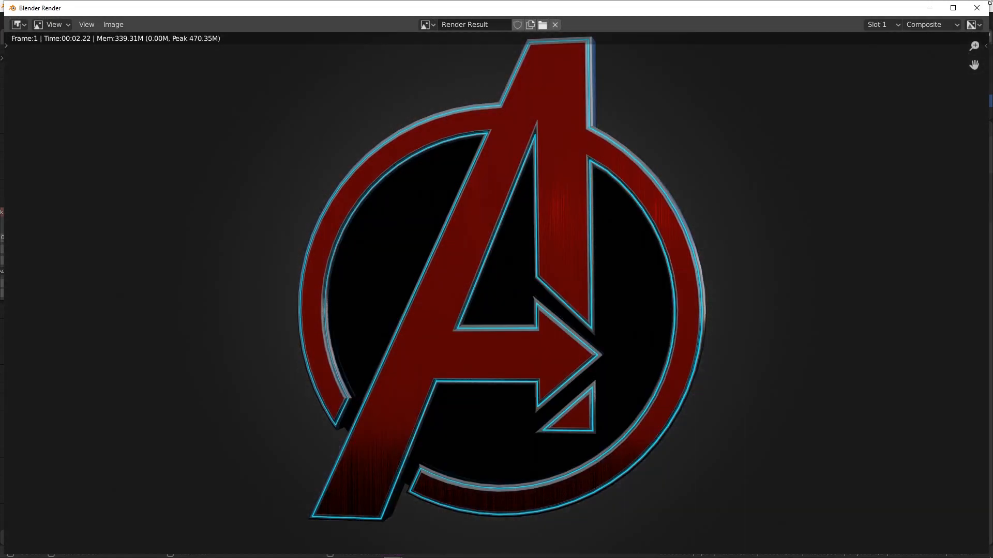
click(976, 8)
click(830, 240)
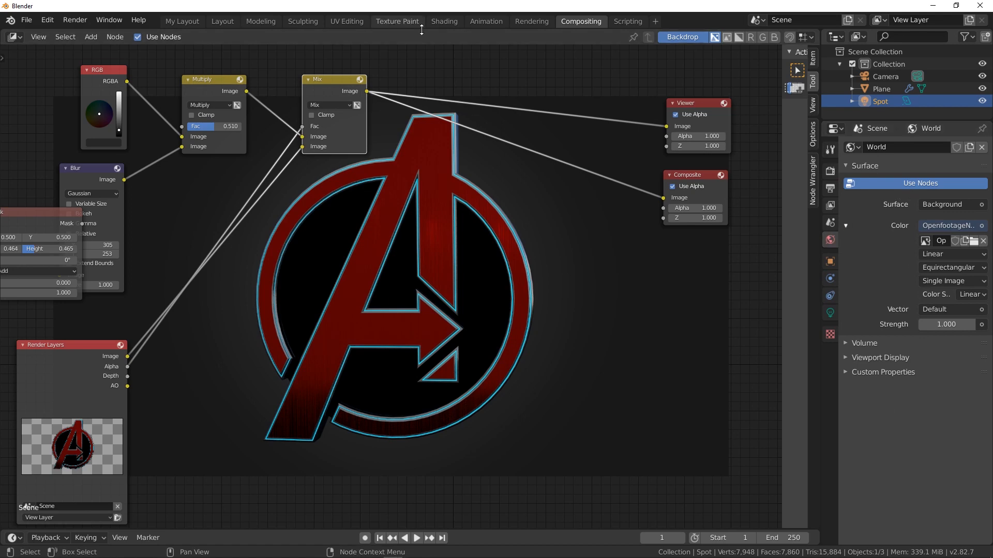
- Raise the logo's Emmission material strength to 53.8 in the Shading workspace
click(438, 23)
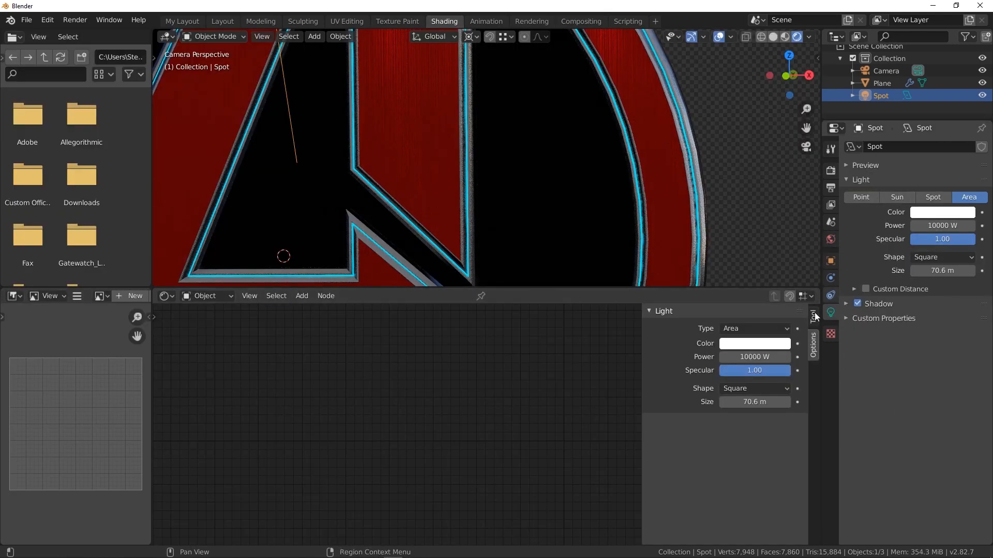
click(641, 132)
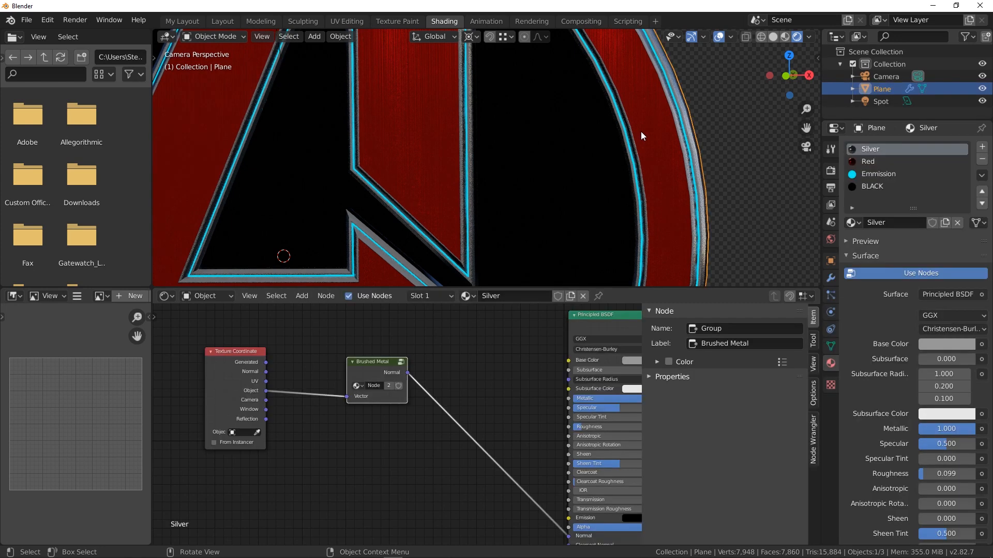
click(878, 174)
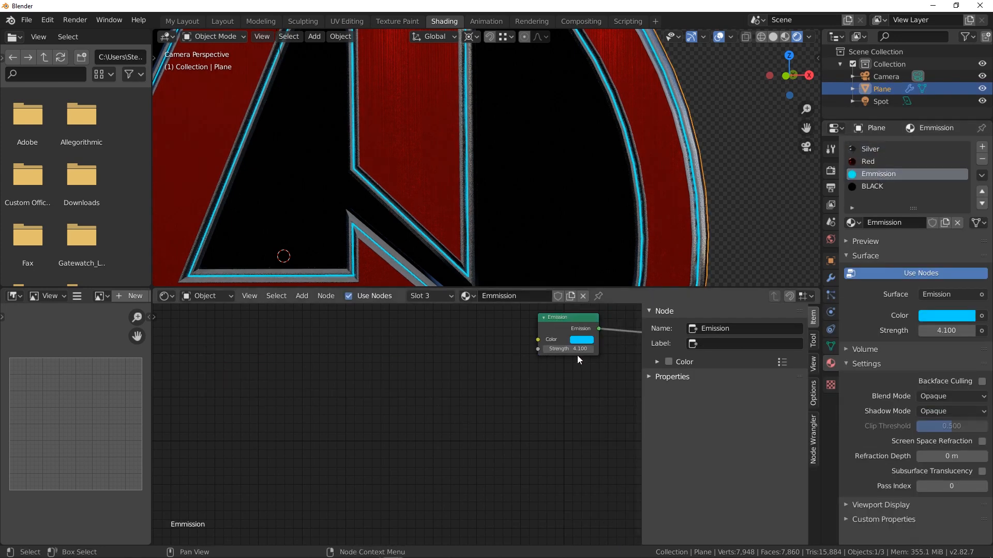
drag(577, 349, 642, 349)
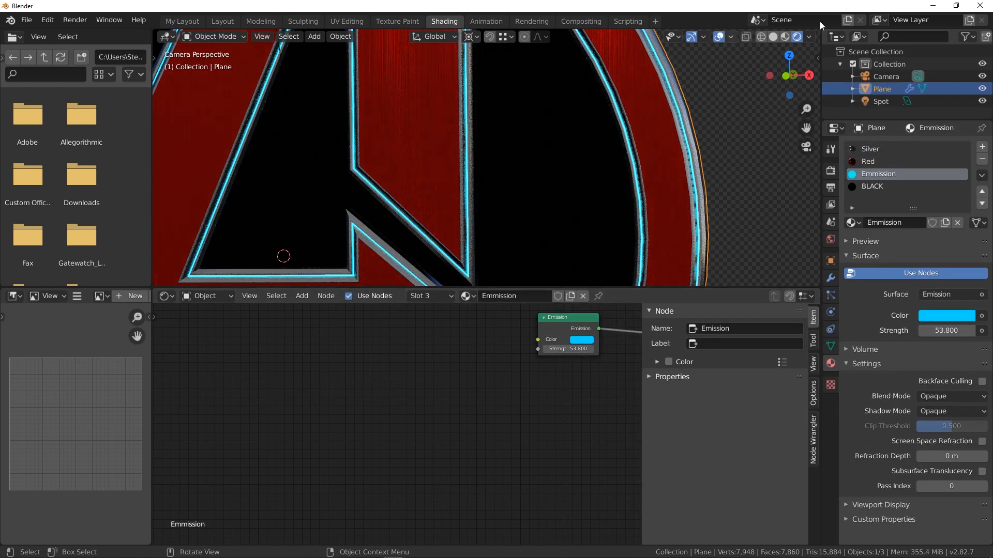
- Return to the Compositing workspace, re-render the logo with the stronger emission, and close the render result
click(575, 21)
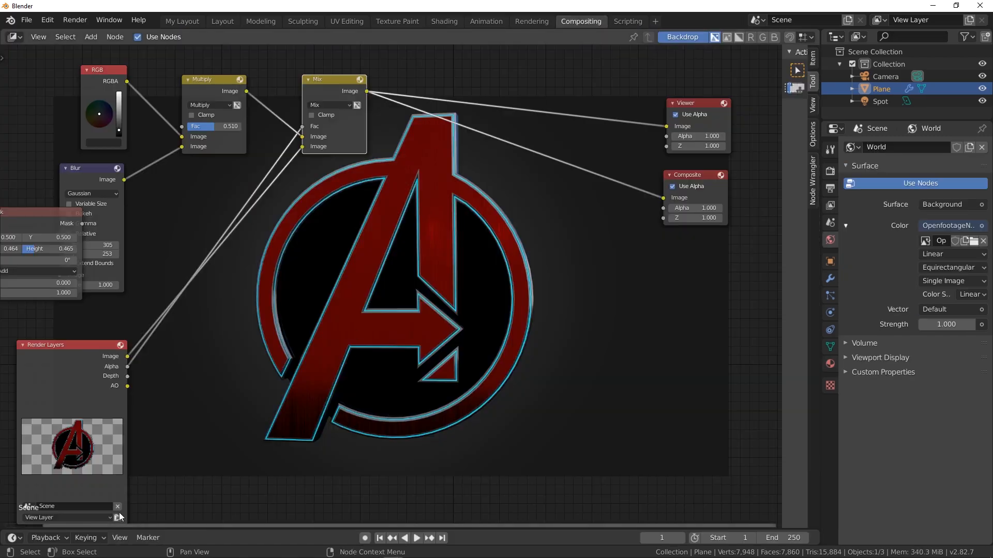
key(F12)
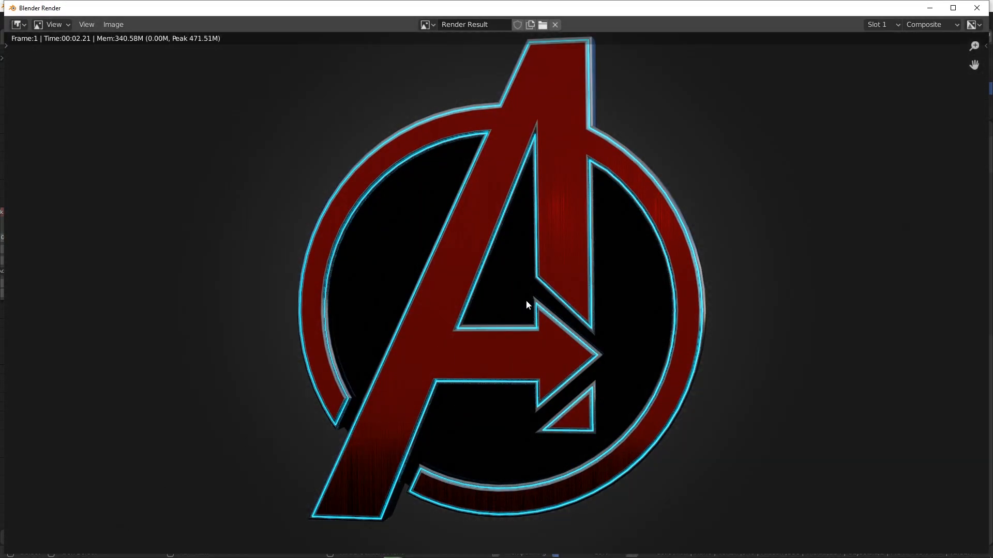
click(977, 7)
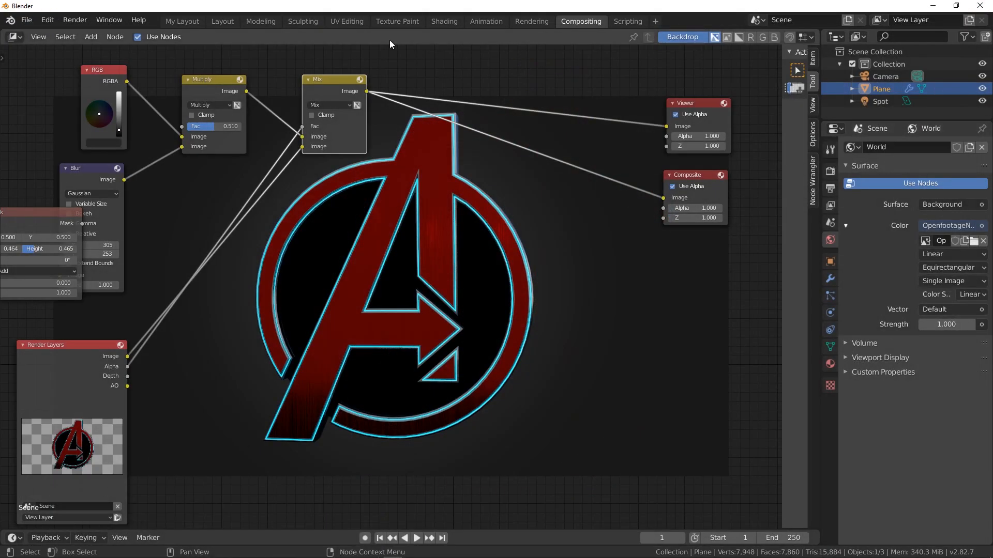
- Lower the Emmission material's strength to 10 in the Shading workspace, after trying 15
click(445, 21)
click(959, 330)
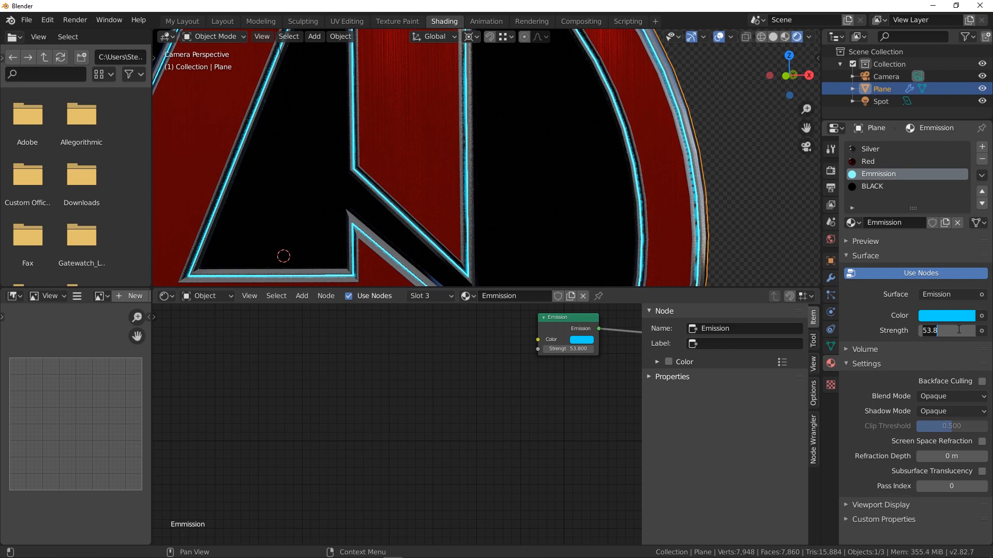
text(15)
key(Return)
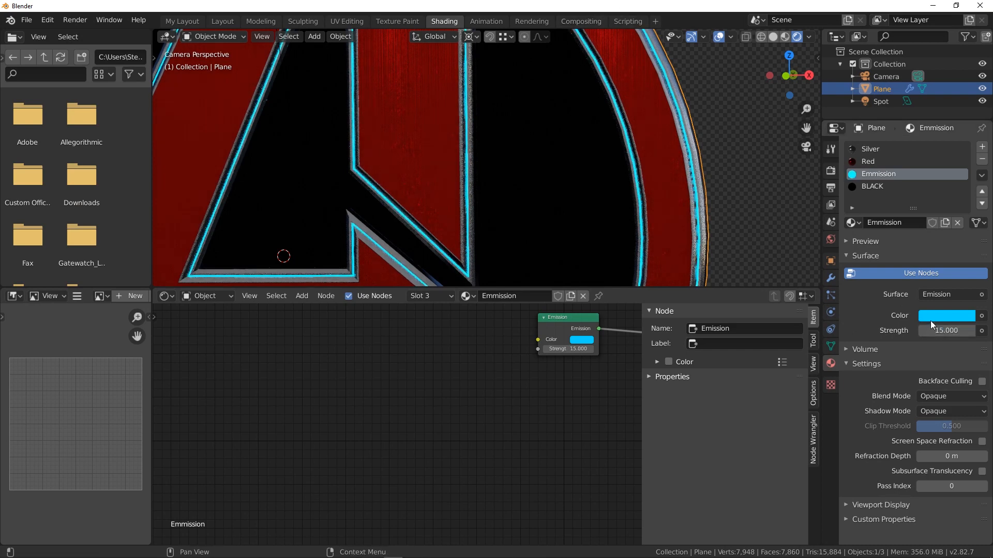
click(941, 330)
text(10)
key(Return)
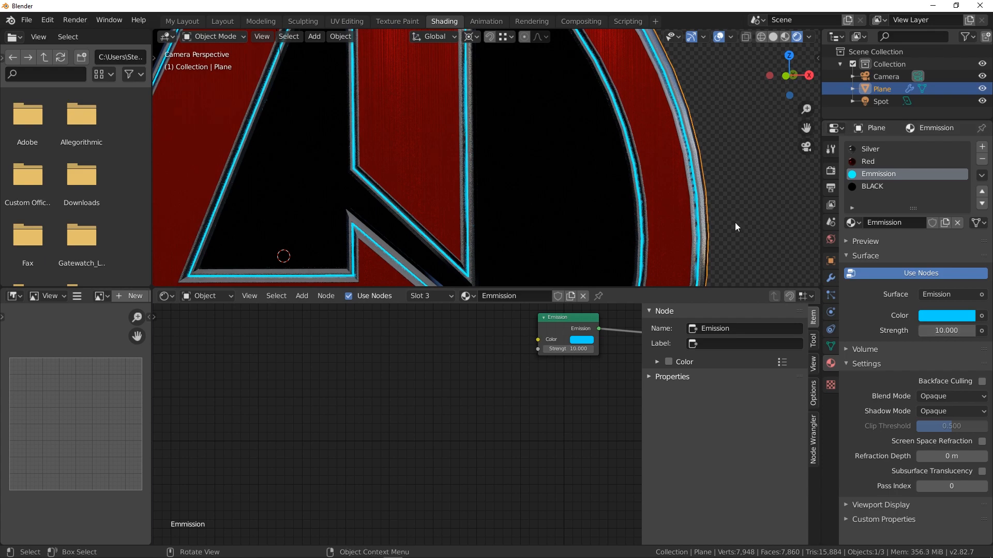
- Return to the Compositing workspace, render the logo with the reduced emission, and close the render result
click(562, 23)
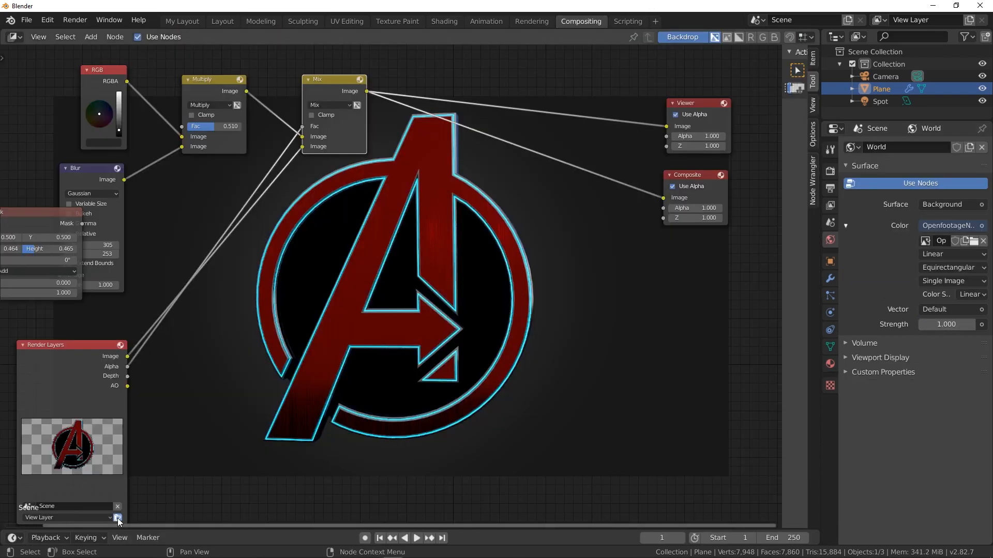
key(F12)
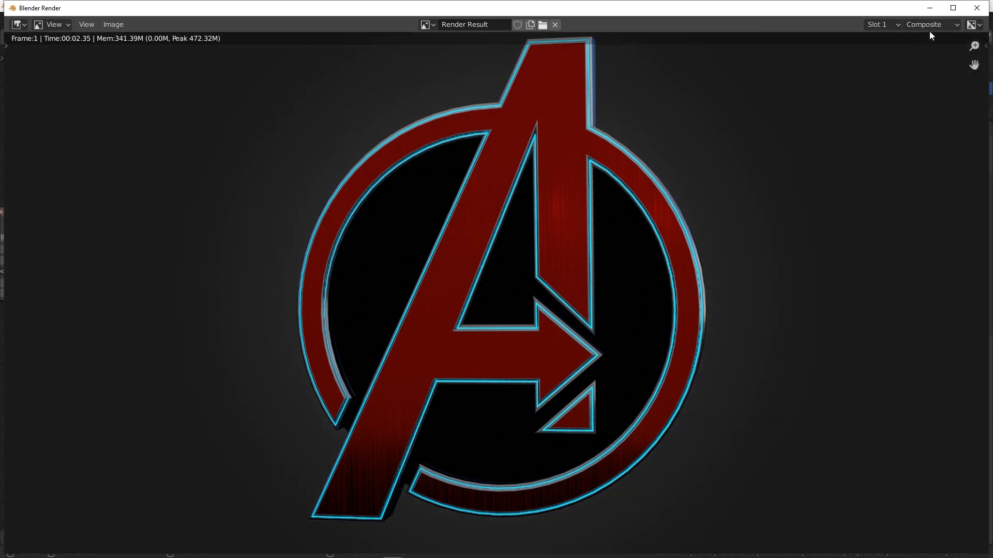
click(976, 8)
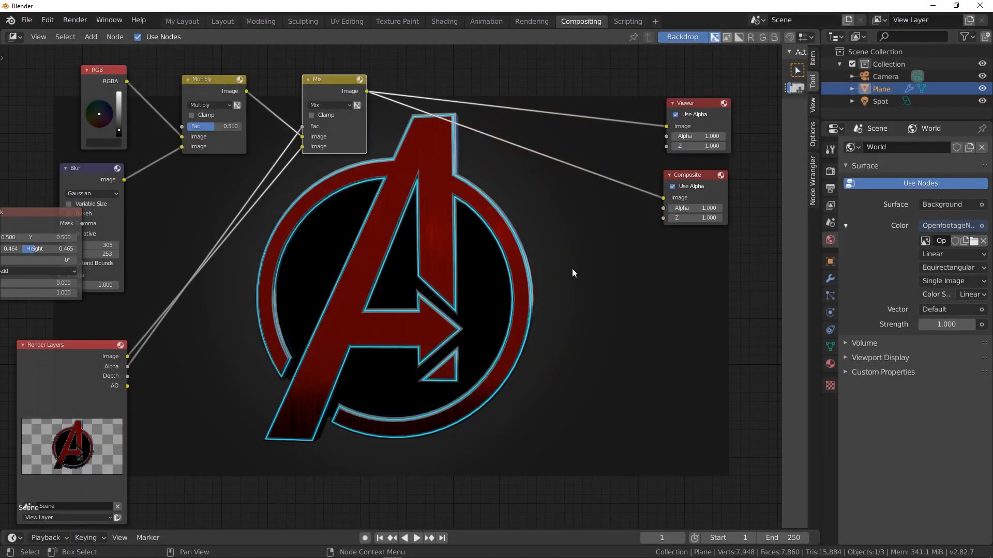
- Add a Glare node fed by the main Mix node's image and send its output to the Viewer
key(shift+a)
mouse_move(572, 268)
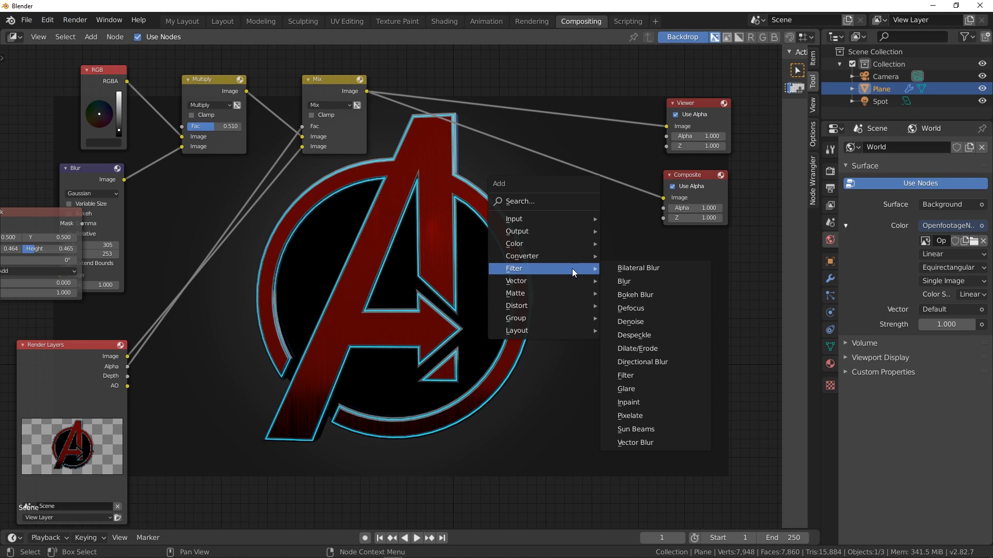
click(627, 388)
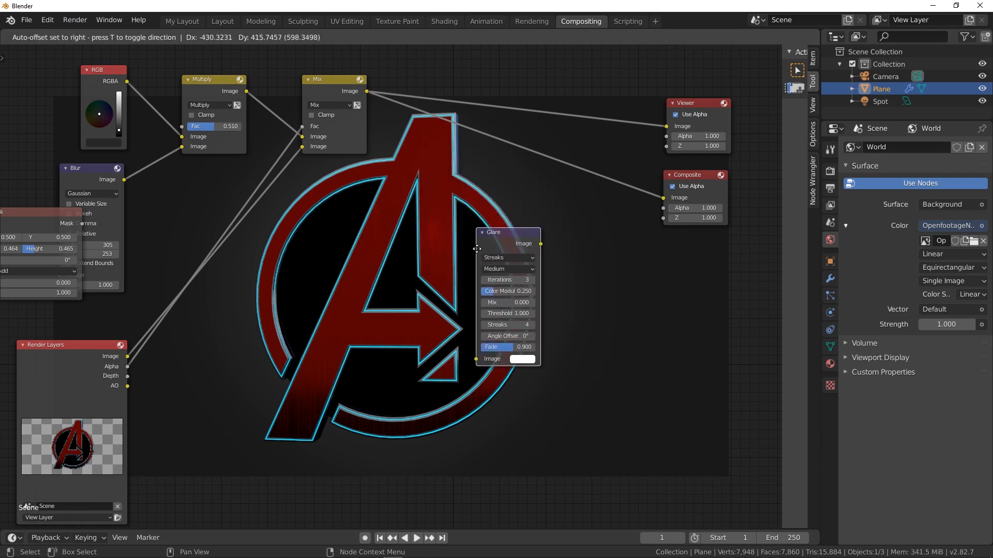
click(552, 267)
drag(365, 92, 506, 374)
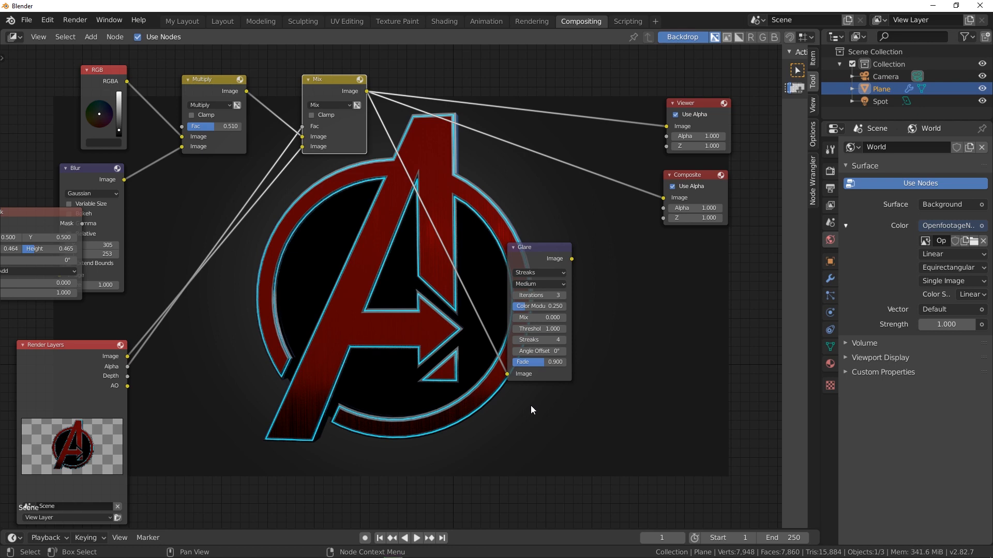
ctrl+shift+click(540, 253)
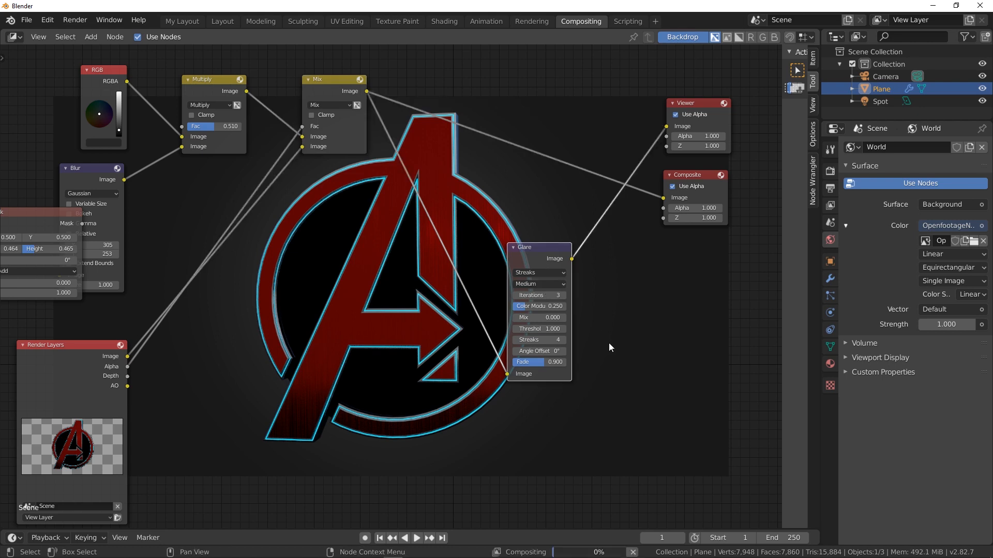
- Set the Glare node to Fog Glow with size 9 and a Mix value of 1.000
click(549, 273)
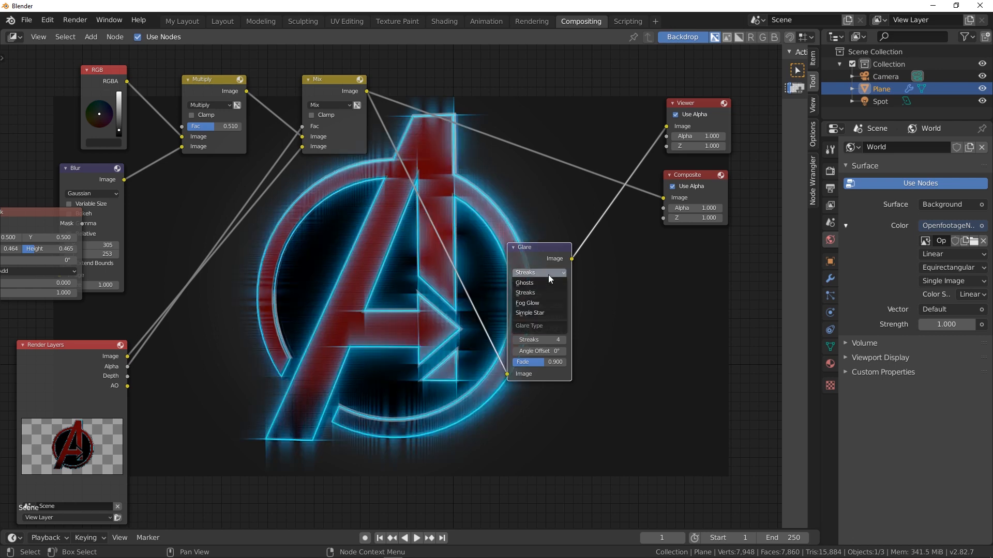
click(539, 304)
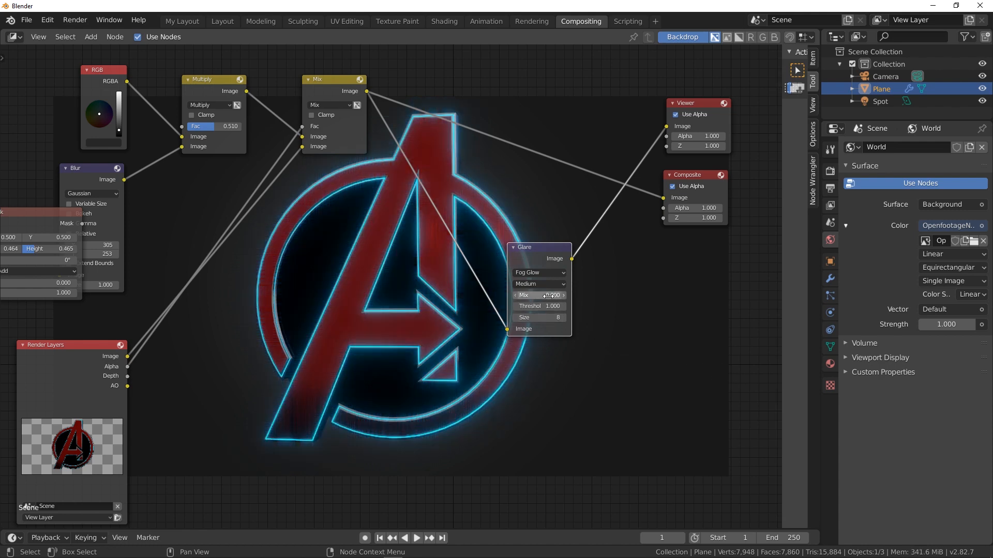
drag(551, 318, 561, 295)
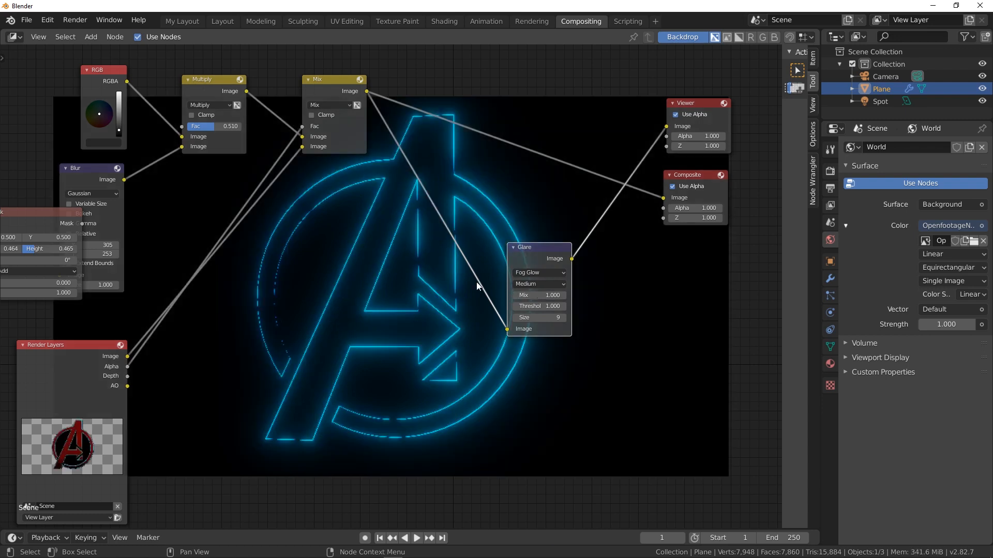
scroll(477, 281, up, 1)
drag(551, 296, 465, 296)
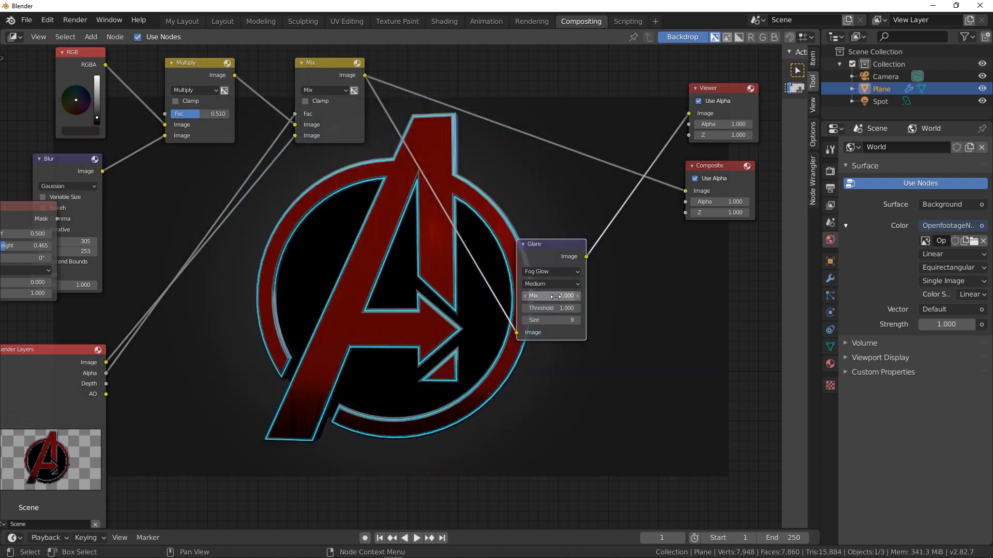
drag(540, 296, 621, 297)
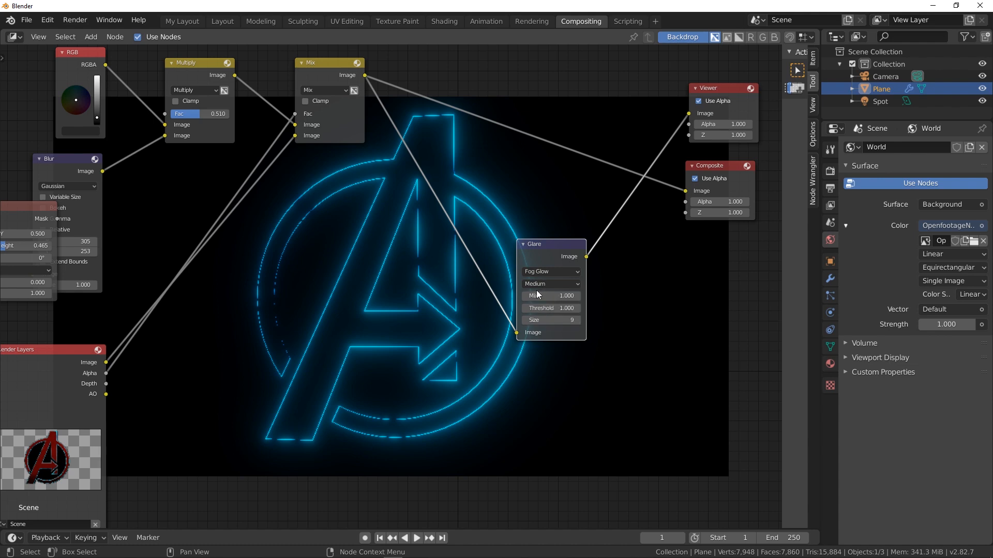
- Combine the main Mix and Glare outputs through a new Mix node set to Screen, and preview it in the Viewer
drag(543, 256, 507, 351)
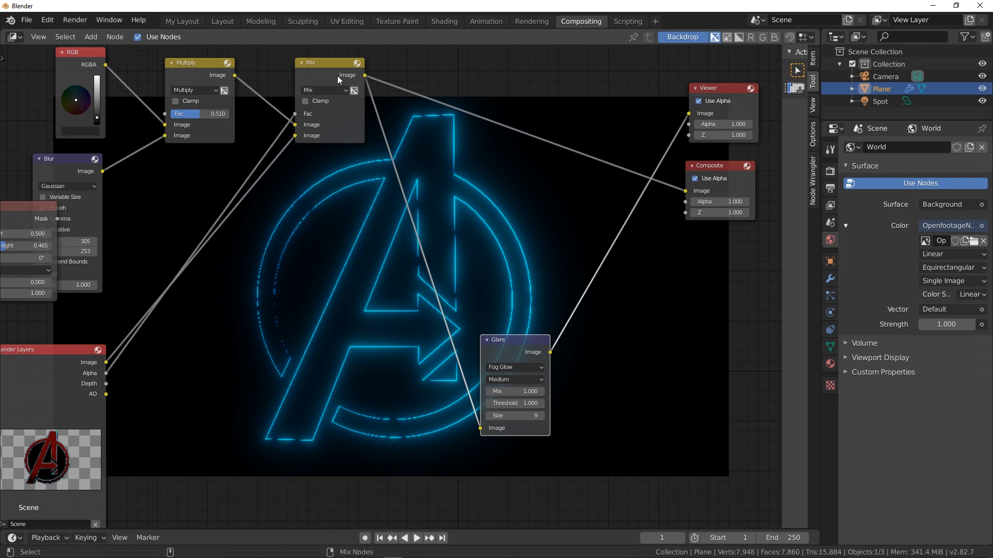
ctrl+shift+right_drag(335, 74, 510, 341)
drag(641, 223, 591, 128)
click(513, 153)
click(587, 150)
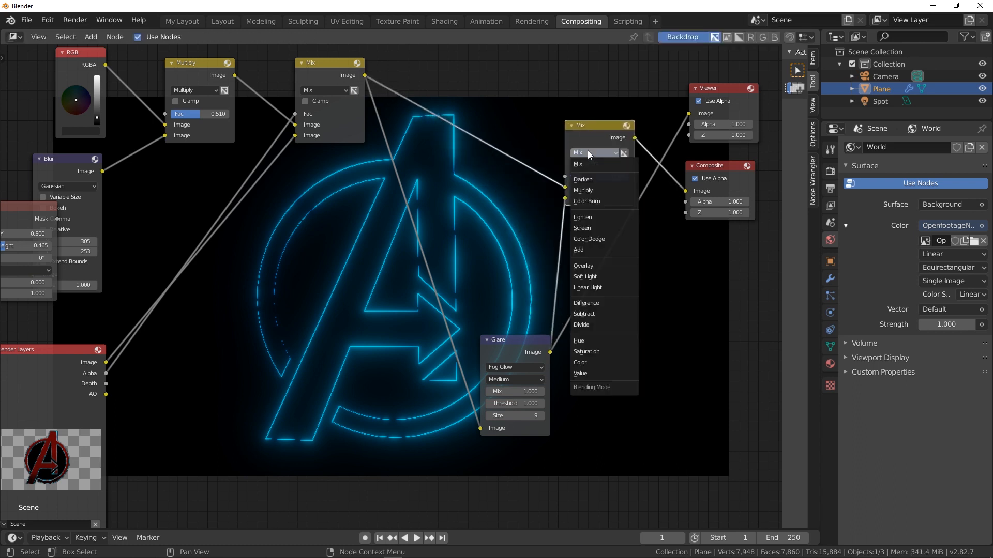
click(590, 228)
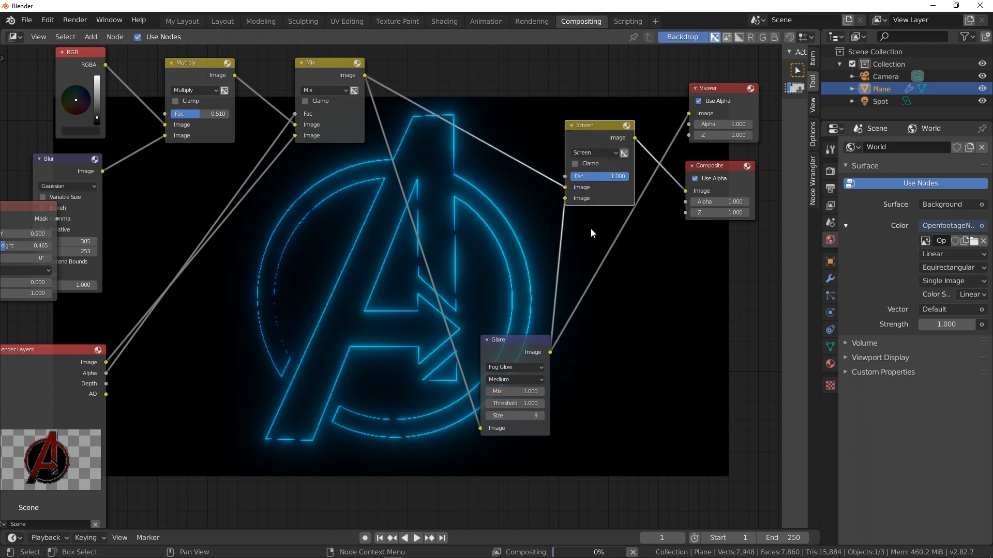
ctrl+shift+click(595, 130)
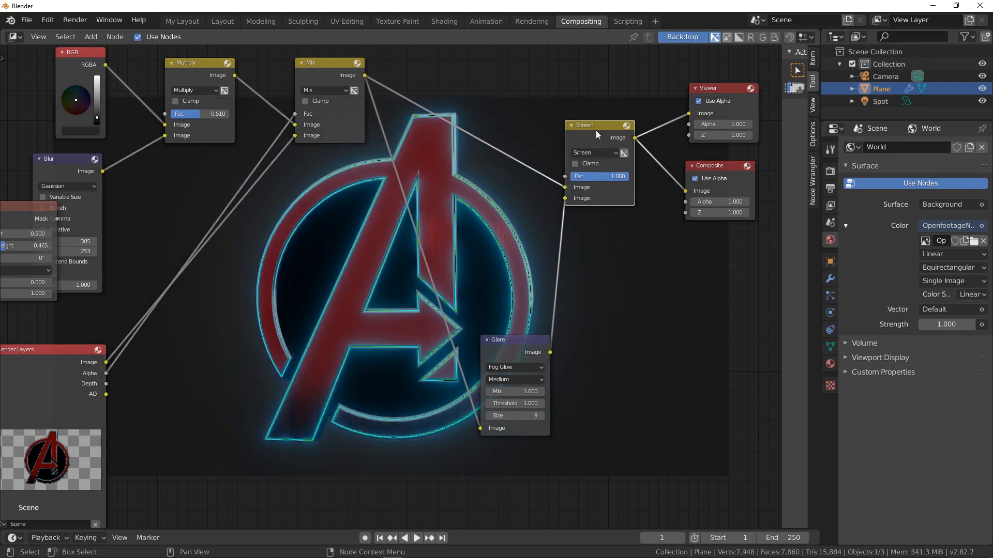
- Try a different factor and the Soft Light and Linear Light blend modes on the node combining the glow
drag(604, 177, 569, 177)
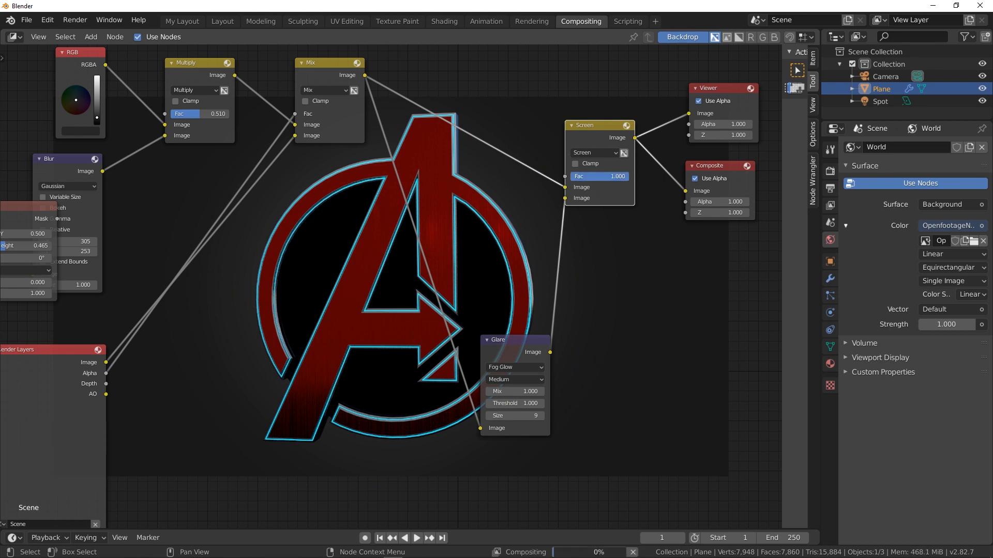
click(607, 153)
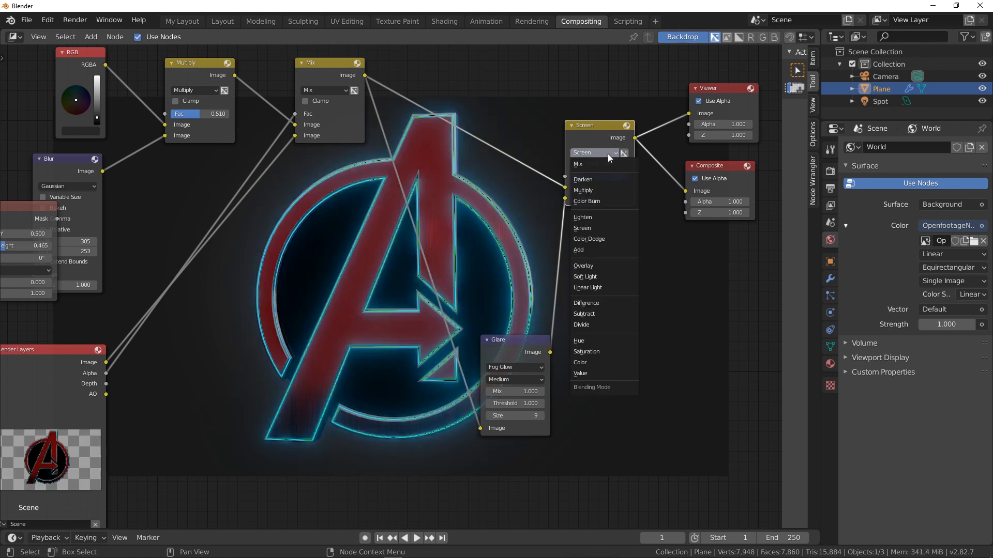
click(600, 276)
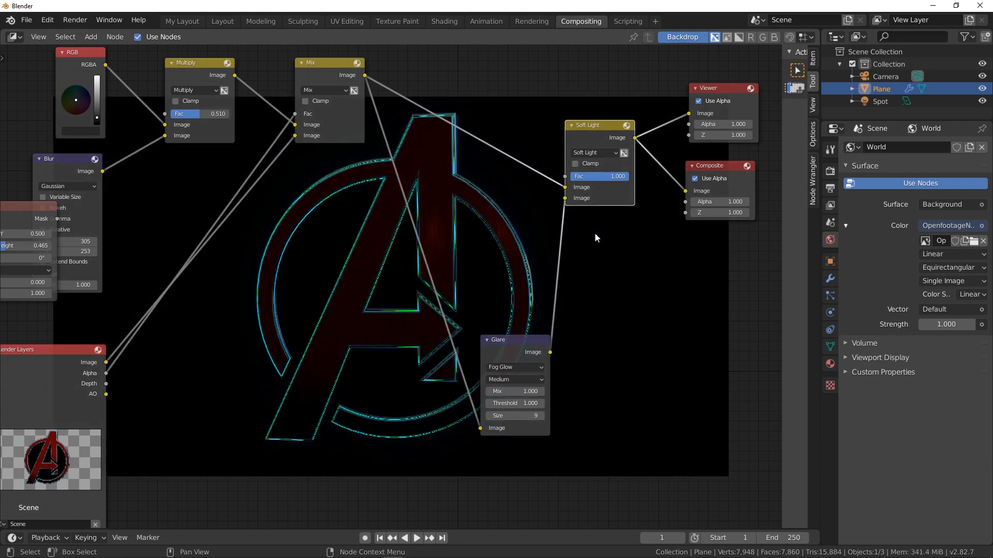
click(602, 153)
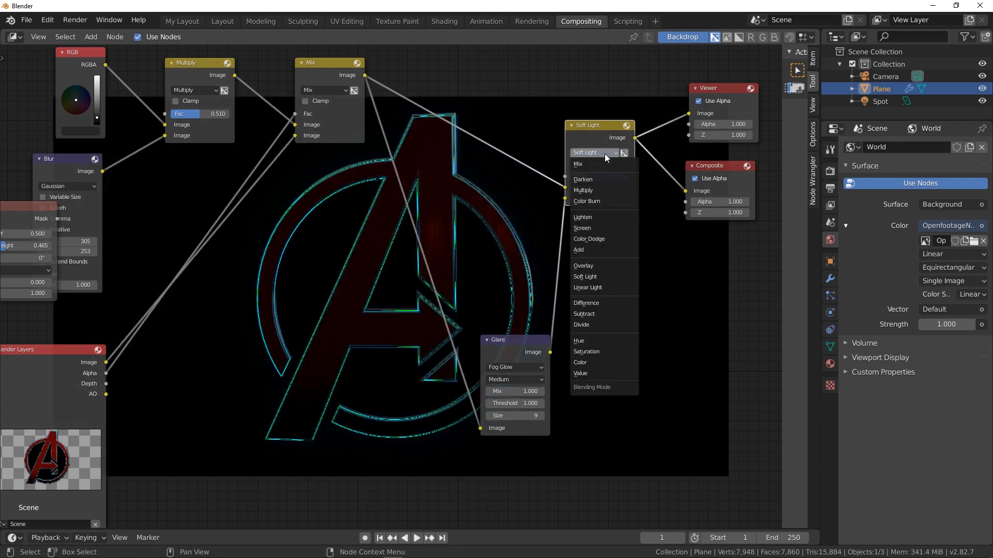
click(598, 288)
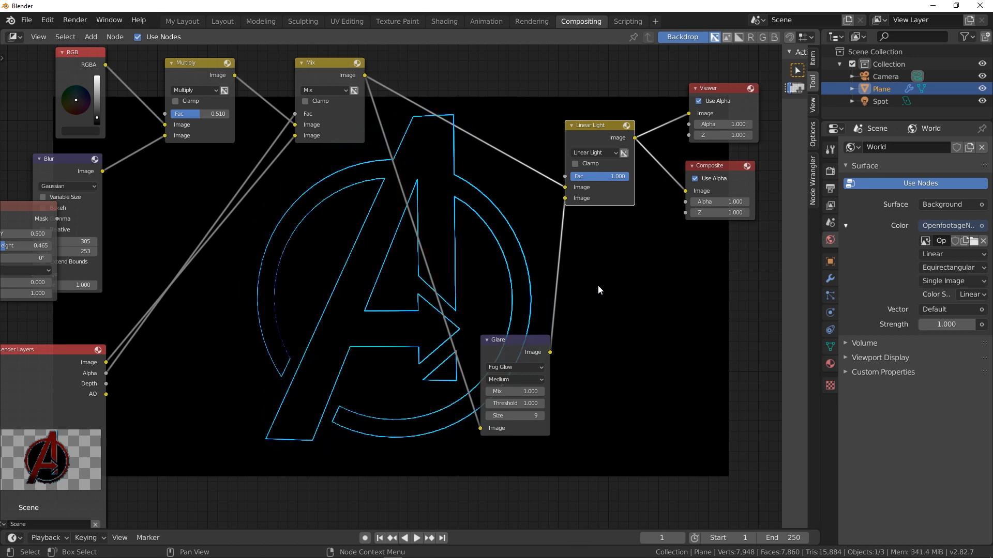
click(608, 177)
key(Return)
- Set the glow-combining node's blend mode to Lighten with a factor of about 0.441
click(607, 151)
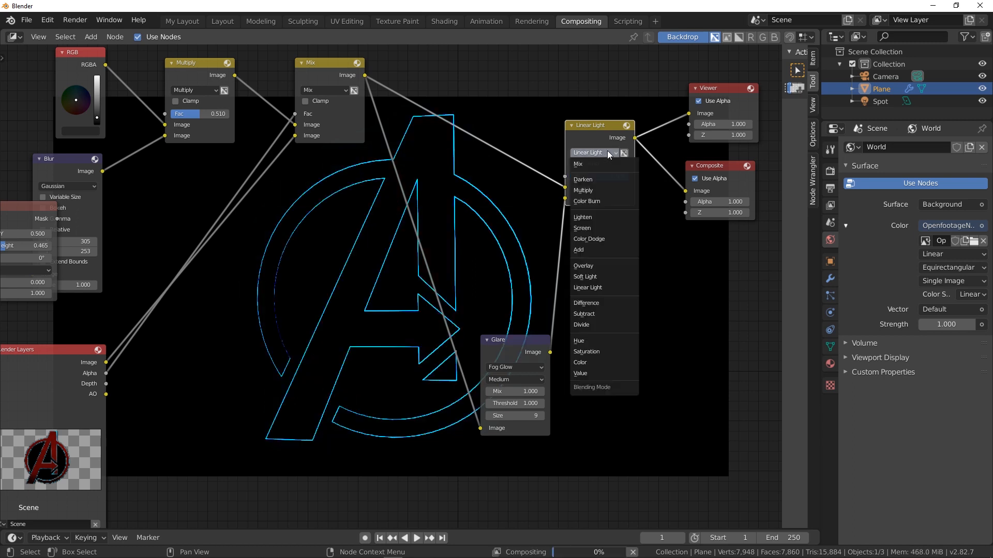
click(603, 216)
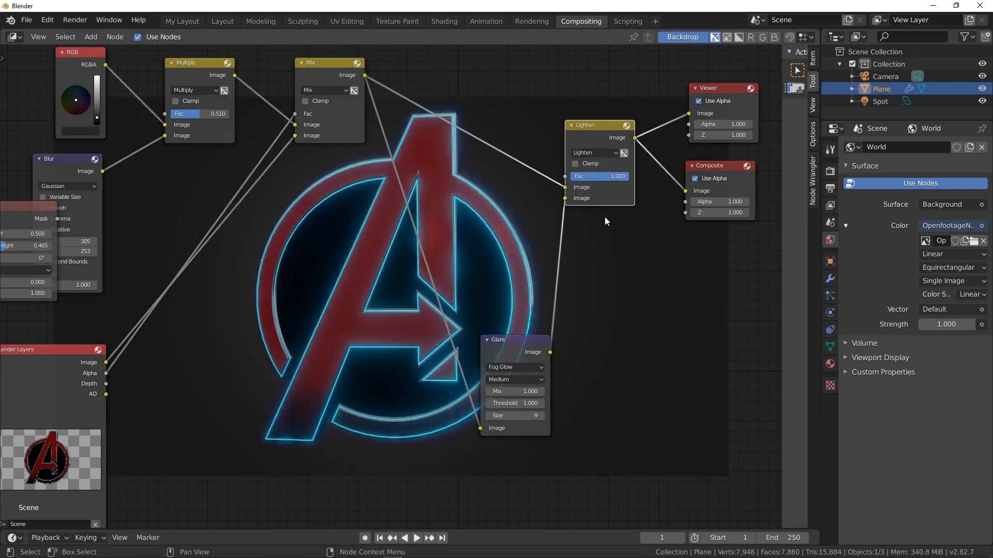
drag(621, 178, 596, 178)
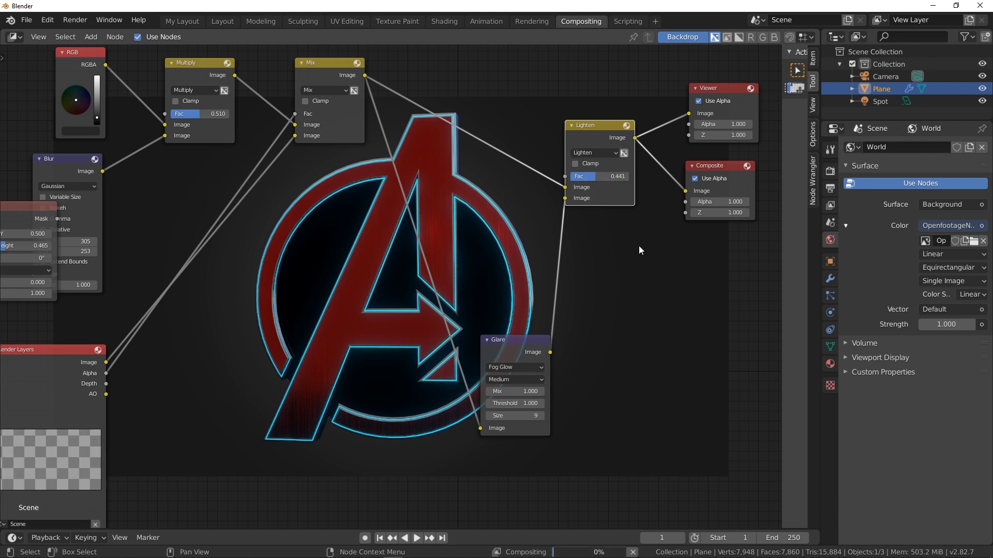
- Move the Glare node up between the main Mix and Lighten nodes and set its quality to High
drag(526, 345, 491, 138)
click(491, 141)
click(488, 151)
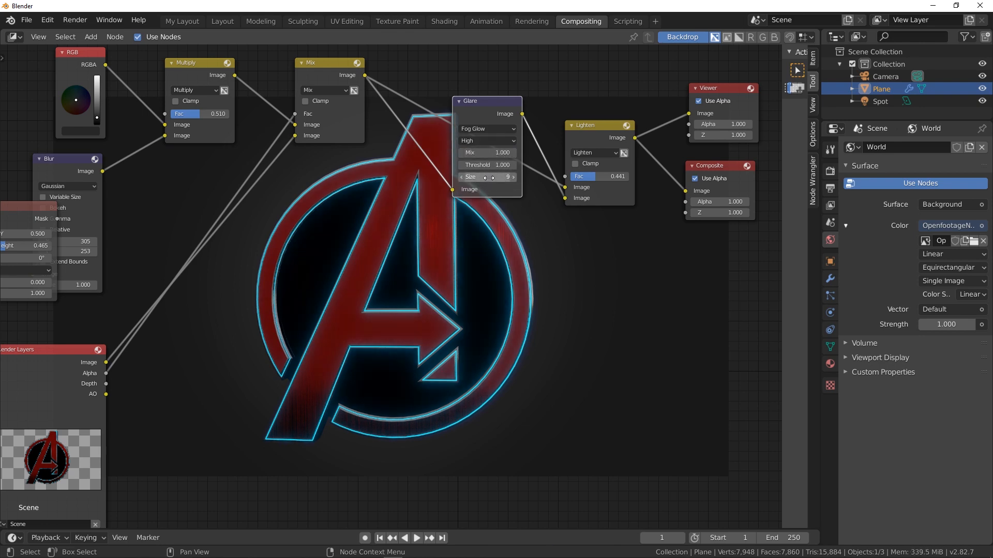
drag(482, 104, 484, 527)
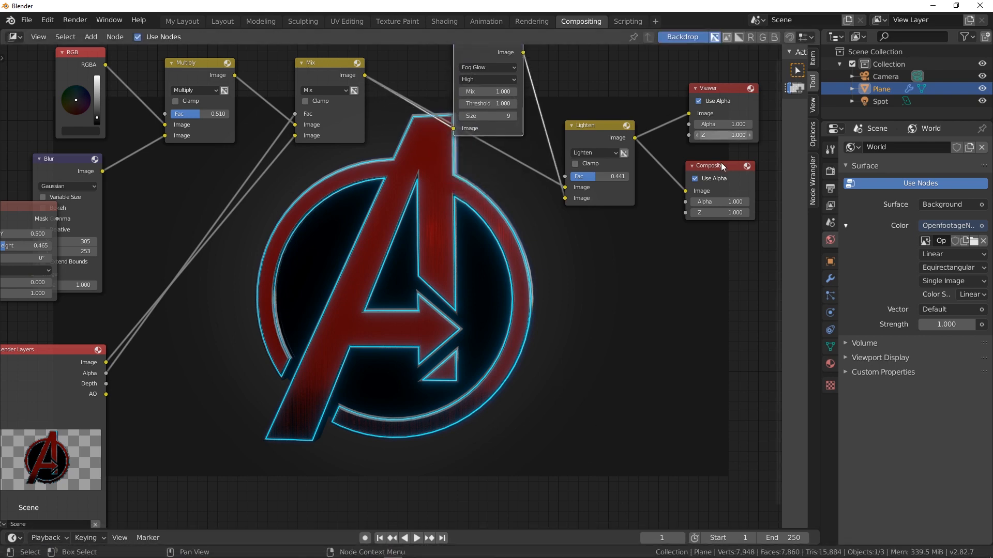
- Render the image with the Fog Glow compositing and close the render result
click(77, 41)
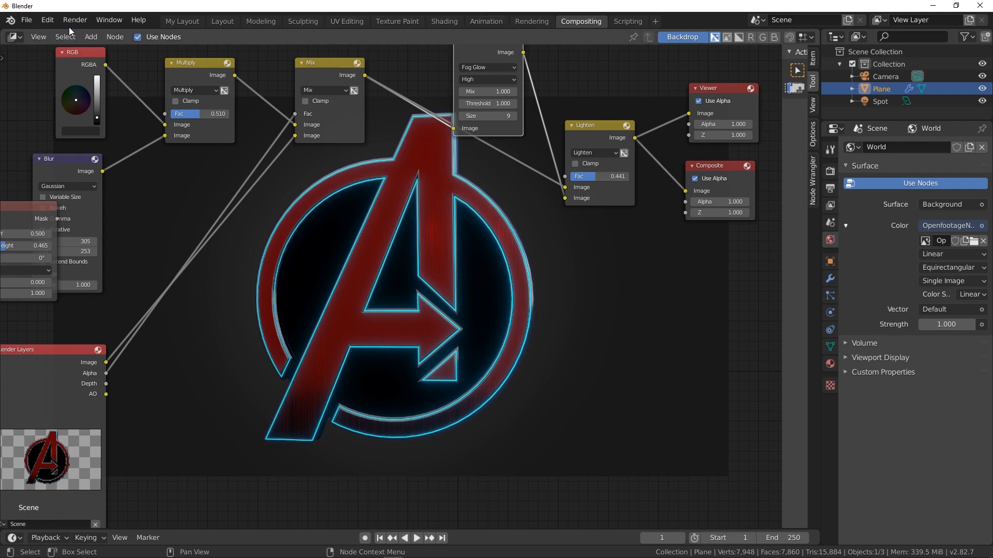
click(74, 20)
click(83, 34)
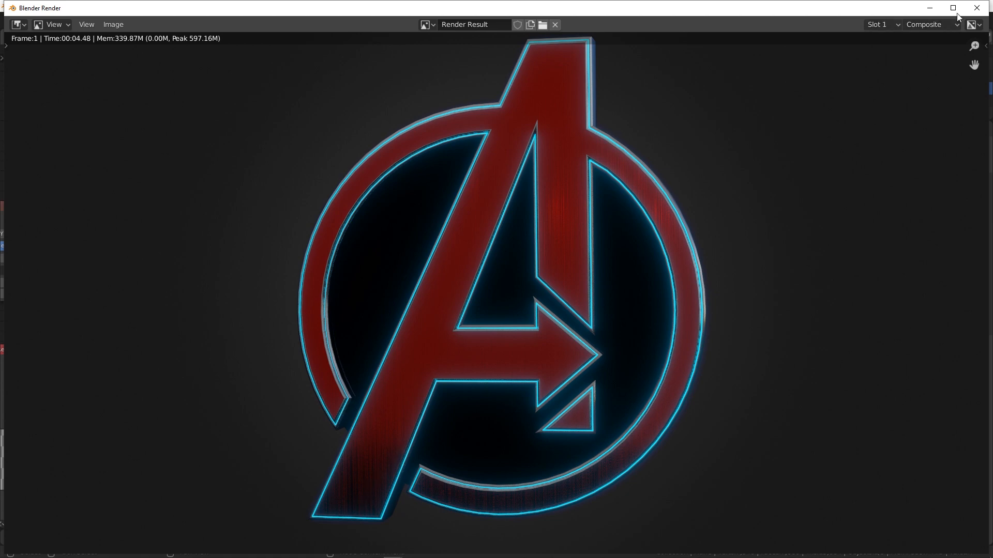
click(976, 7)
click(830, 190)
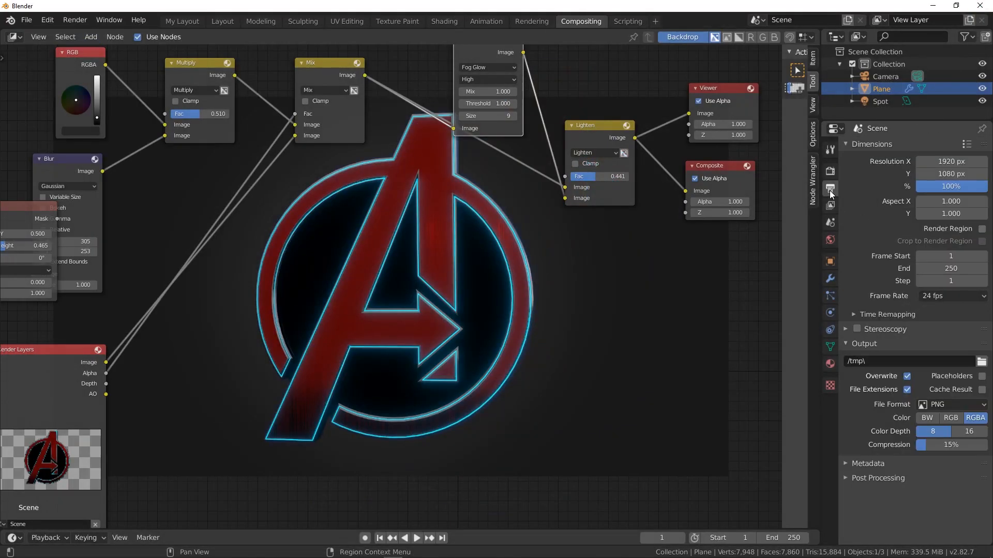
click(831, 206)
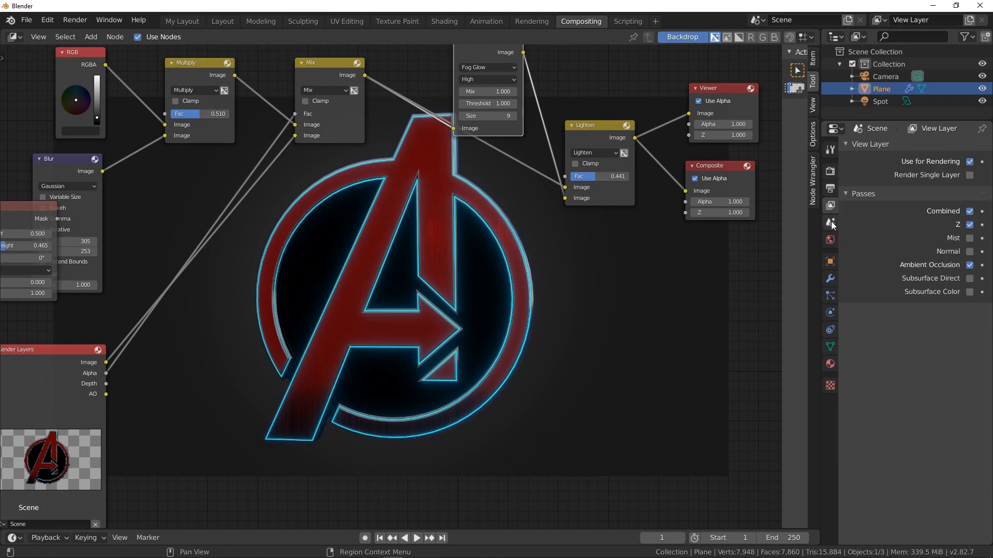
click(830, 222)
click(830, 239)
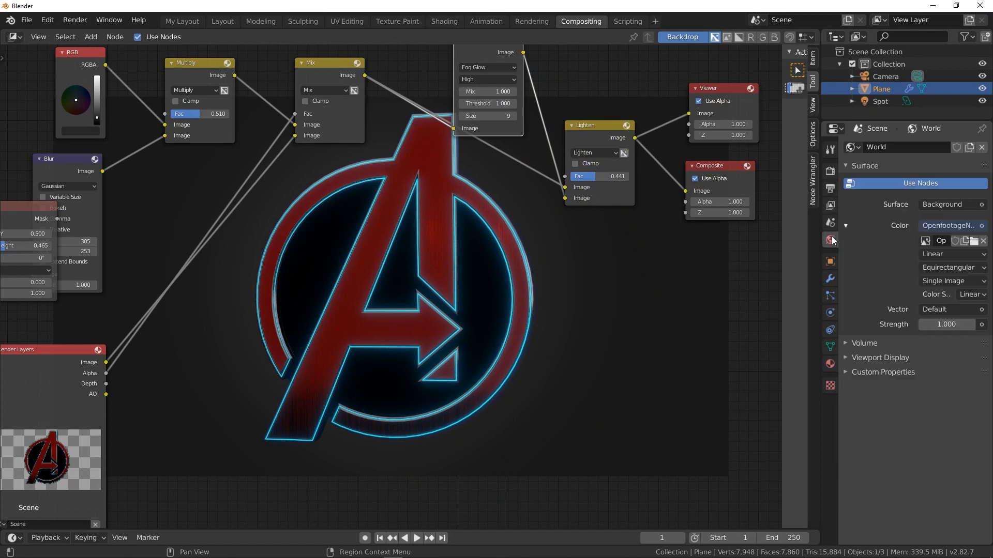
click(833, 345)
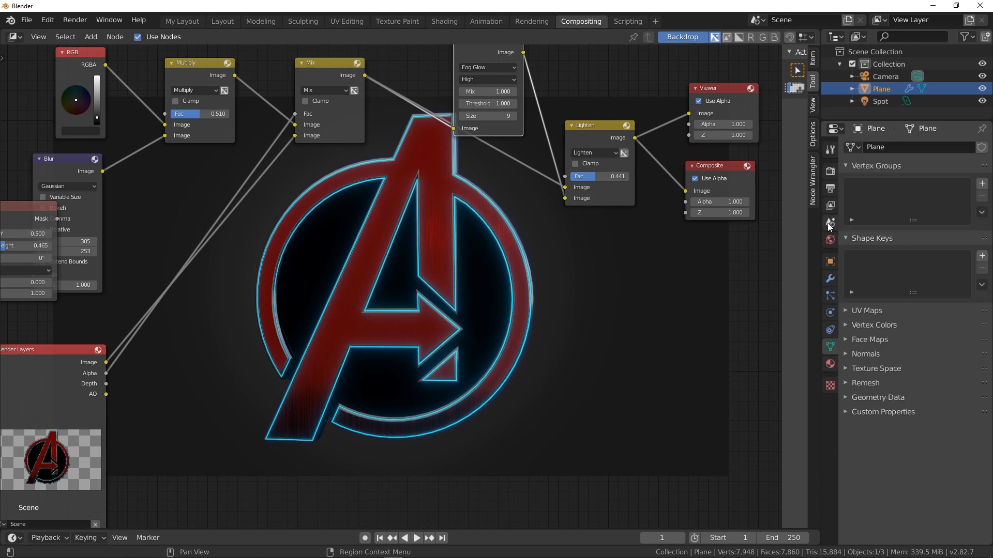
- Look through the render, output, scene, world, object, modifier, constraint and material properties and the Ambient Occlusion settings
click(828, 172)
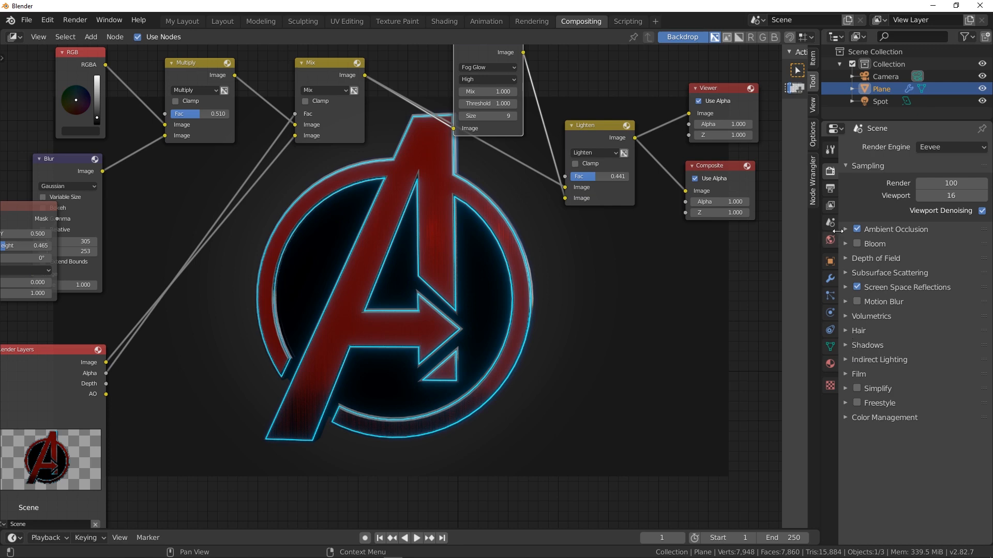
click(830, 190)
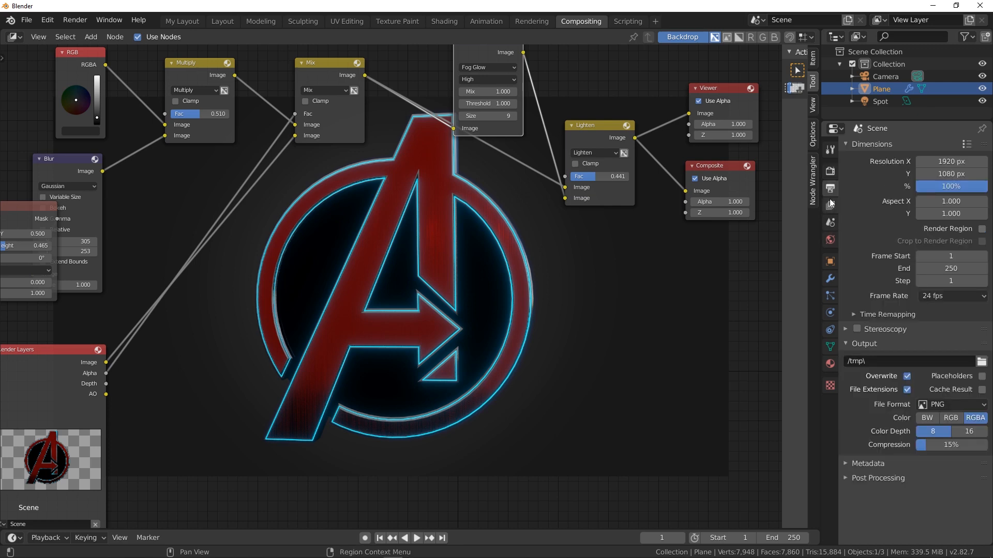
click(830, 205)
click(830, 223)
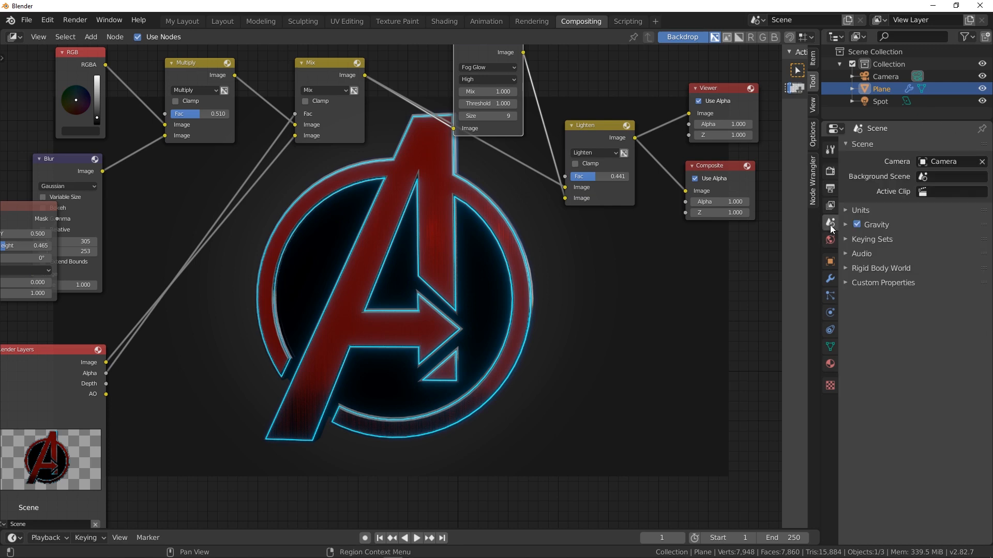
click(830, 238)
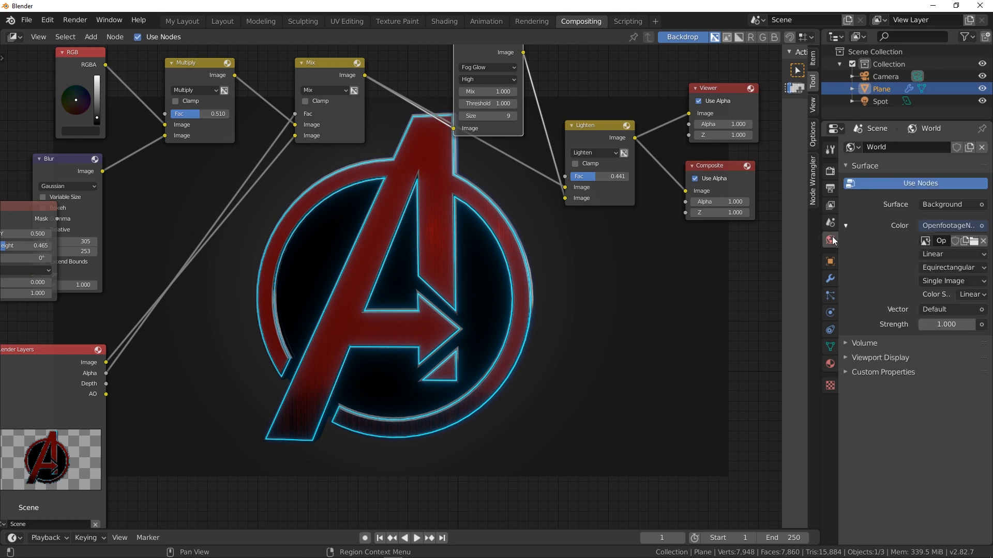
click(830, 261)
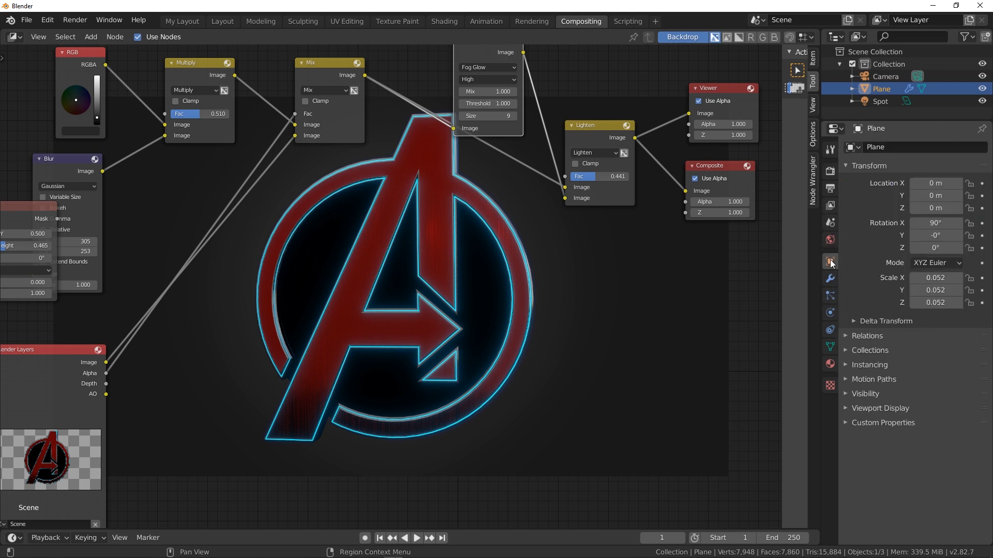
click(845, 406)
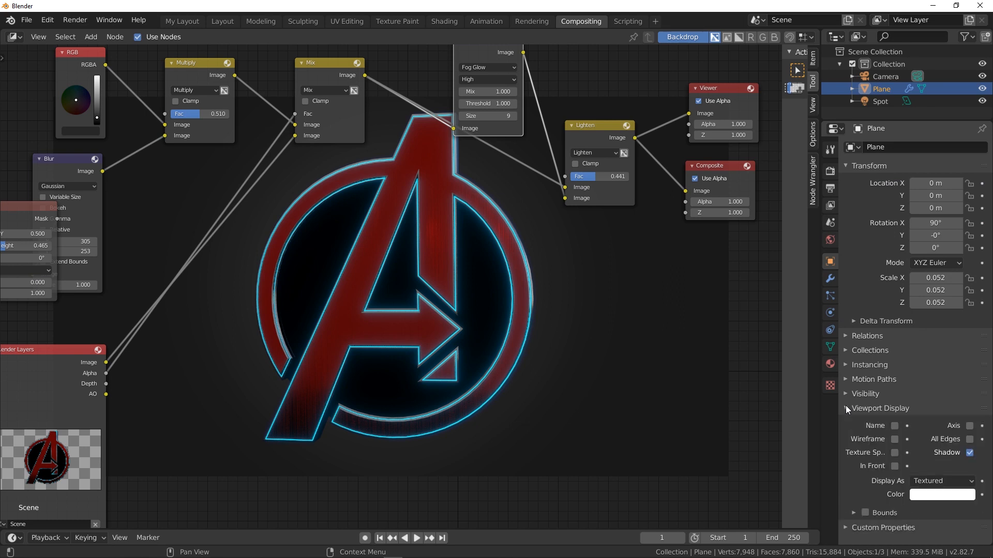
click(846, 407)
click(830, 280)
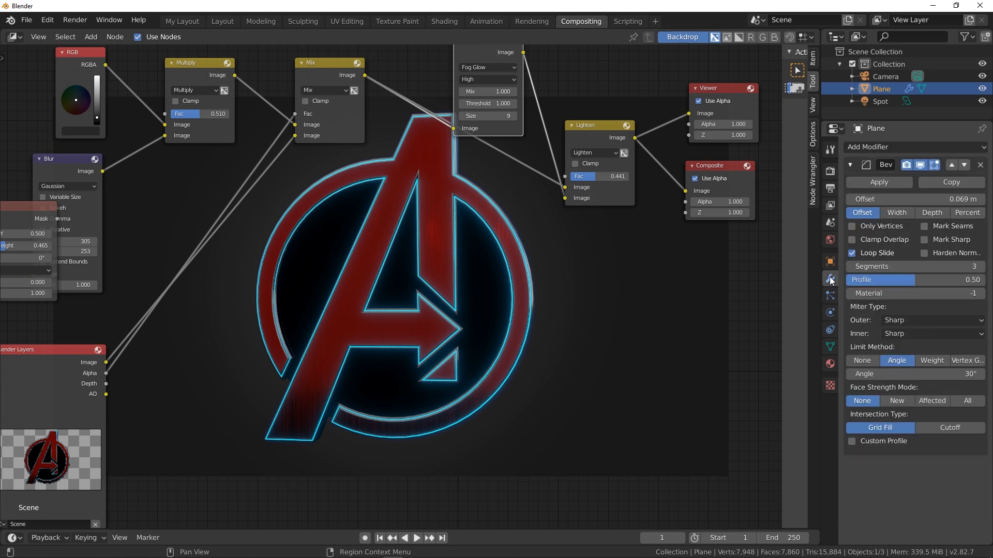
click(830, 294)
click(830, 313)
click(832, 331)
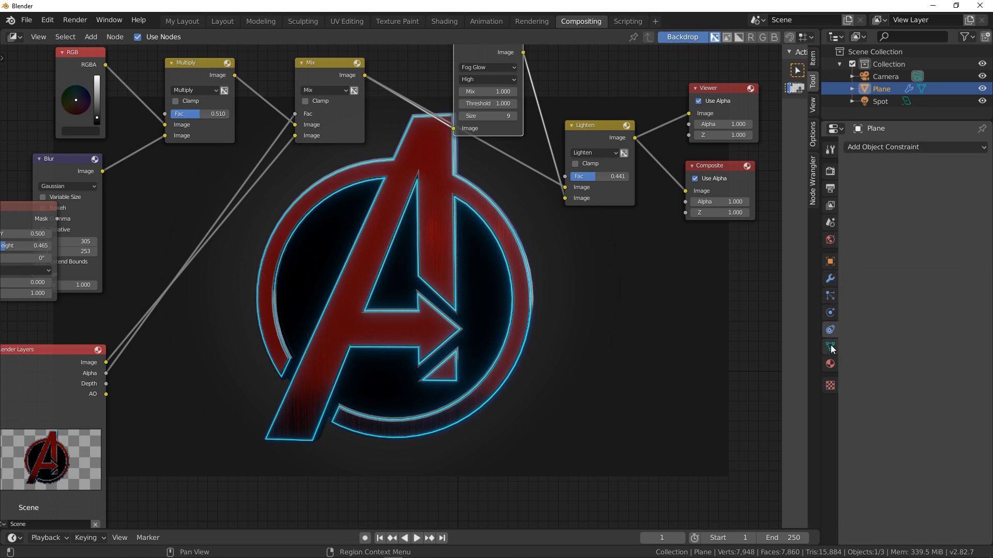
click(830, 346)
click(831, 363)
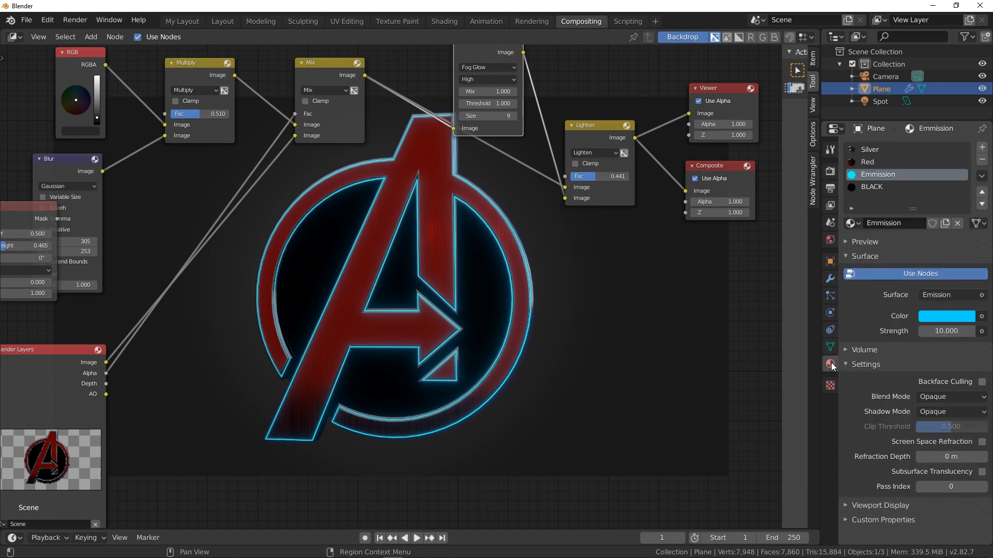
click(831, 386)
click(830, 363)
click(831, 150)
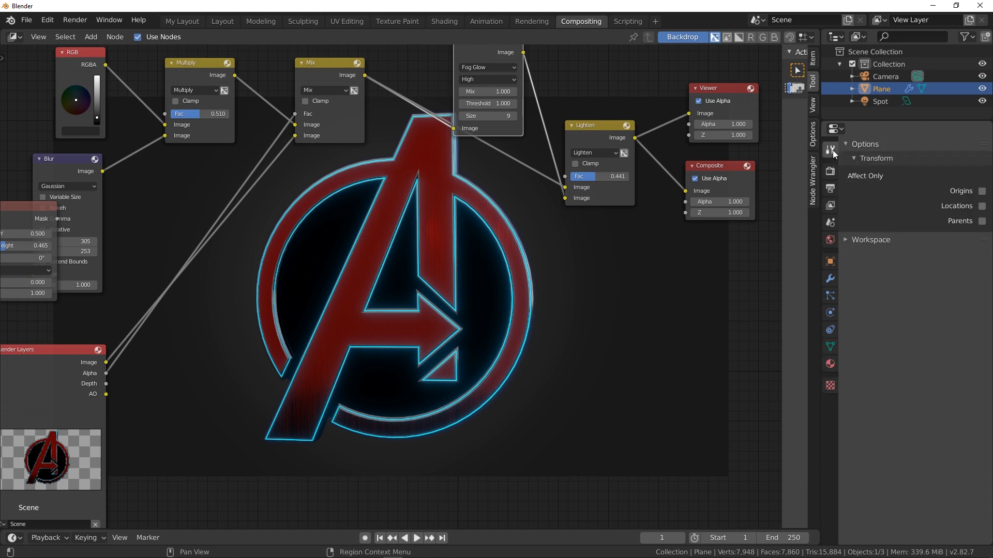
click(830, 171)
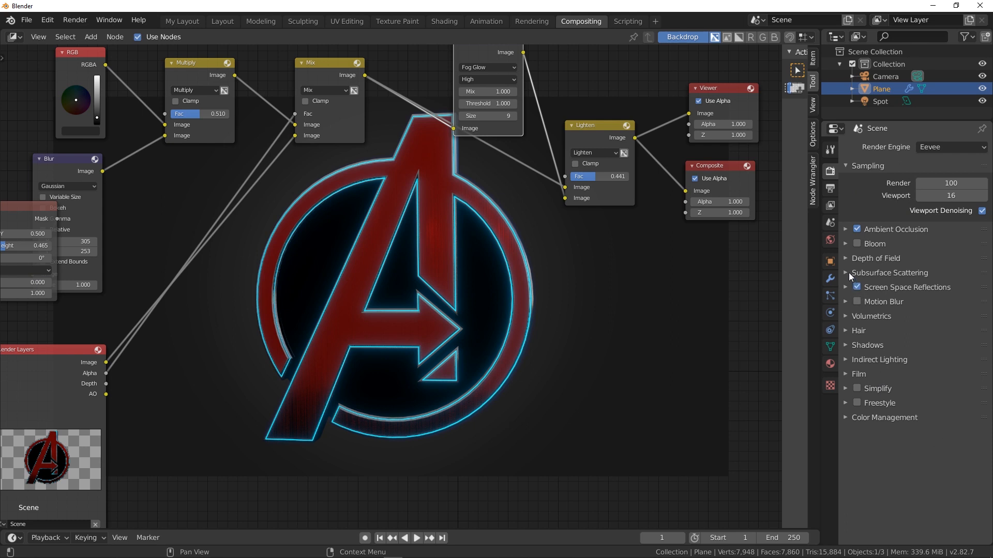
click(845, 231)
click(846, 231)
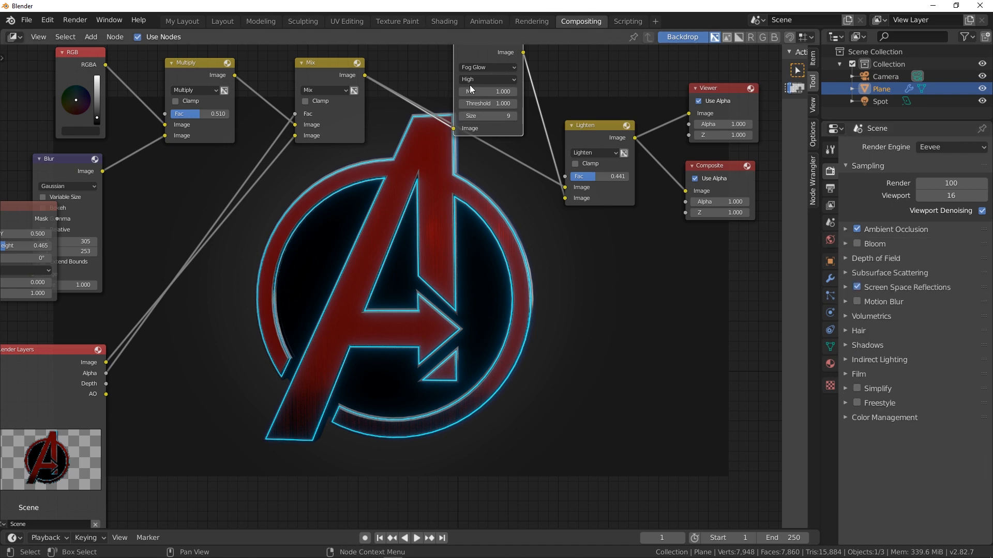
- Switch to the Rendering workspace and inspect the composited Avengers logo render at a closer zoom
click(232, 23)
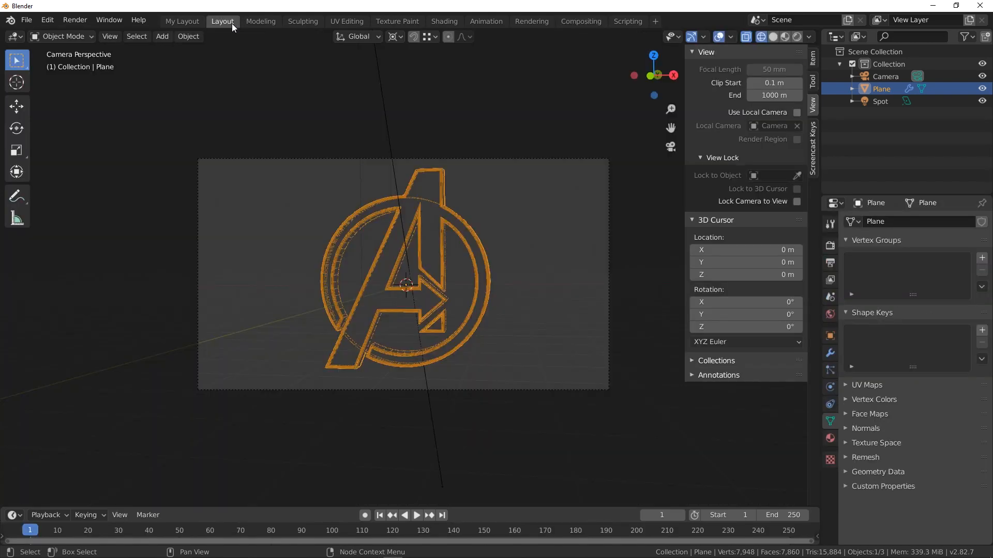
click(561, 23)
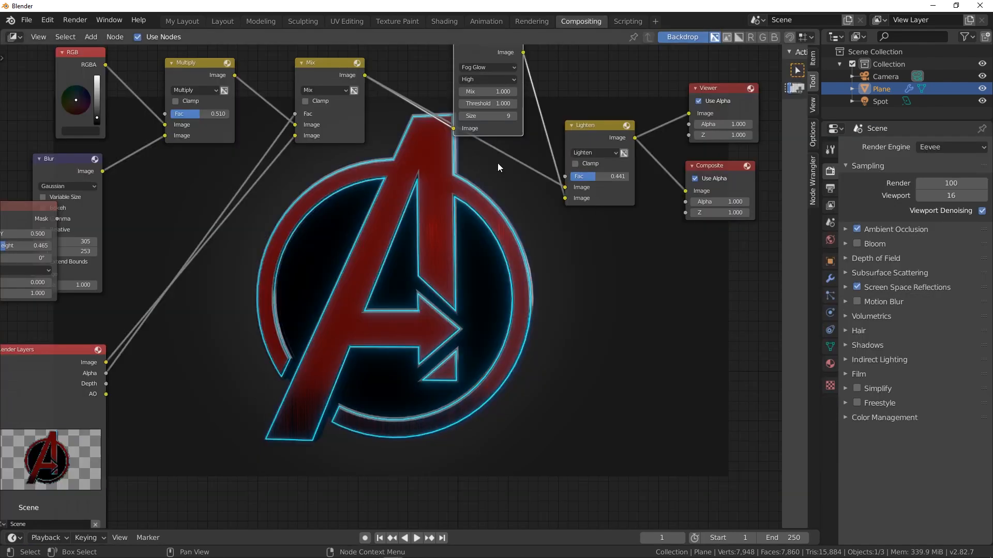
click(523, 22)
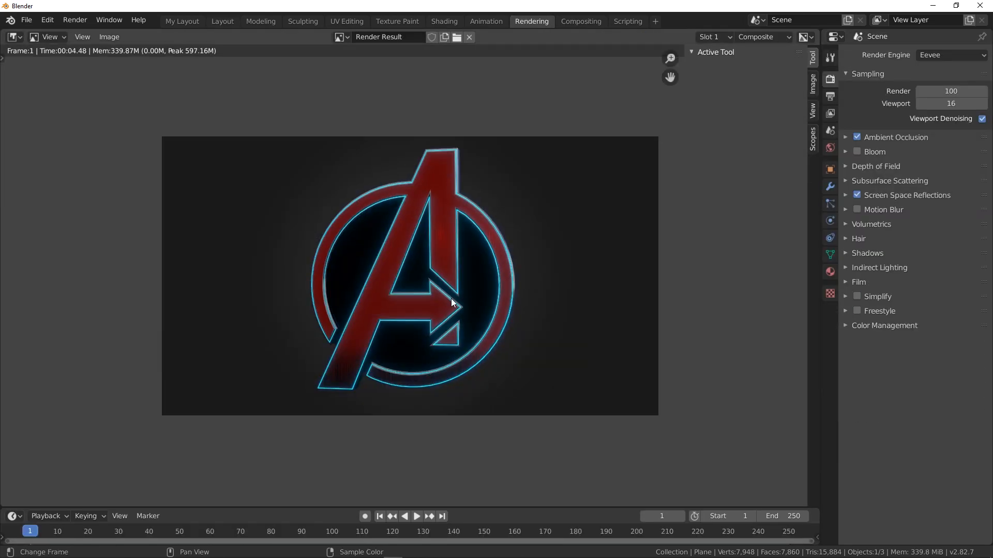
scroll(441, 288, up, 2)
scroll(441, 289, down, 1)
scroll(440, 289, down, 1)
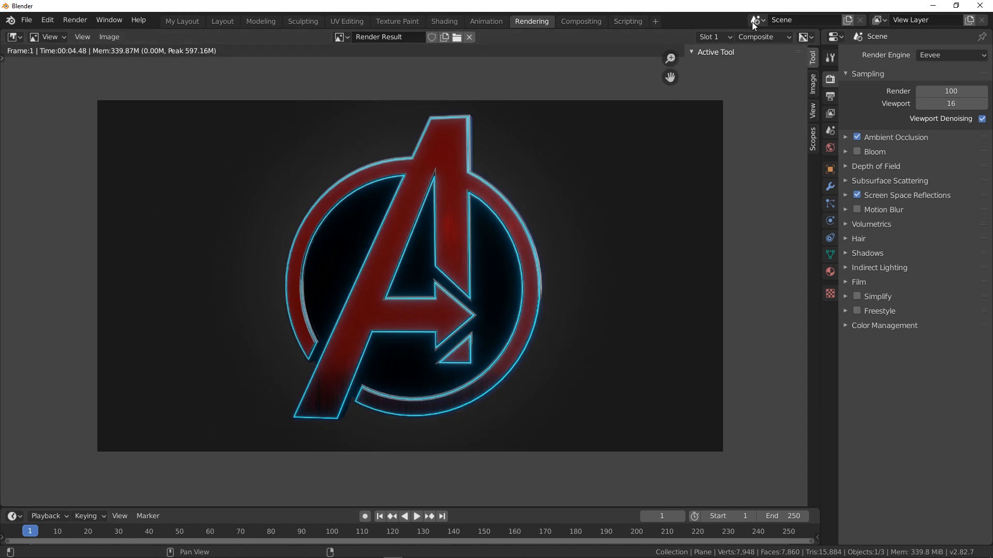
- Start saving the render result as a new image file in the folder D:\ModelADayMay\day01
click(110, 37)
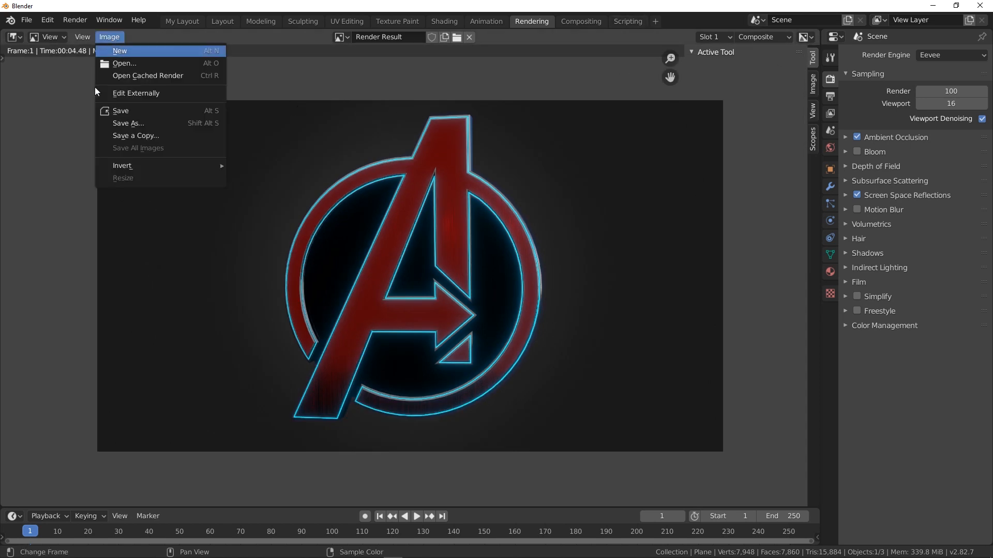
click(123, 123)
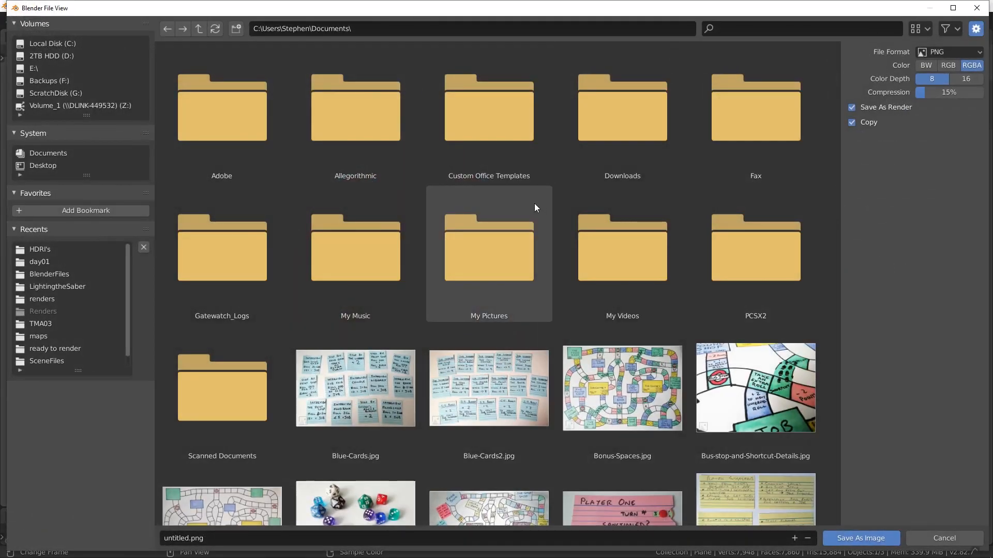
click(57, 57)
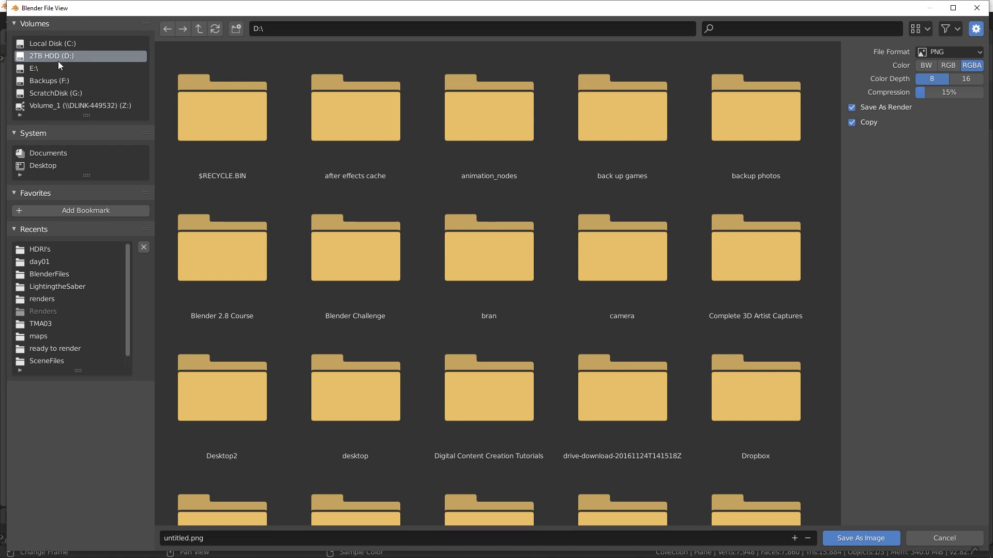
scroll(515, 293, down, 2)
scroll(515, 292, down, 5)
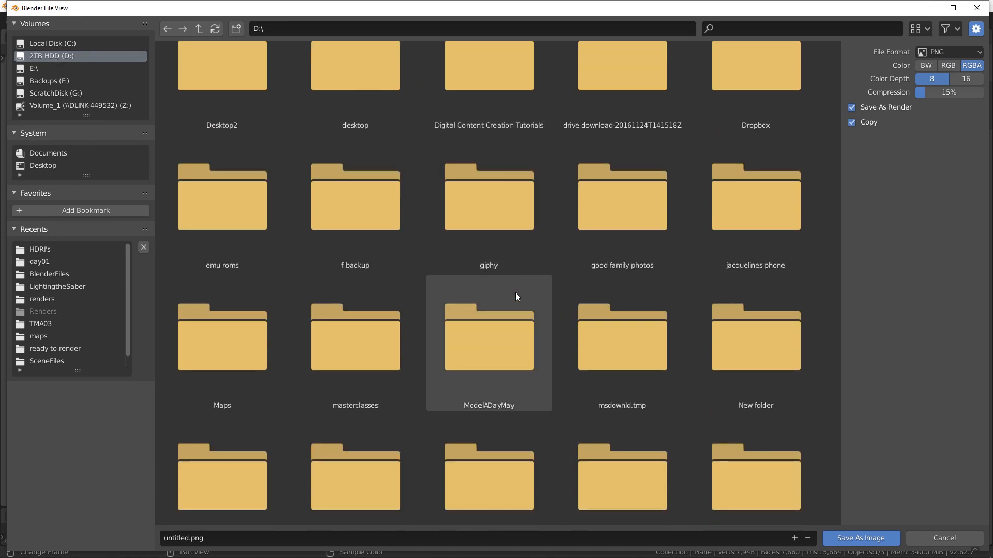
double_click(507, 323)
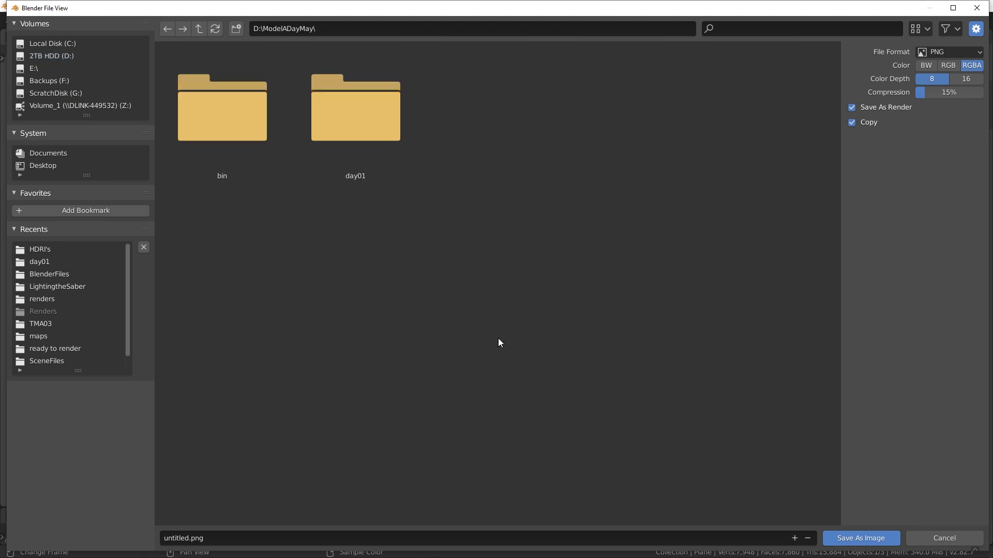
double_click(339, 123)
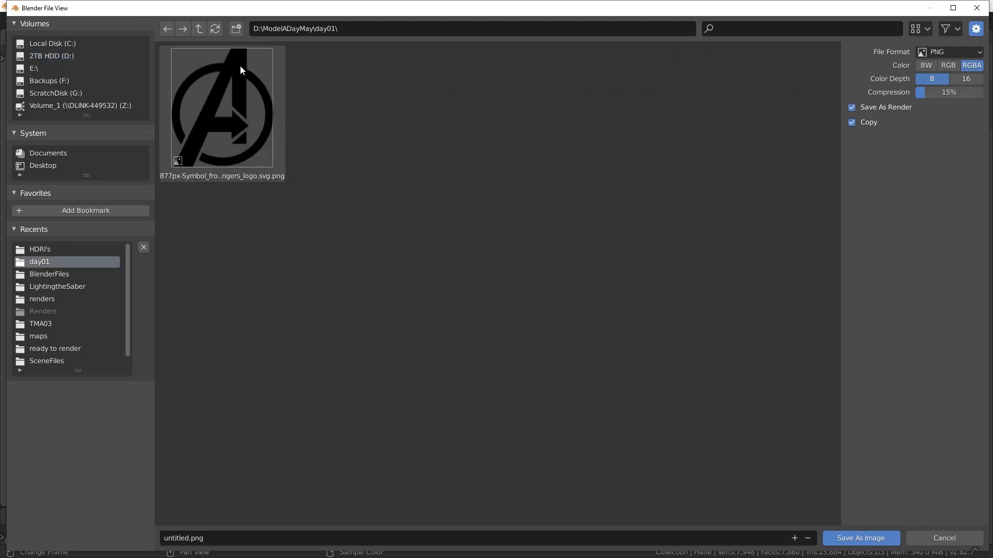
- Name the image Day01Render and save it as a PNG with 16-bit color depth and 0% compression
click(202, 538)
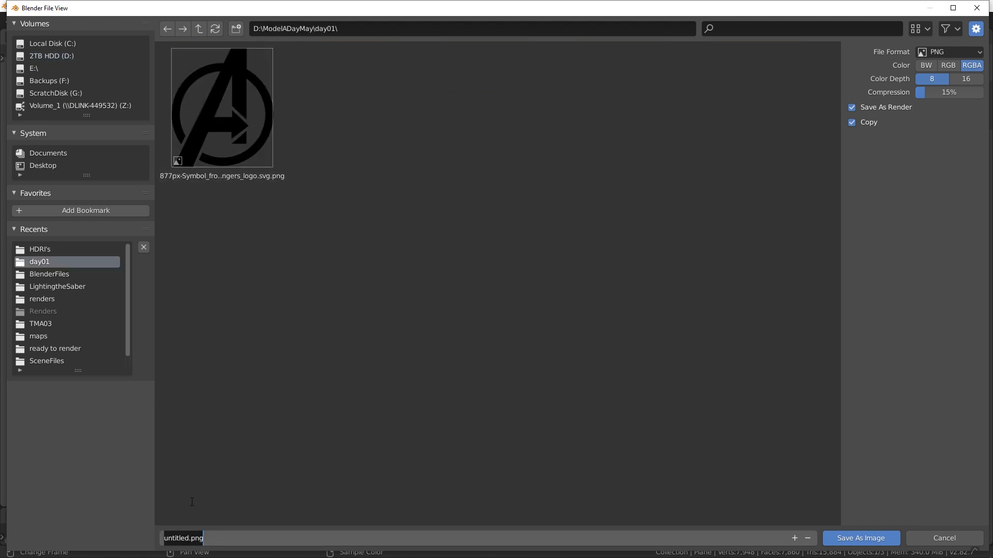
text(Day01Render)
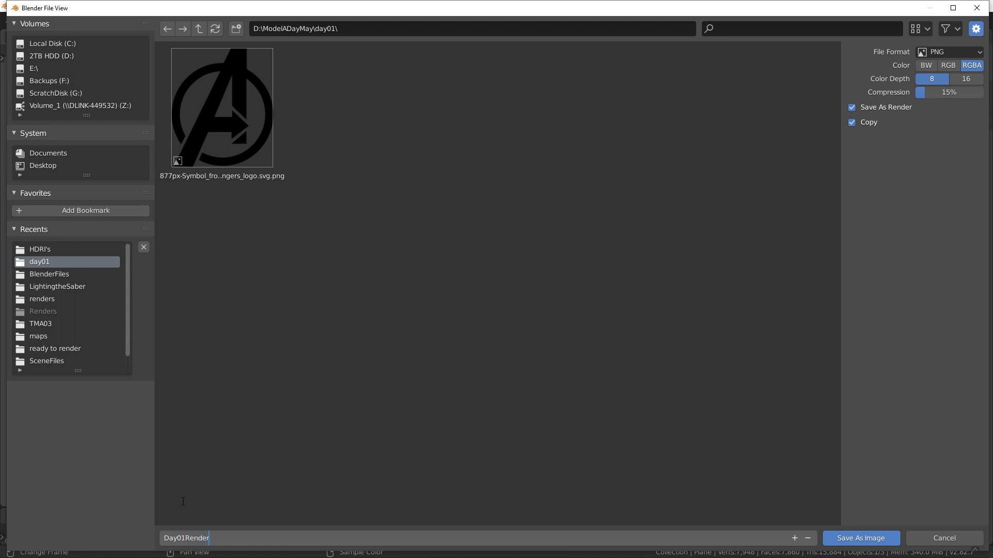
click(964, 52)
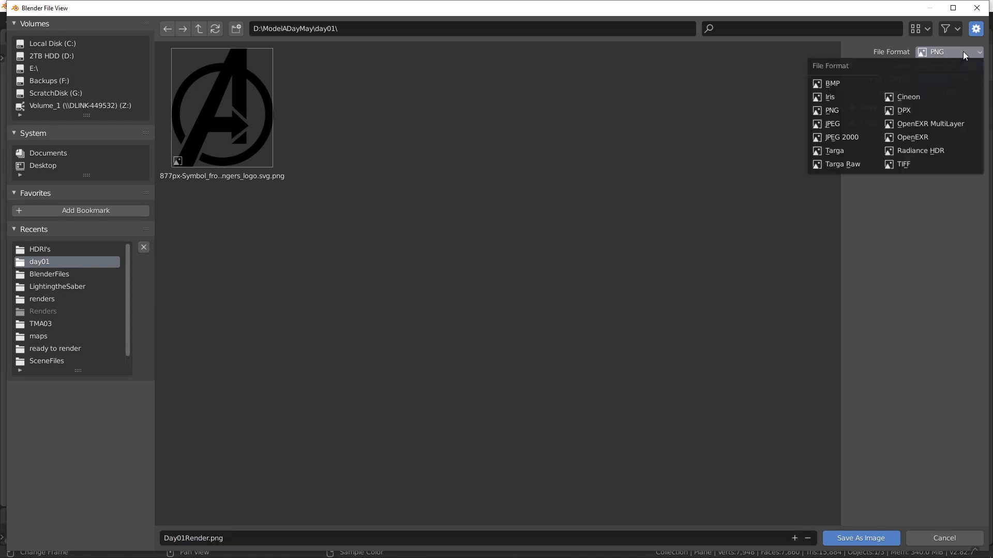
click(846, 110)
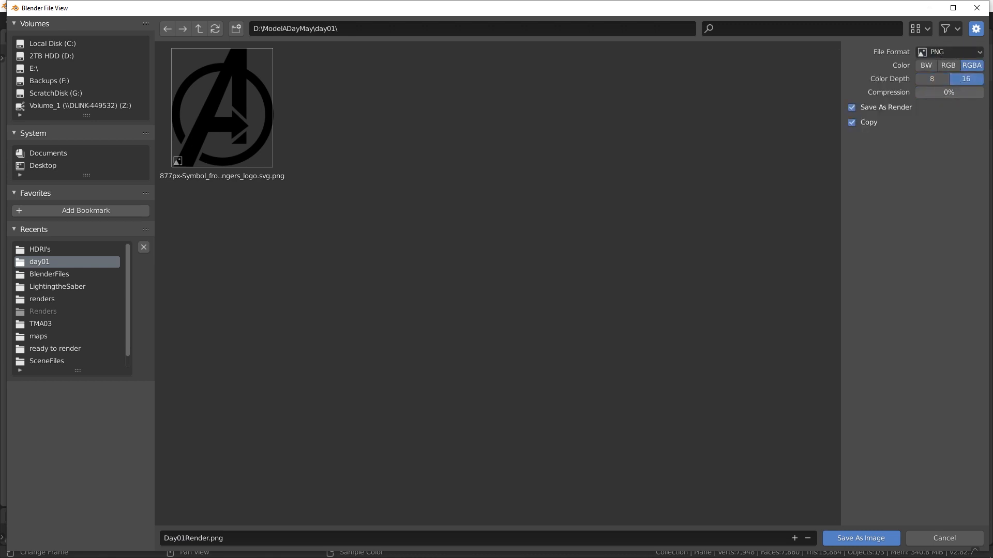
click(881, 538)
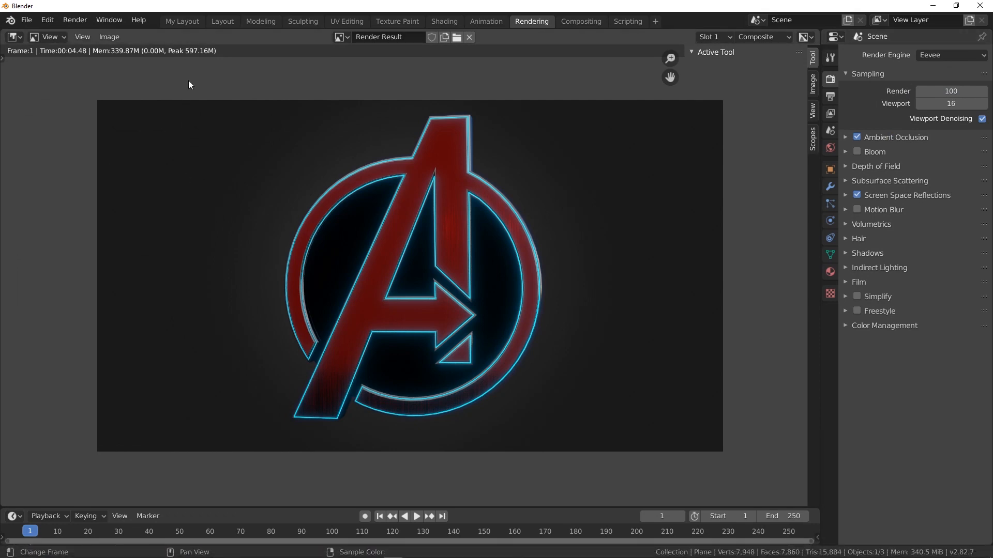
- Save another copy of the render in the same folder as the JPEG Day01Render.jpg with 50% quality
click(121, 37)
click(132, 124)
click(948, 51)
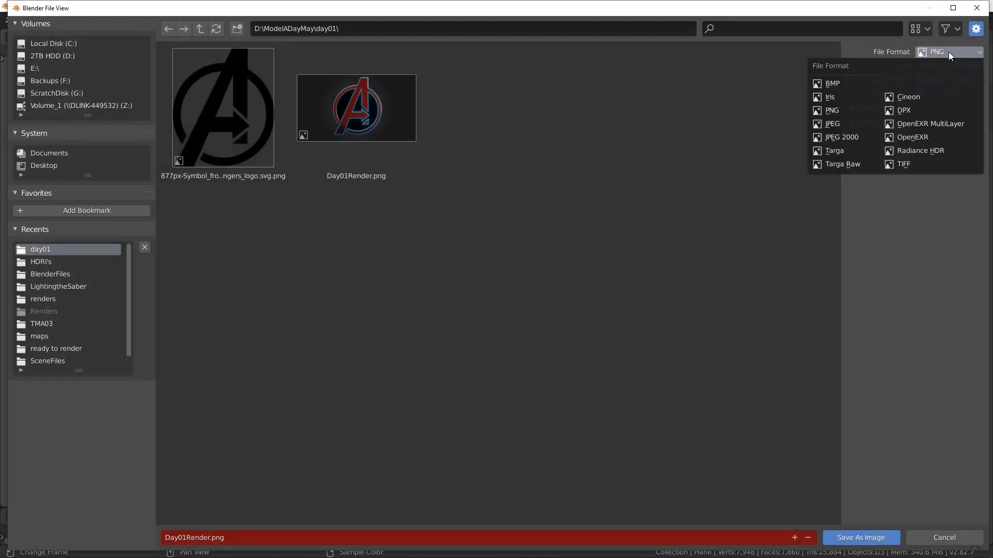
click(856, 122)
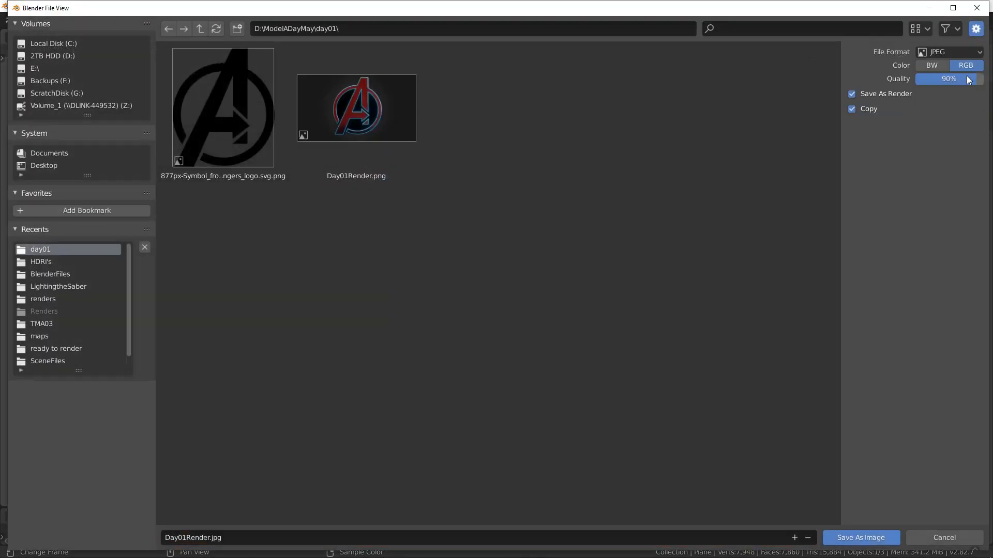
drag(969, 79, 942, 79)
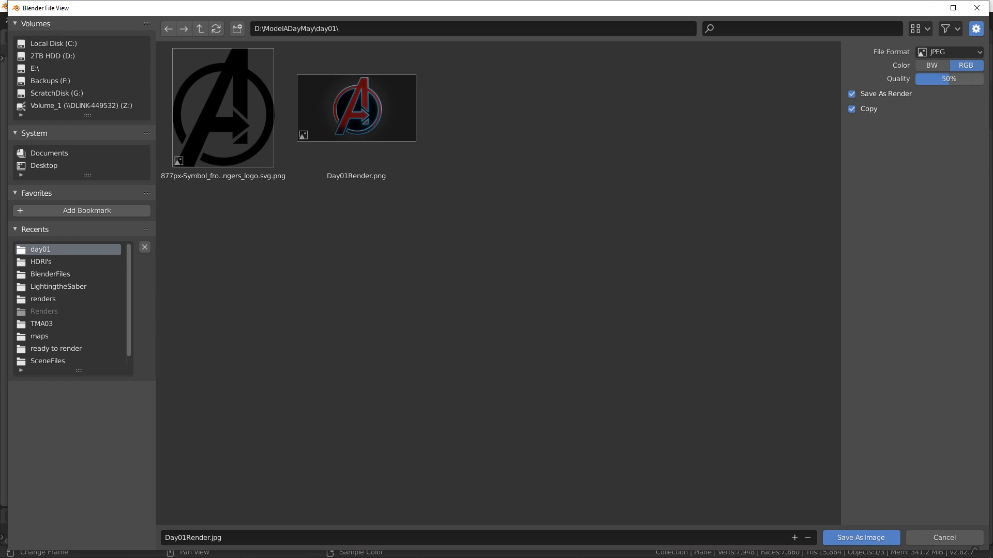
click(870, 538)
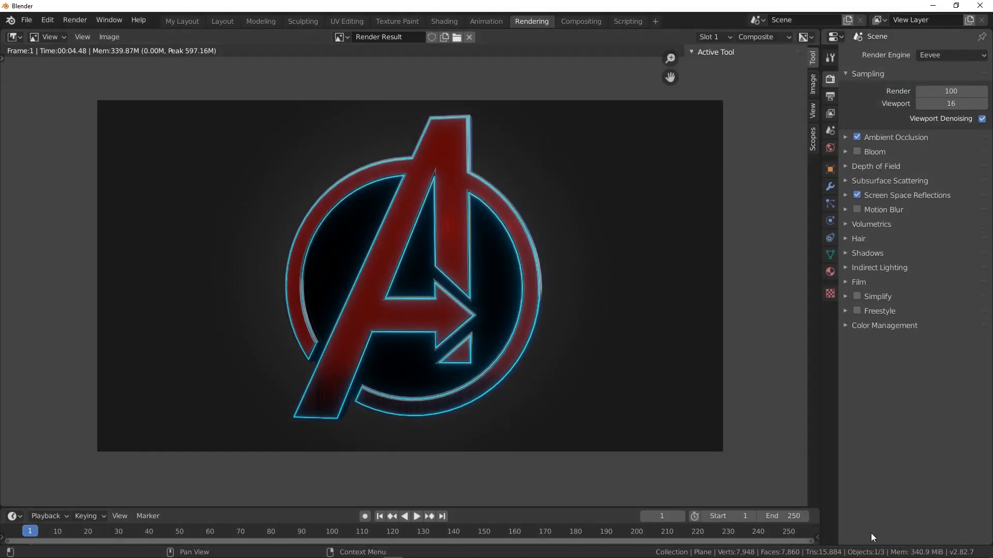